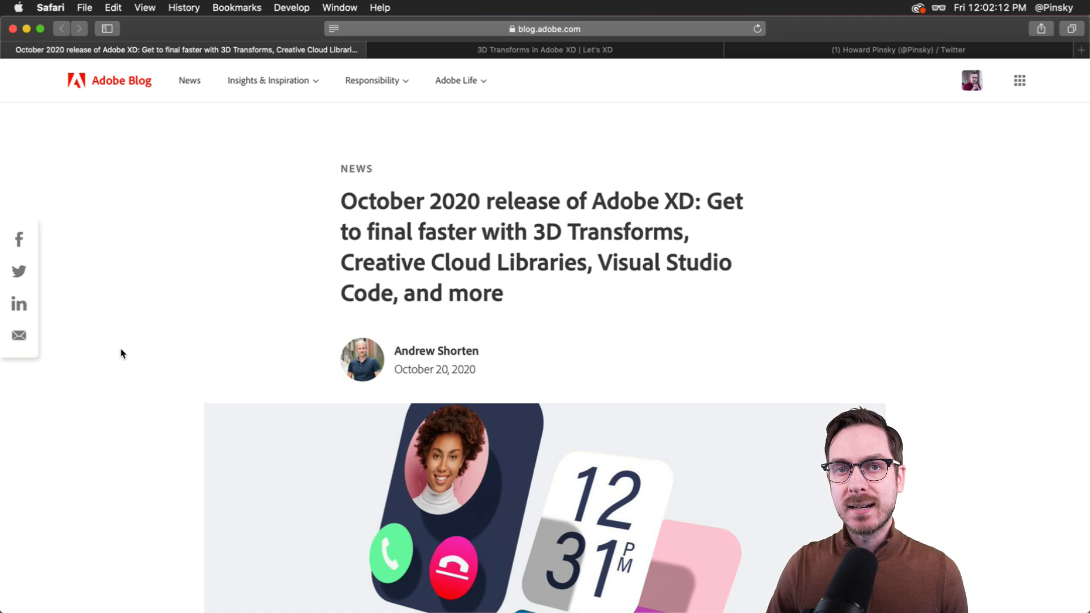
# Read the introduction and the 3D Transforms section of the October 2020 Adobe XD release article.
pyautogui.scroll(-10, 111, 355)
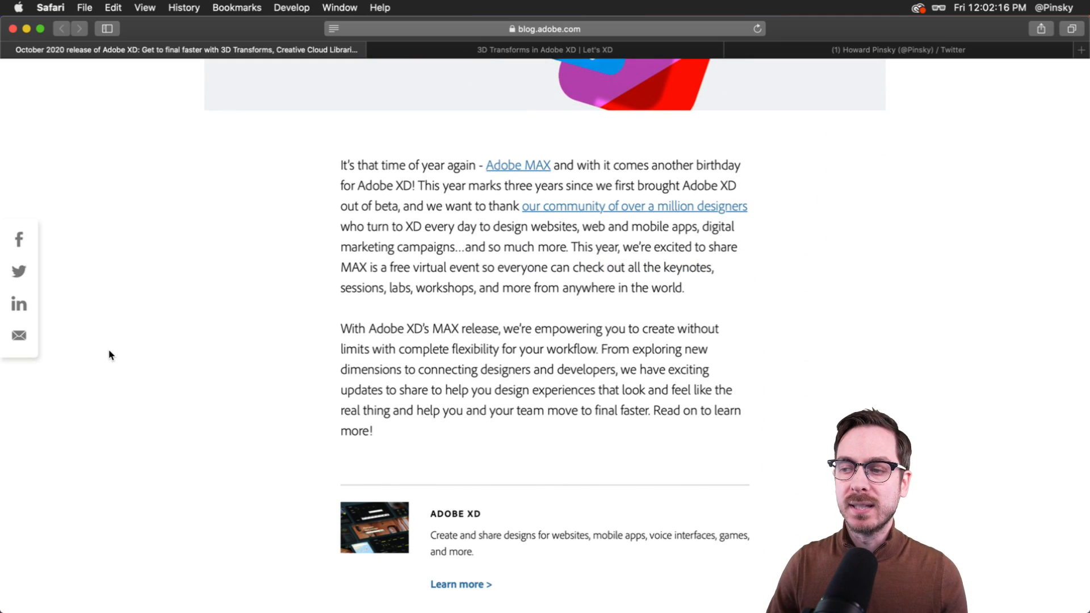
pyautogui.scroll(-7, 111, 355)
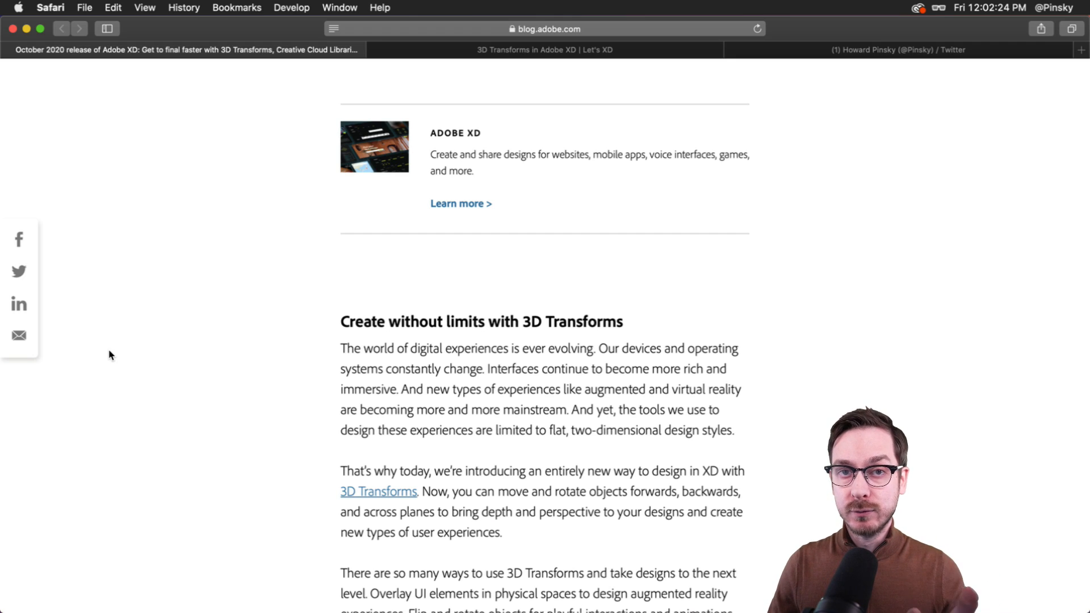
pyautogui.scroll(-5, 109, 355)
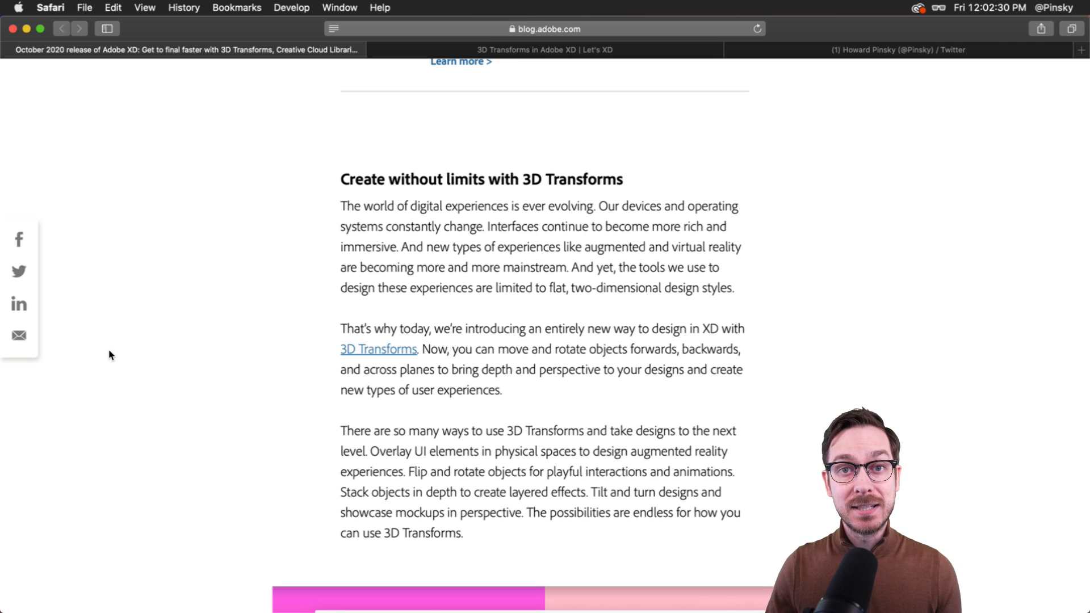
pyautogui.scroll(-15, 109, 355)
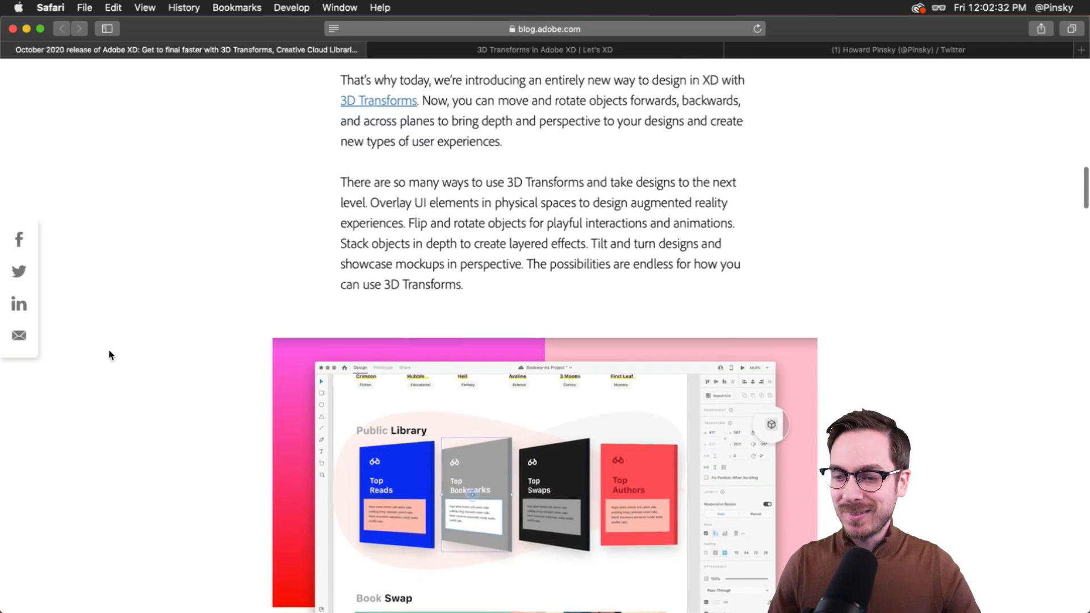
# Read the article's section on designing at scale with Creative Cloud Libraries, including publishing, permissions and cross-app use.
pyautogui.scroll(-12, 110, 355)
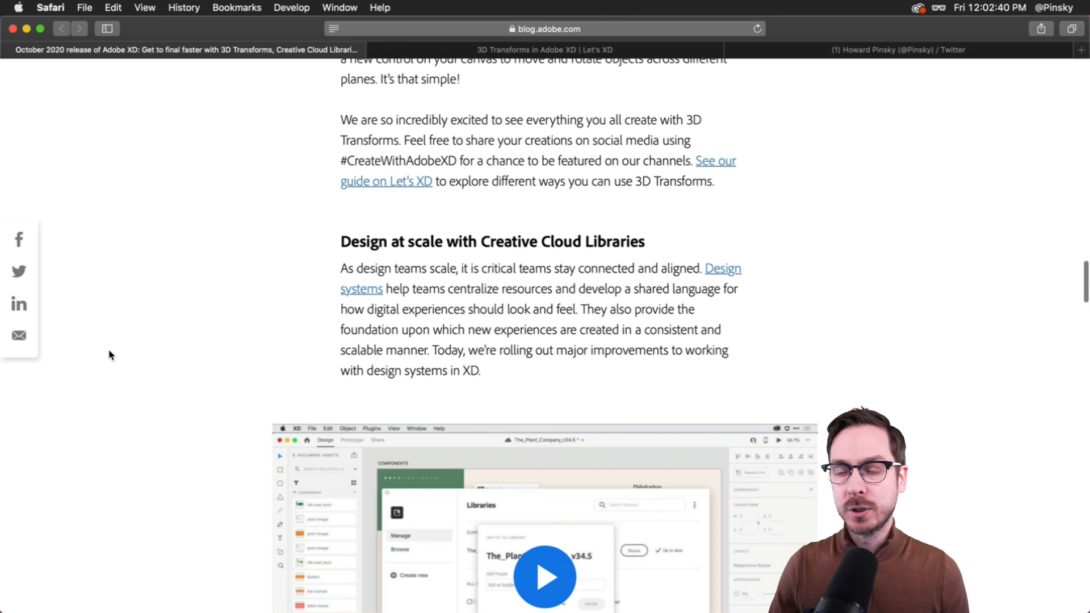
pyautogui.scroll(-5, 110, 354)
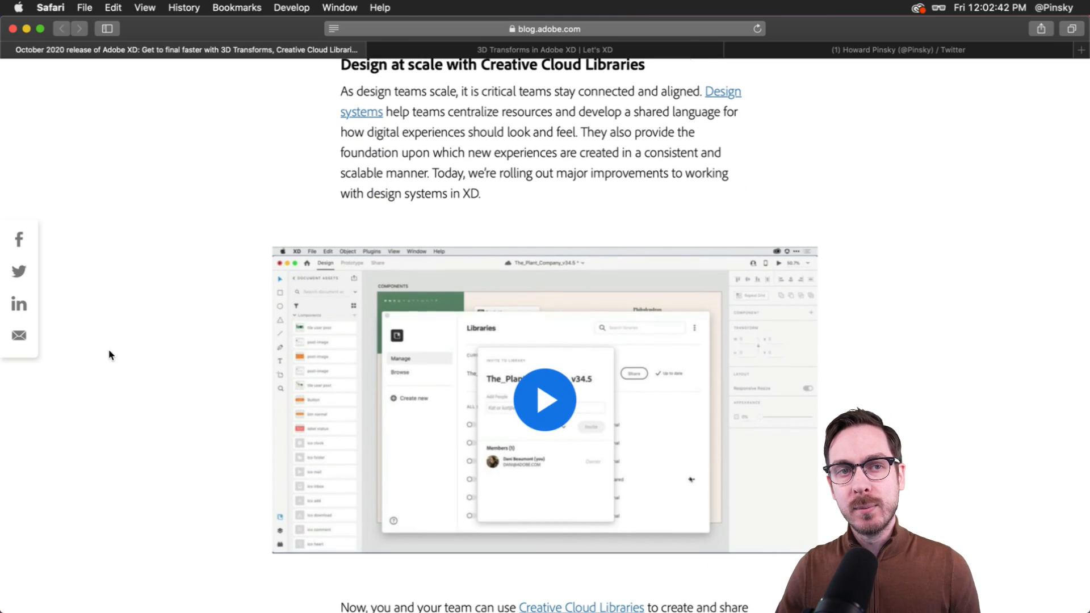
pyautogui.scroll(-1, 110, 354)
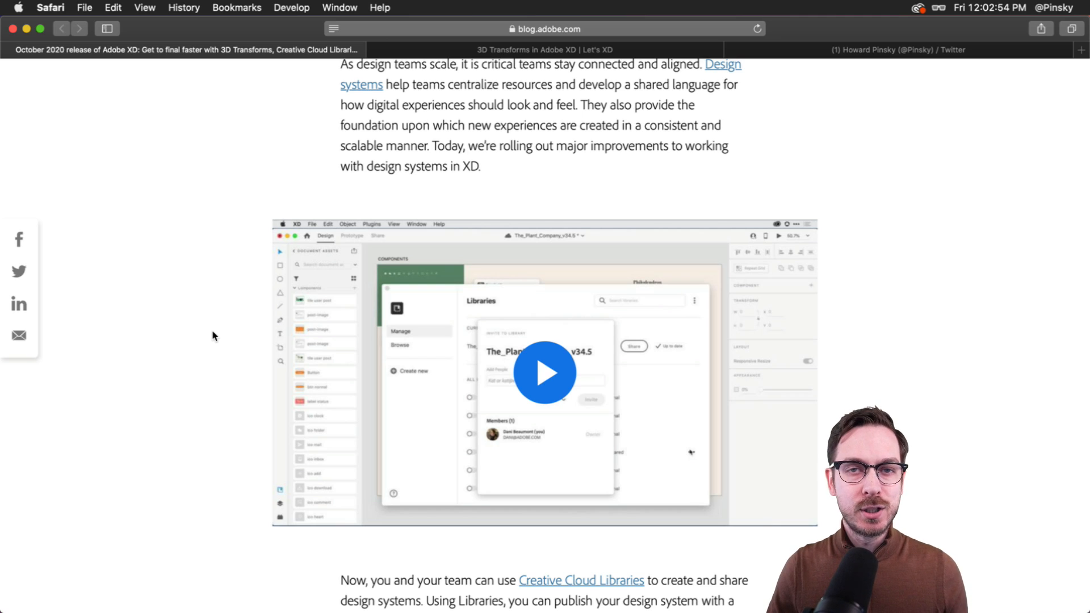
pyautogui.scroll(-8, 214, 336)
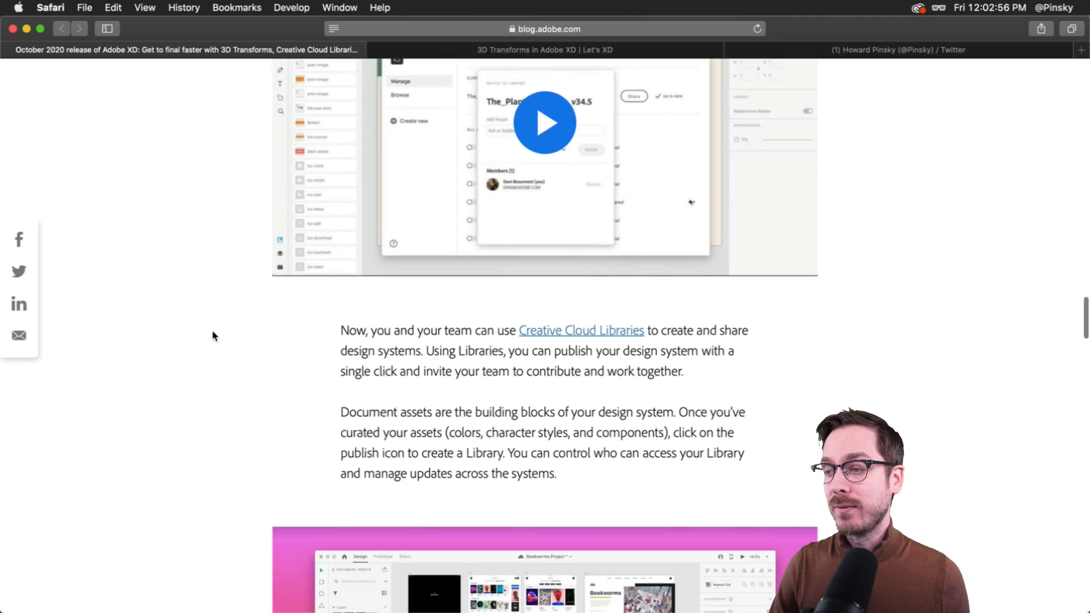
pyautogui.scroll(-15, 214, 336)
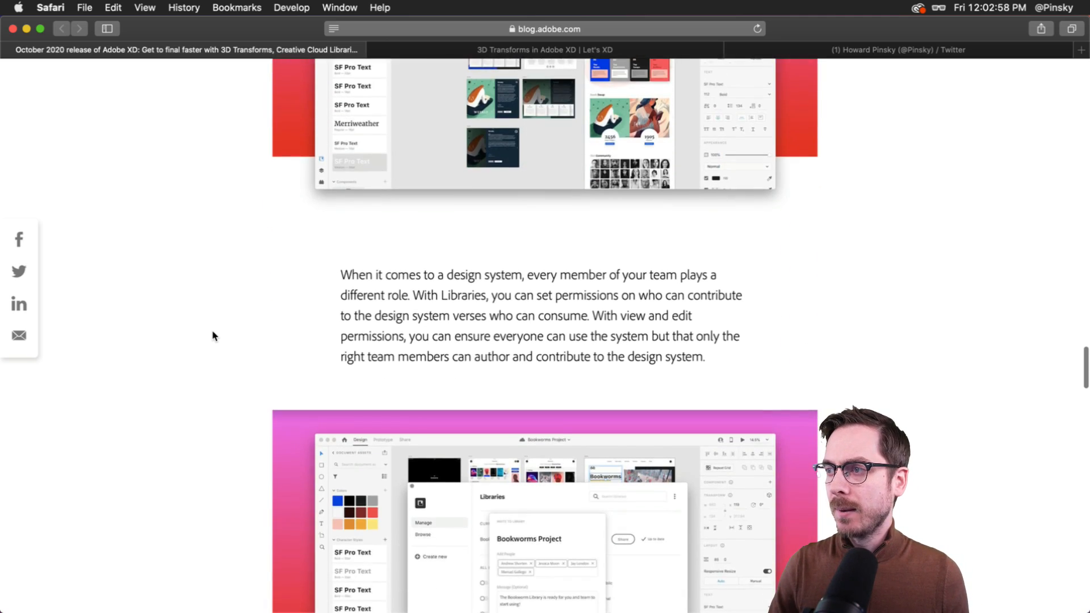
pyautogui.scroll(-5, 214, 336)
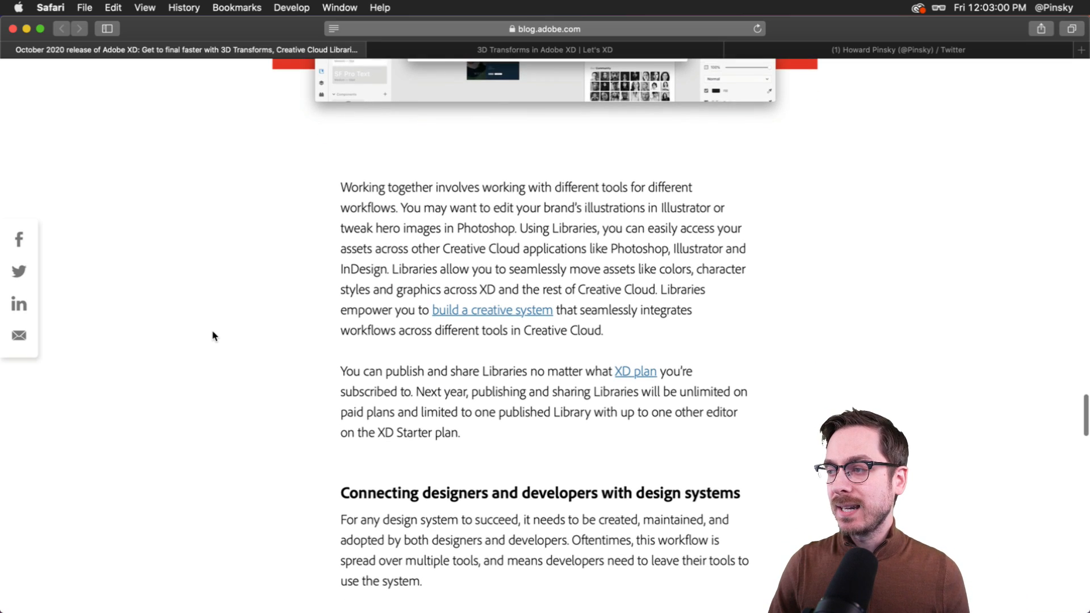
# Read the section on connecting designers and developers, covering the Adobe XD extension for Visual Studio Code.
pyautogui.scroll(-2, 214, 336)
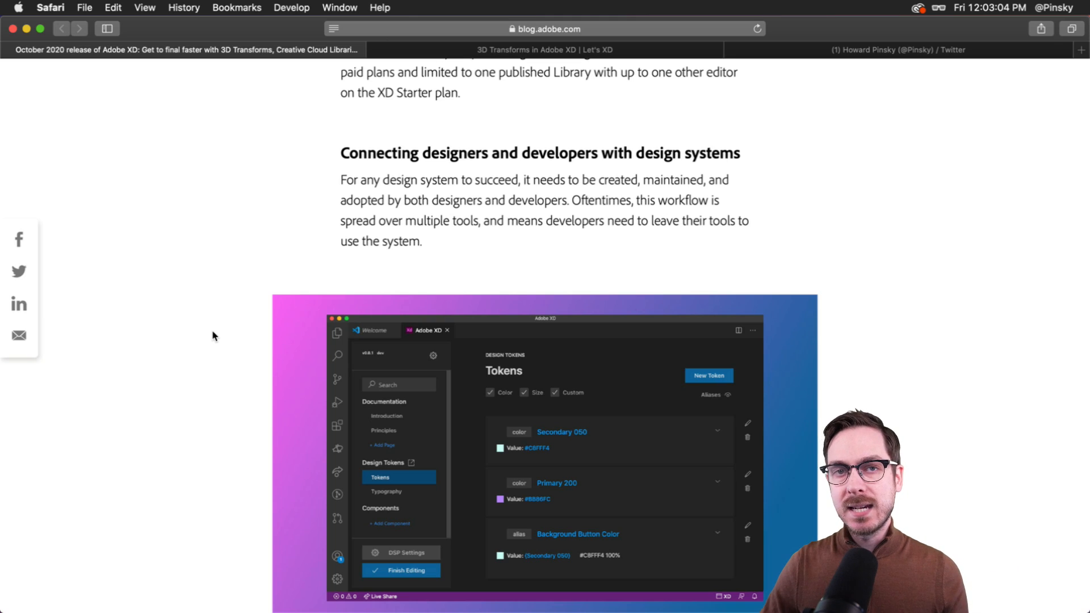
pyautogui.scroll(-1, 214, 336)
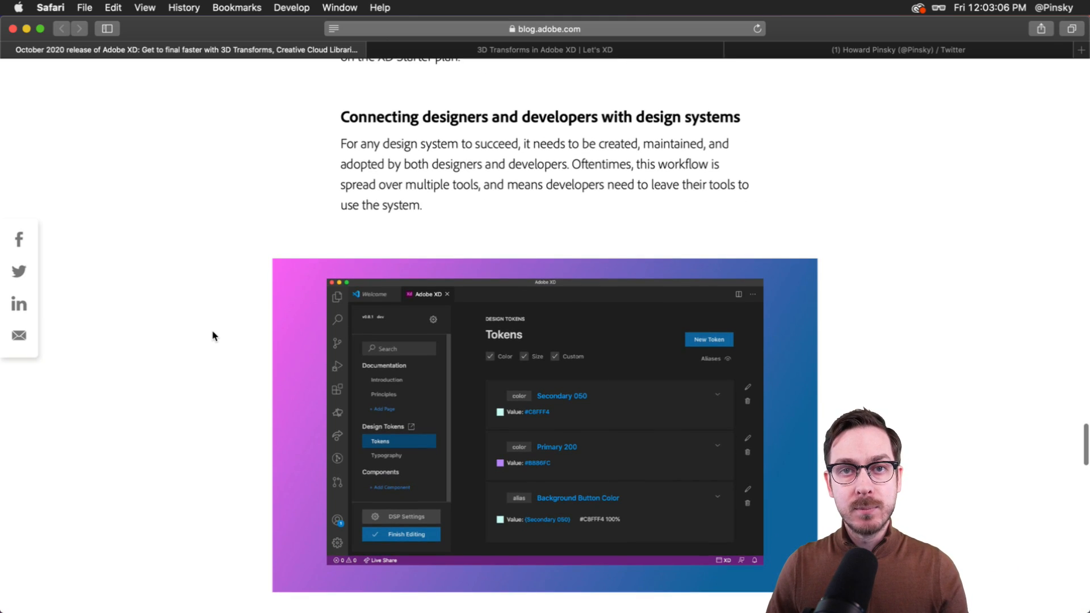
pyautogui.scroll(-1, 214, 336)
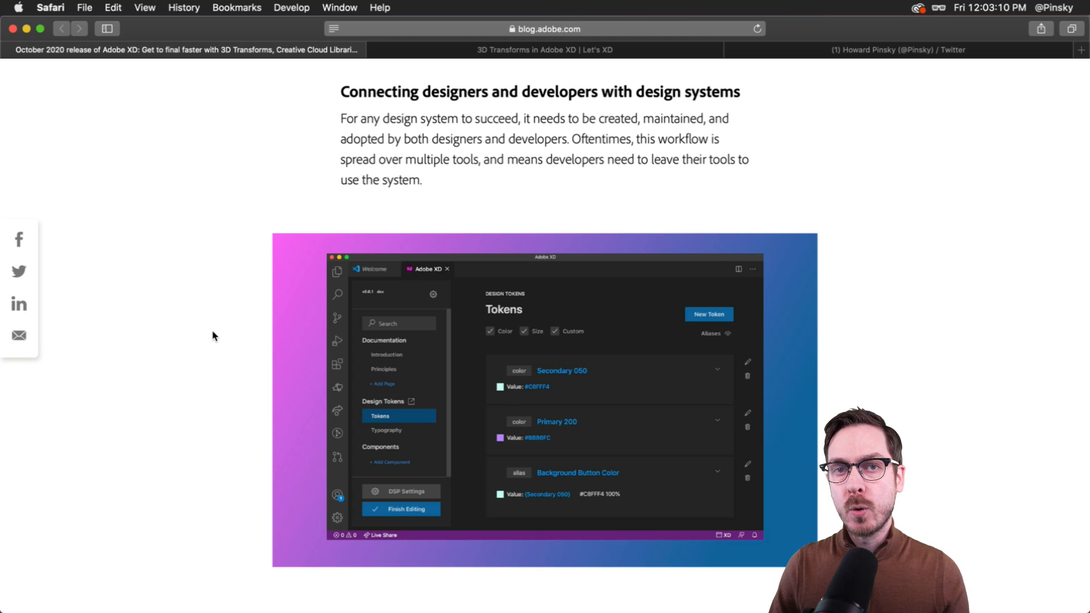
pyautogui.scroll(-4, 214, 336)
pyautogui.scroll(-4, 214, 336)
pyautogui.scroll(-5, 214, 336)
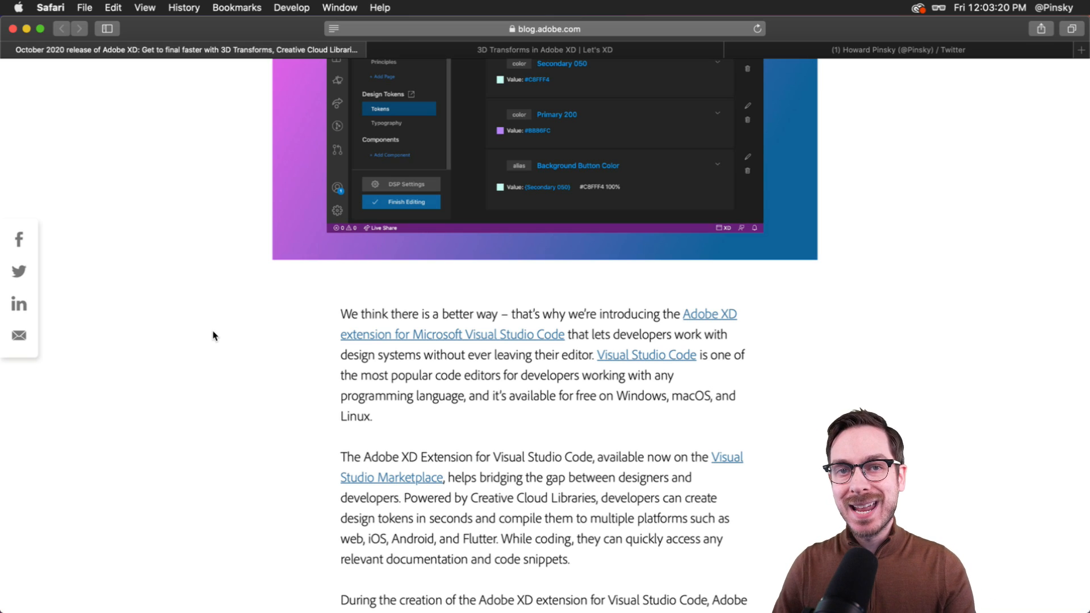
# Review the More new features and improvements list, from Coediting to Component States in Design Specs.
pyautogui.scroll(-10, 213, 336)
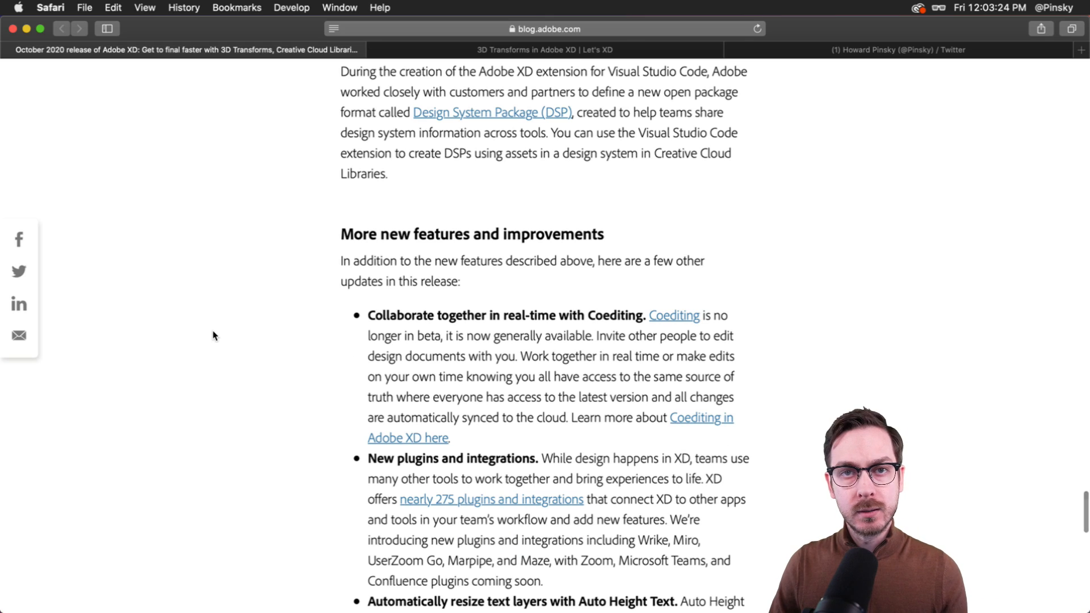
pyautogui.scroll(-3, 213, 336)
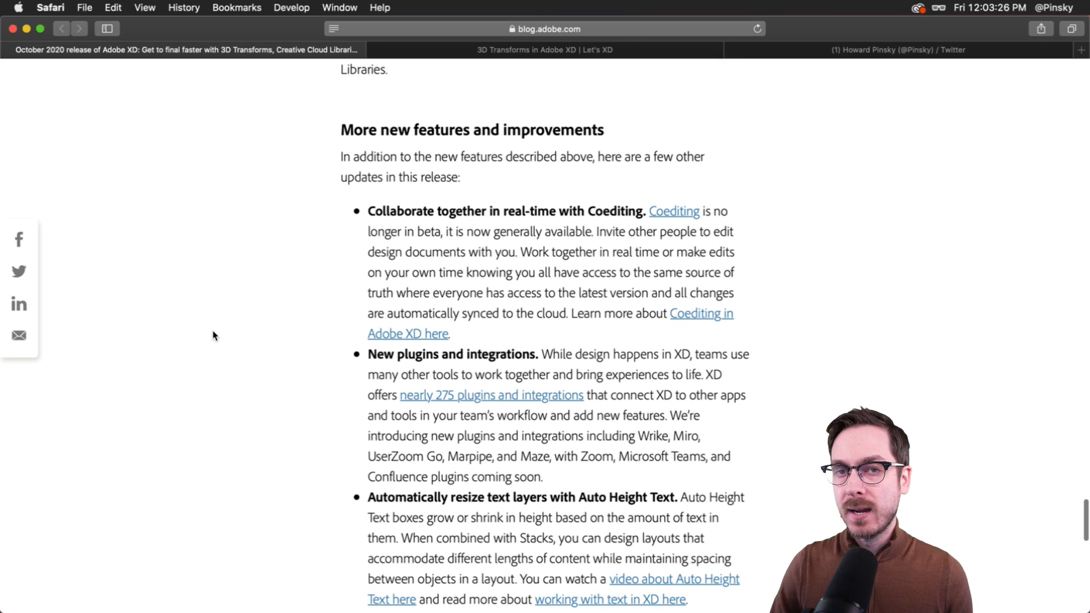
pyautogui.scroll(-2, 213, 335)
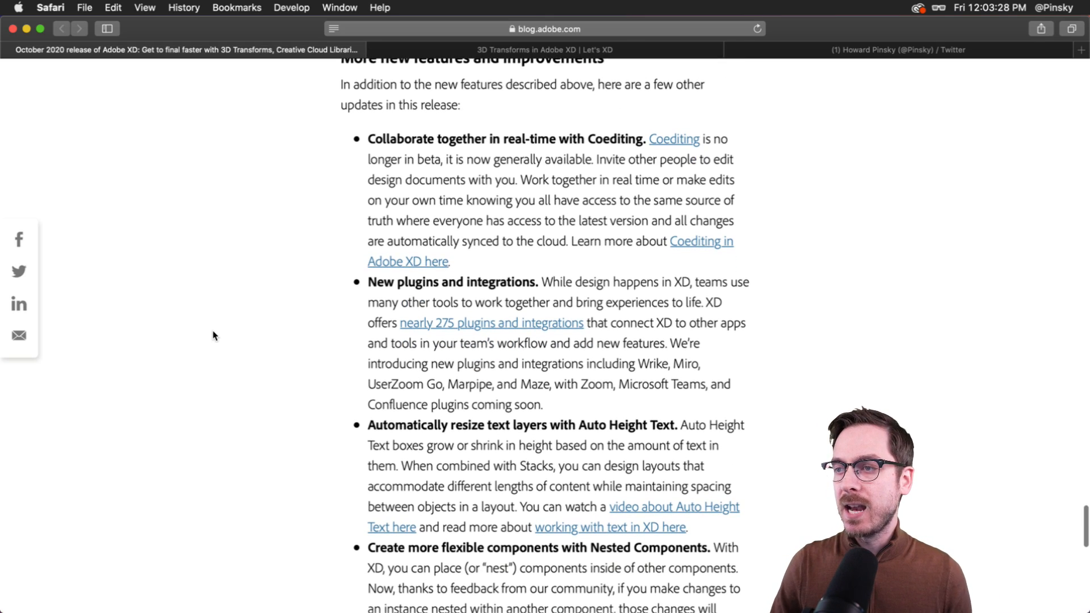
pyautogui.scroll(-2, 212, 335)
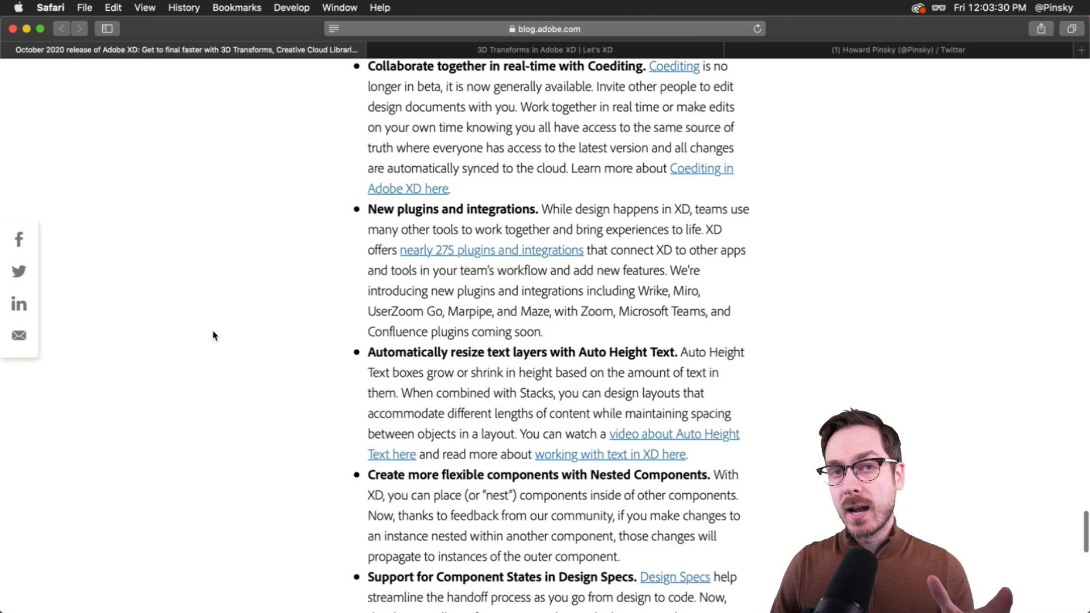
pyautogui.scroll(-3, 213, 335)
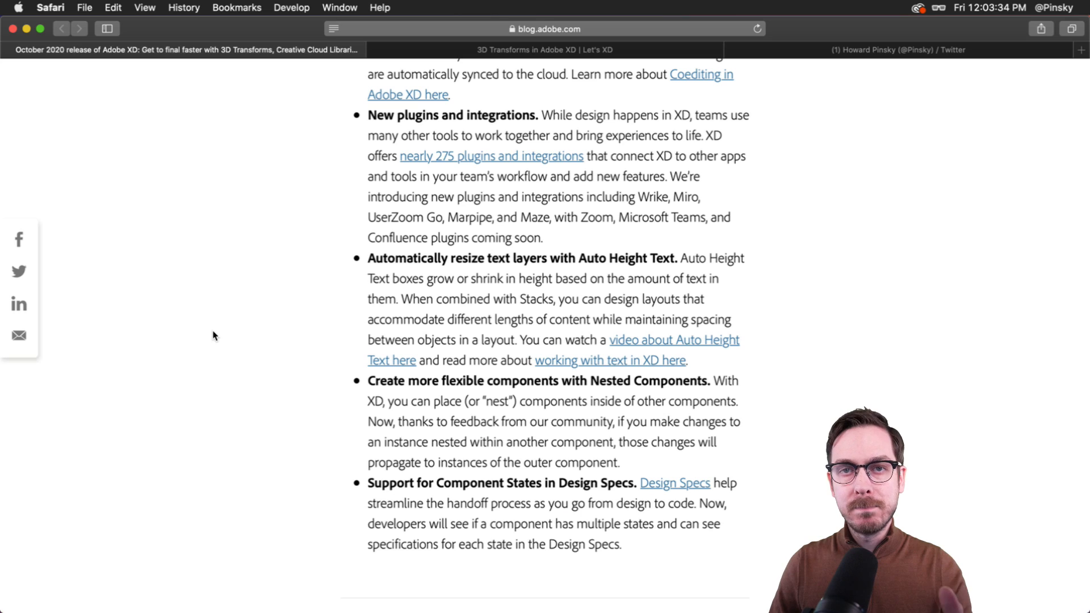
pyautogui.scroll(-3, 213, 335)
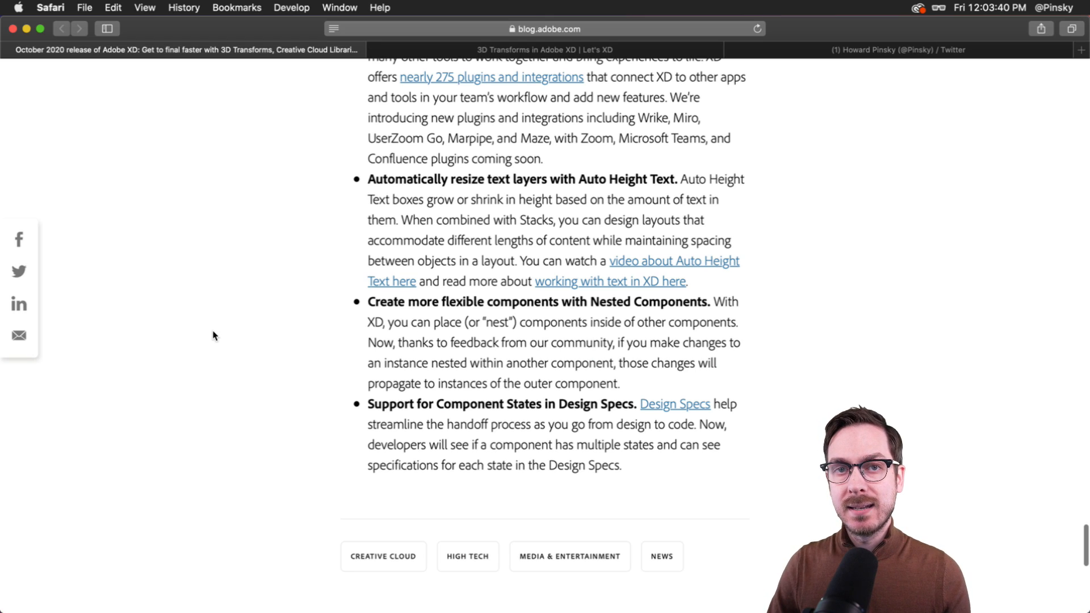
pyautogui.scroll(1, 213, 335)
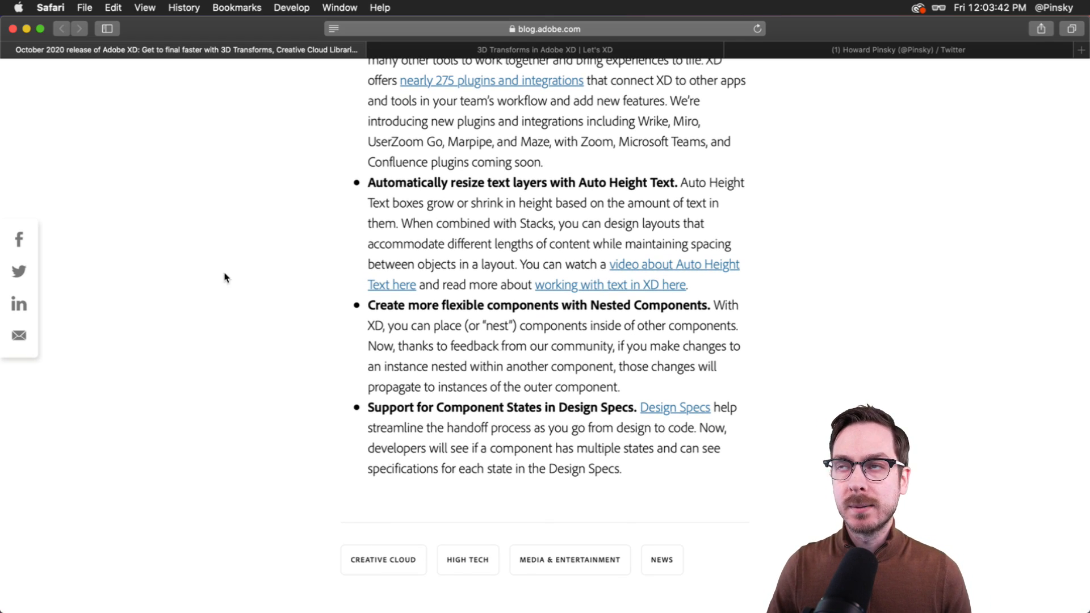
# Switch to the Let's XD page on 3D Transforms and look through its video, blog link and sample files.
pyautogui.click(491, 52)
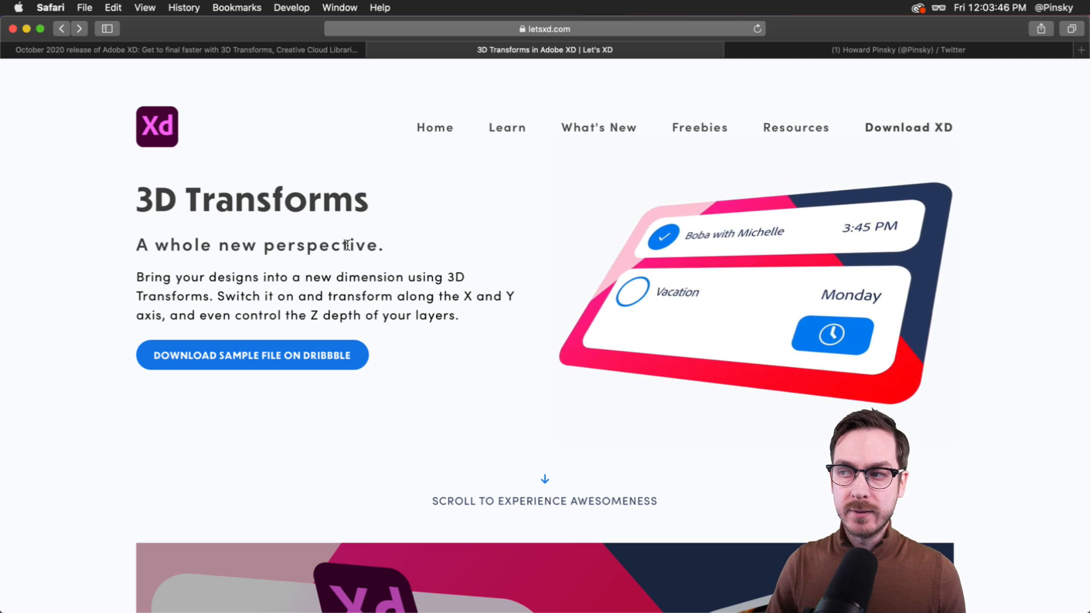
pyautogui.scroll(-2, 437, 256)
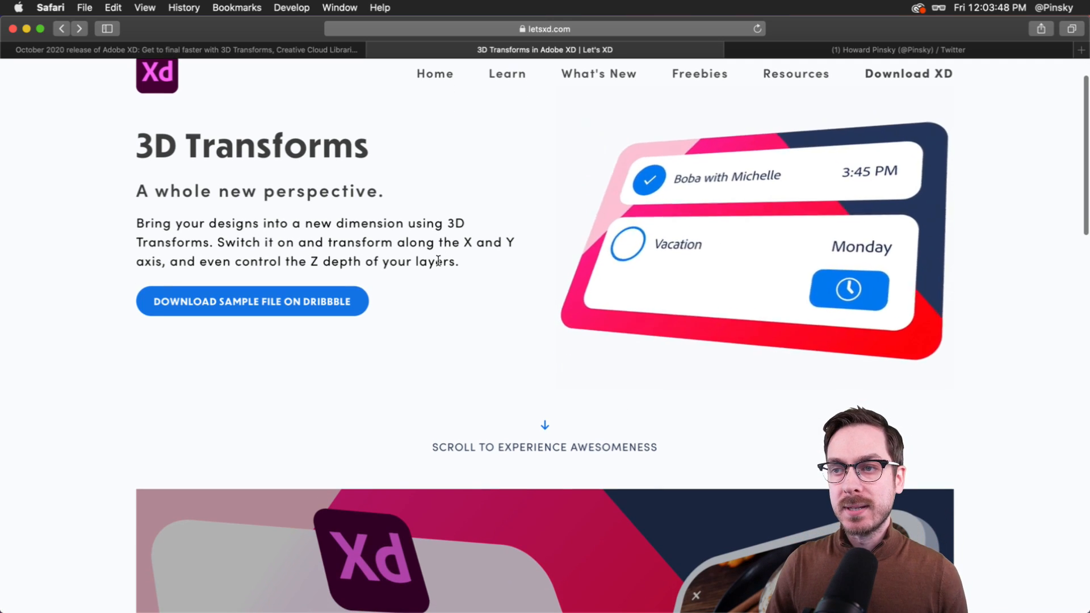
pyautogui.scroll(-15, 409, 302)
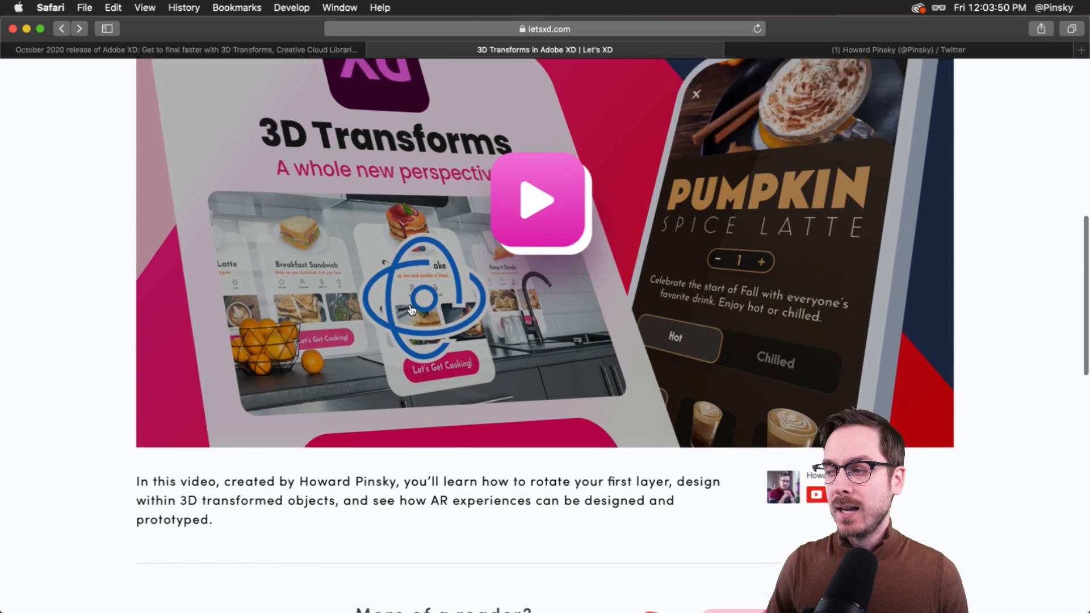
pyautogui.scroll(2, 474, 393)
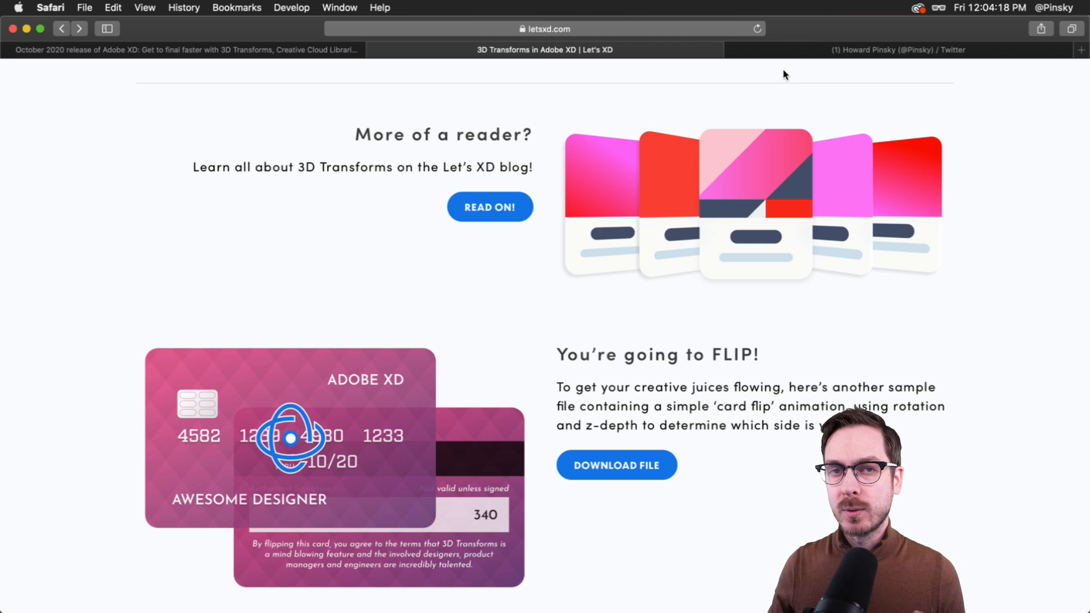
# Switch to the Twitter profile and view the 3D Transforms space text-crawl image enlarged, closing it when done.
pyautogui.click(801, 51)
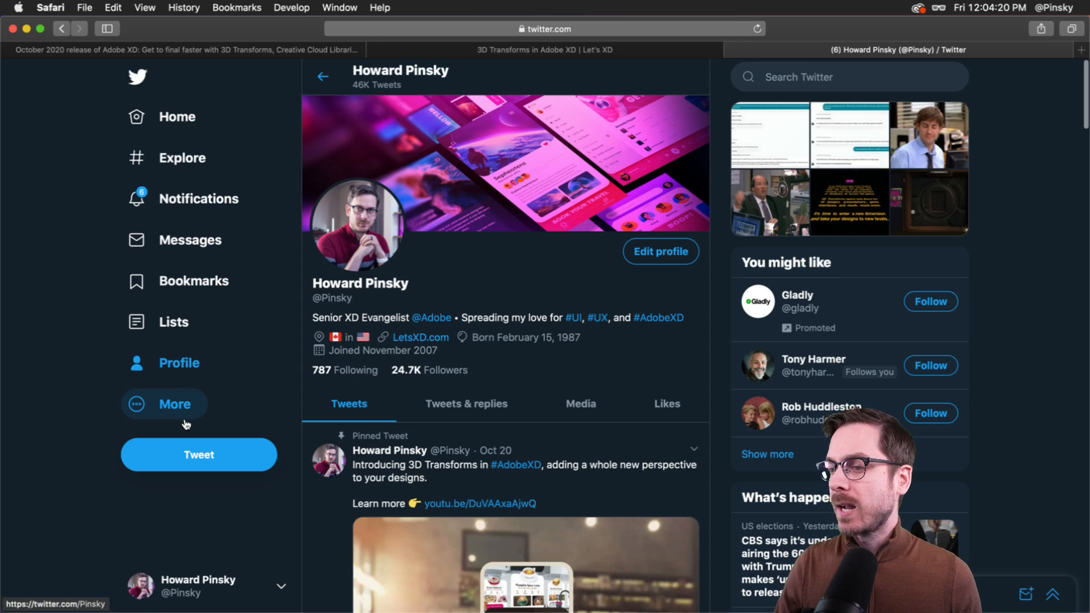
pyautogui.scroll(-10, 186, 424)
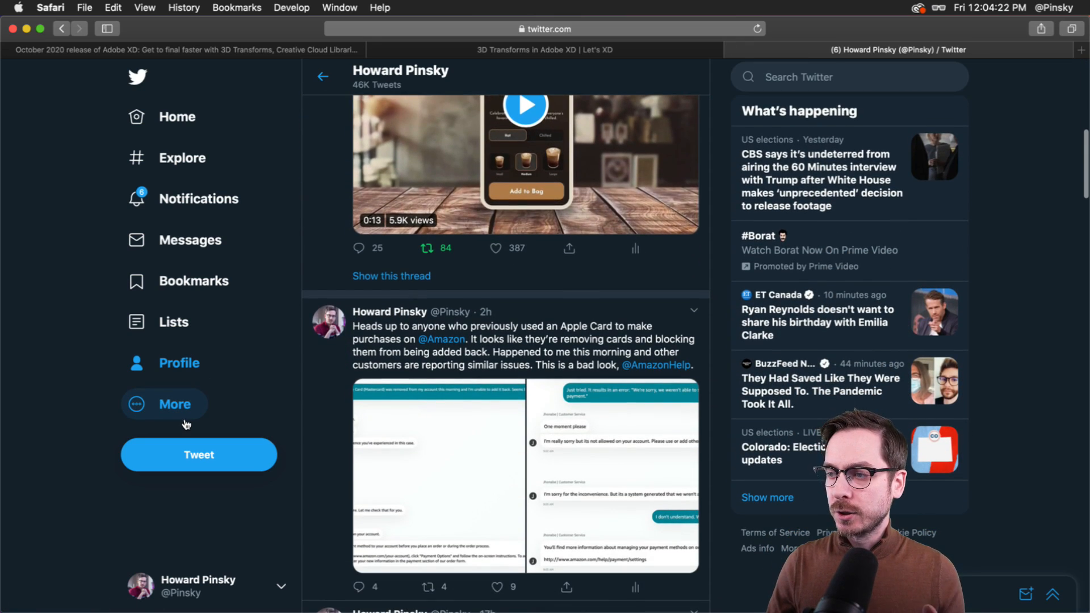
pyautogui.scroll(-8, 186, 424)
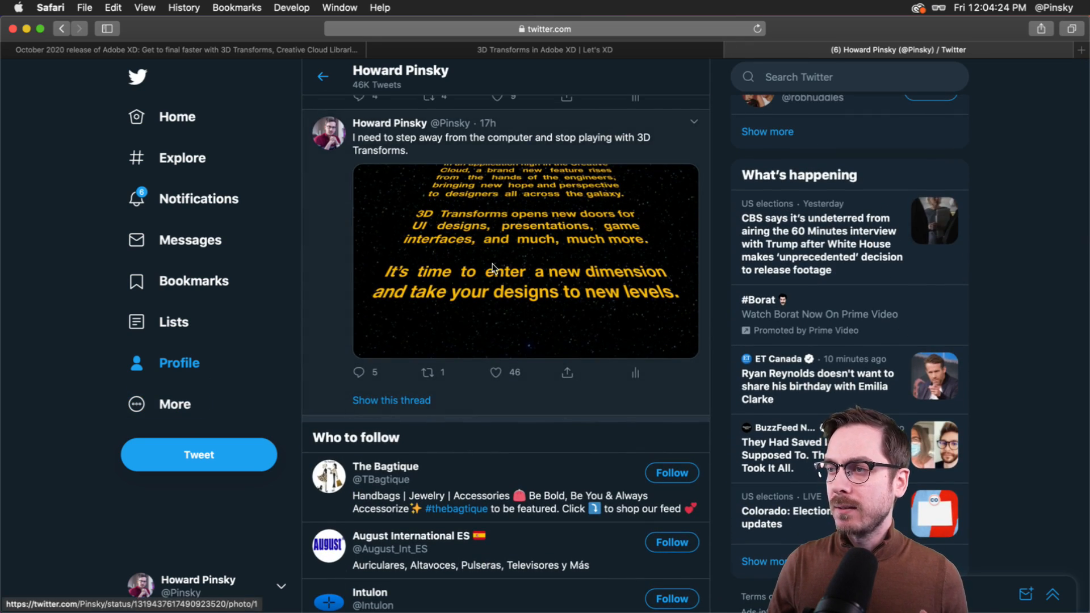
pyautogui.click(492, 268)
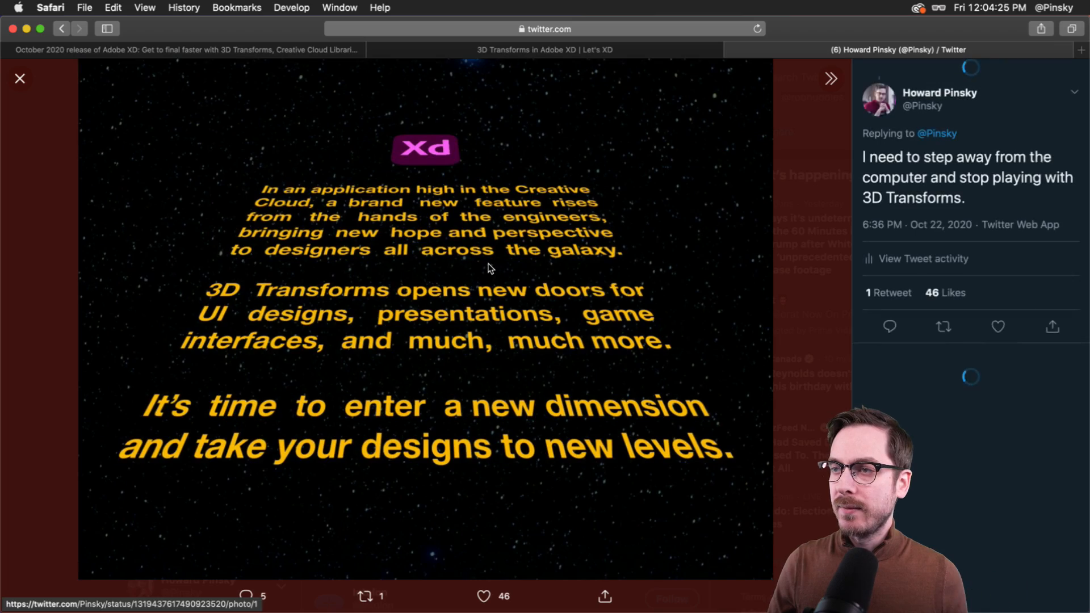
pyautogui.click(56, 292)
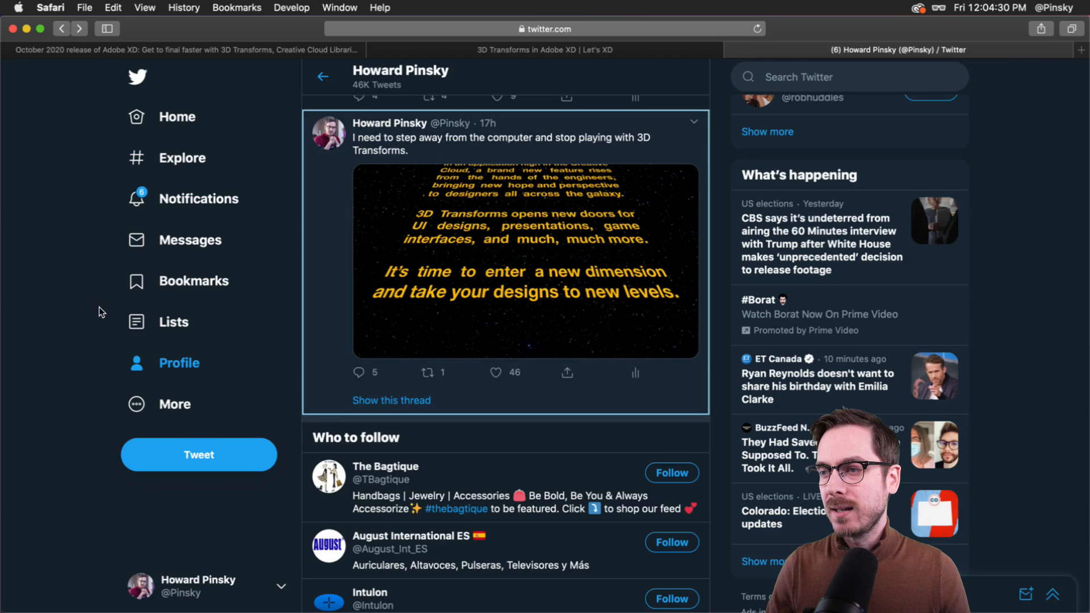
# Play the tweet video of the Hearthstone card opening recreated with 3D Transforms, and pause it after viewing.
pyautogui.scroll(-10, 94, 305)
pyautogui.click(524, 301)
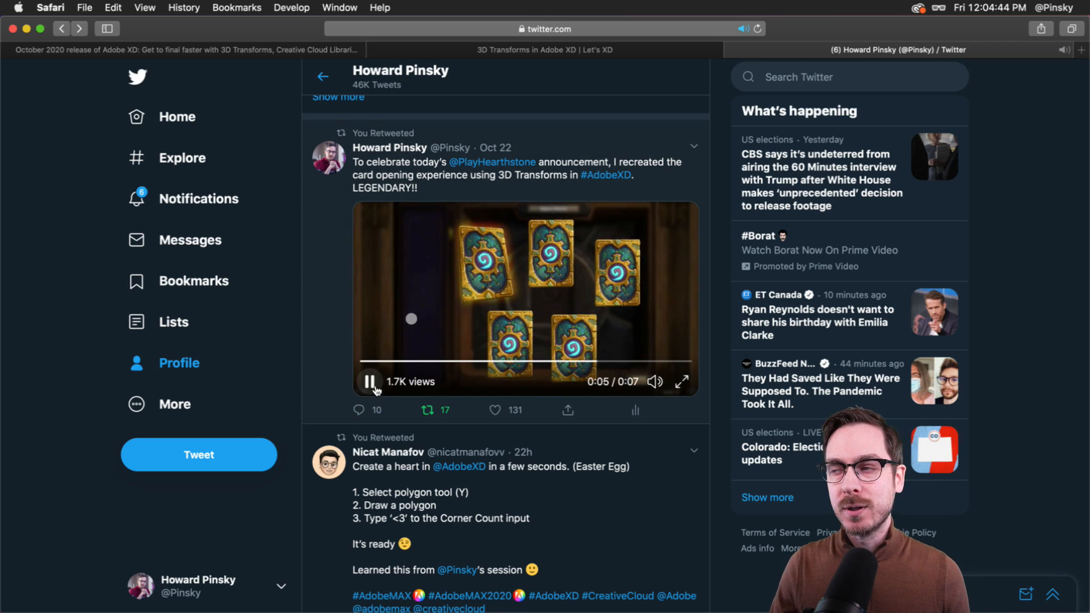
pyautogui.click(370, 381)
# Find the quoted tweet with the rotating 3D rings animation, play its video and pause it after viewing.
pyautogui.scroll(-15, 375, 387)
pyautogui.scroll(-20, 376, 387)
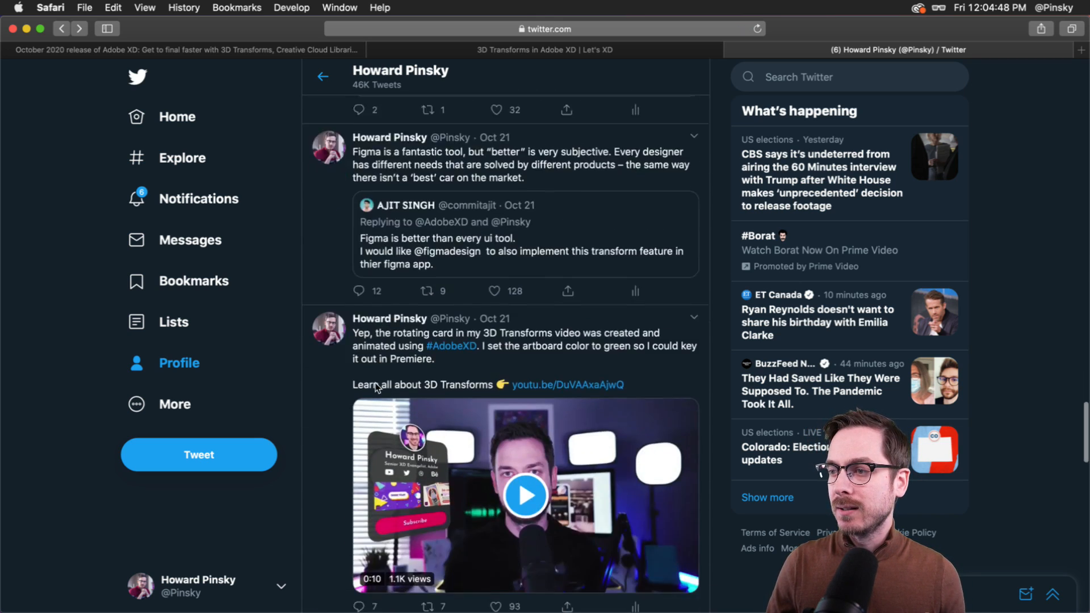
pyautogui.scroll(-7, 376, 383)
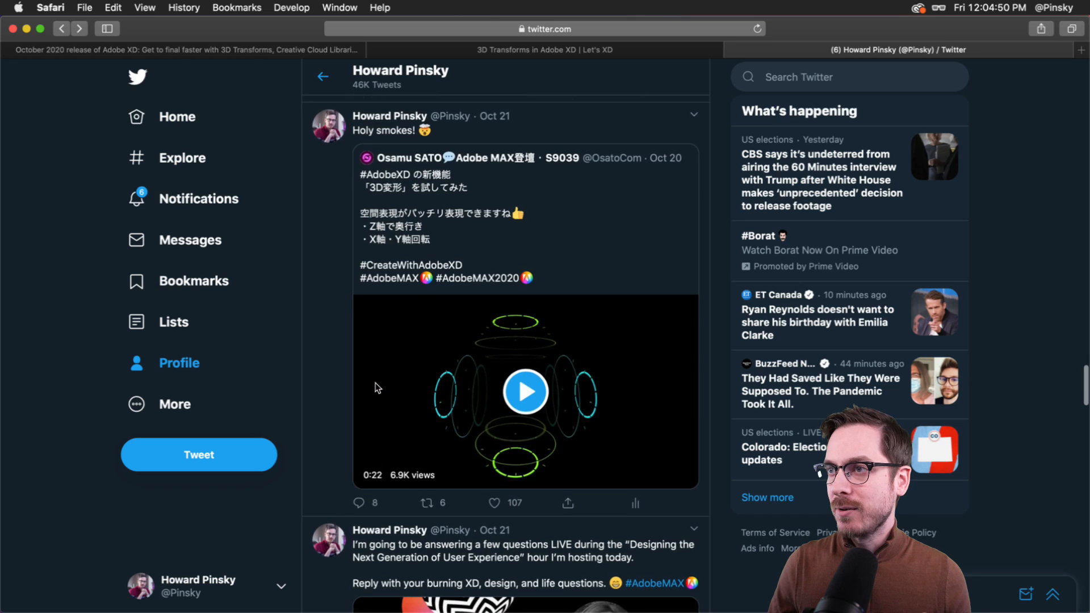
pyautogui.click(521, 391)
pyautogui.scroll(-3, 347, 405)
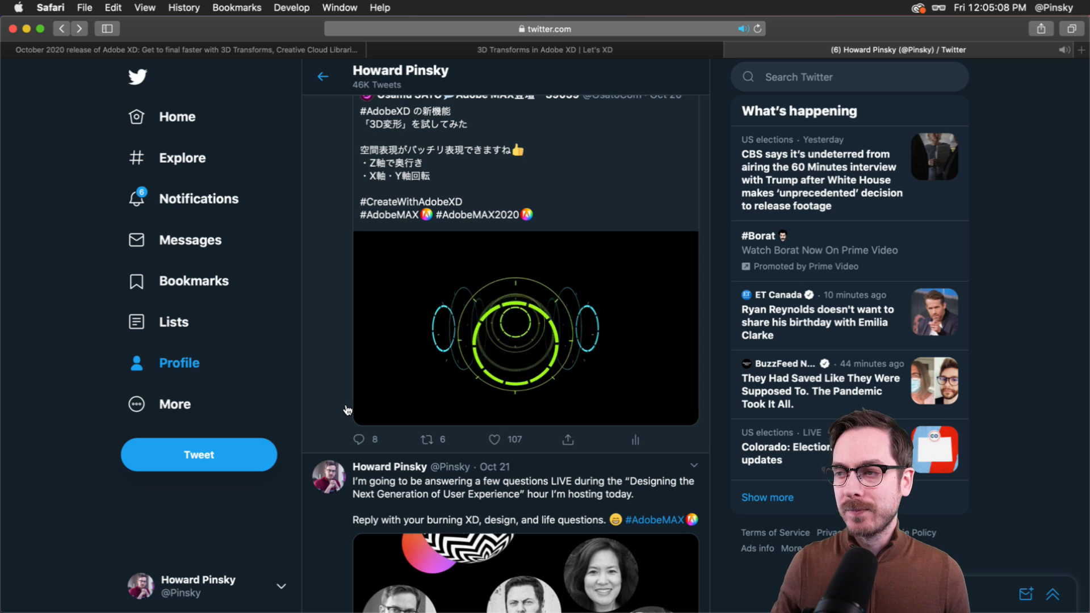
pyautogui.click(370, 411)
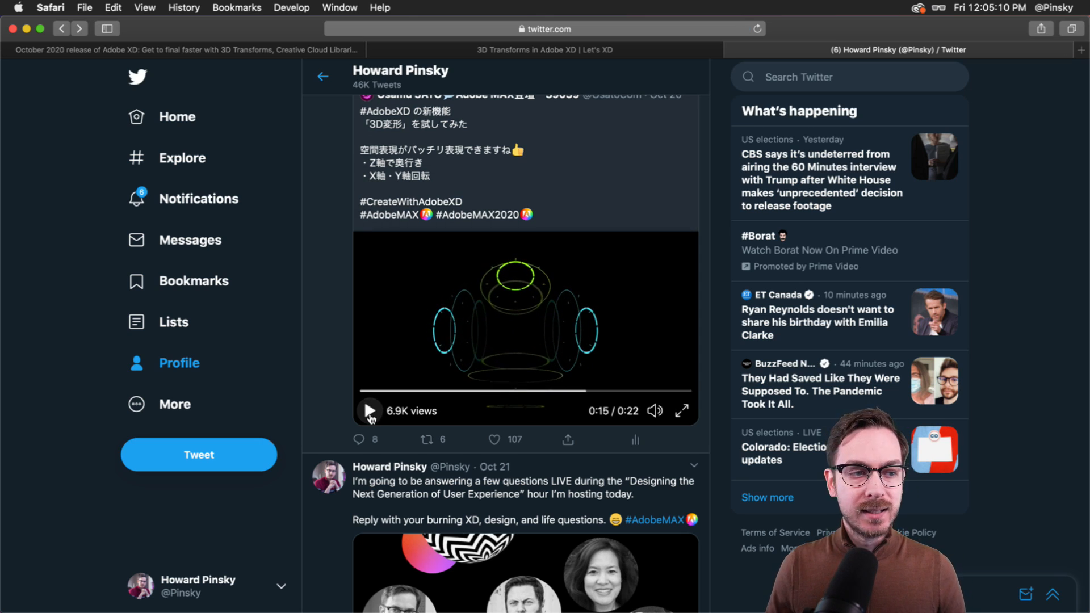
# Switch to the CoffeeBreakfast document in Adobe XD and select the "Yummy!" description text on the Vanilla artboard.
pyautogui.press('super+Tab')
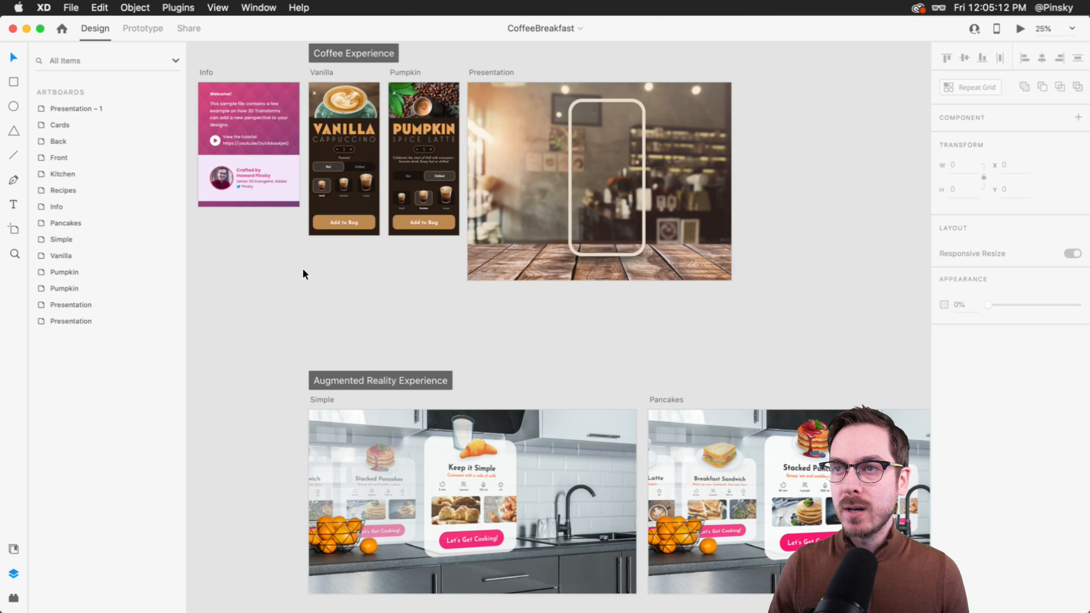
pyautogui.hscroll(-1, 302, 272)
pyautogui.hscroll(1, 302, 270)
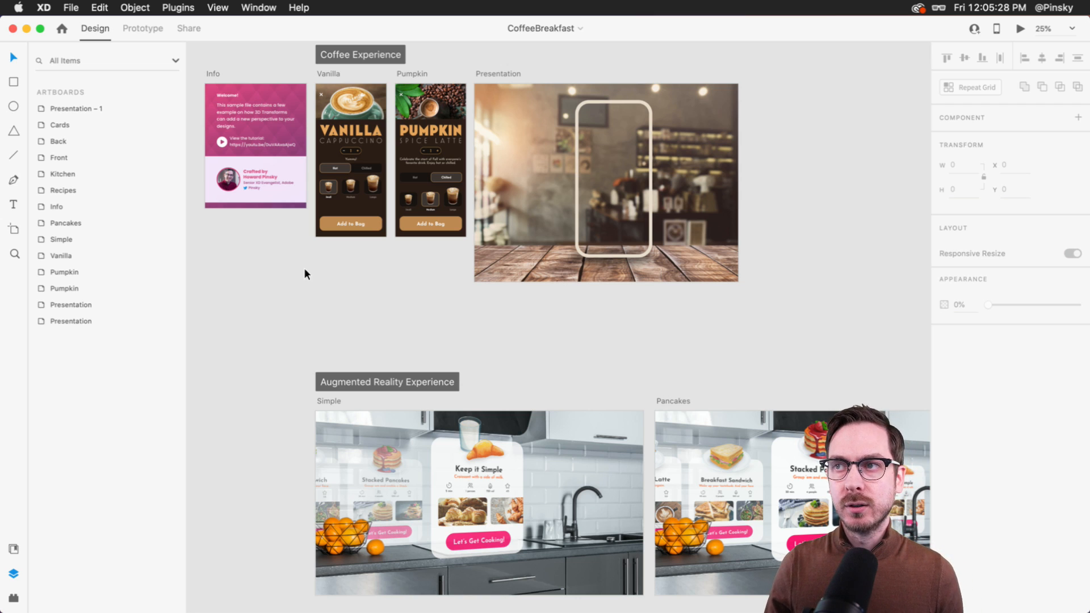
pyautogui.scroll(6, 334, 79)
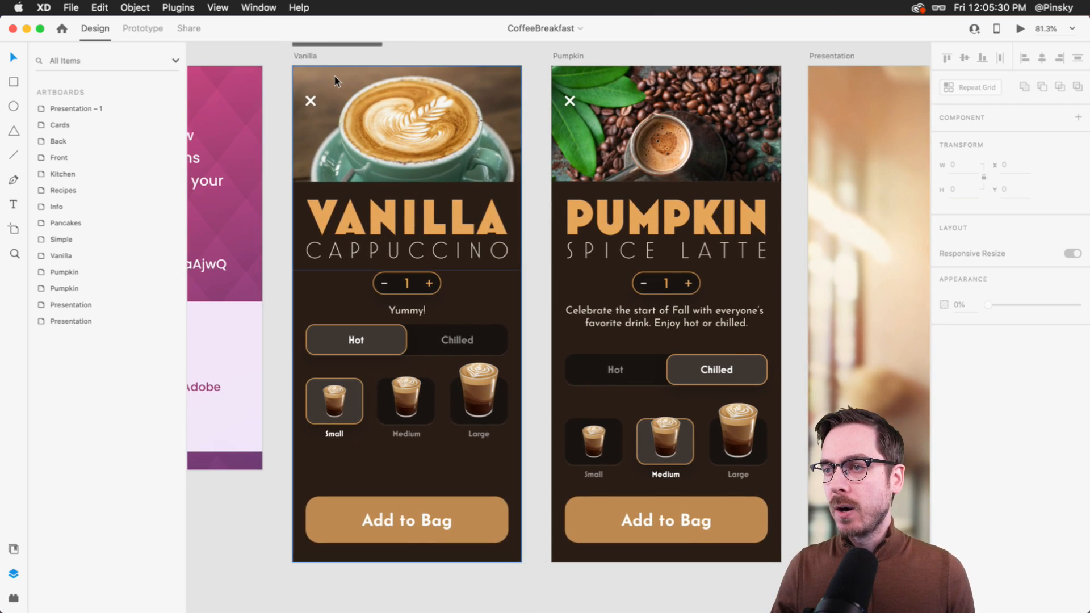
pyautogui.click(407, 315)
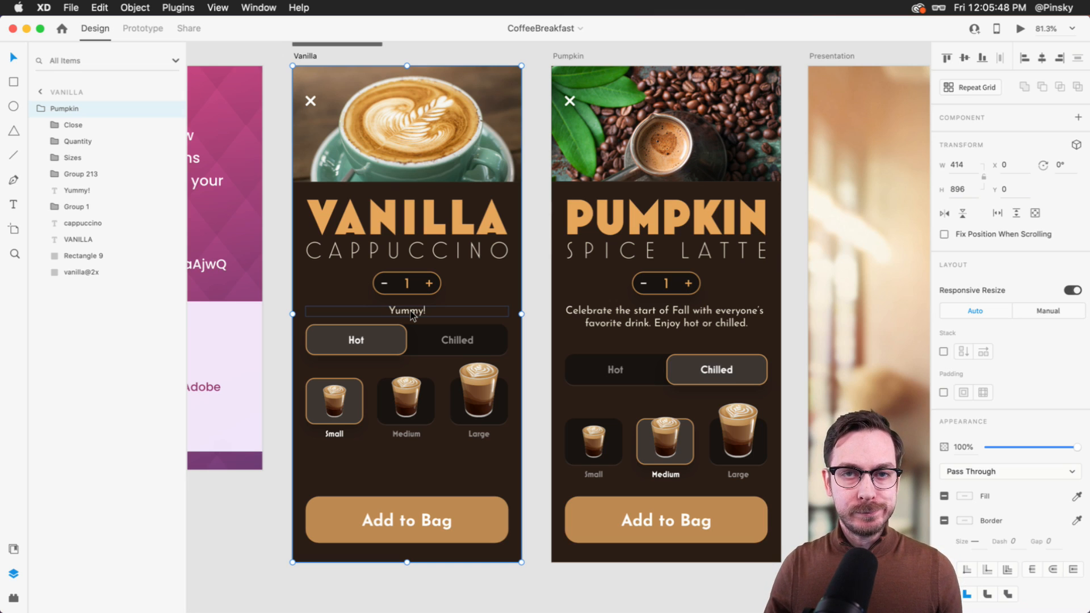
pyautogui.doubleClick(412, 316)
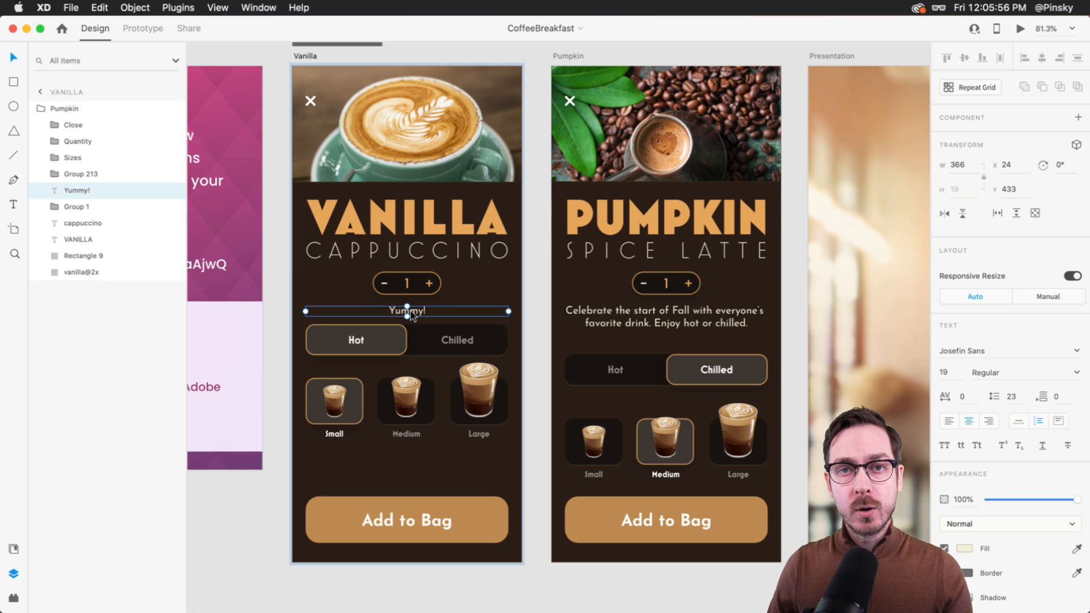
pyautogui.scroll(-1, 380, 338)
pyautogui.scroll(4, 380, 338)
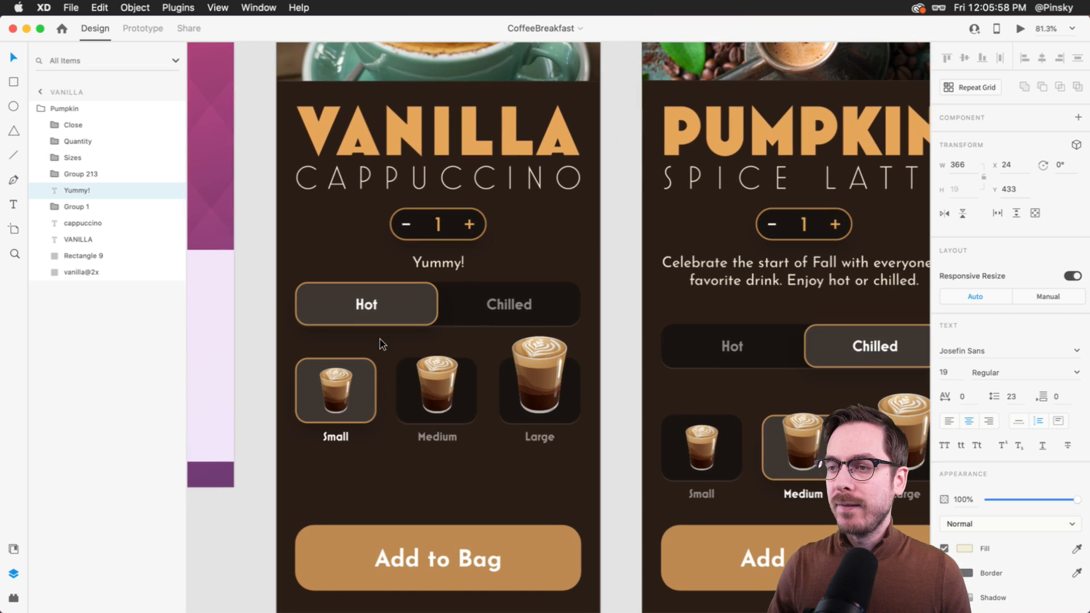
# Select the Sizes group on the Vanilla artboard, try moving it down by hand, and undo the move.
pyautogui.click(361, 369)
pyautogui.moveTo(345, 371); pyautogui.dragTo(346, 392)
pyautogui.press('super+z')
pyautogui.press('super+z')
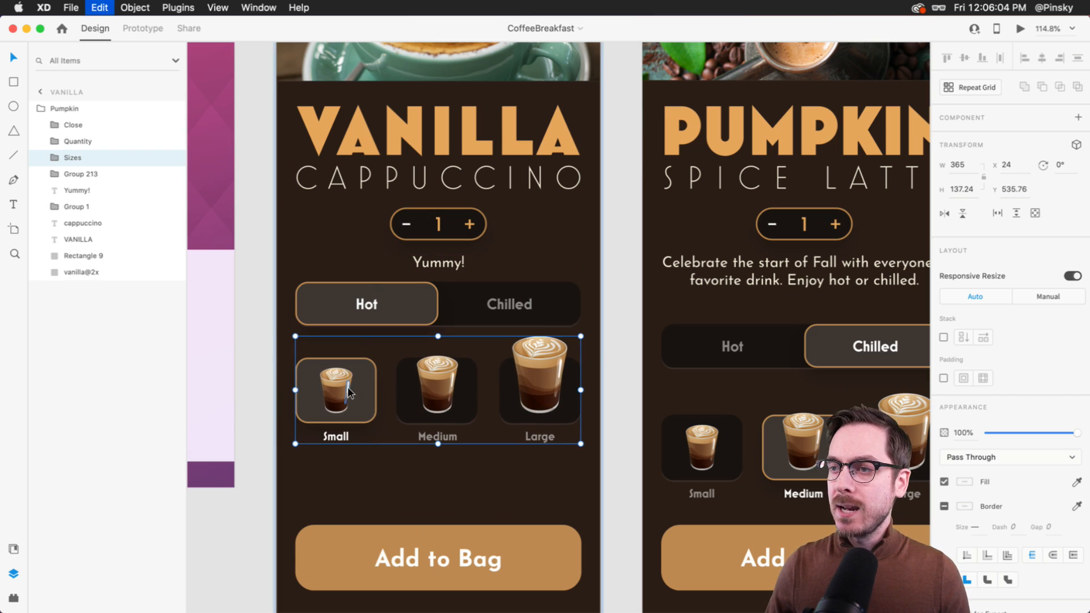
# Group the Sizes items together with the Hot/Chilled toggle, "Yummy!" text, quantity control, and the "cappuccino" and "VANILLA" titles.
pyautogui.keyDown('shift'); pyautogui.click(375, 301); pyautogui.keyUp('shift')
pyautogui.keyDown('shift'); pyautogui.click(446, 265); pyautogui.keyUp('shift')
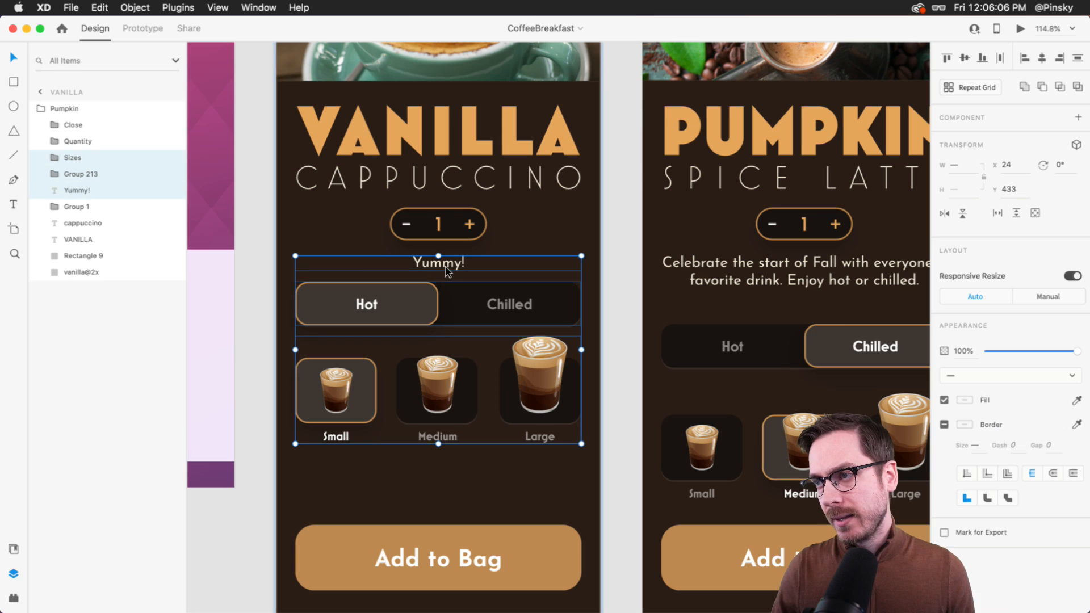
pyautogui.keyDown('shift'); pyautogui.click(443, 230); pyautogui.keyUp('shift')
pyautogui.keyDown('shift'); pyautogui.click(440, 186); pyautogui.keyUp('shift')
pyautogui.keyDown('shift'); pyautogui.click(387, 138); pyautogui.keyUp('shift')
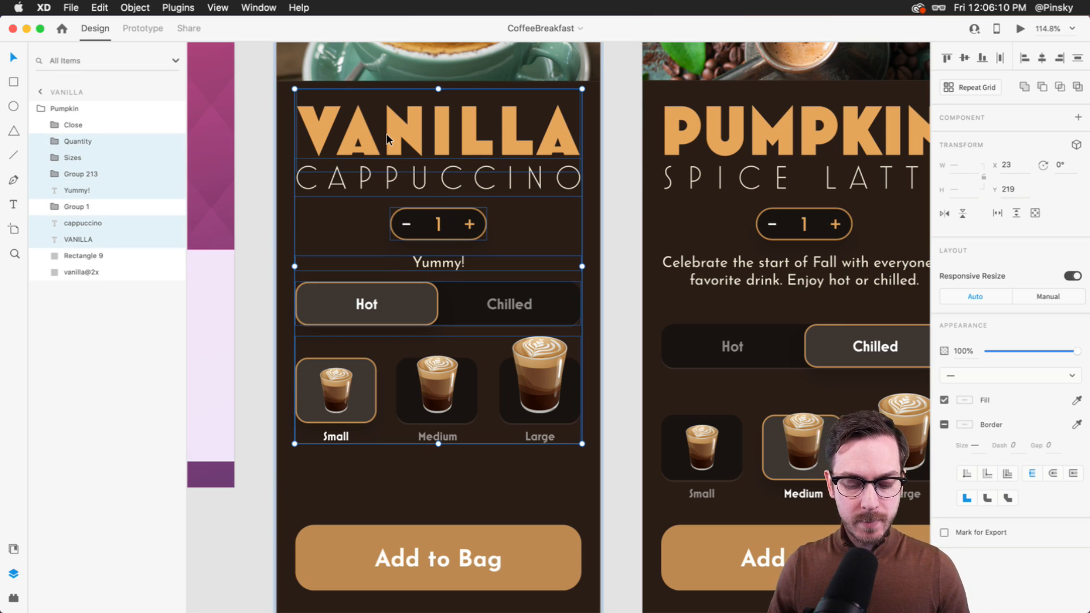
pyautogui.press('super+g')
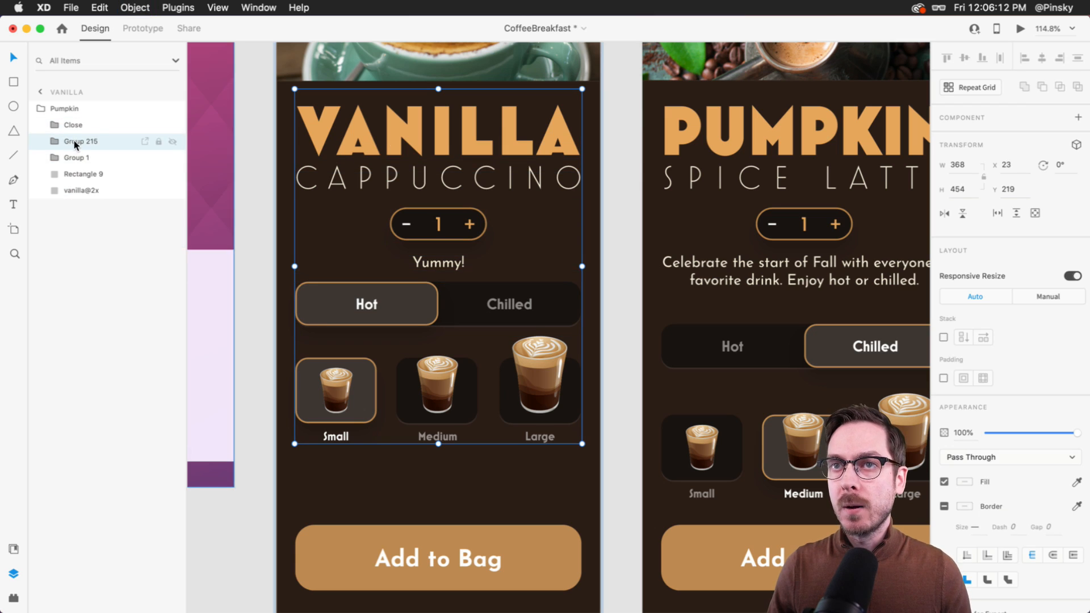
# Rename the new group Info and turn on a vertical Stack for it.
pyautogui.doubleClick(76, 143)
pyautogui.write('Info')
pyautogui.press('Return')
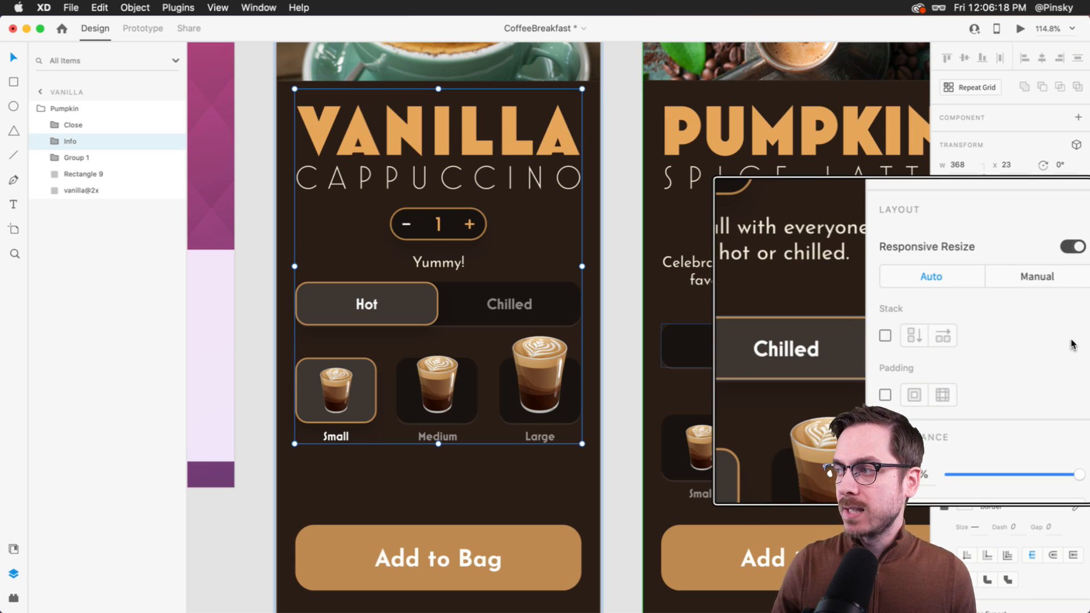
pyautogui.click(943, 337)
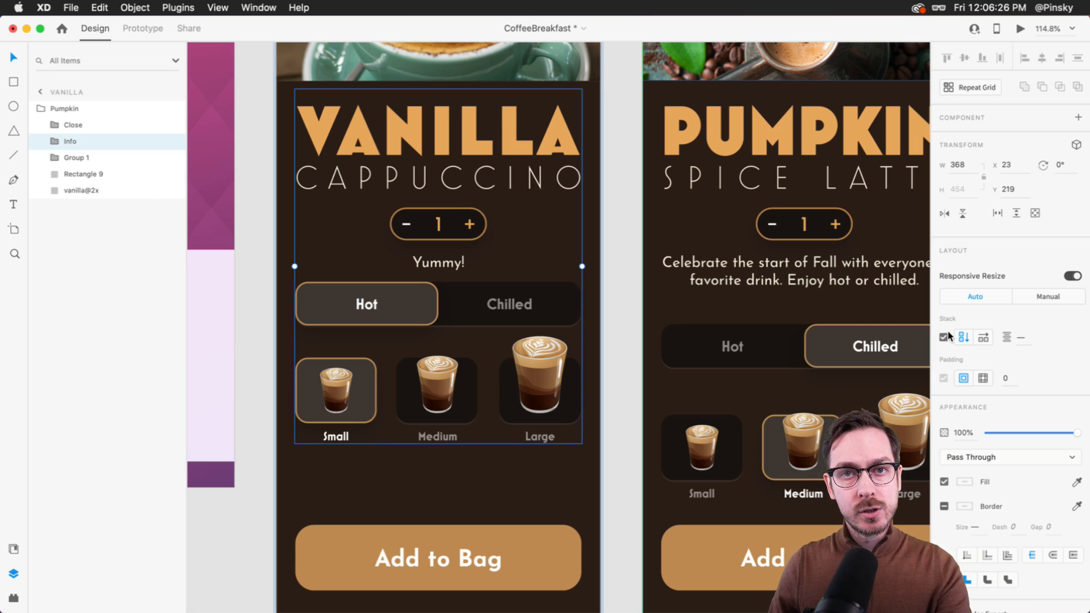
# Try moving the Hot/Chilled toggle inside the Info stack, and turn on Stack for the nested Sizes group.
pyautogui.doubleClick(389, 315)
pyautogui.moveTo(411, 305)
pyautogui.mouseDown()
pyautogui.moveTo(418, 237)
pyautogui.moveTo(419, 304)
pyautogui.mouseUp()
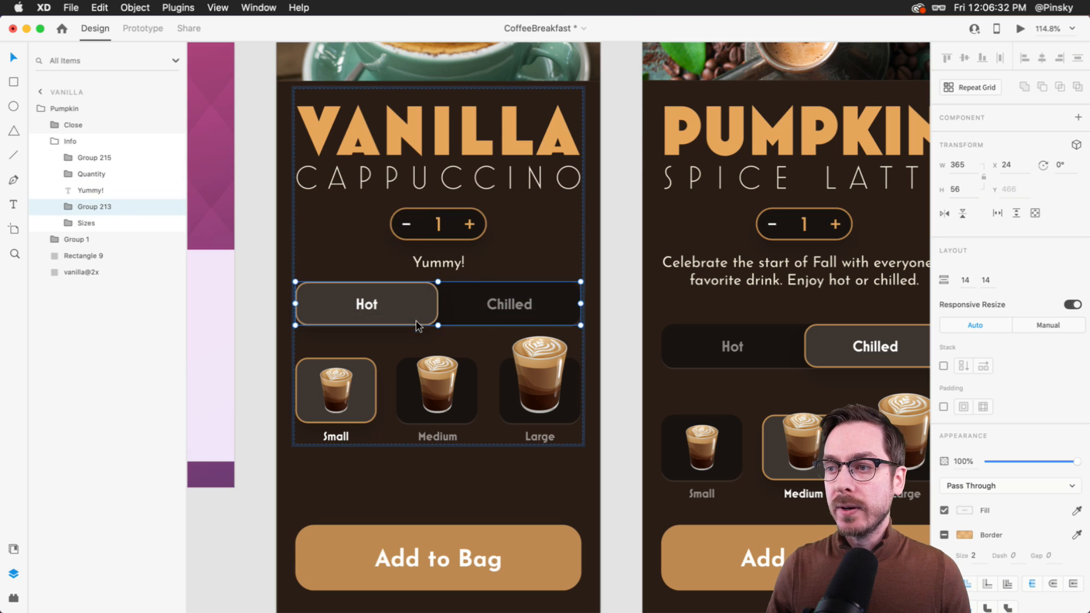
pyautogui.click(436, 414)
pyautogui.click(944, 366)
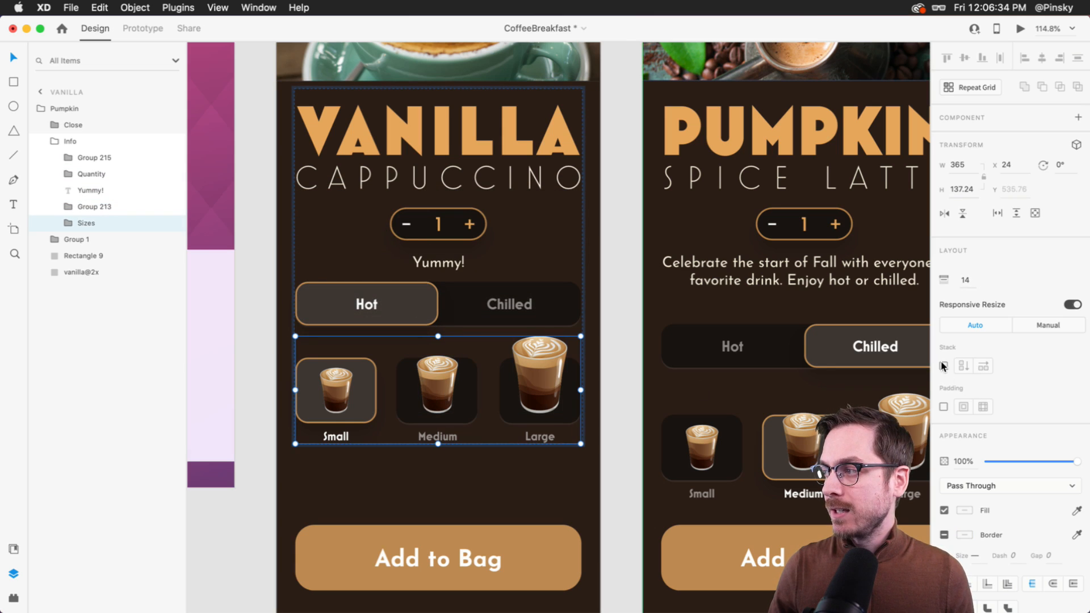
# Try moving the Small cup item inside the Sizes stack and the Hot/Chilled toggle inside the Info stack.
pyautogui.doubleClick(349, 379)
pyautogui.moveTo(349, 379)
pyautogui.mouseDown()
pyautogui.moveTo(539, 375)
pyautogui.moveTo(341, 374)
pyautogui.mouseUp()
pyautogui.moveTo(413, 304)
pyautogui.mouseDown()
pyautogui.moveTo(415, 208)
pyautogui.moveTo(411, 309)
pyautogui.mouseUp()
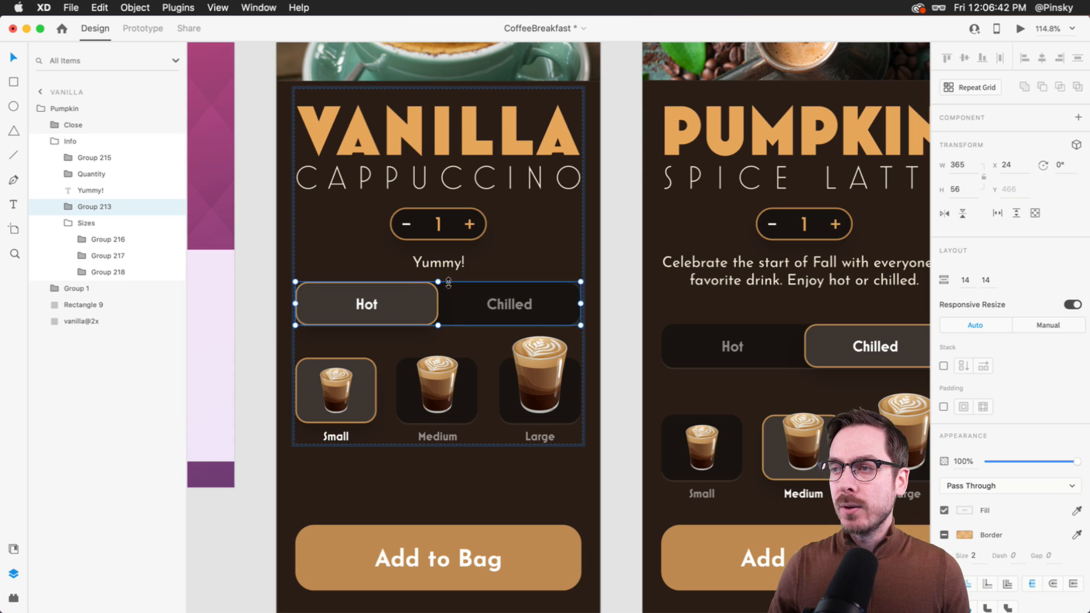
# Set the "Yummy!" description text to Auto Width.
pyautogui.click(440, 259)
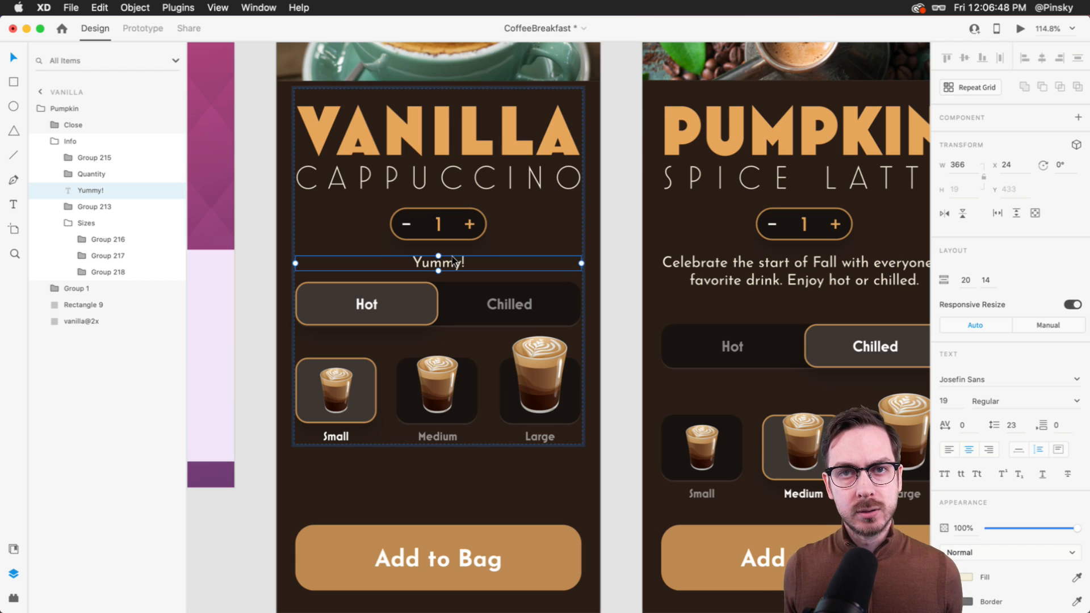
pyautogui.doubleClick(449, 267)
pyautogui.click(474, 267)
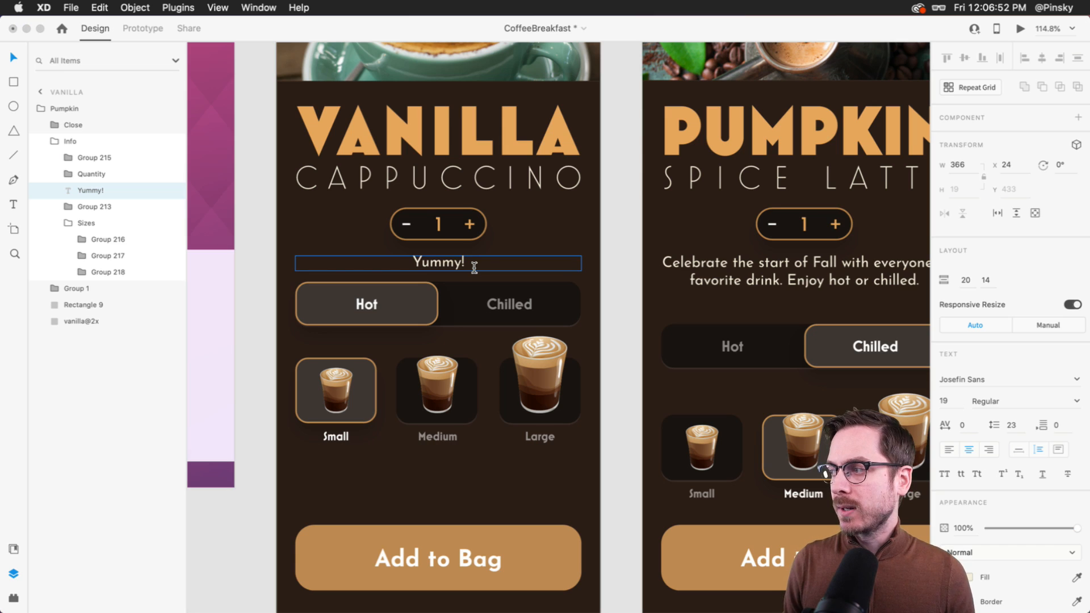
pyautogui.click(1017, 449)
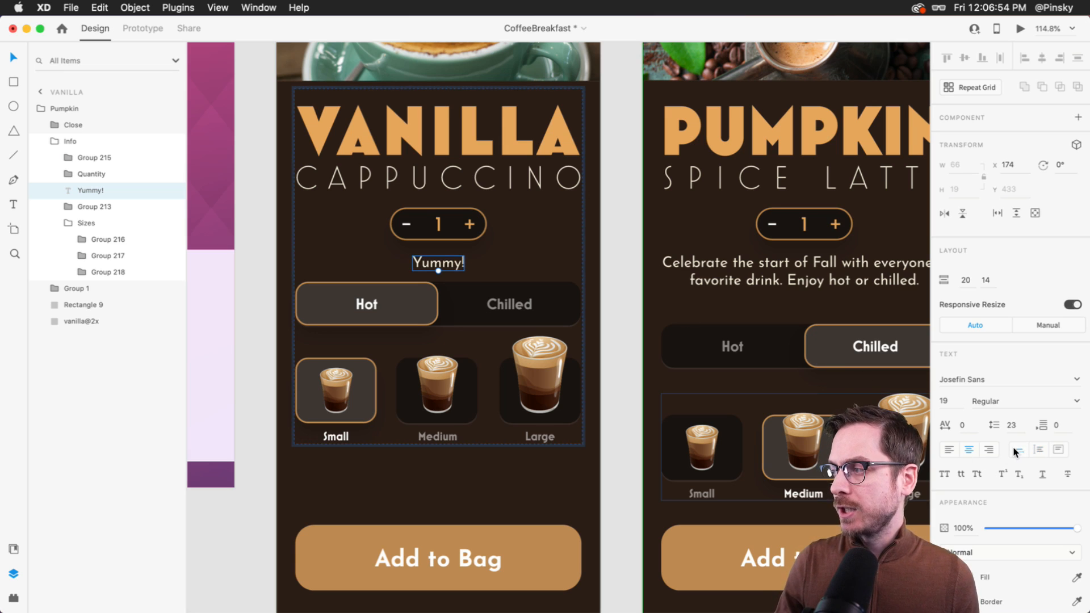
# Replace the "Yummy!" description with "If you're feeling basic, grab the vanilla cappuccino".
pyautogui.doubleClick(448, 266)
pyautogui.press('Right')
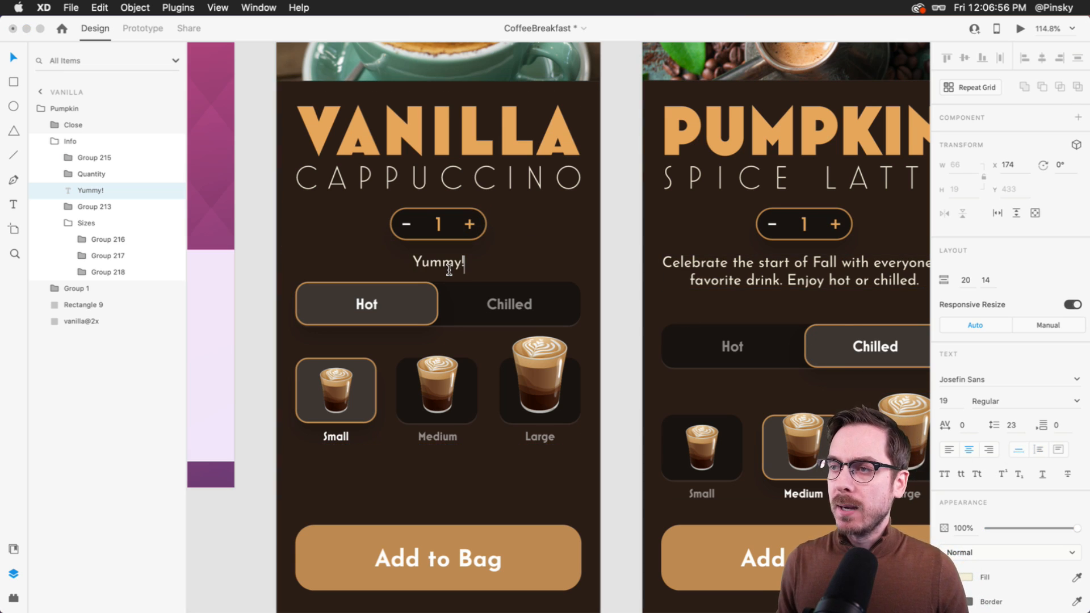
pyautogui.press('super+a')
pyautogui.write('If')
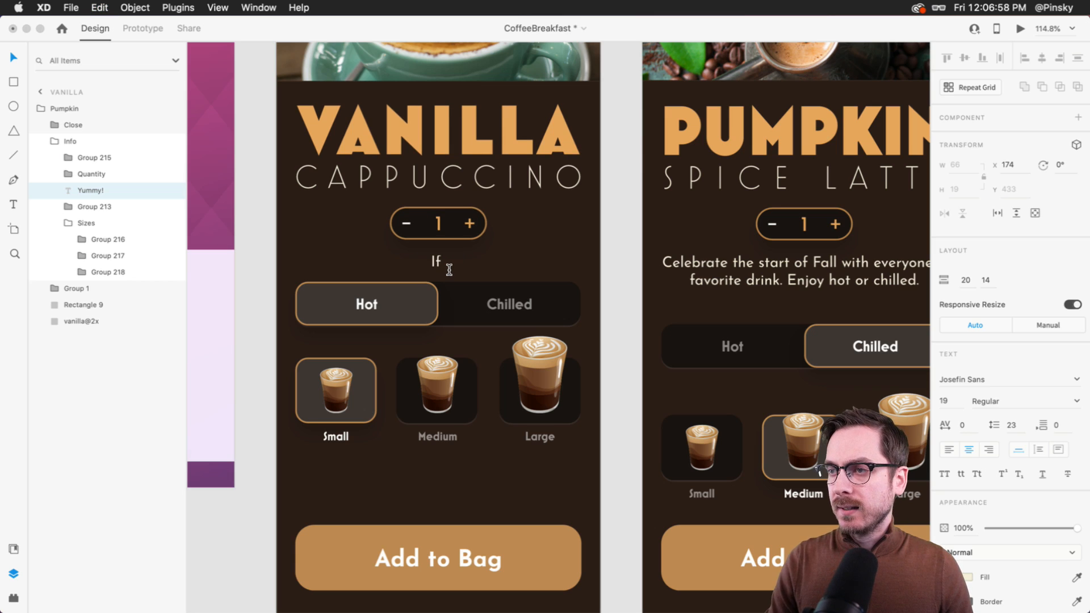
pyautogui.write(" you're")
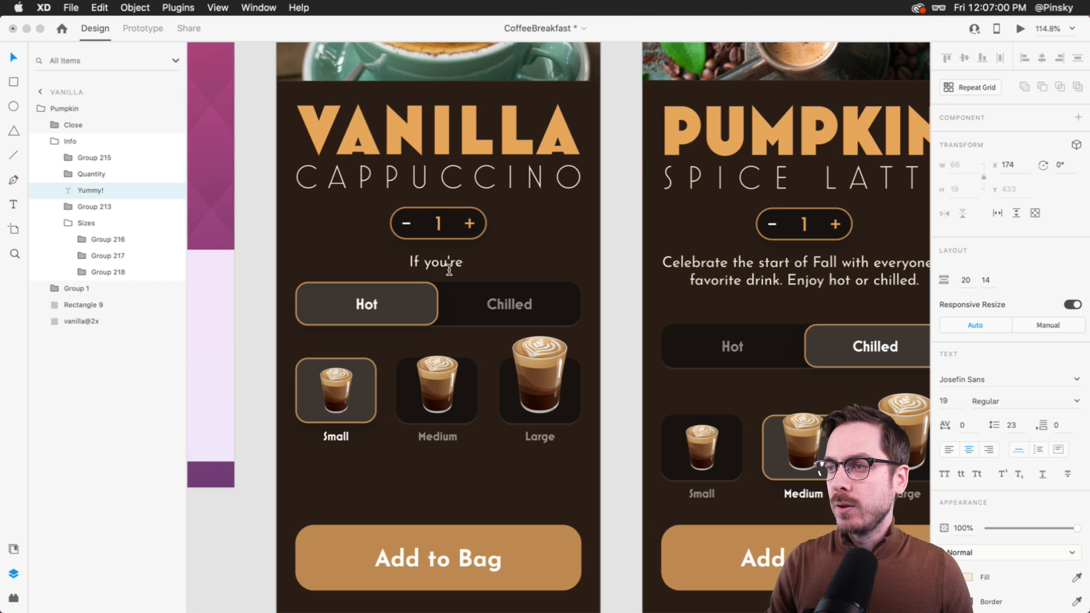
pyautogui.write(' feeling bad')
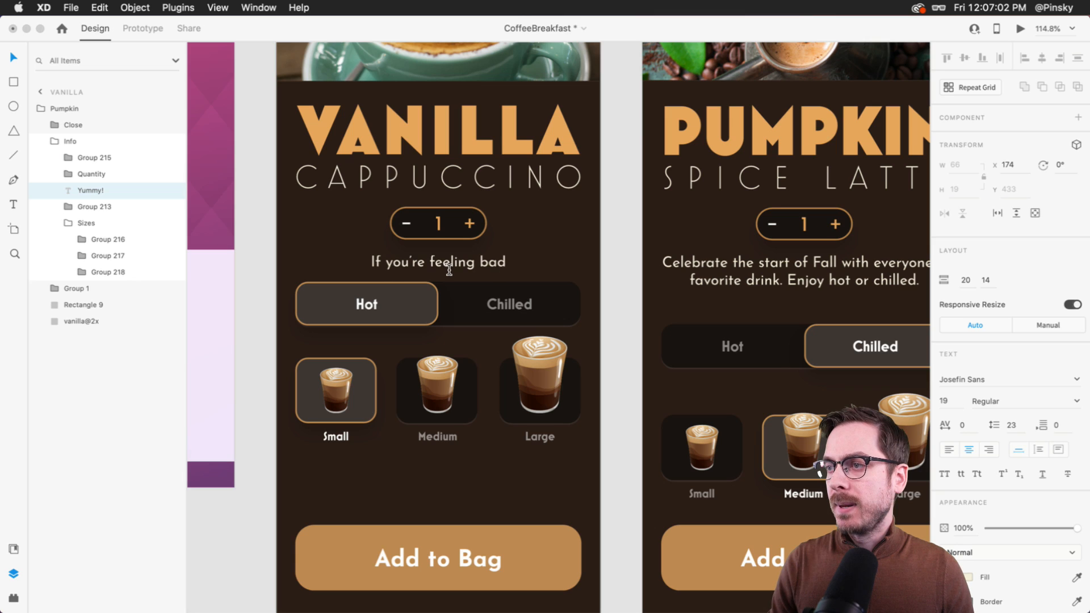
pyautogui.press('BackSpace')
pyautogui.write('sic,')
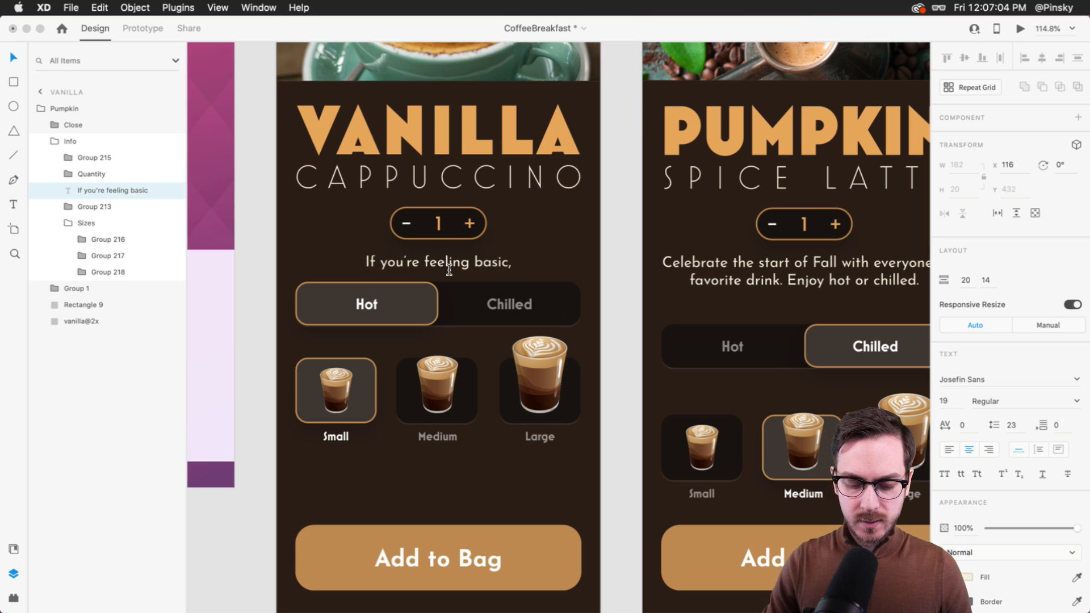
pyautogui.write(' grab')
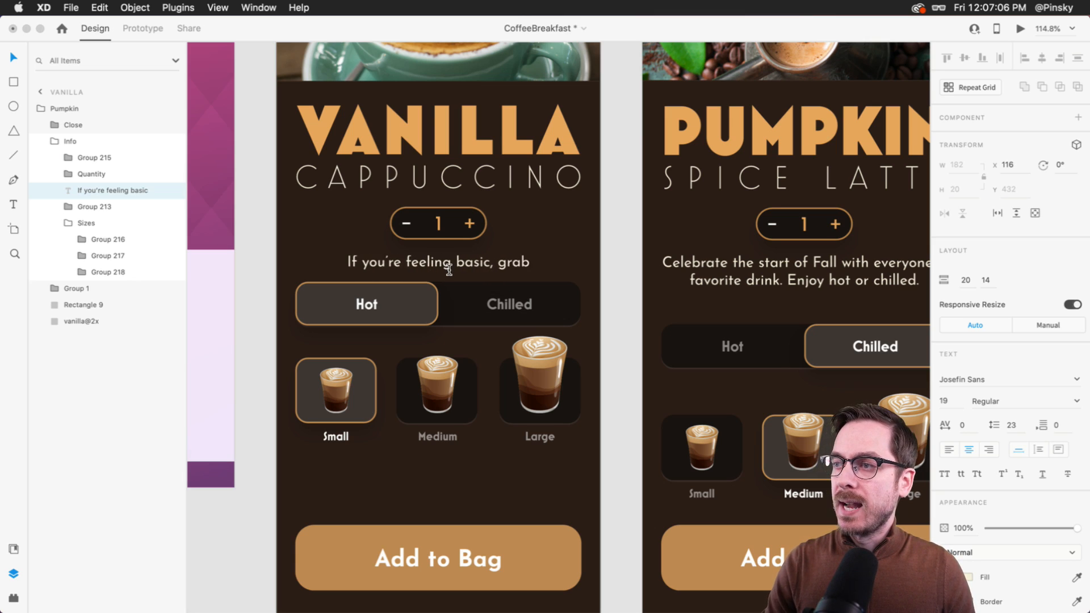
pyautogui.write(' the vanil')
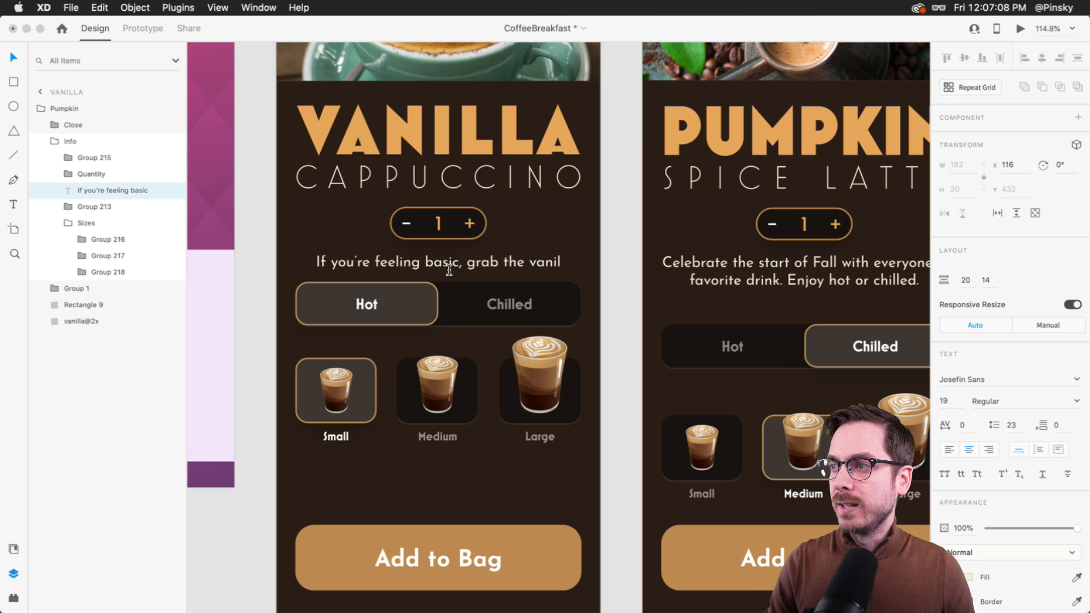
pyautogui.write('la cappuccino')
pyautogui.press('Escape')
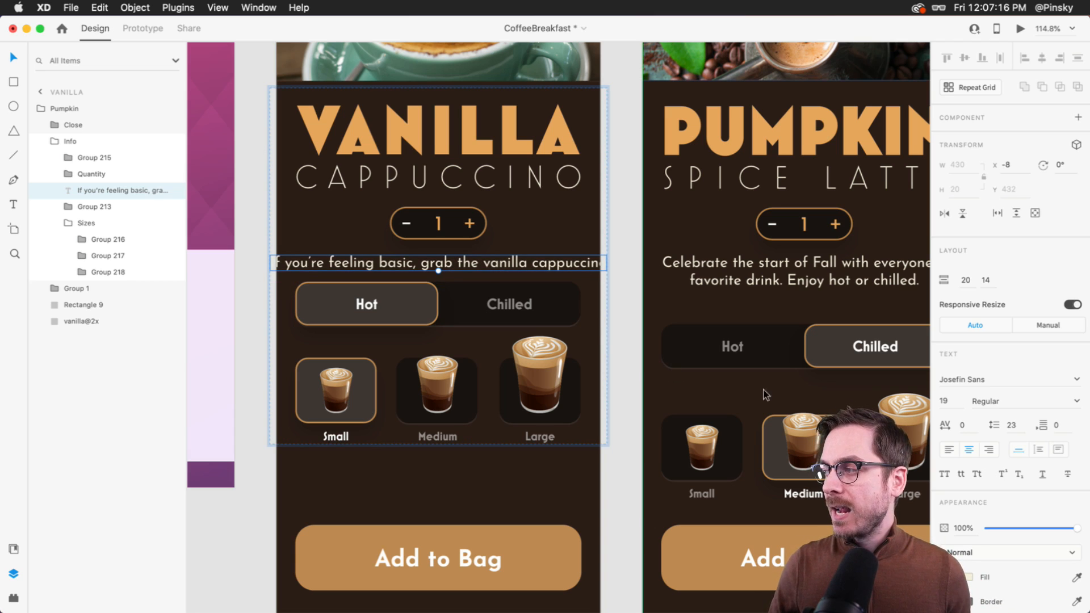
# Set the Vanilla description text to Fixed Size and narrow its box to 366 wide.
pyautogui.click(1066, 451)
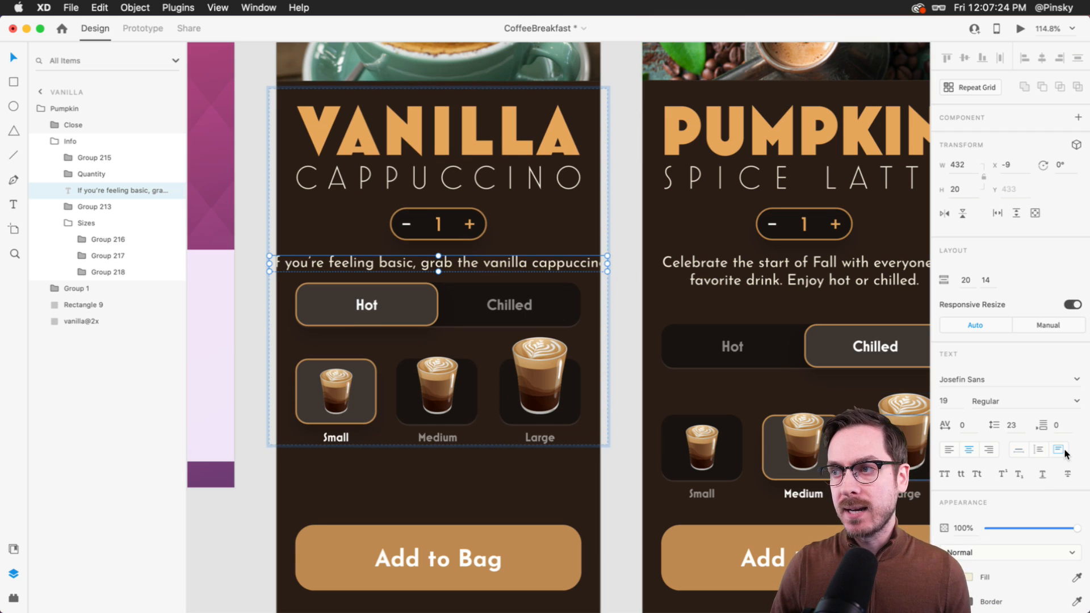
pyautogui.moveTo(607, 264); pyautogui.dragTo(581, 266)
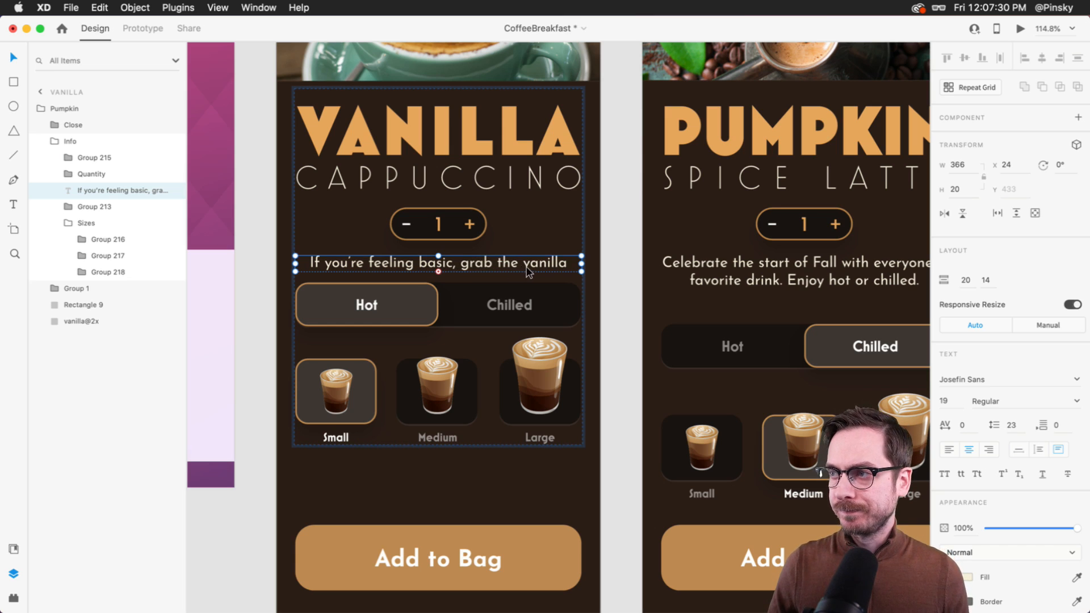
# Try fitting the description box's height to its text directly on the canvas, and undo it.
pyautogui.doubleClick(438, 273)
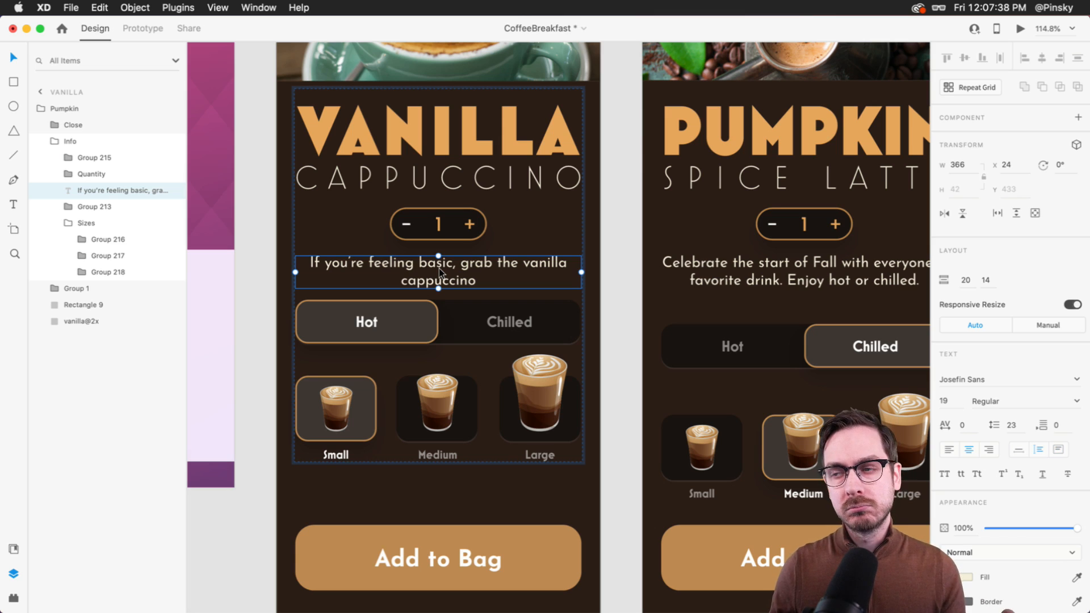
pyautogui.press('super+z')
pyautogui.press('super+z')
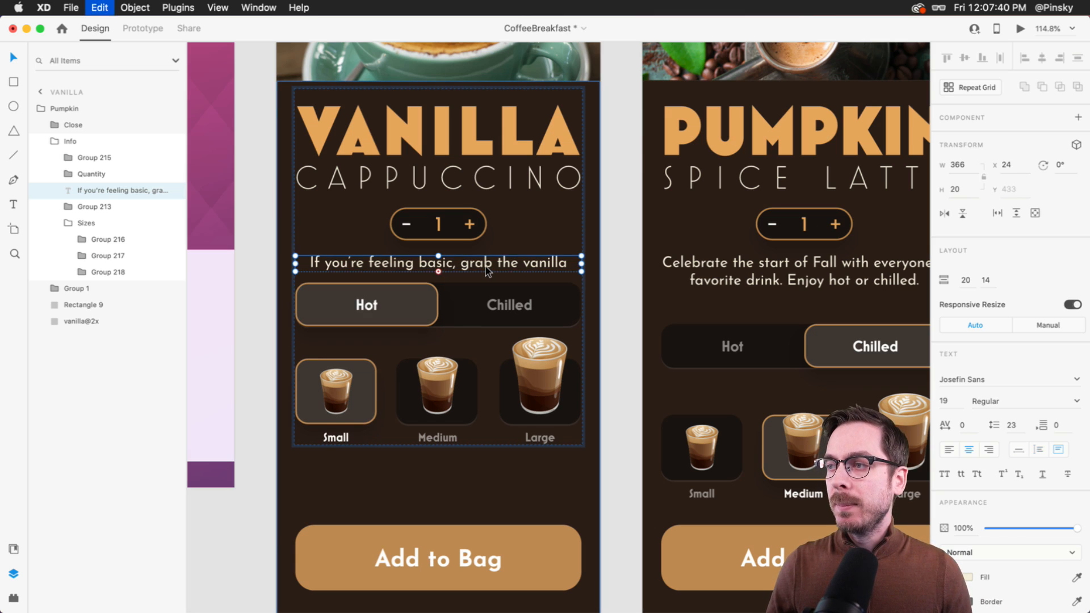
pyautogui.press('super+z')
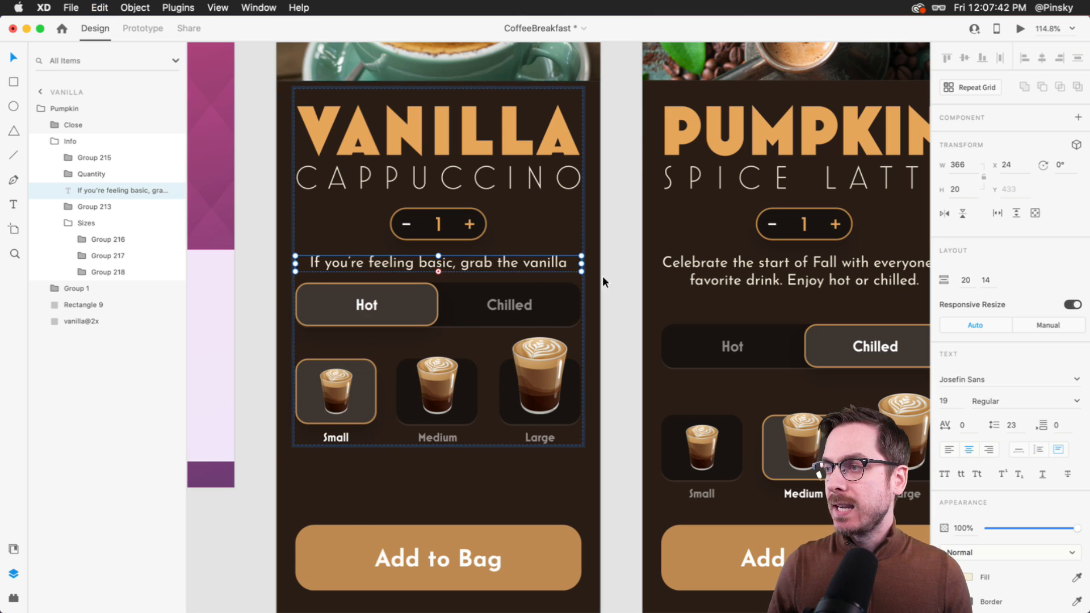
# Set the Vanilla description text to Auto Height and rewrite its ending as "vanilla cappuccino.".
pyautogui.click(1039, 451)
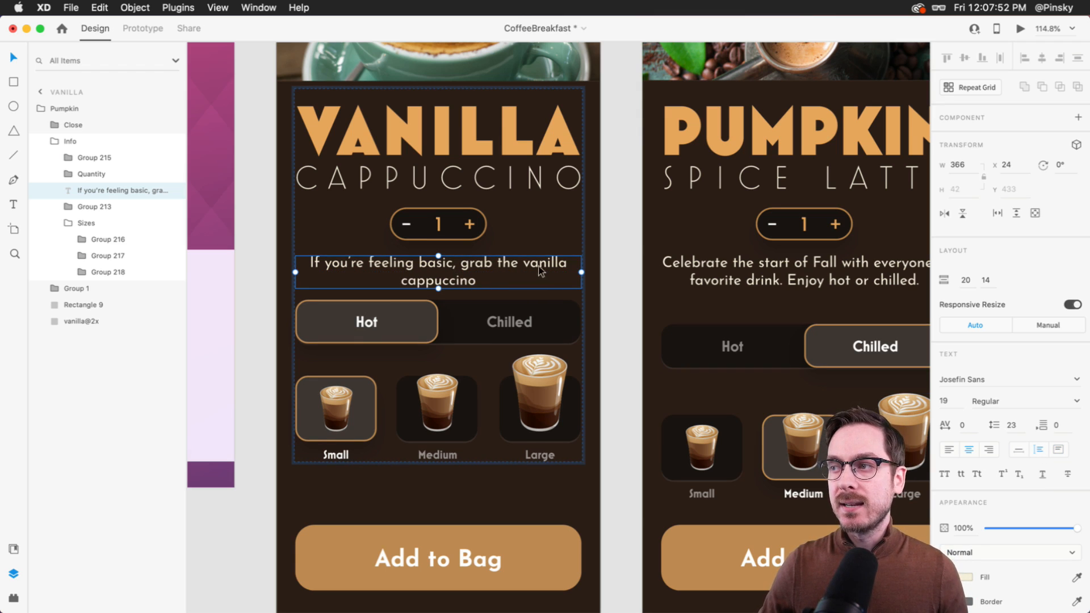
pyautogui.moveTo(581, 272)
pyautogui.mouseDown()
pyautogui.moveTo(572, 272)
pyautogui.moveTo(581, 271)
pyautogui.mouseUp()
pyautogui.doubleClick(494, 278)
pyautogui.doubleClick(451, 281)
pyautogui.press('BackSpace')
pyautogui.press('BackSpace')
pyautogui.press('BackSpace')
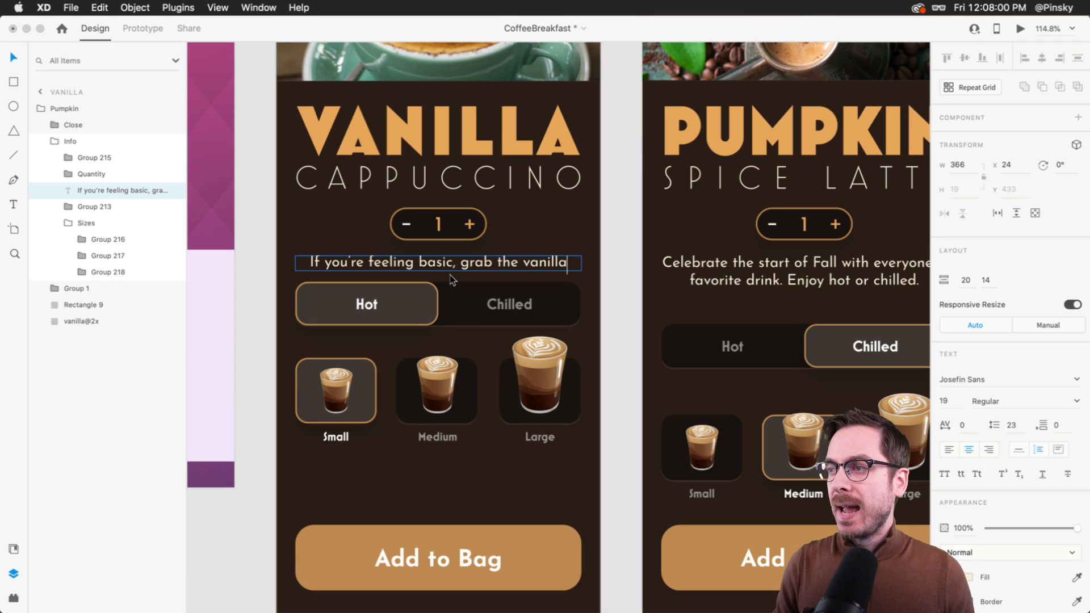
pyautogui.write('a capp')
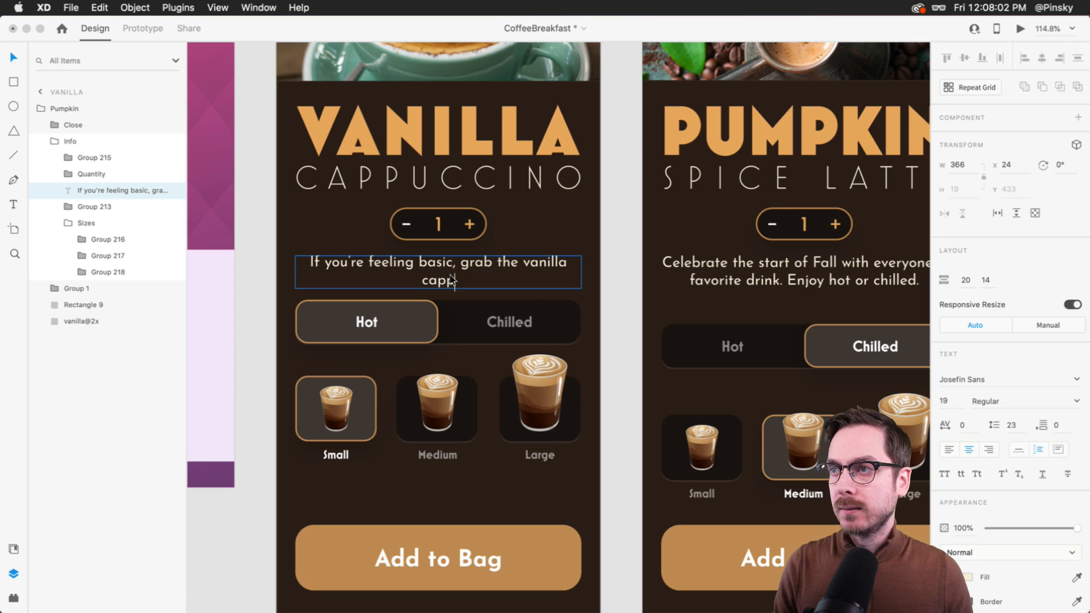
pyautogui.write('uccino.')
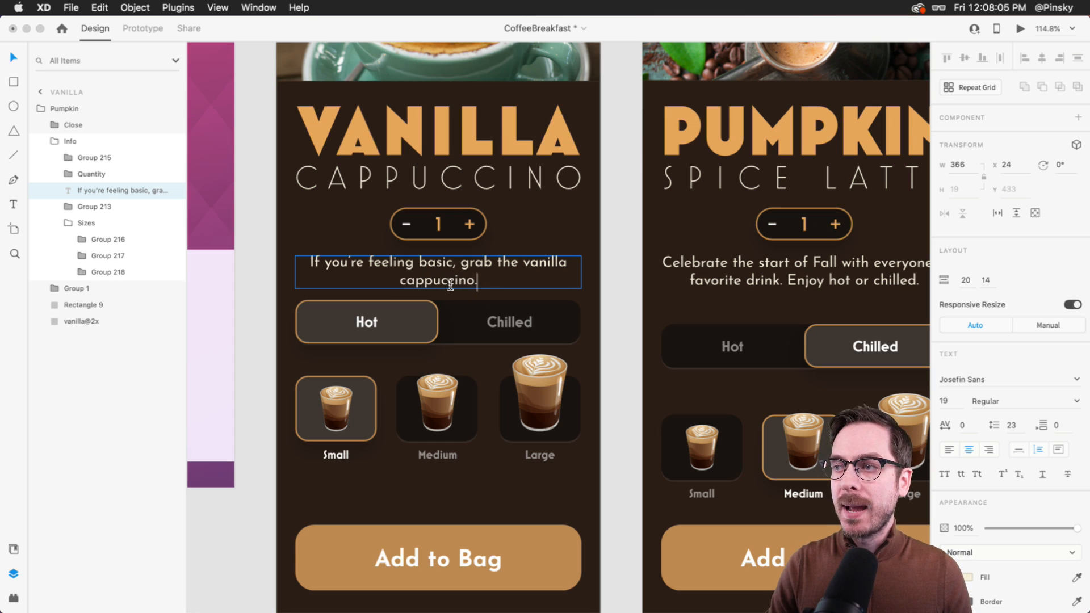
# Finish editing the Vanilla description, clear the selection, and compare the Vanilla and Pumpkin artboards side by side.
pyautogui.press('Escape')
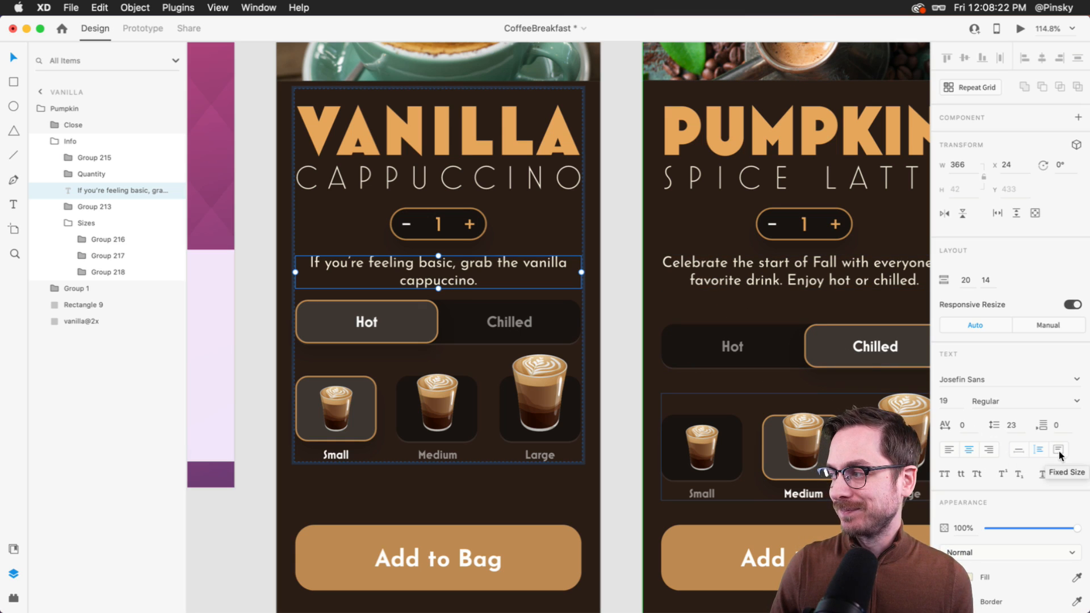
pyautogui.click(623, 233)
pyautogui.scroll(-5, 621, 230)
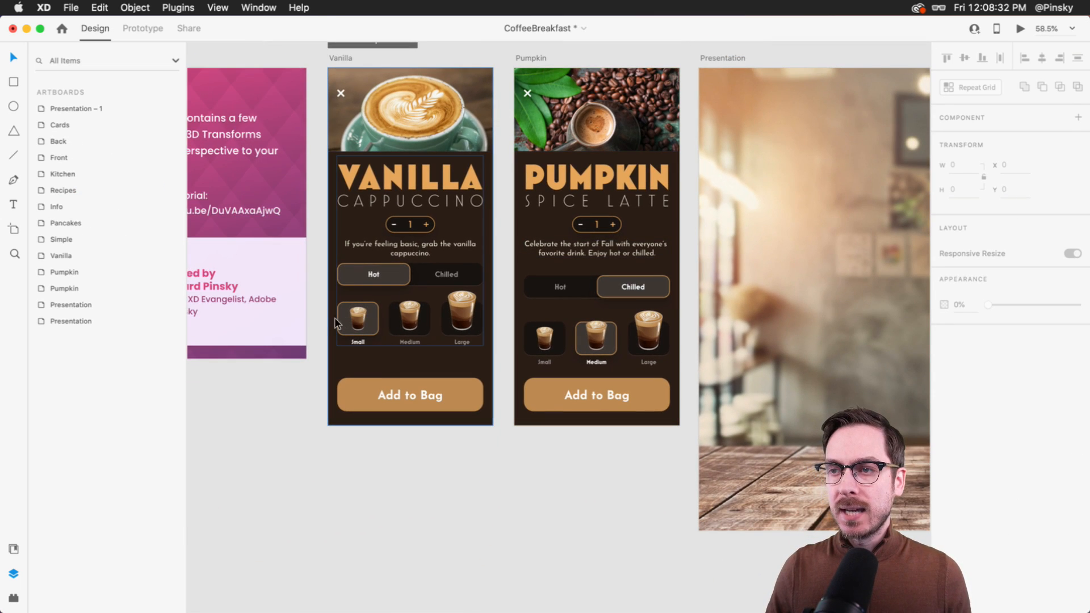
pyautogui.scroll(3, 378, 122)
pyautogui.scroll(3, 378, 123)
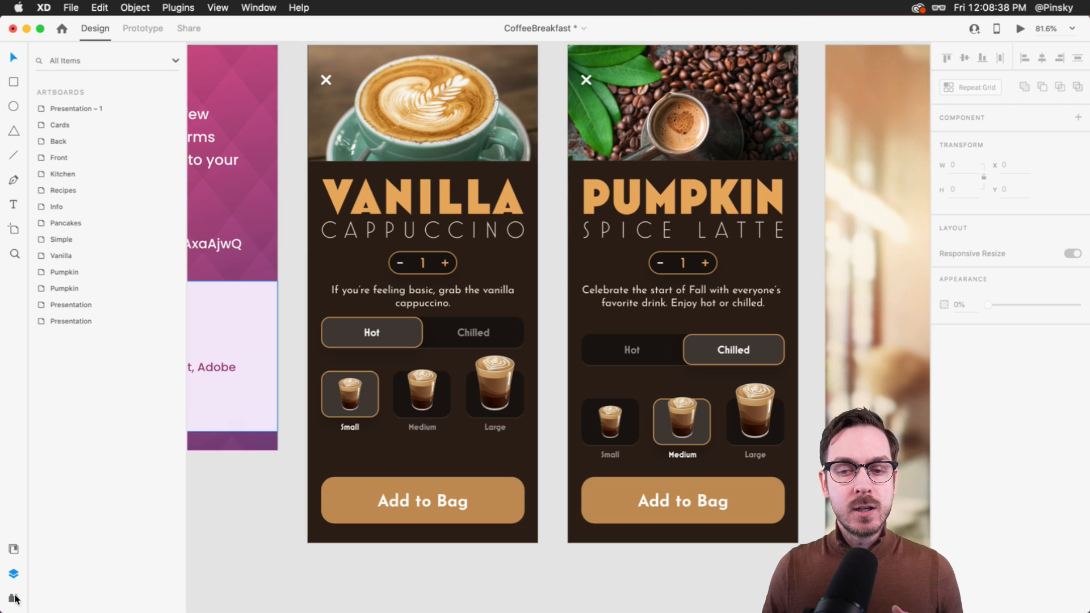
# Review the document assets, return to the list of libraries, and open the Coffee library.
pyautogui.click(14, 549)
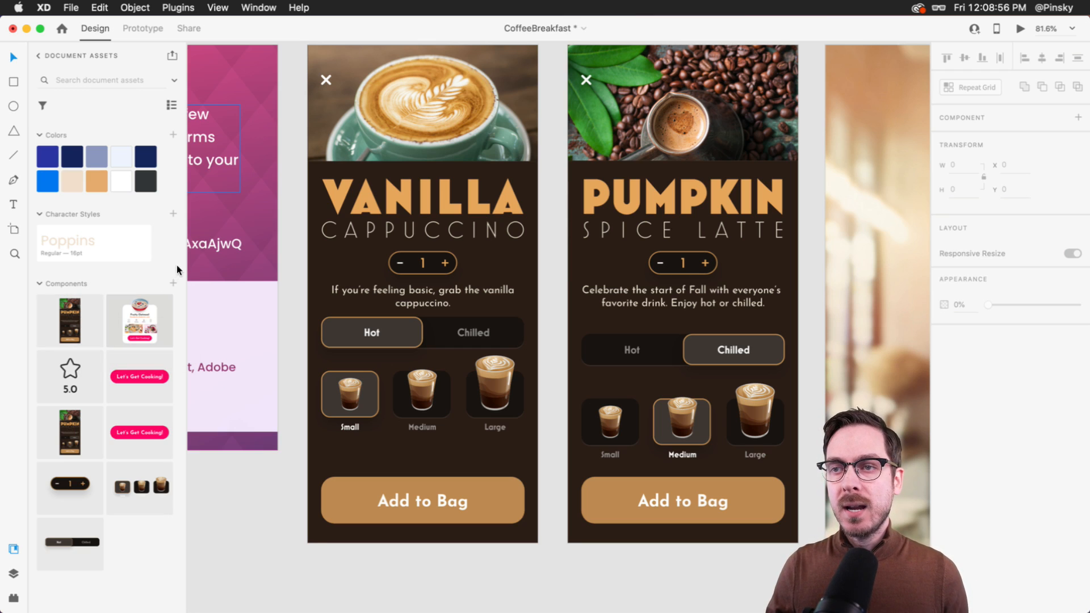
pyautogui.click(38, 57)
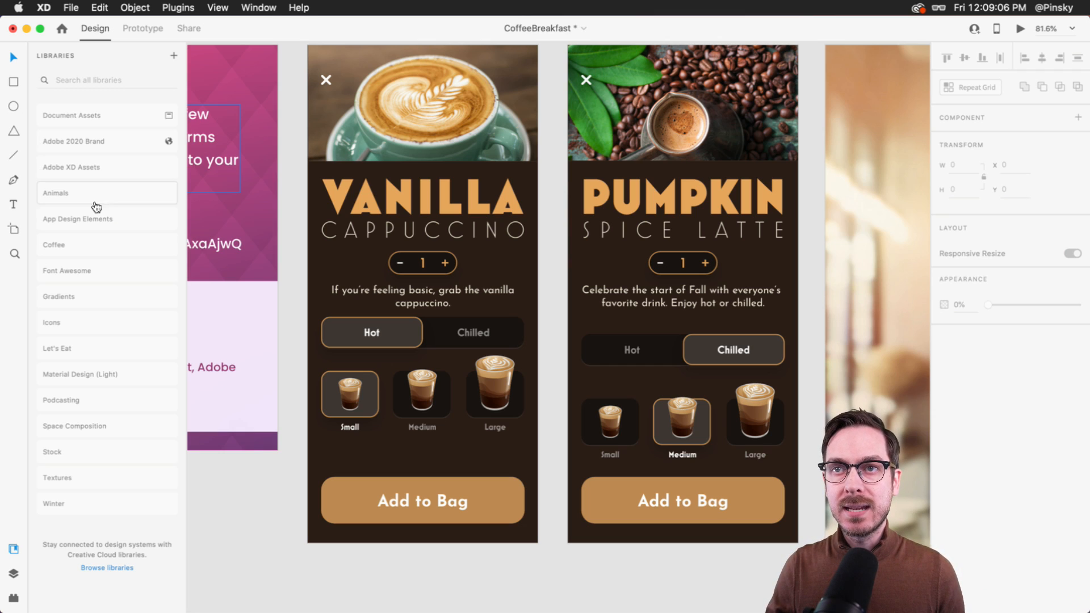
pyautogui.click(93, 245)
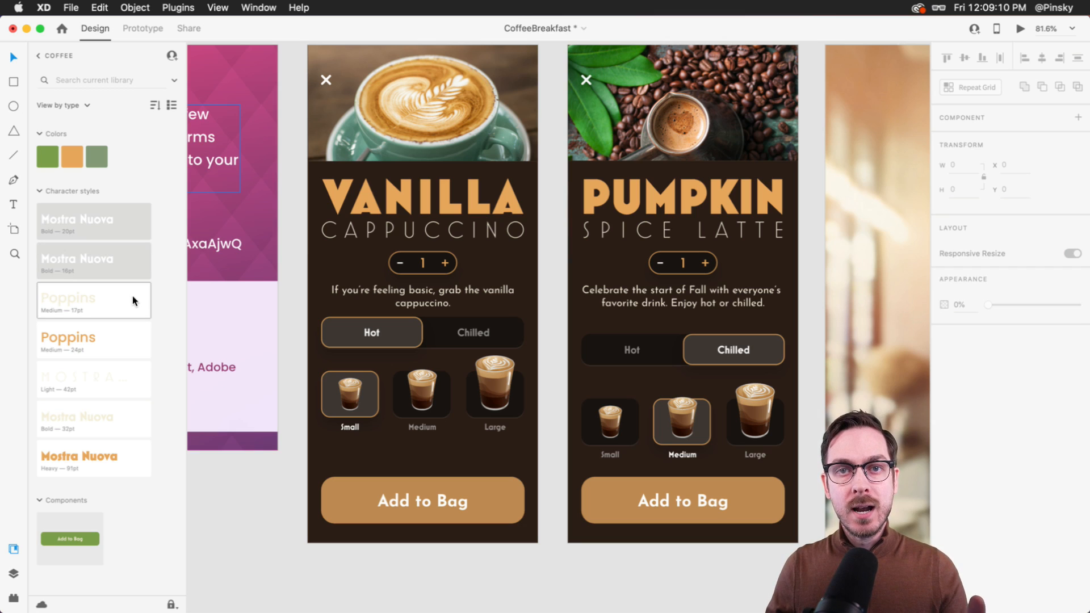
# Open the Material Design (Light) library and look through its colors and character styles.
pyautogui.click(39, 58)
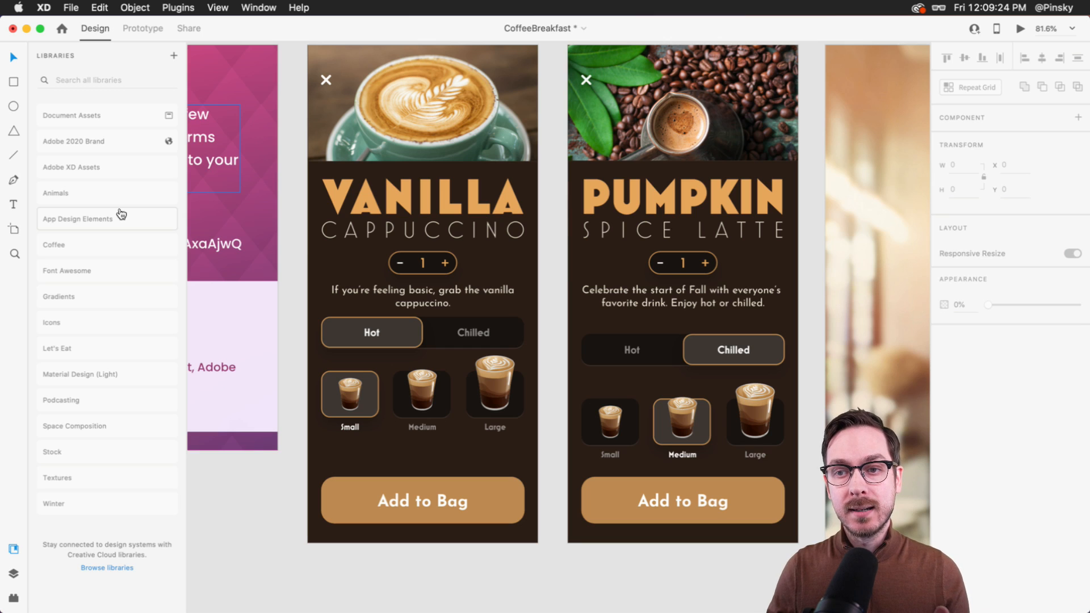
pyautogui.click(86, 376)
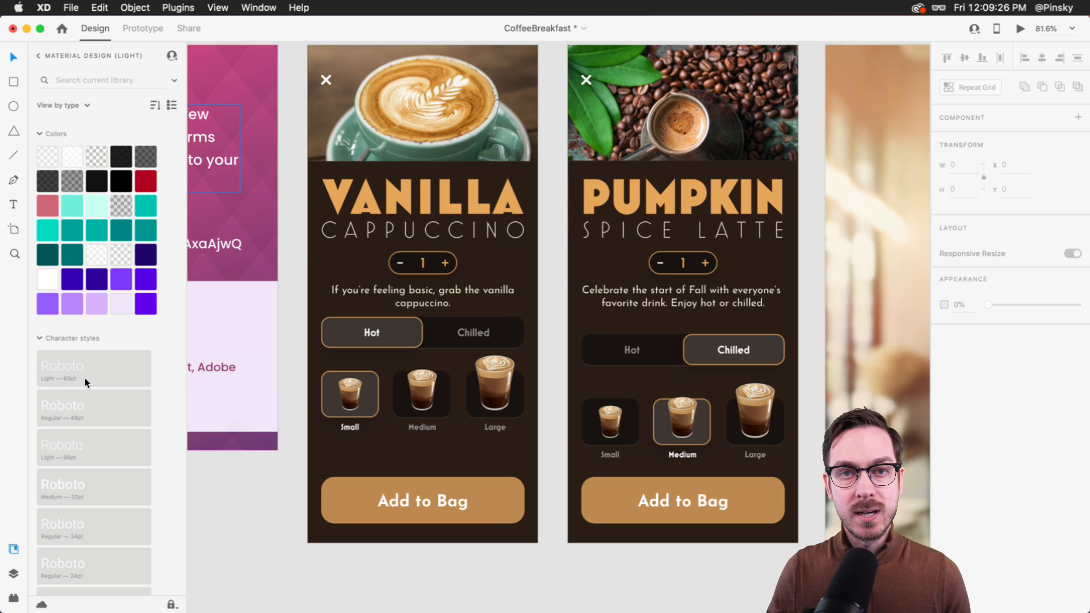
pyautogui.scroll(-20, 84, 378)
pyautogui.scroll(20, 84, 378)
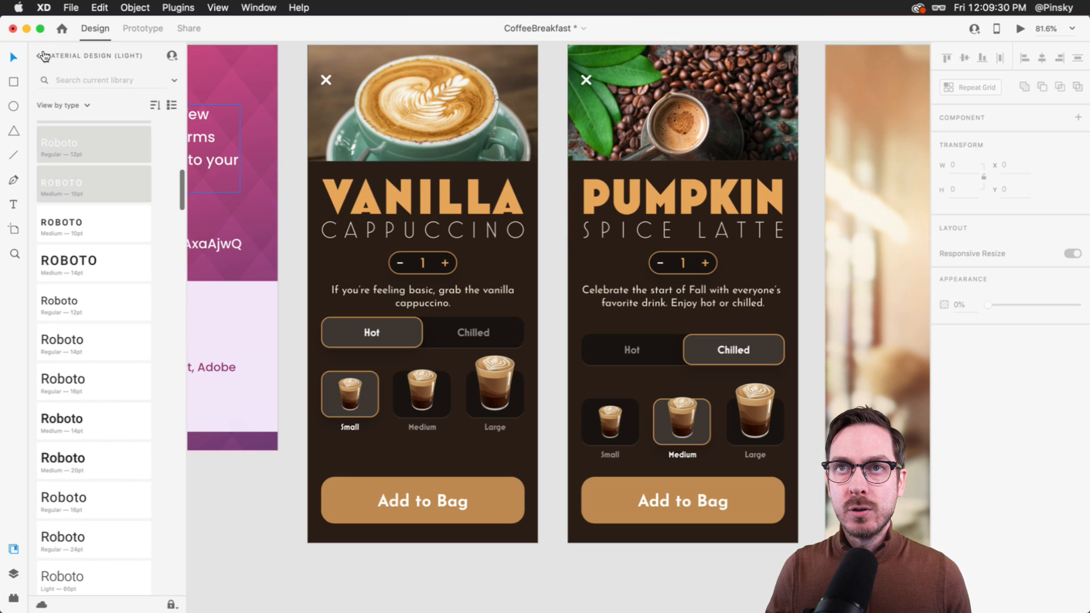
# Switch to the Font Awesome library and look through its graphics.
pyautogui.click(38, 55)
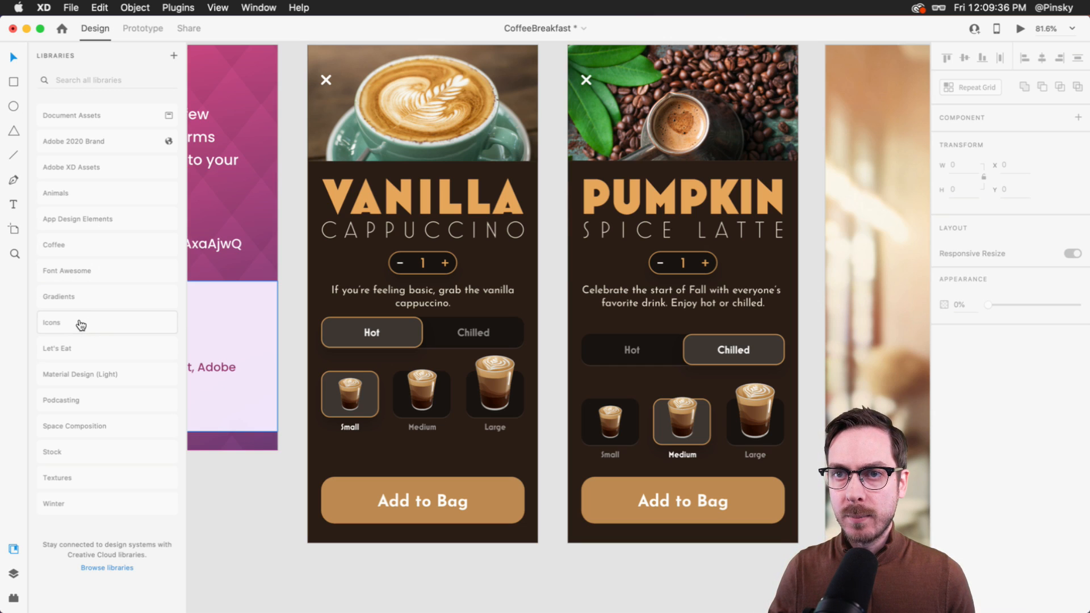
pyautogui.click(91, 271)
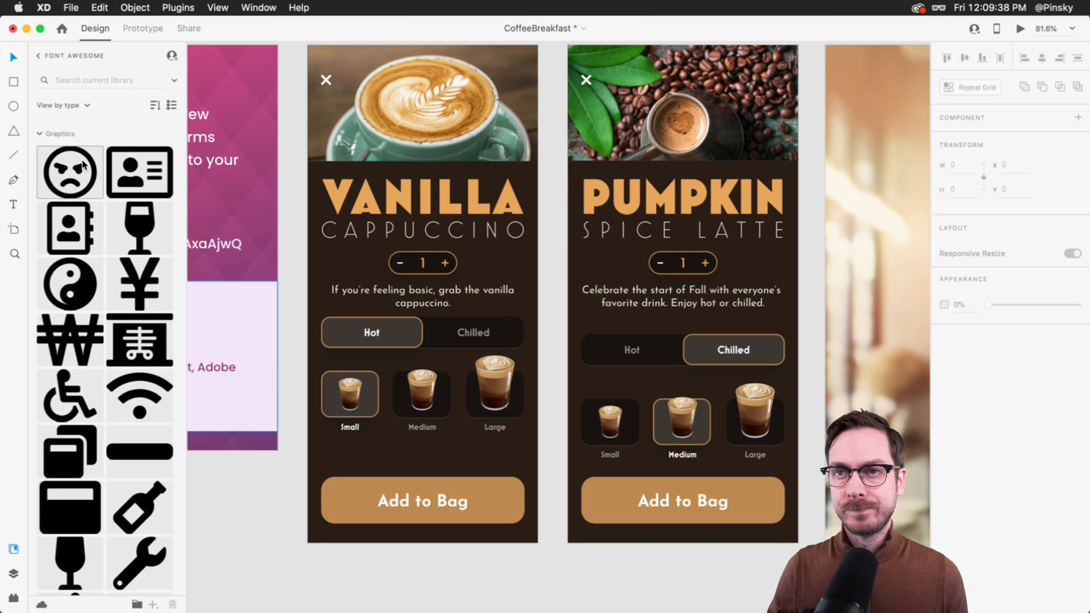
pyautogui.scroll(-10, 84, 165)
pyautogui.scroll(10, 79, 142)
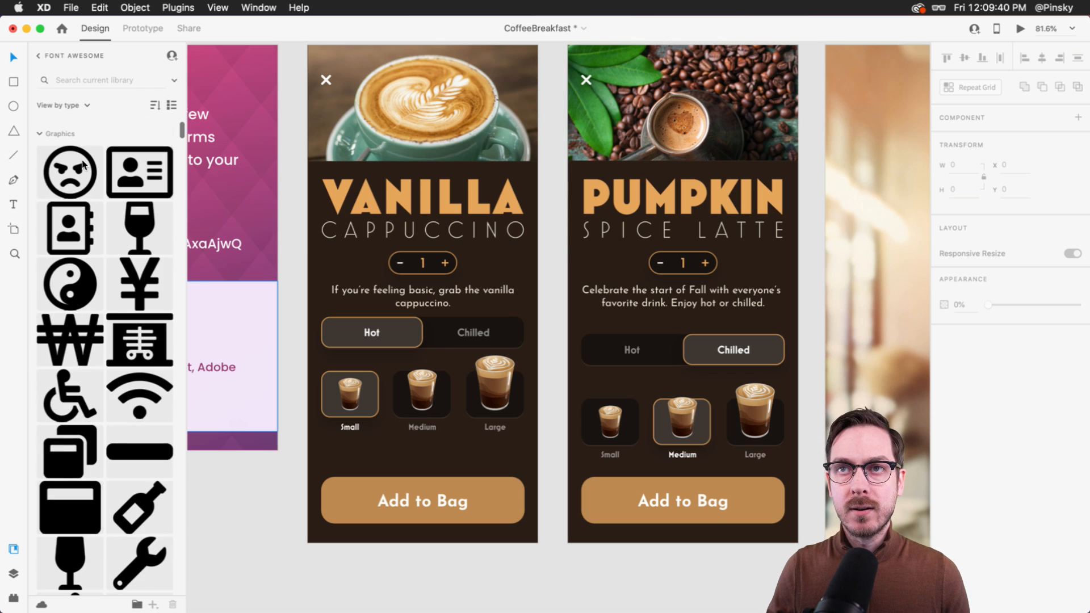
# Search the Font Awesome library for "happy" and clear the search.
pyautogui.click(75, 83)
pyautogui.write('happy')
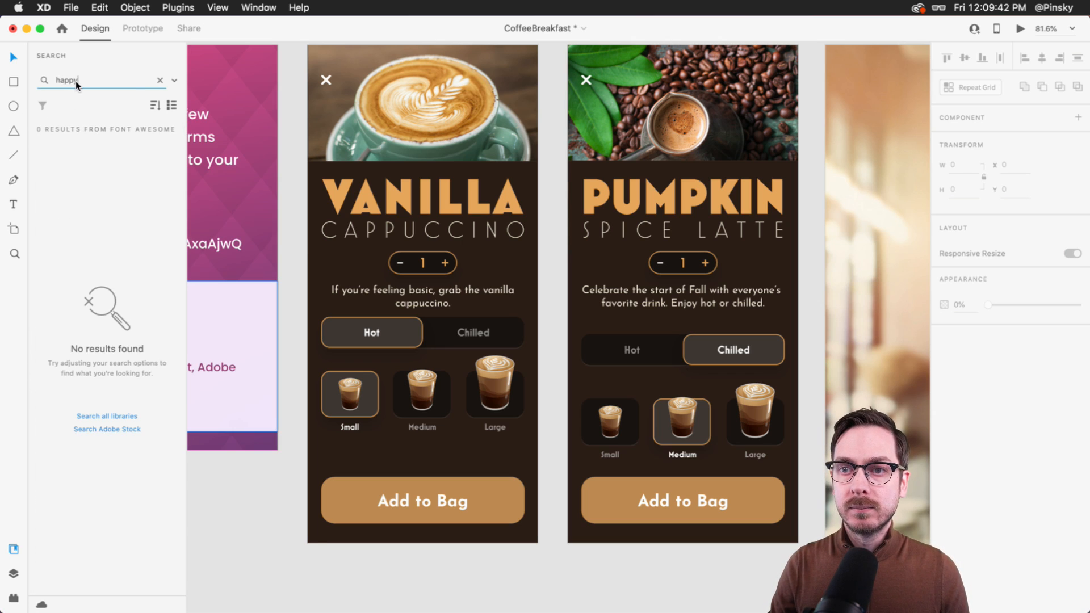
pyautogui.press('super+a')
pyautogui.press('BackSpace')
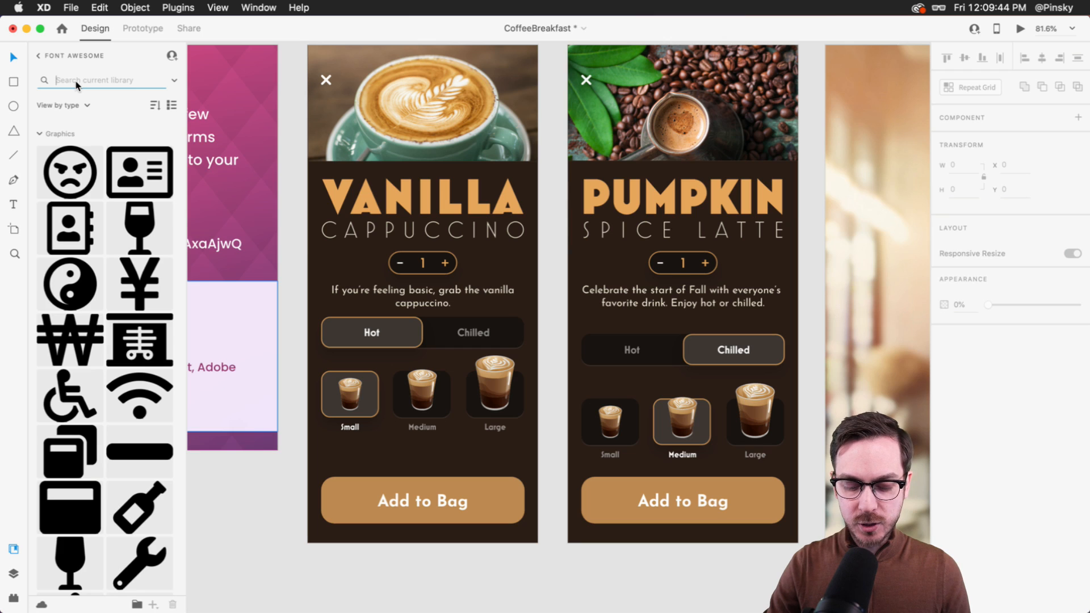
# Search the Font Awesome library for "dri", shorten the search to "d", and look through the icons.
pyautogui.write('dri')
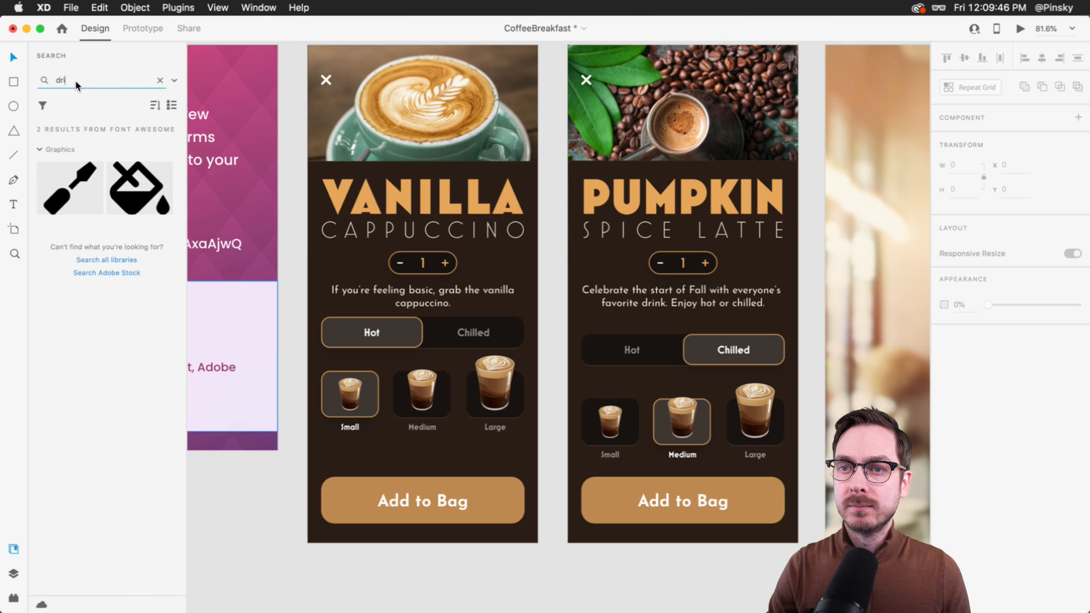
pyautogui.press('BackSpace')
pyautogui.press('BackSpace')
pyautogui.scroll(-5, 141, 280)
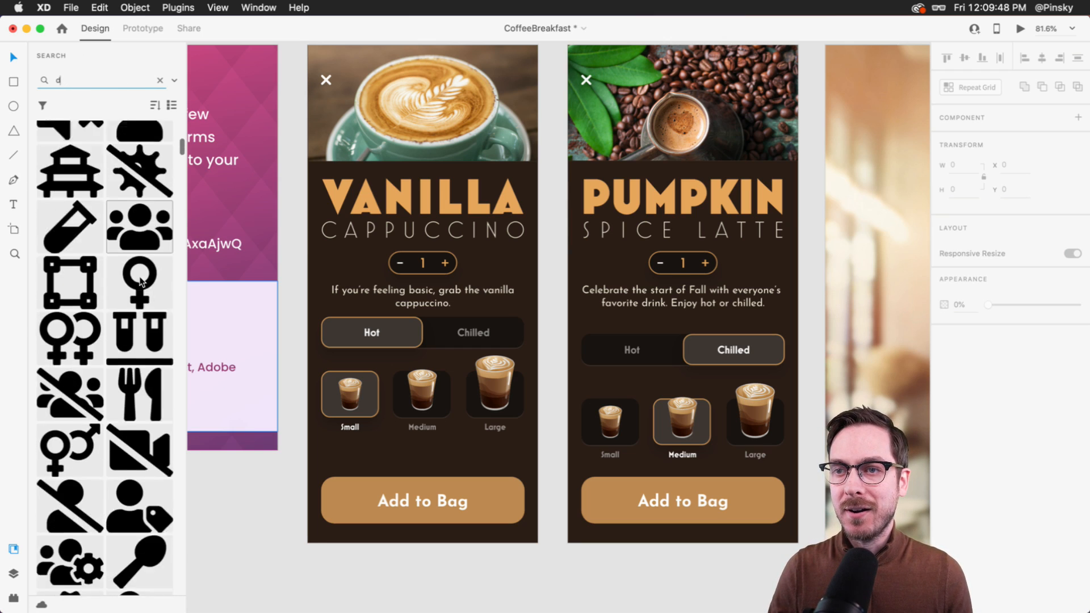
# Clear the Font Awesome search and rerun "d" from the recent searches.
pyautogui.press('BackSpace')
pyautogui.write('link')
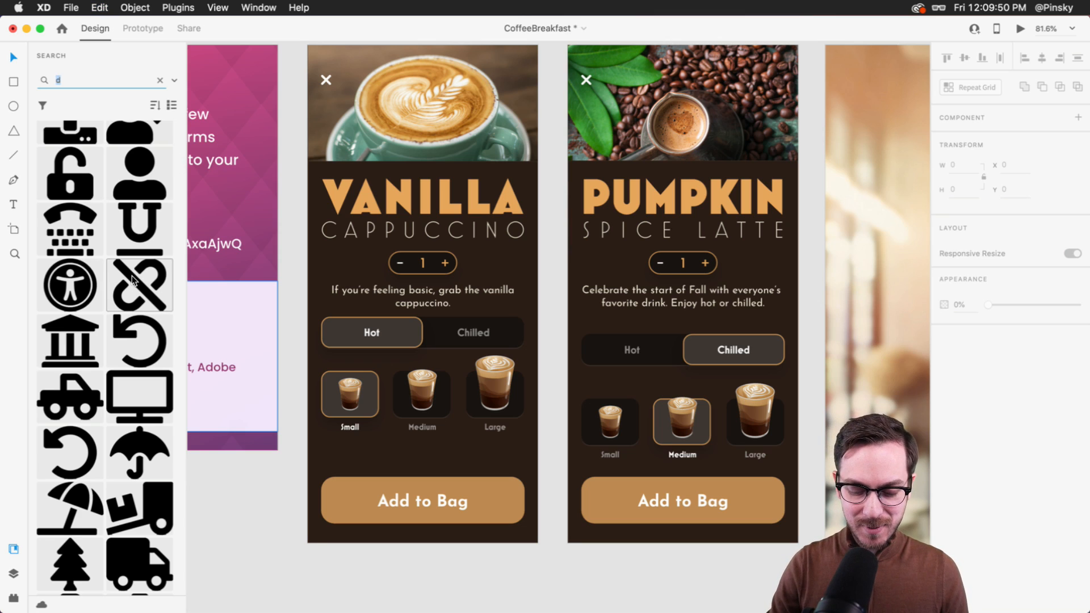
pyautogui.press('BackSpace')
pyautogui.press('BackSpace')
pyautogui.press('BackSpace')
pyautogui.press('BackSpace')
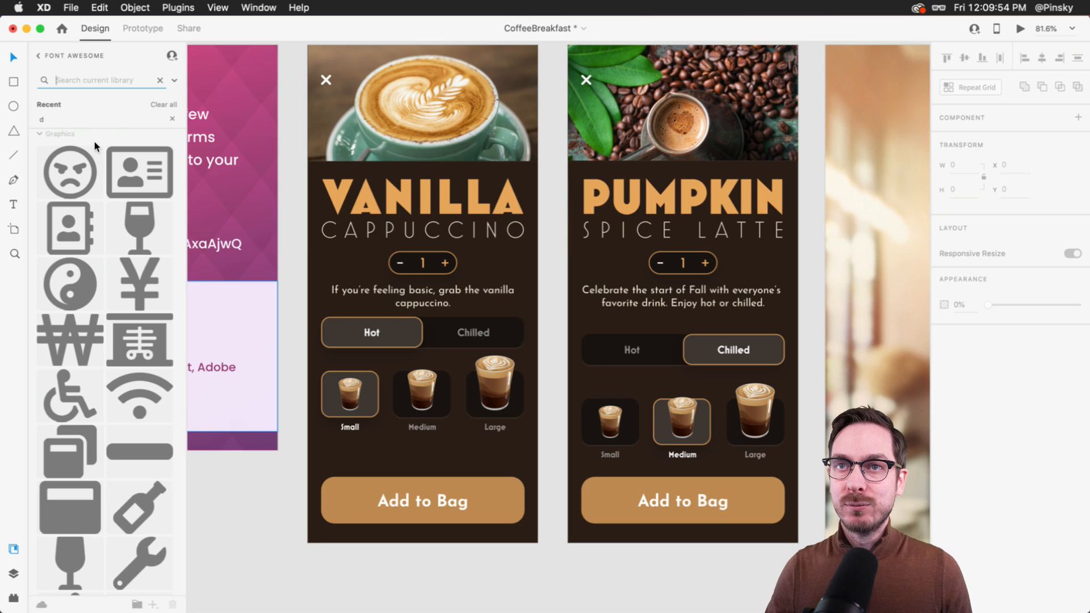
pyautogui.click(62, 119)
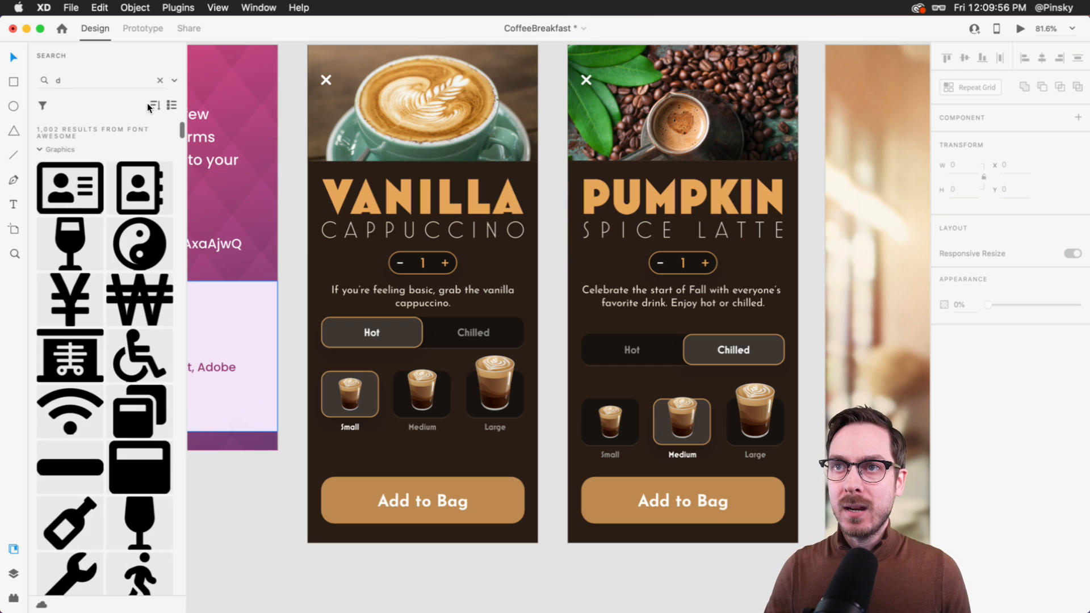
# Check which filter and sort options are offered for the Font Awesome search results.
pyautogui.click(44, 105)
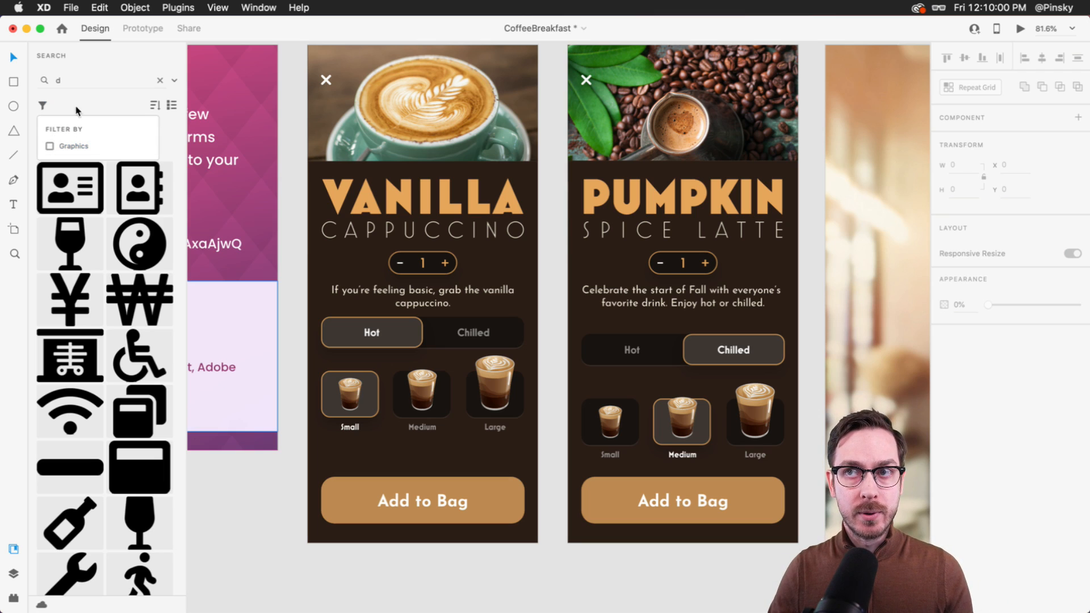
pyautogui.click(153, 105)
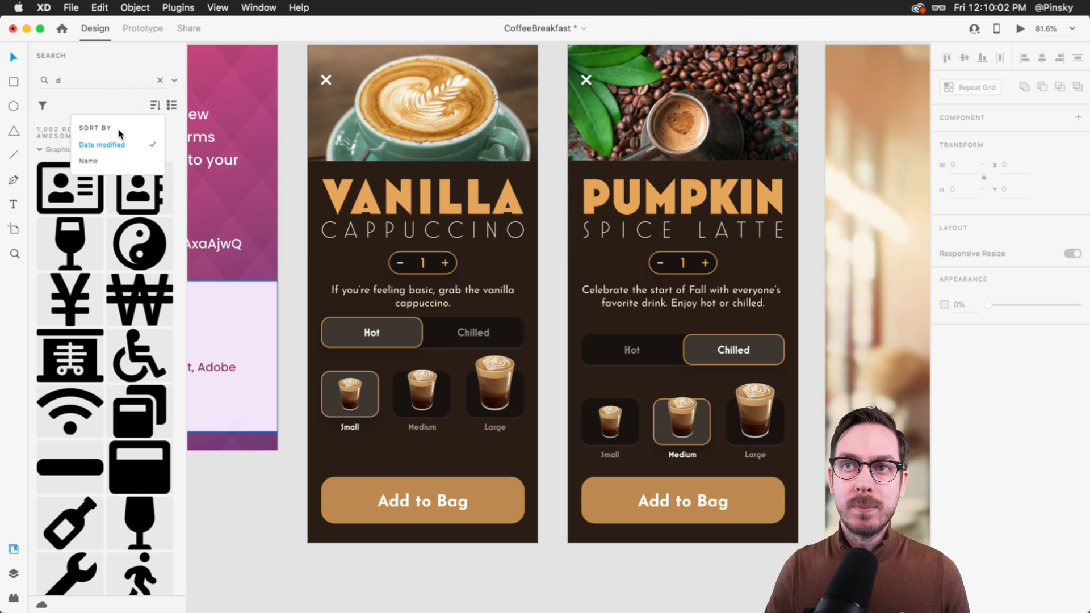
pyautogui.click(165, 100)
# Show the search results as a named list instead of thumbnails, and collapse and re-expand the Graphics category.
pyautogui.click(178, 107)
pyautogui.click(173, 105)
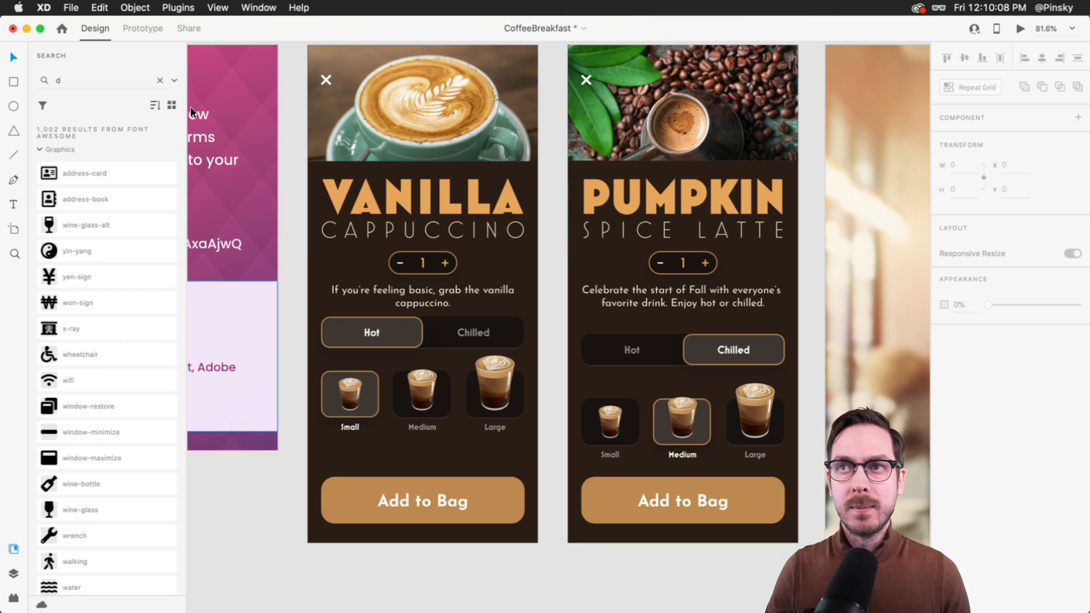
pyautogui.click(171, 106)
pyautogui.click(172, 107)
pyautogui.click(40, 150)
pyautogui.click(40, 150)
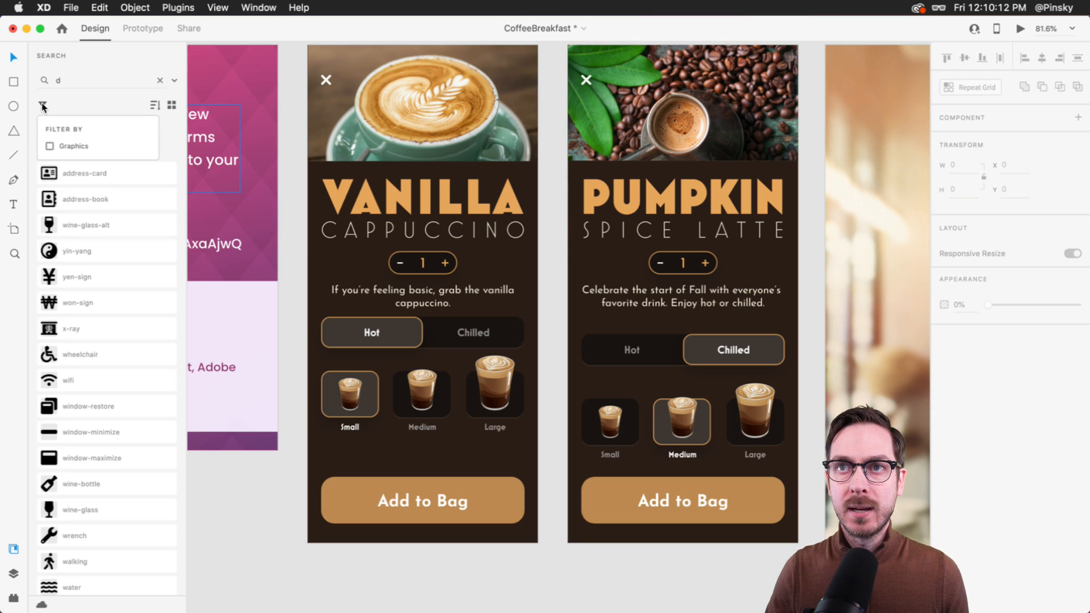
# Recheck the sort options and clear the "d" search to return to the full Font Awesome library.
pyautogui.click(155, 105)
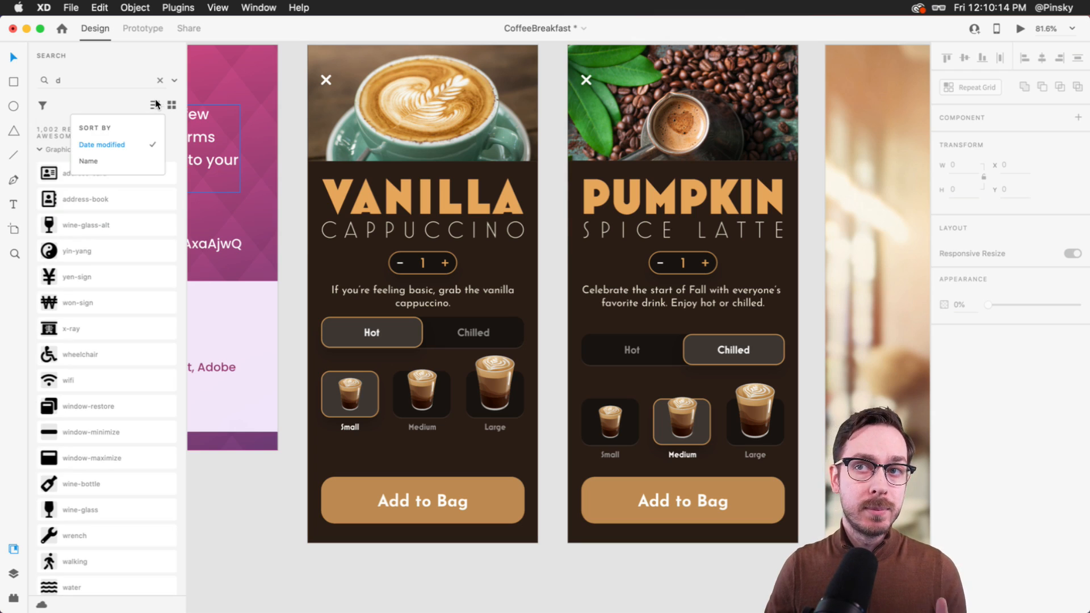
pyautogui.click(146, 82)
pyautogui.click(160, 80)
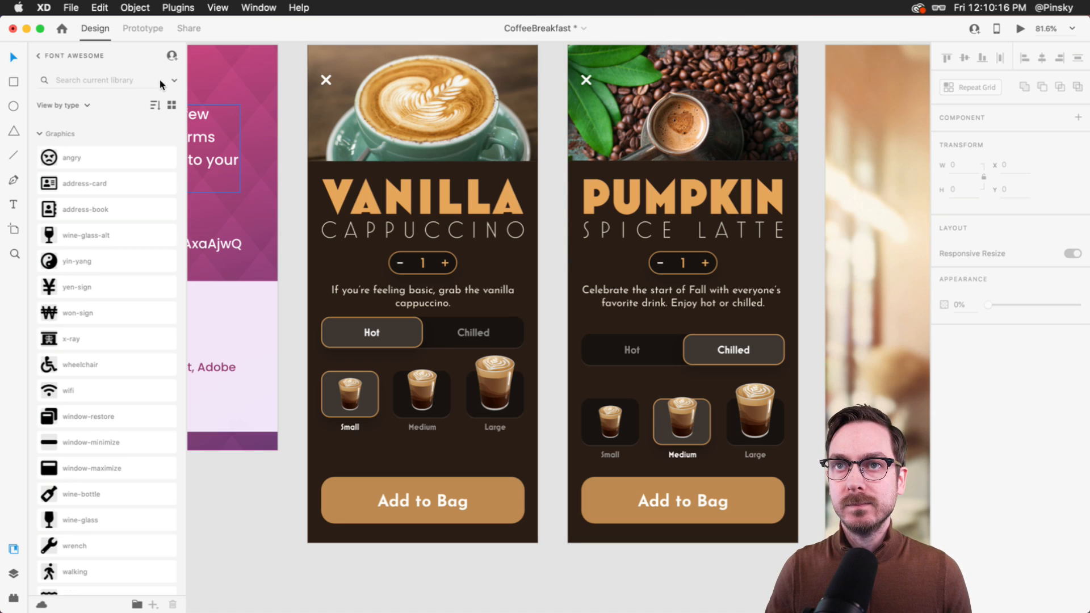
# View the Font Awesome library by group, collapse the Regular group, and leave the Solid group expanded.
pyautogui.click(86, 105)
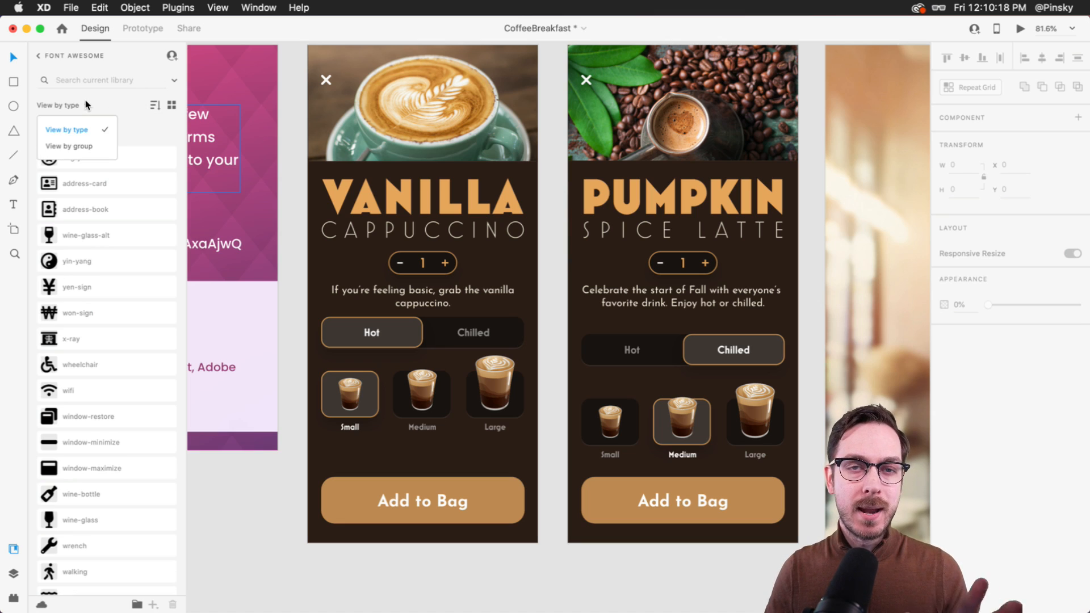
pyautogui.click(71, 147)
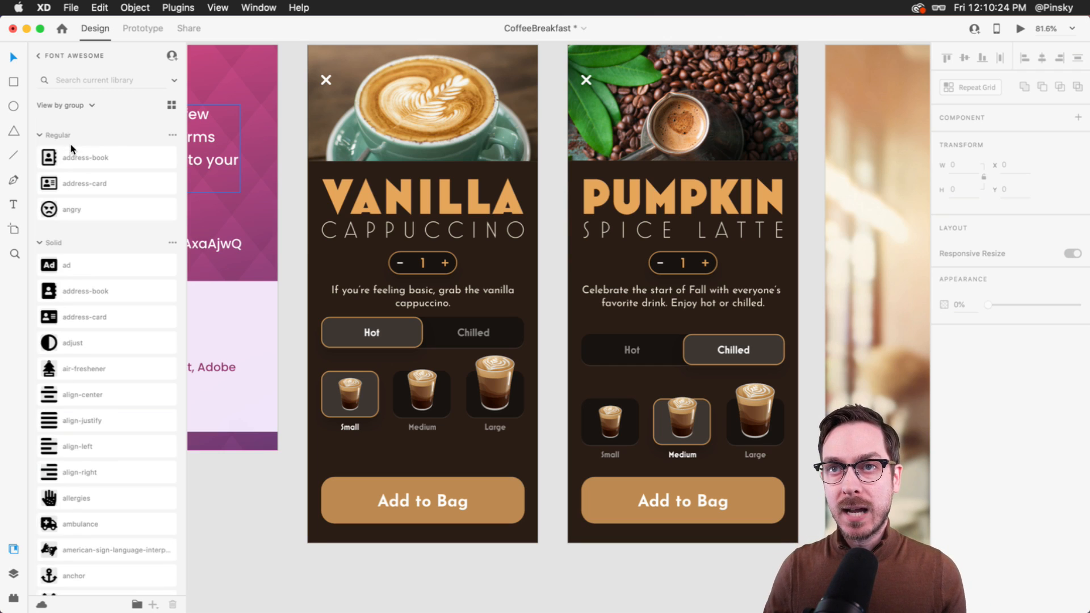
pyautogui.click(40, 136)
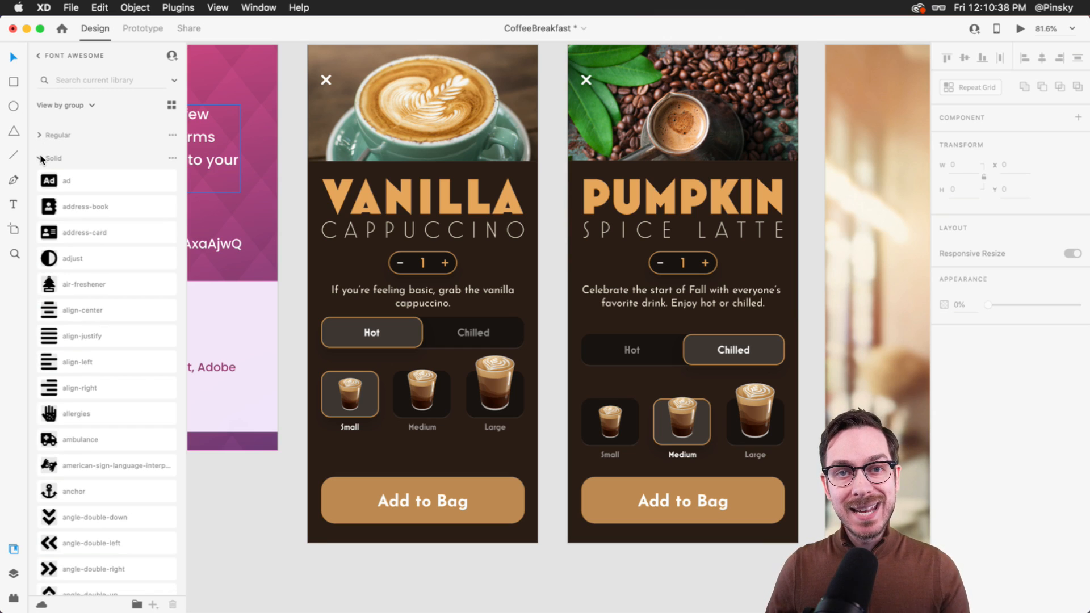
pyautogui.click(41, 159)
pyautogui.click(41, 158)
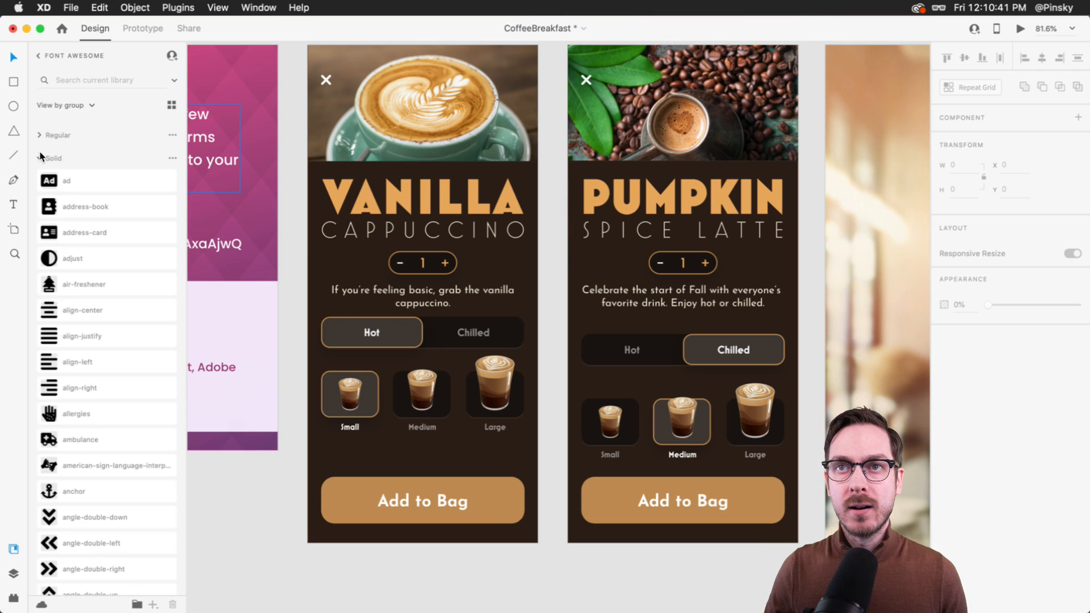
# Return to the CoffeeBreakfast document assets and open the library manager with its publishing option.
pyautogui.click(40, 56)
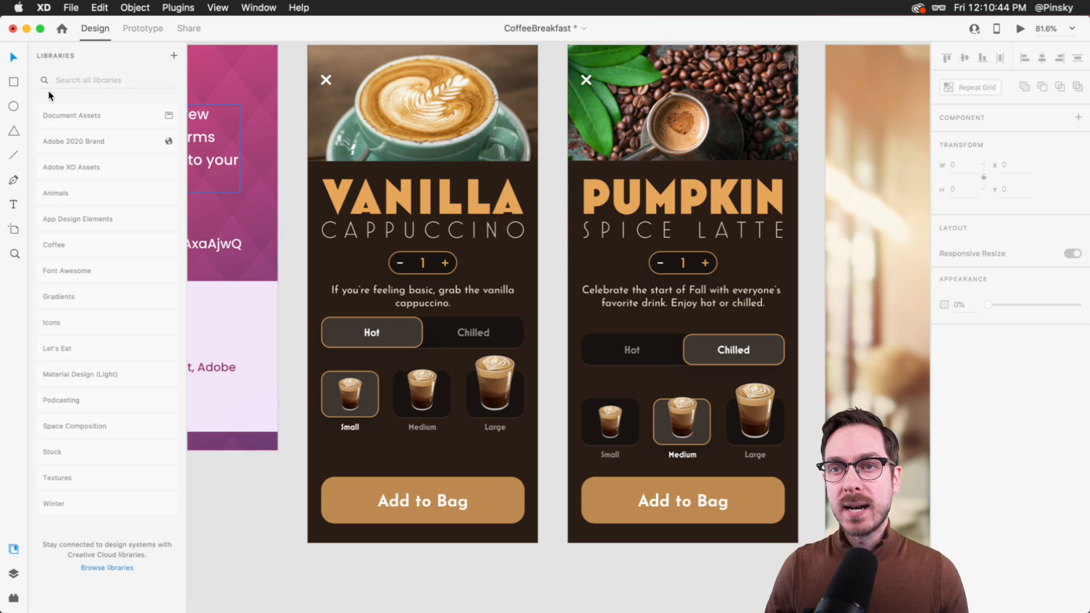
pyautogui.click(95, 115)
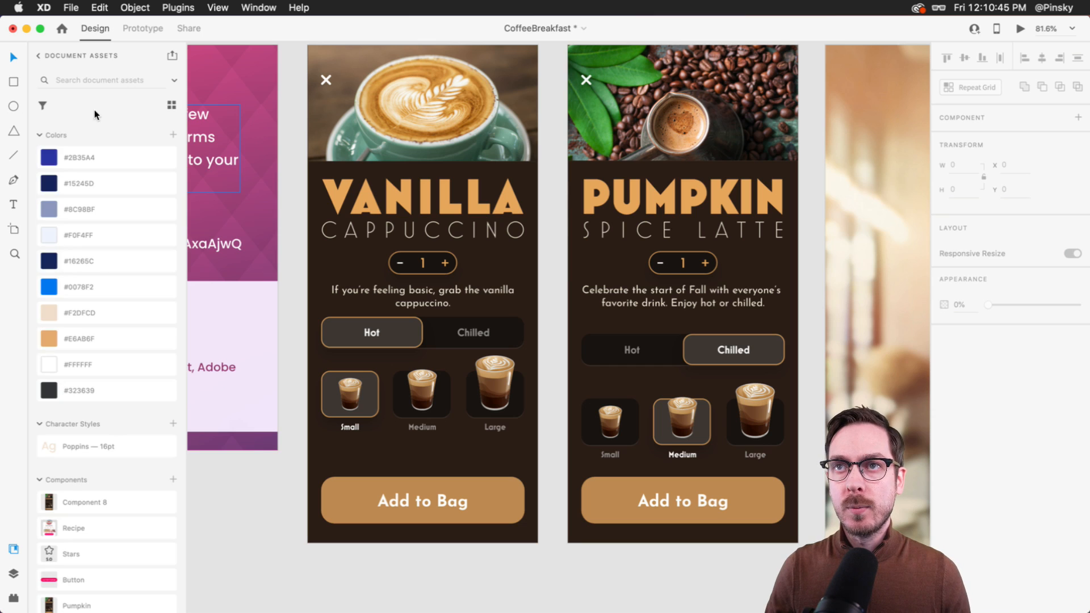
pyautogui.click(172, 55)
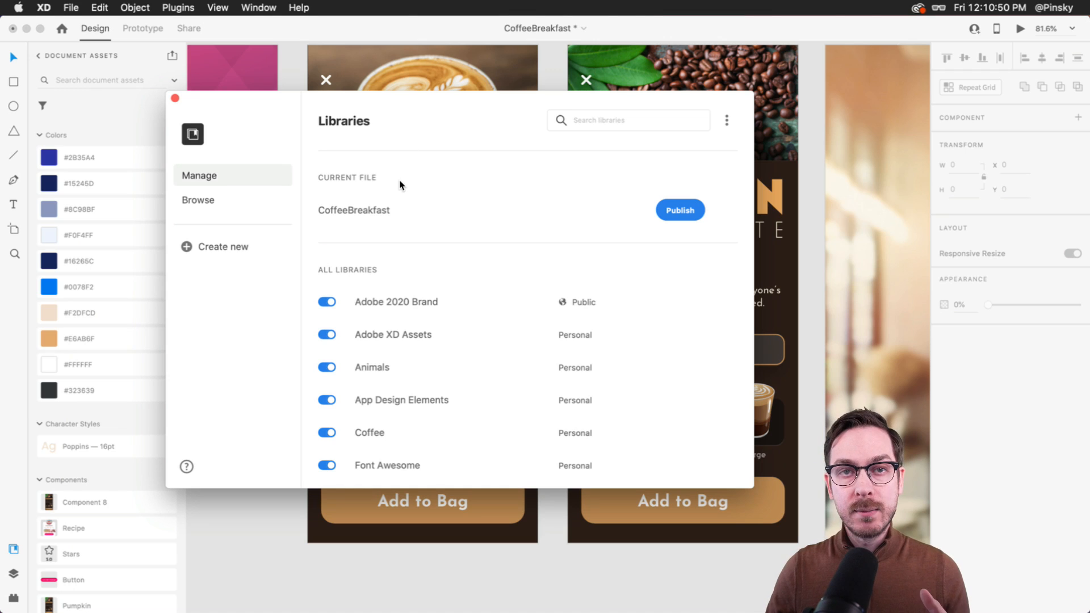
# Look through all libraries listed in the library manager and close it without publishing.
pyautogui.scroll(-5, 403, 363)
pyautogui.scroll(-5, 400, 360)
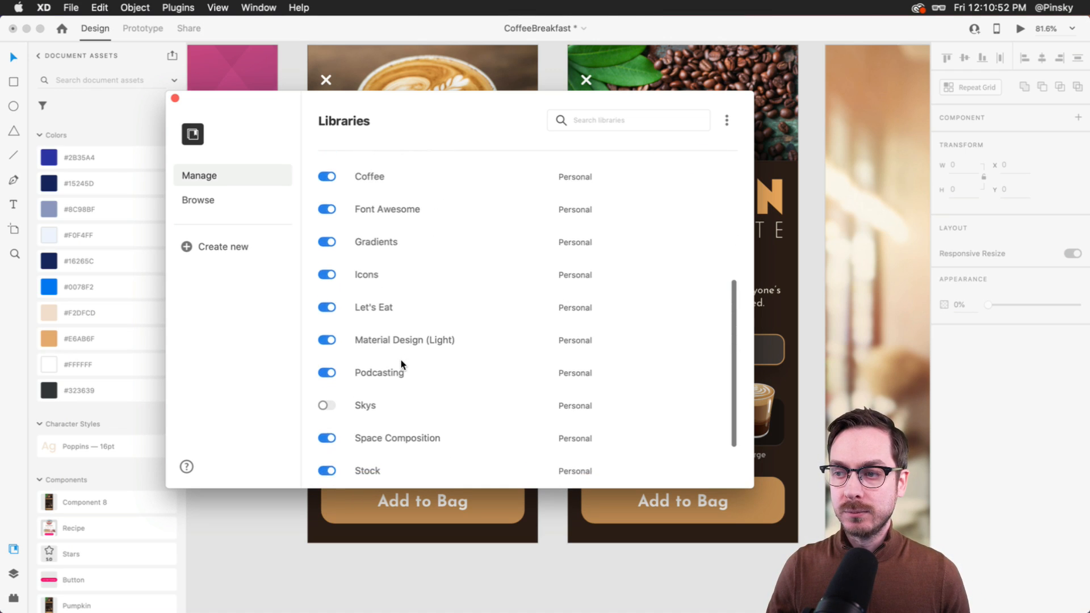
pyautogui.scroll(3, 364, 315)
pyautogui.scroll(4, 365, 319)
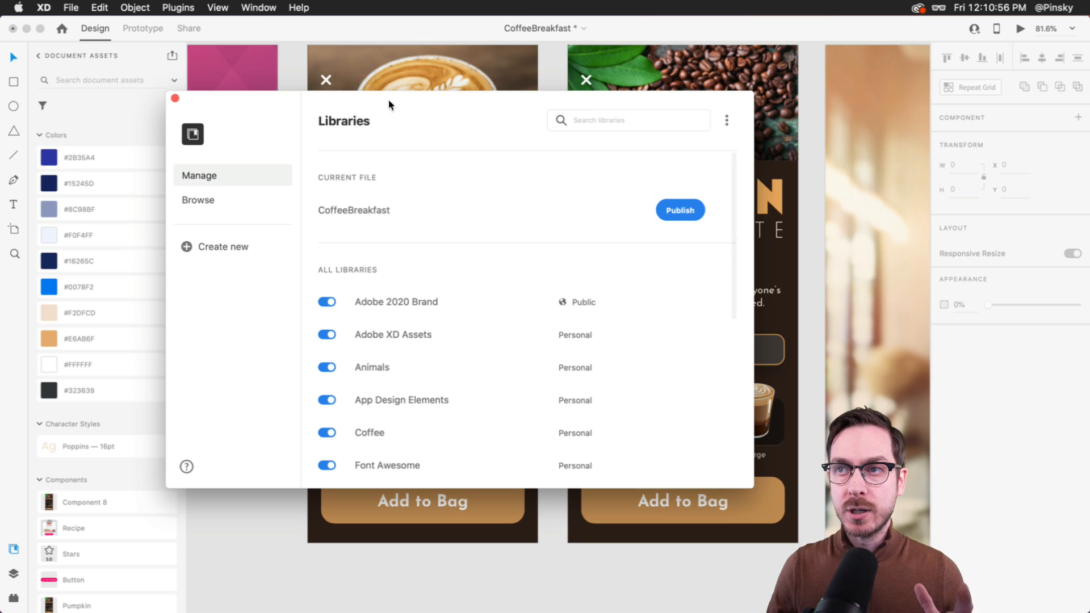
pyautogui.click(173, 99)
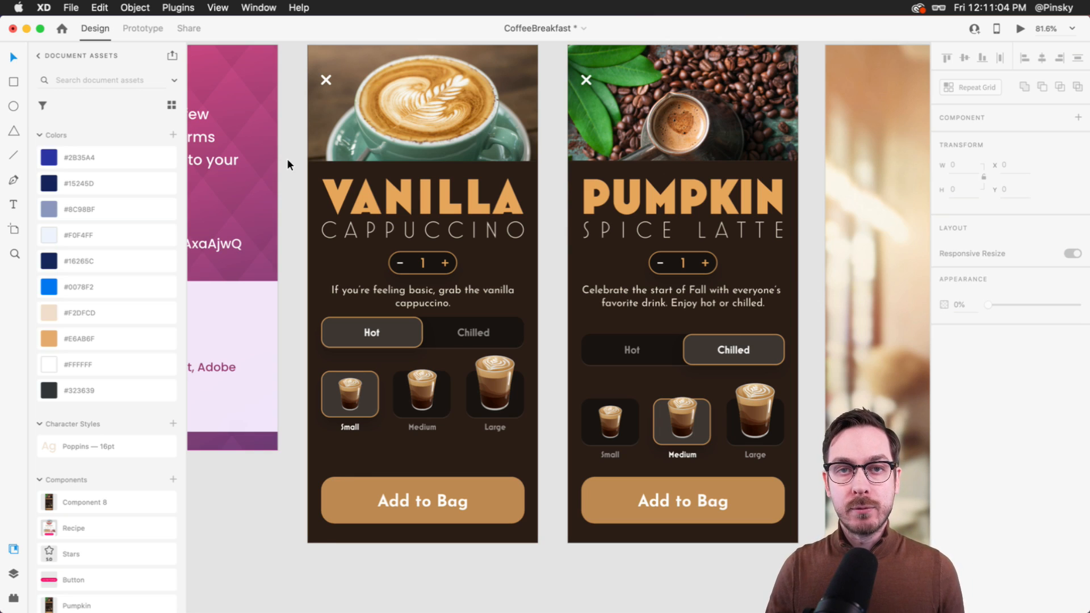
# Look over the Vanilla, Pumpkin and Presentation artboards of the Coffee Experience and the Augmented Reality Experience artboards.
pyautogui.scroll(-3, 482, 216)
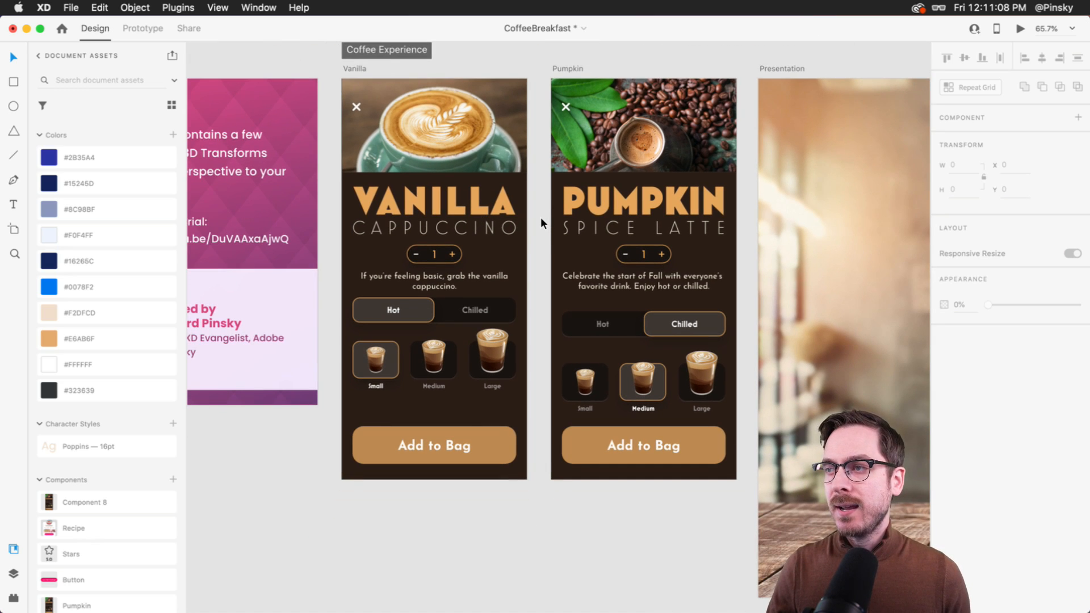
pyautogui.hscroll(8, 541, 221)
pyautogui.hscroll(2, 541, 222)
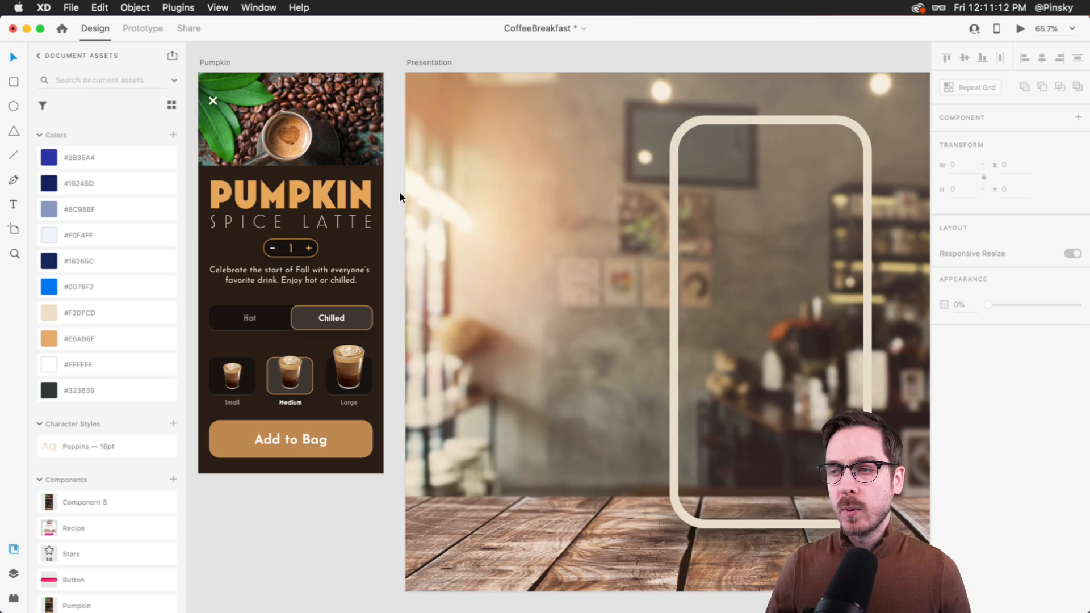
pyautogui.hscroll(3, 520, 209)
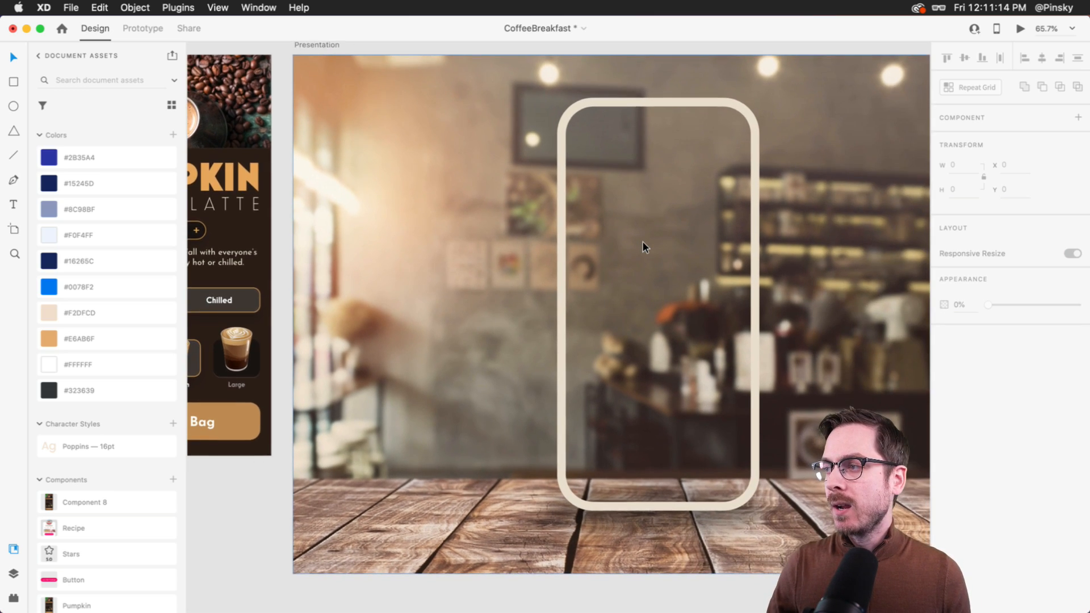
pyautogui.scroll(-5, 643, 241)
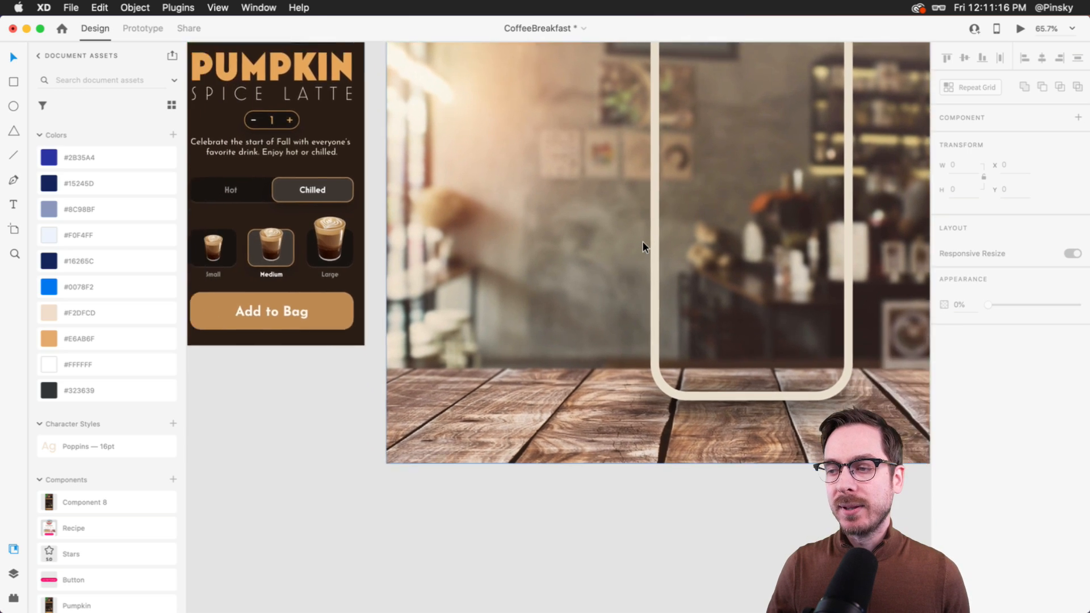
pyautogui.scroll(-3, 570, 342)
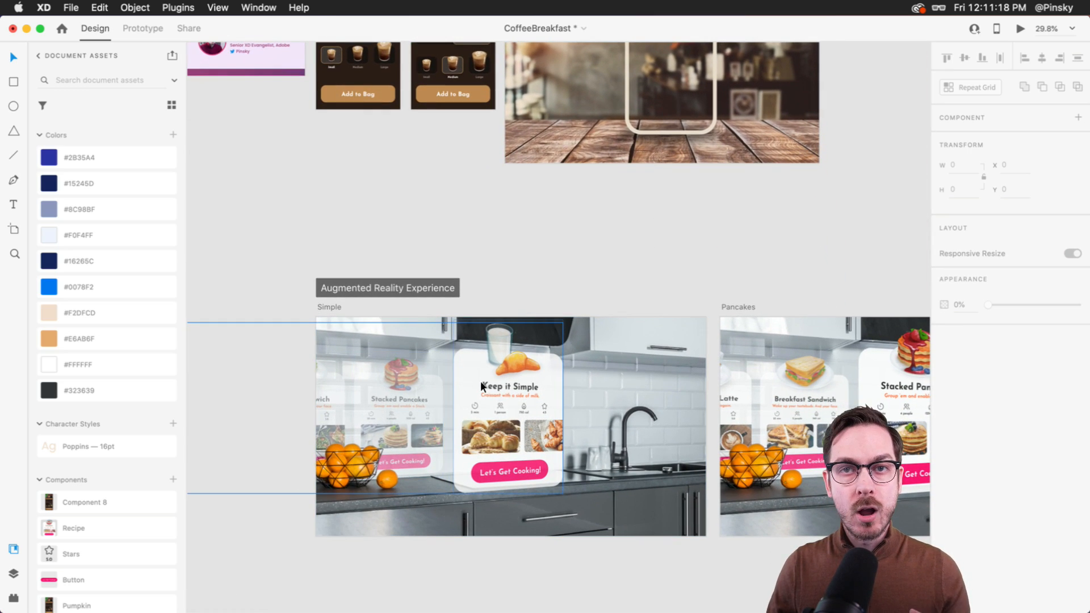
pyautogui.scroll(3, 480, 380)
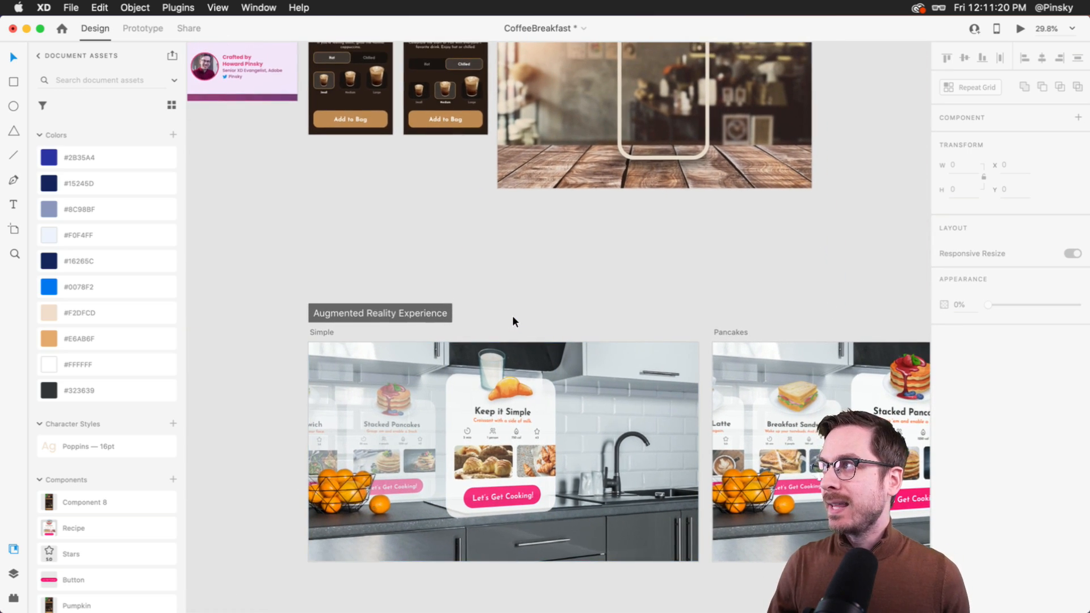
pyautogui.scroll(2, 512, 321)
pyautogui.scroll(3, 353, 121)
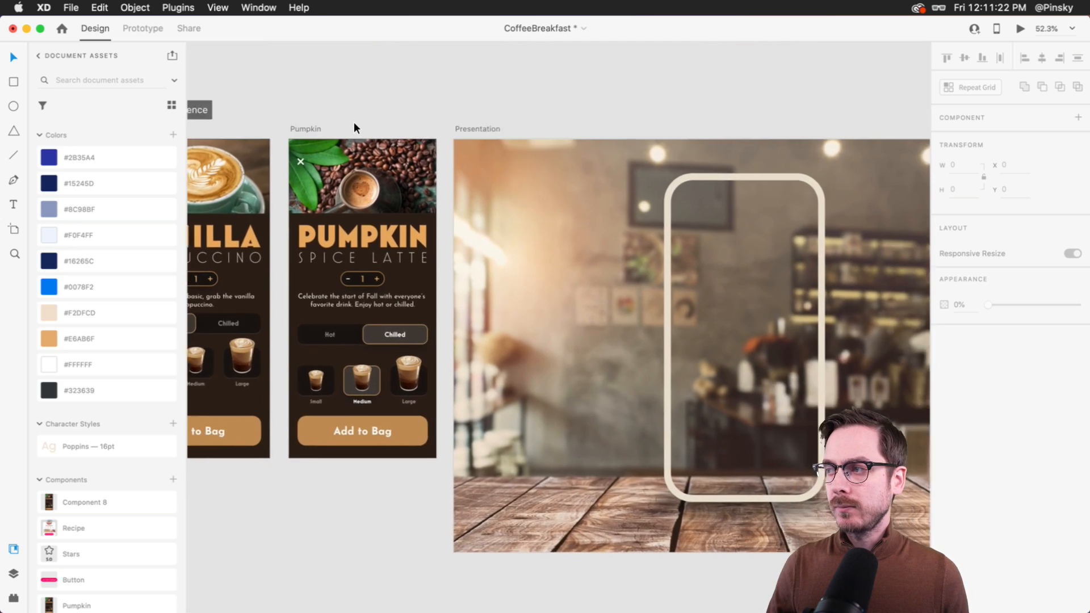
pyautogui.hscroll(3, 765, 248)
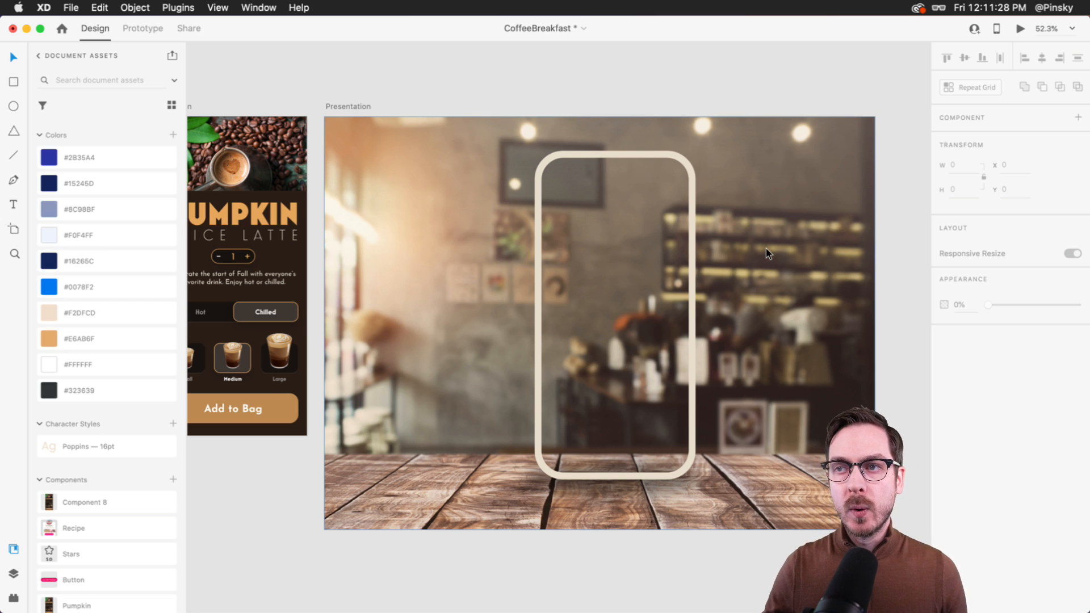
pyautogui.hscroll(-4, 765, 248)
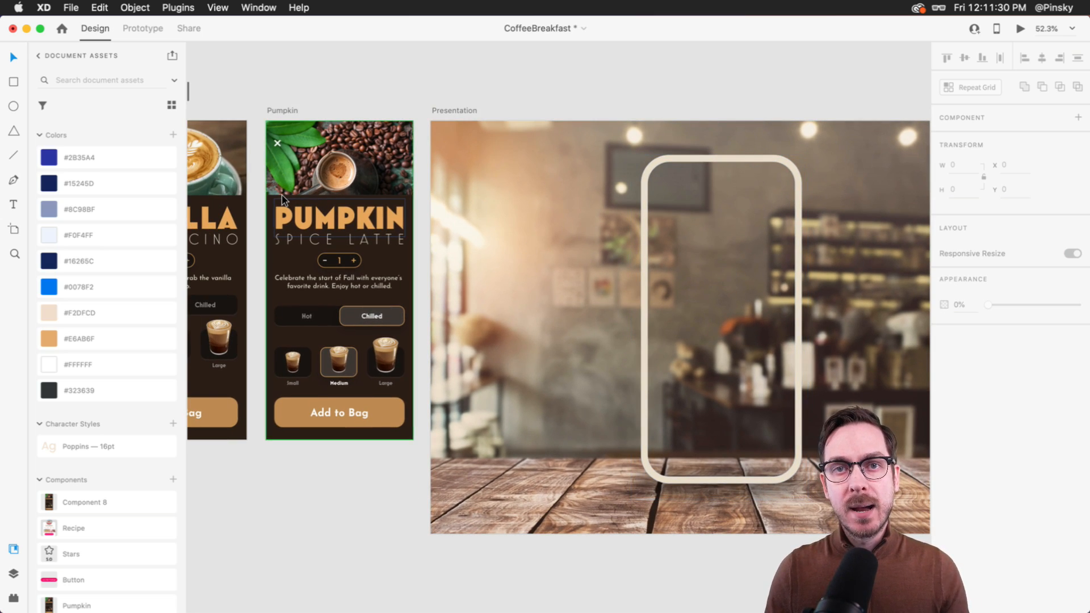
# Show the layers of the Pumpkin artboard and copy its Pumpkin component.
pyautogui.click(347, 230)
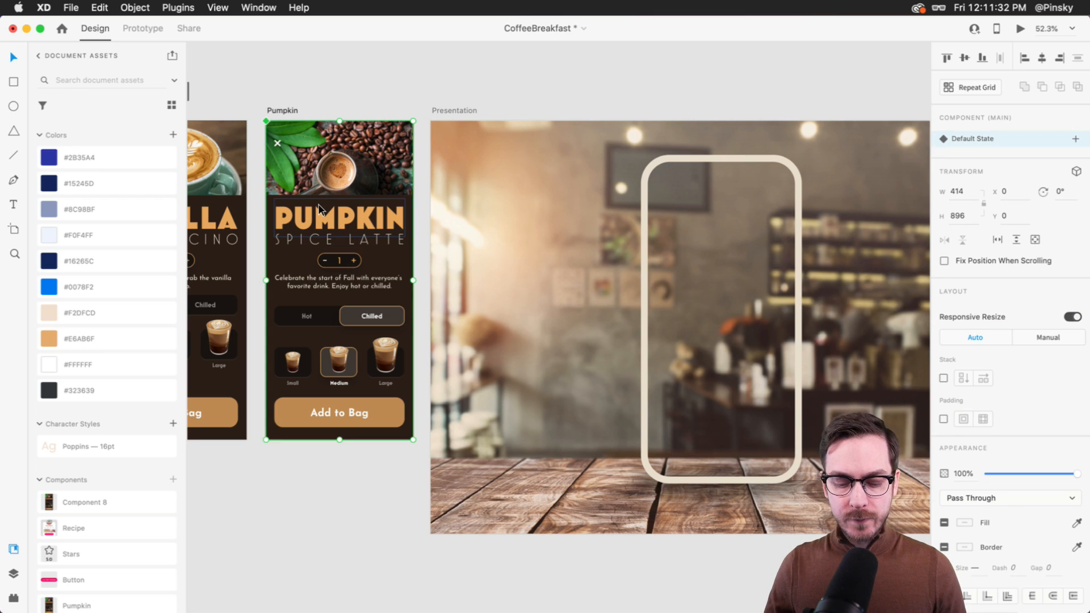
pyautogui.press('super+y')
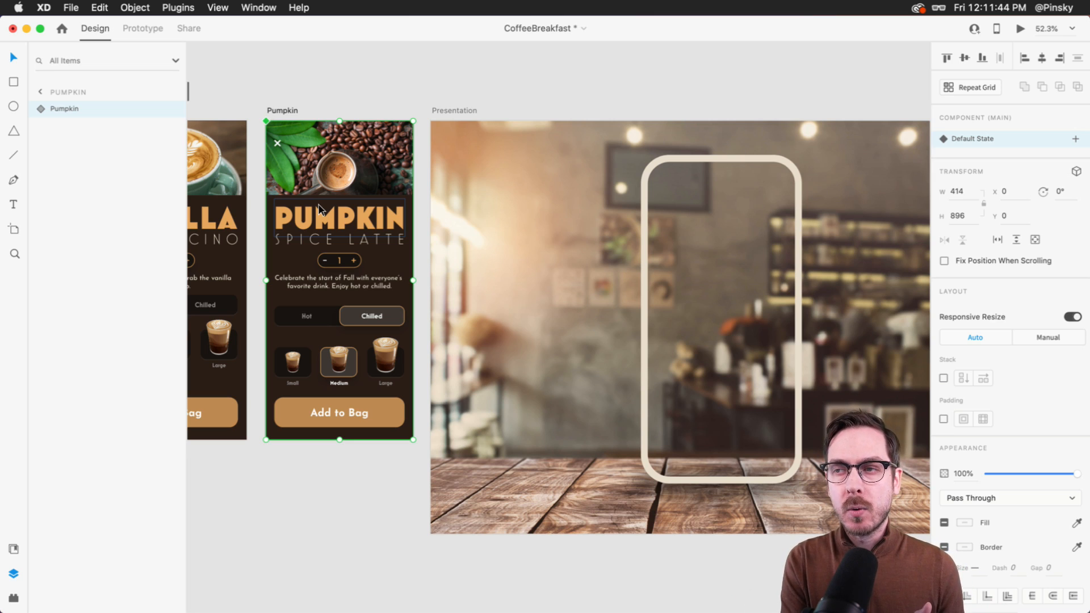
pyautogui.scroll(3, 319, 210)
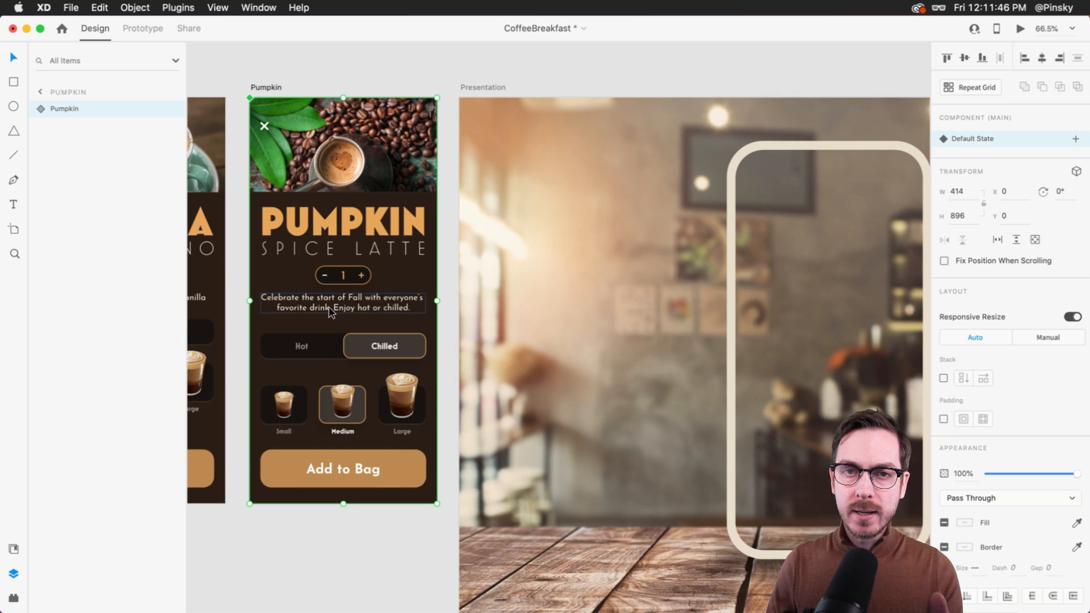
pyautogui.hscroll(5, 582, 316)
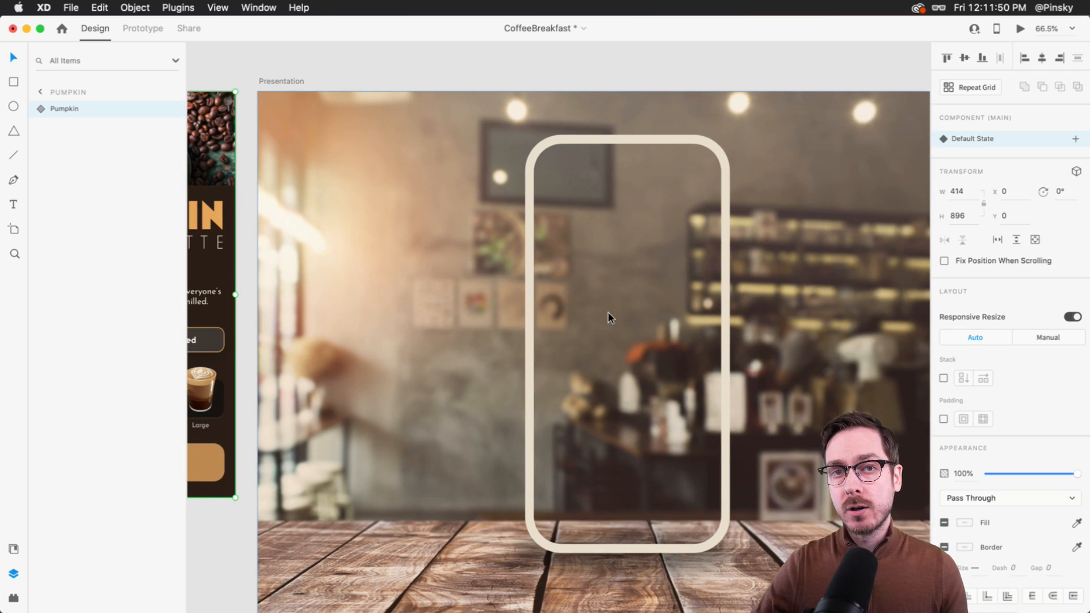
pyautogui.hscroll(-4, 608, 312)
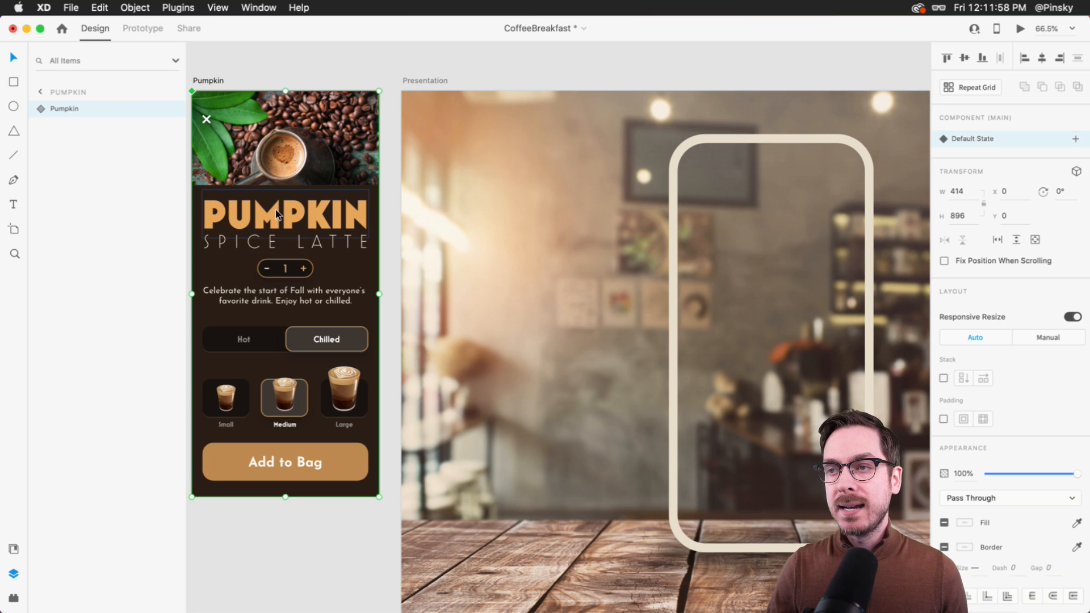
pyautogui.hscroll(-1, 244, 324)
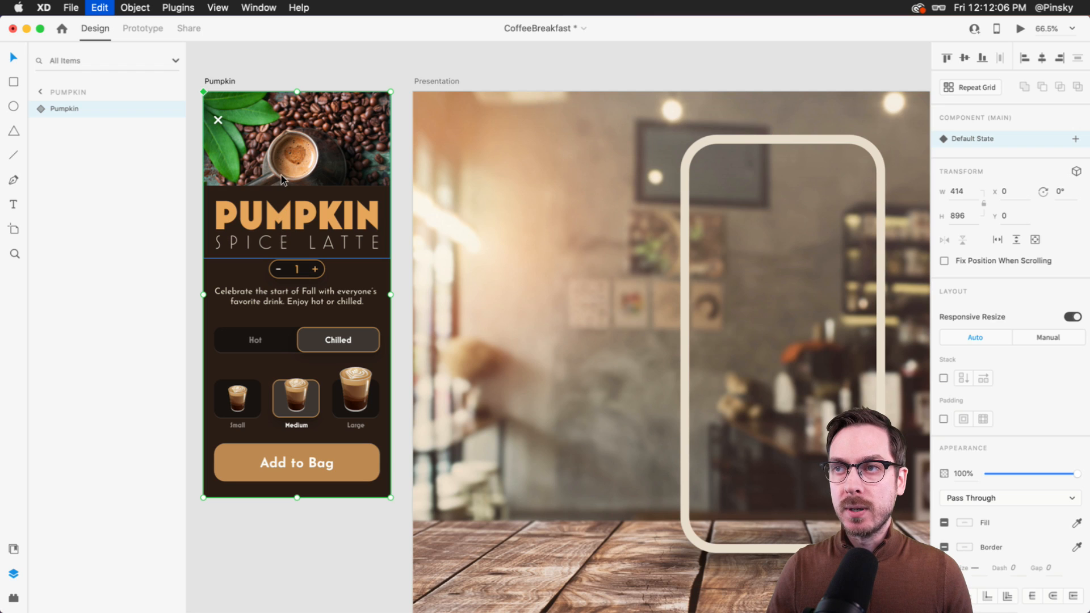
# Paste the Pumpkin component into the Device's App mask on the Presentation artboard and fit it in the phone frame at X 609, Y 109.
pyautogui.hscroll(10, 424, 193)
pyautogui.hscroll(-2, 425, 197)
pyautogui.click(425, 197)
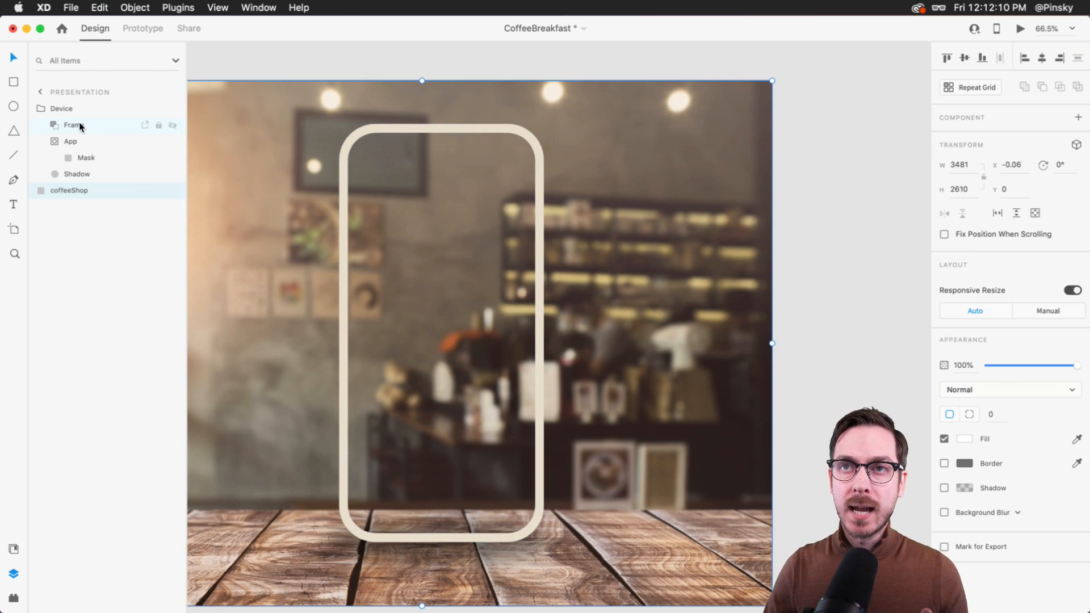
pyautogui.click(54, 125)
pyautogui.doubleClick(104, 139)
pyautogui.click(55, 122)
pyautogui.click(54, 122)
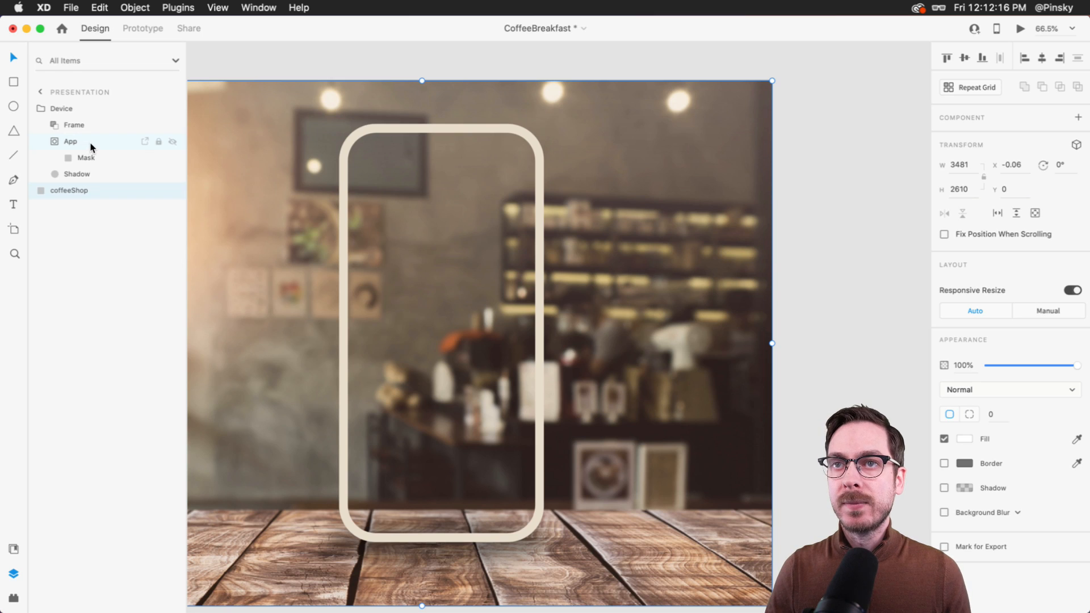
pyautogui.click(87, 157)
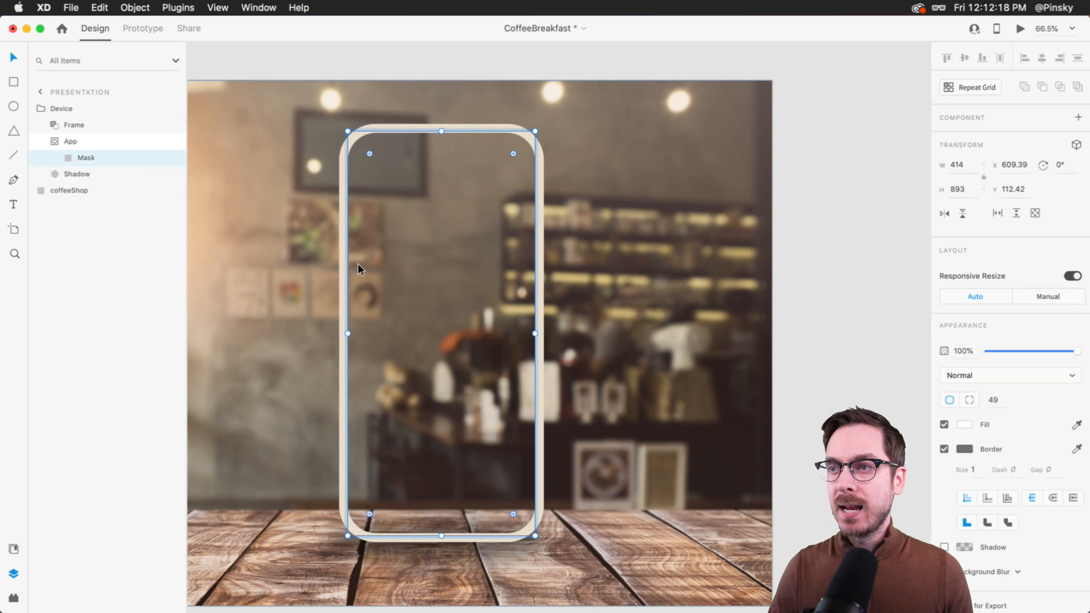
pyautogui.press('super+v')
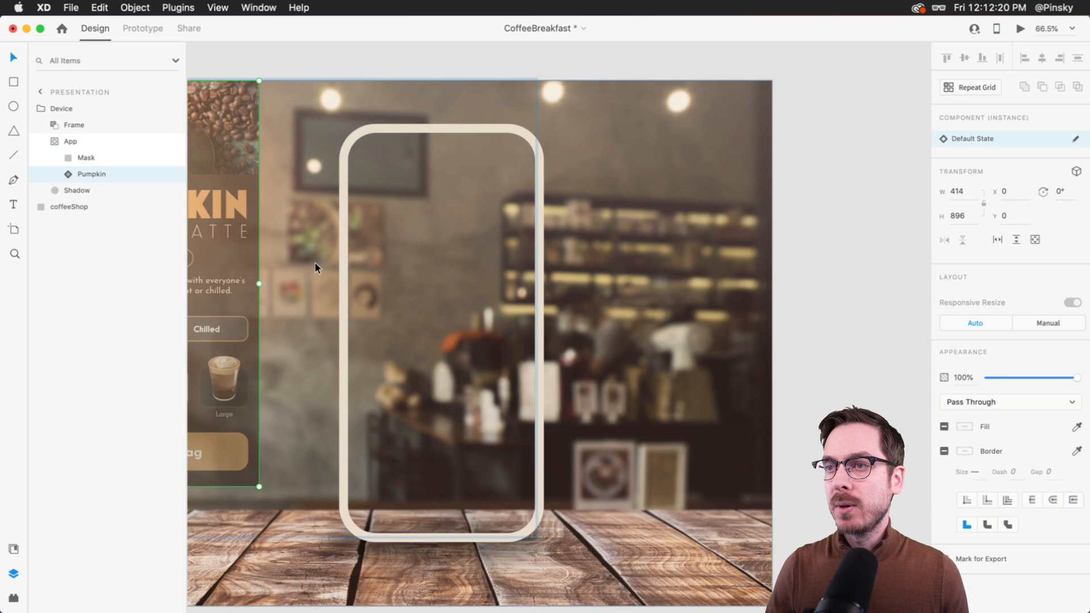
pyautogui.moveTo(226, 205); pyautogui.dragTo(504, 257)
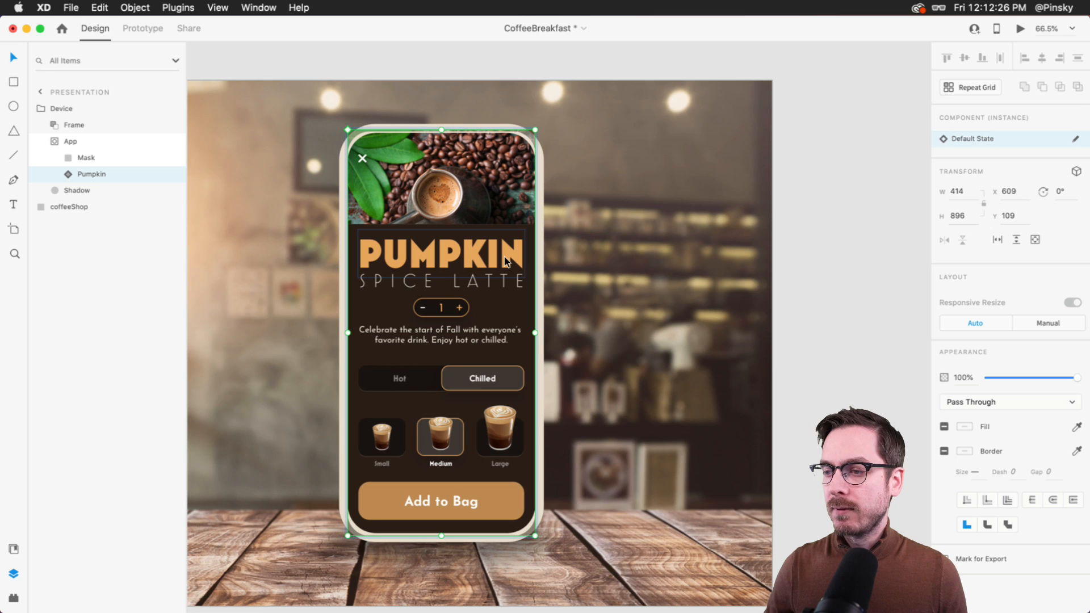
pyautogui.click(684, 211)
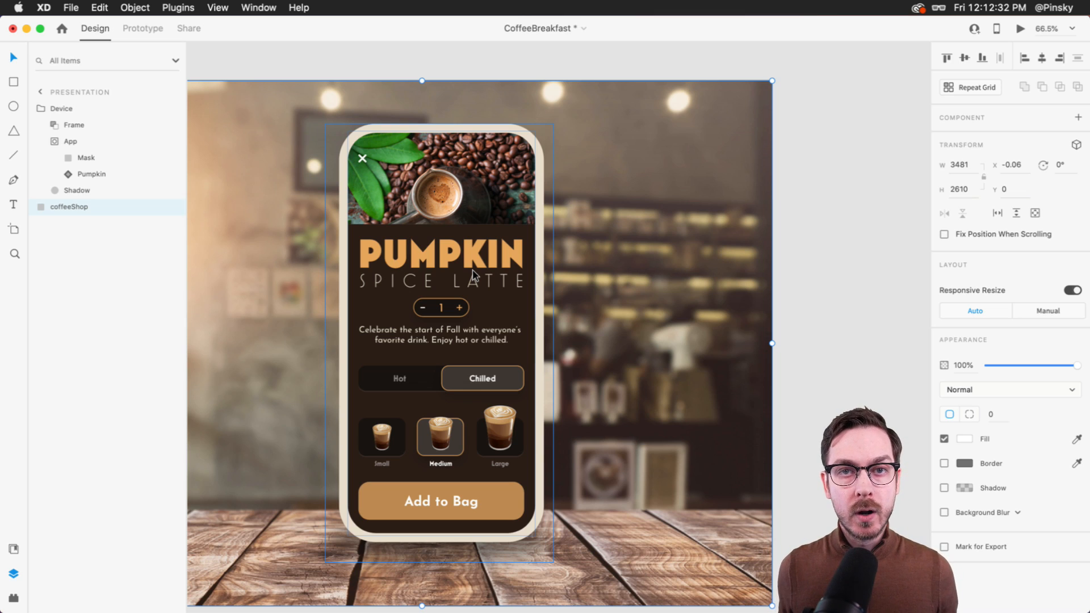
pyautogui.click(850, 349)
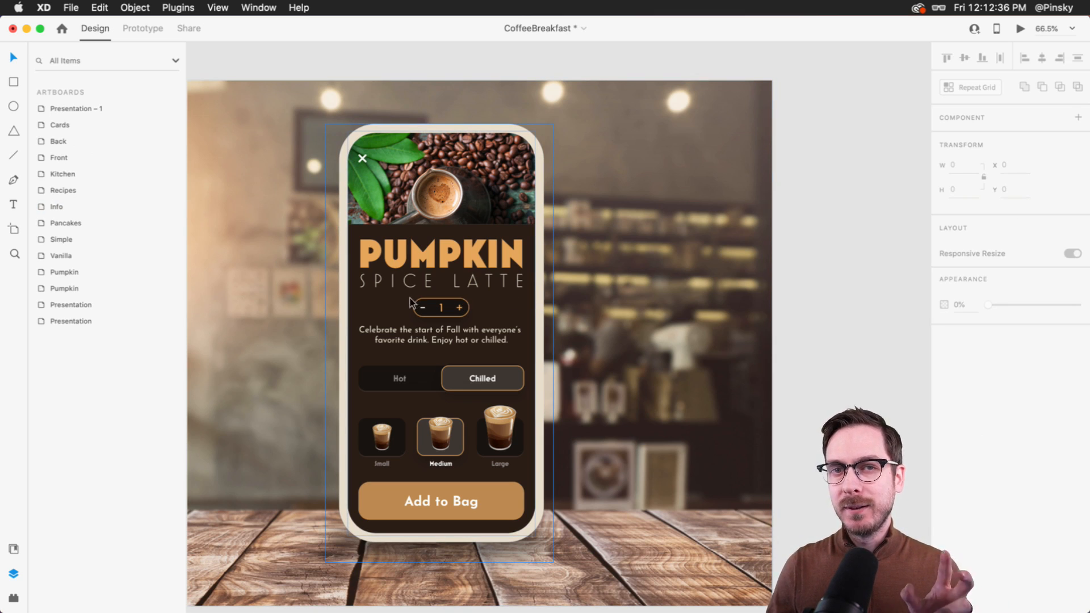
# Rotate the Device group with 3D Transforms to 11° around X and 23° around Y, and lower its Shadow to about Y 921.
pyautogui.hscroll(-10, 411, 301)
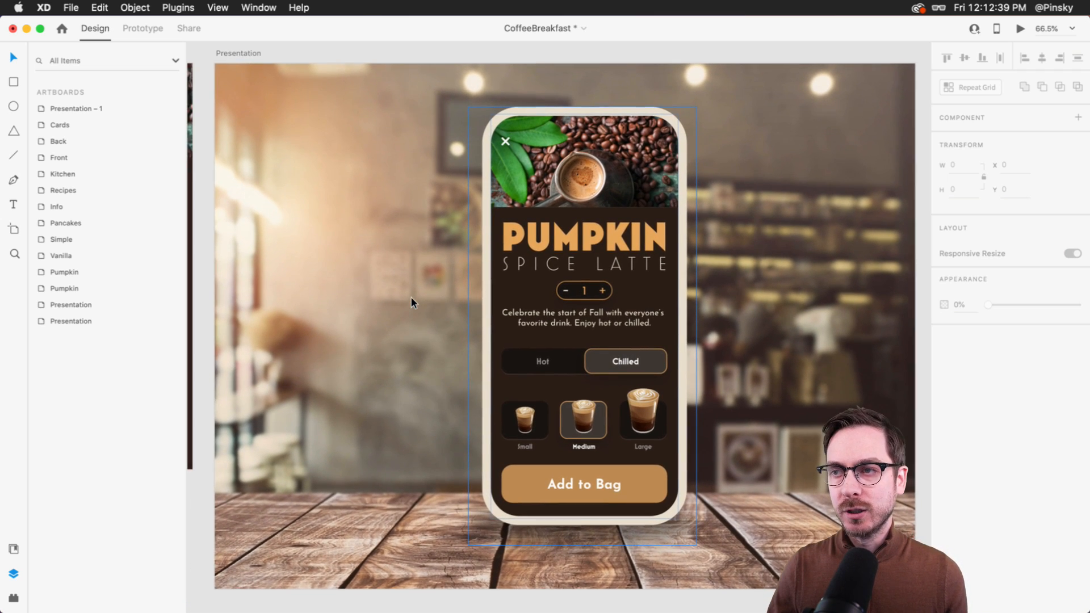
pyautogui.click(602, 298)
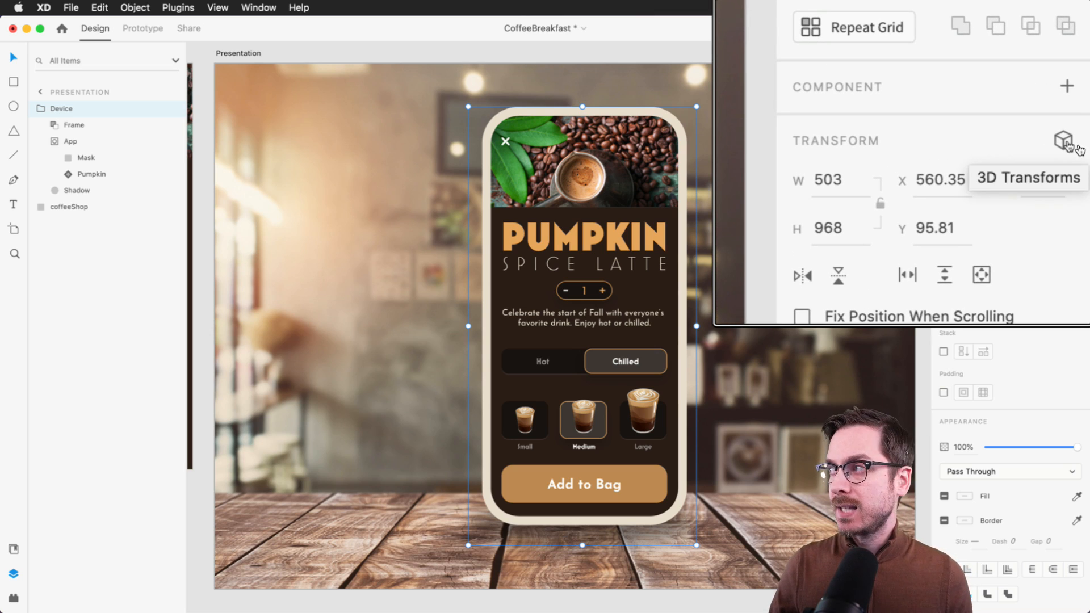
pyautogui.click(1076, 146)
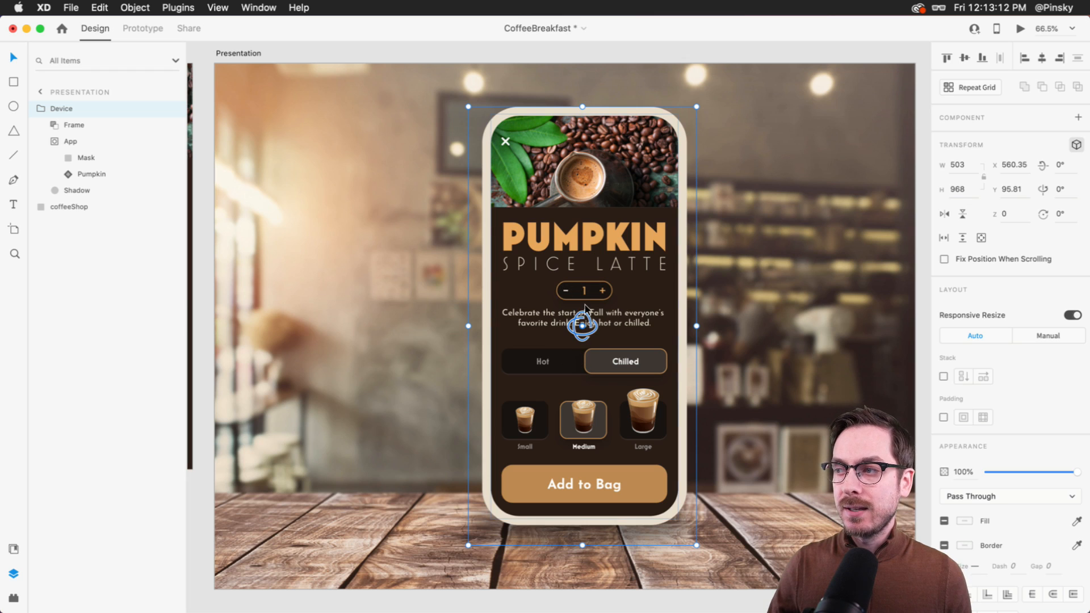
pyautogui.moveTo(583, 326); pyautogui.dragTo(572, 301)
pyautogui.moveTo(584, 385); pyautogui.dragTo(584, 356)
pyautogui.click(606, 516)
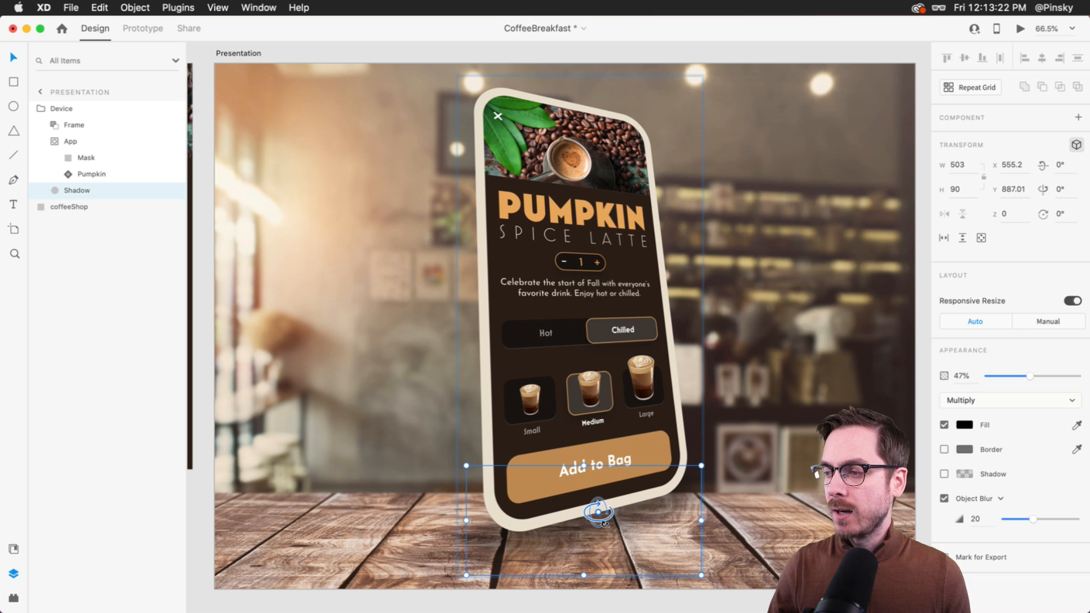
pyautogui.moveTo(632, 508); pyautogui.dragTo(632, 524)
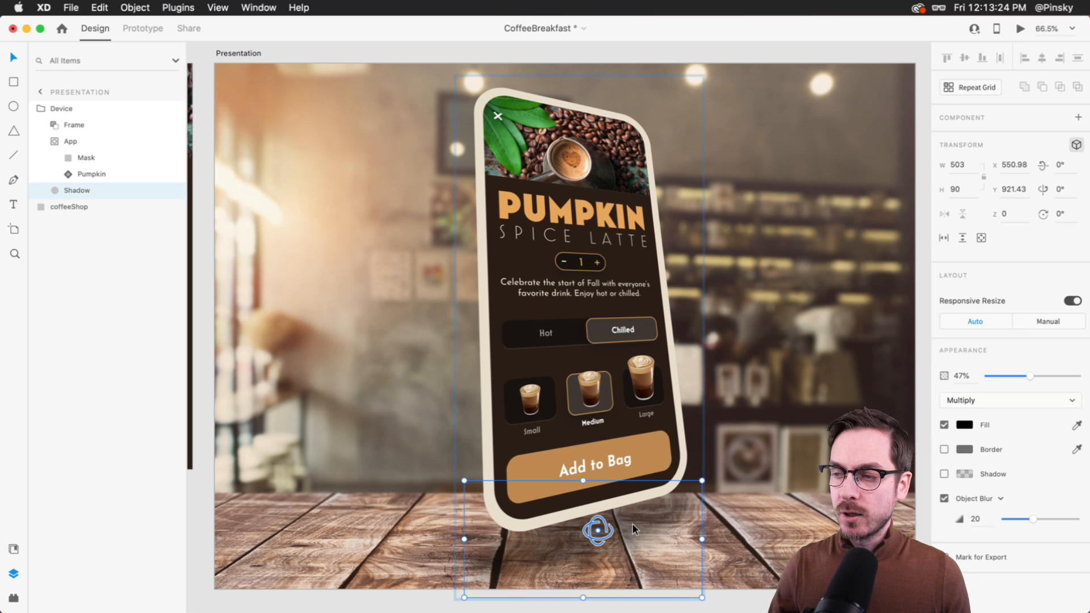
pyautogui.click(584, 311)
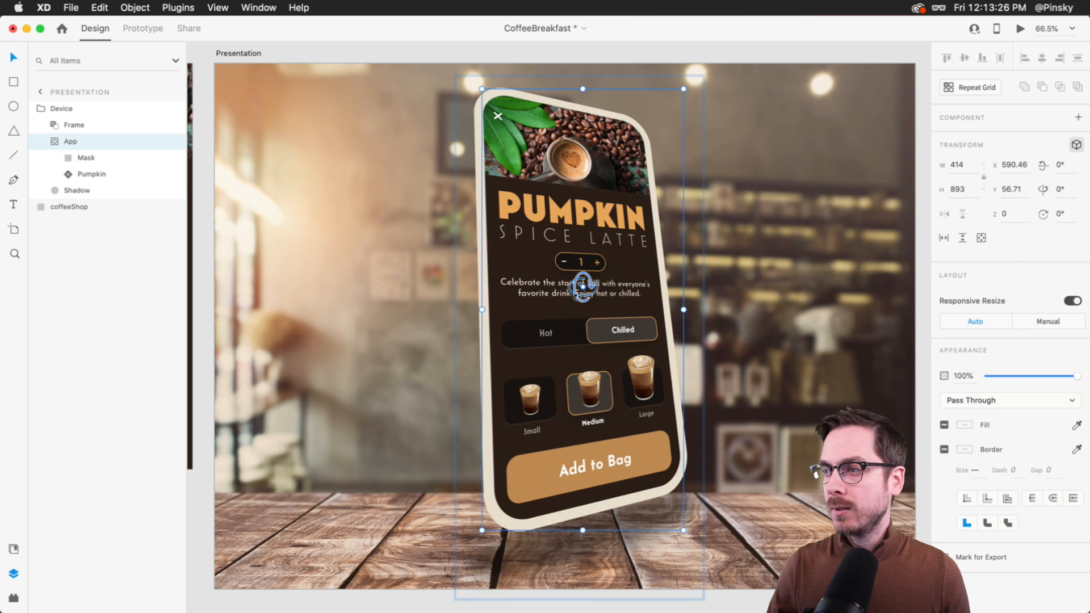
pyautogui.moveTo(583, 286); pyautogui.dragTo(570, 342)
pyautogui.press('super+z')
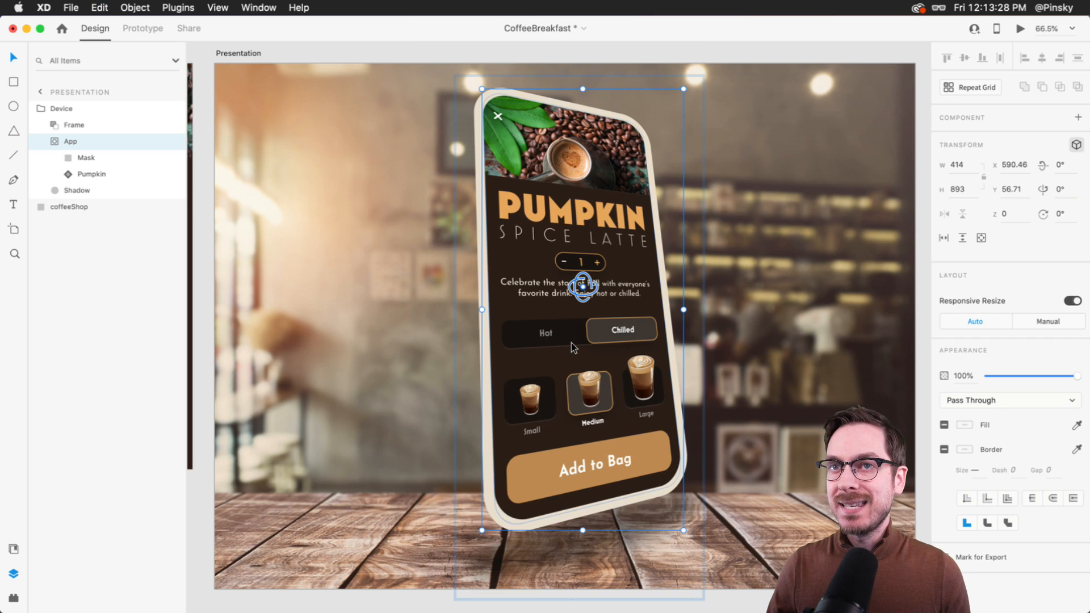
pyautogui.press('Escape')
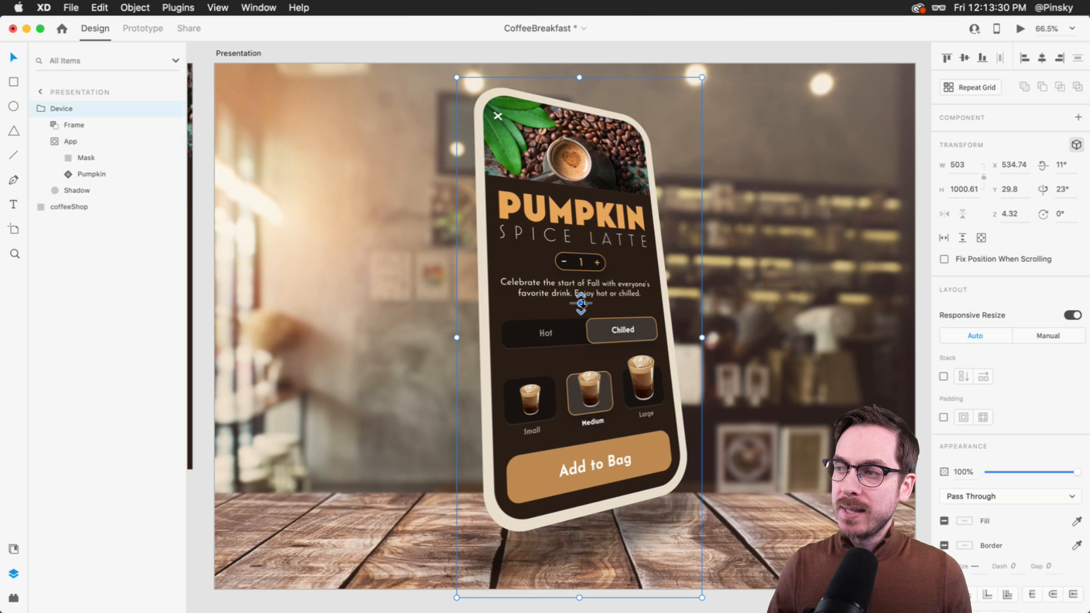
# Try moving the Device group along its depth axis to Z 435.31 and Z -3.81, undoing each move.
pyautogui.moveTo(581, 303); pyautogui.dragTo(600, 497)
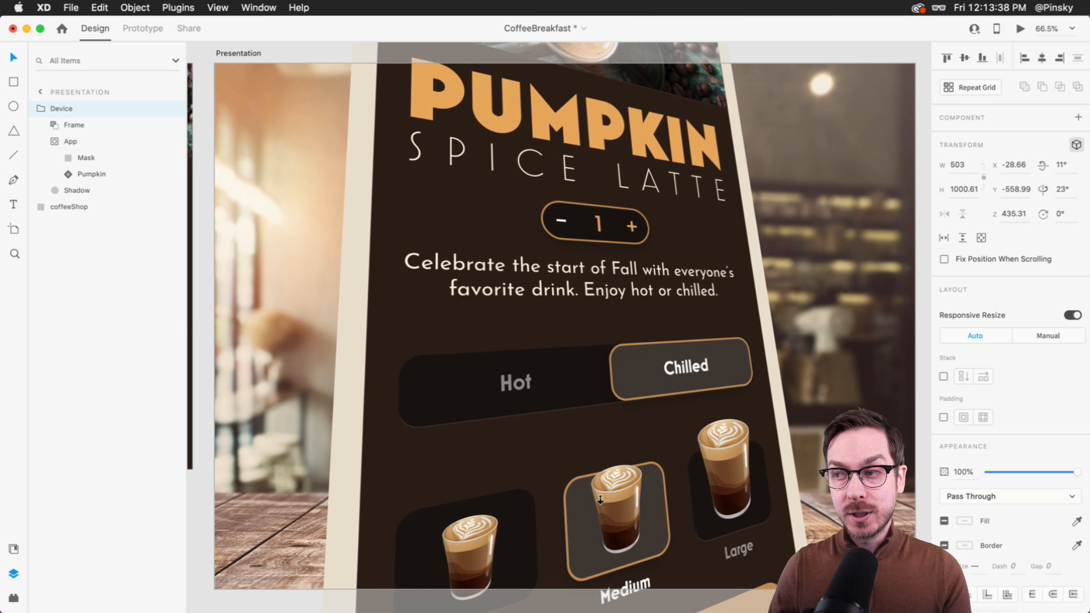
pyautogui.press('super+z')
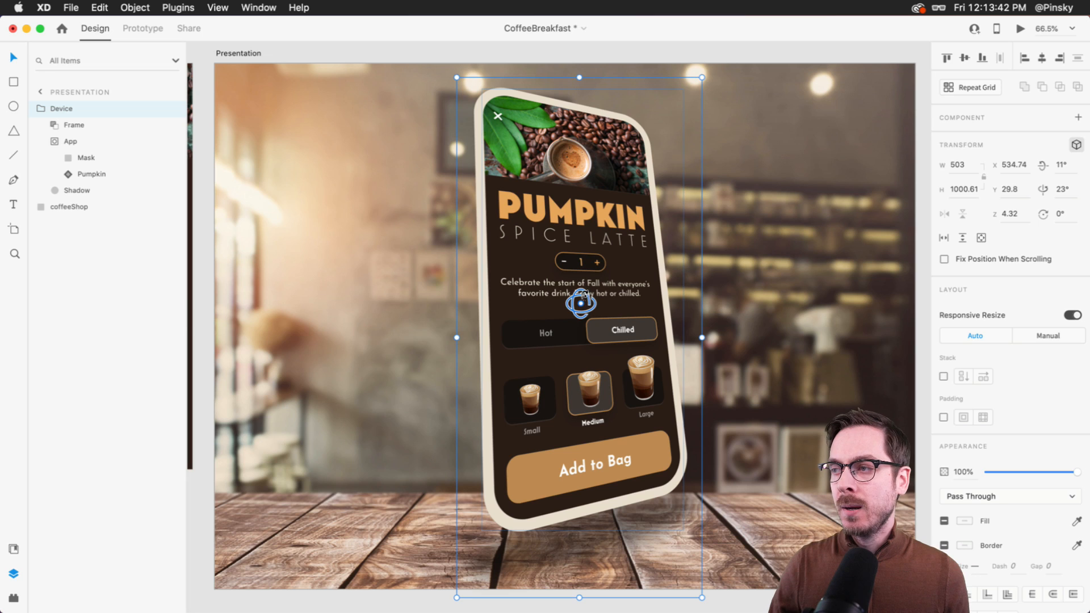
pyautogui.moveTo(581, 303); pyautogui.dragTo(581, 329)
pyautogui.press('super+z')
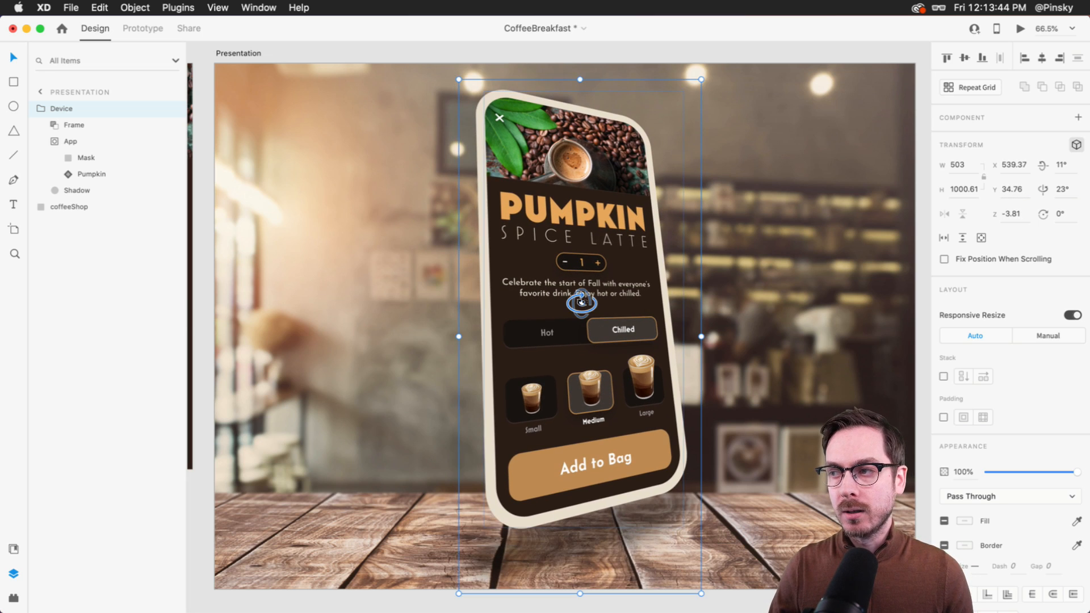
# Try setting the coffeeShop image's Z depth to 0 and pushing the Device group back to Z -22.97, then undo both changes.
pyautogui.click(284, 251)
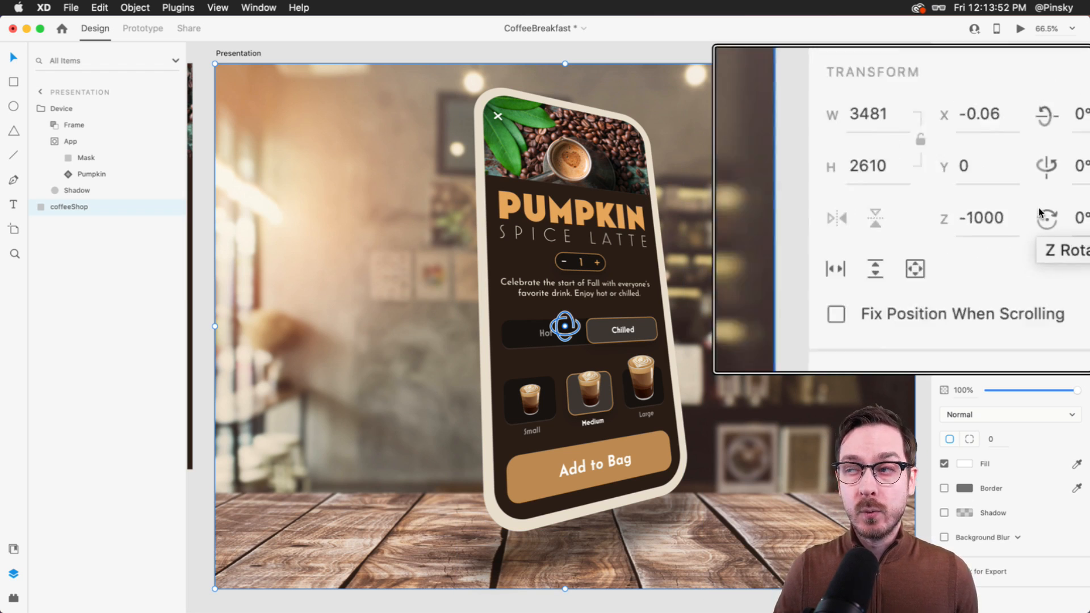
pyautogui.click(1019, 215)
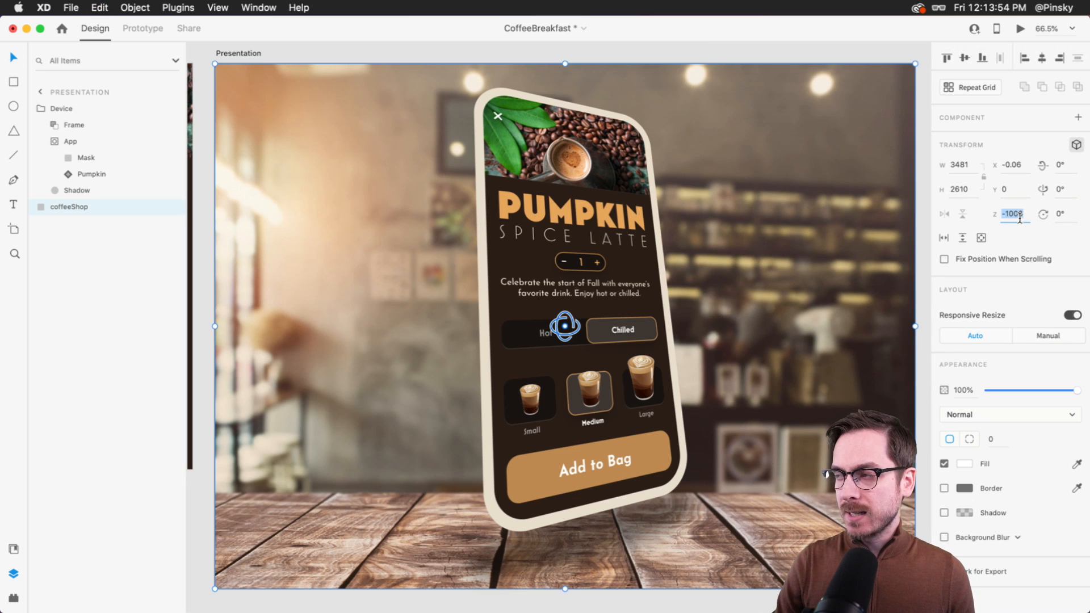
pyautogui.write('0')
pyautogui.press('Return')
pyautogui.click(579, 301)
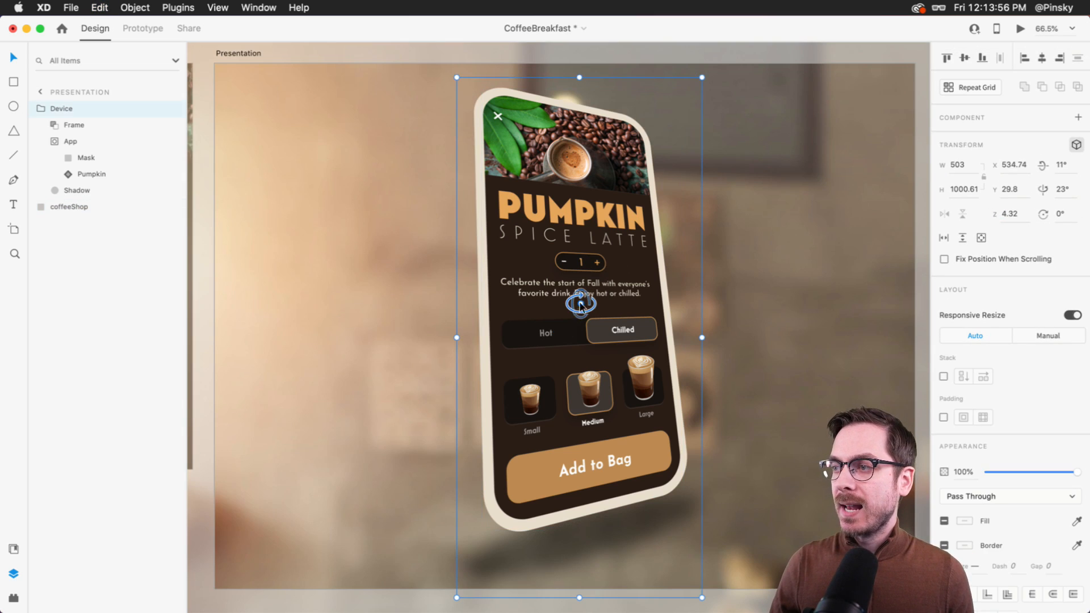
pyautogui.moveTo(580, 302); pyautogui.dragTo(581, 289)
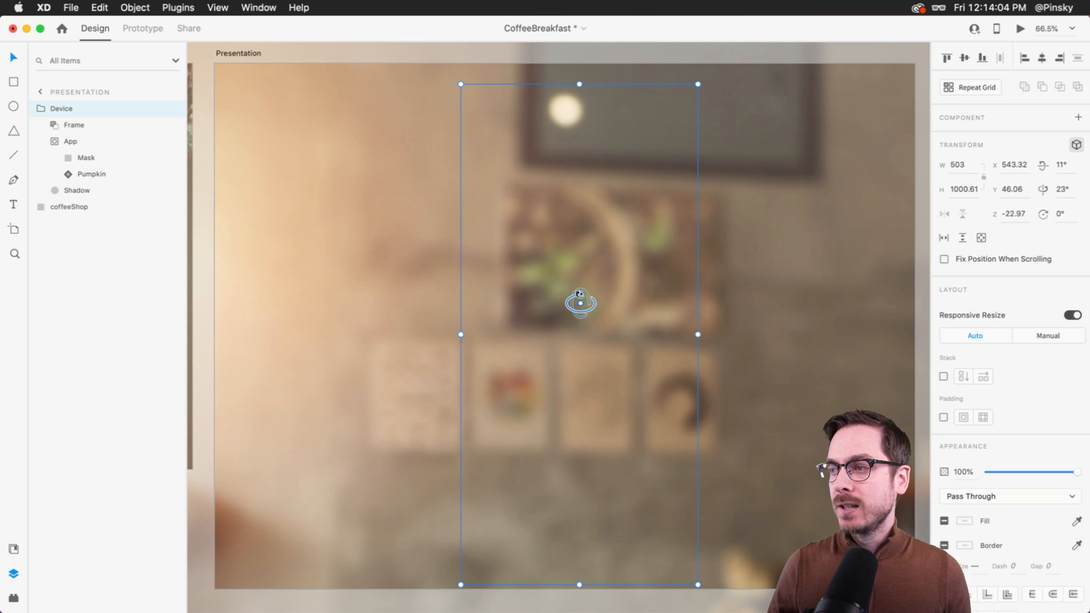
pyautogui.press('super+z')
pyautogui.press('super+z')
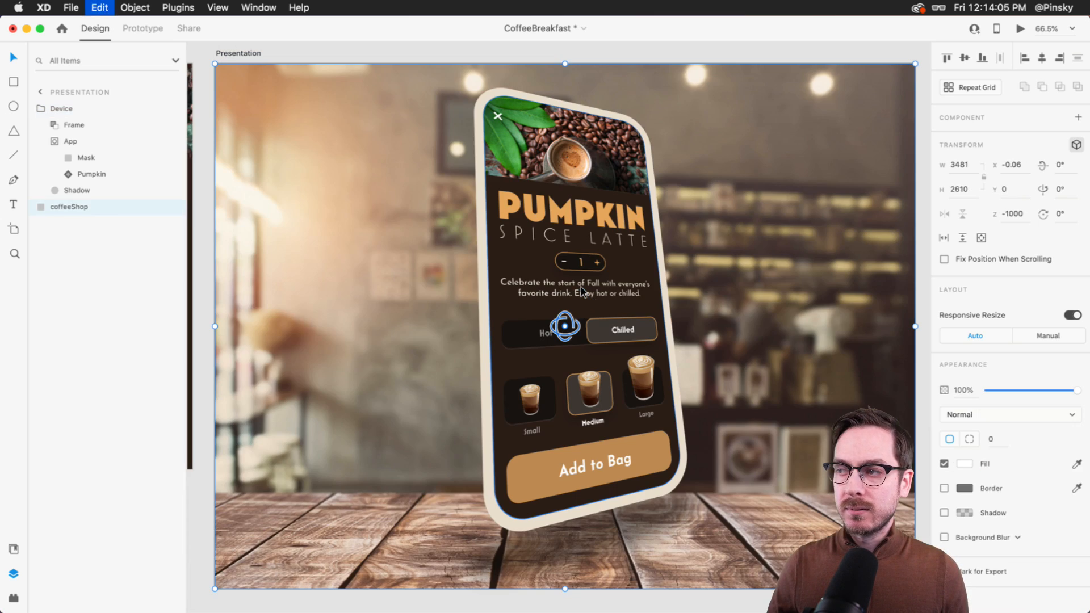
# Try rotating the Device group around its Y axis on the Presentation artboard.
pyautogui.click(298, 47)
pyautogui.hscroll(2, 298, 47)
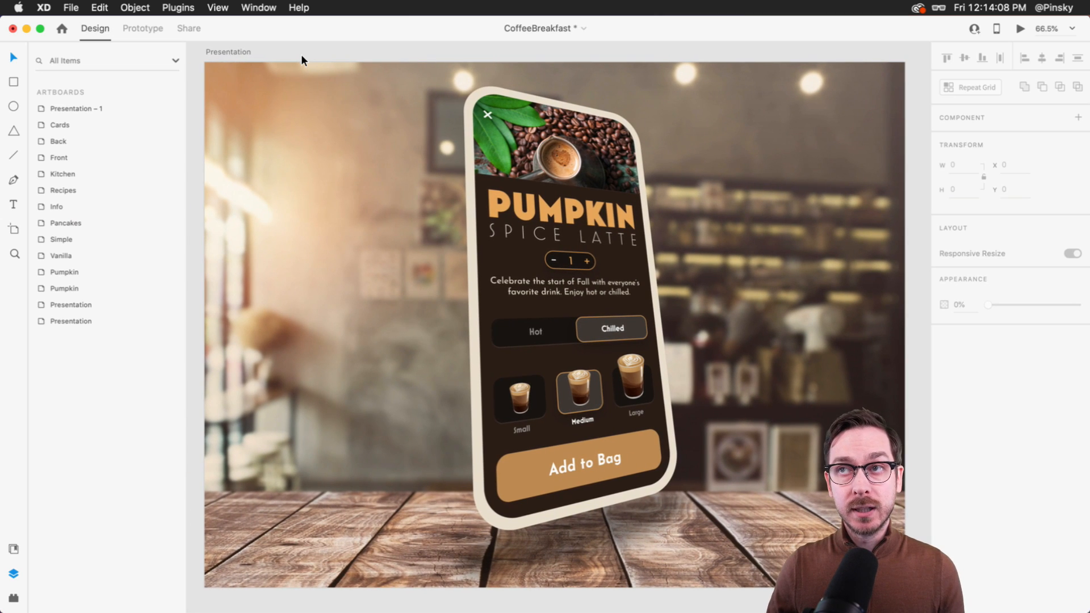
pyautogui.click(244, 52)
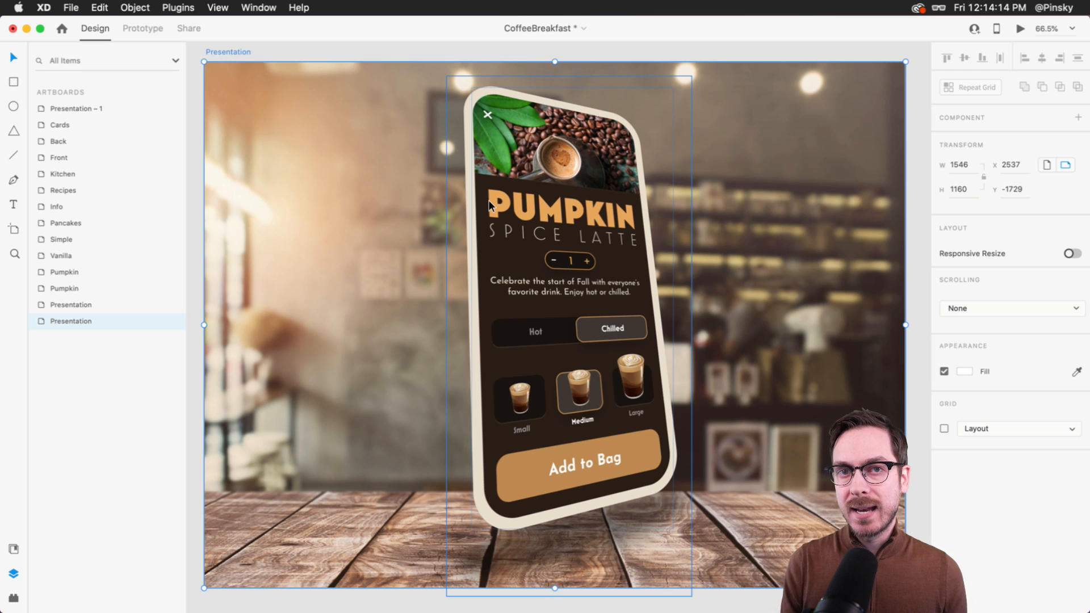
pyautogui.click(570, 297)
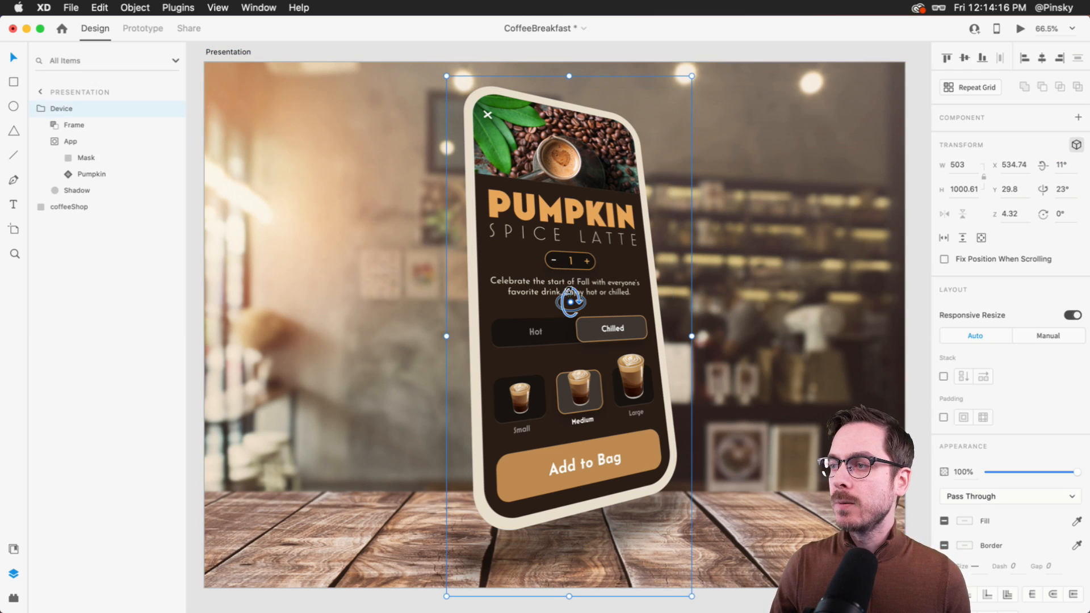
pyautogui.moveTo(570, 301); pyautogui.dragTo(530, 297)
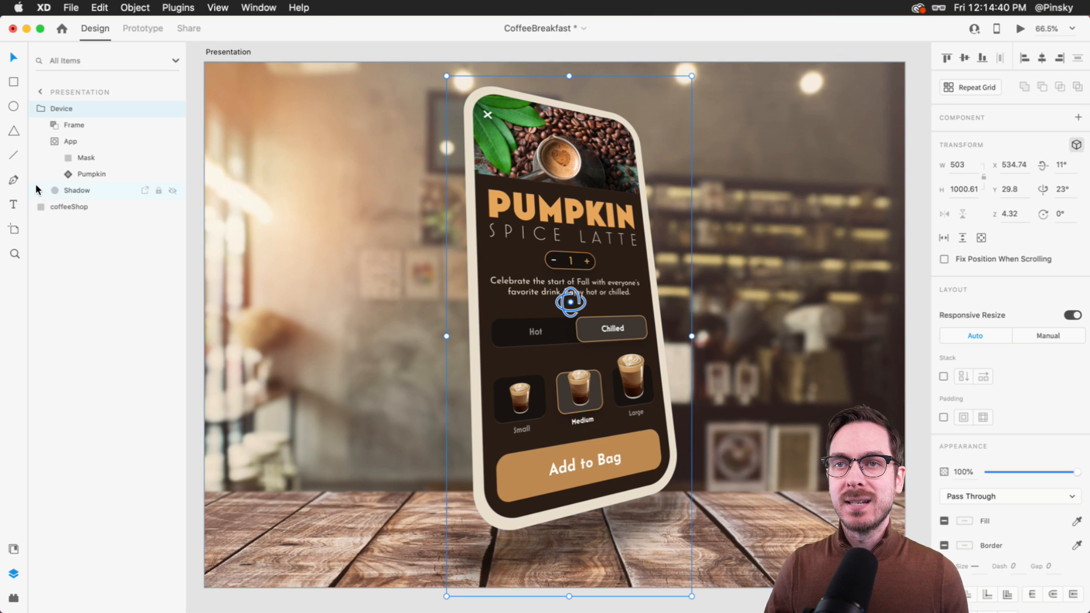
# Draw a rectangle covering the phone's Frame inside the Device group, about 454 wide and 929 high.
pyautogui.click(89, 125)
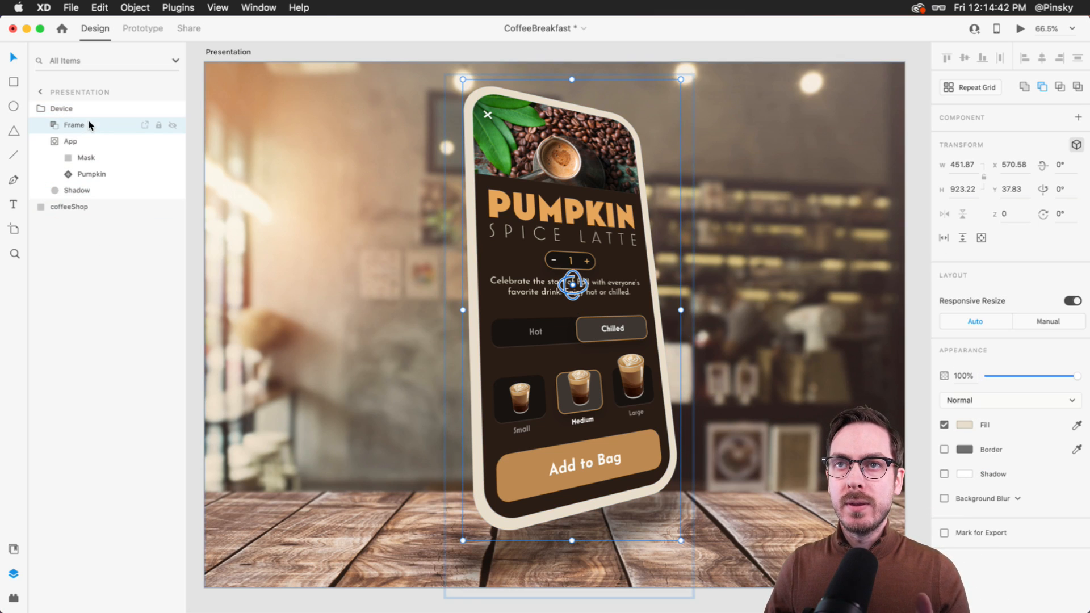
pyautogui.click(14, 81)
pyautogui.moveTo(480, 537); pyautogui.dragTo(637, 118)
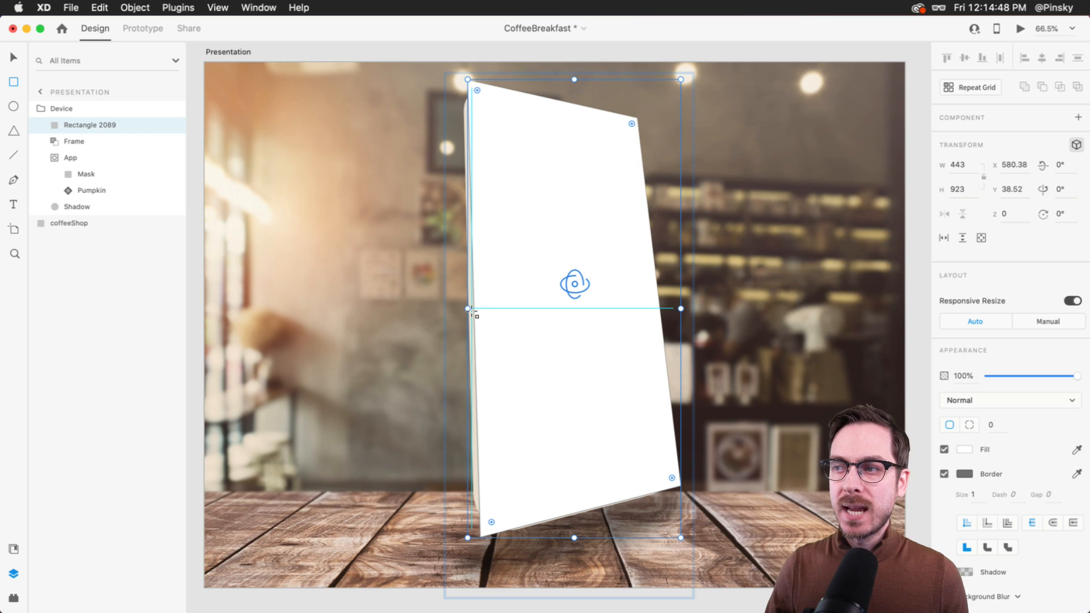
pyautogui.moveTo(468, 309); pyautogui.dragTo(468, 310)
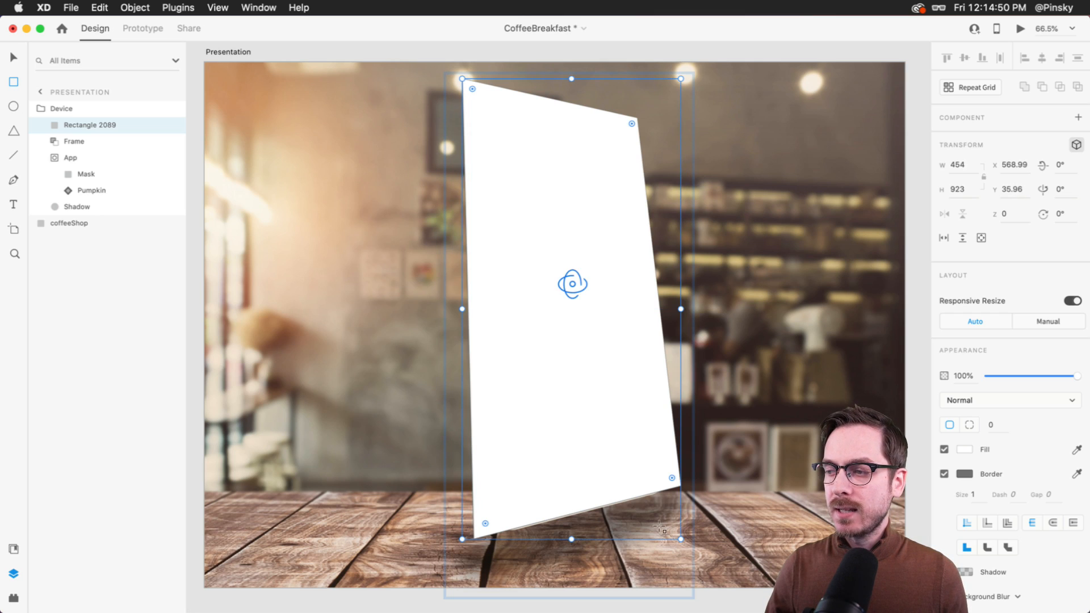
pyautogui.moveTo(567, 536)
pyautogui.mouseDown()
pyautogui.moveTo(572, 548)
pyautogui.moveTo(571, 511)
pyautogui.moveTo(574, 520)
pyautogui.mouseUp()
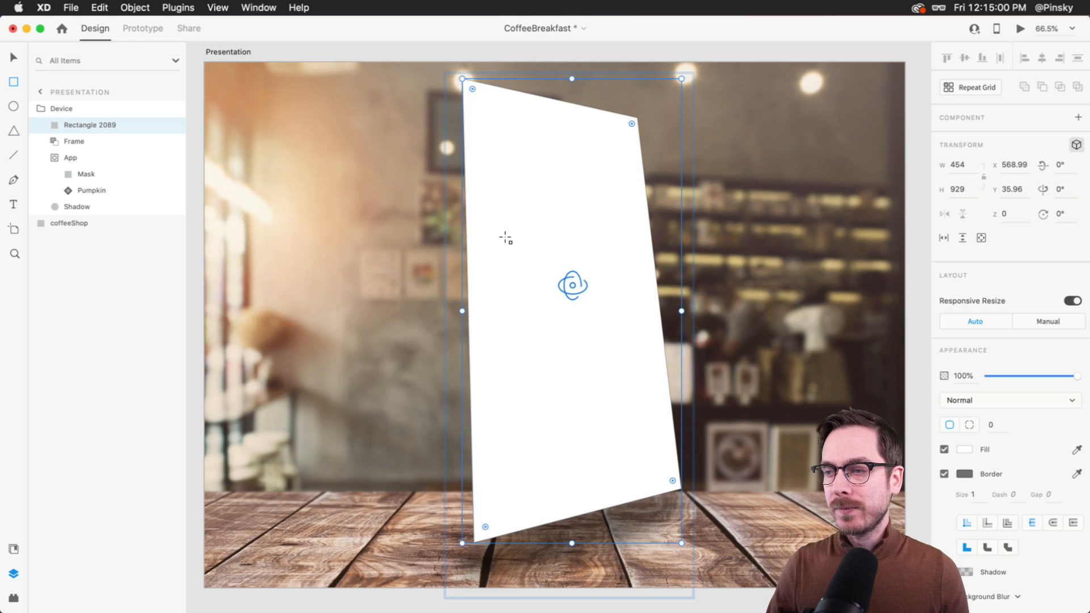
# Move the new rectangle between App and Shadow, and shape it as the phone's side with width 471, height 920 and corner radius 75.
pyautogui.moveTo(118, 126); pyautogui.dragTo(64, 206)
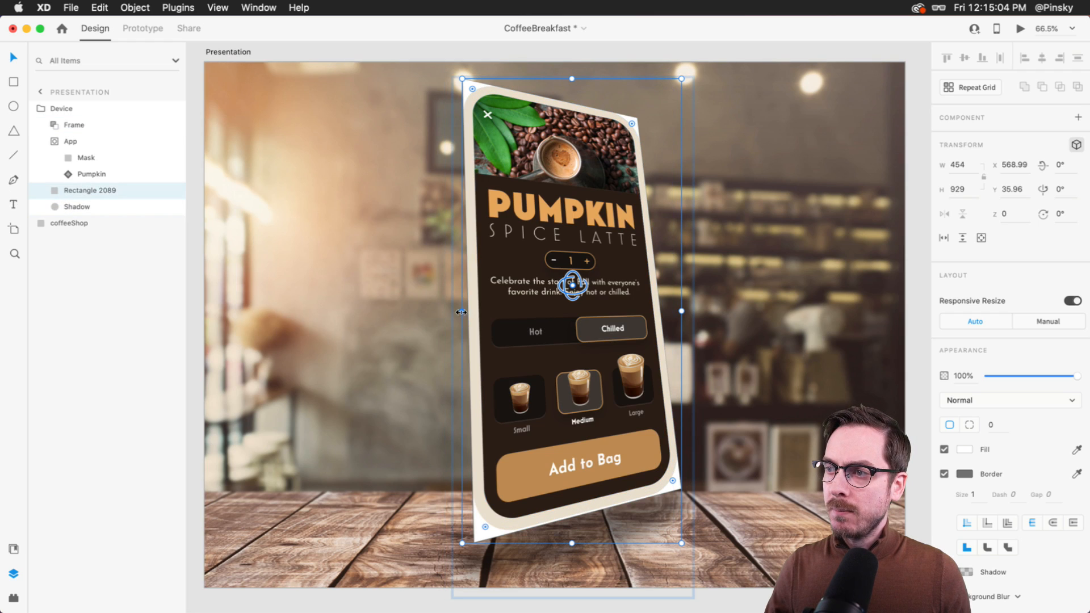
pyautogui.moveTo(462, 311); pyautogui.dragTo(460, 311)
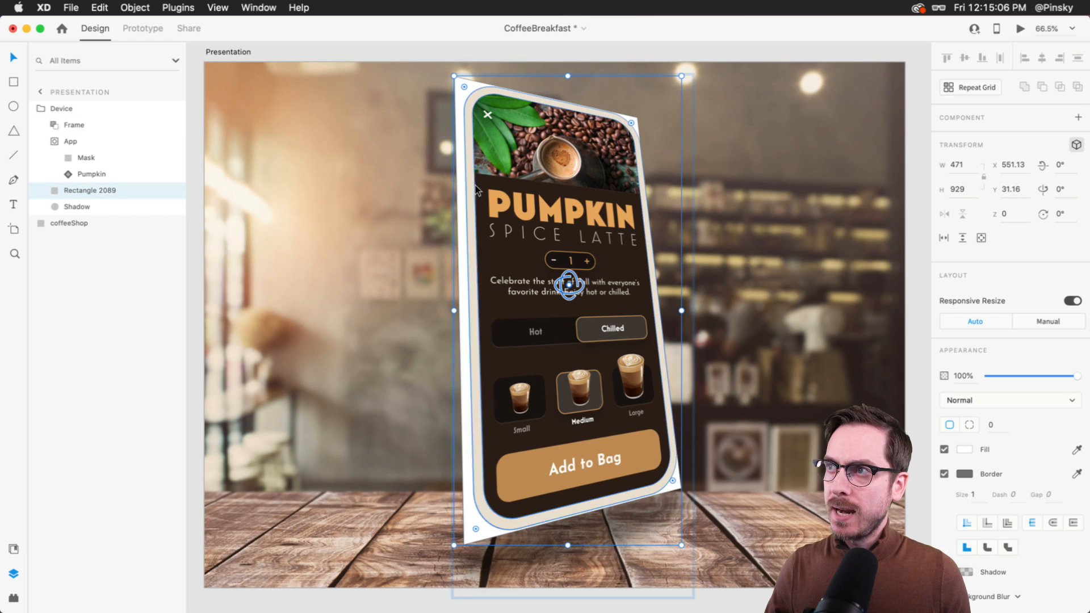
pyautogui.moveTo(479, 98); pyautogui.dragTo(489, 98)
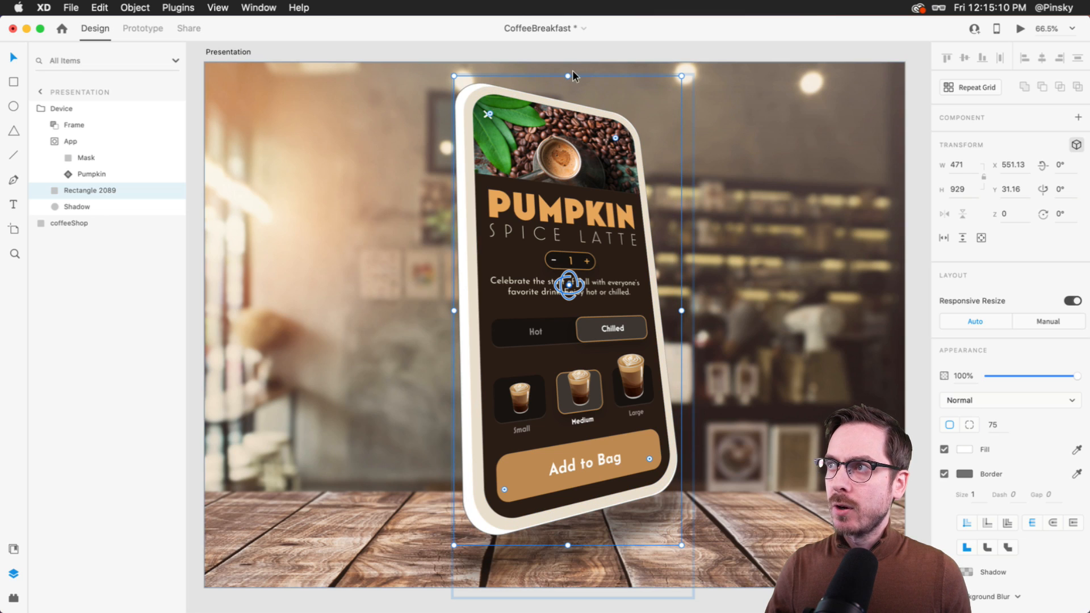
pyautogui.moveTo(567, 76); pyautogui.dragTo(568, 77)
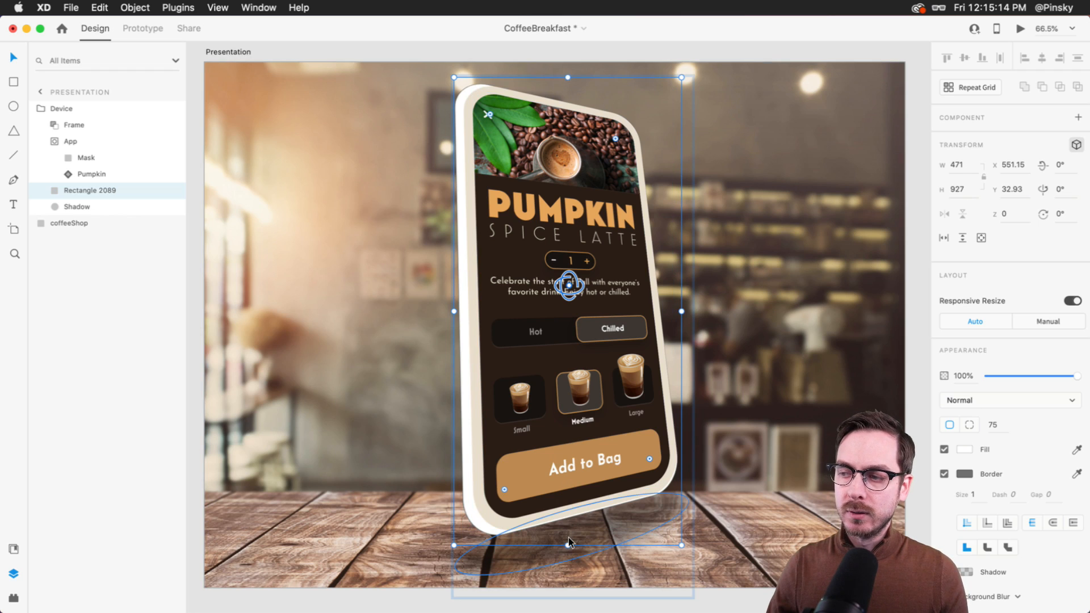
pyautogui.moveTo(568, 545); pyautogui.dragTo(568, 543)
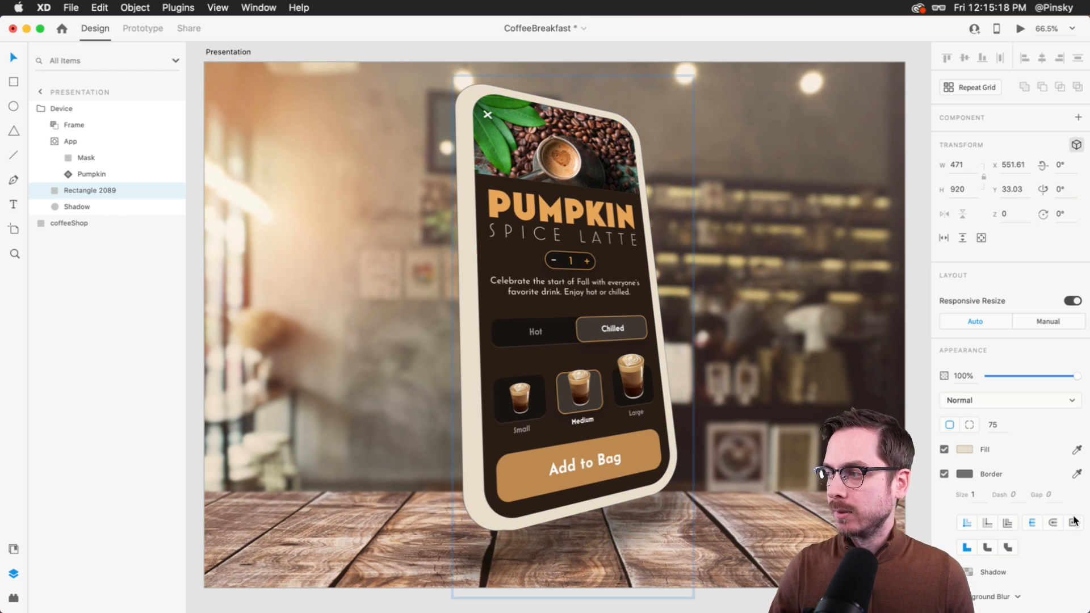
# Remove the side rectangle's border, darken its beige fill slightly, and refine its shape to corner radius 91 and width 472.
pyautogui.click(944, 474)
pyautogui.click(963, 449)
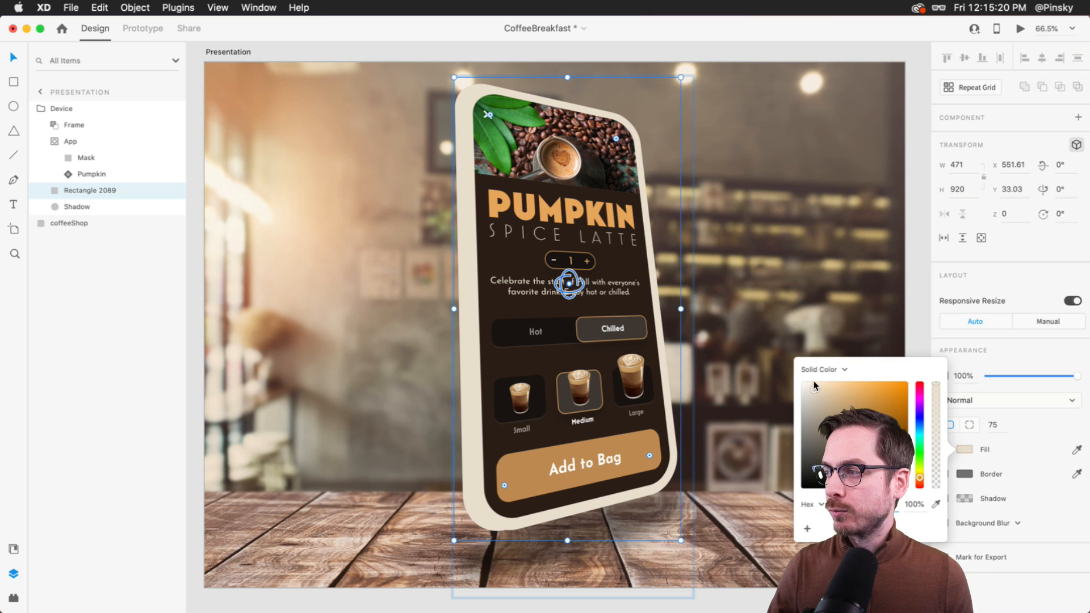
pyautogui.moveTo(812, 389); pyautogui.dragTo(812, 400)
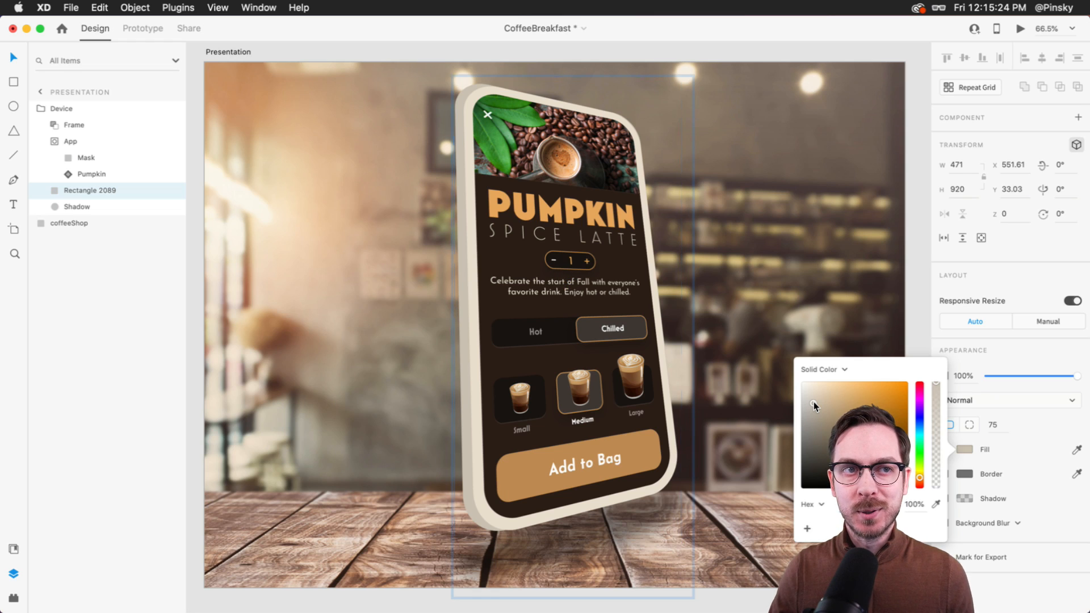
pyautogui.moveTo(491, 111); pyautogui.dragTo(498, 114)
pyautogui.moveTo(454, 310); pyautogui.dragTo(454, 309)
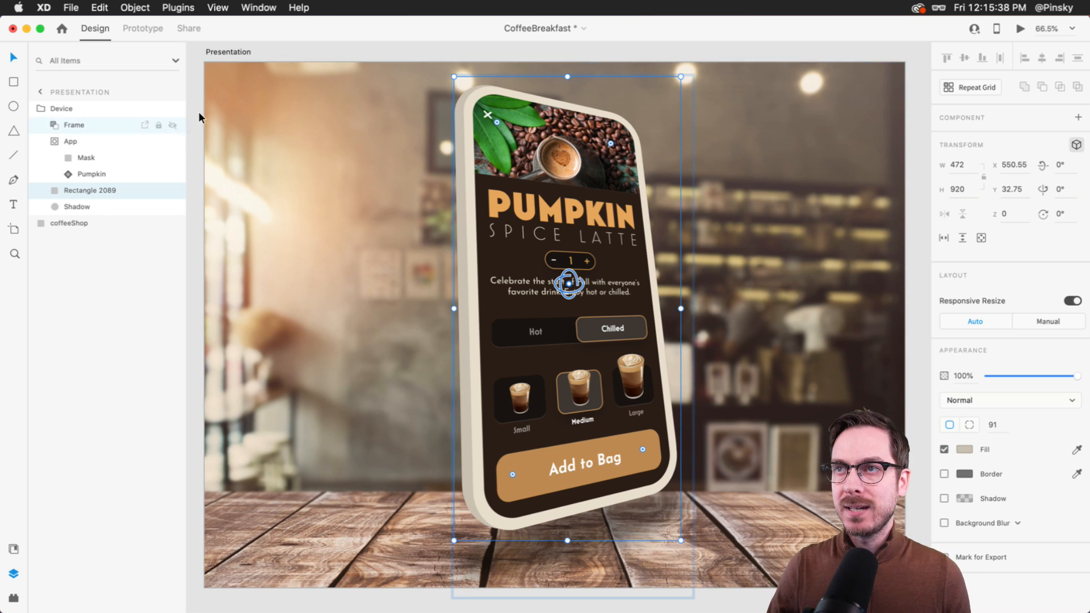
# Duplicate the Presentation artboard that holds the phone mockup.
pyautogui.click(298, 44)
pyautogui.scroll(-1, 366, 105)
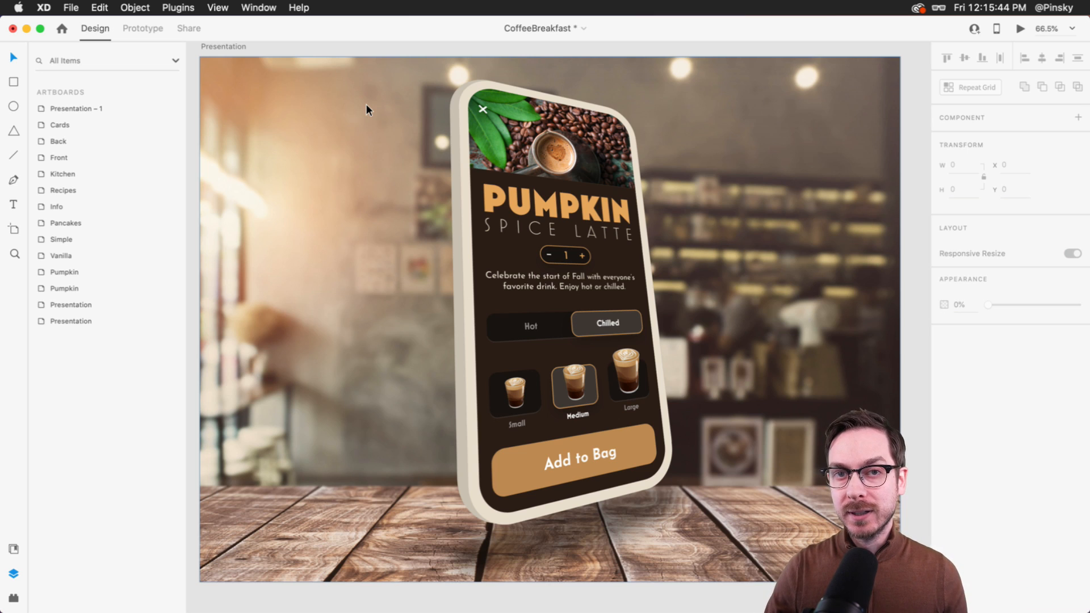
pyautogui.click(214, 45)
pyautogui.scroll(1, 214, 44)
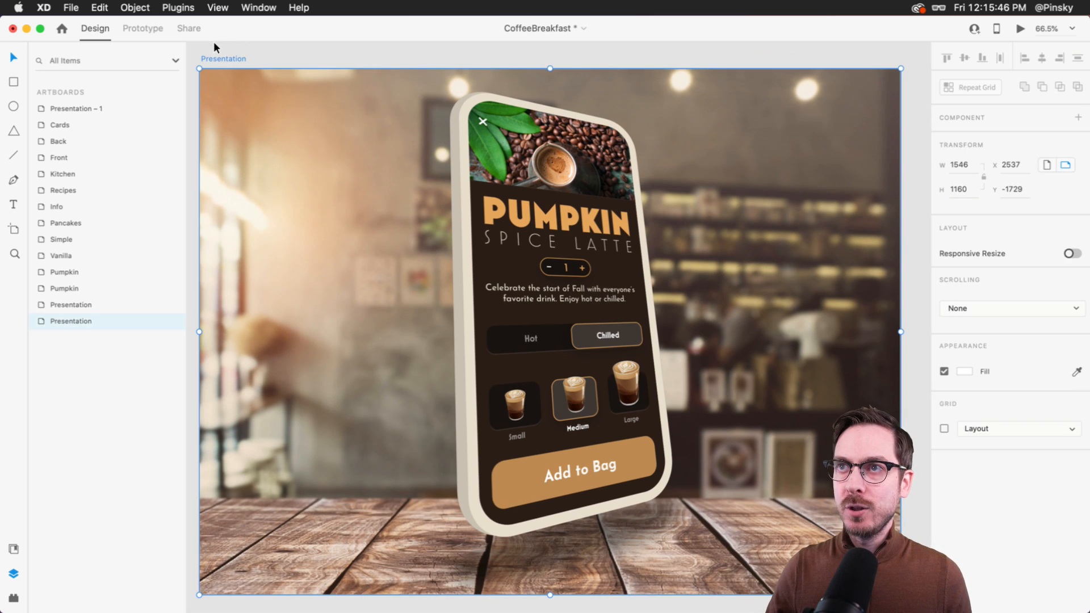
pyautogui.press('super+d')
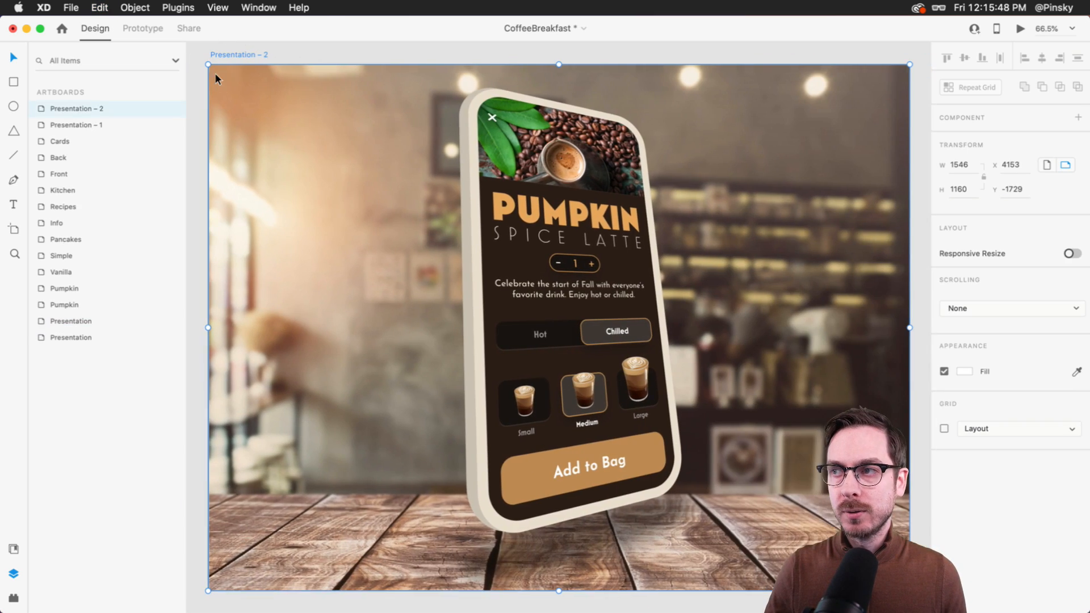
# Reset the 3D transforms of the Device group on the original Presentation artboard.
pyautogui.hscroll(5, 447, 264)
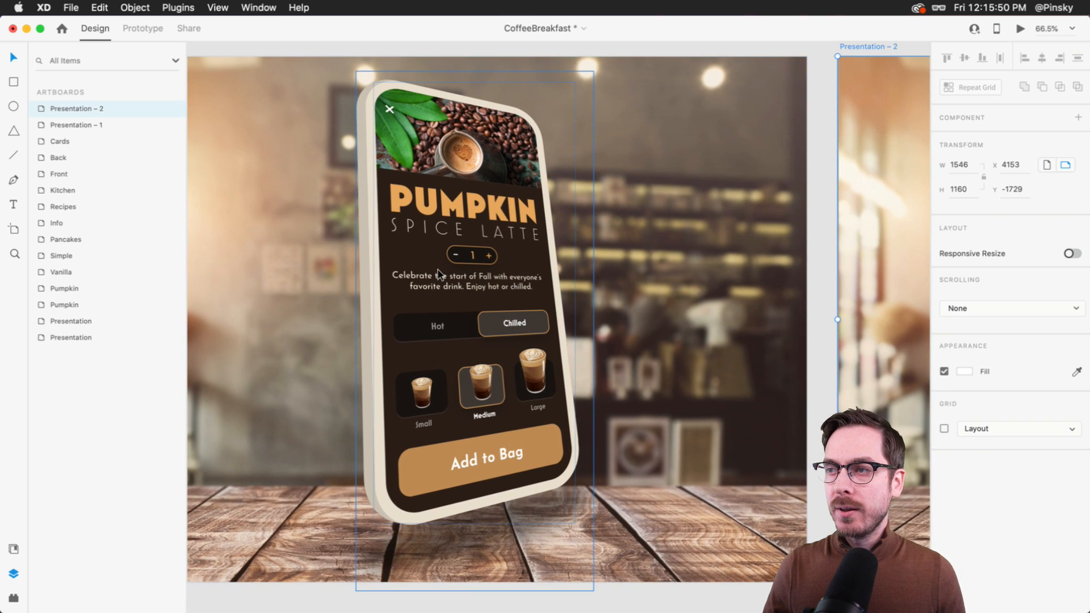
pyautogui.click(437, 270)
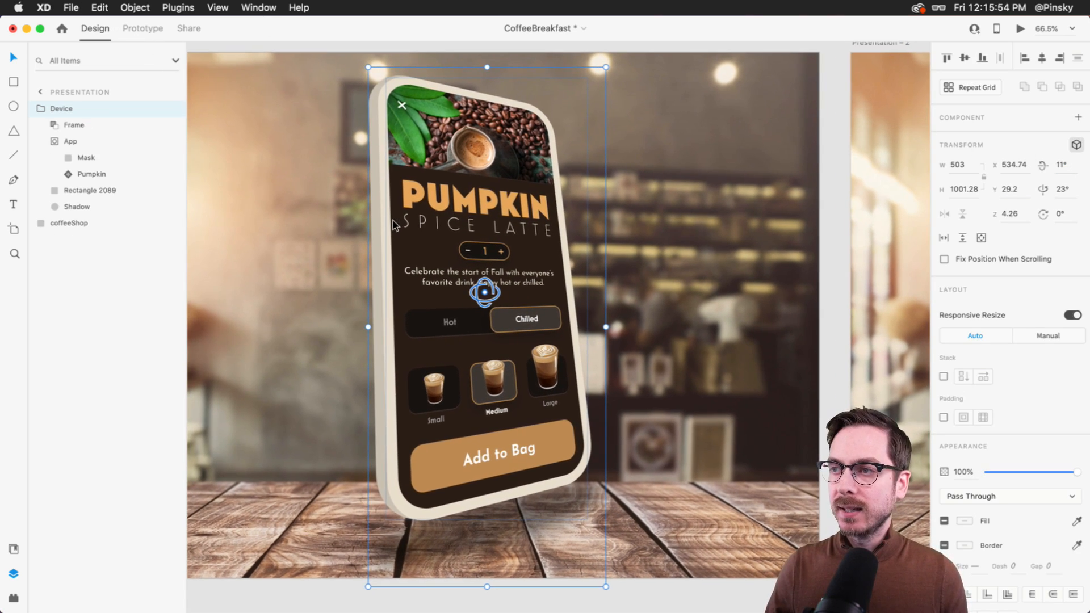
pyautogui.rightClick(394, 222)
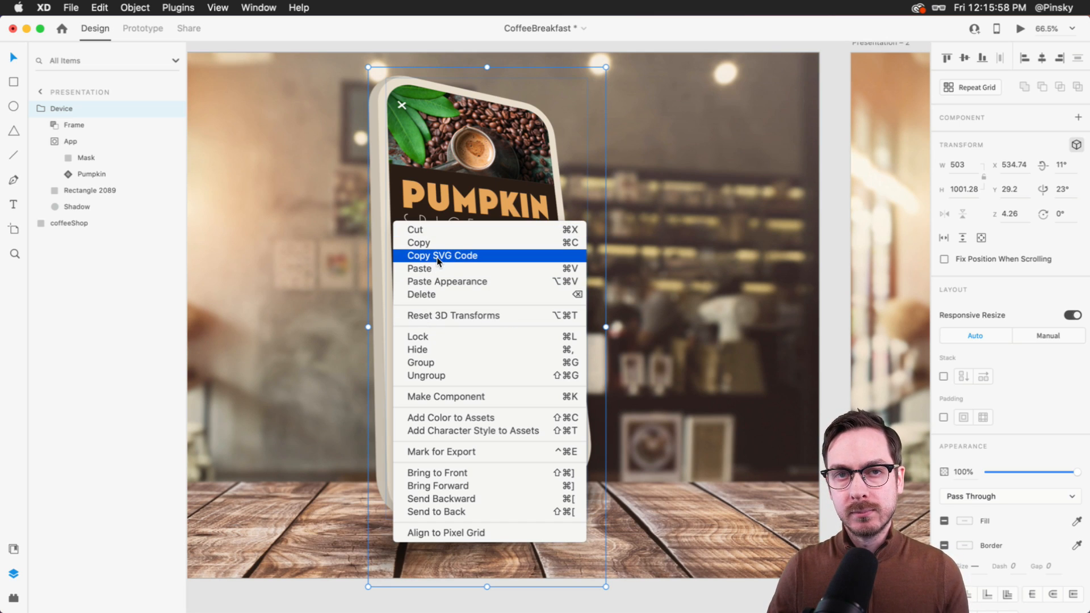
pyautogui.click(506, 313)
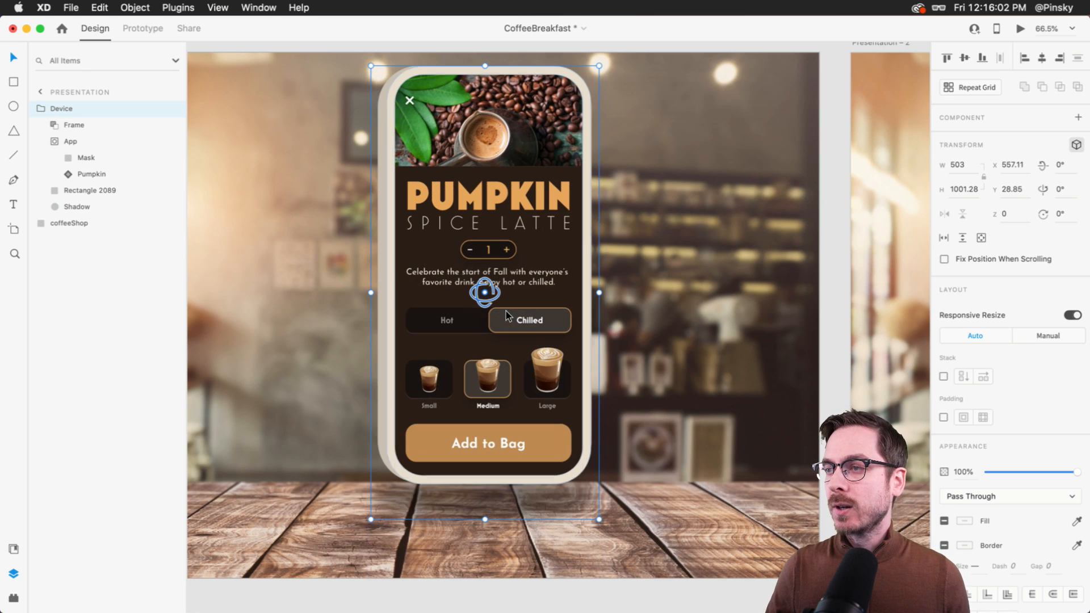
# Narrow the rectangle behind the phone's Frame to a width of 453 and raise the Shadow closer to the phone's lower edge.
pyautogui.doubleClick(379, 234)
pyautogui.moveTo(378, 276); pyautogui.dragTo(384, 275)
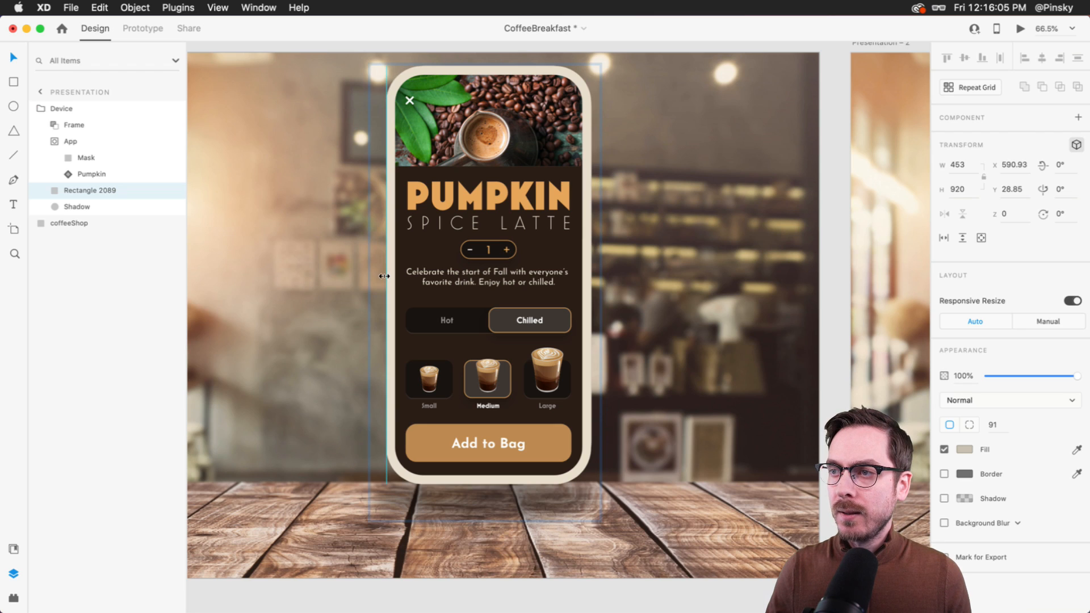
pyautogui.click(507, 489)
pyautogui.press('Escape')
# Push the Device group back to about Z -113 and place it at about X 566, Y 188 above the table.
pyautogui.moveTo(504, 321); pyautogui.dragTo(480, 274)
pyautogui.moveTo(512, 320); pyautogui.dragTo(507, 319)
pyautogui.hscroll(-1, 506, 319)
pyautogui.hscroll(-3, 507, 321)
pyautogui.hscroll(-1, 574, 338)
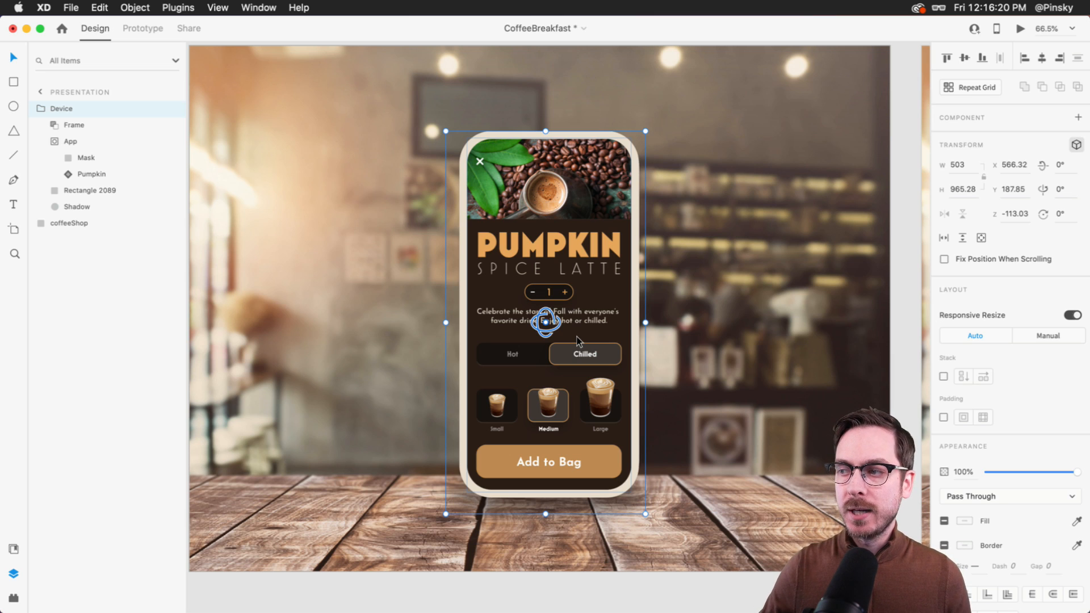
# Try narrowing the side rectangle of the Device group on the Presentation – 2 artboard to a width of 470.
pyautogui.hscroll(-3, 577, 340)
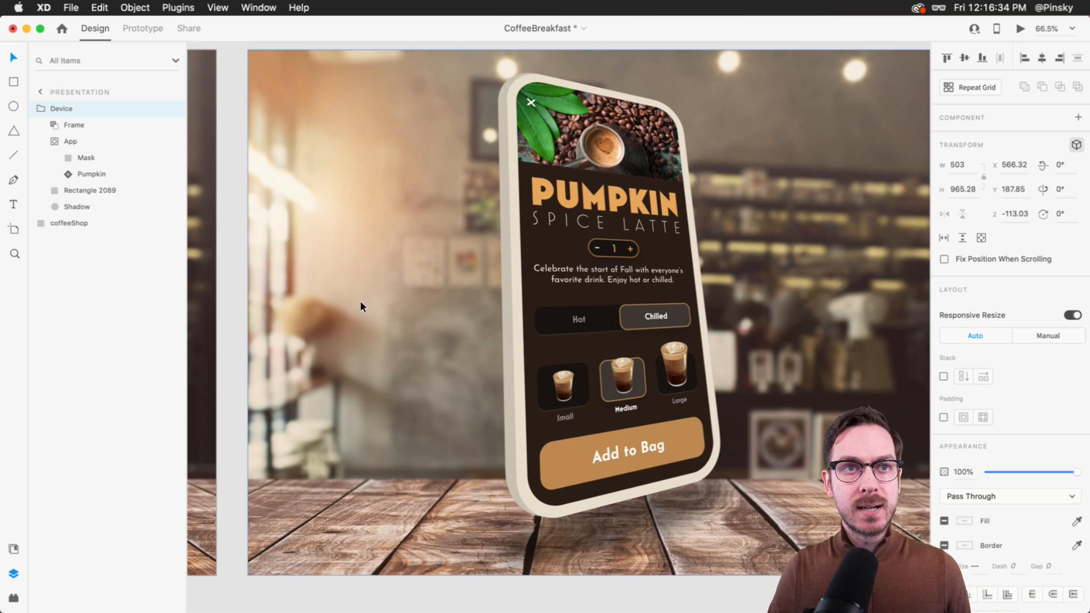
pyautogui.hscroll(-10, 360, 302)
pyautogui.hscroll(6, 360, 302)
pyautogui.hscroll(5, 360, 302)
pyautogui.click(429, 257)
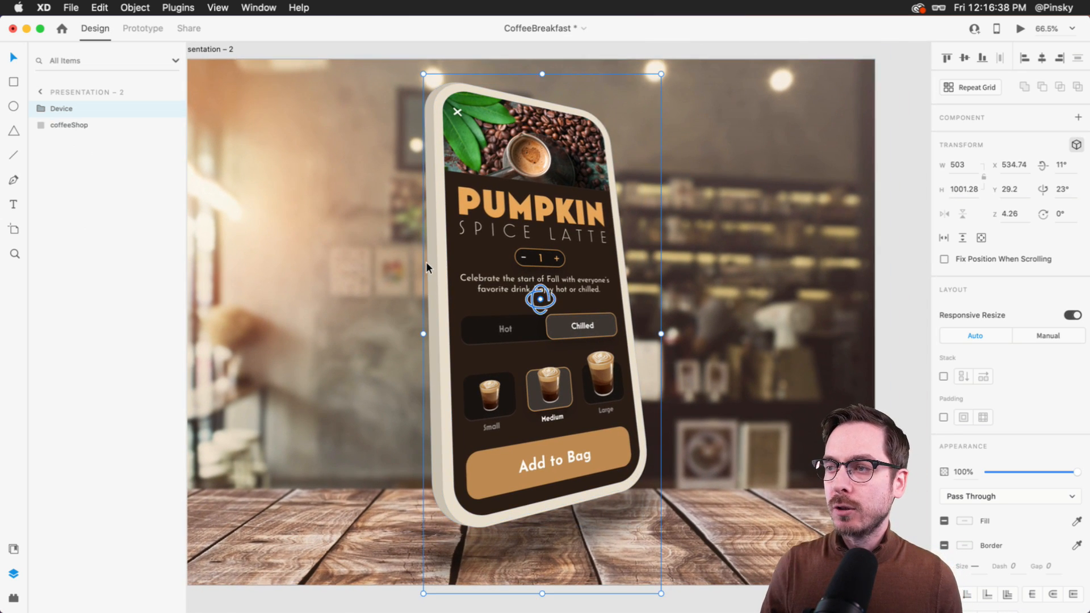
pyautogui.doubleClick(426, 263)
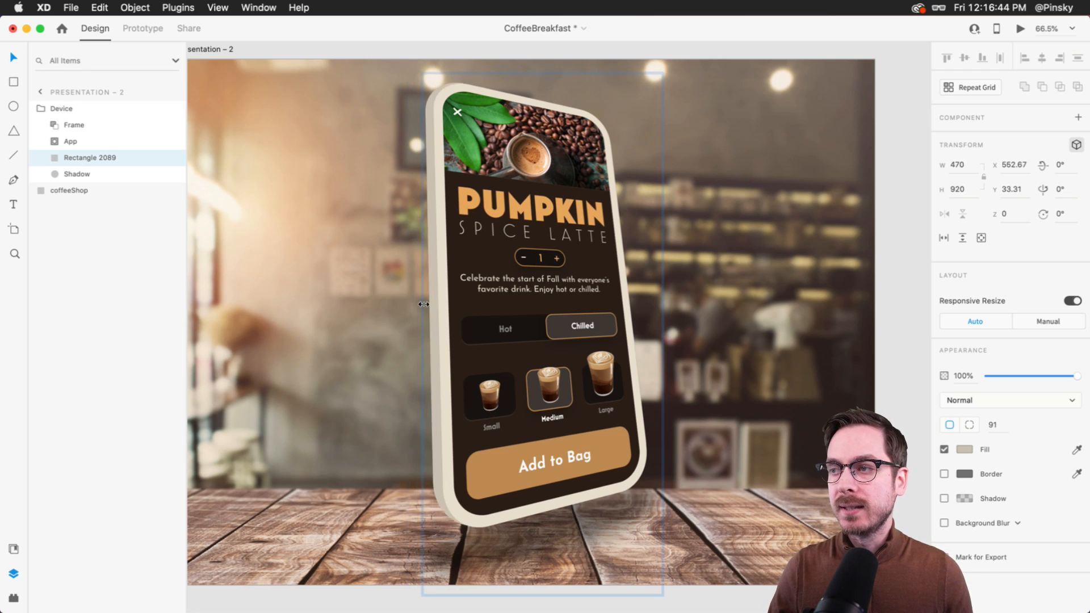
pyautogui.press('Escape')
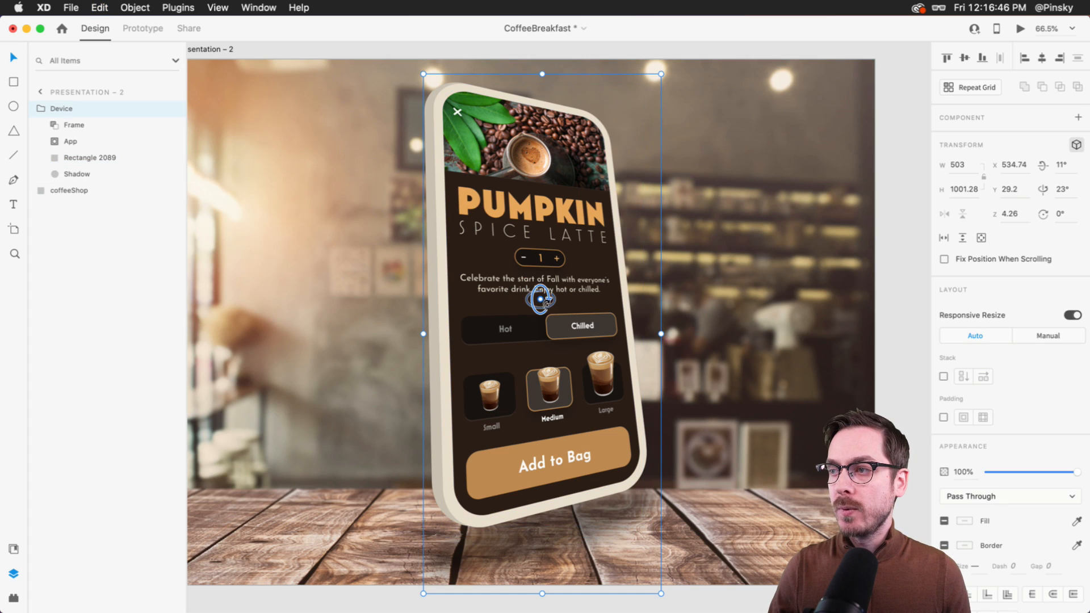
# Try turning the Device group on Presentation – 2 to face the opposite way and narrowing its side rectangle to a width of 453.
pyautogui.moveTo(546, 310); pyautogui.dragTo(449, 298)
pyautogui.click(89, 157)
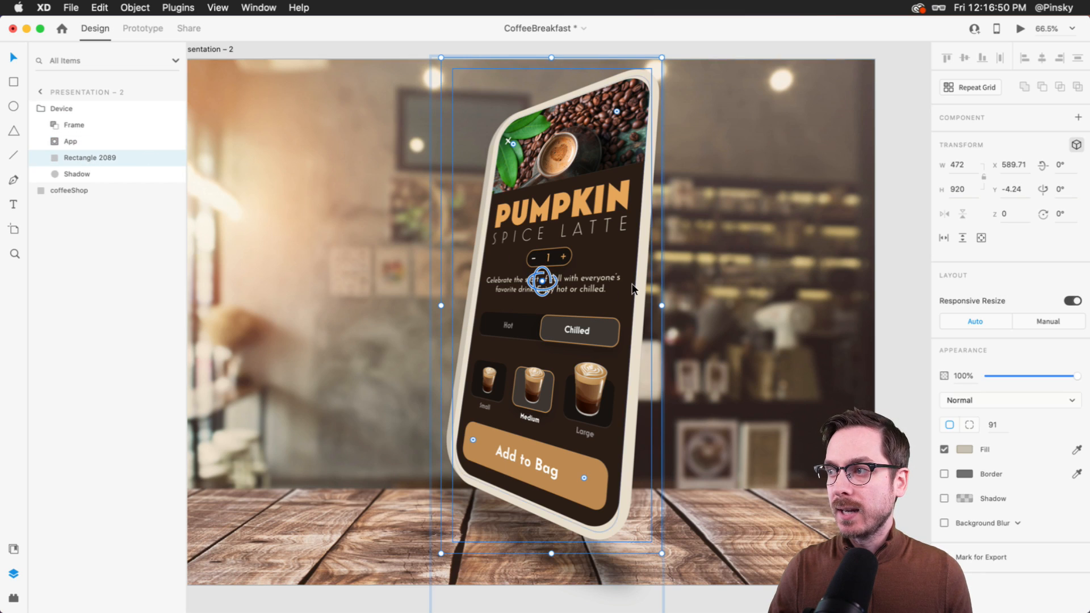
pyautogui.moveTo(440, 304); pyautogui.dragTo(446, 305)
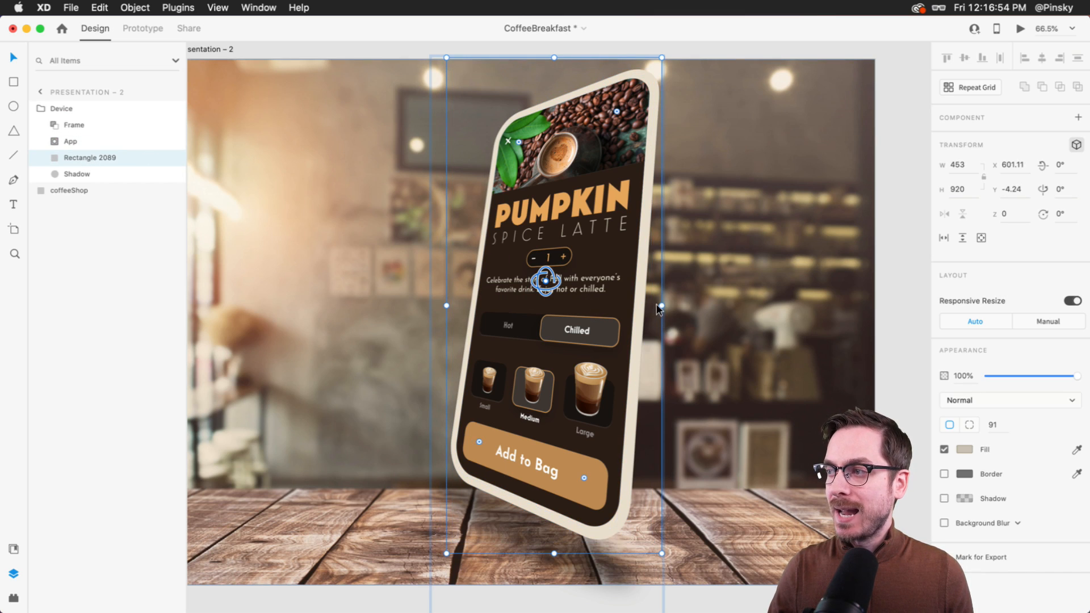
pyautogui.moveTo(661, 308); pyautogui.dragTo(672, 309)
pyautogui.press('super+z')
pyautogui.press('super+z')
pyautogui.press('super+z')
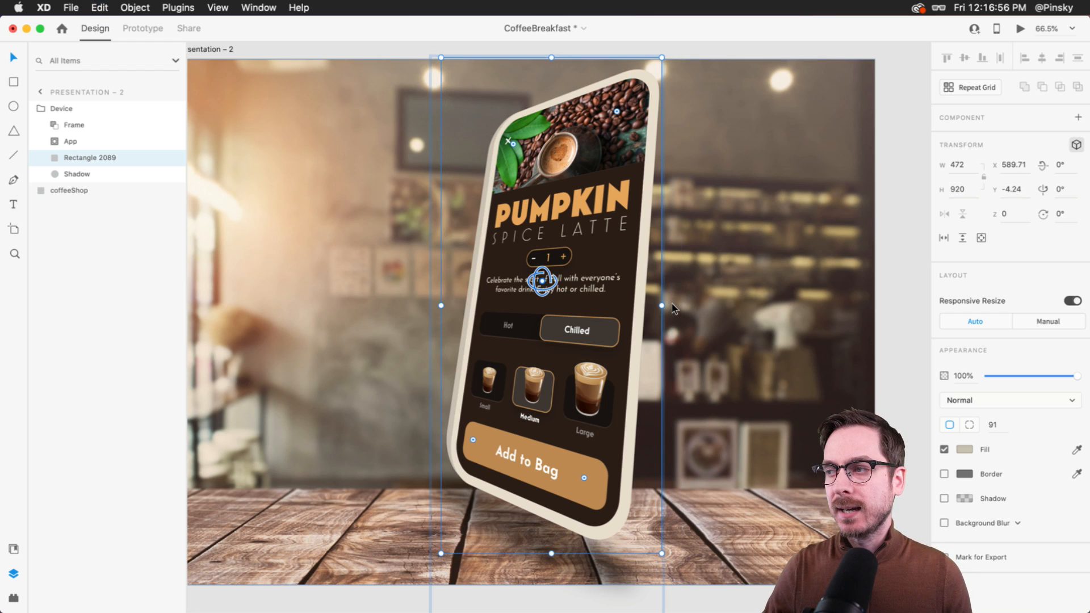
# Connect the Presentation artboard to Presentation – 2 with a prototype interaction.
pyautogui.hscroll(-14, 380, 316)
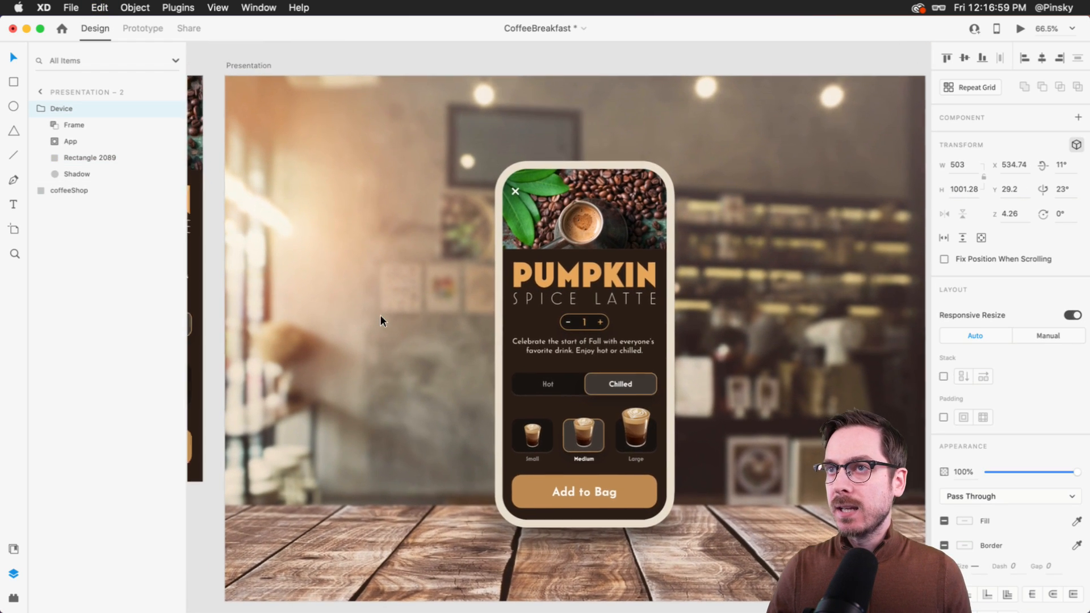
pyautogui.hscroll(1, 380, 317)
pyautogui.click(144, 29)
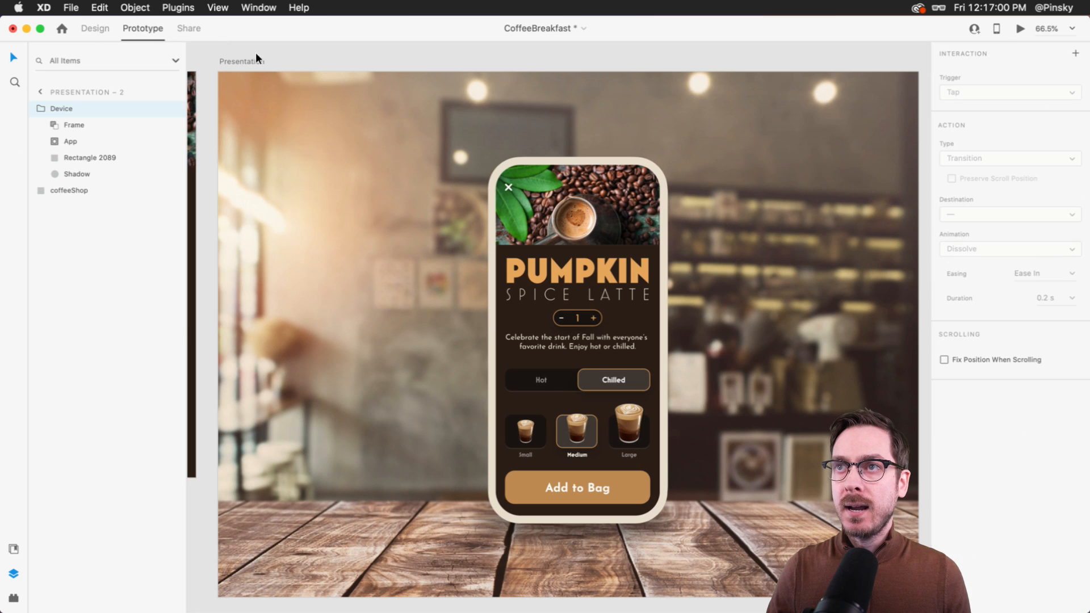
pyautogui.click(250, 61)
pyautogui.hscroll(3, 695, 331)
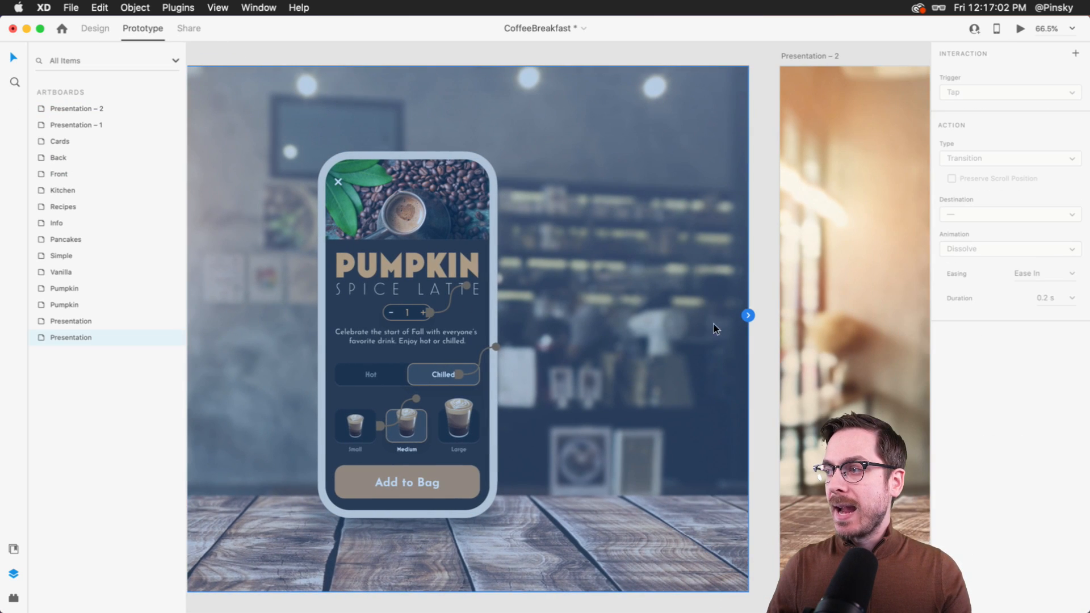
pyautogui.moveTo(753, 316); pyautogui.dragTo(743, 262)
# Set the interaction's trigger to Time with a 0.6 s delay and its action type to Auto-Animate.
pyautogui.click(979, 92)
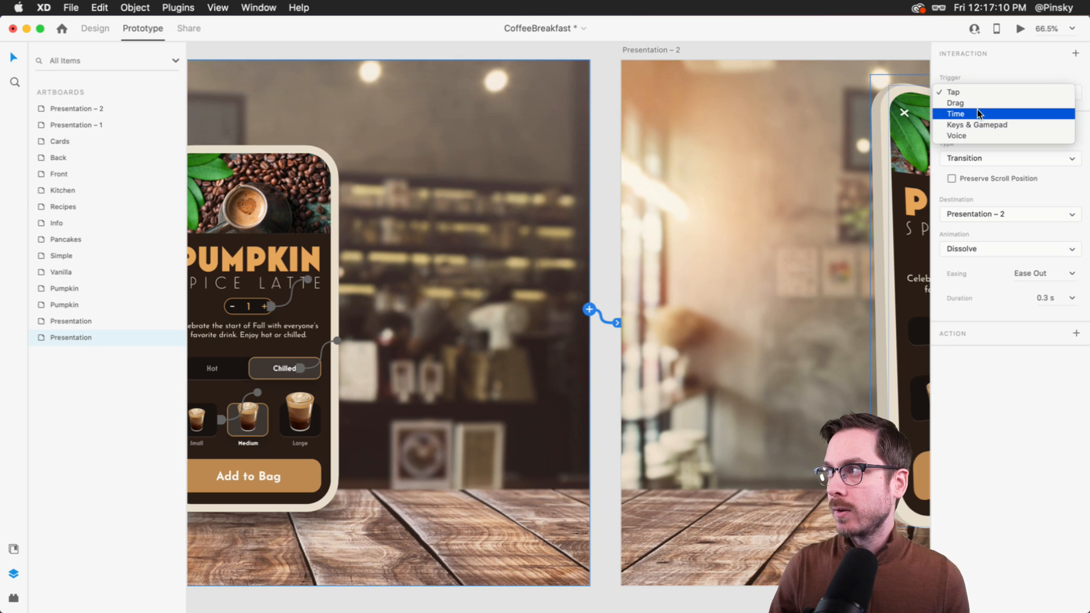
pyautogui.click(981, 113)
pyautogui.click(1072, 114)
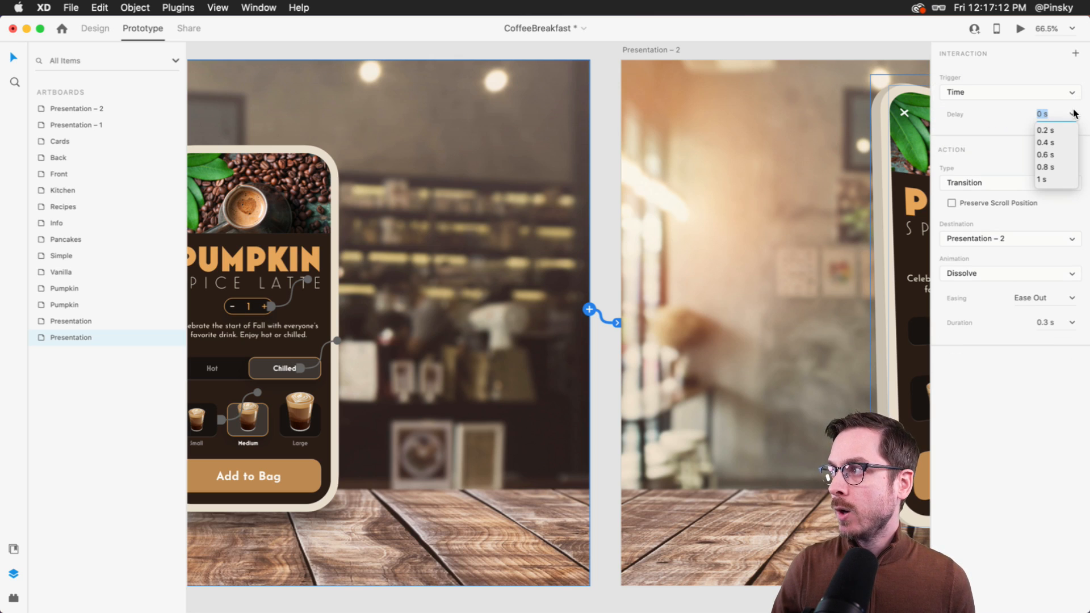
pyautogui.click(1046, 154)
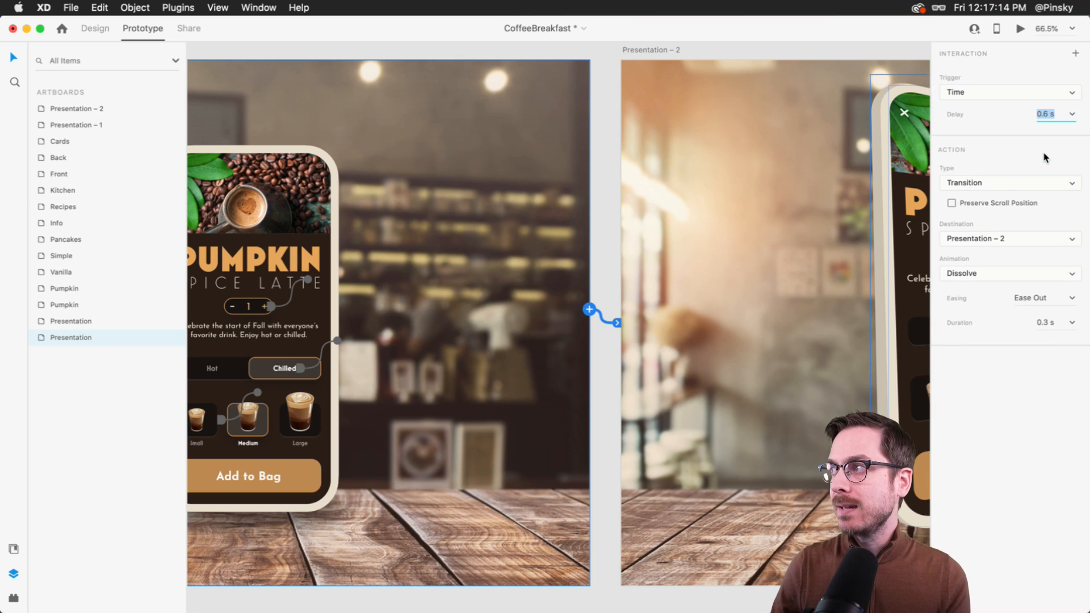
pyautogui.click(1003, 183)
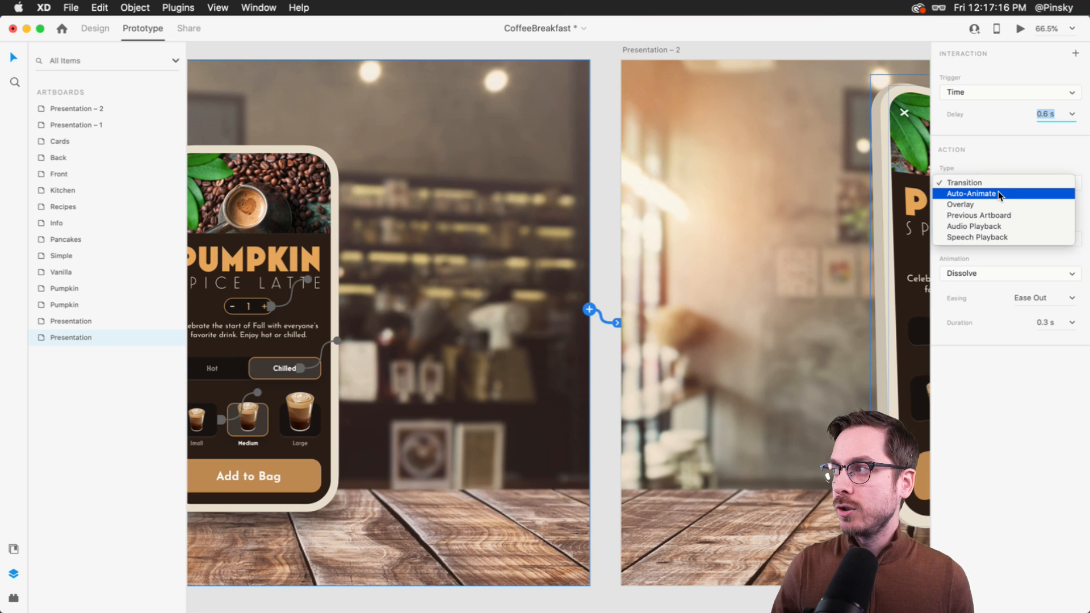
pyautogui.click(998, 193)
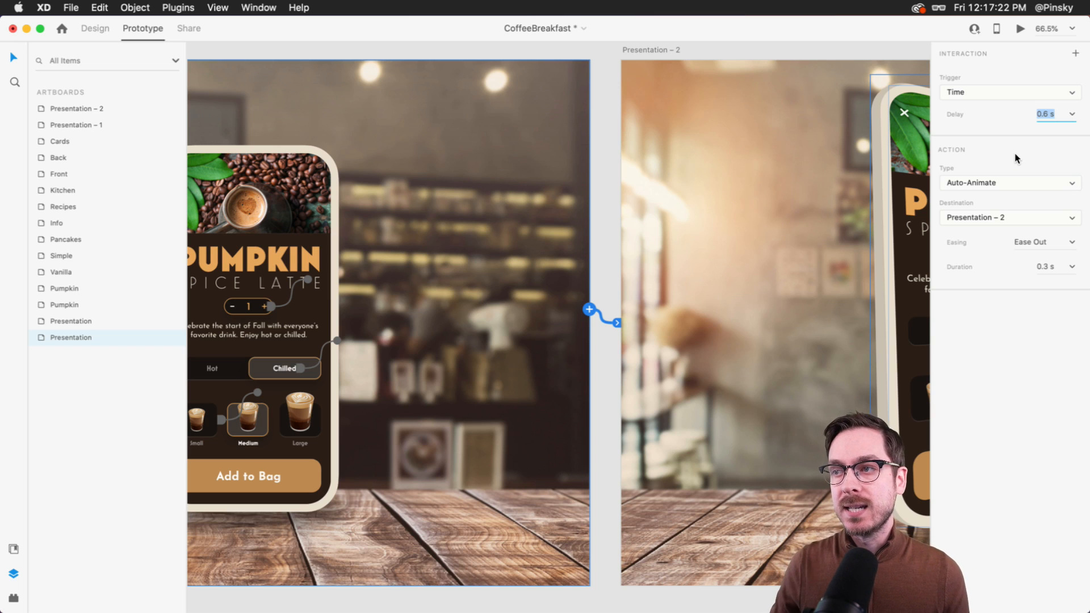
# Set the Auto-Animate easing to Ease In-Out and its duration to 3 s.
pyautogui.hscroll(-7, 437, 318)
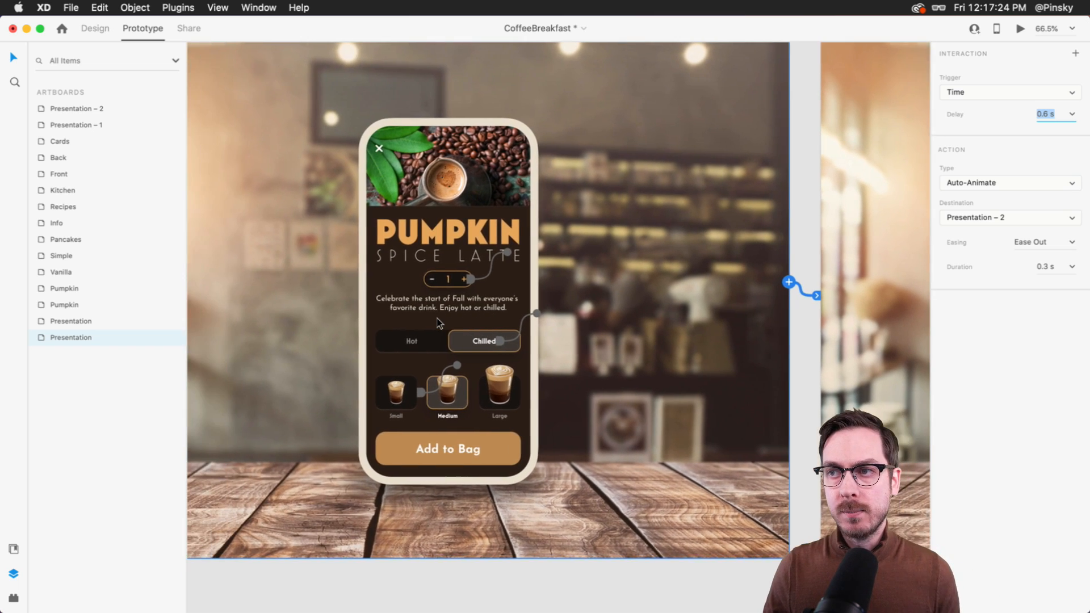
pyautogui.hscroll(10, 483, 322)
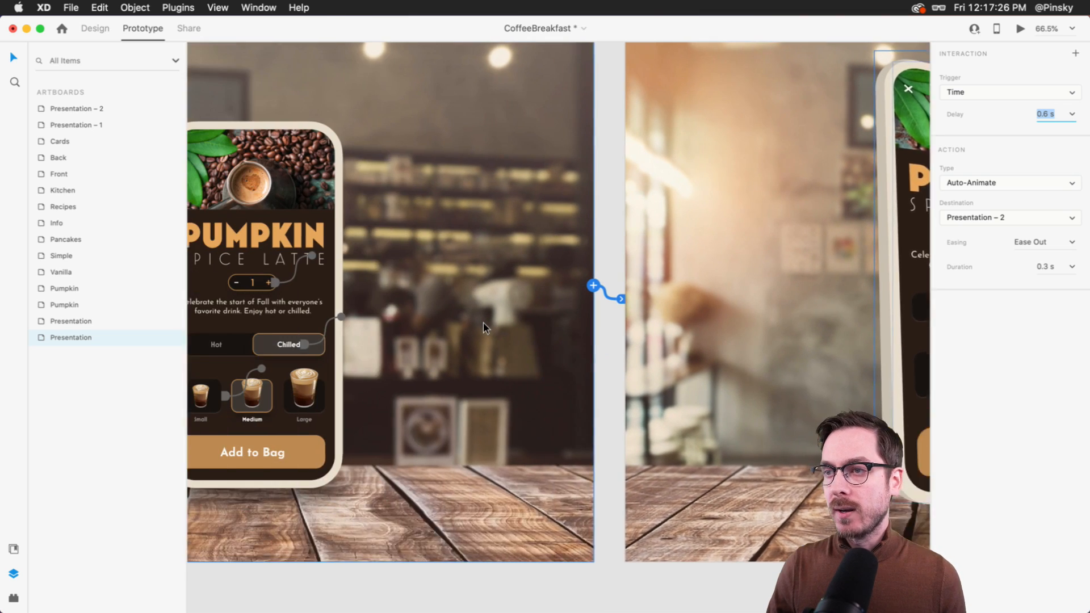
pyautogui.hscroll(-2, 482, 322)
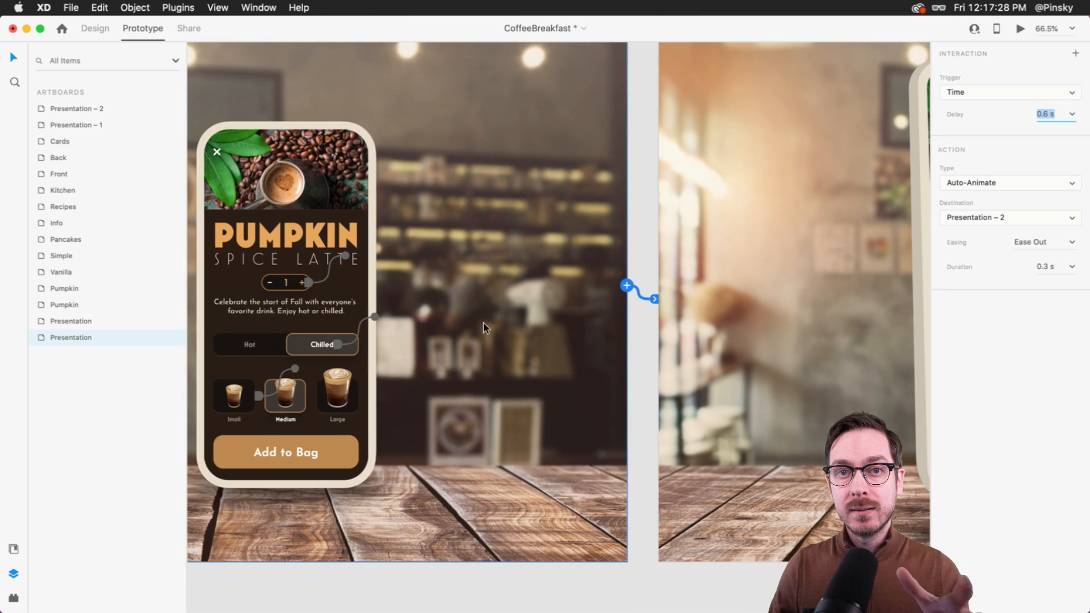
pyautogui.hscroll(-1, 496, 317)
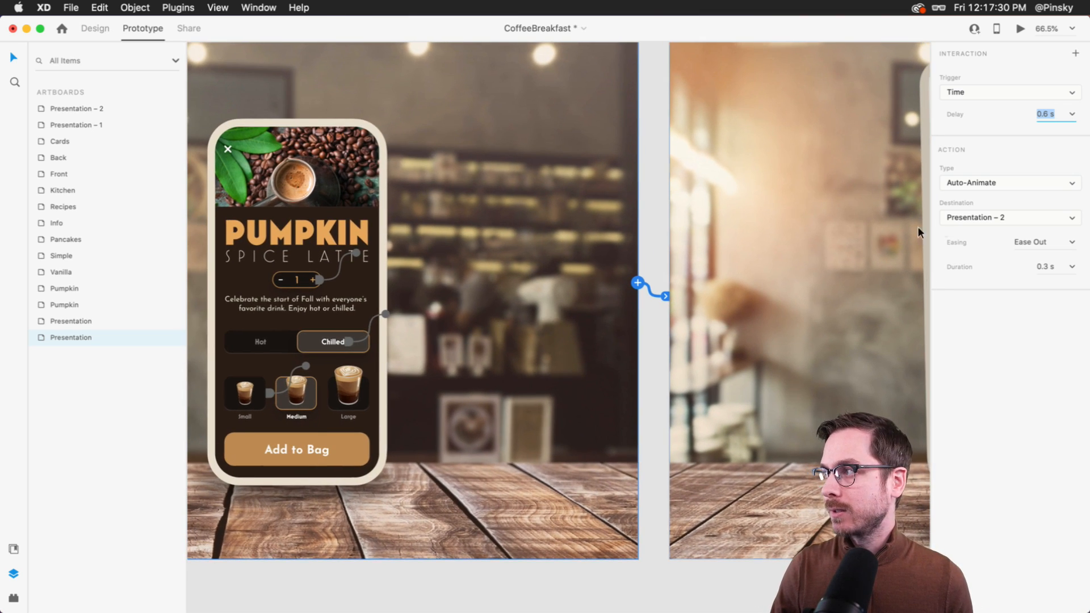
pyautogui.click(1065, 258)
pyautogui.click(1044, 294)
pyautogui.click(1064, 274)
pyautogui.write('3')
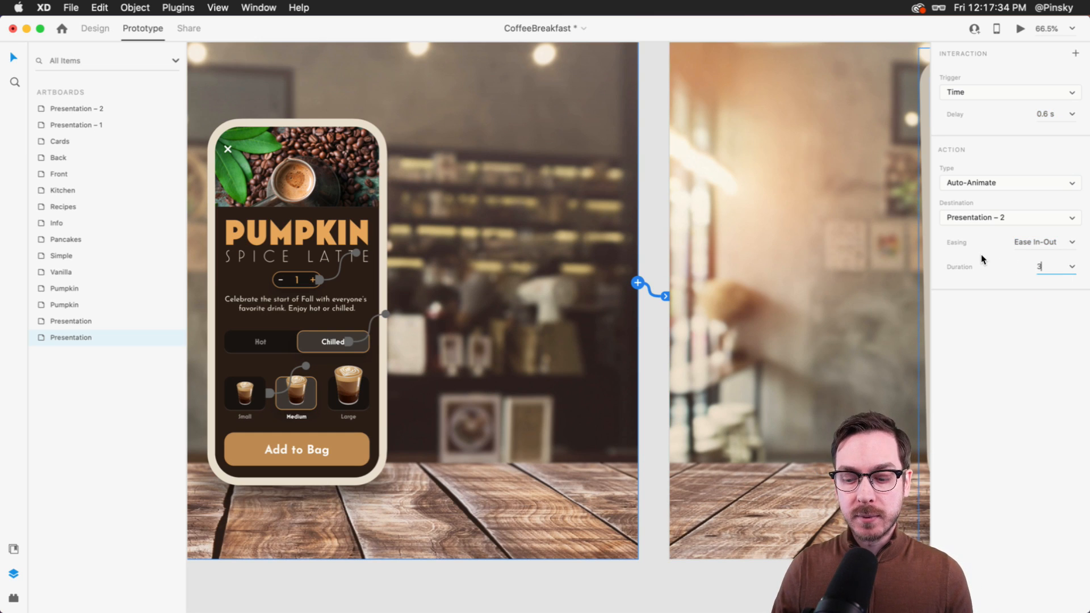
# Preview the timed Auto-Animate from Presentation to Presentation – 2, and close the preview.
pyautogui.hscroll(-5, 509, 253)
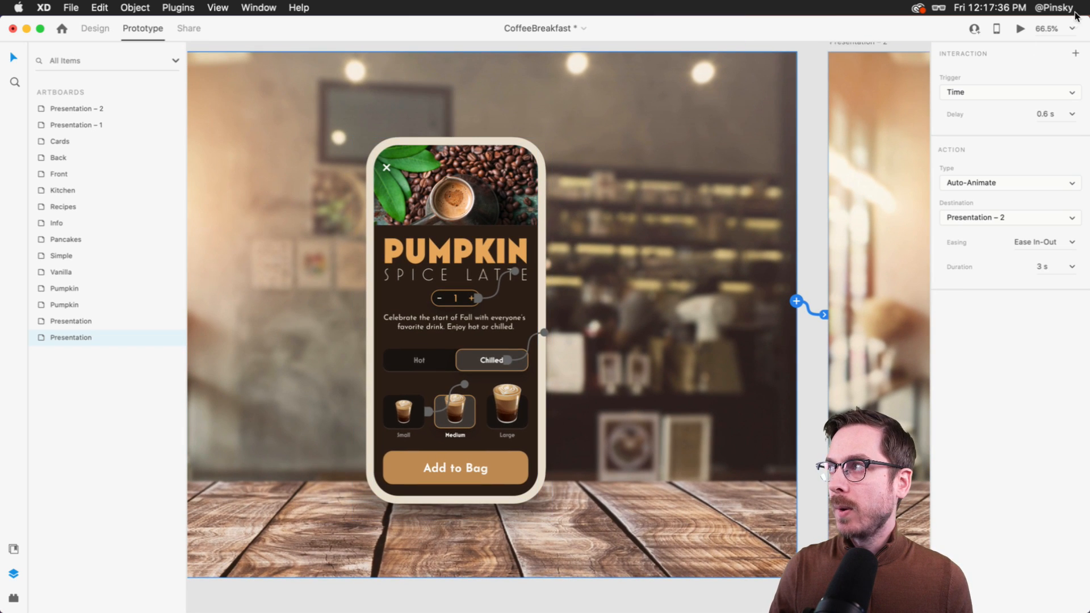
pyautogui.click(1019, 31)
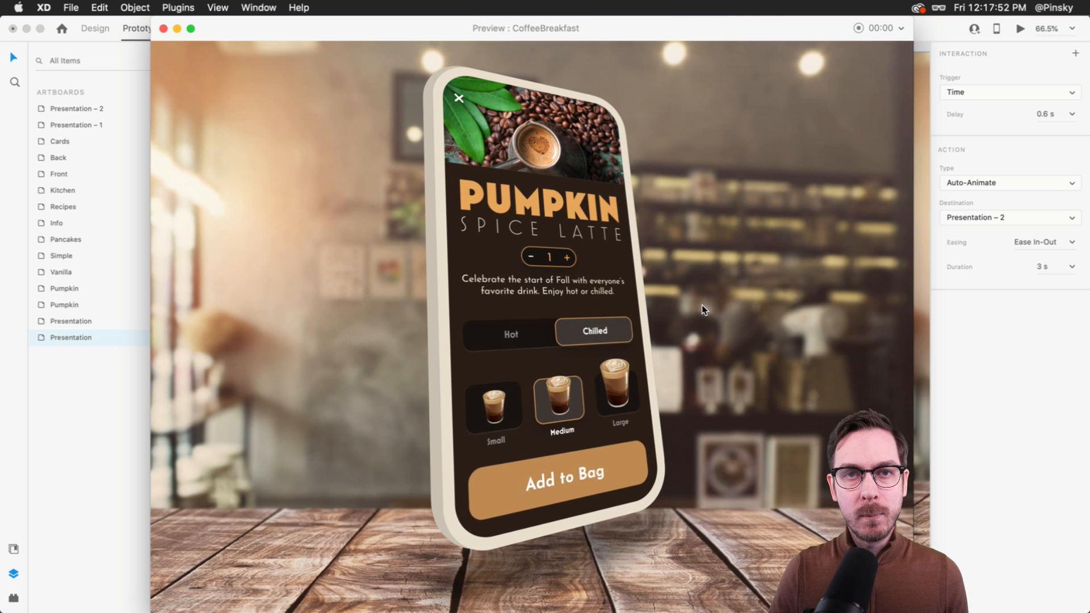
pyautogui.press('super+w')
# Resize the side rectangle of the Device group on Presentation – 3 to a width of 473, extending it past the phone's right edge.
pyautogui.scroll(-5, 726, 298)
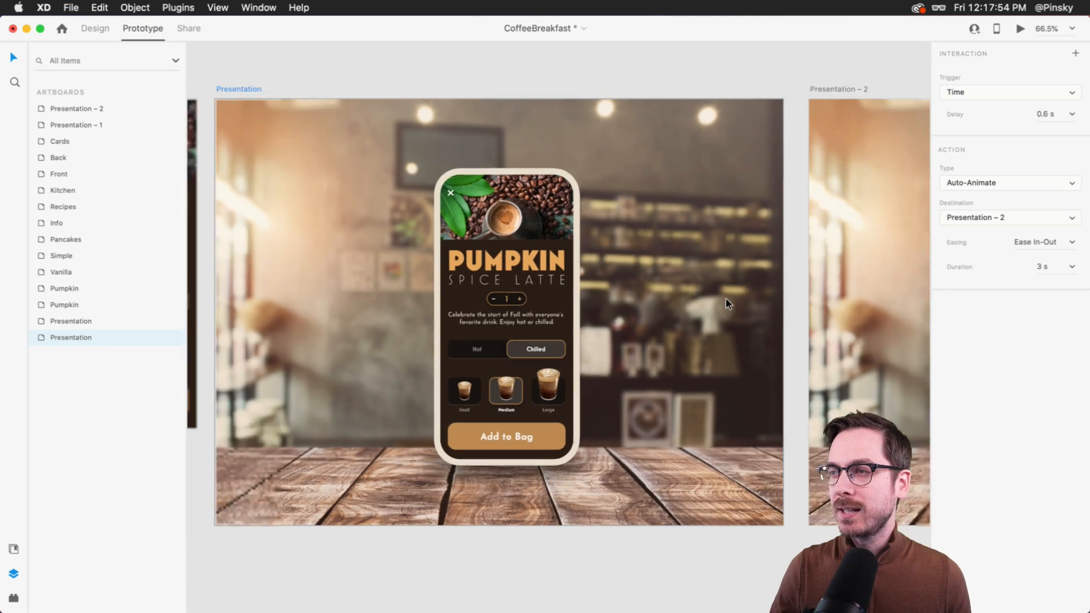
pyautogui.hscroll(5, 725, 298)
pyautogui.hscroll(2, 725, 297)
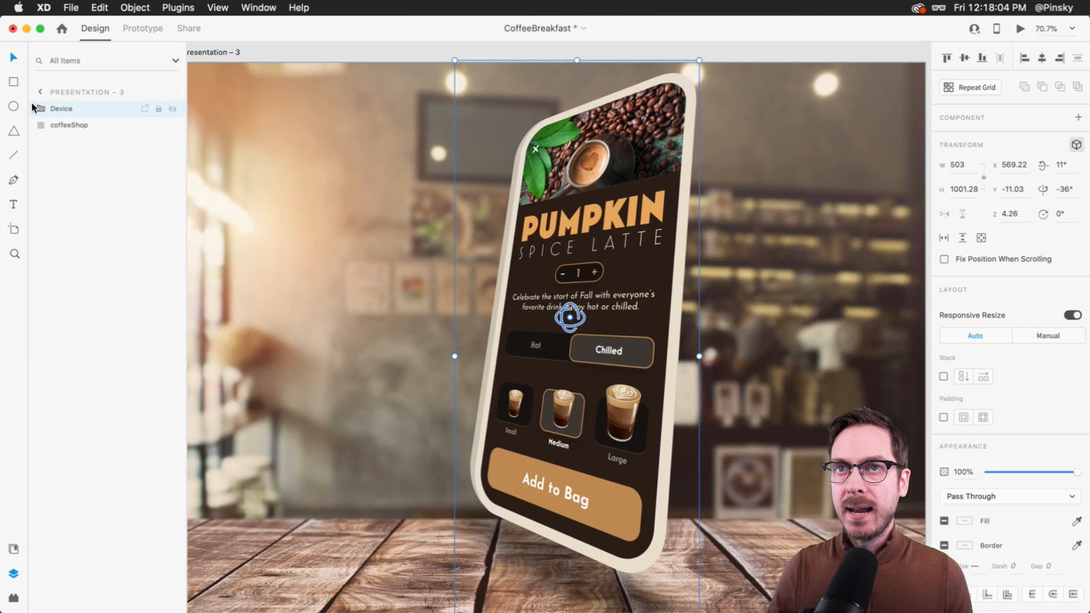
pyautogui.click(71, 158)
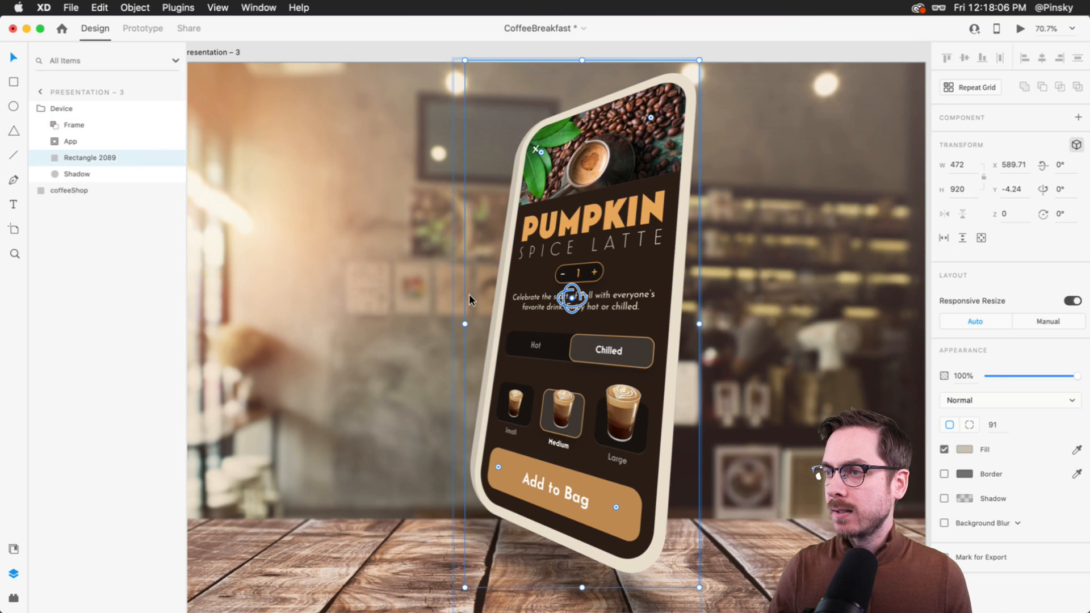
pyautogui.moveTo(465, 324); pyautogui.dragTo(470, 324)
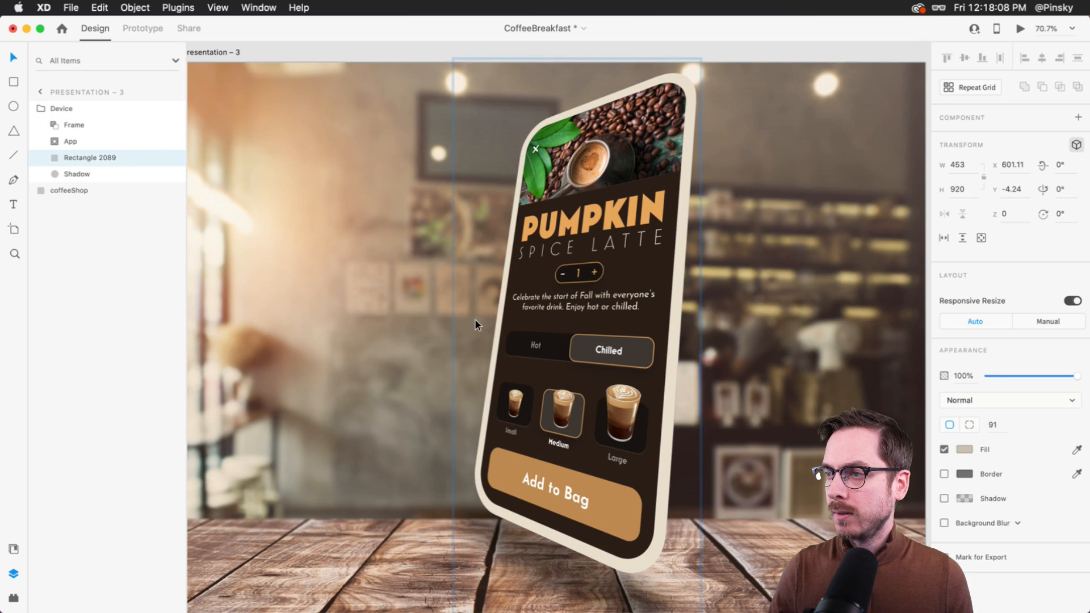
pyautogui.moveTo(700, 326); pyautogui.dragTo(710, 327)
# Round the side rectangle's corners to a radius of 104 and shift the Device group about 61 left and 14 down.
pyautogui.scroll(-3, 710, 327)
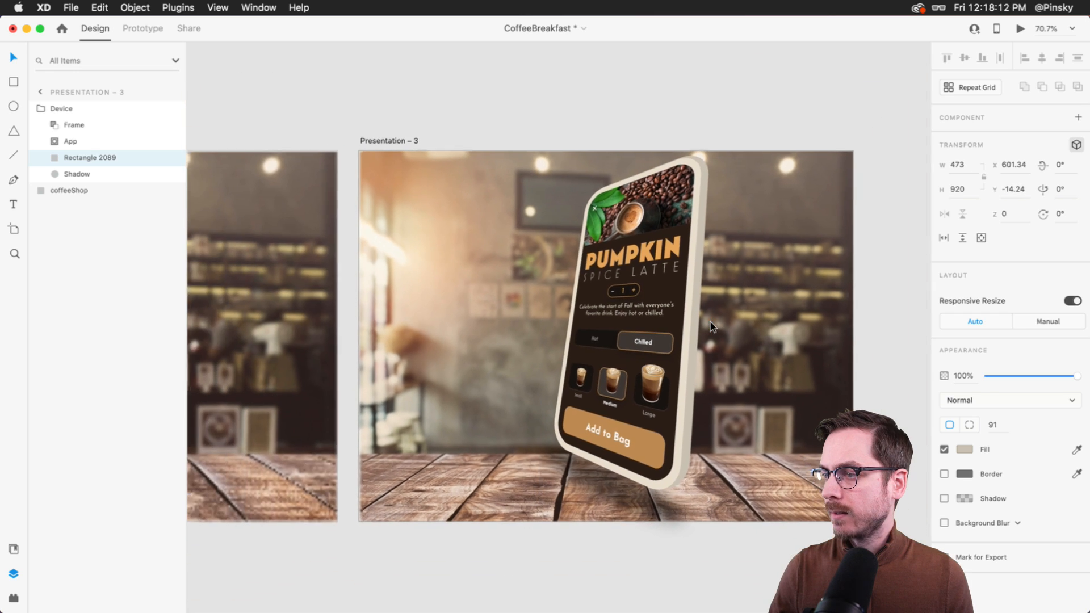
pyautogui.moveTo(677, 183); pyautogui.dragTo(679, 186)
pyautogui.press('Escape')
pyautogui.moveTo(651, 242); pyautogui.dragTo(635, 247)
# Preview the prototype animation from the Presentation artboard through to Presentation – 3, and close the preview.
pyautogui.hscroll(5, 635, 245)
pyautogui.hscroll(-3, 488, 187)
pyautogui.click(335, 130)
pyautogui.click(142, 28)
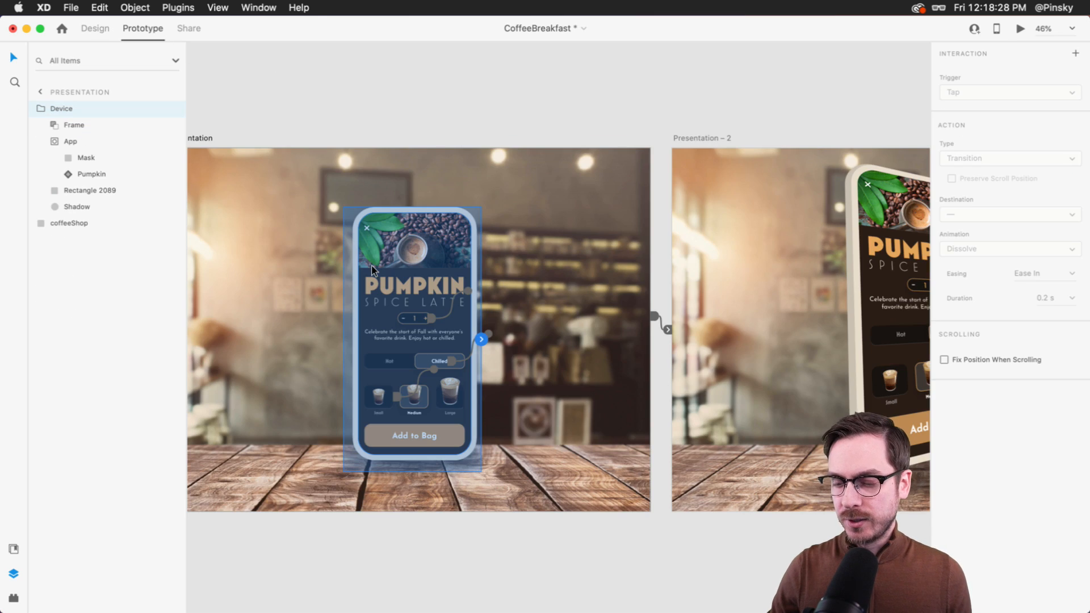
pyautogui.press('super+Return')
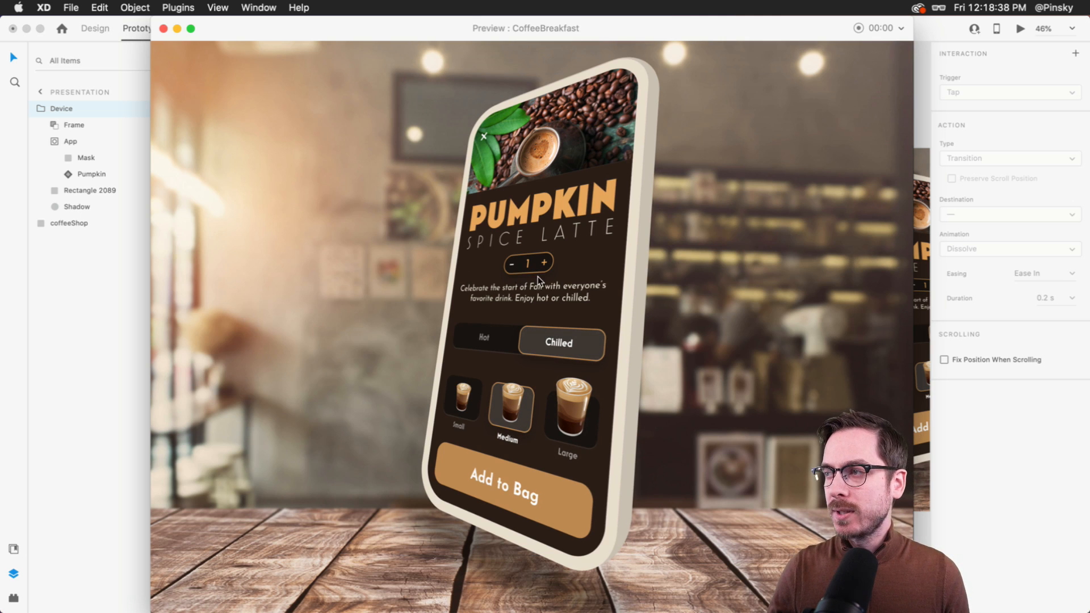
pyautogui.press('super+w')
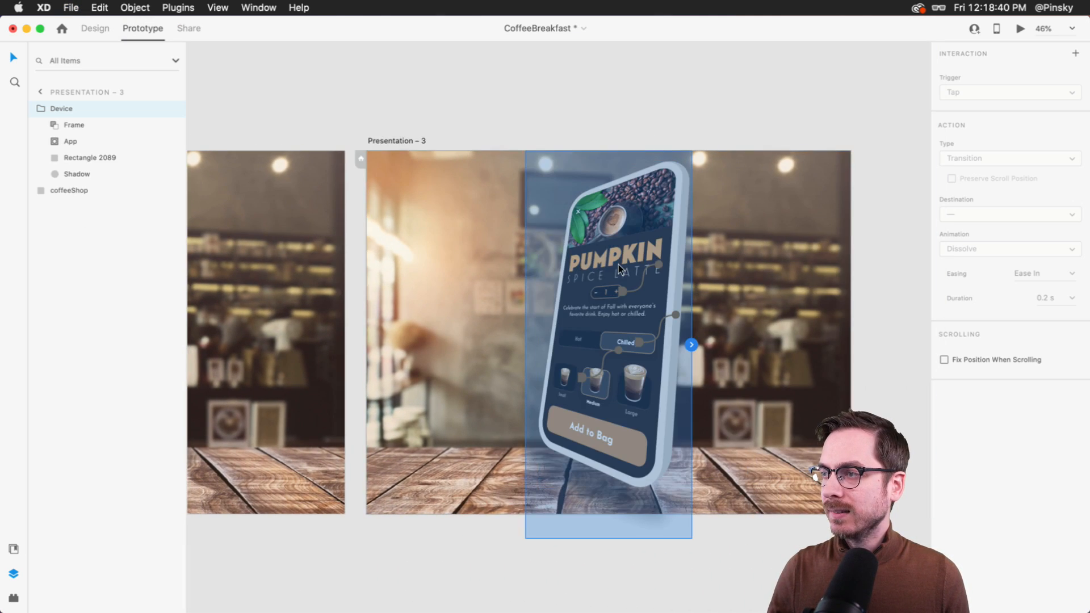
# Narrow the side rectangle of the Device group on Presentation – 3 slightly by moving its left edge inward.
pyautogui.click(71, 173)
pyautogui.click(74, 158)
pyautogui.scroll(1, 627, 271)
pyautogui.scroll(5, 627, 270)
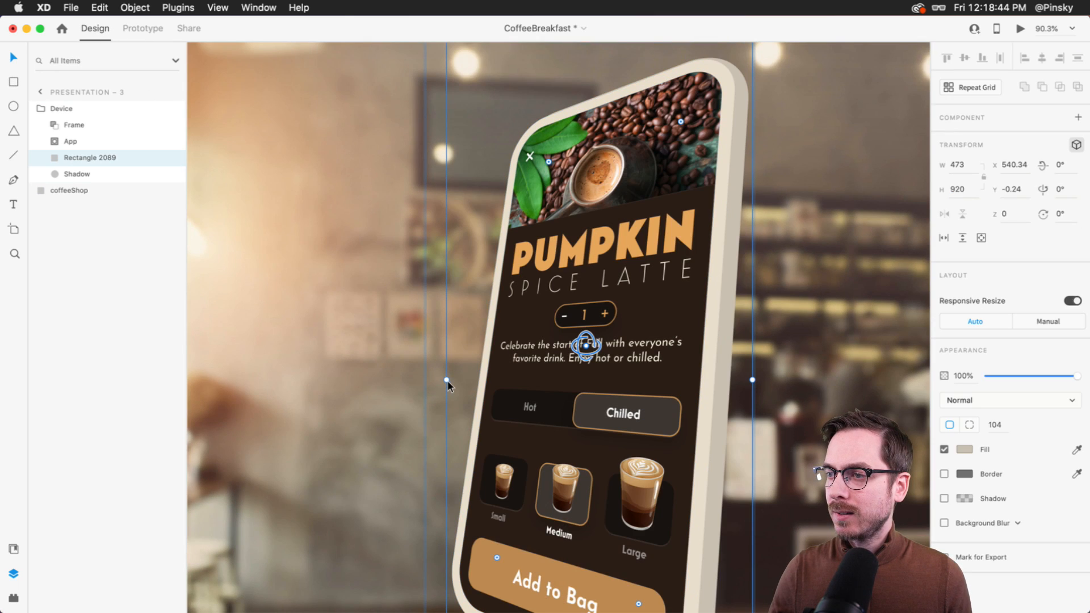
pyautogui.moveTo(447, 382)
pyautogui.mouseDown()
pyautogui.moveTo(457, 381)
pyautogui.moveTo(438, 379)
pyautogui.moveTo(454, 381)
pyautogui.mouseUp()
# Replay the prototype from Presentation – 2 to check the adjusted phone on Presentation – 3, and close the preview.
pyautogui.scroll(-5, 454, 380)
pyautogui.click(307, 374)
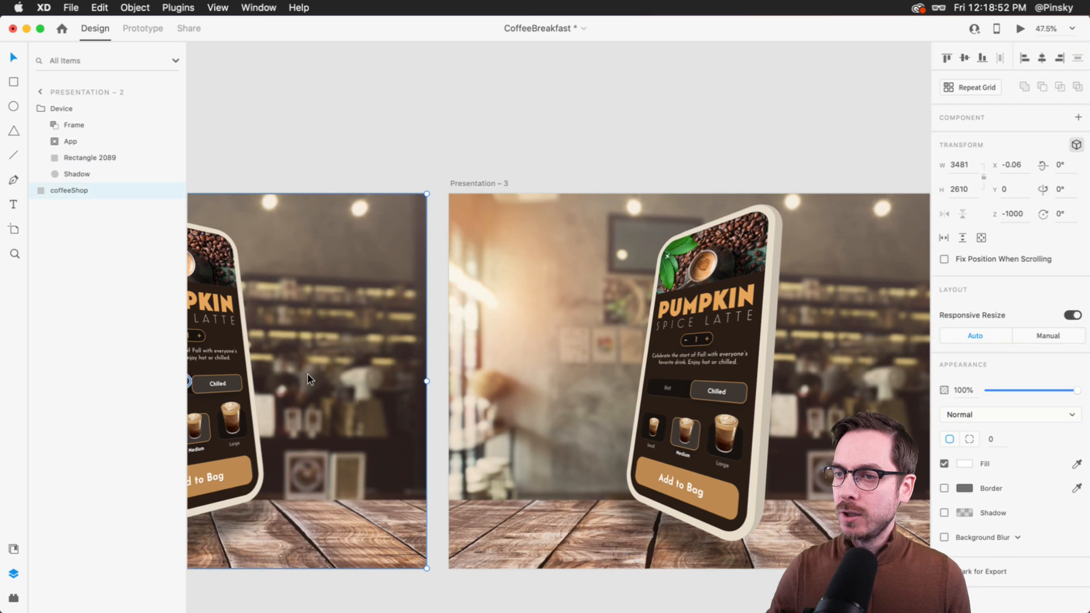
pyautogui.press('super+Return')
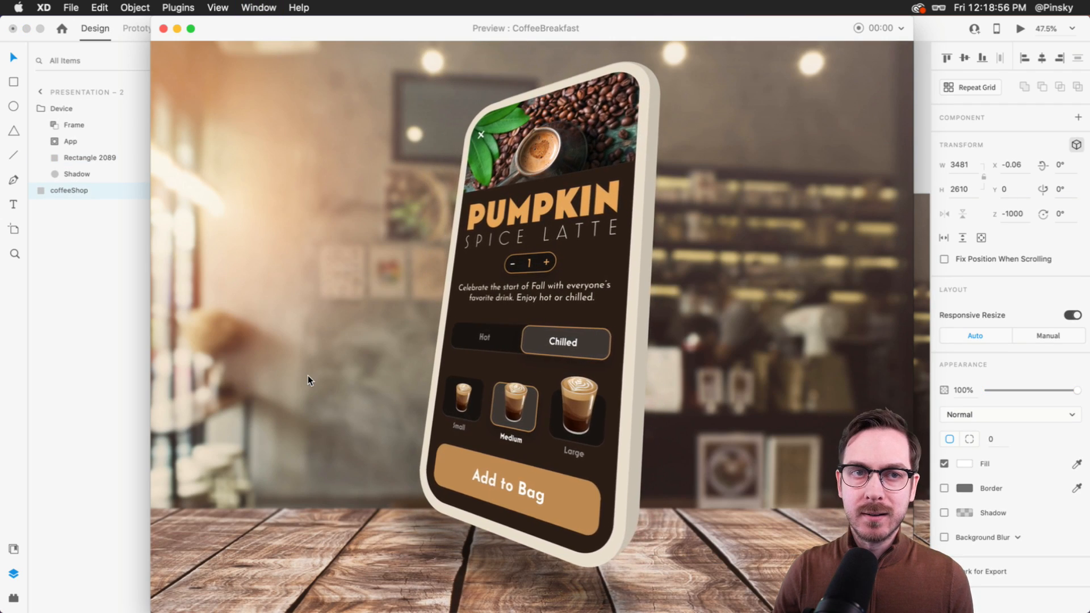
pyautogui.press('super+w')
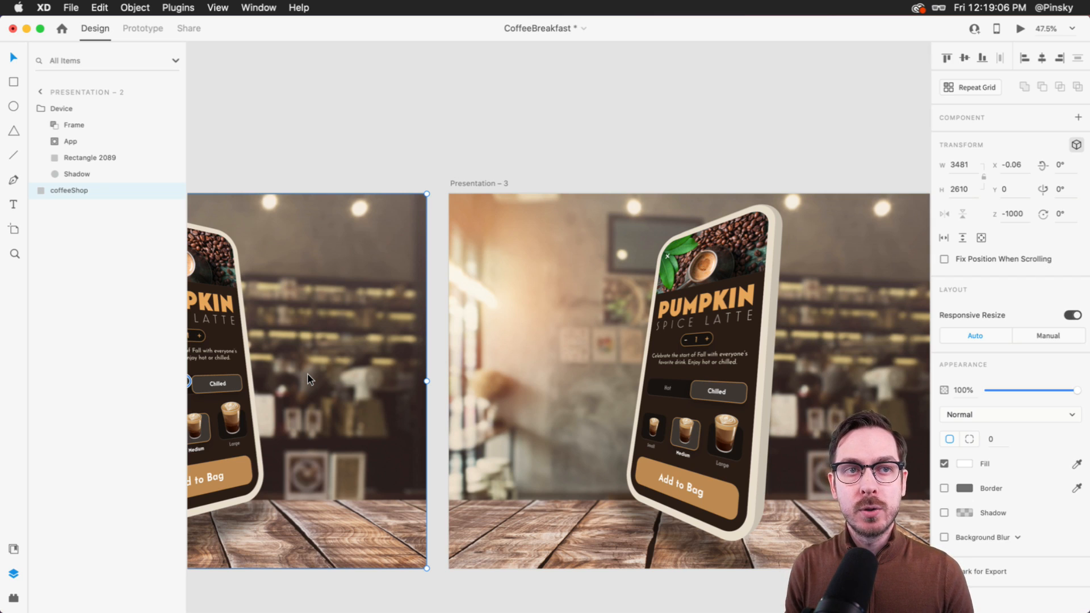
# Find the Front and Back card artboards, preview the card on the Front artboard, and close the preview.
pyautogui.scroll(-5, 380, 336)
pyautogui.scroll(-12, 381, 336)
pyautogui.hscroll(-7, 380, 336)
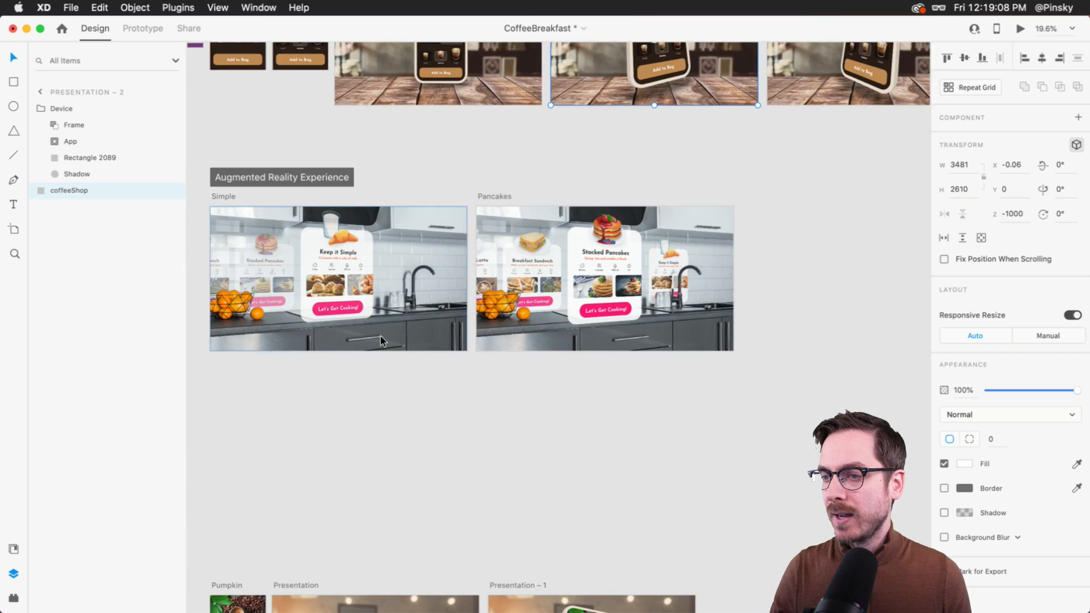
pyautogui.scroll(-10, 380, 336)
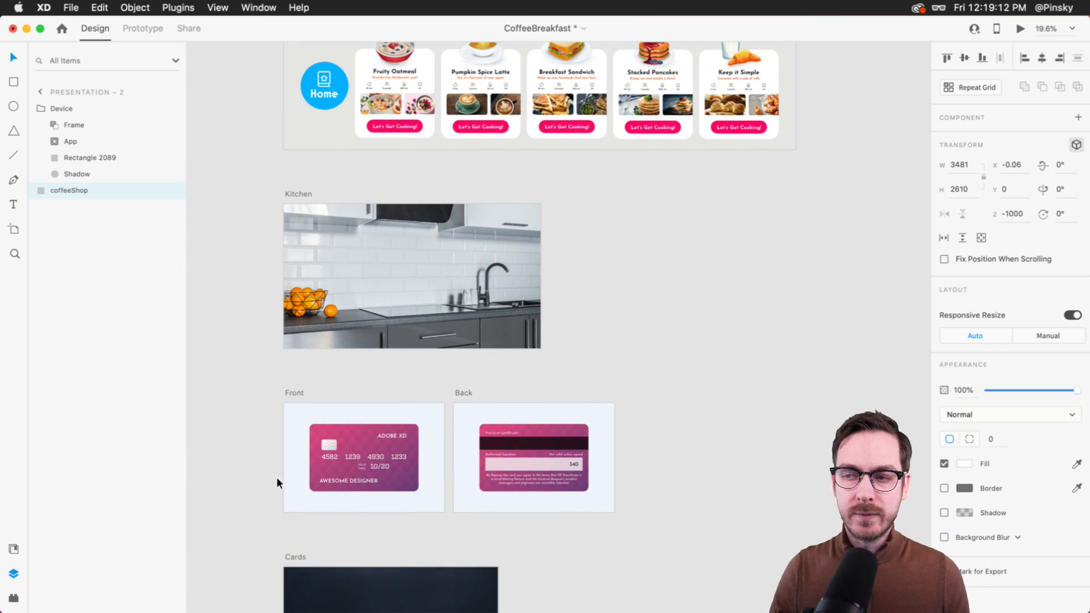
pyautogui.click(597, 392)
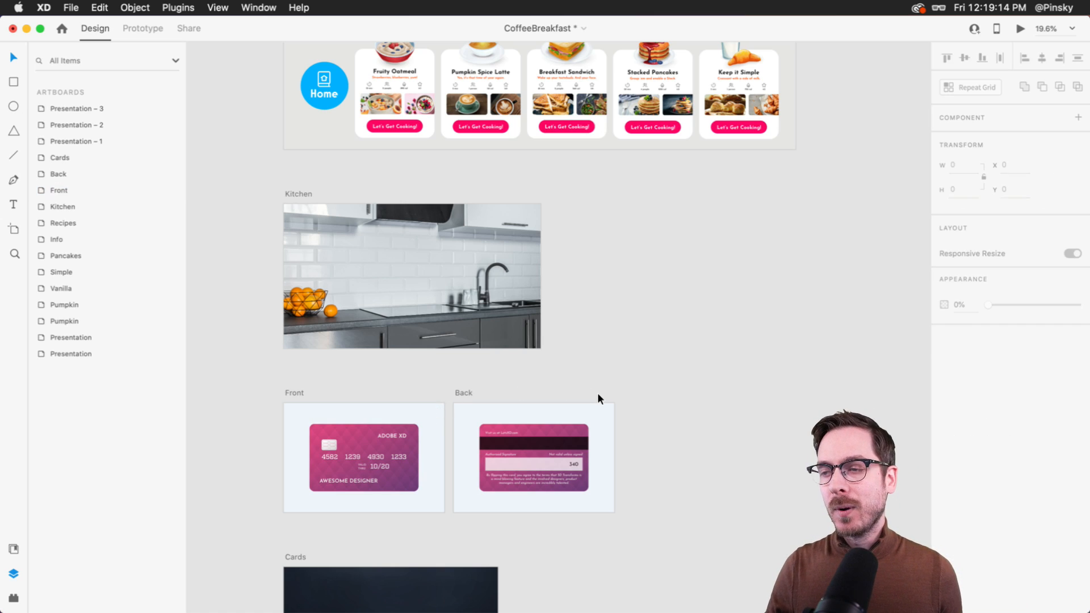
pyautogui.scroll(5, 302, 402)
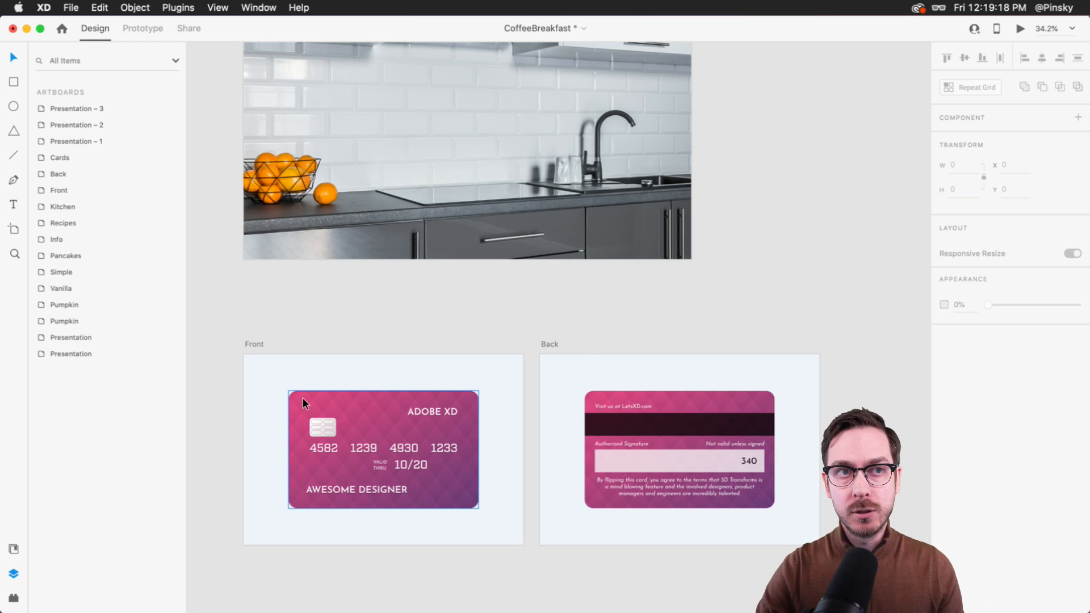
pyautogui.click(335, 400)
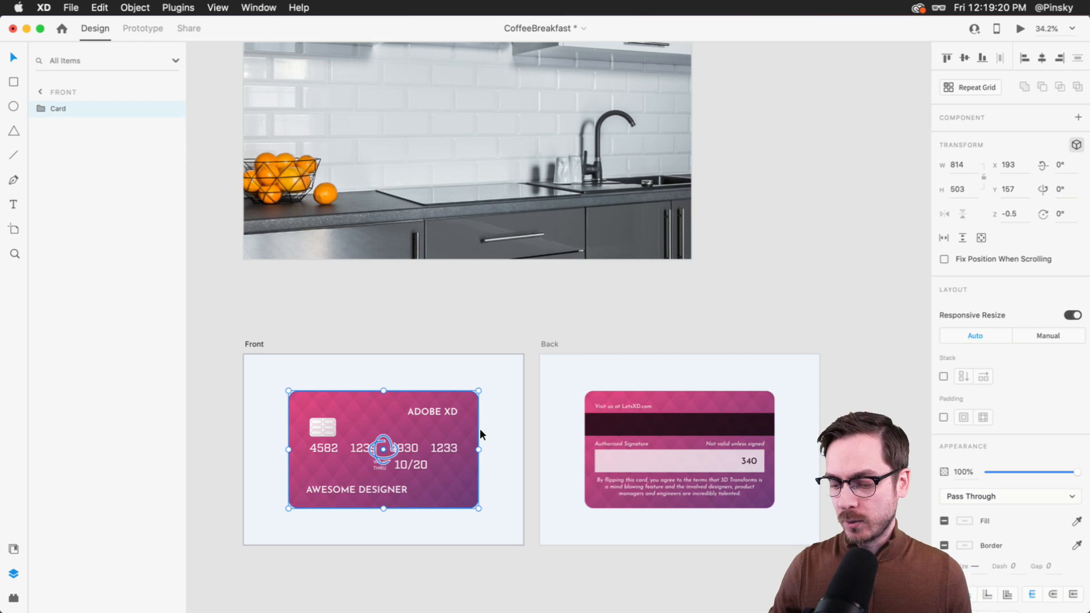
pyautogui.press('super+Return')
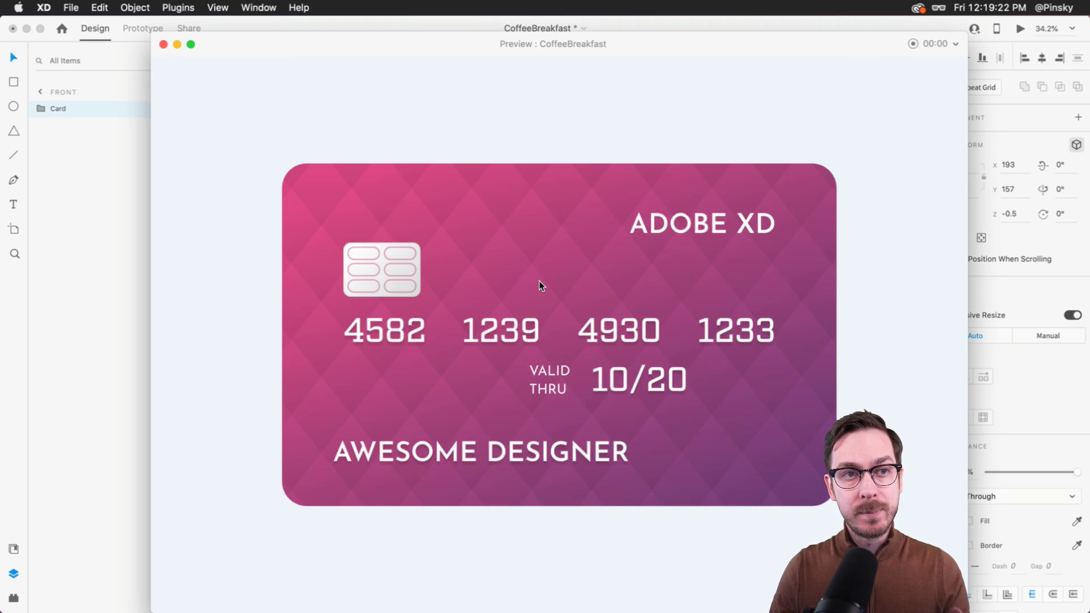
pyautogui.press('super+w')
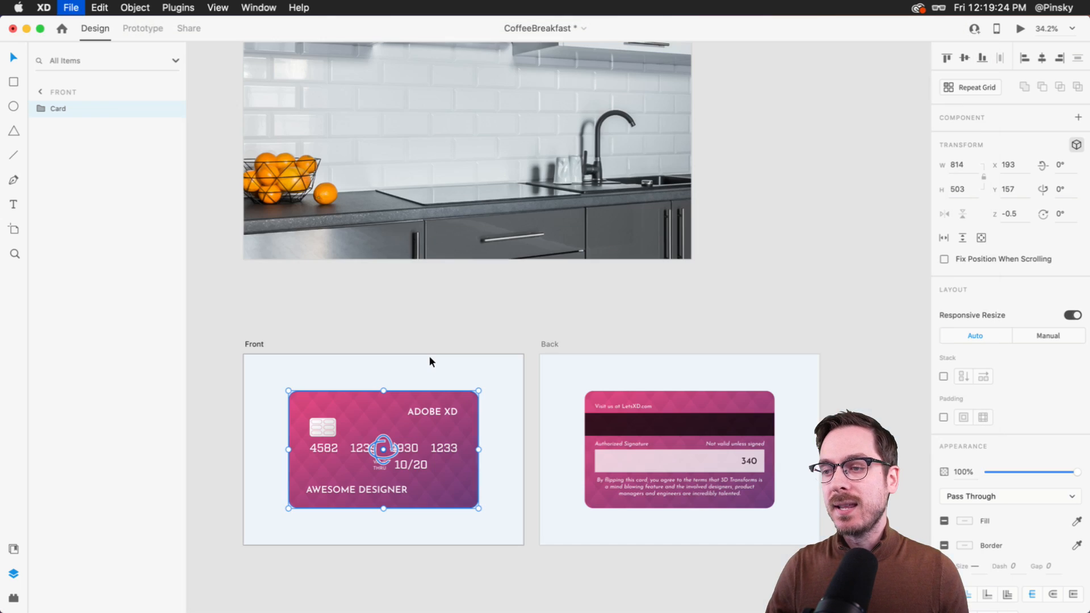
# Set the Z depth of the Front group inside the Front artboard's card to 1.
pyautogui.scroll(-2, 380, 342)
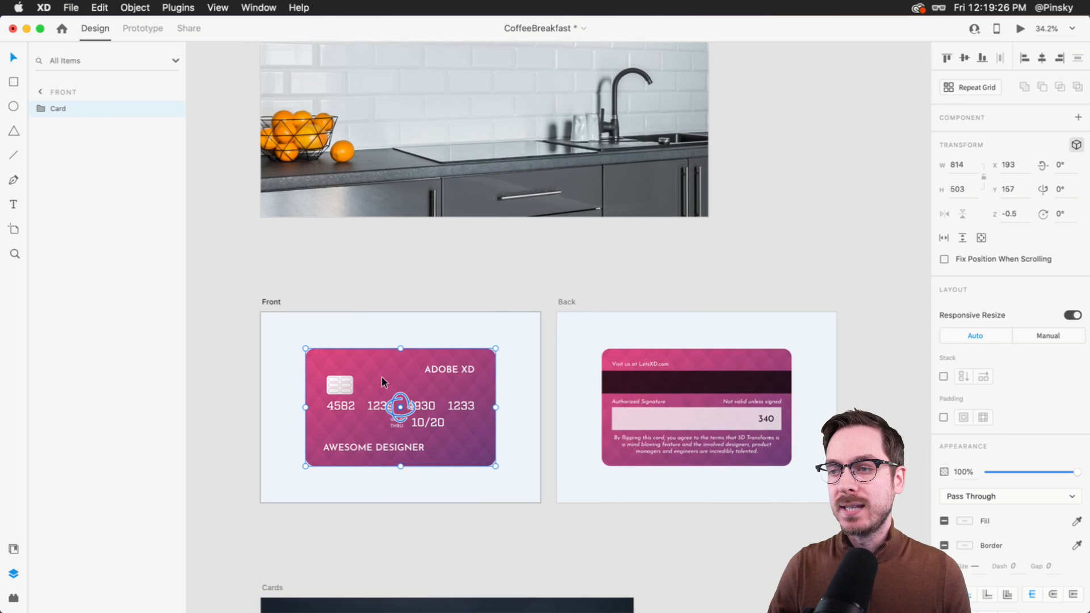
pyautogui.click(131, 32)
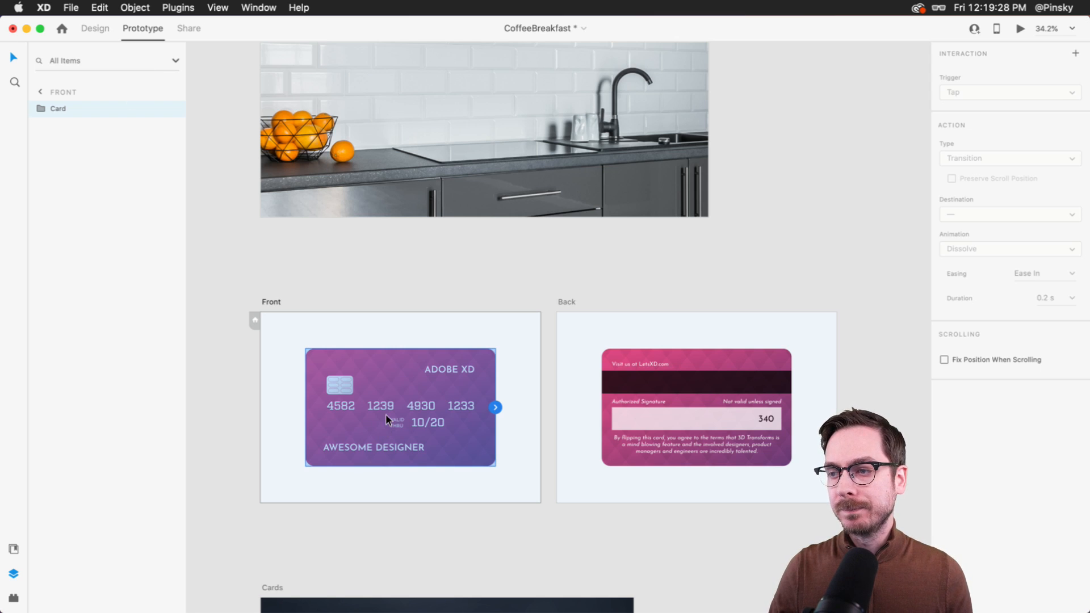
pyautogui.press('super+1')
pyautogui.scroll(5, 351, 417)
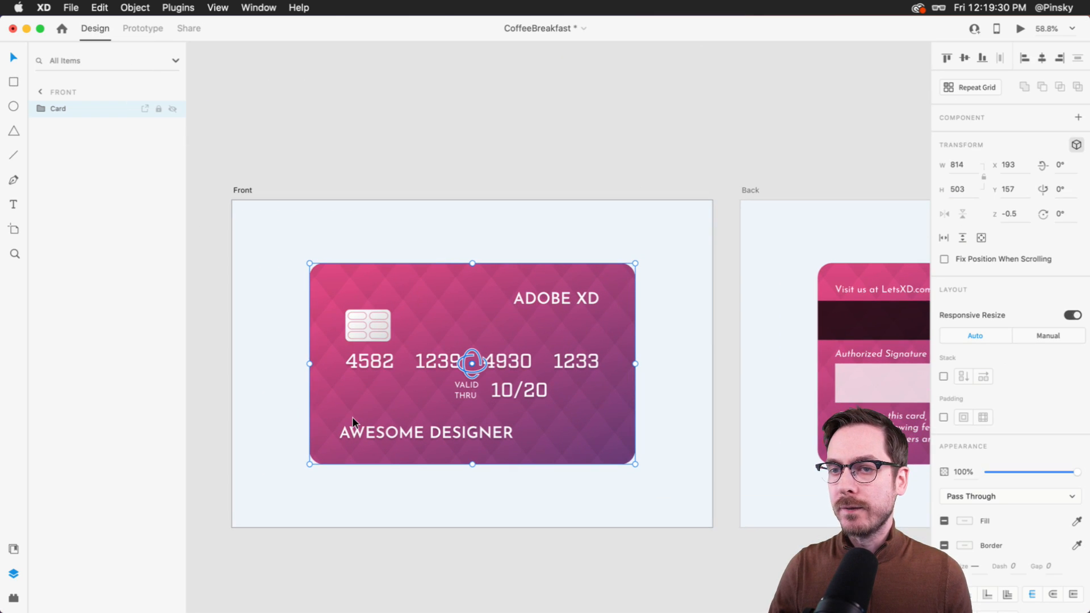
pyautogui.doubleClick(417, 350)
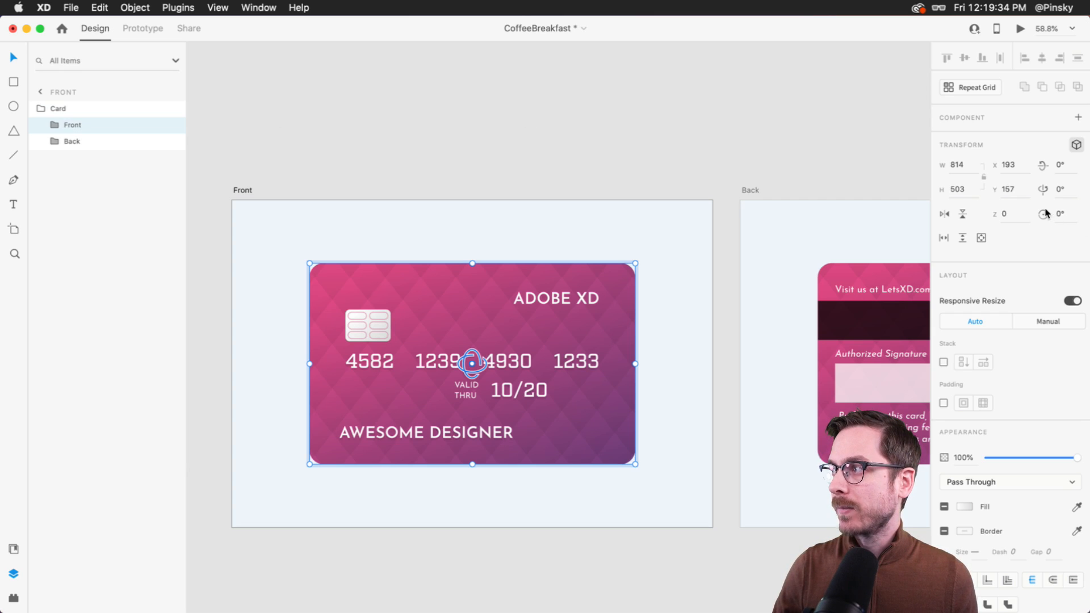
pyautogui.click(1019, 214)
pyautogui.write('1')
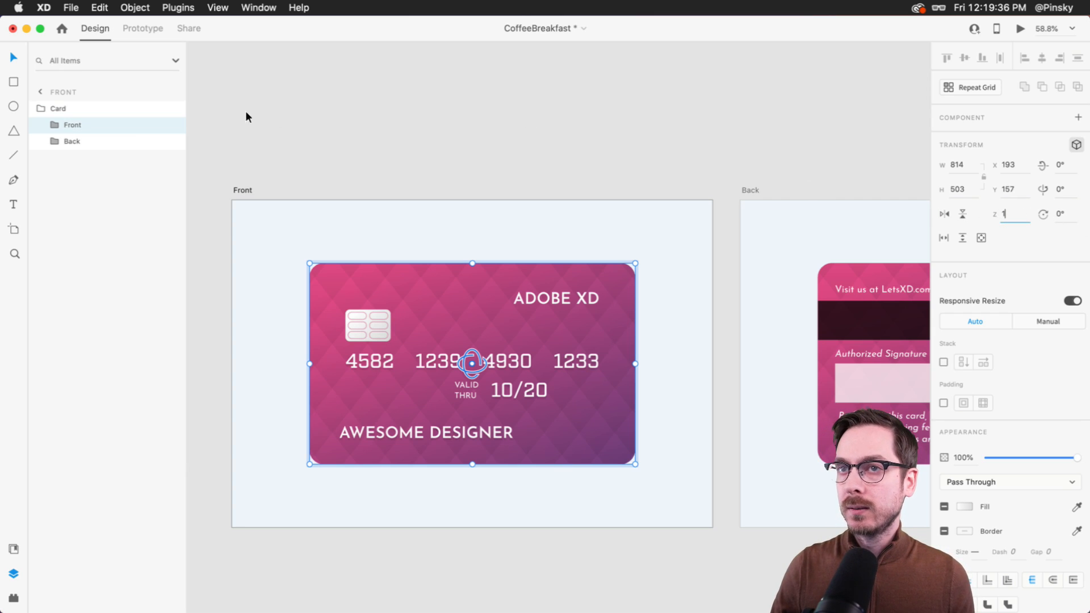
# Check the Z depth of the Back group inside the Front artboard's card.
pyautogui.click(59, 142)
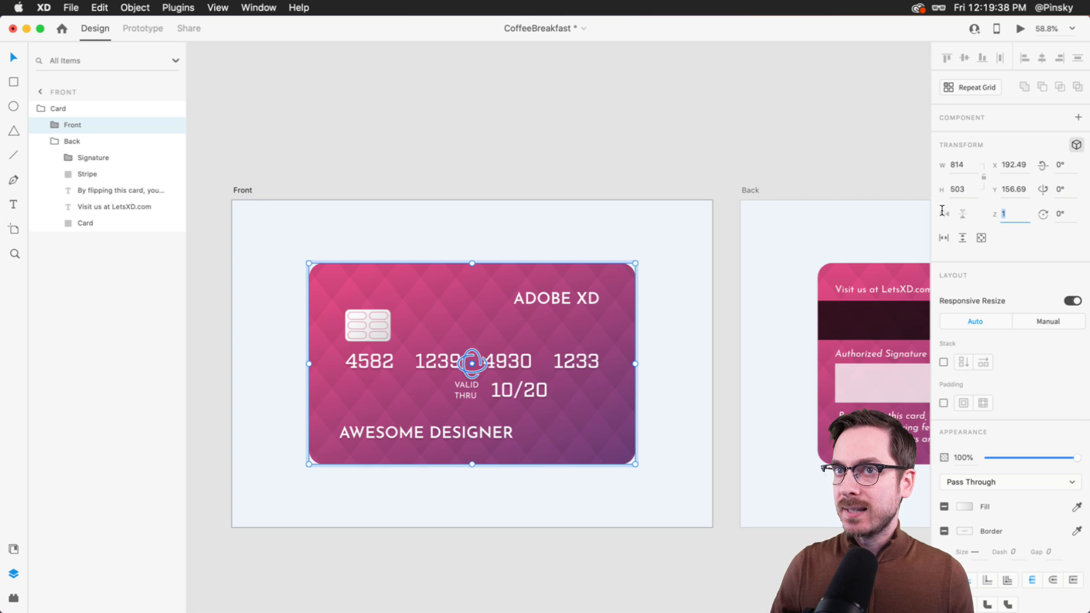
pyautogui.click(113, 141)
pyautogui.click(1021, 223)
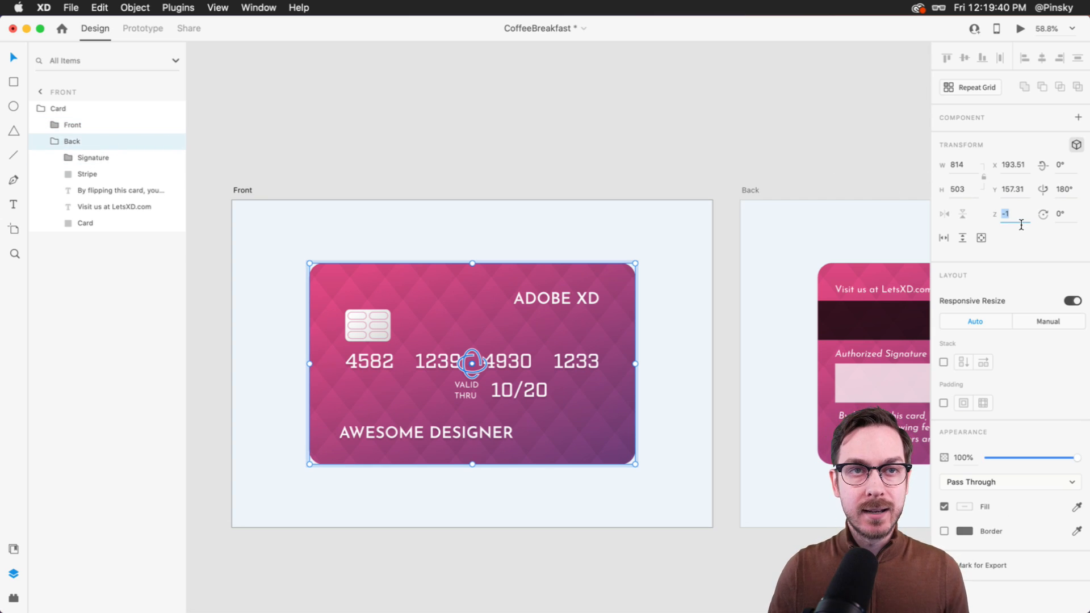
# Inspect the 3D transform values of the Back artboard's Card group and its nested Front group.
pyautogui.hscroll(5, 681, 250)
pyautogui.click(710, 290)
pyautogui.hscroll(5, 568, 255)
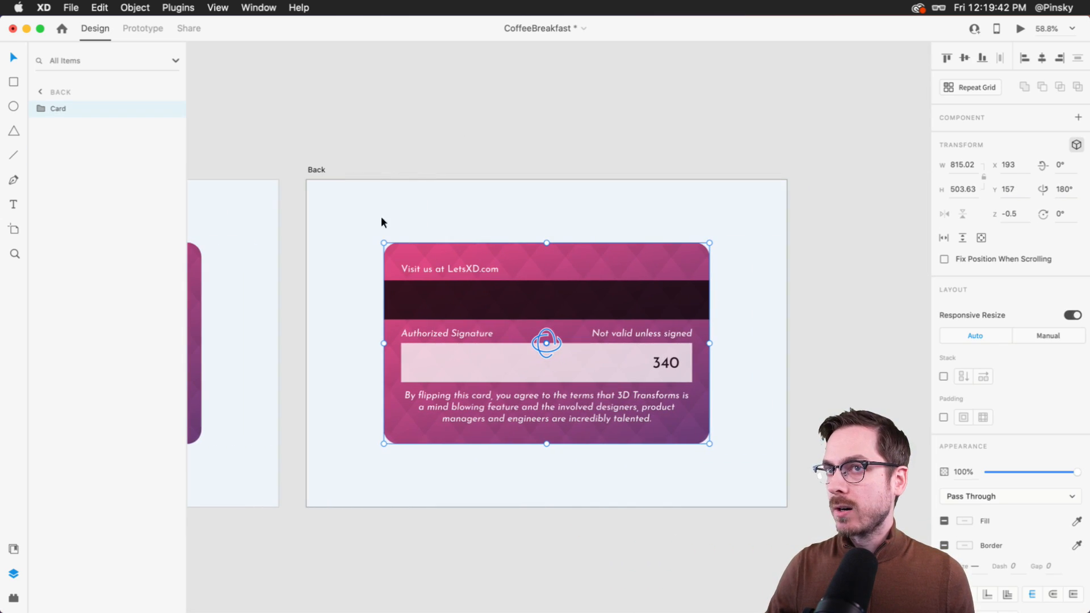
pyautogui.click(41, 109)
pyautogui.click(69, 124)
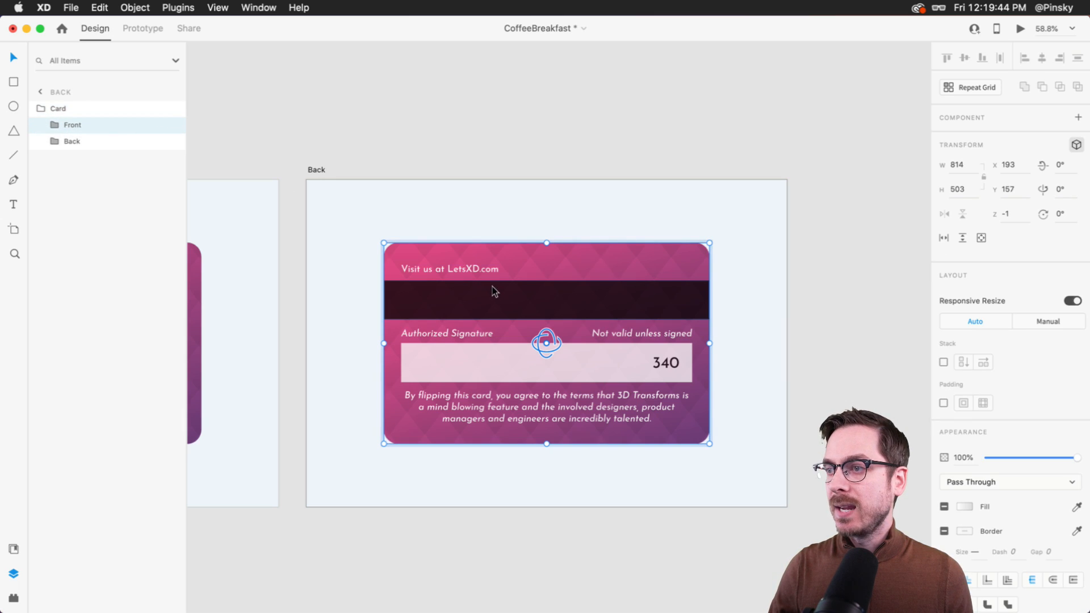
pyautogui.click(56, 109)
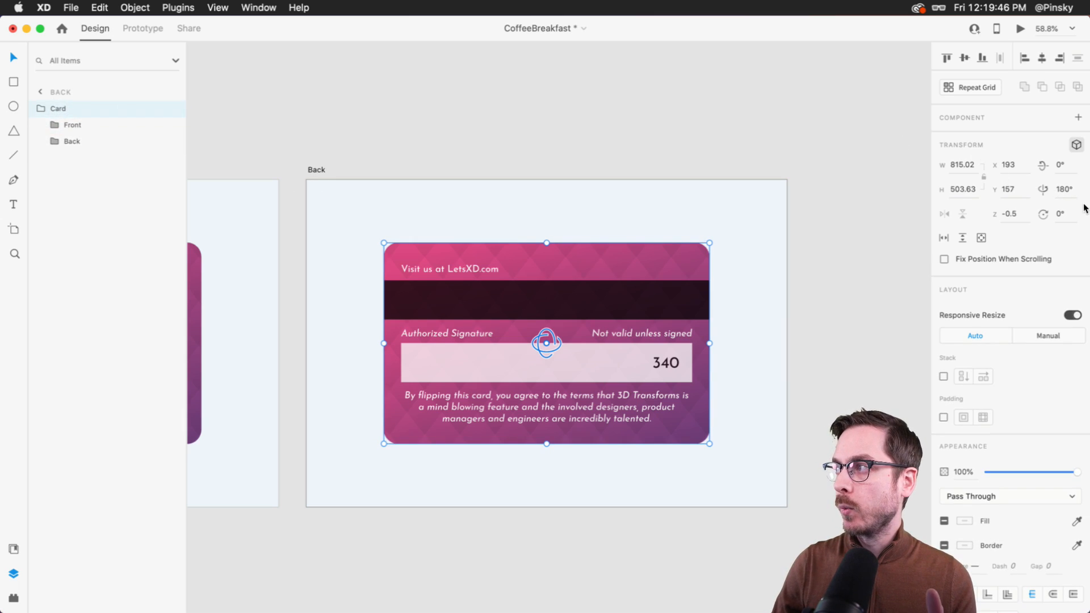
pyautogui.click(90, 126)
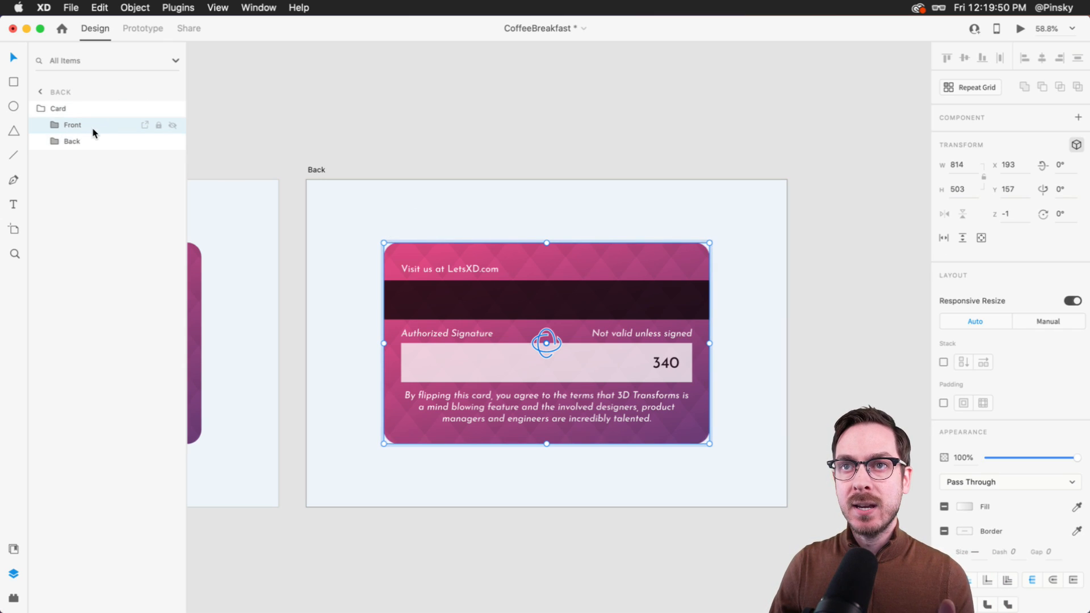
# Set the Z depth of the Back group inside the Back artboard's card to 1.
pyautogui.click(80, 142)
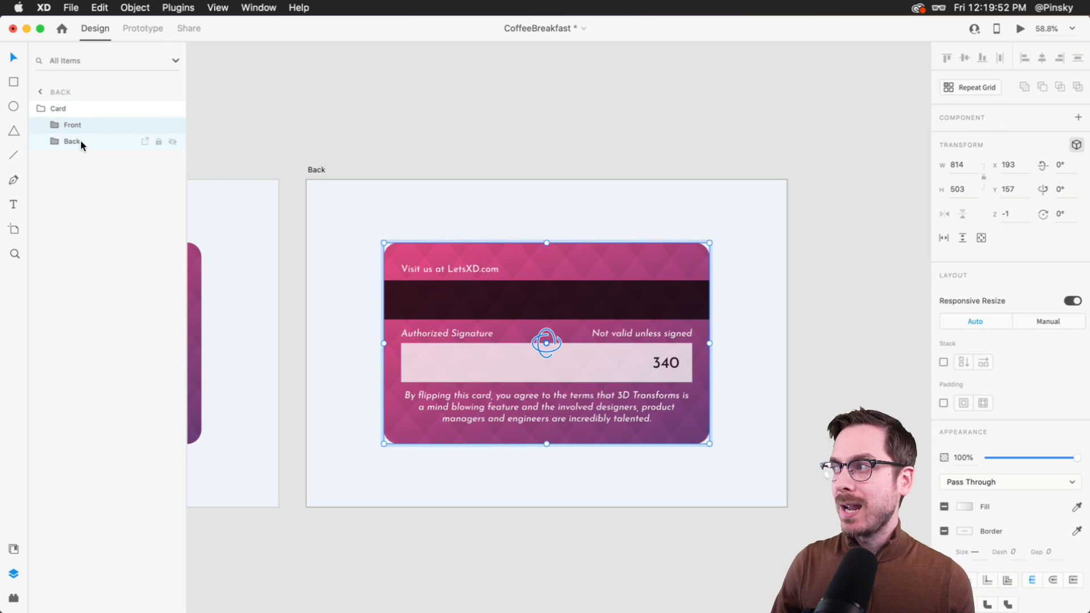
pyautogui.click(1016, 216)
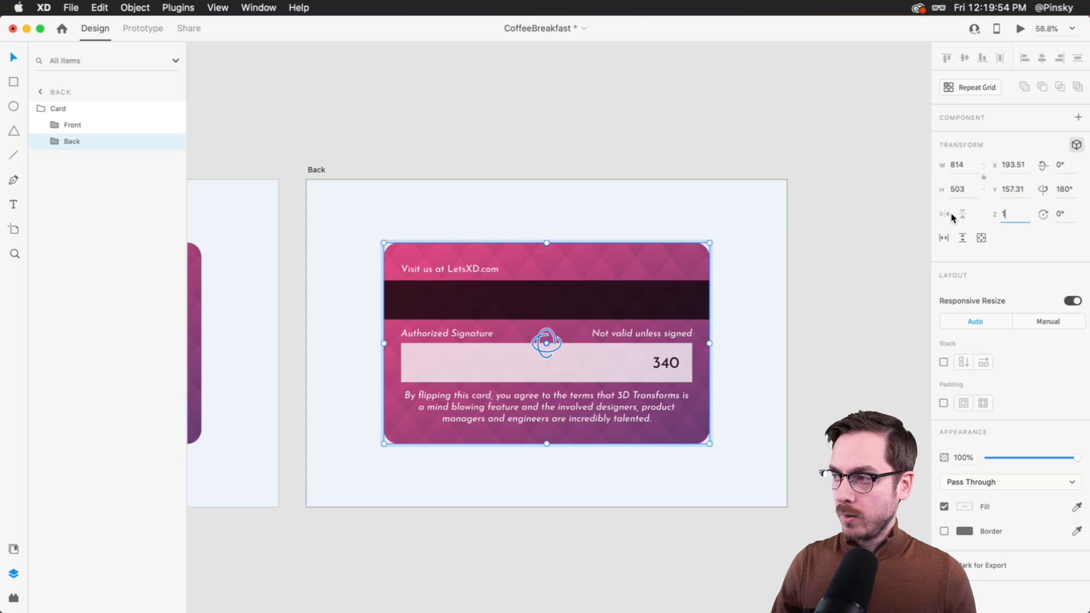
pyautogui.write('1')
pyautogui.press('Return')
# Link the Front artboard's card to the Back artboard with a tap-triggered Auto-Animate using Snap easing and a 0.6 s duration.
pyautogui.hscroll(-10, 483, 294)
pyautogui.hscroll(3, 482, 294)
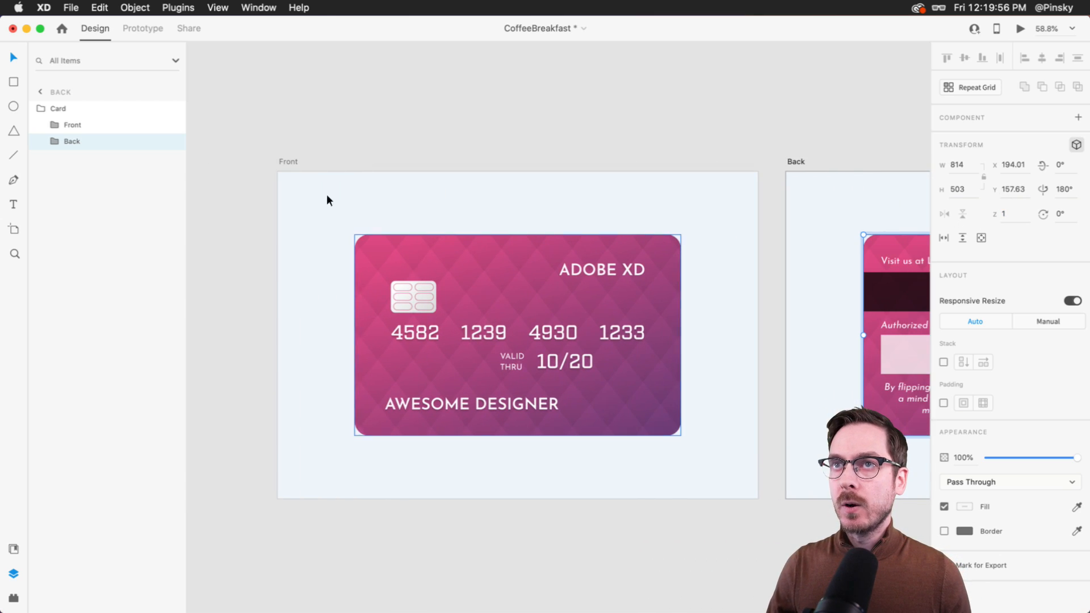
pyautogui.click(142, 29)
pyautogui.click(673, 335)
pyautogui.moveTo(681, 335); pyautogui.dragTo(873, 294)
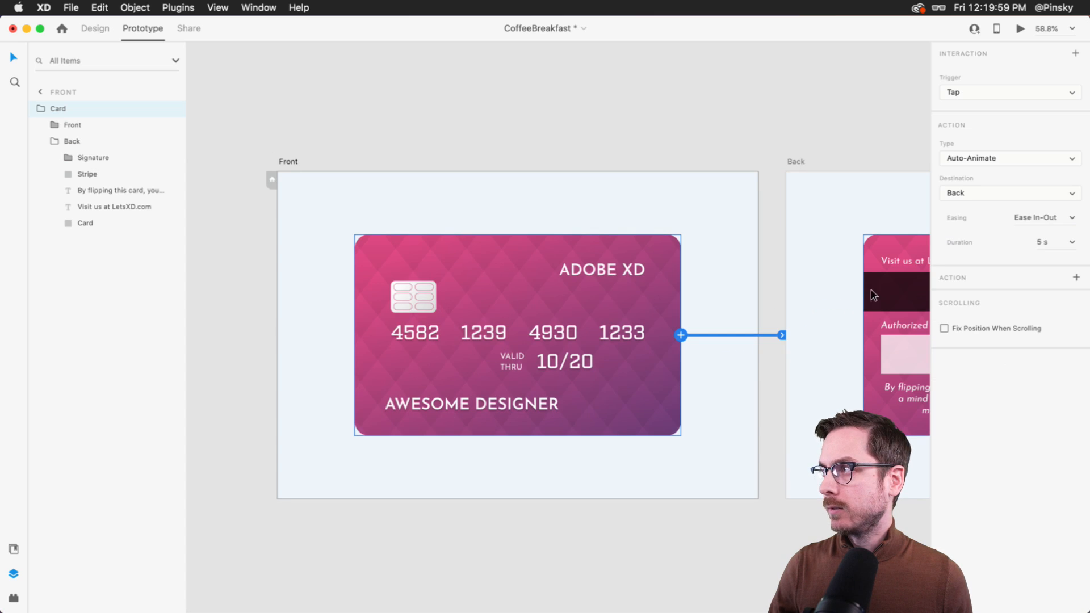
pyautogui.click(1072, 219)
pyautogui.click(1041, 278)
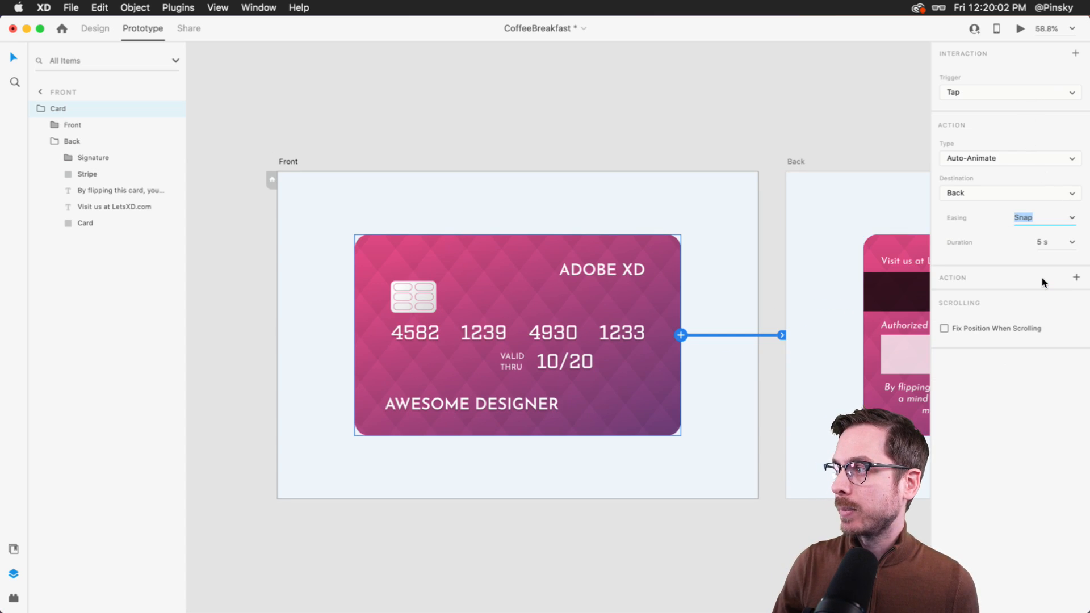
pyautogui.click(1071, 242)
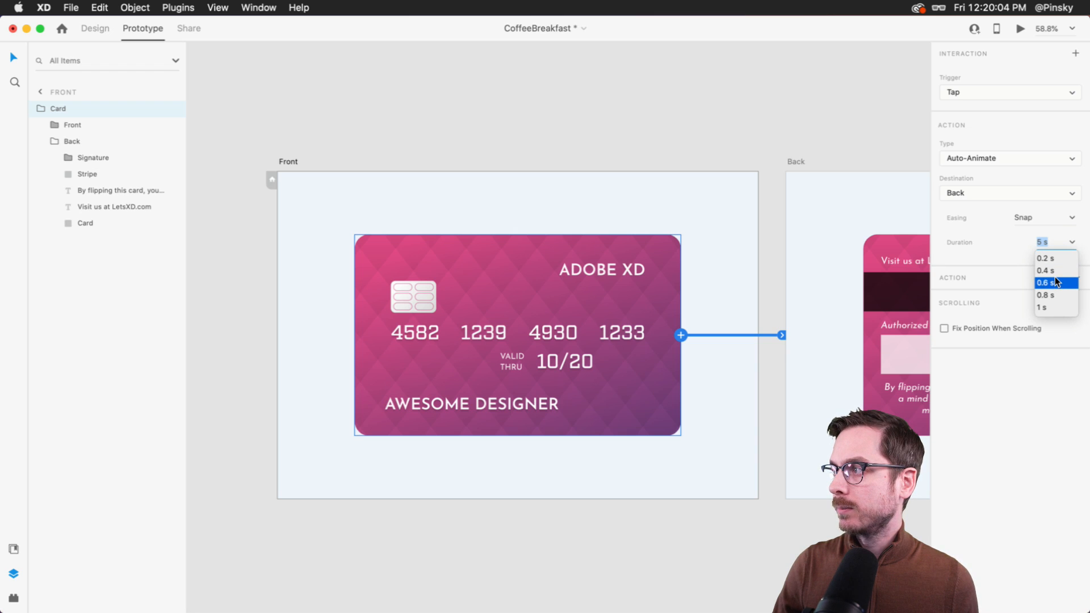
pyautogui.click(1054, 282)
# Preview the card flip from the Front to the Back artboard, and close the preview.
pyautogui.click(1020, 28)
pyautogui.click(609, 302)
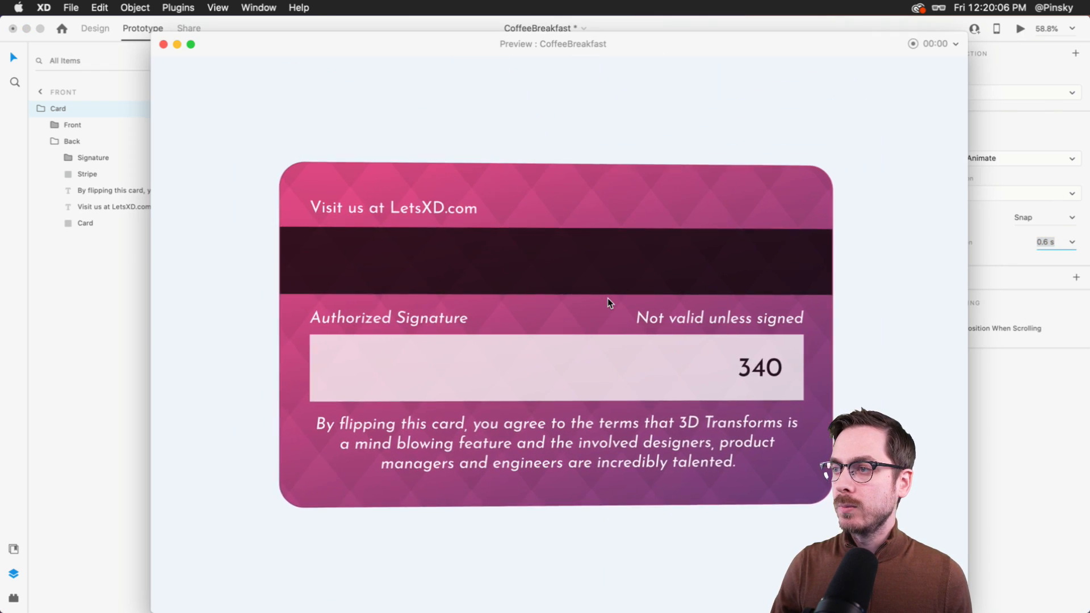
pyautogui.press('super+w')
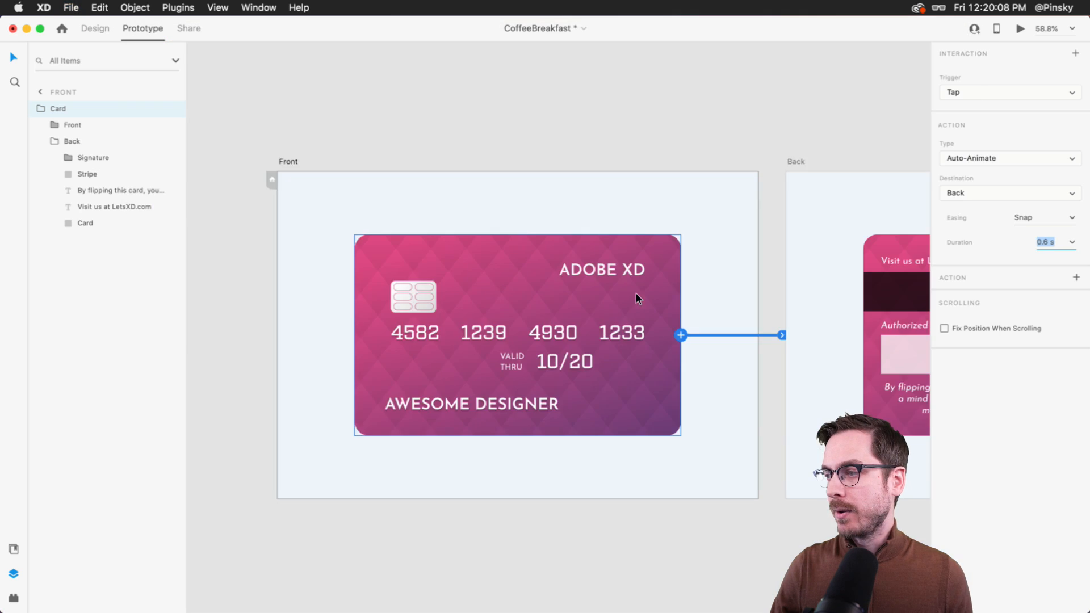
# Review the linked card artboards, return to the Presentation and Recipes artboards, and clear the selection.
pyautogui.hscroll(5, 635, 294)
pyautogui.hscroll(-1, 411, 290)
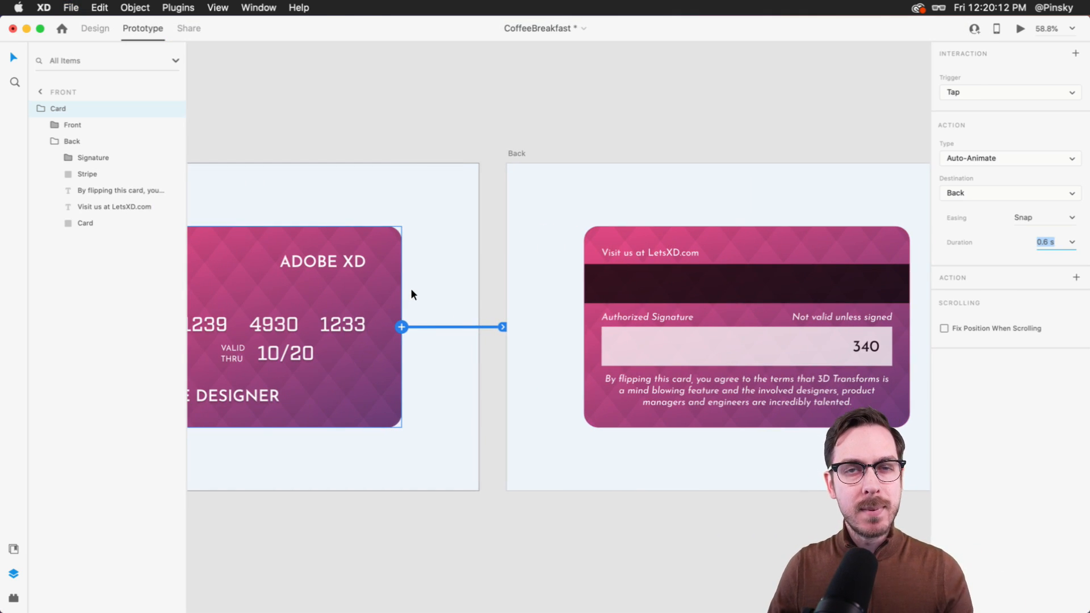
pyautogui.hscroll(-5, 411, 290)
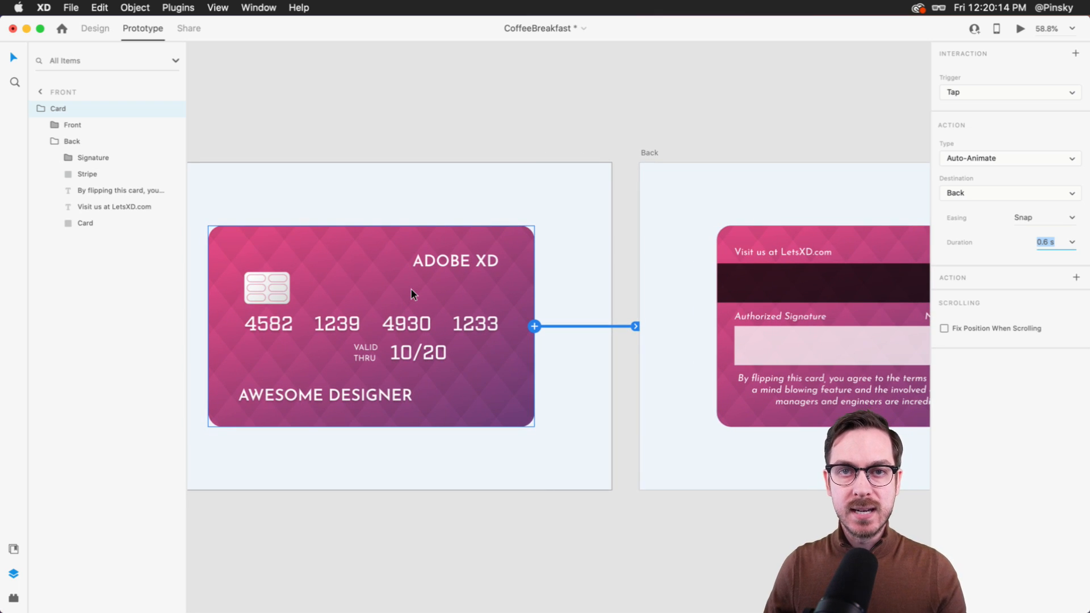
pyautogui.hscroll(-1, 411, 290)
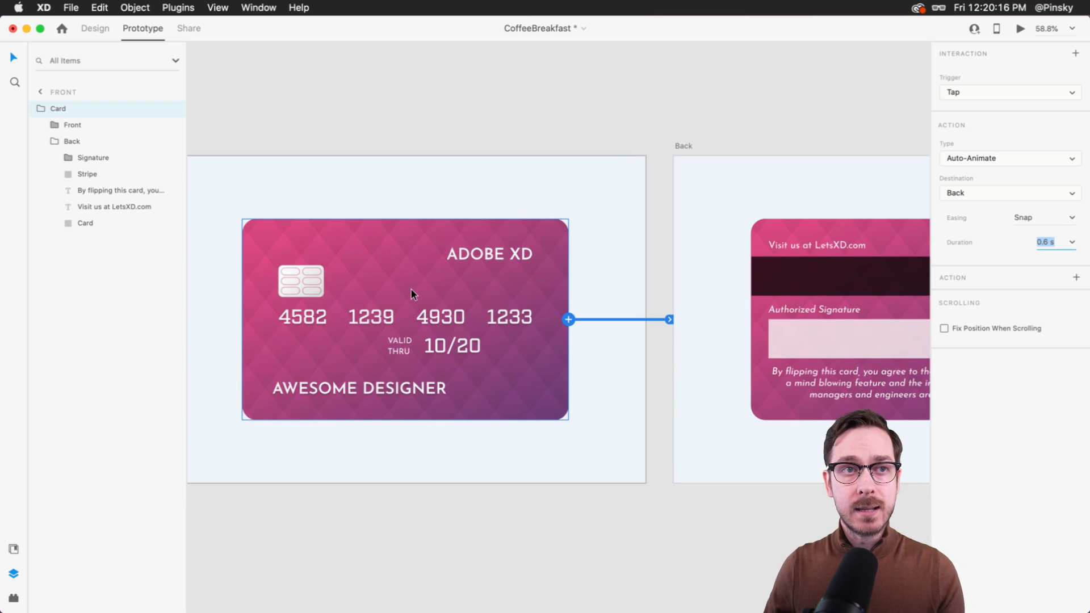
pyautogui.scroll(-5, 411, 289)
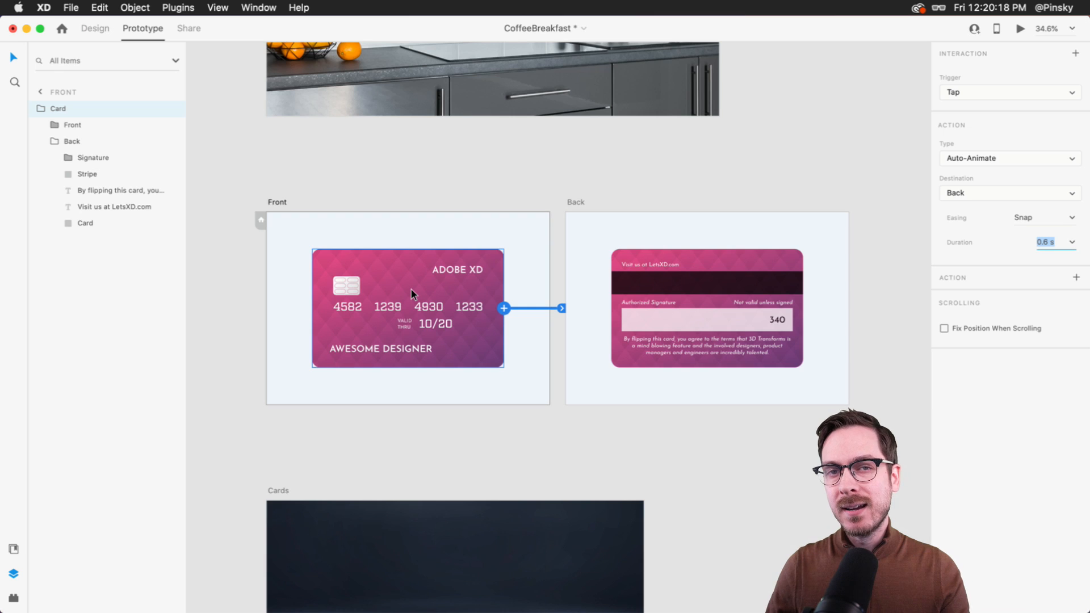
pyautogui.scroll(6, 411, 289)
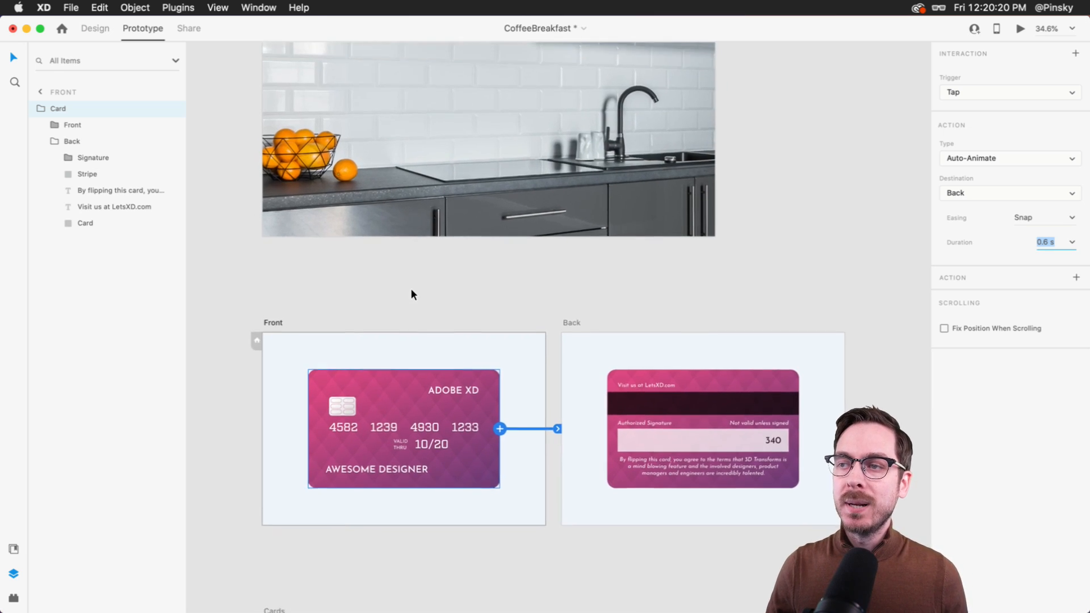
pyautogui.scroll(10, 411, 289)
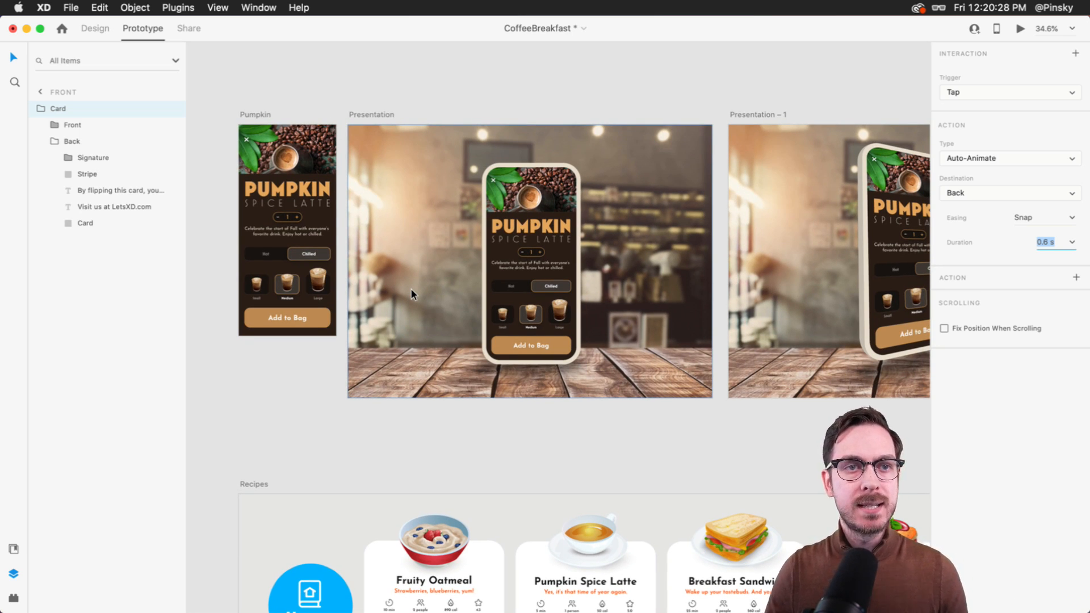
pyautogui.scroll(-2, 377, 302)
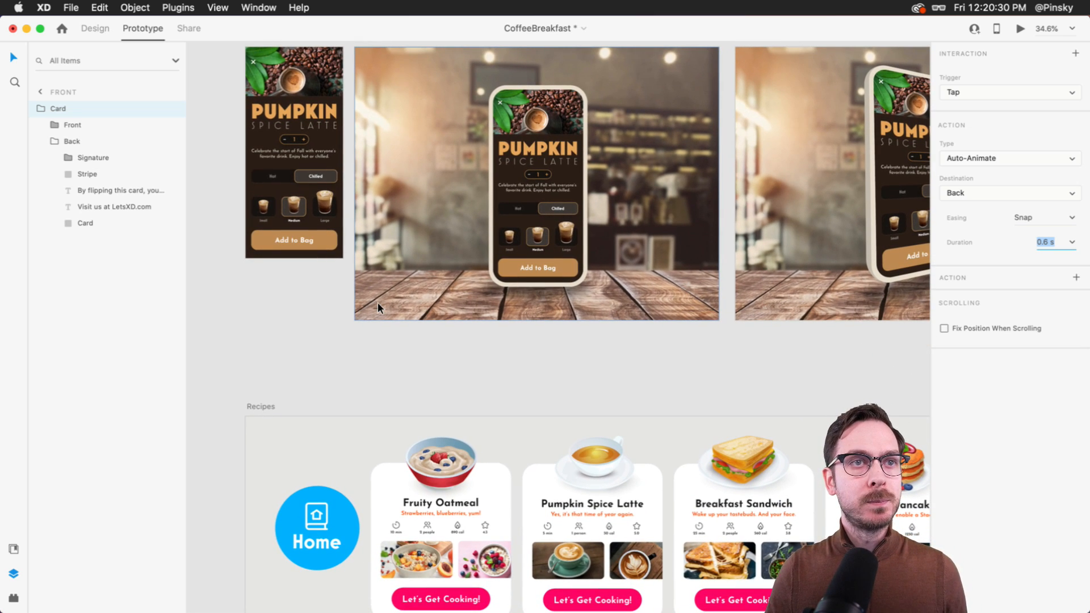
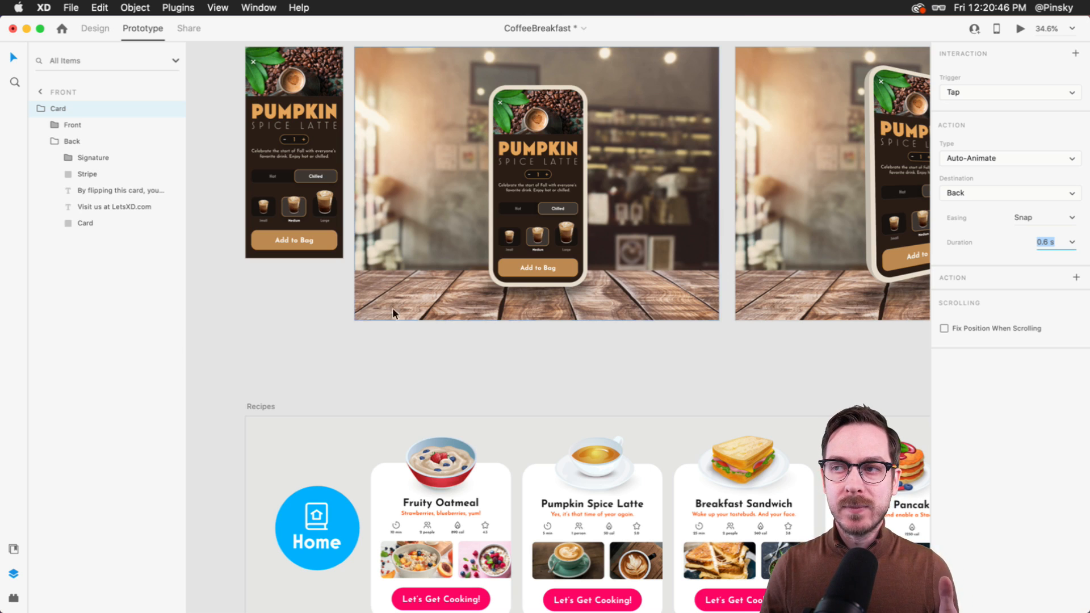
pyautogui.click(447, 356)
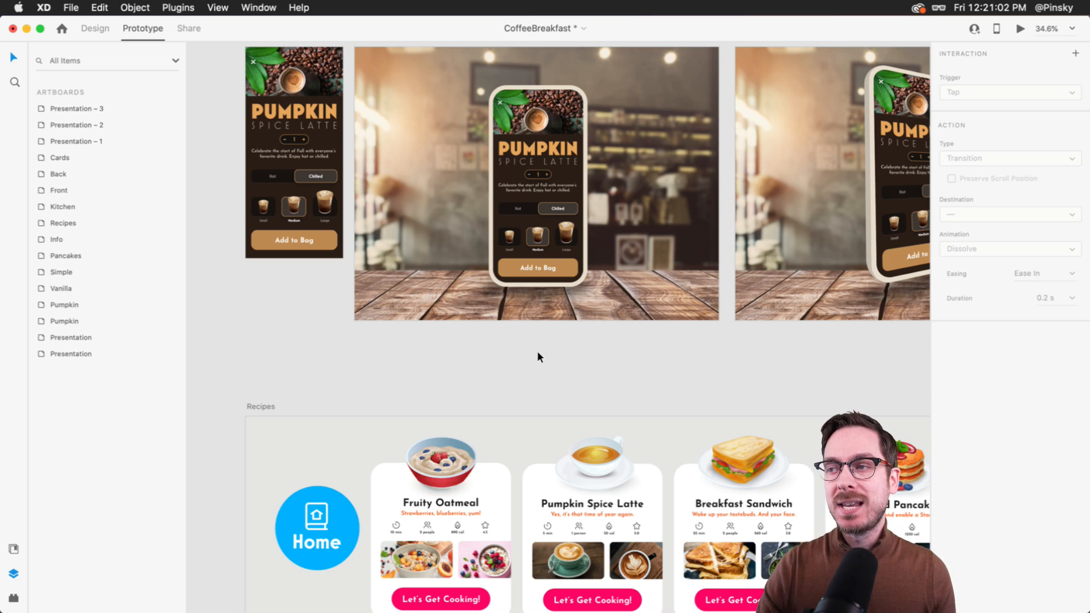
# Bring up the Recipes and Kitchen artboards and select the kitchen photo in Design mode.
pyautogui.scroll(2, 538, 356)
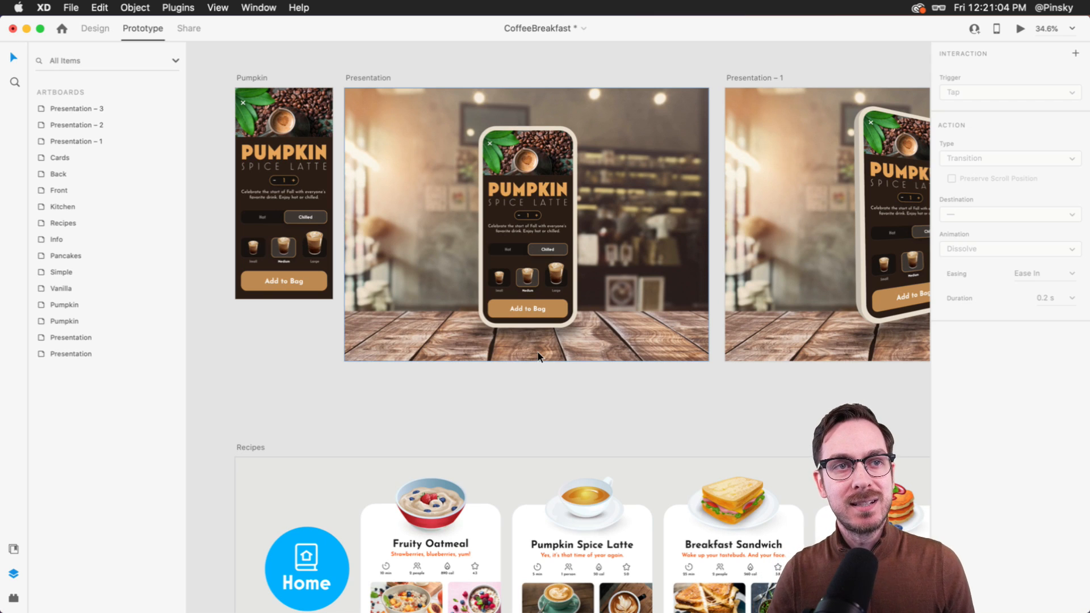
pyautogui.scroll(-10, 537, 352)
pyautogui.scroll(-3, 530, 358)
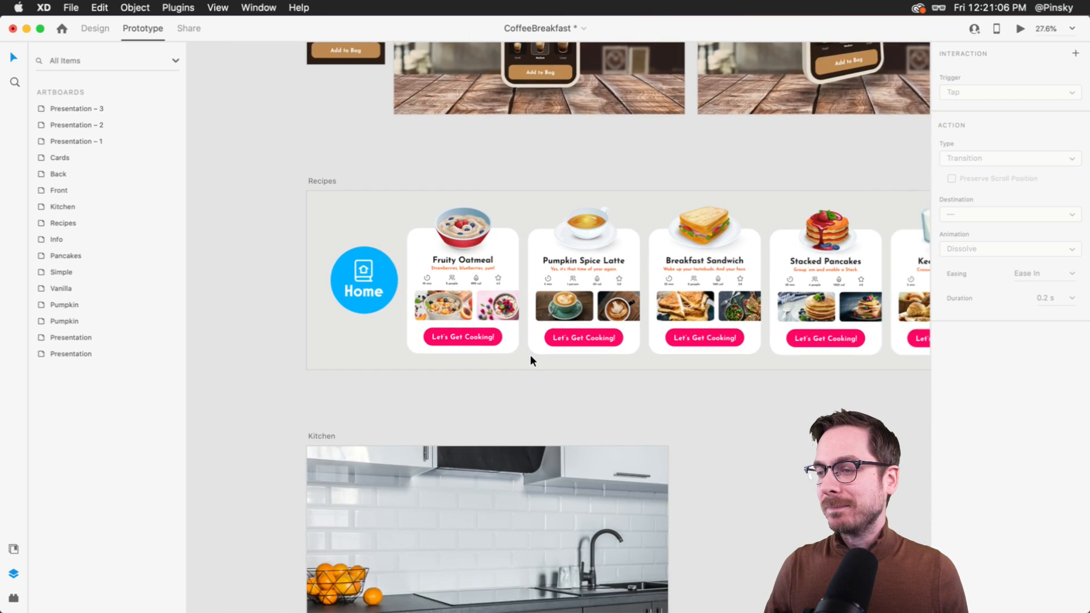
pyautogui.click(524, 361)
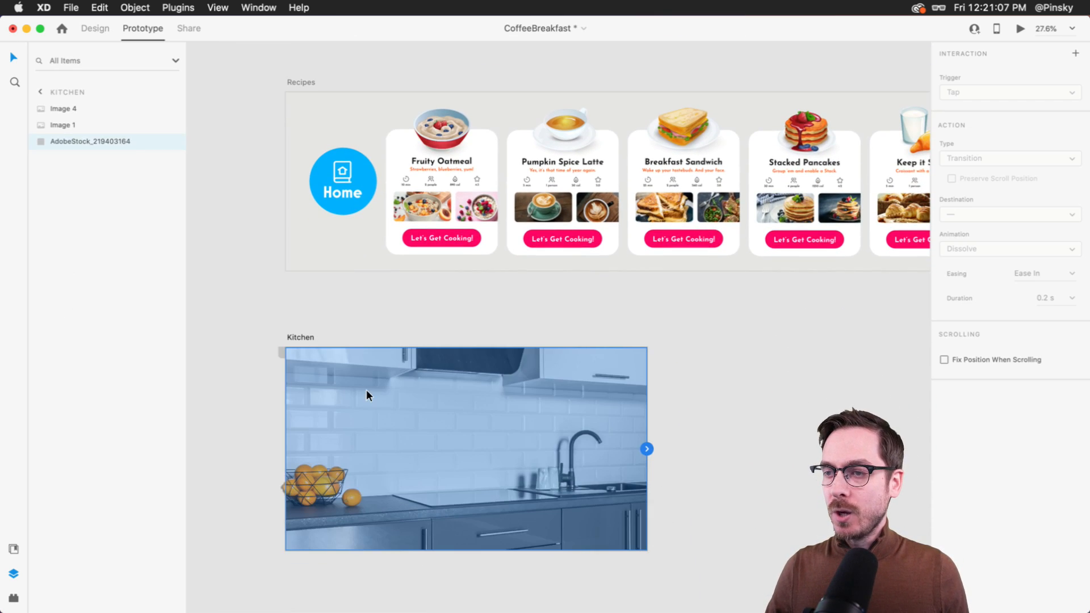
pyautogui.click(94, 30)
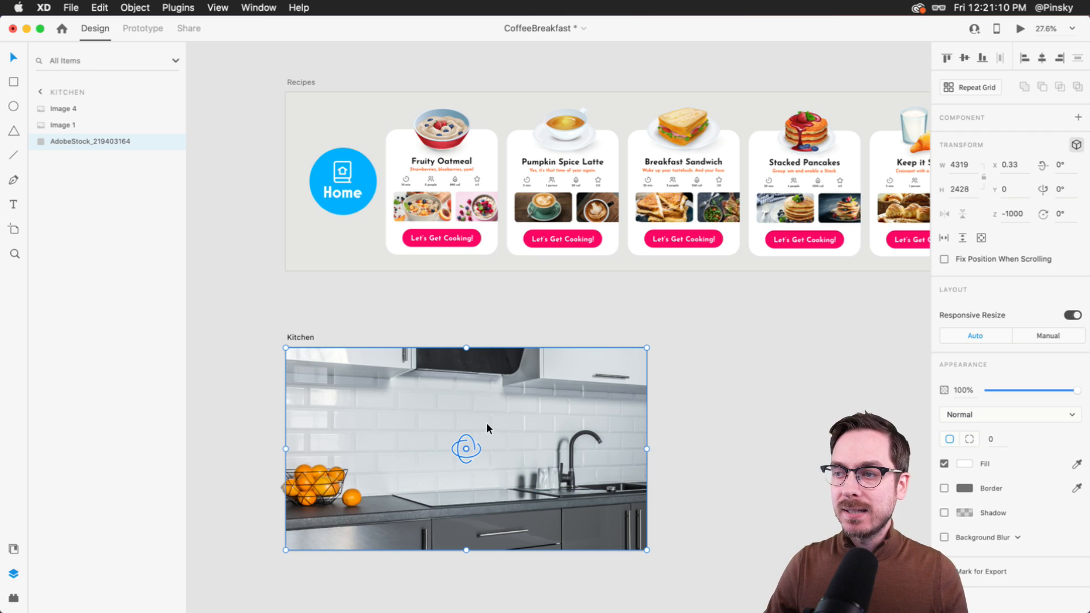
pyautogui.scroll(10, 486, 431)
pyautogui.scroll(-7, 485, 423)
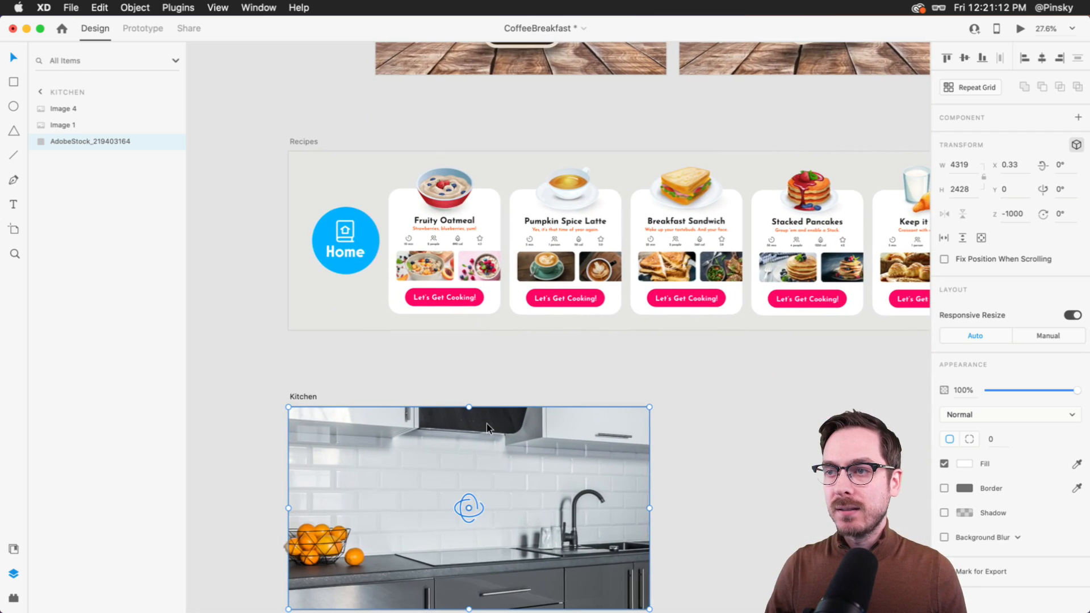
# Switch to Safari and open the presenter's Dribbble profile in a new tab.
pyautogui.press('super+Tab')
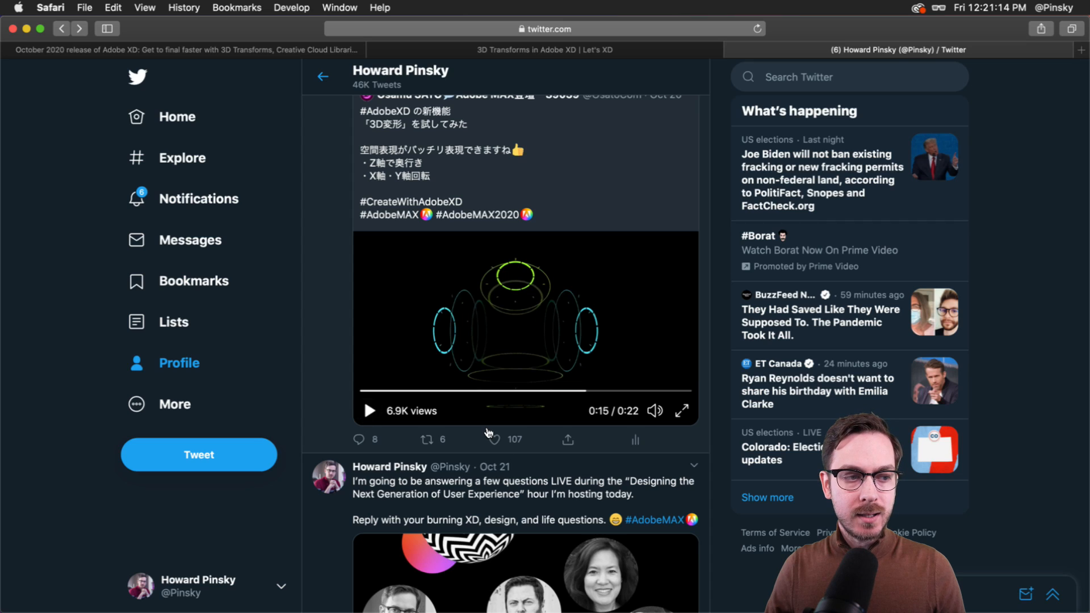
pyautogui.press('super+t')
pyautogui.write('dribbble.com')
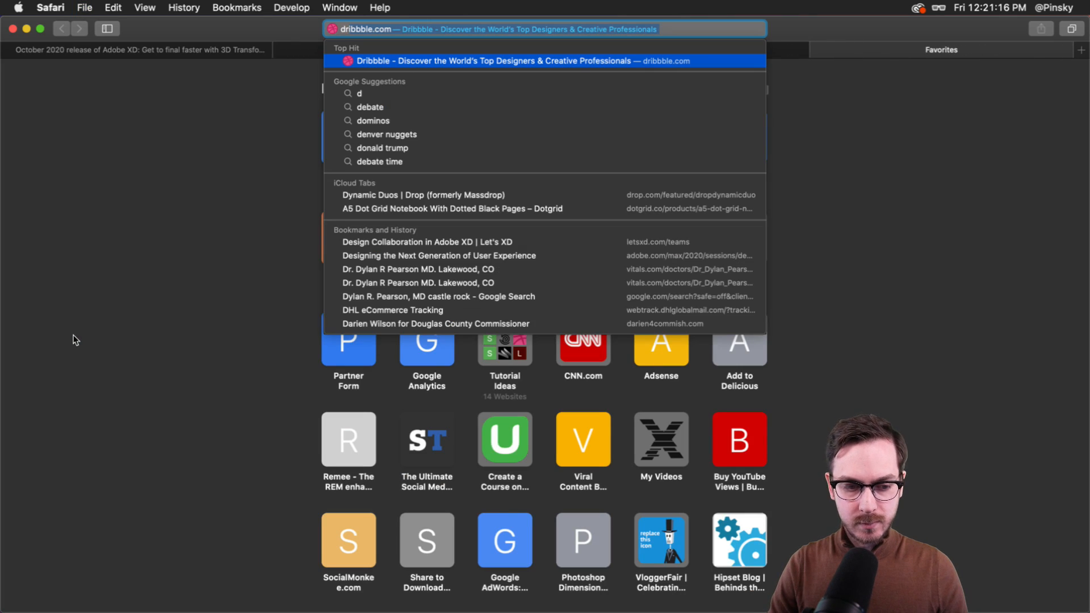
pyautogui.write('/pinsky')
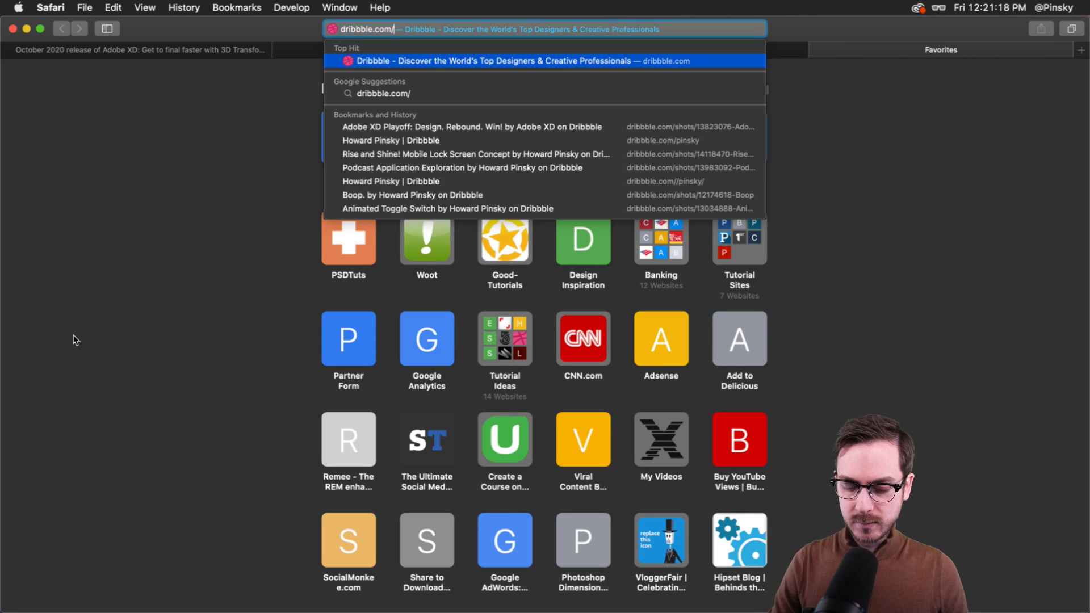
pyautogui.press('Return')
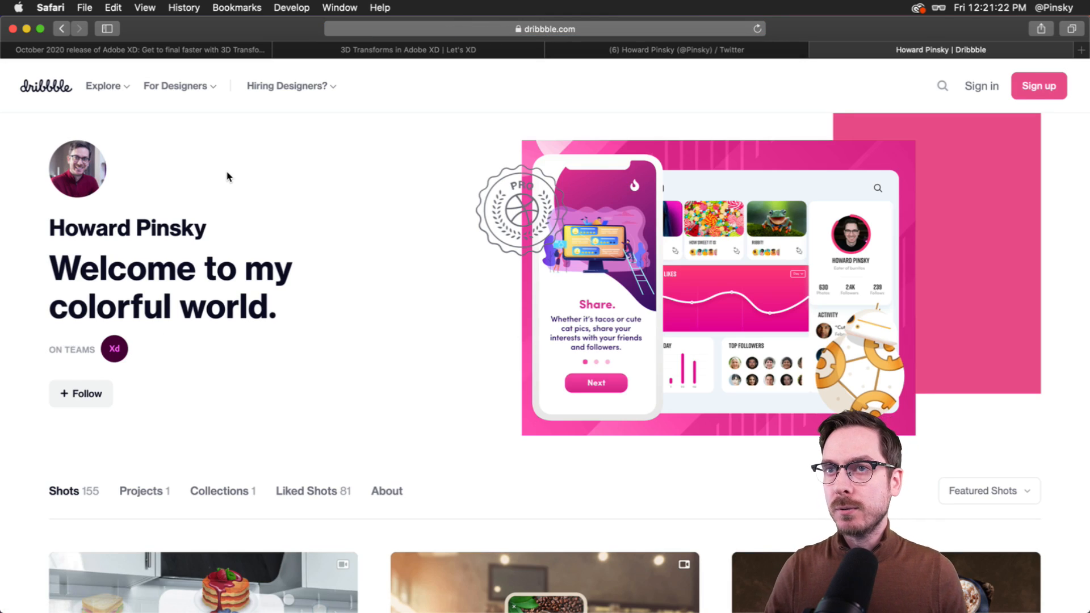
# View the Breakfast Augmented Reality Experience shot on the profile and close it.
pyautogui.scroll(-5, 227, 175)
pyautogui.click(233, 332)
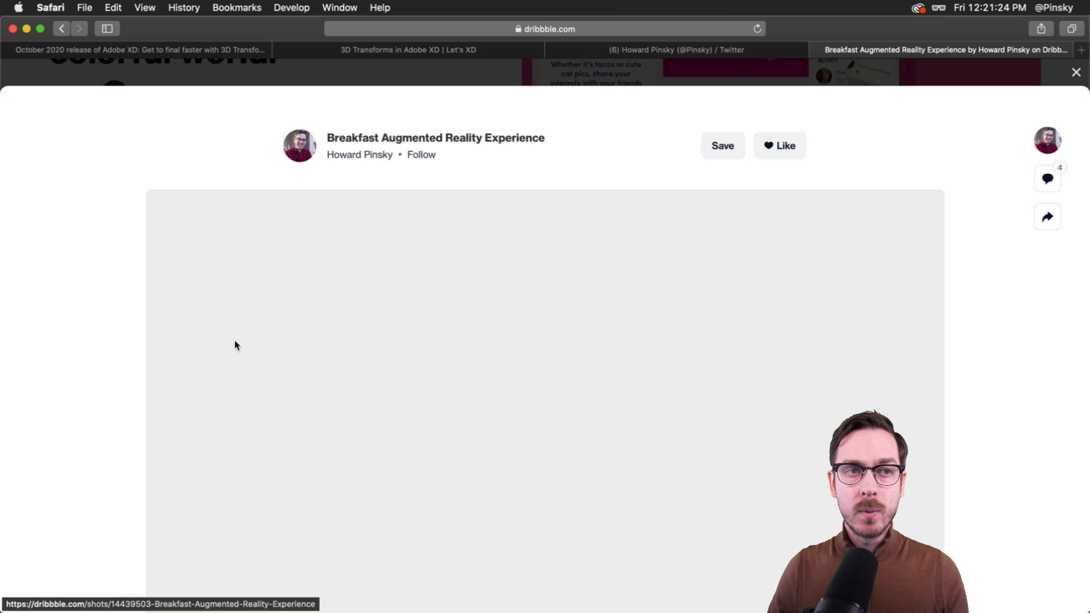
pyautogui.scroll(-3, 118, 308)
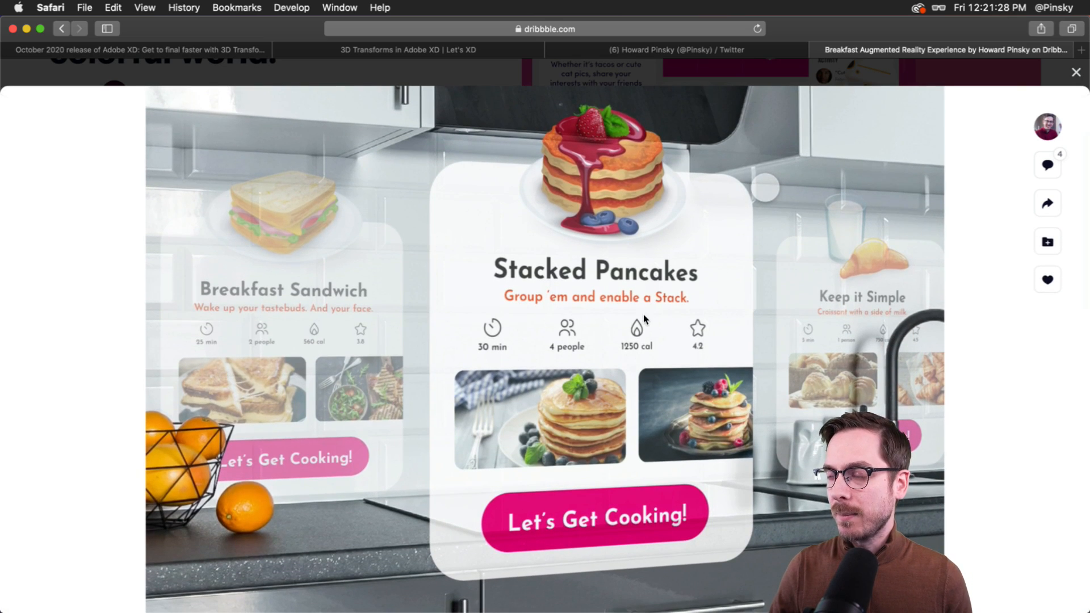
pyautogui.scroll(-1, 642, 314)
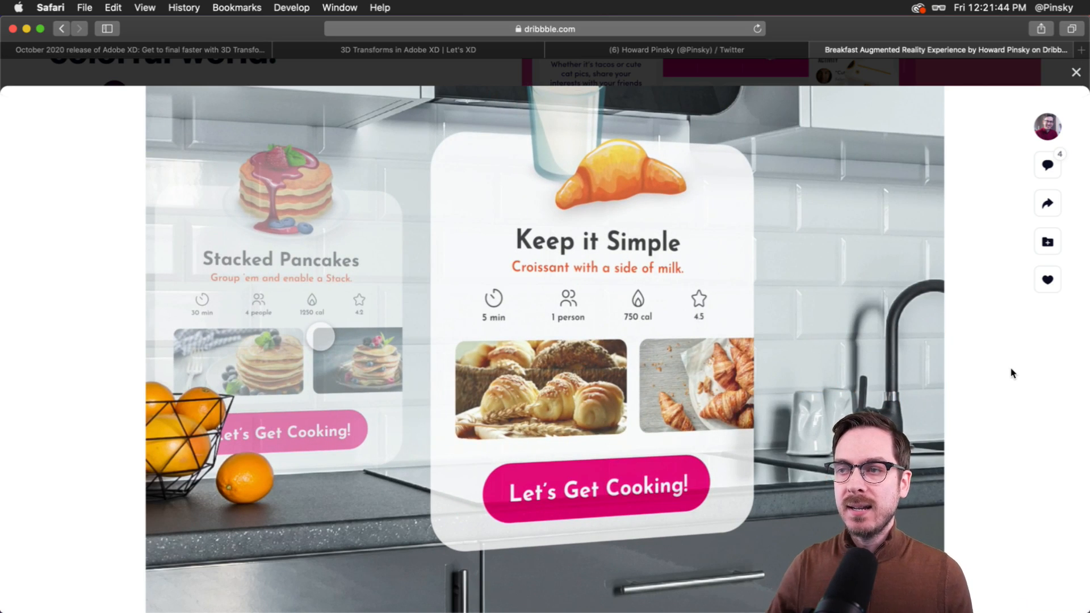
pyautogui.press('Escape')
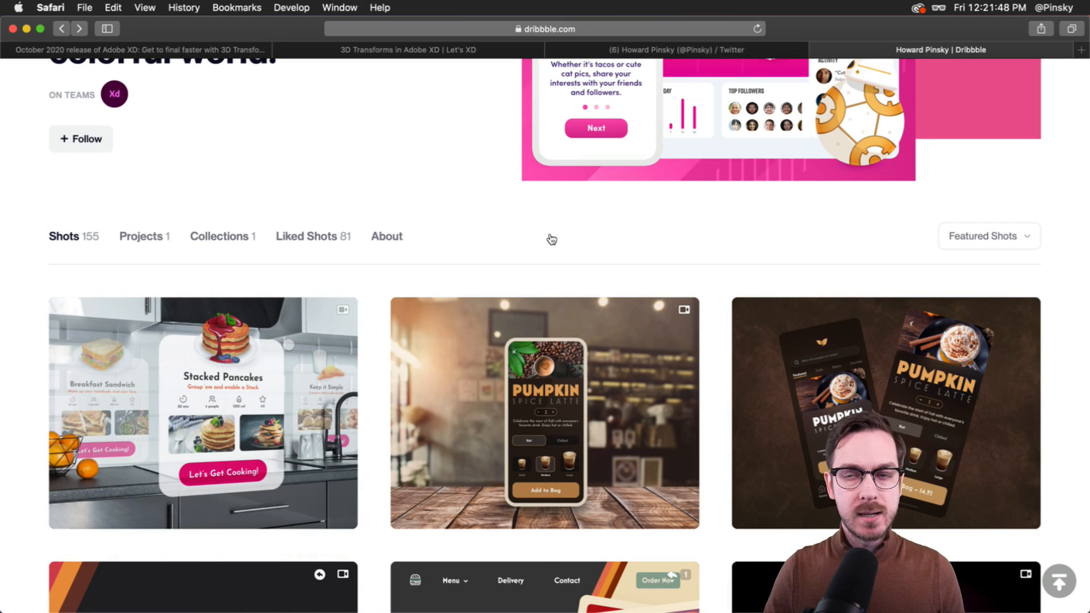
# Switch back to Adobe XD, add a Web 1920 artboard beside the last Presentation artboard, and move it farther right.
pyautogui.press('super+Tab')
pyautogui.hscroll(3, 663, 394)
pyautogui.scroll(-5, 663, 393)
pyautogui.hscroll(2, 663, 393)
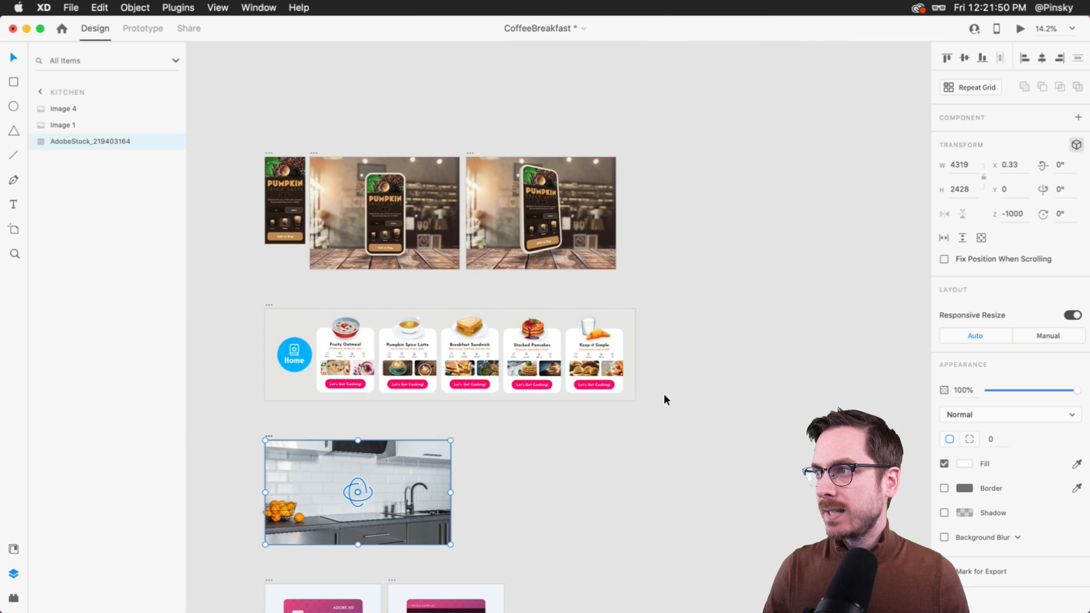
pyautogui.click(755, 165)
pyautogui.hscroll(2, 755, 165)
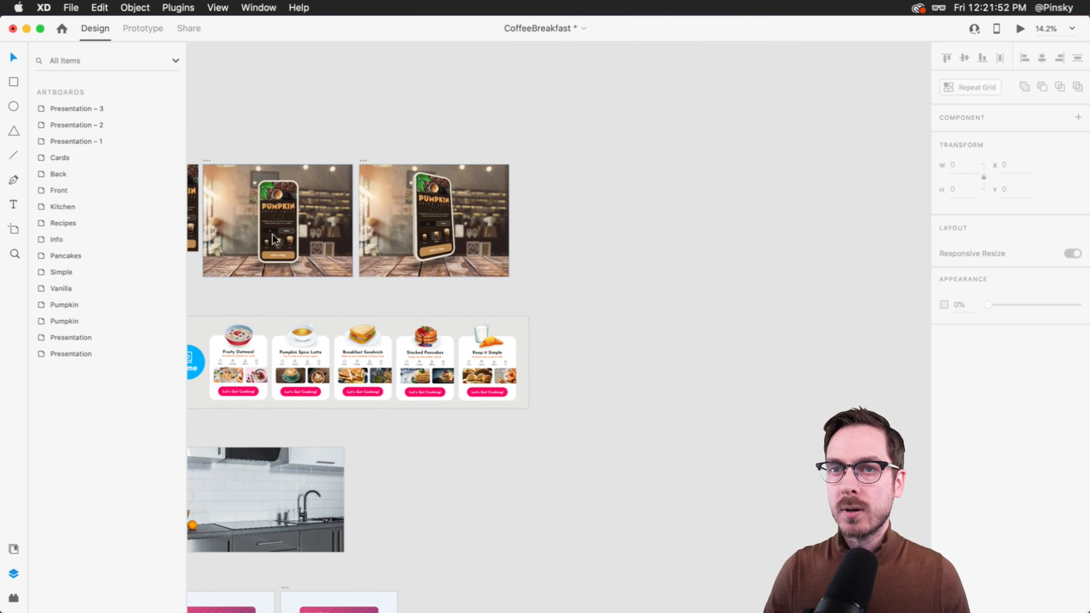
pyautogui.press('a')
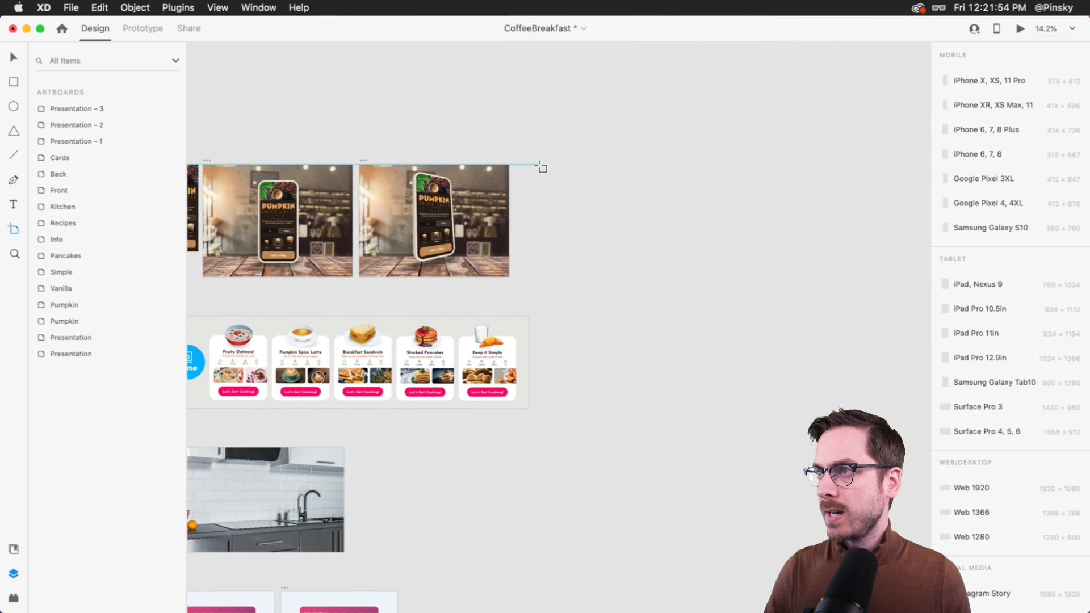
pyautogui.click(970, 488)
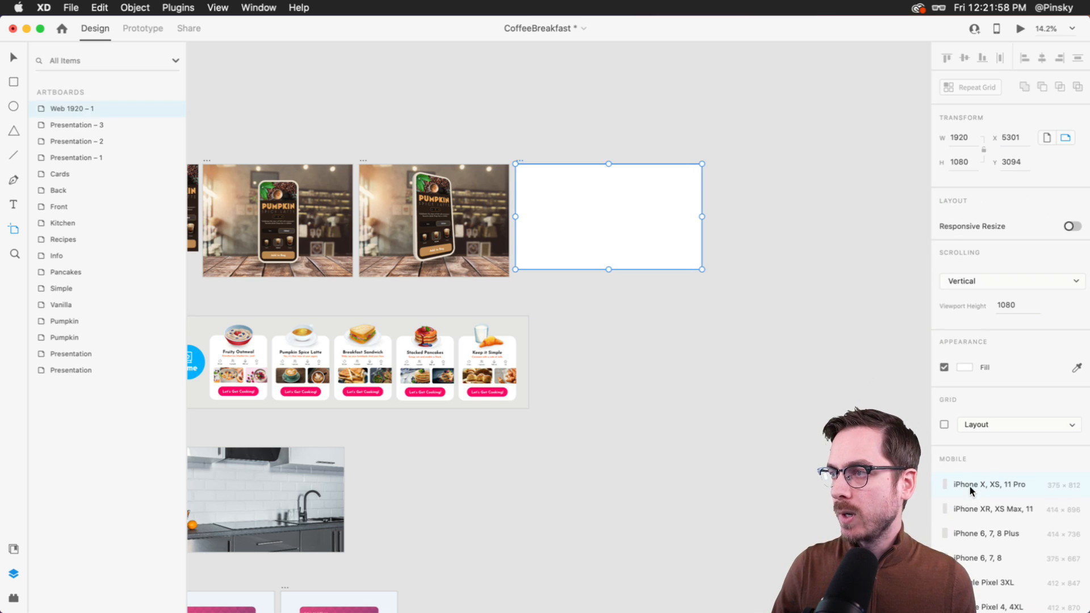
pyautogui.scroll(5, 689, 141)
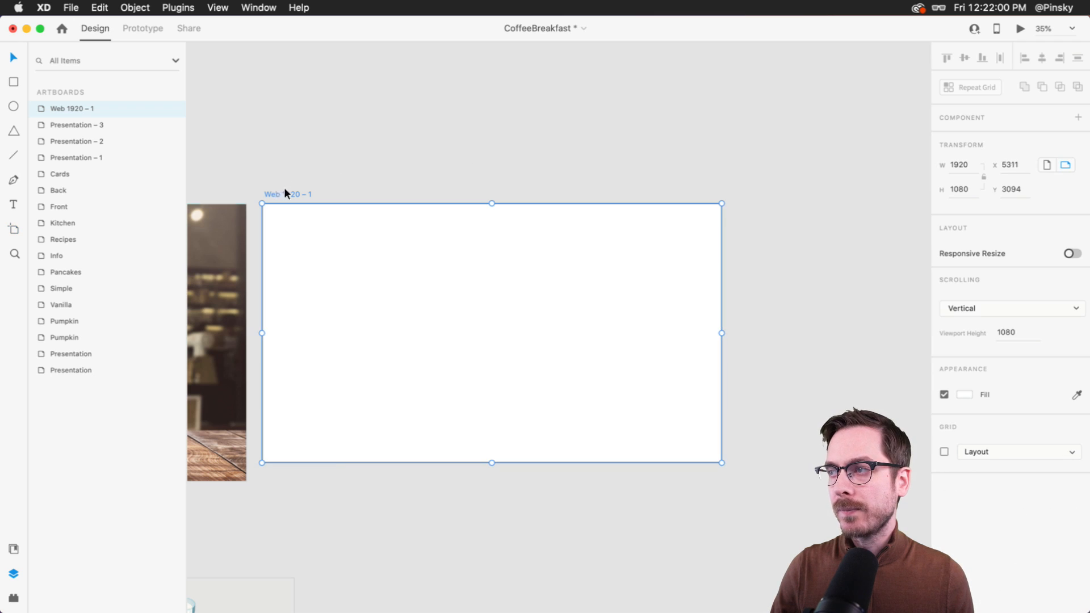
pyautogui.moveTo(277, 188); pyautogui.dragTo(424, 189)
# Draw a 1920 × 1080 rectangle covering the whole Web 1920 – 1 artboard.
pyautogui.scroll(-3, 424, 190)
pyautogui.press('r')
pyautogui.moveTo(319, 159)
pyautogui.mouseDown()
pyautogui.moveTo(454, 202)
pyautogui.moveTo(763, 406)
pyautogui.mouseUp()
pyautogui.moveTo(774, 418); pyautogui.dragTo(780, 418)
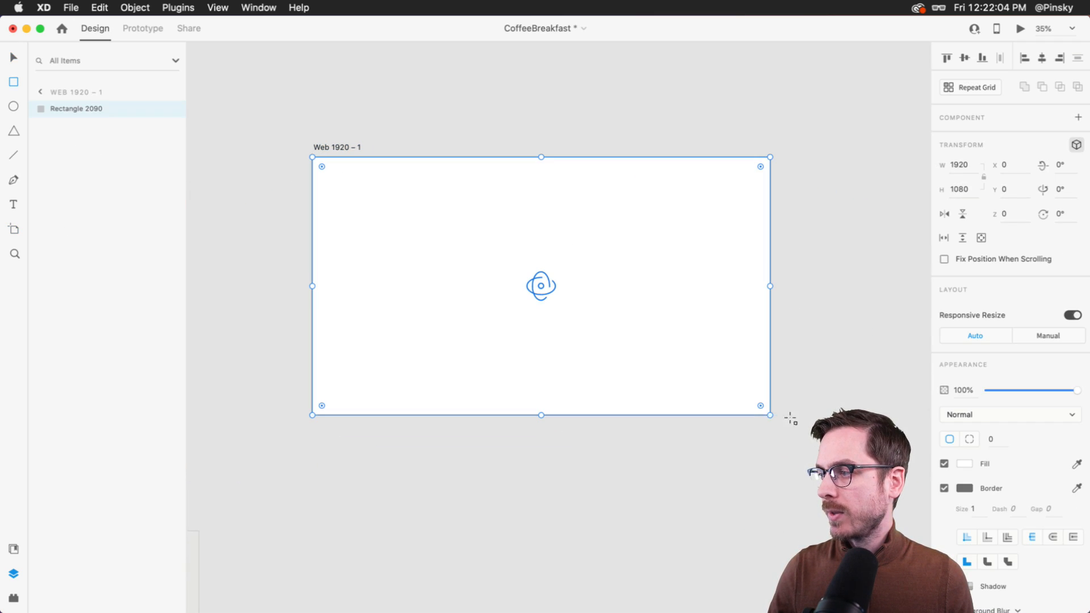
# Remove the rectangle's border and give it a light gray solid fill.
pyautogui.click(943, 488)
pyautogui.click(965, 462)
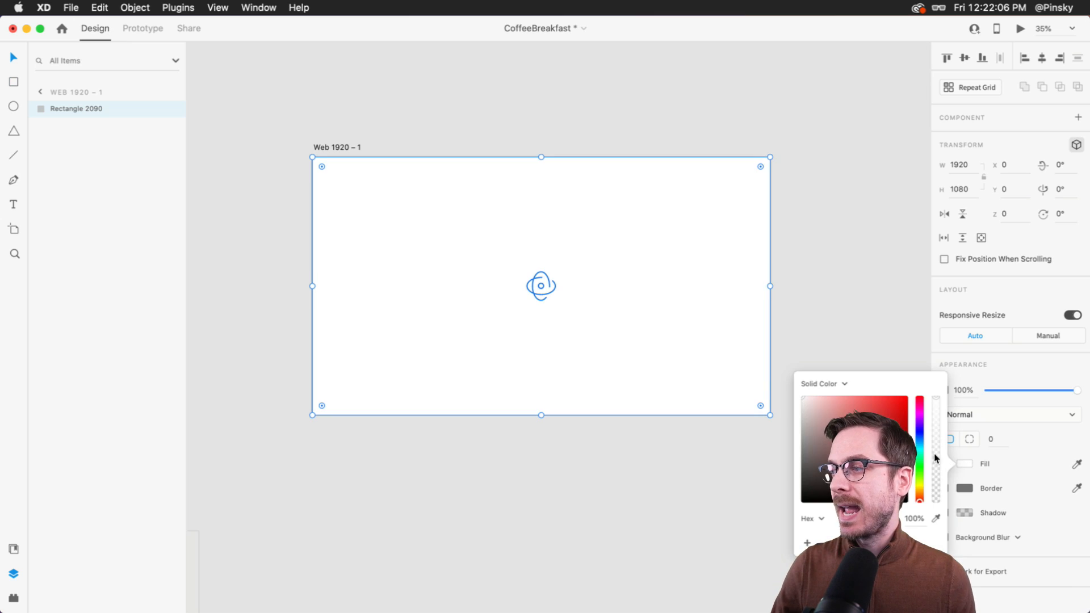
pyautogui.moveTo(810, 414); pyautogui.dragTo(782, 419)
pyautogui.click(247, 23)
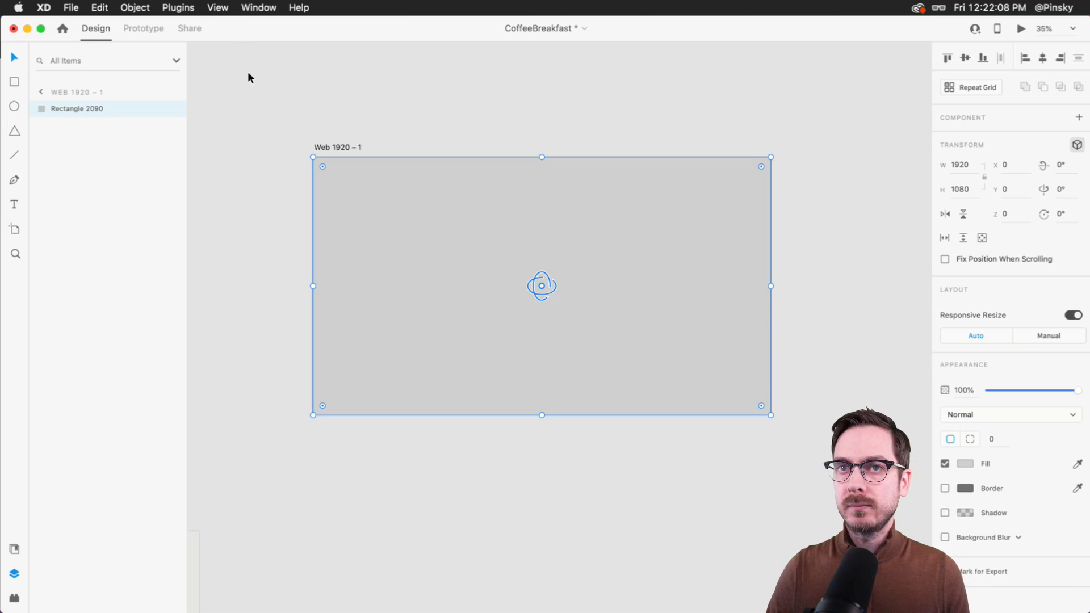
# Switch to Finder, open the AR folder, and preview its files from AdobeStock_87302297.jpeg through AdobeStock_285947084.ai.
pyautogui.press('super+Tab')
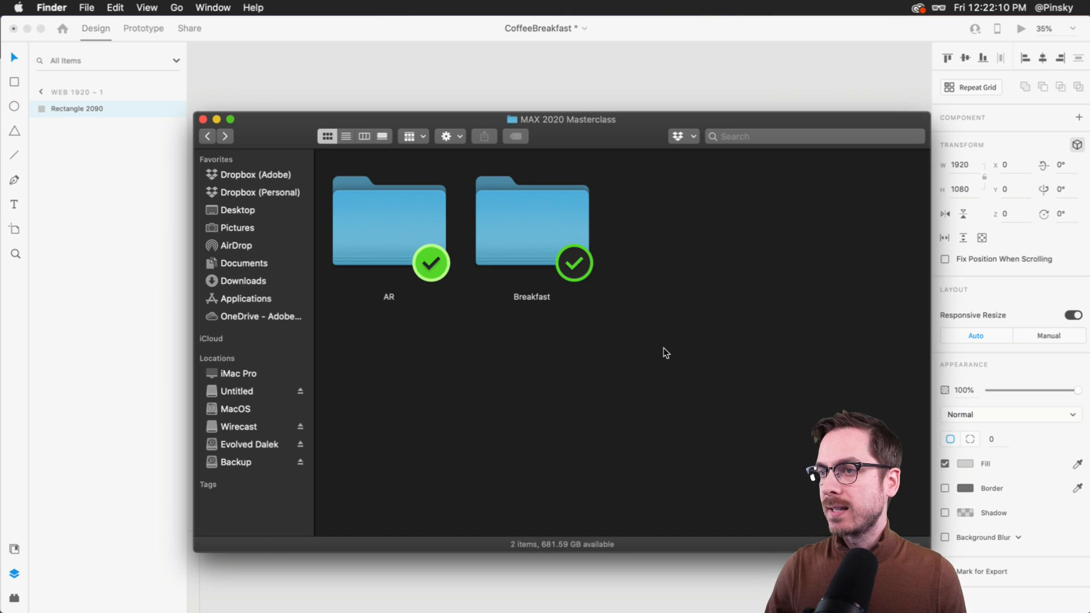
pyautogui.doubleClick(377, 223)
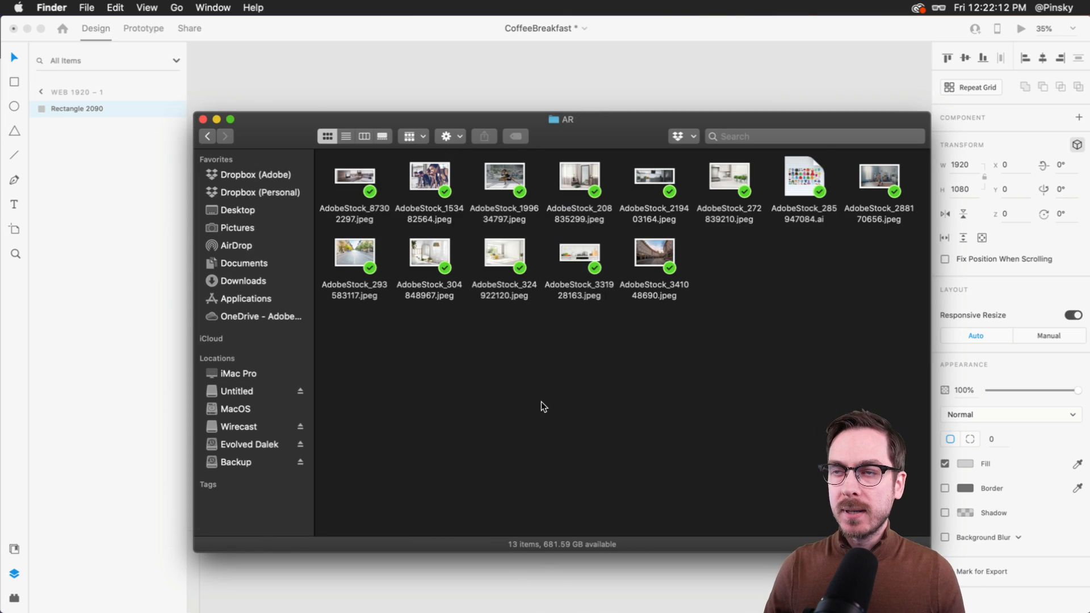
pyautogui.click(362, 182)
pyautogui.press('space')
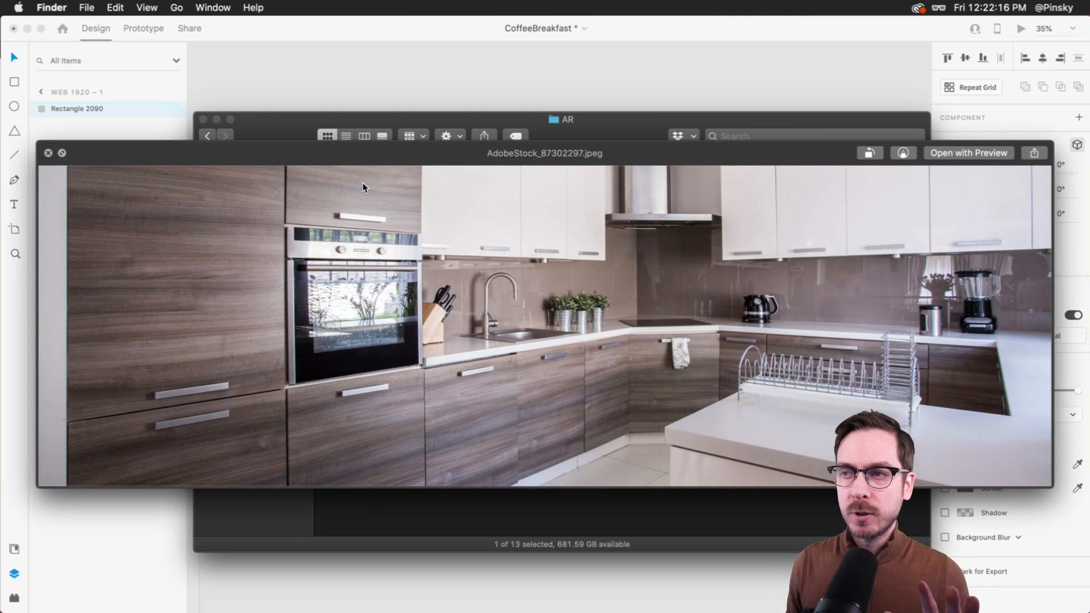
pyautogui.press('Right')
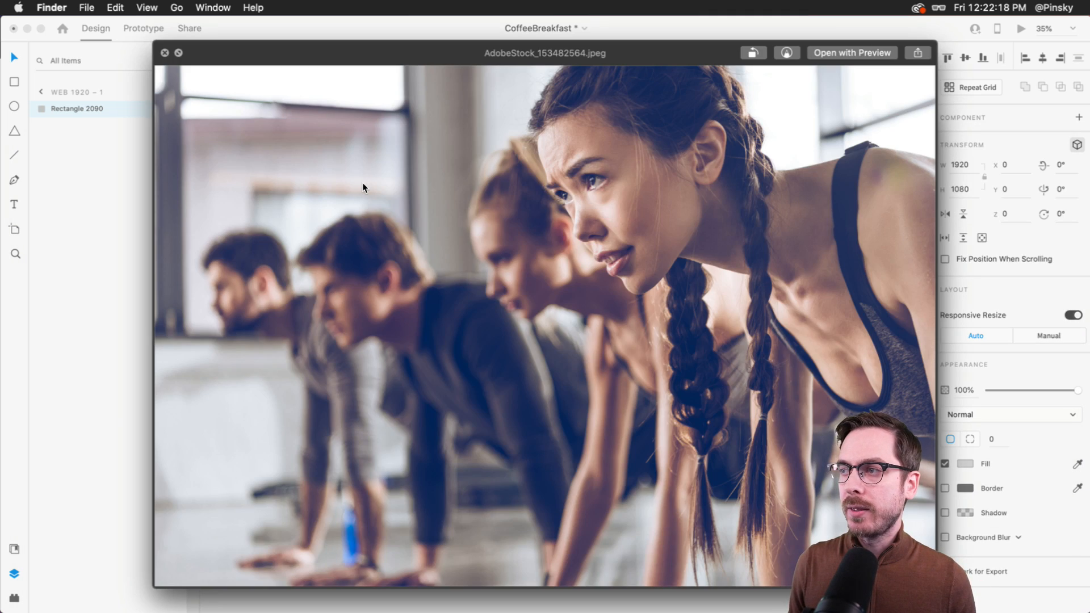
pyautogui.press('Right')
pyautogui.press('Right')
pyautogui.press('Left')
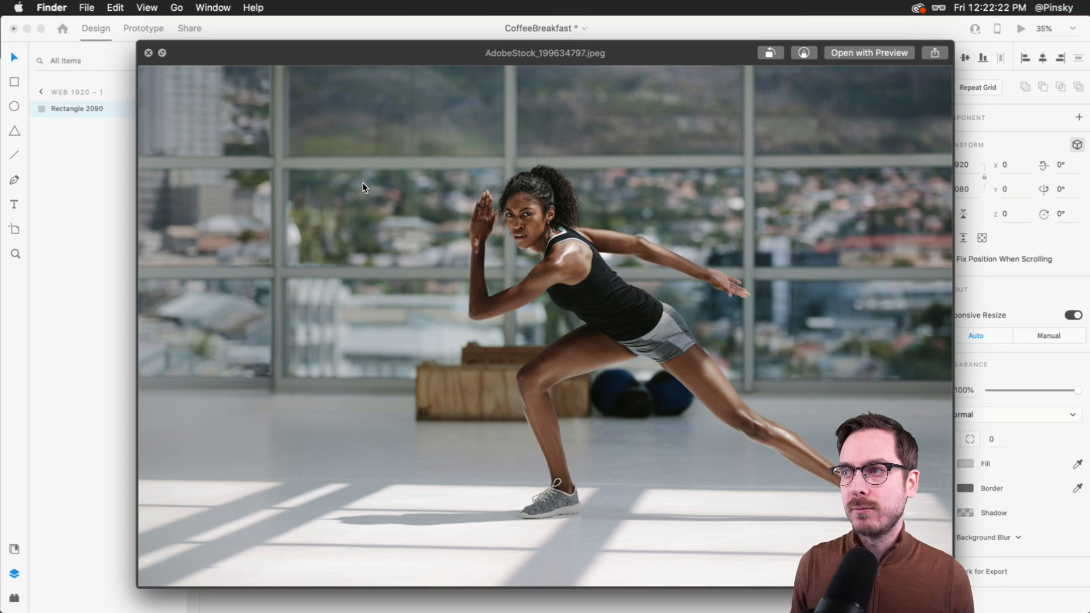
pyautogui.press('Right')
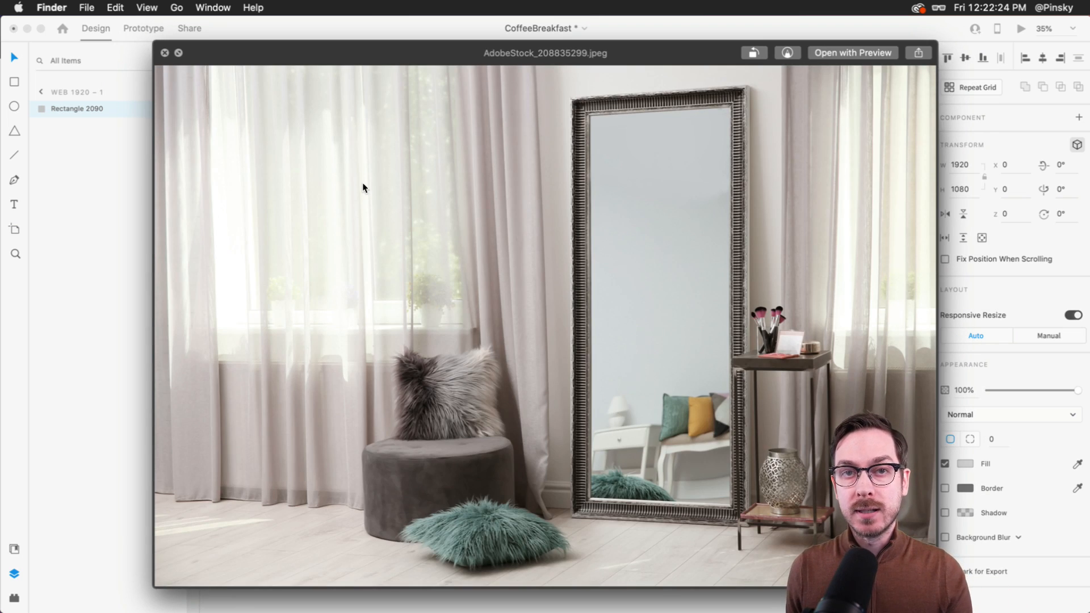
pyautogui.press('Right')
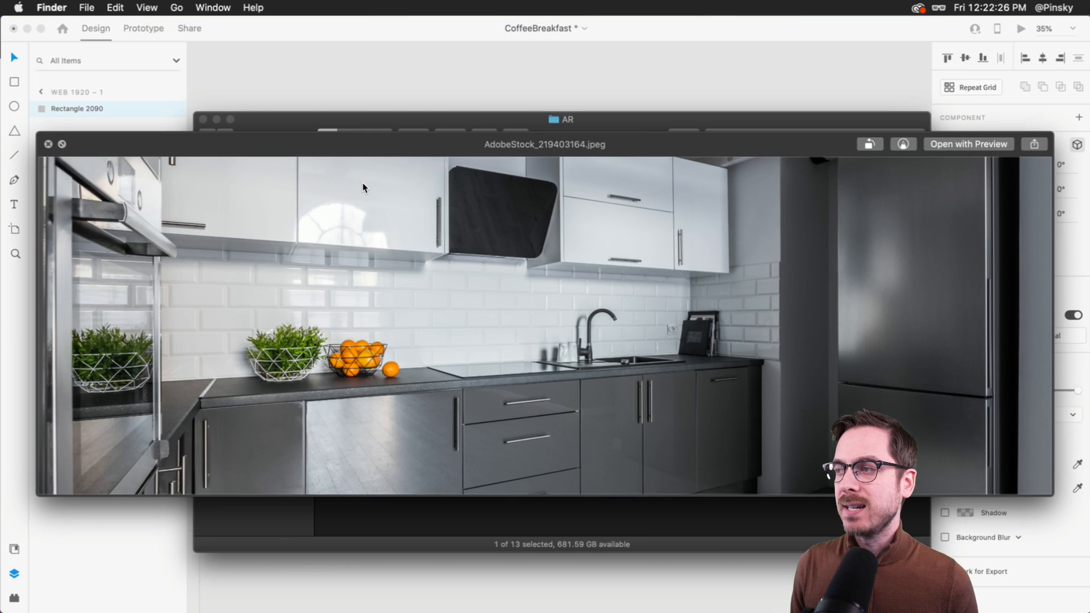
pyautogui.press('Right')
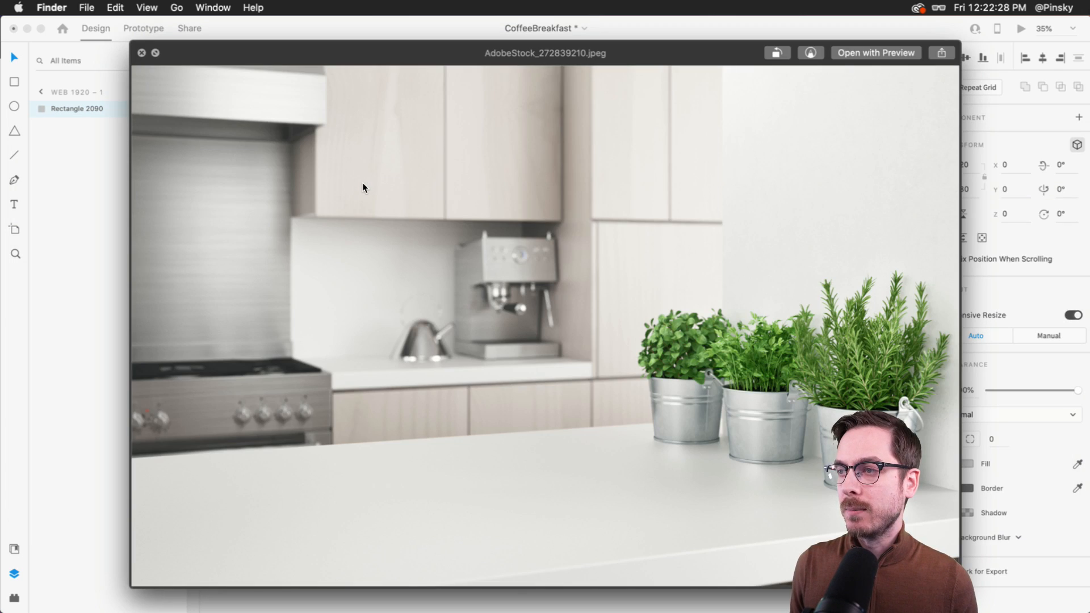
pyautogui.press('Right')
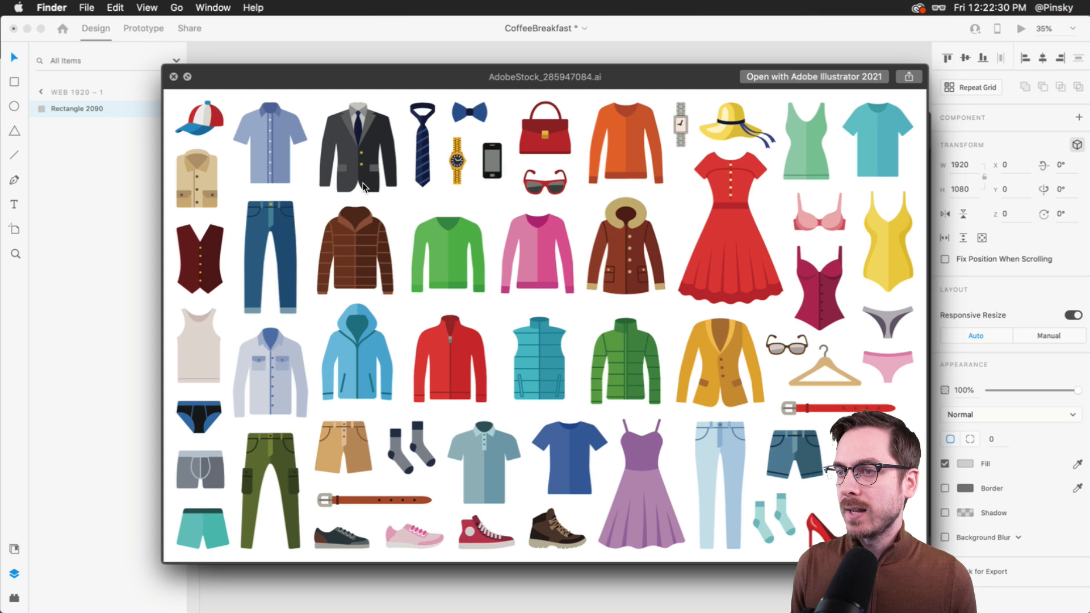
pyautogui.press('space')
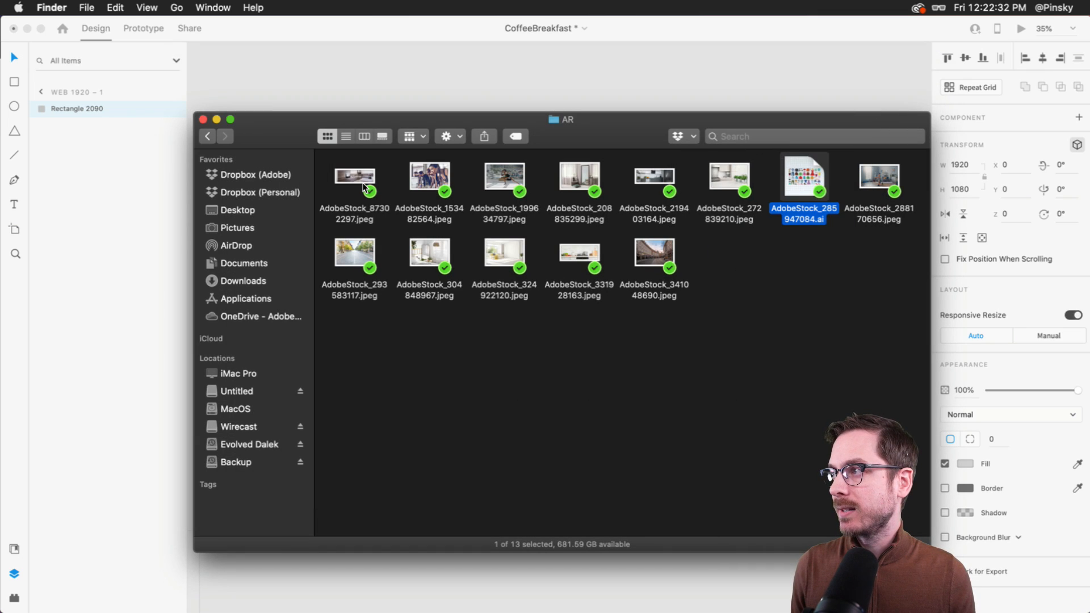
# Preview the street photo AdobeStock_341048690.jpeg in the AR folder and close the preview.
pyautogui.press('Left')
pyautogui.press('Down')
pyautogui.press('Right')
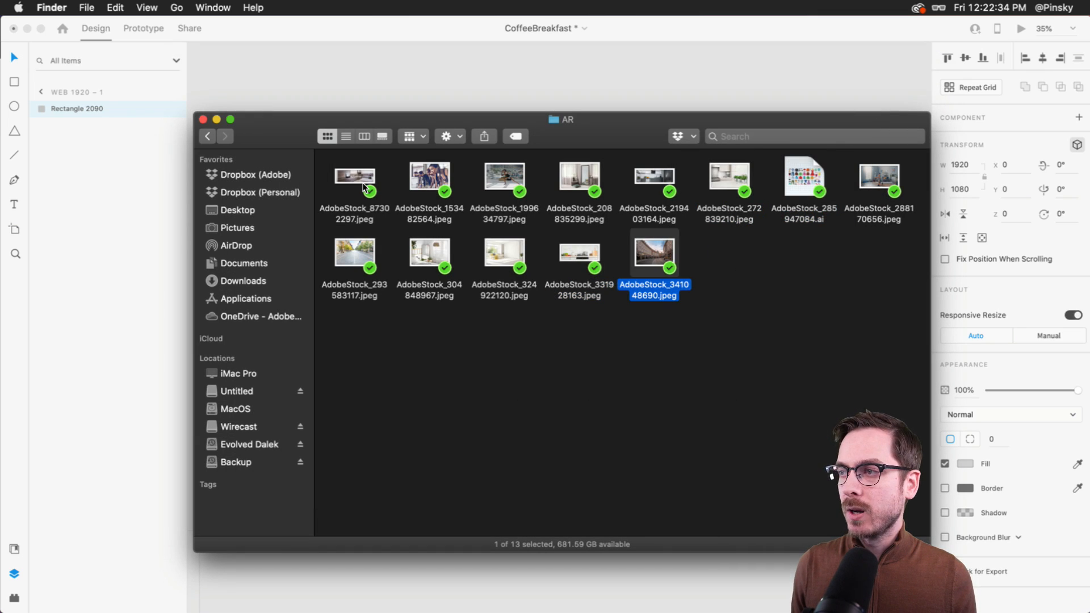
pyautogui.press('space')
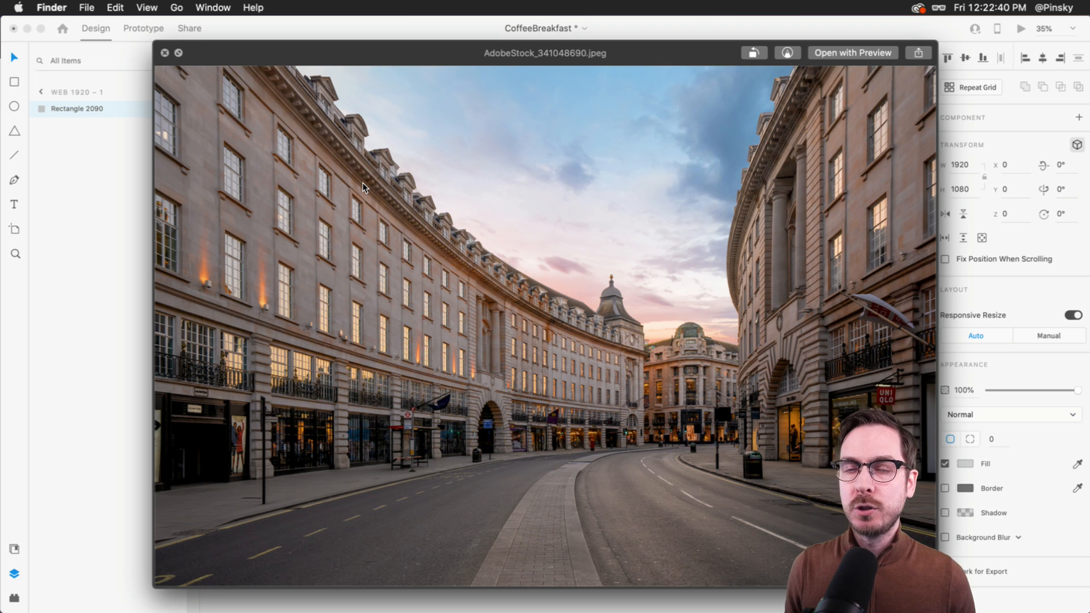
pyautogui.press('space')
# Fill the artboard's rectangle with the kitchen photo AdobeStock_219403164.jpeg and open the image fill for repositioning.
pyautogui.press('Up')
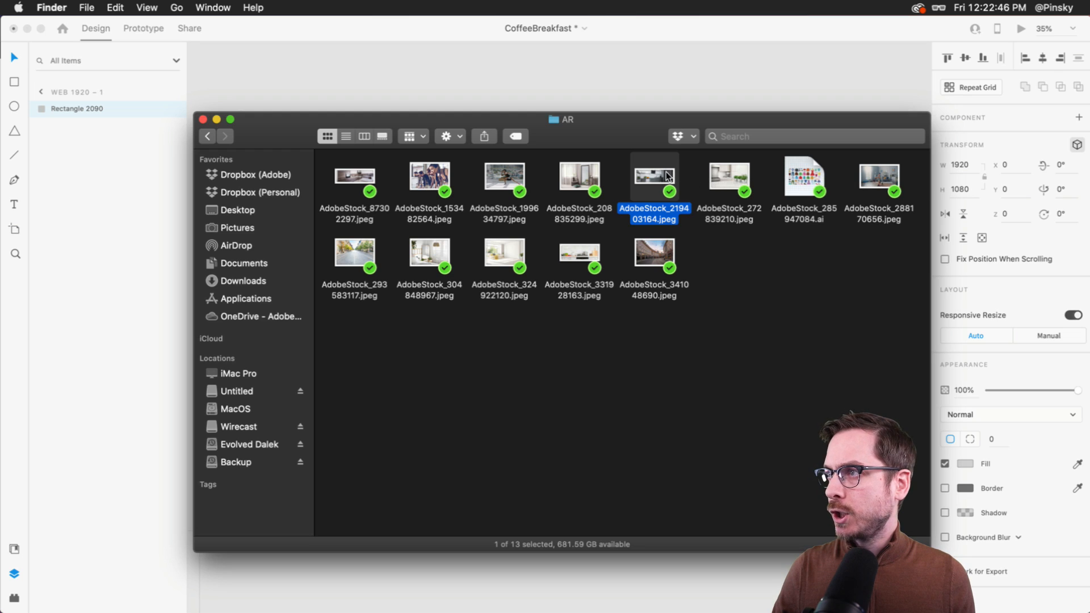
pyautogui.press('space')
pyautogui.press('space')
pyautogui.moveTo(654, 174); pyautogui.dragTo(502, 313)
pyautogui.doubleClick(605, 311)
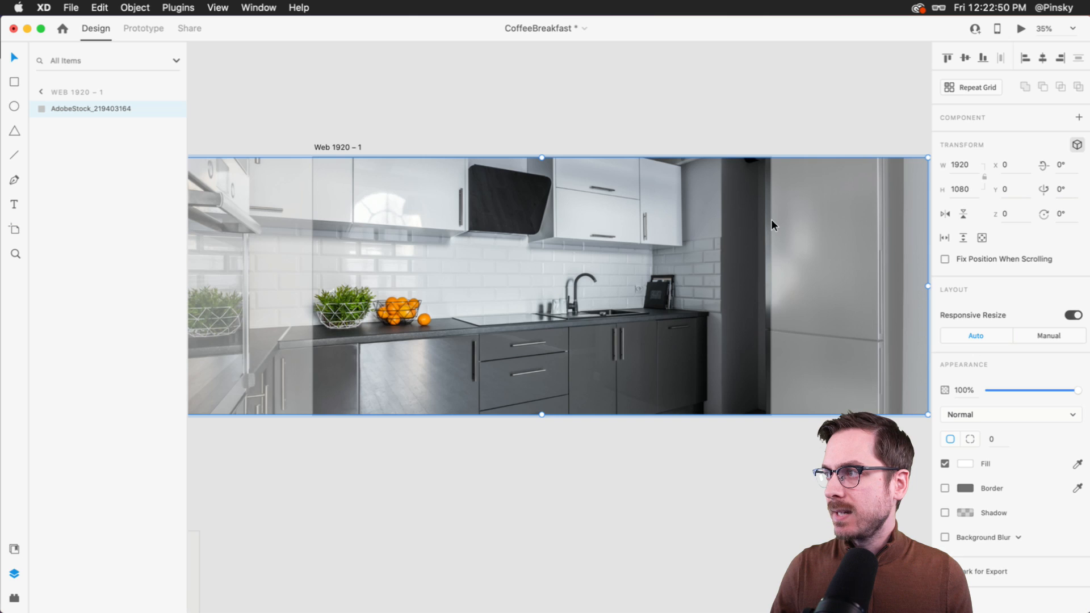
# Enlarge and reposition the kitchen photo within its rectangle so the orange bowl, cooktop and faucet fill the Web 1920 – 1 artboard.
pyautogui.scroll(-3, 554, 246)
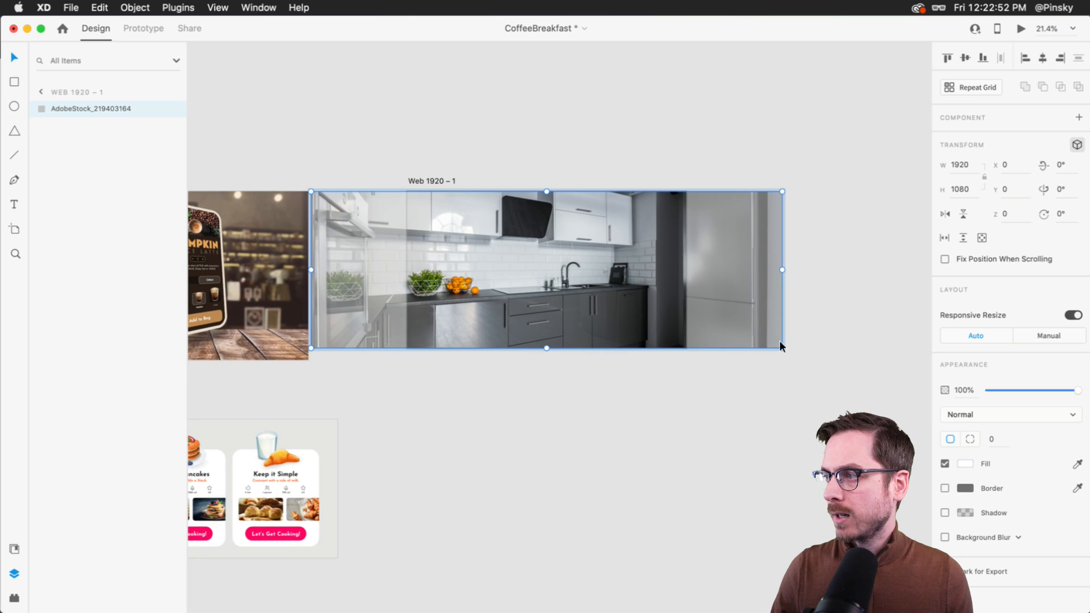
pyautogui.moveTo(782, 348); pyautogui.dragTo(879, 388)
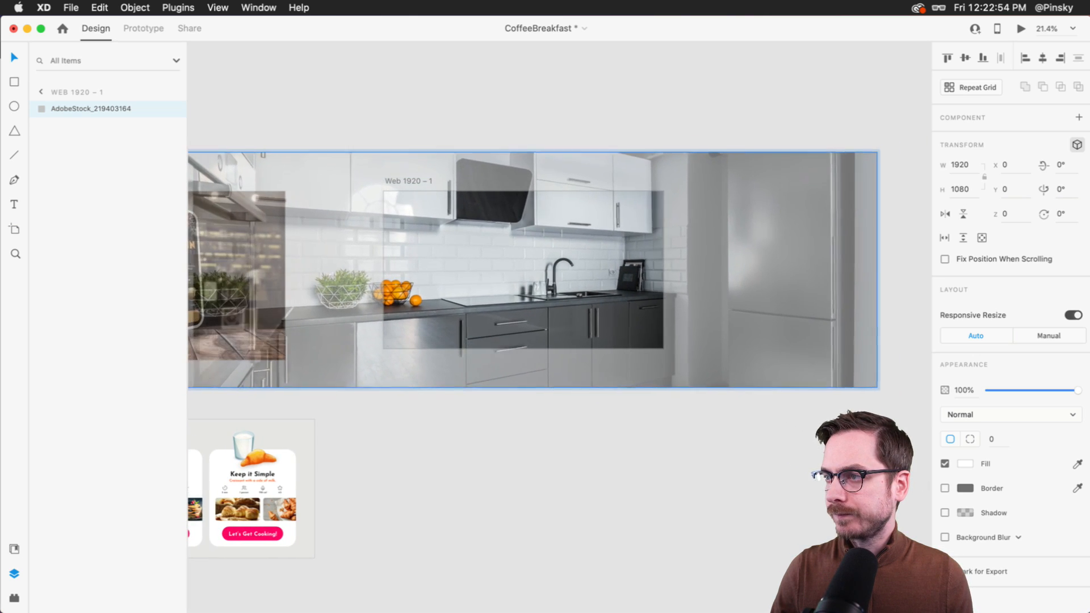
pyautogui.moveTo(443, 250); pyautogui.dragTo(527, 250)
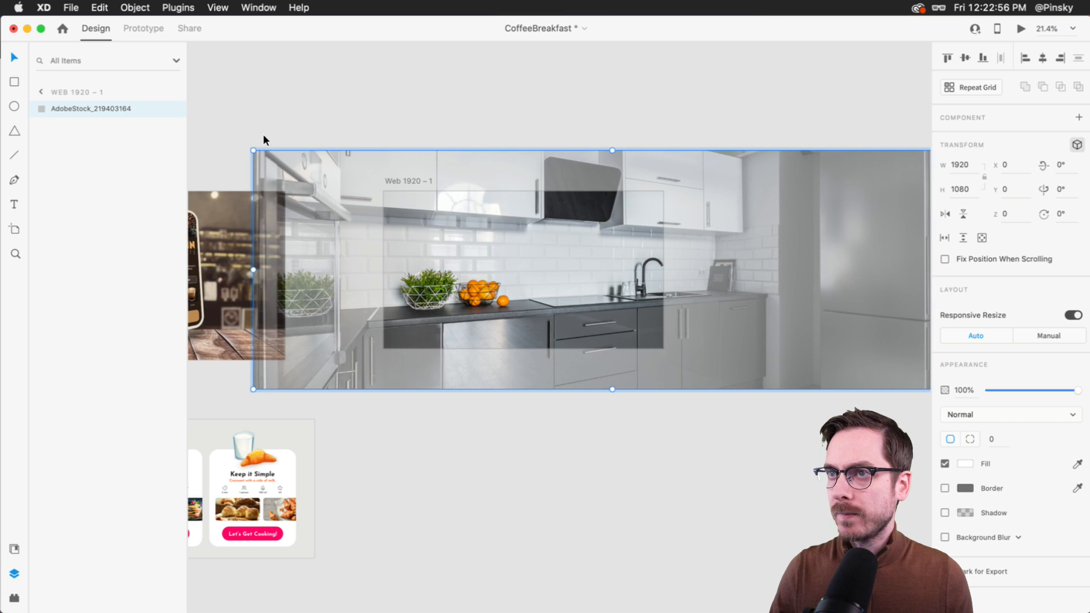
pyautogui.moveTo(253, 152); pyautogui.dragTo(274, 109)
pyautogui.moveTo(727, 295); pyautogui.dragTo(702, 295)
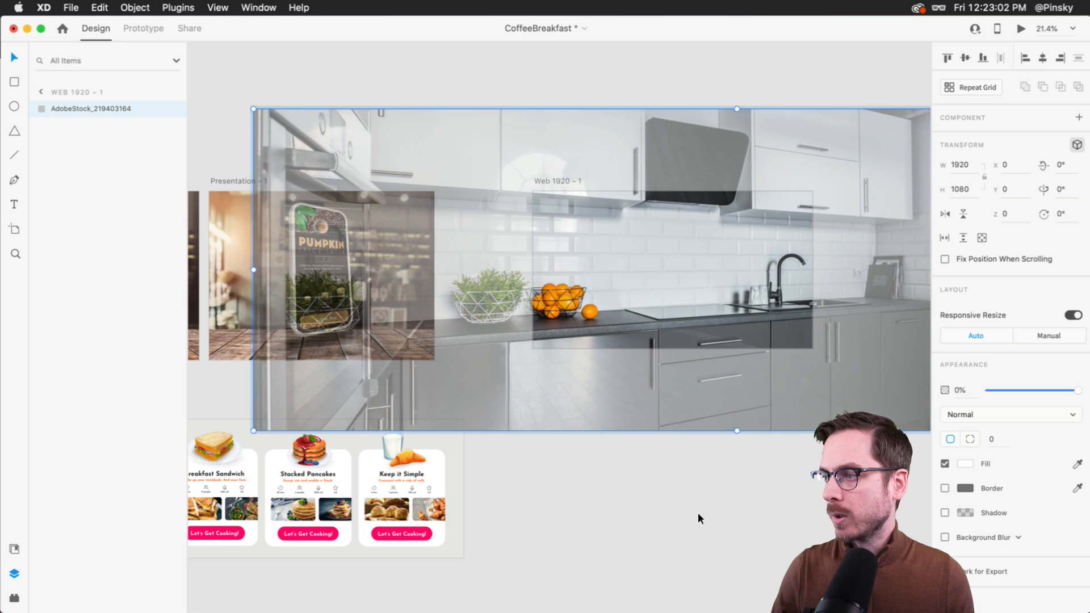
pyautogui.press('Escape')
pyautogui.scroll(5, 703, 294)
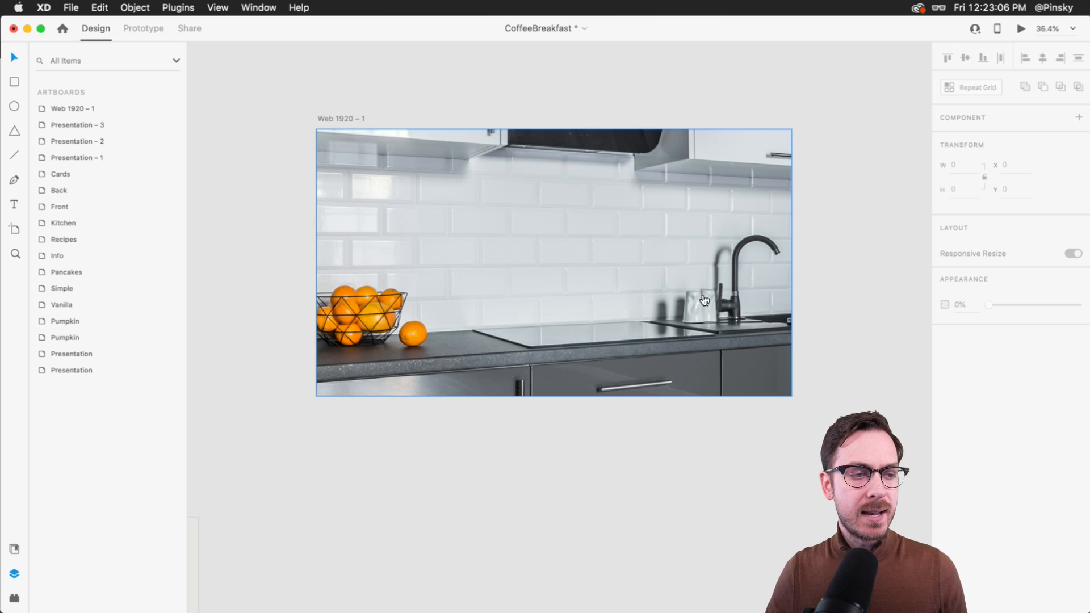
# Switch to Safari, view the Breakfast Augmented Reality Experience shot on Dribbble, and return to Adobe XD.
pyautogui.press('super+Tab')
pyautogui.moveTo(296, 388)
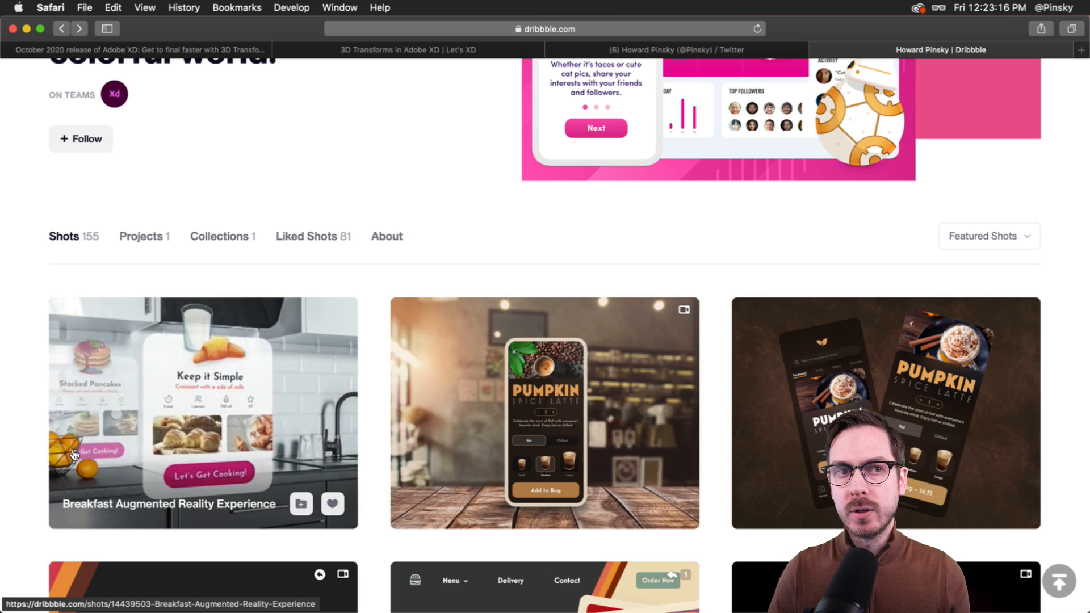
pyautogui.press('super+Tab')
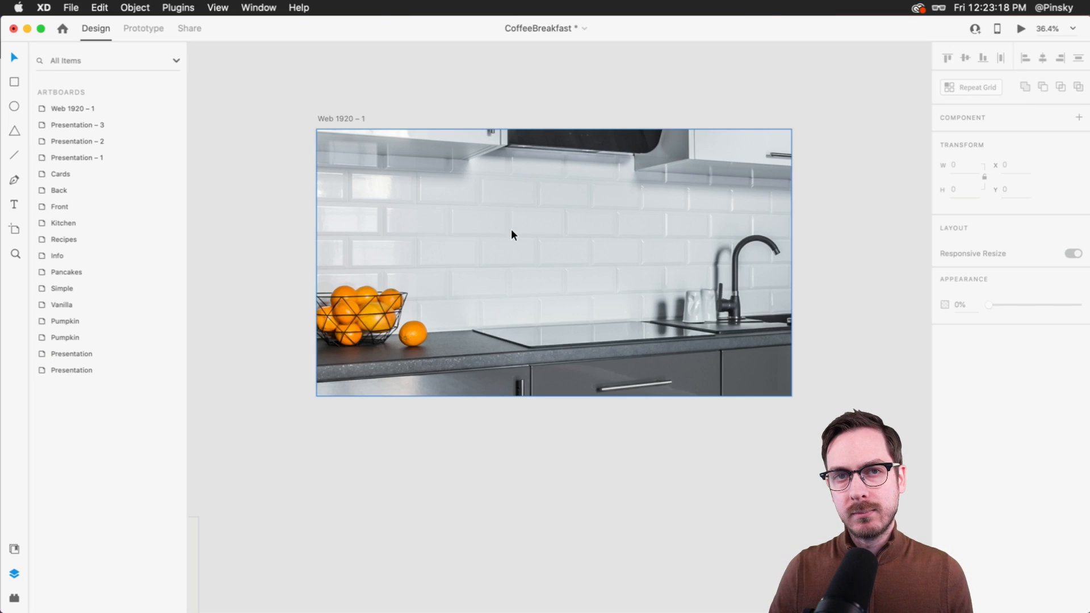
# Turn off 3D Transforms for the kitchen image and open it for editing in Photoshop.
pyautogui.click(630, 236)
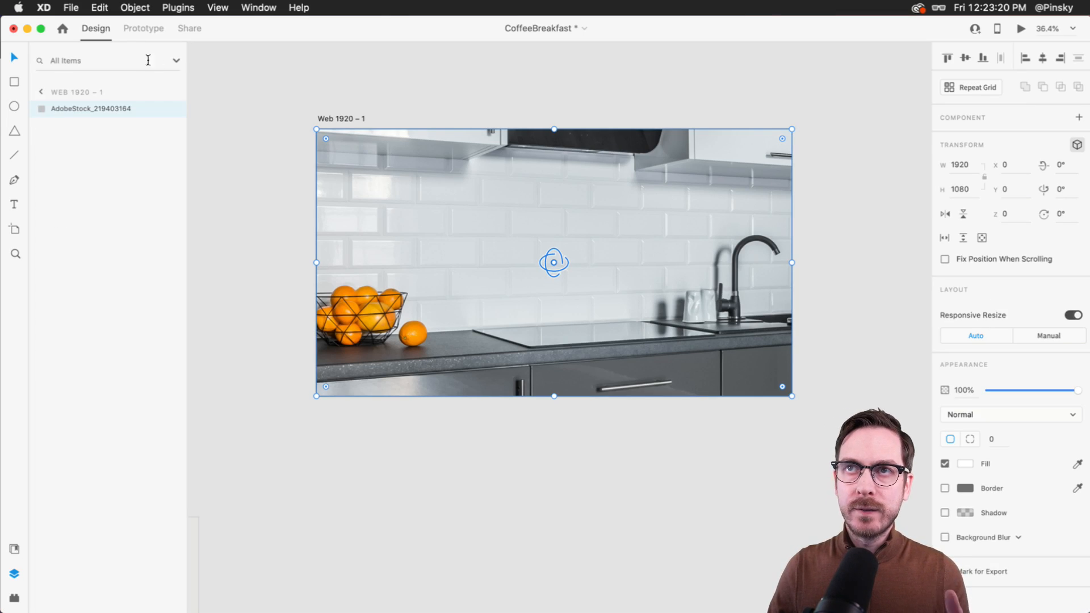
pyautogui.click(1075, 148)
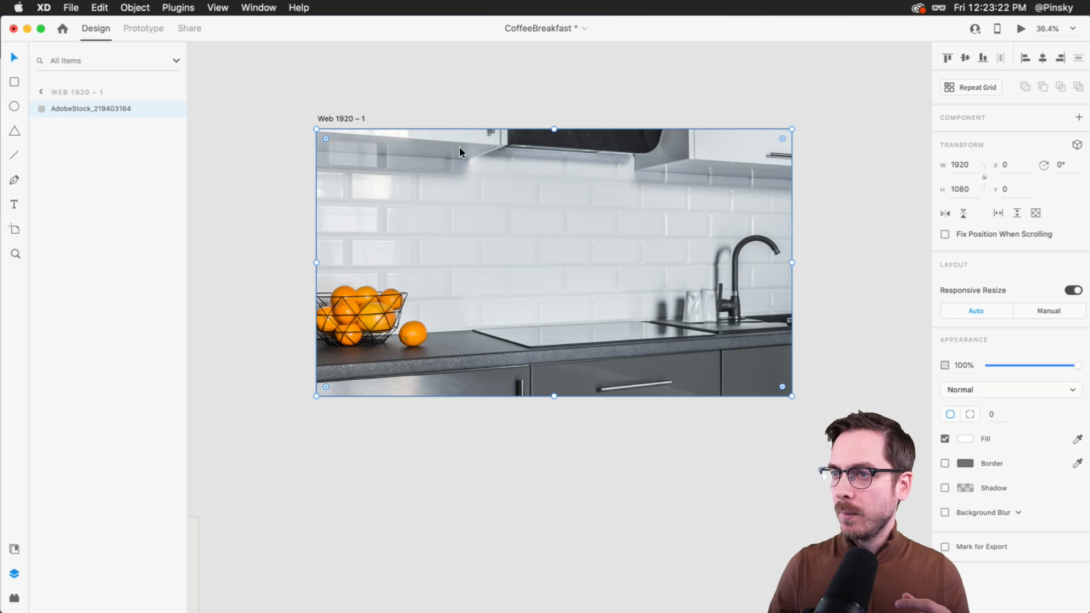
pyautogui.hscroll(2, 459, 148)
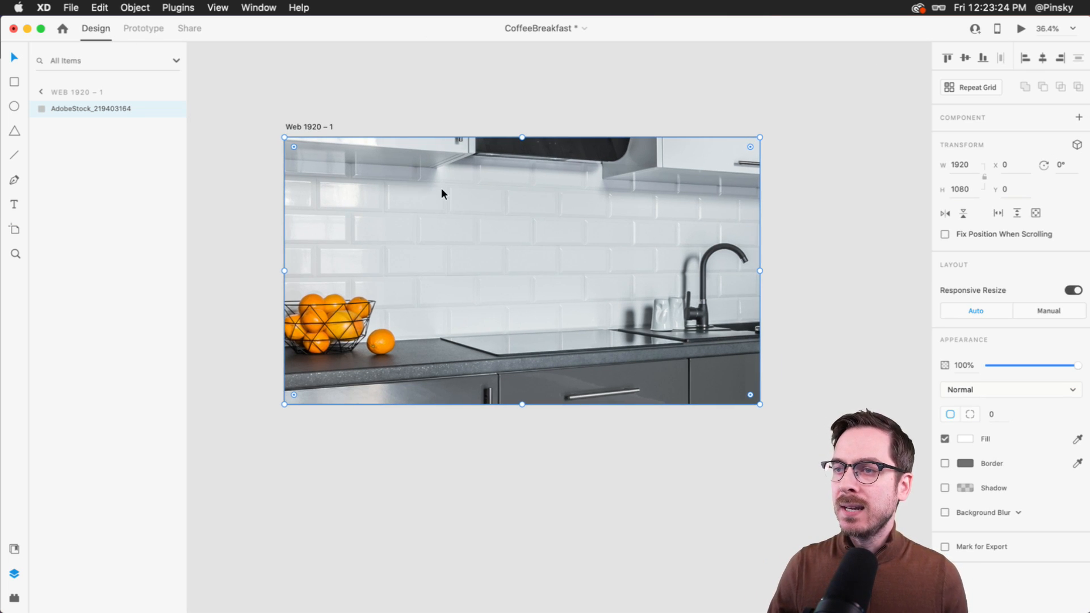
pyautogui.rightClick(404, 185)
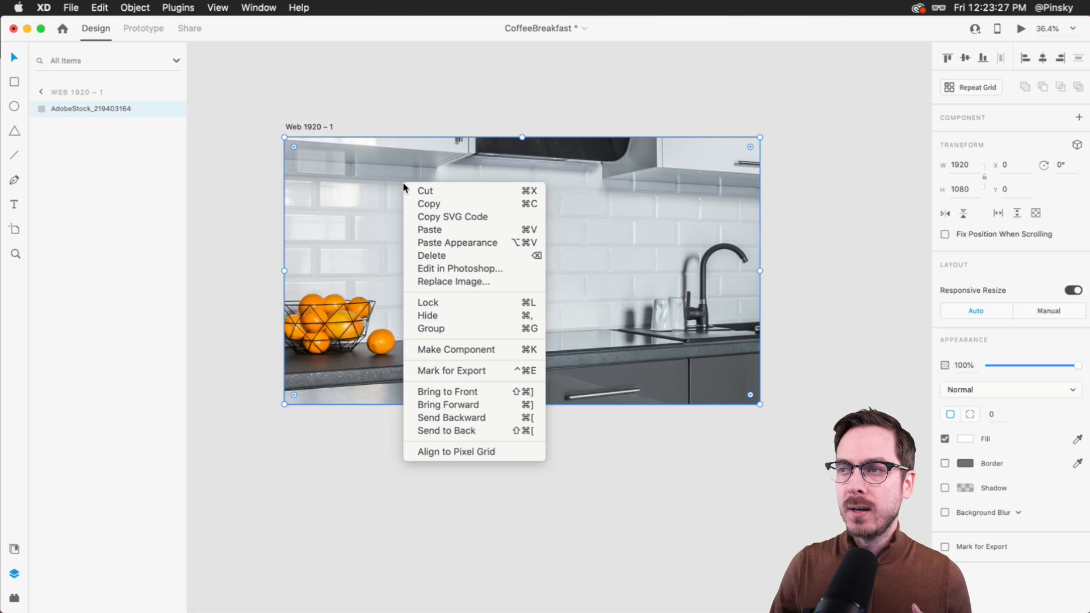
pyautogui.click(482, 270)
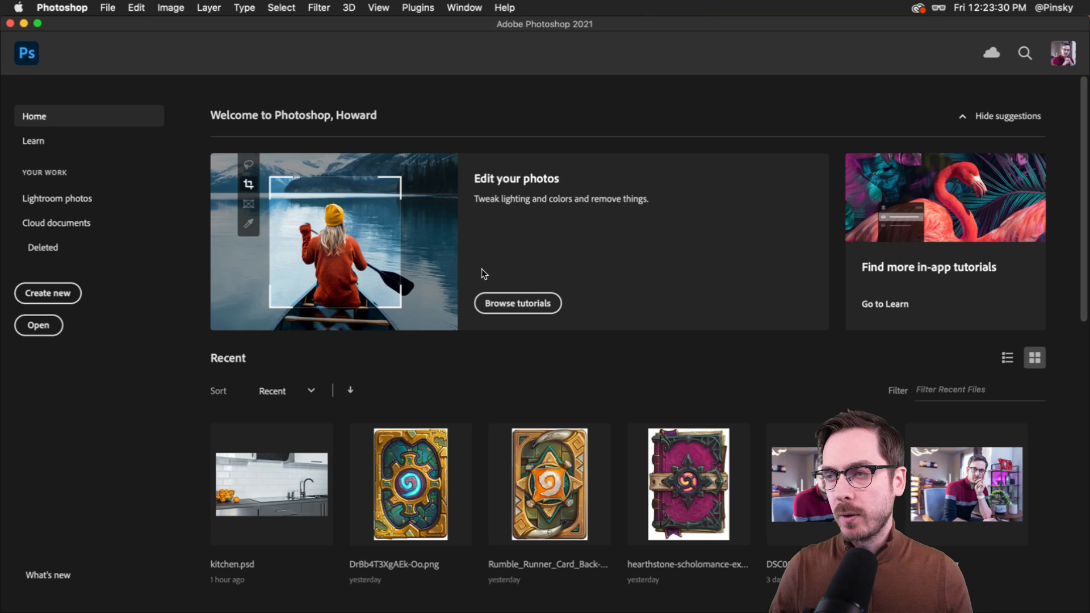
# Select the faucet and the two glasses beside the sink with the Object Selection tool.
pyautogui.press('v')
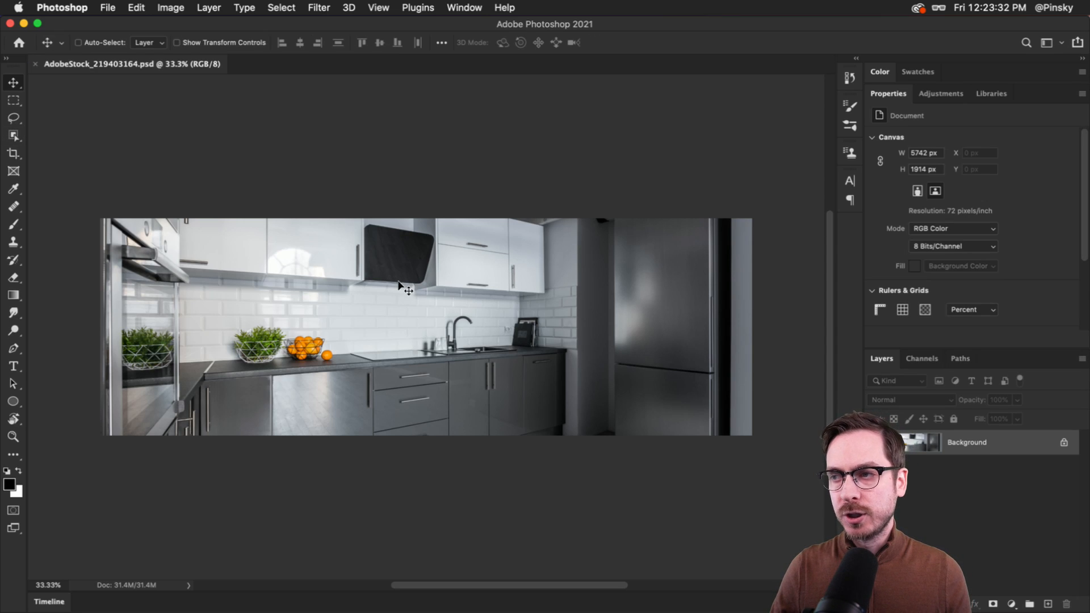
pyautogui.moveTo(316, 339); pyautogui.dragTo(391, 324)
pyautogui.hscroll(7, 464, 333)
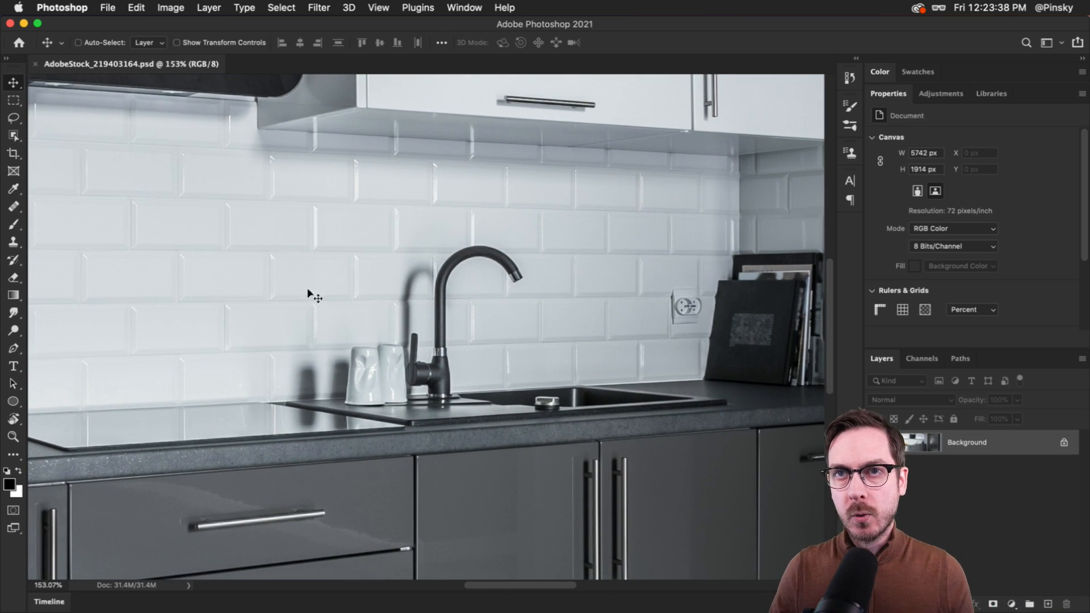
pyautogui.moveTo(21, 142); pyautogui.dragTo(51, 137)
pyautogui.moveTo(534, 230); pyautogui.dragTo(329, 410)
pyautogui.moveTo(339, 300); pyautogui.dragTo(427, 411)
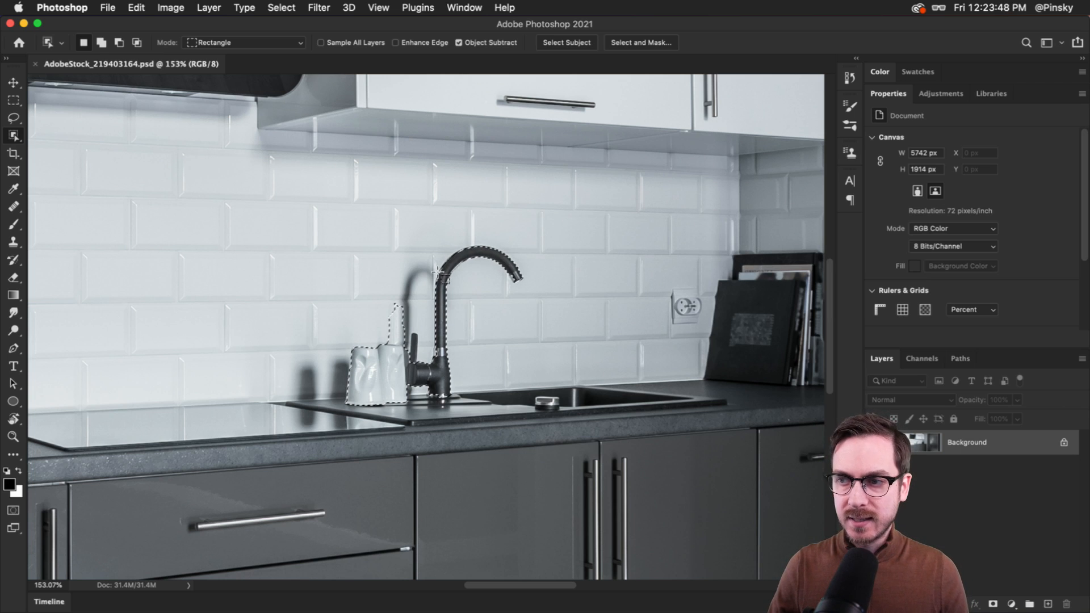
# Subtract the stray wall area above the glasses from the selection with the Quick Selection tool.
pyautogui.press('e')
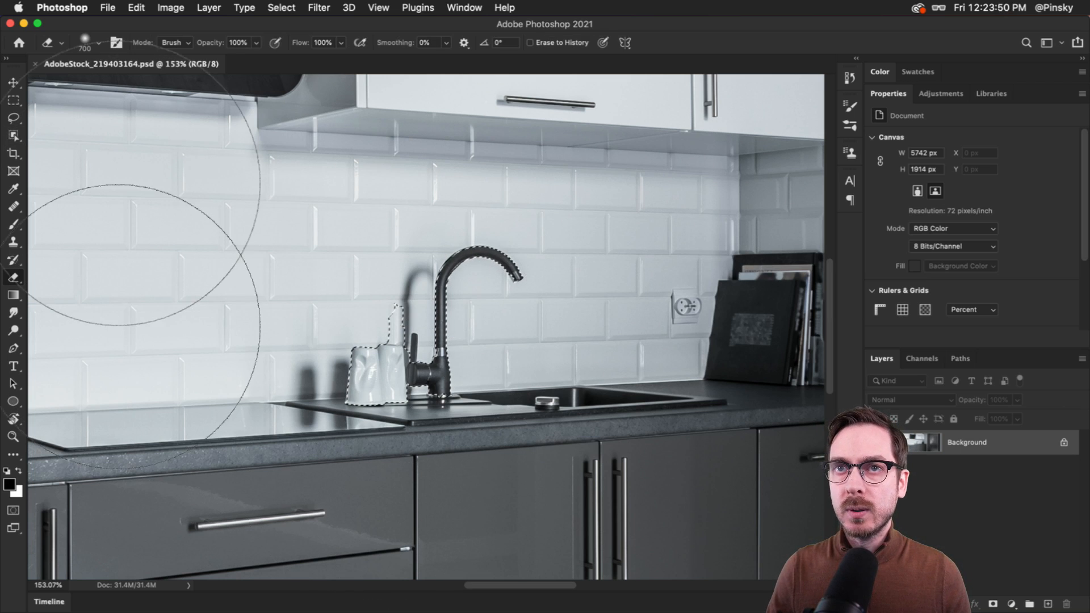
pyautogui.moveTo(14, 135); pyautogui.dragTo(49, 147)
pyautogui.keyDown('alt'); pyautogui.click(401, 327); pyautogui.keyUp('alt')
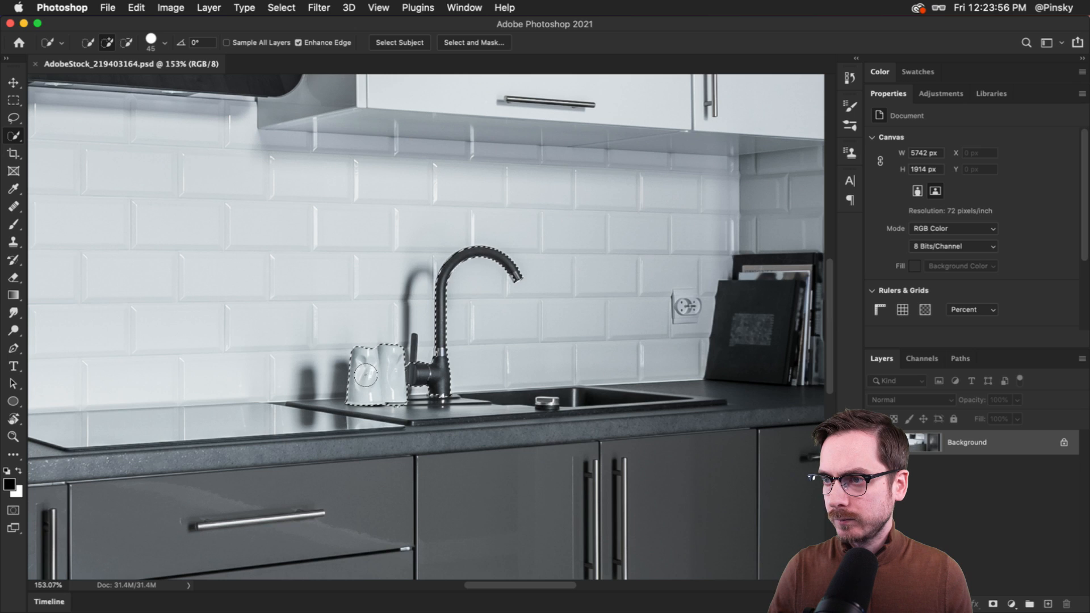
# Reduce the Quick Selection brush to size 9 and add the faucet's handle to the selection.
pyautogui.press('[')
pyautogui.press('[')
pyautogui.press('[')
pyautogui.press('[')
pyautogui.press('[')
pyautogui.press('[')
pyautogui.press('[')
pyautogui.press('[')
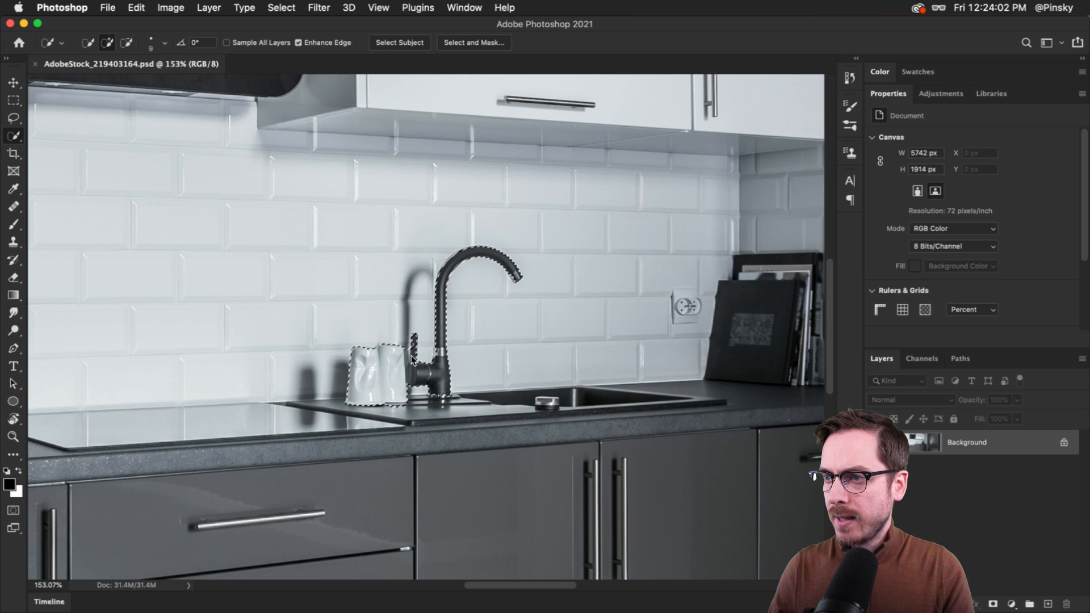
pyautogui.press('alt')
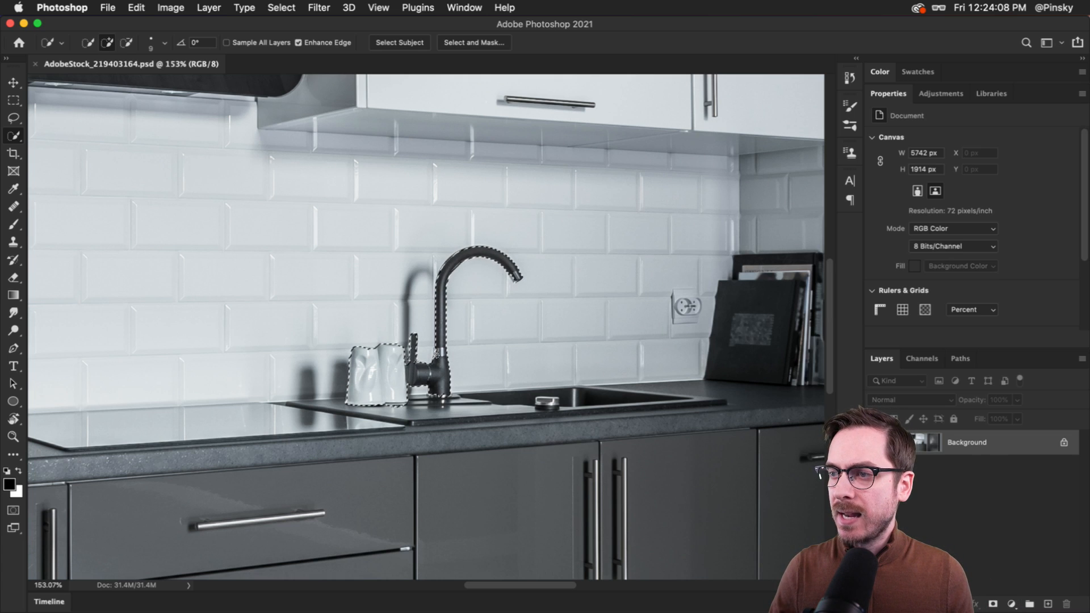
pyautogui.click(433, 350)
pyautogui.press('super+z')
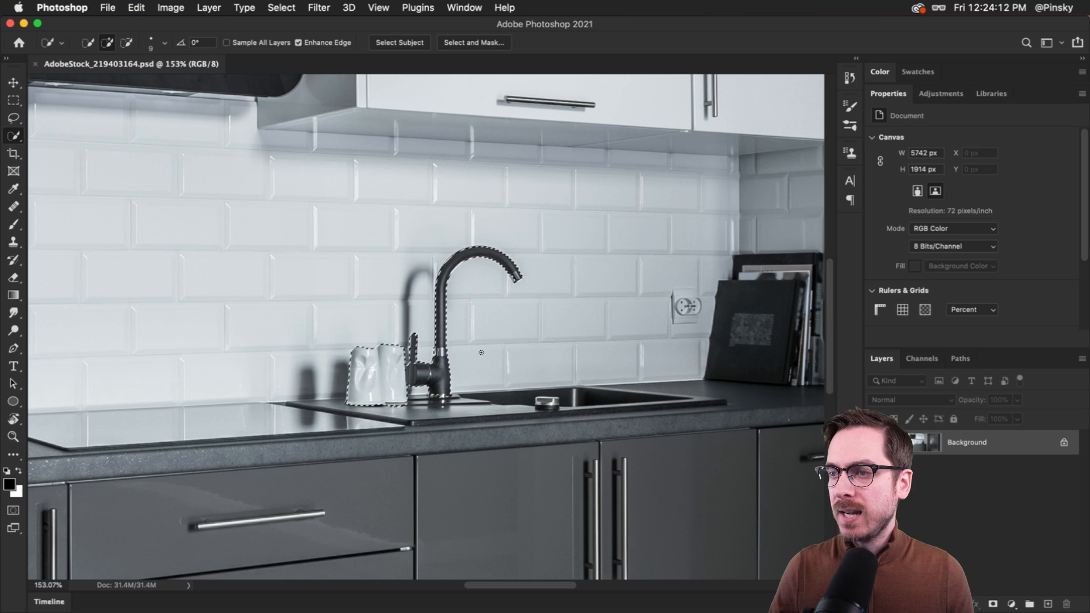
# Copy the selected faucet and glasses, switch to Adobe XD, and paste them onto the kitchen artboard.
pyautogui.press('v')
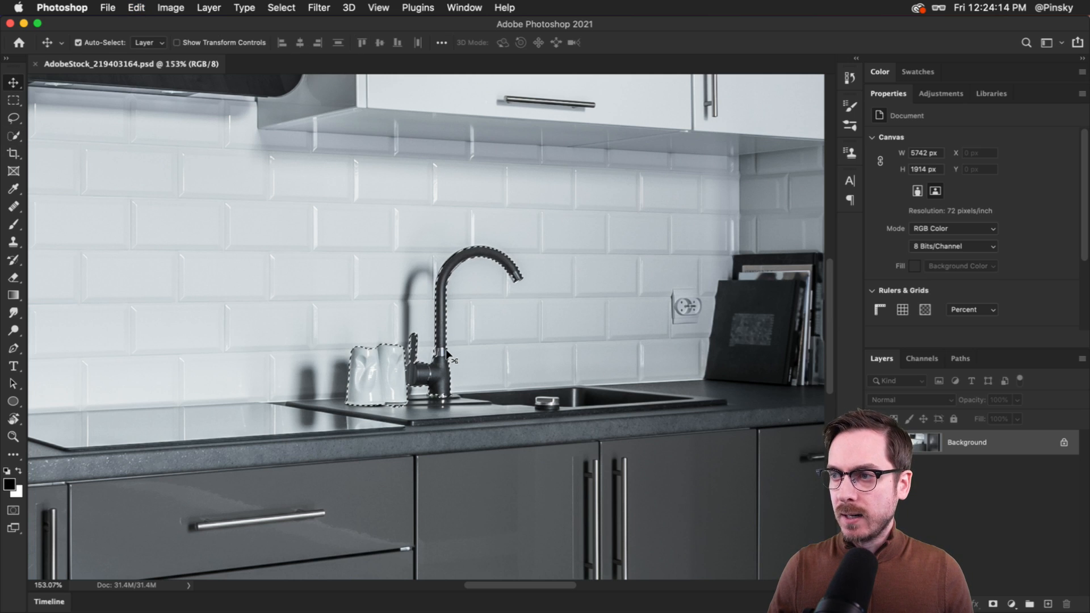
pyautogui.press('super+Tab')
pyautogui.press('super+v')
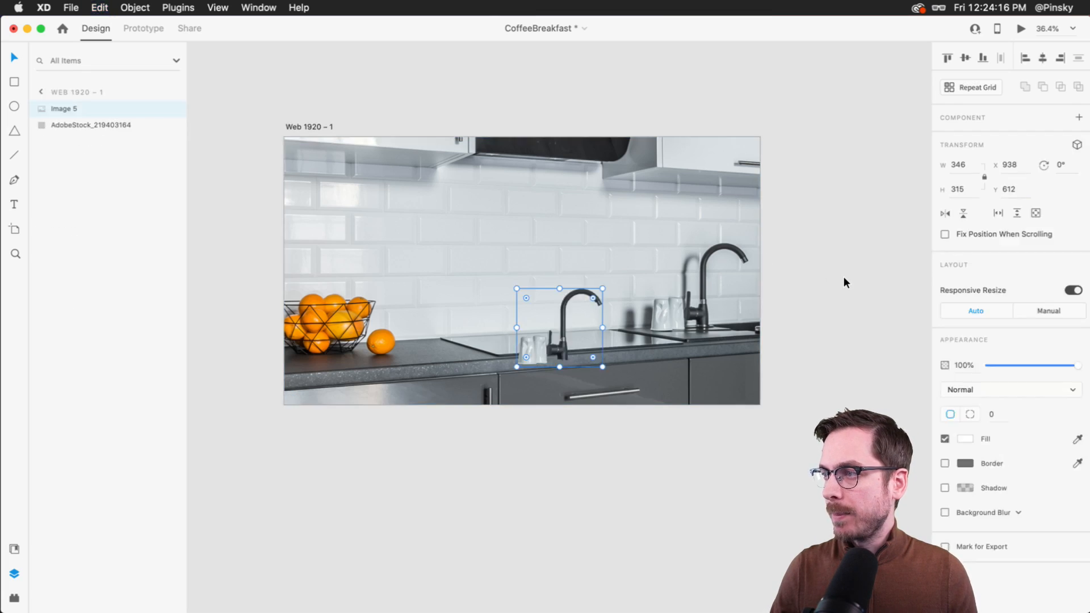
# Scale the pasted cutout to about 400 × 364 and align it exactly over the faucet and glasses in the photo.
pyautogui.moveTo(562, 340); pyautogui.dragTo(697, 309)
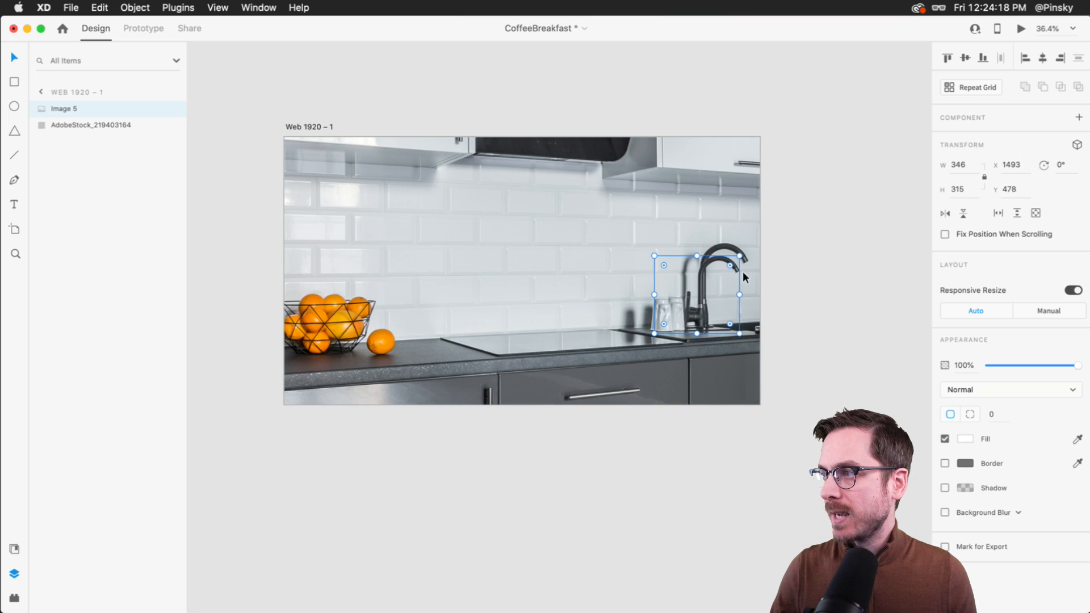
pyautogui.moveTo(741, 255); pyautogui.dragTo(764, 240)
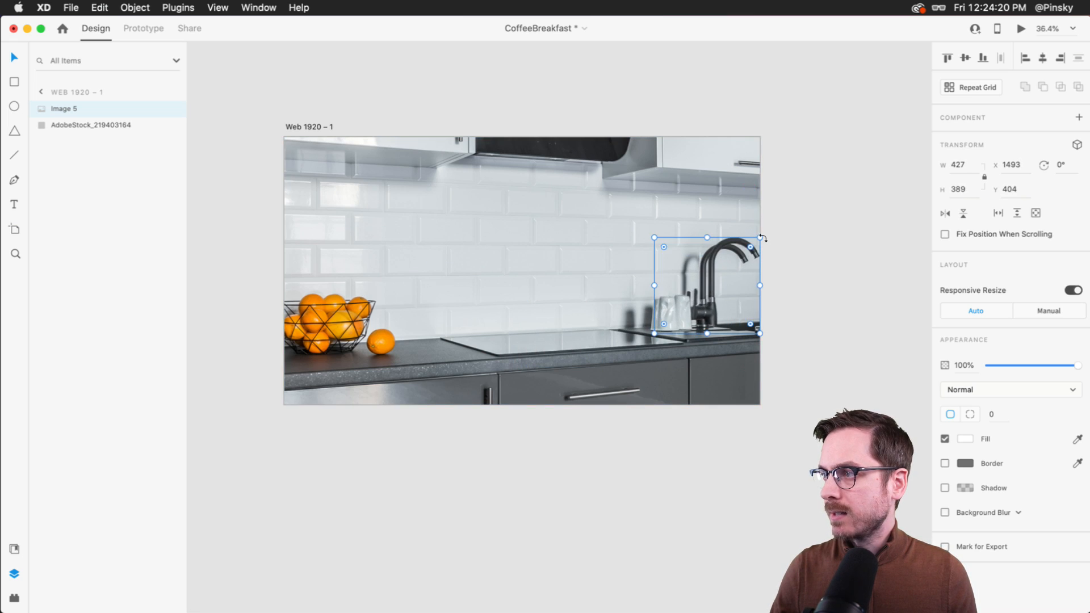
pyautogui.scroll(5, 762, 234)
pyautogui.moveTo(499, 363); pyautogui.dragTo(489, 364)
pyautogui.moveTo(628, 218); pyautogui.dragTo(614, 230)
pyautogui.moveTo(480, 384); pyautogui.dragTo(479, 383)
pyautogui.scroll(-5, 479, 382)
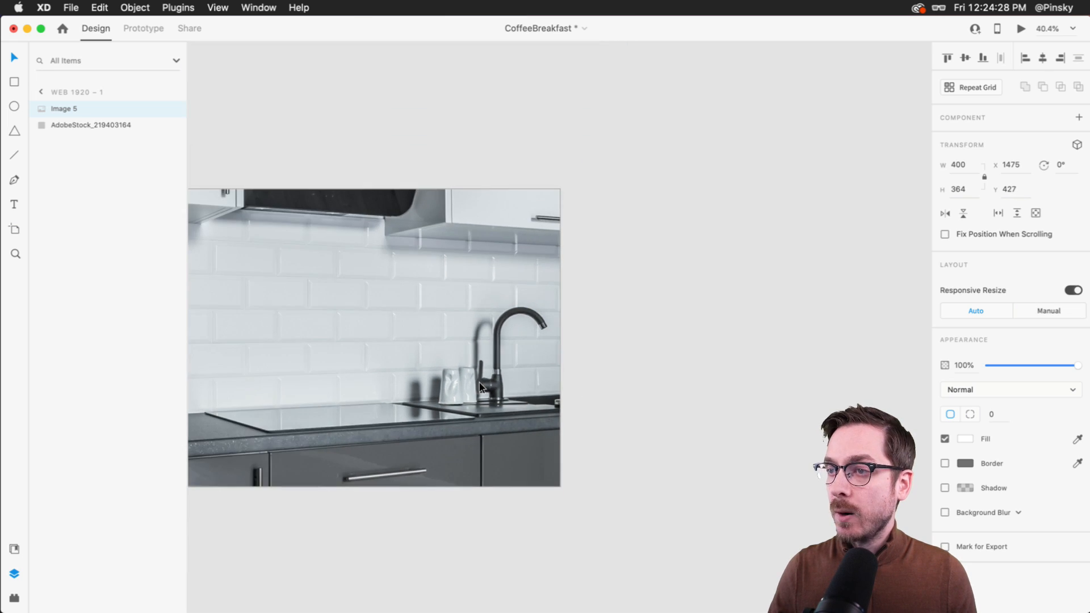
# Enable 3D Transforms on the kitchen photo, set its Z position to -1000, and scale it to 4320 × 2430 to cover the artboard.
pyautogui.hscroll(-2, 479, 383)
pyautogui.click(394, 253)
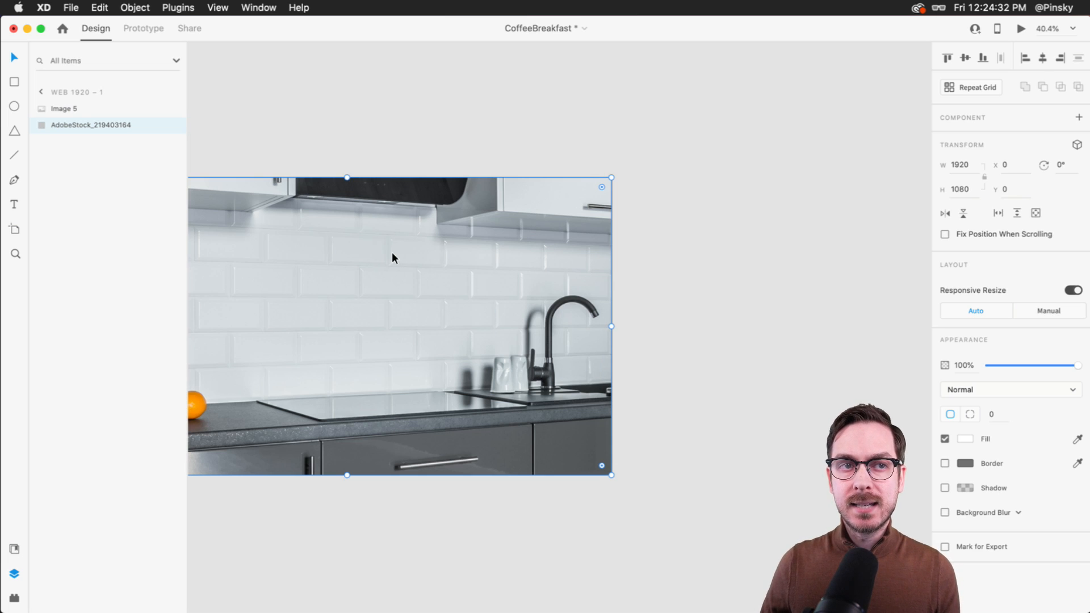
pyautogui.hscroll(-5, 394, 258)
pyautogui.scroll(-1, 394, 258)
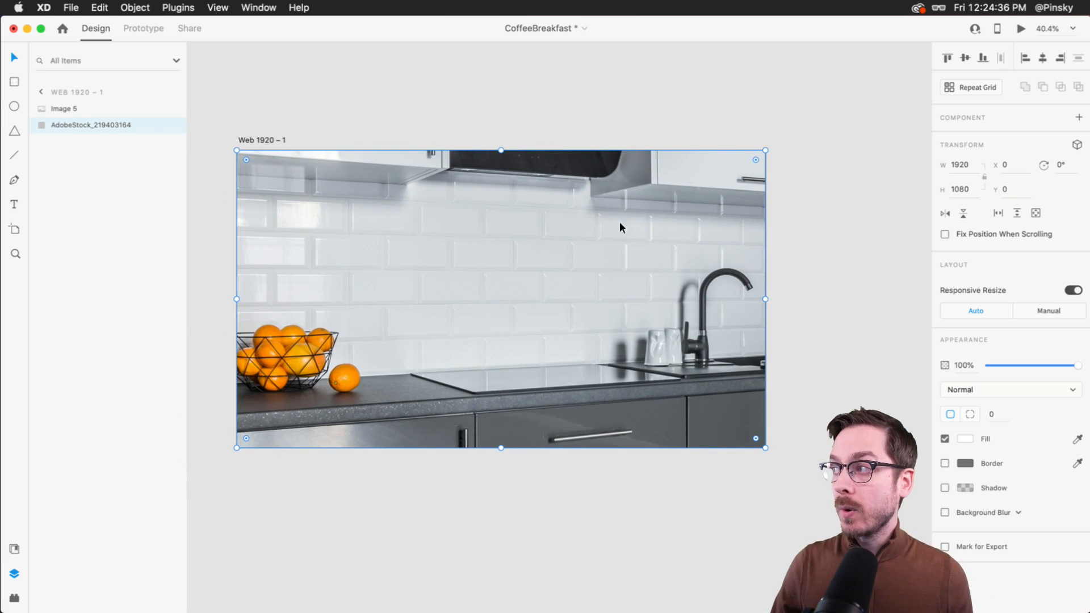
pyautogui.click(1077, 146)
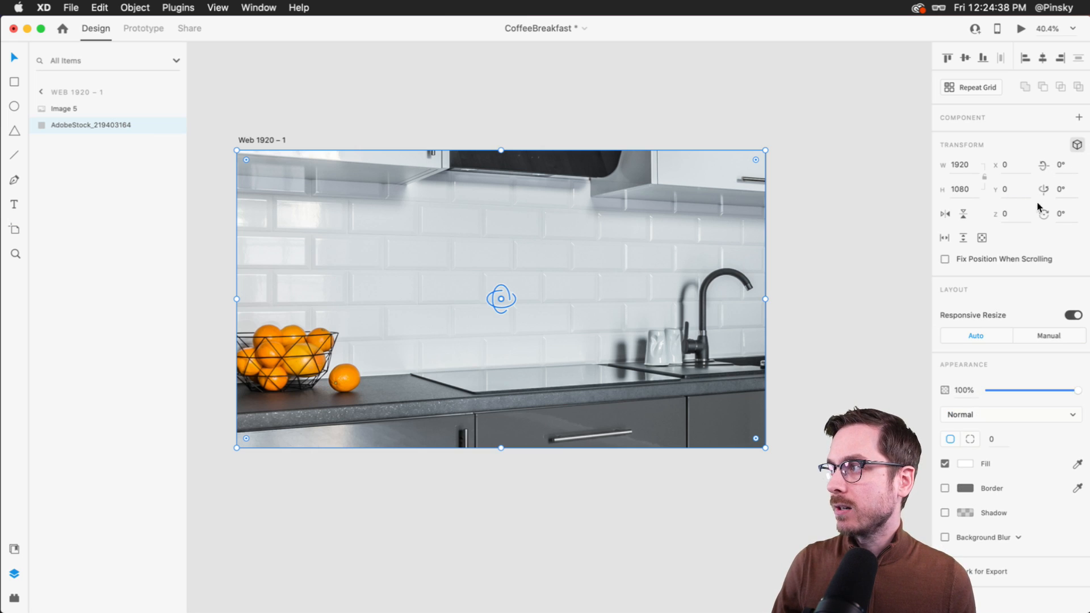
pyautogui.write('-1000')
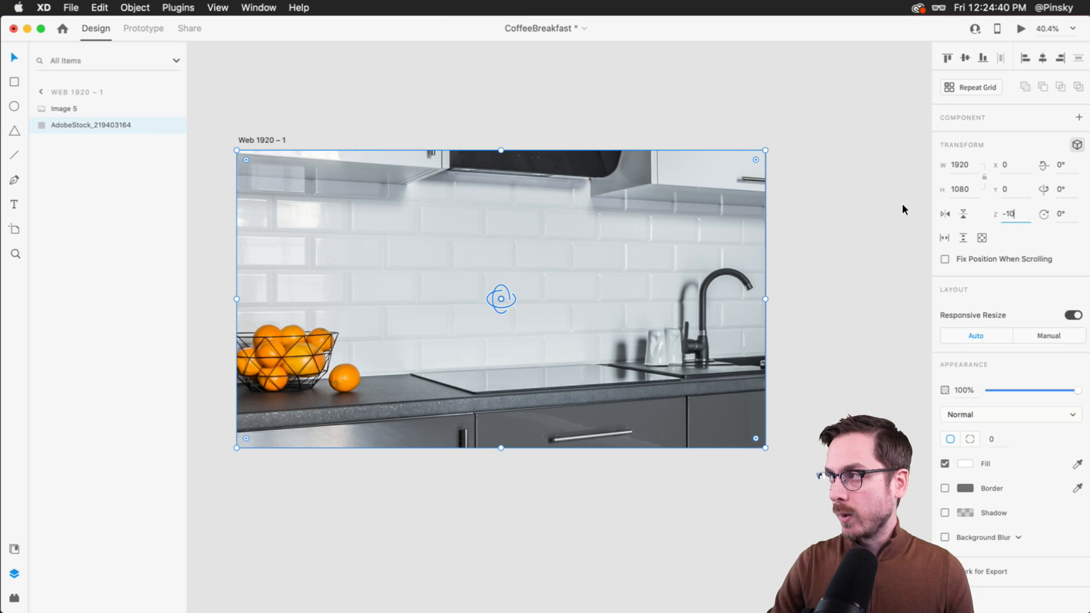
pyautogui.press('Return')
pyautogui.moveTo(532, 296); pyautogui.dragTo(386, 221)
pyautogui.moveTo(471, 284); pyautogui.dragTo(796, 448)
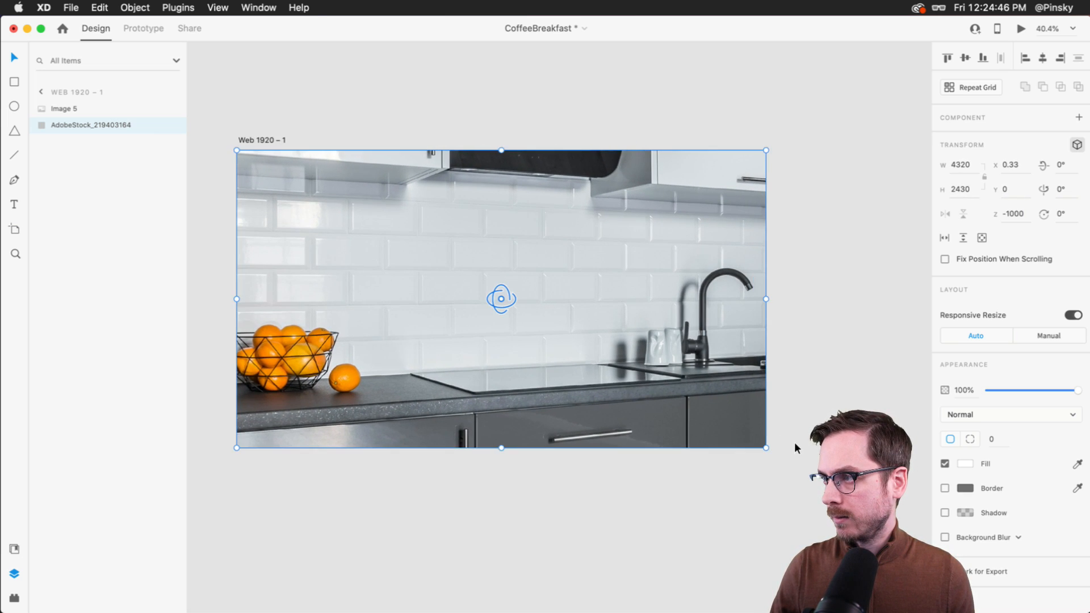
# Try moving the faucet and glasses cutout away from its place over the photo, and undo the move.
pyautogui.scroll(3, 786, 356)
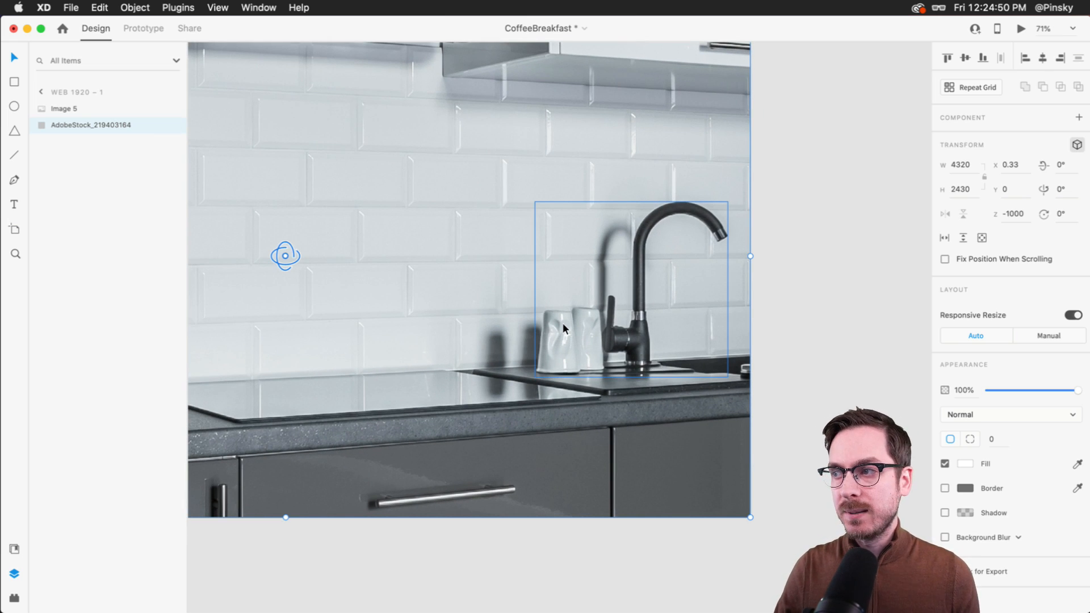
pyautogui.rightClick(579, 347)
pyautogui.click(576, 346)
pyautogui.moveTo(576, 345); pyautogui.dragTo(544, 367)
pyautogui.press('super+z')
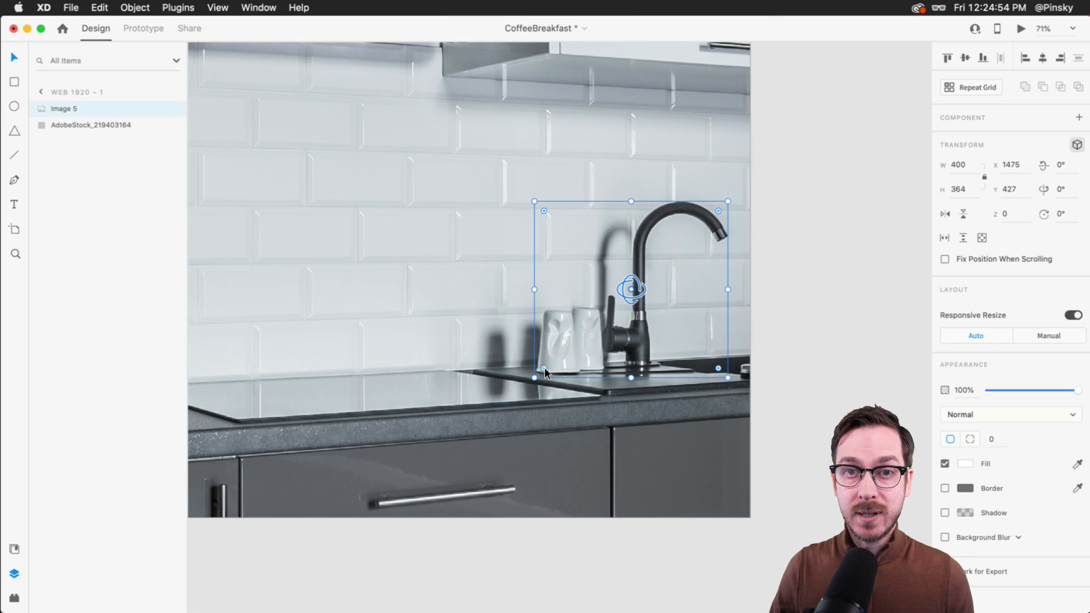
pyautogui.hscroll(-1, 543, 369)
pyautogui.press('super+0')
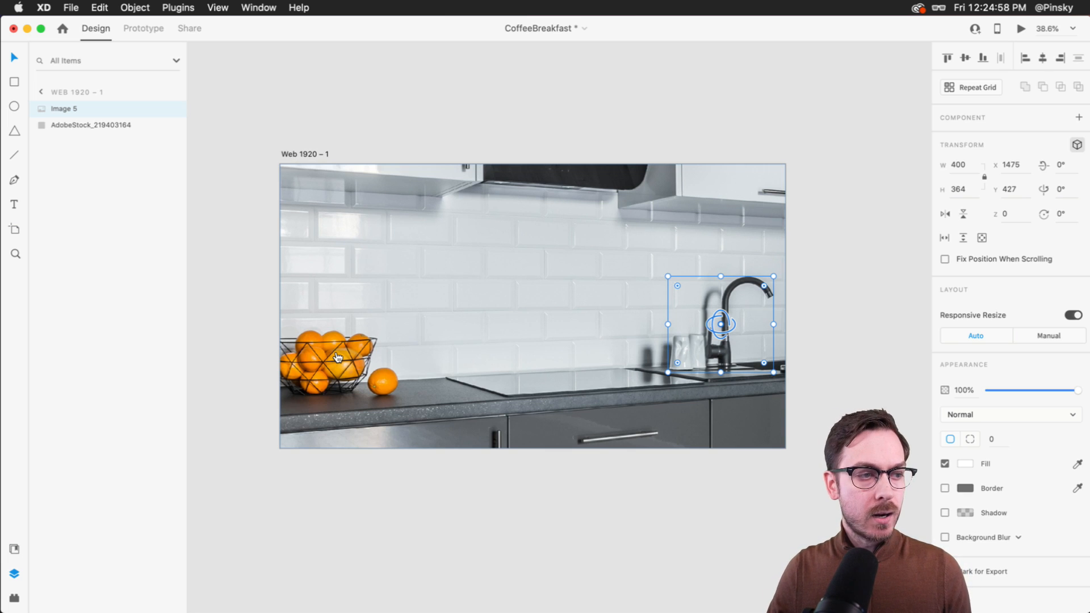
# Switch to Photoshop and select the basket of oranges and the loose orange beside it with the Object Selection tool.
pyautogui.press('super+Tab')
pyautogui.hscroll(-15, 375, 325)
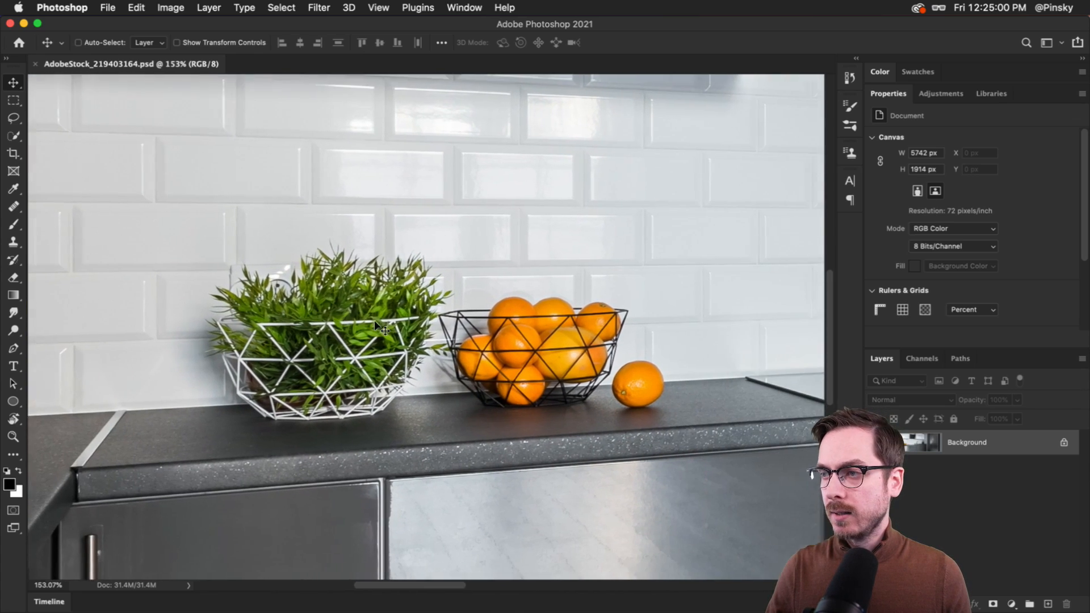
pyautogui.hscroll(3, 375, 324)
pyautogui.hscroll(2, 373, 320)
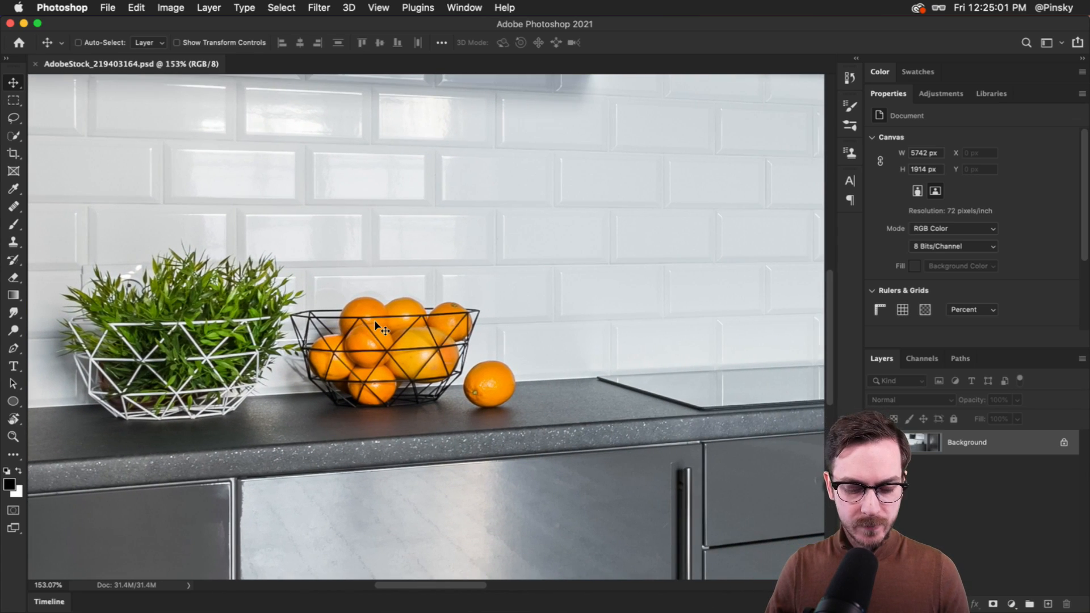
pyautogui.click(13, 173)
pyautogui.click(13, 142)
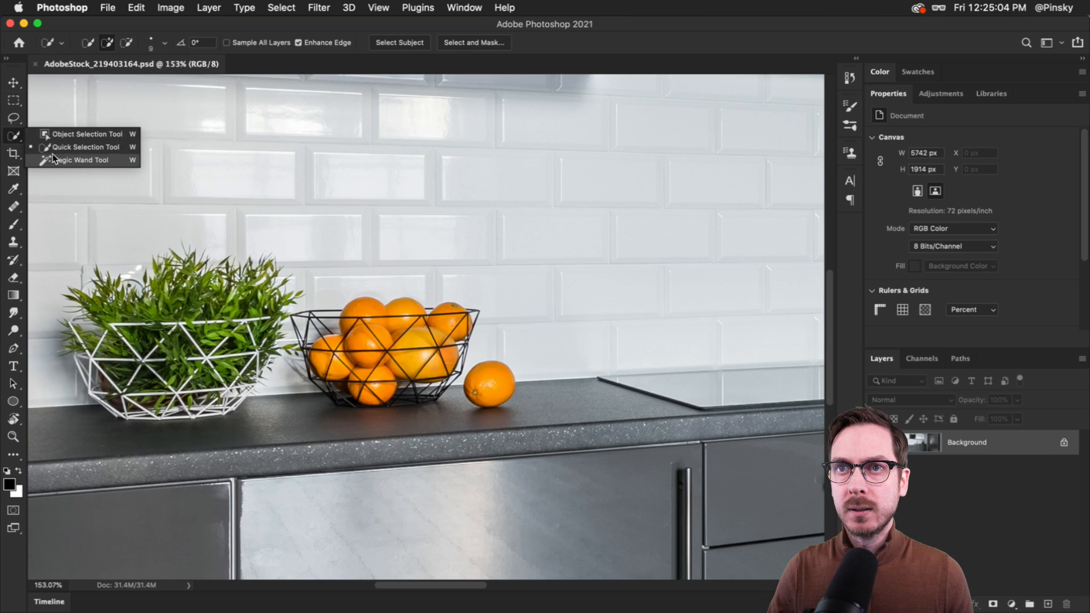
pyautogui.click(74, 129)
pyautogui.moveTo(524, 260); pyautogui.dragTo(283, 427)
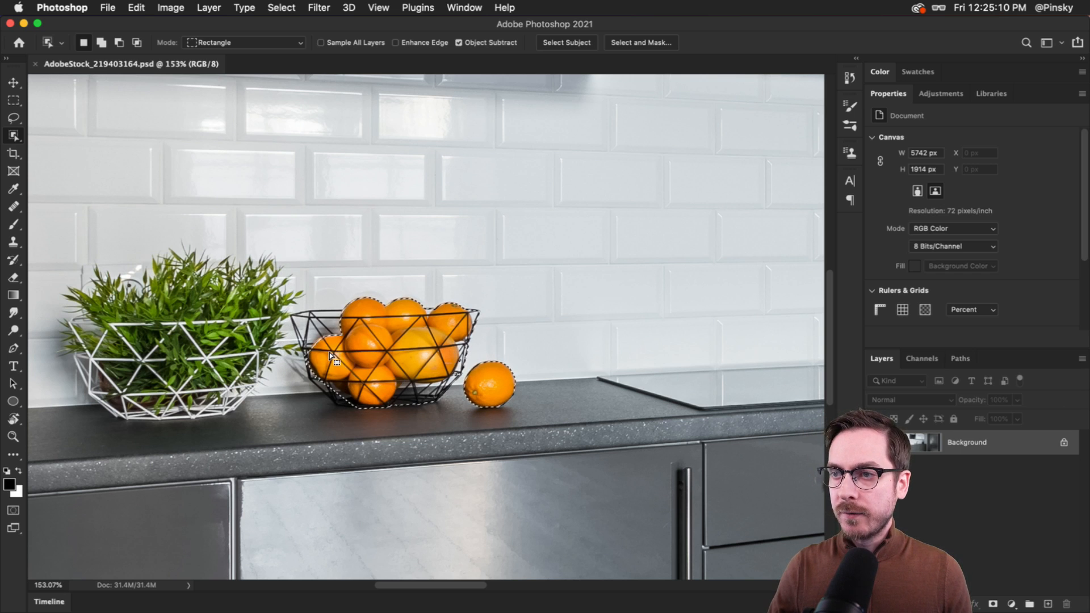
# Extend the selection with the Quick Selection tool to include the missing left side and rim of the wire basket.
pyautogui.click(324, 320)
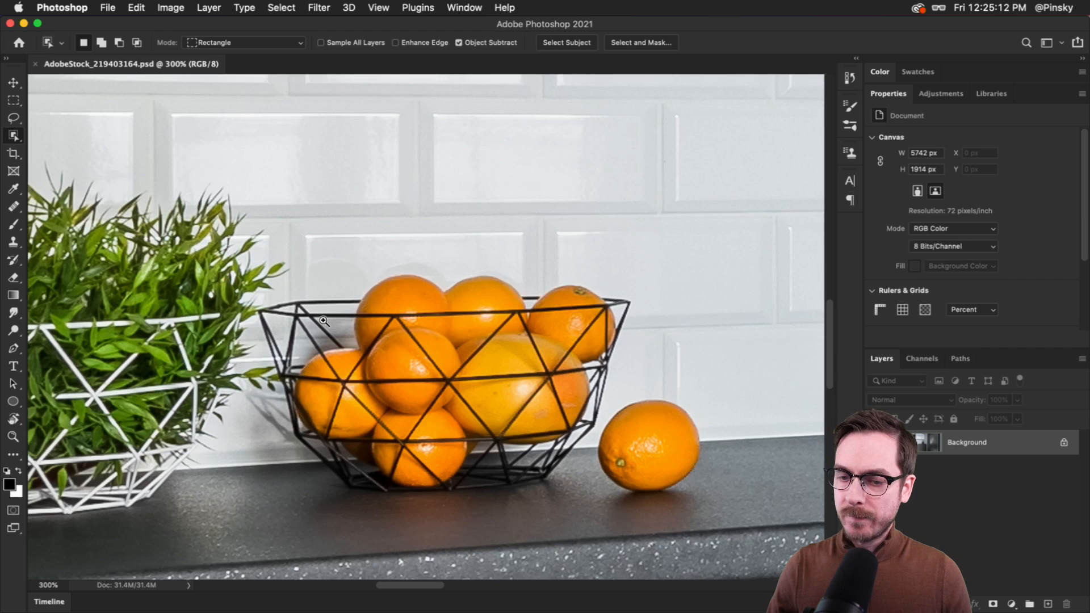
pyautogui.click(324, 321)
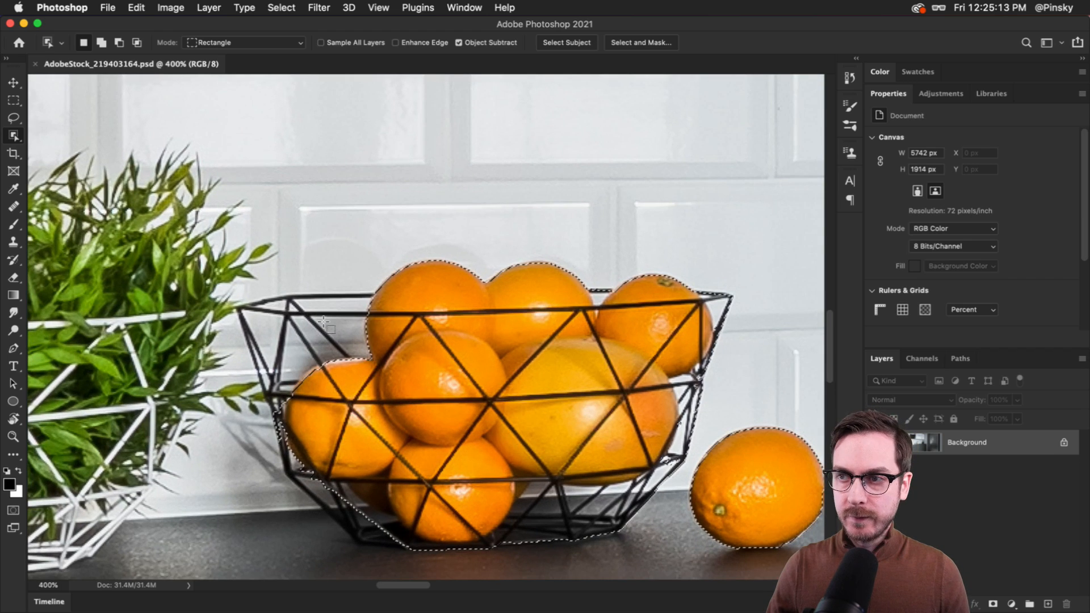
pyautogui.rightClick(13, 135)
pyautogui.click(58, 147)
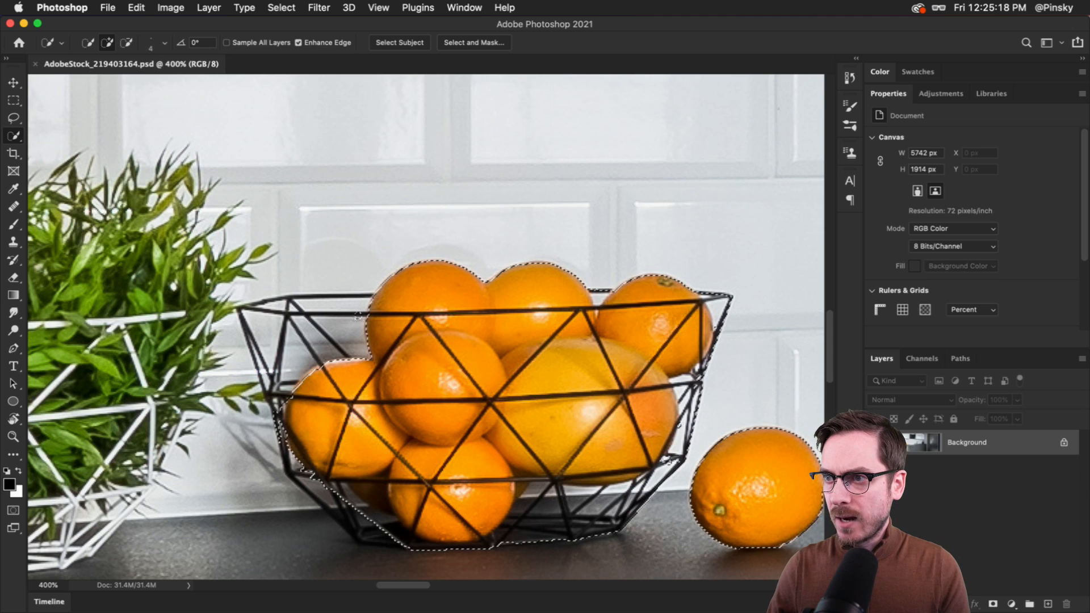
pyautogui.moveTo(321, 317)
pyautogui.mouseDown()
pyautogui.moveTo(291, 314)
pyautogui.moveTo(278, 375)
pyautogui.moveTo(349, 359)
pyautogui.mouseUp()
pyautogui.moveTo(295, 392); pyautogui.dragTo(294, 311)
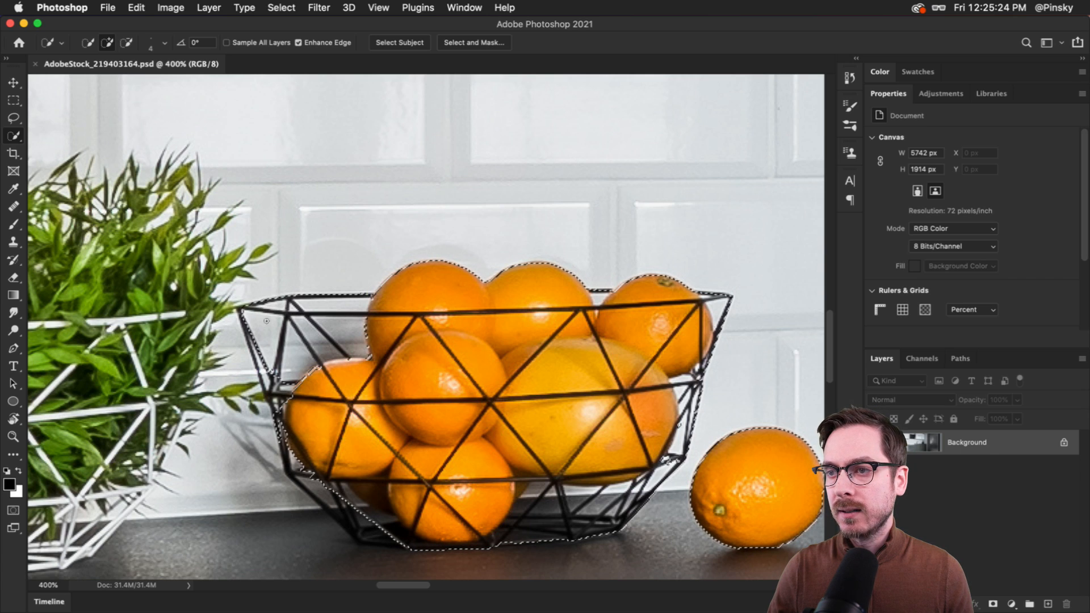
pyautogui.moveTo(386, 366); pyautogui.dragTo(368, 362)
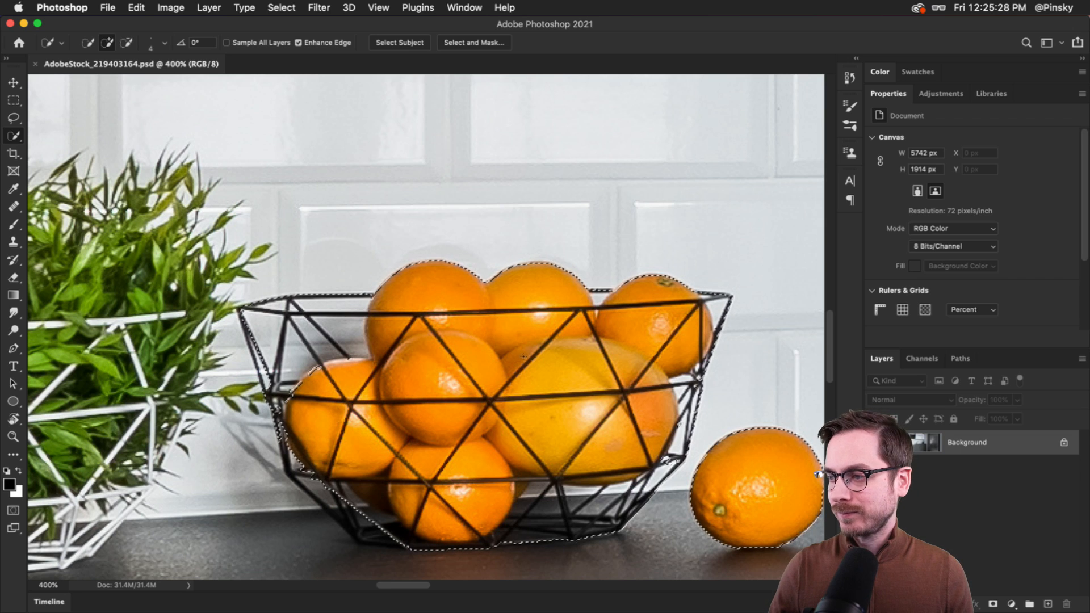
pyautogui.hscroll(5, 523, 357)
pyautogui.press('alt')
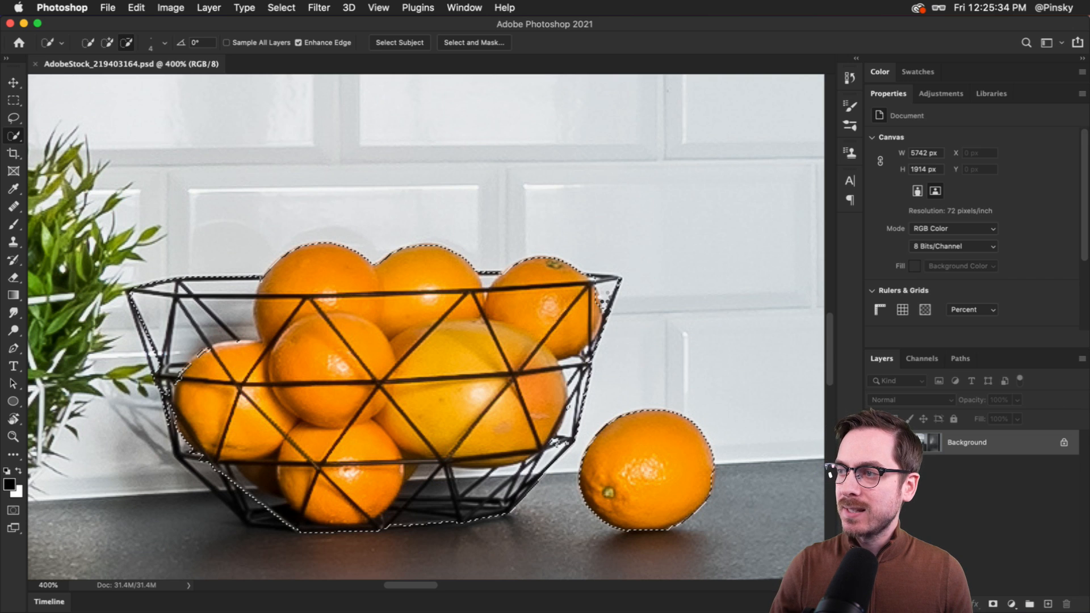
pyautogui.press('super+z')
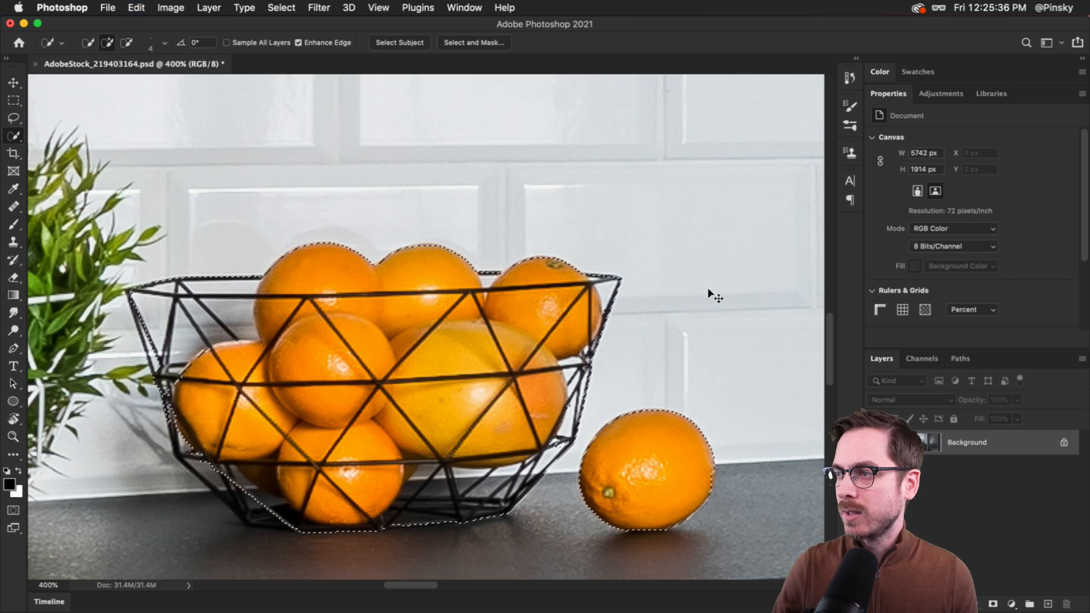
# Copy the selected basket and orange, switch to Adobe XD, paste them onto the kitchen artboard, and place them roughly over the photographed basket.
pyautogui.press('super+c')
pyautogui.press('super+Tab')
pyautogui.press('super+v')
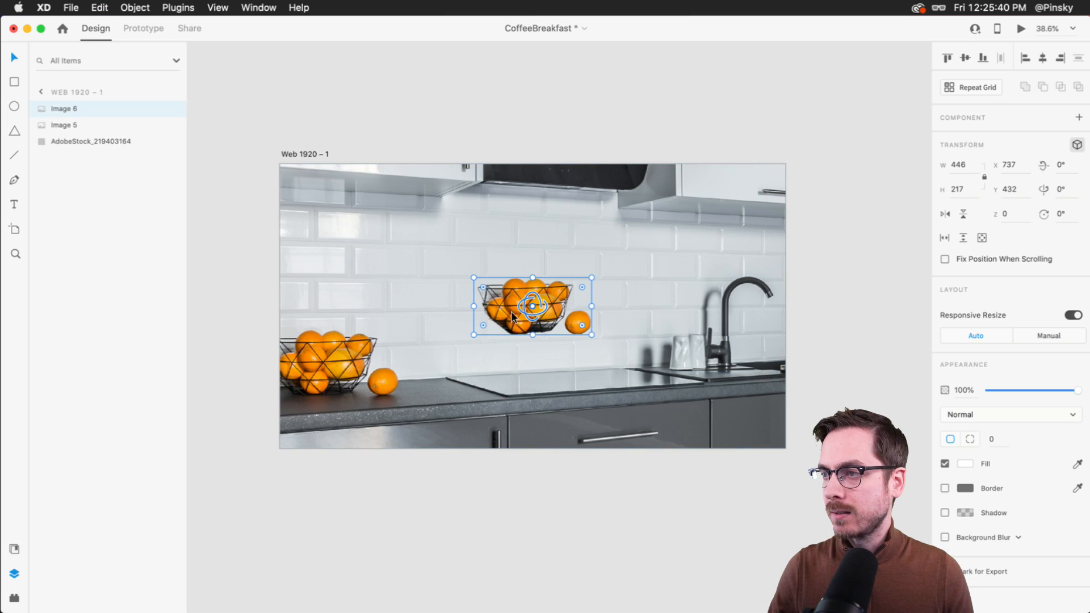
pyautogui.moveTo(513, 316); pyautogui.dragTo(316, 362)
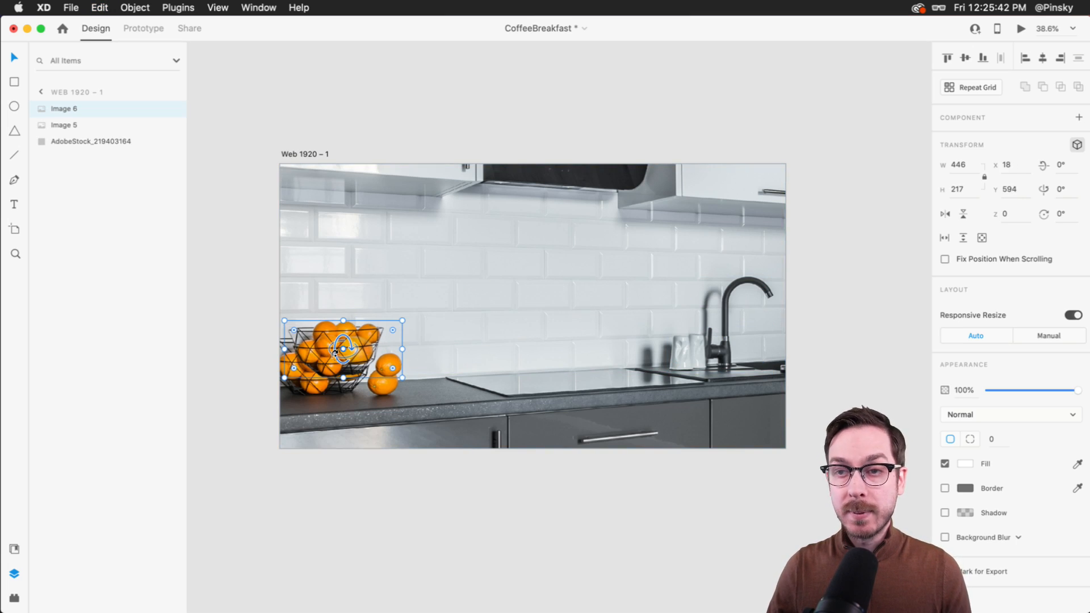
pyautogui.press('super+r')
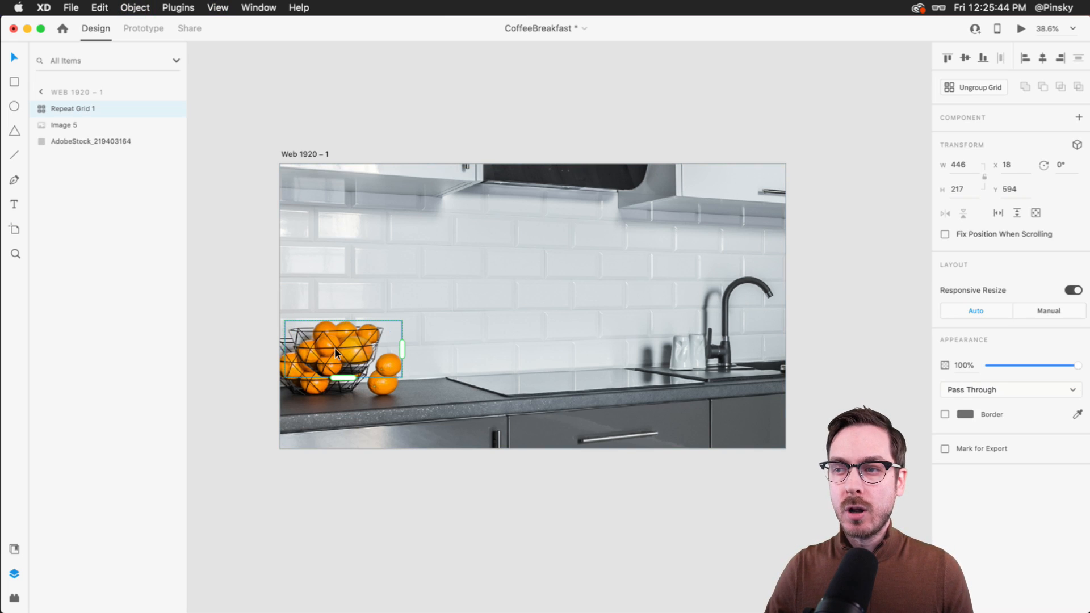
pyautogui.press('super+z')
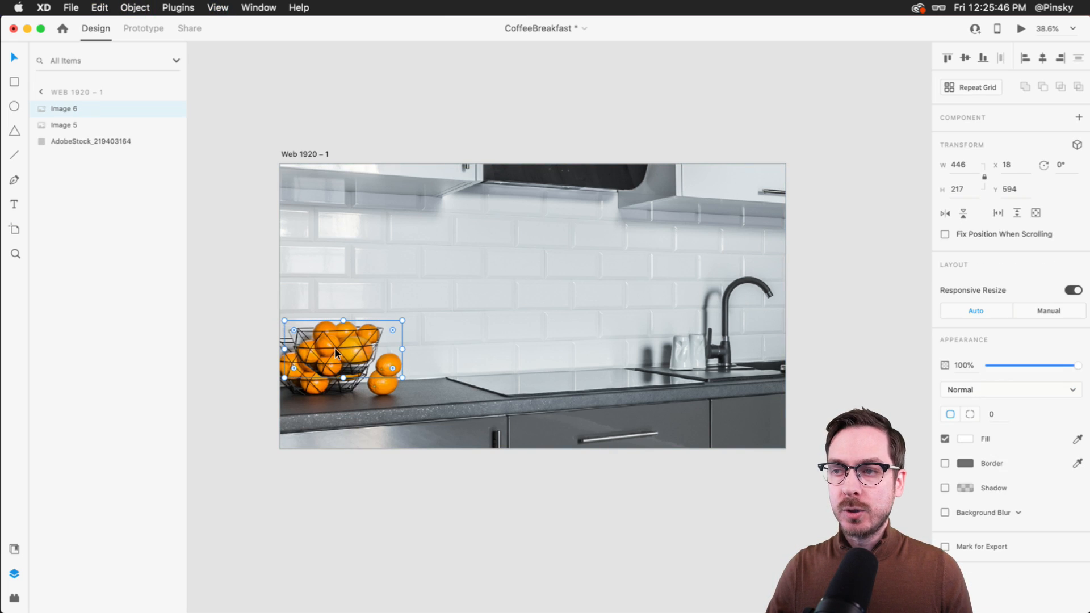
# Scale the basket cutout to about 533 × 259 over the photographed basket, using 80% opacity for alignment and restoring it to 100%.
pyautogui.scroll(5, 298, 356)
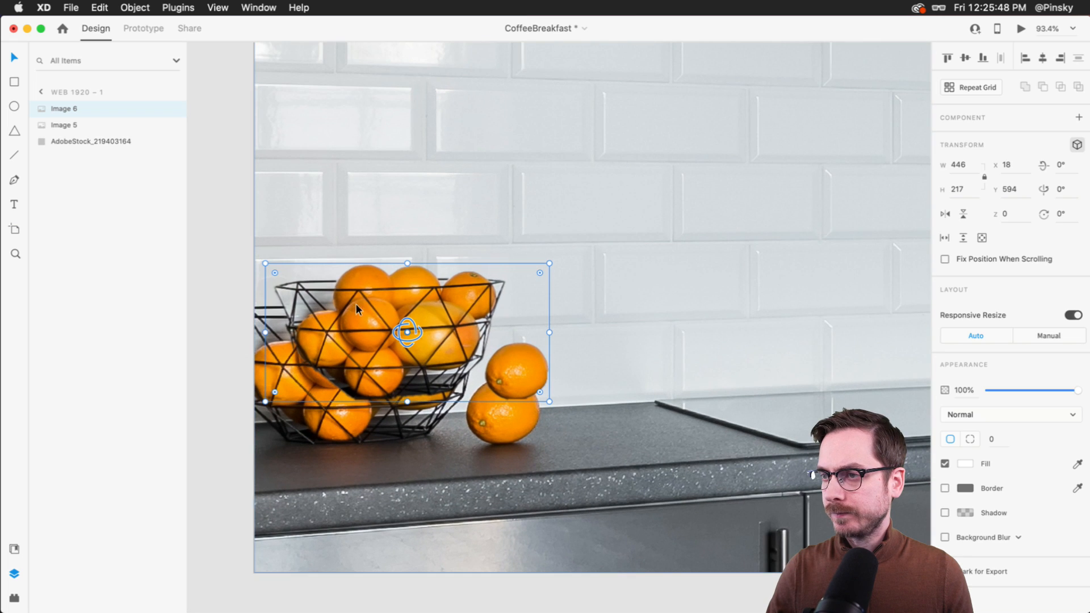
pyautogui.moveTo(377, 340); pyautogui.dragTo(339, 364)
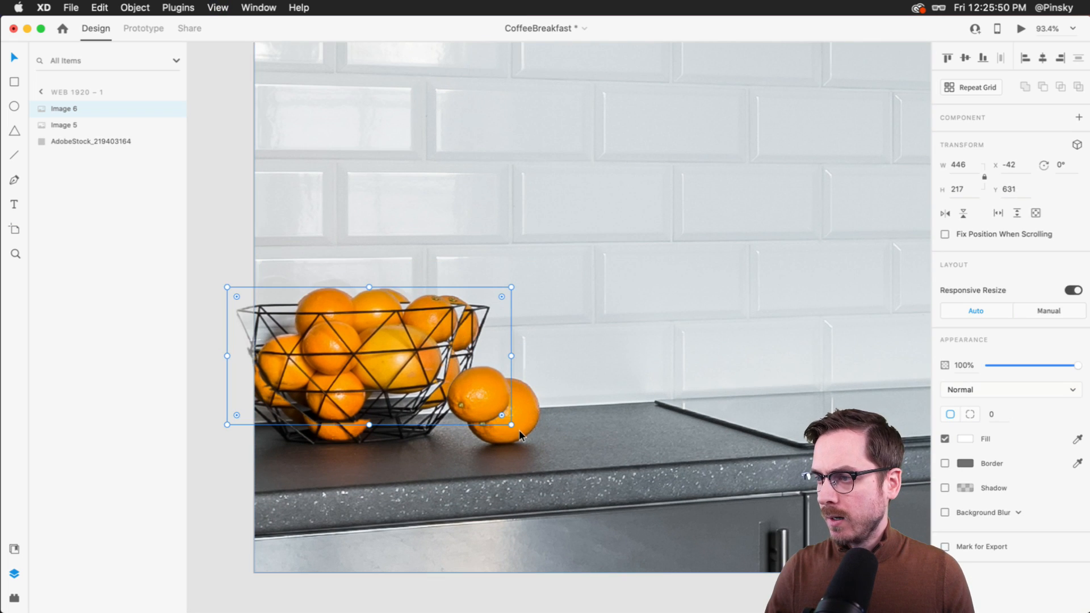
pyautogui.moveTo(509, 424)
pyautogui.mouseDown()
pyautogui.moveTo(579, 457)
pyautogui.moveTo(502, 409)
pyautogui.mouseUp()
pyautogui.press('8')
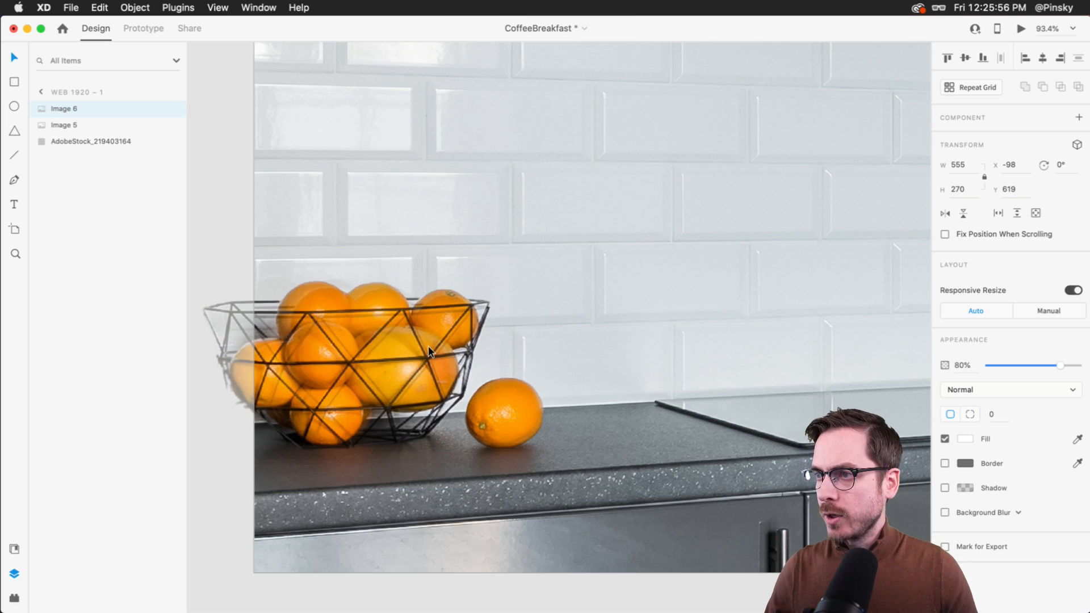
pyautogui.moveTo(428, 350); pyautogui.dragTo(428, 352)
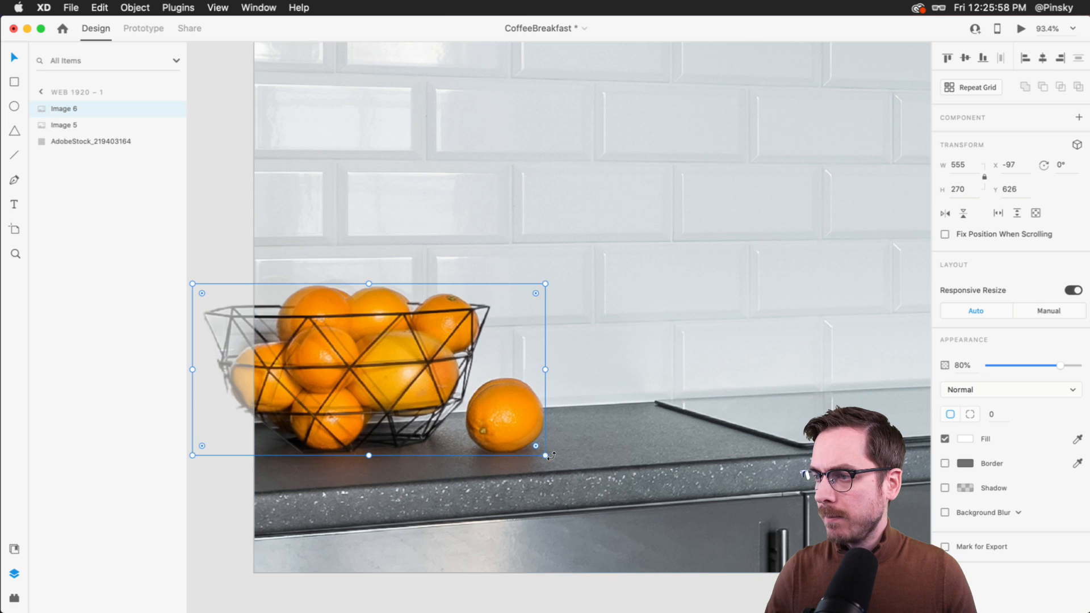
pyautogui.moveTo(540, 453); pyautogui.dragTo(534, 451)
pyautogui.moveTo(474, 397); pyautogui.dragTo(480, 396)
pyautogui.moveTo(201, 278); pyautogui.dragTo(211, 287)
pyautogui.moveTo(365, 351); pyautogui.dragTo(363, 349)
pyautogui.press('0')
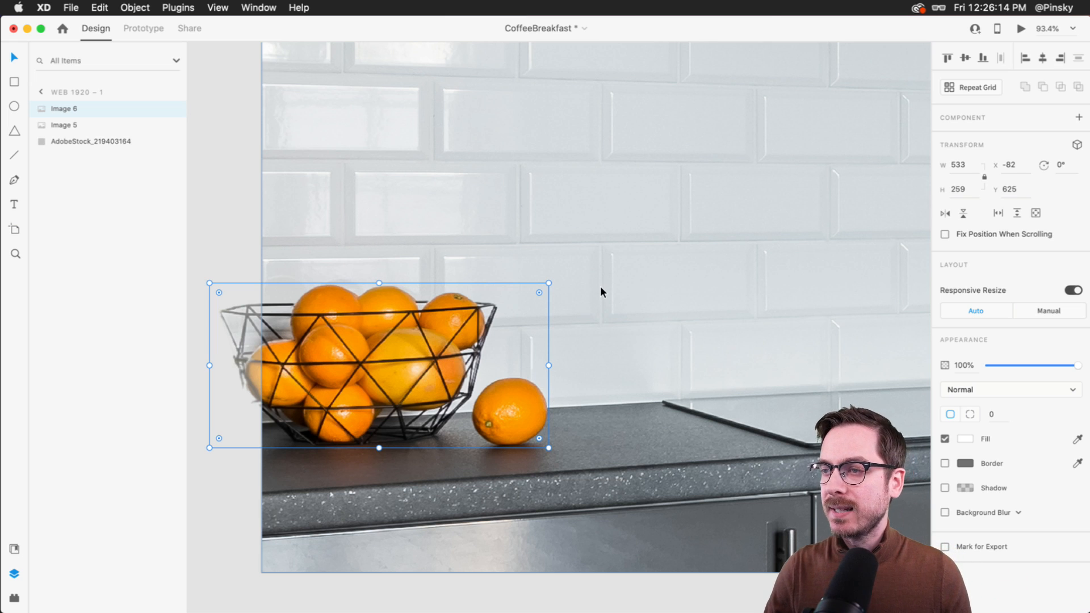
# Enlarge the basket cutout to about 542 × 264 and nudge it to match the loose orange in the photo.
pyautogui.scroll(-5, 600, 285)
pyautogui.click(468, 551)
pyautogui.scroll(5, 440, 322)
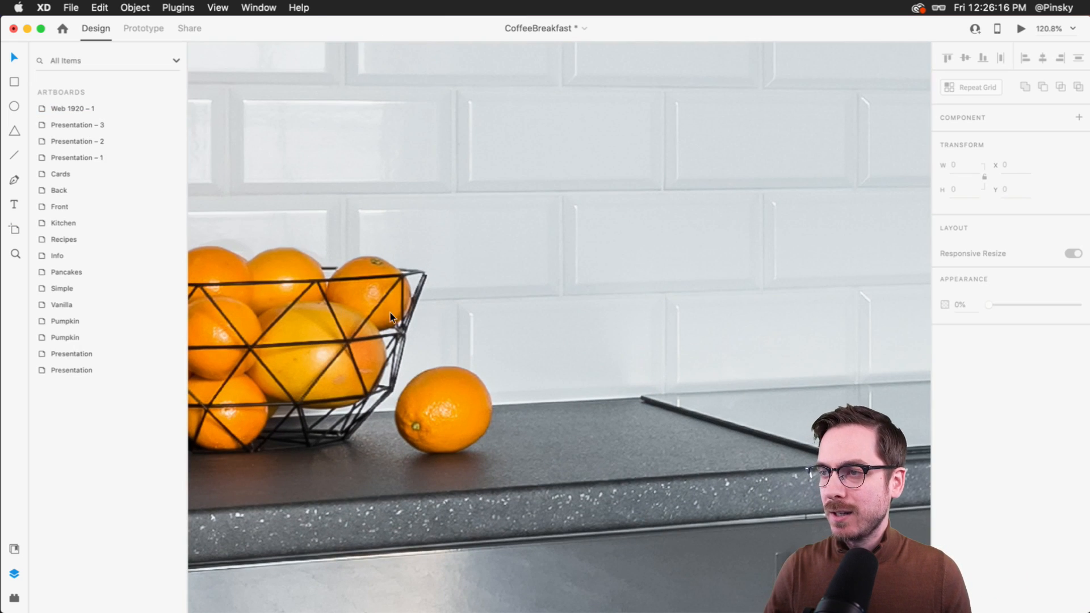
pyautogui.click(493, 287)
pyautogui.moveTo(493, 458); pyautogui.dragTo(501, 466)
pyautogui.moveTo(447, 409); pyautogui.dragTo(445, 408)
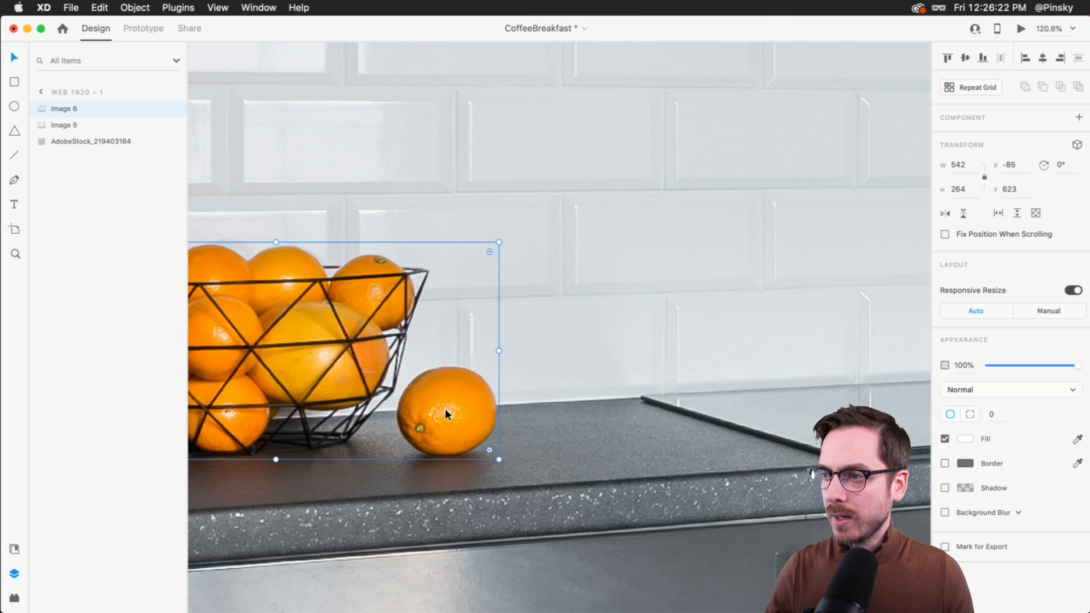
pyautogui.scroll(-6, 444, 410)
pyautogui.click(434, 536)
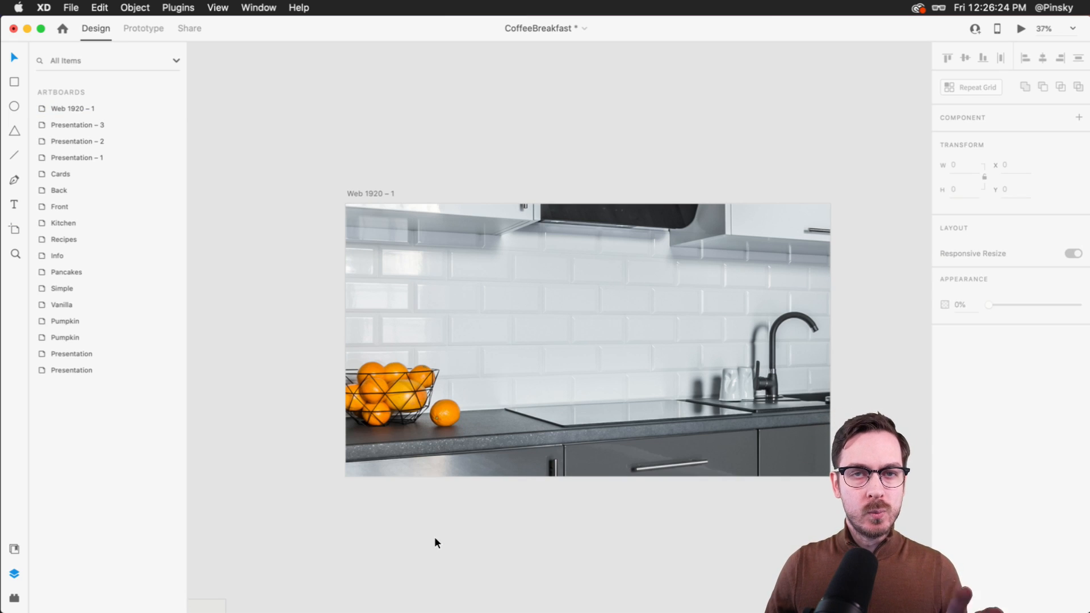
# Check the kitchen artboard's layers by selecting the basket cutout and the faucet cutout in turn.
pyautogui.hscroll(3, 601, 301)
pyautogui.scroll(1, 600, 302)
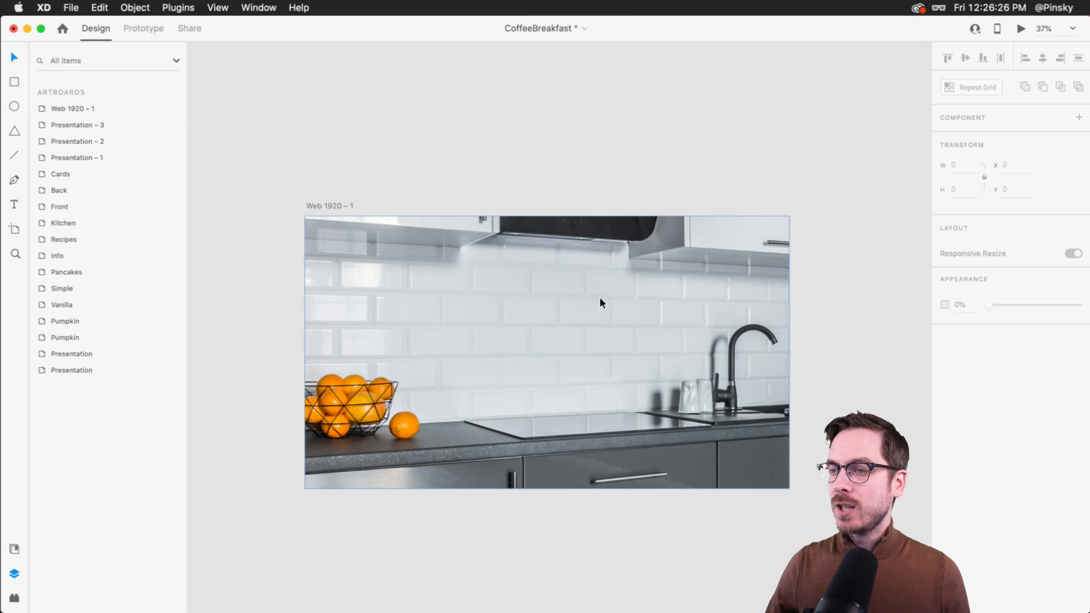
pyautogui.click(441, 308)
pyautogui.click(356, 404)
pyautogui.click(728, 385)
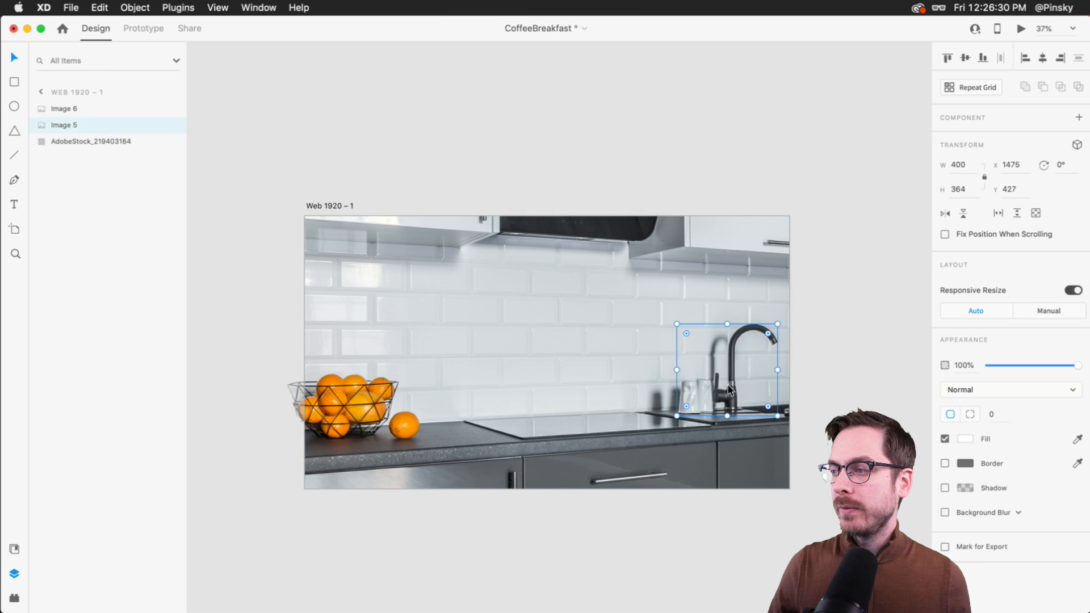
pyautogui.click(501, 139)
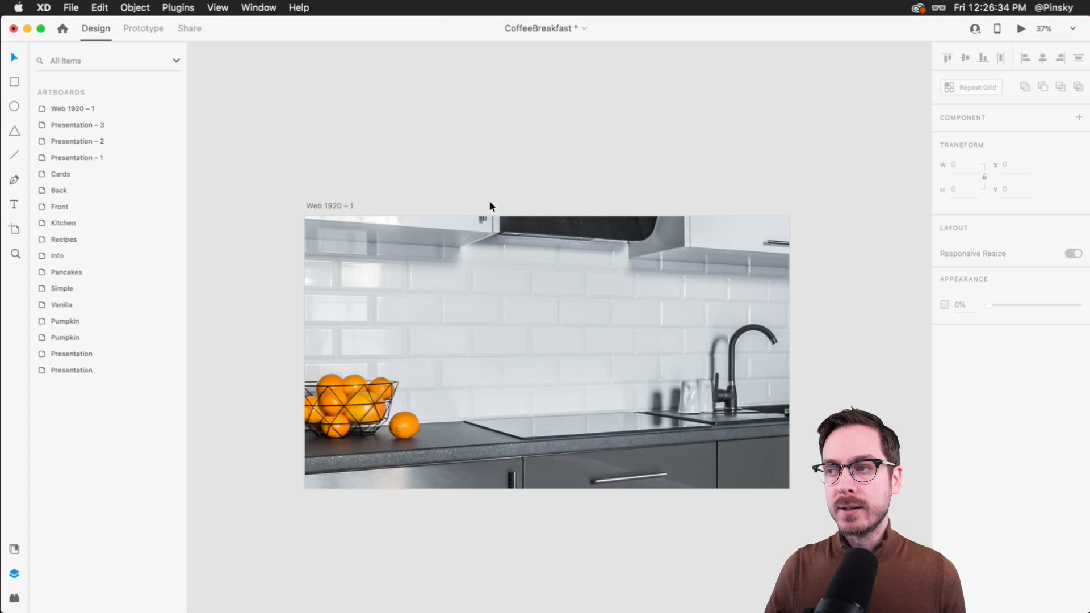
# Add a 1920 × 1080 artboard beside the kitchen artboard and fill it with light grey.
pyautogui.hscroll(3, 489, 207)
pyautogui.hscroll(4, 490, 206)
pyautogui.press('a')
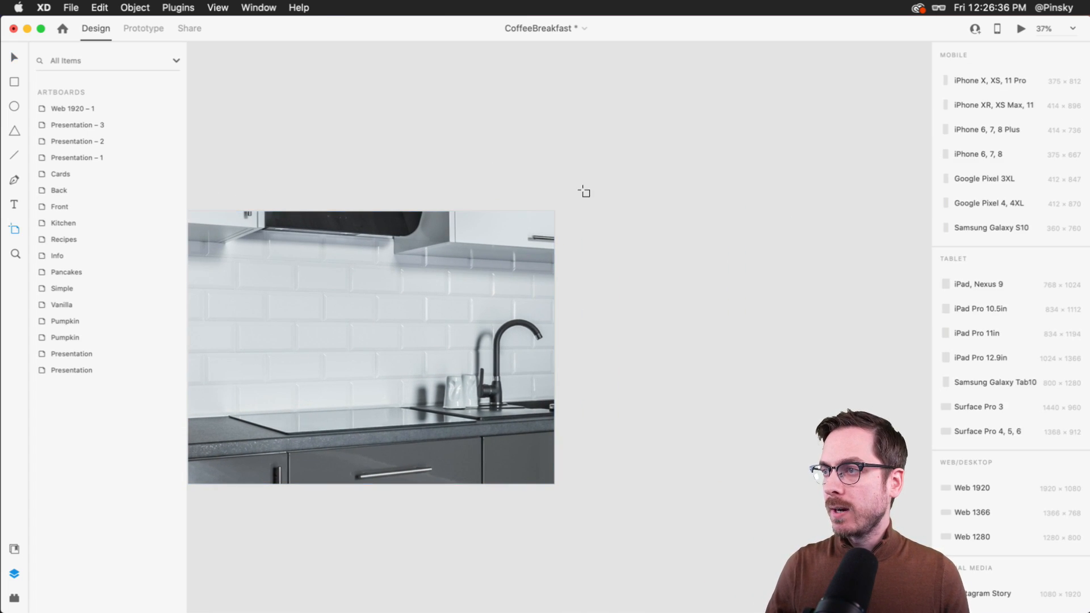
pyautogui.click(566, 213)
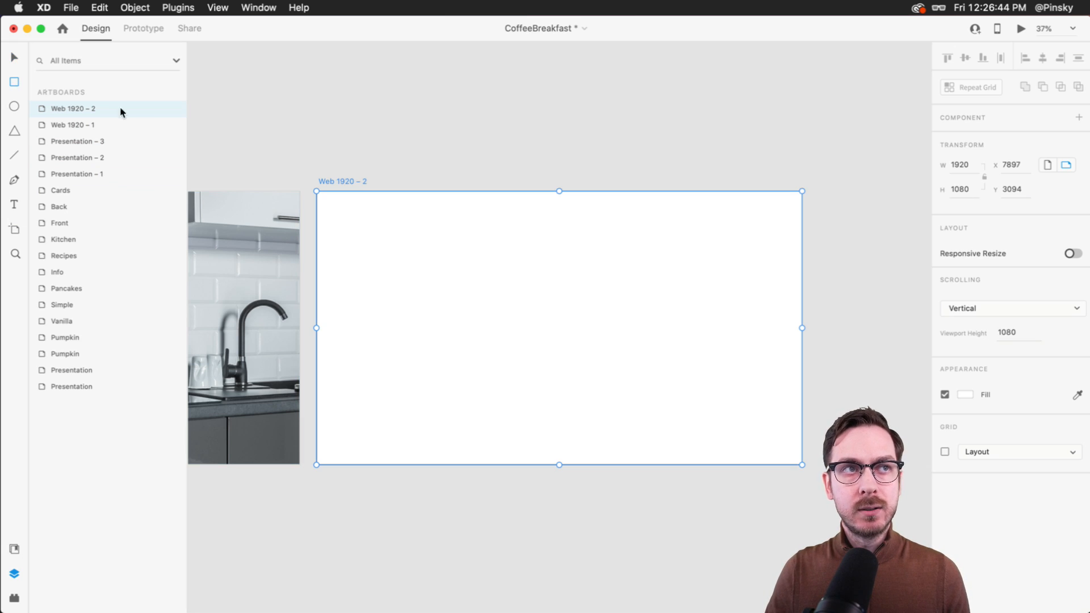
pyautogui.click(963, 399)
pyautogui.moveTo(808, 329); pyautogui.dragTo(794, 336)
pyautogui.click(1009, 547)
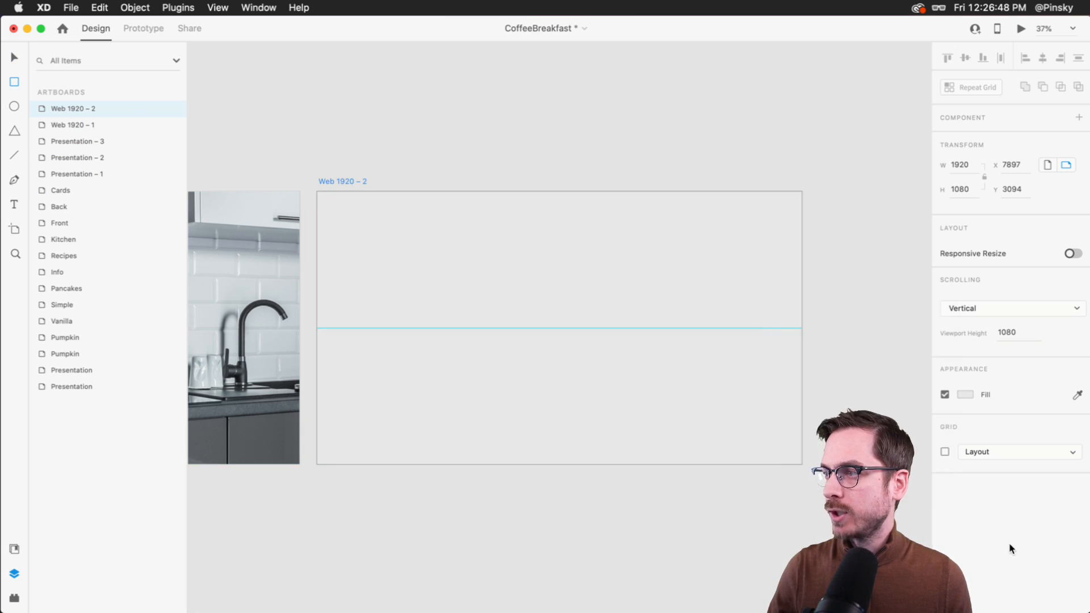
# Draw a borderless white card of about 564 × 714 with corner radius 78, centred on the new artboard.
pyautogui.moveTo(497, 232); pyautogui.dragTo(640, 416)
pyautogui.moveTo(509, 236); pyautogui.dragTo(517, 238)
pyautogui.moveTo(589, 314)
pyautogui.mouseDown()
pyautogui.moveTo(562, 315)
pyautogui.moveTo(581, 318)
pyautogui.mouseUp()
pyautogui.click(944, 463)
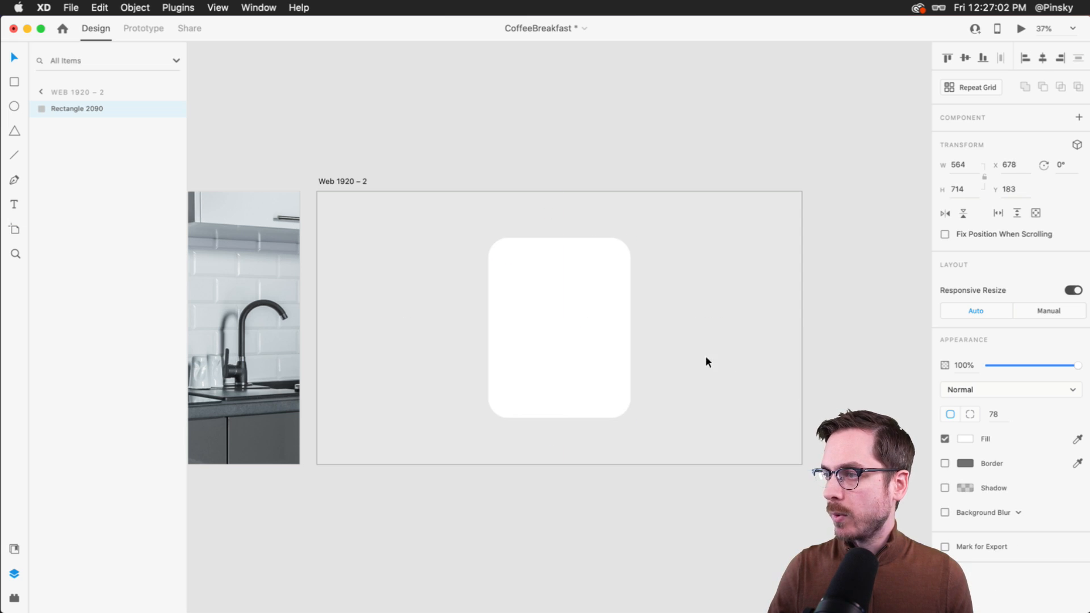
# Draw a borderless, fully rounded button shape of about 457 × 114 centred near the bottom of the white card.
pyautogui.scroll(3, 640, 312)
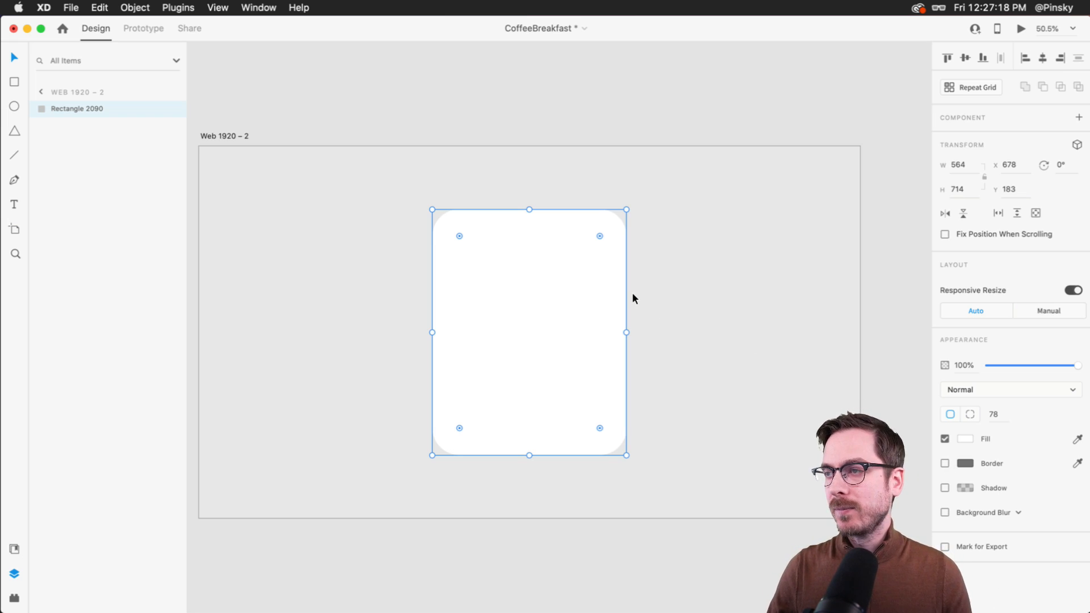
pyautogui.hscroll(2, 625, 291)
pyautogui.scroll(-1, 625, 291)
pyautogui.press('r')
pyautogui.moveTo(411, 374)
pyautogui.mouseDown()
pyautogui.moveTo(542, 401)
pyautogui.moveTo(560, 415)
pyautogui.moveTo(513, 397)
pyautogui.mouseUp()
pyautogui.press('v')
pyautogui.moveTo(427, 409); pyautogui.dragTo(449, 405)
pyautogui.moveTo(564, 398); pyautogui.dragTo(571, 400)
pyautogui.click(944, 464)
# Fill the rounded button shape with a pinkish red.
pyautogui.click(965, 440)
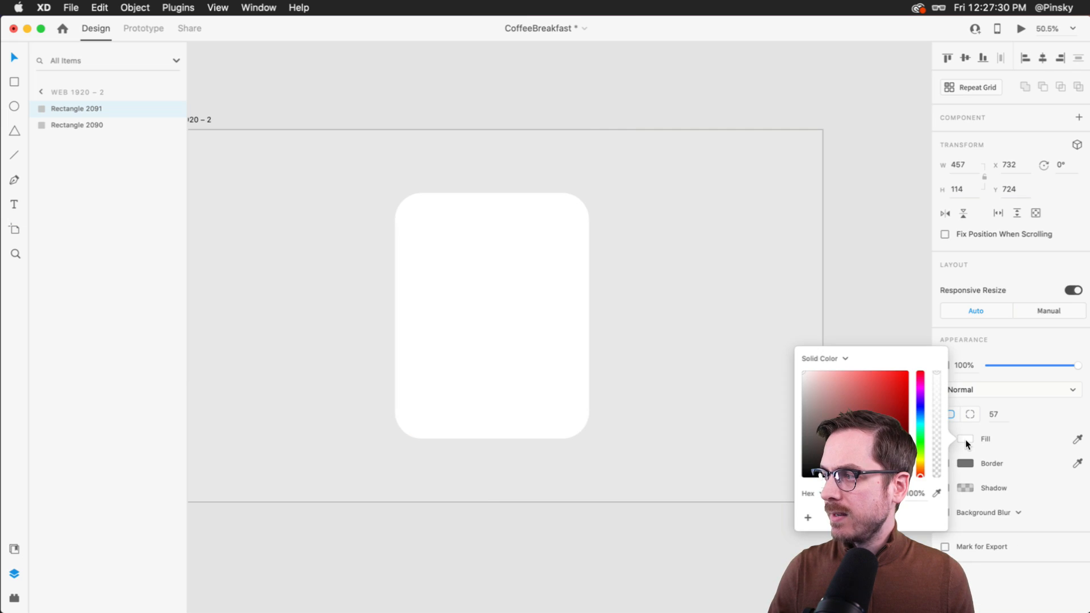
pyautogui.moveTo(919, 381); pyautogui.dragTo(895, 376)
pyautogui.click(887, 378)
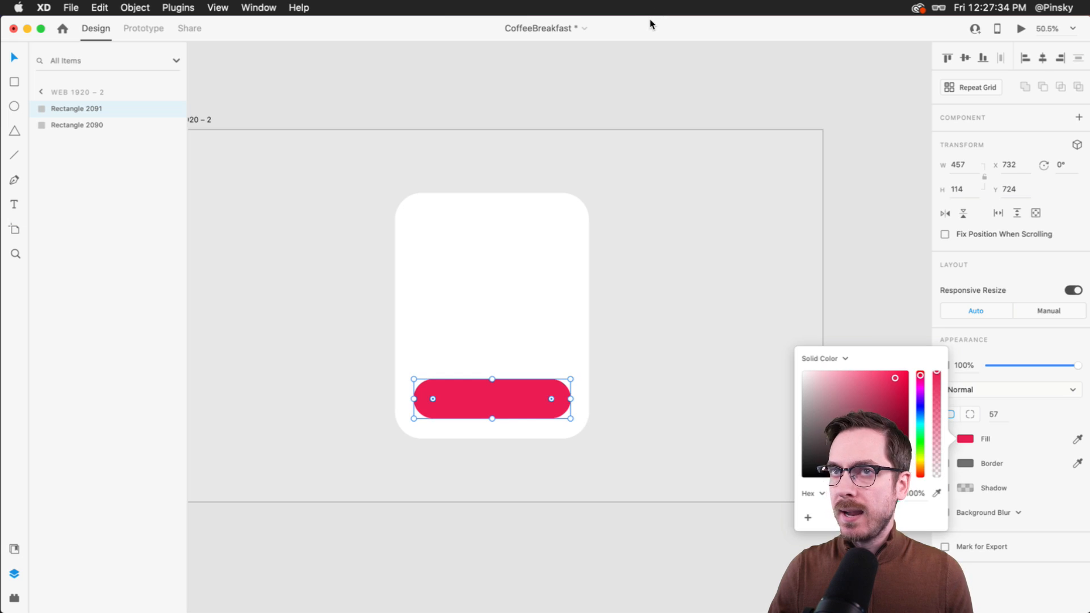
pyautogui.press('Escape')
# Add the text "Let's get Cooking" over the red button and enlarge it to size 42.
pyautogui.press('t')
pyautogui.click(462, 417)
pyautogui.write("Let's get Cooking")
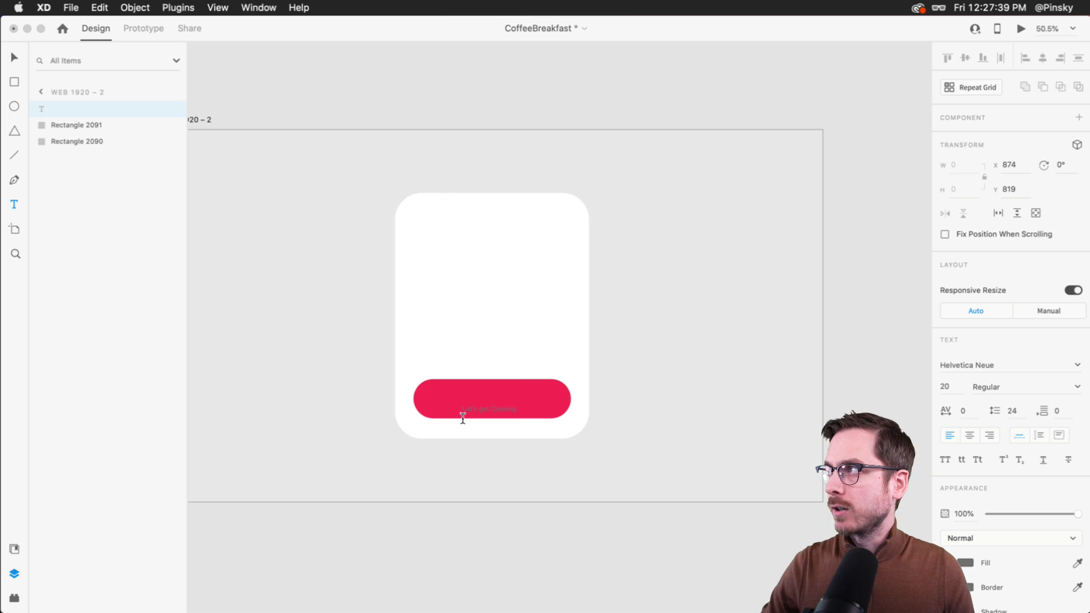
pyautogui.press('Escape')
pyautogui.moveTo(490, 412); pyautogui.dragTo(490, 422)
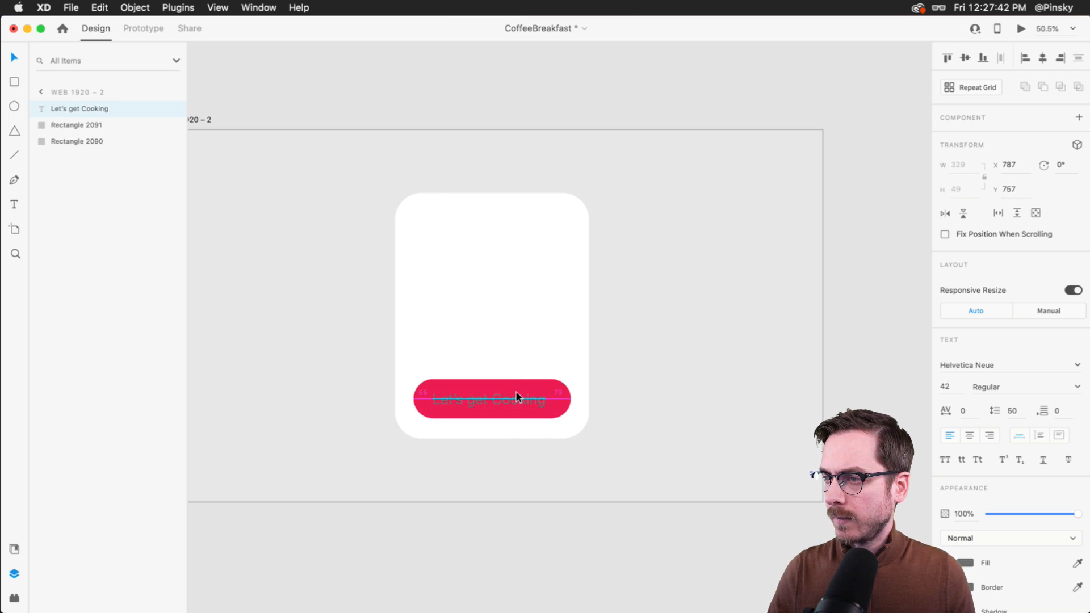
# Set the button text's font to Josefin Sans and fill it with white.
pyautogui.click(982, 366)
pyautogui.write('Josefin Sans')
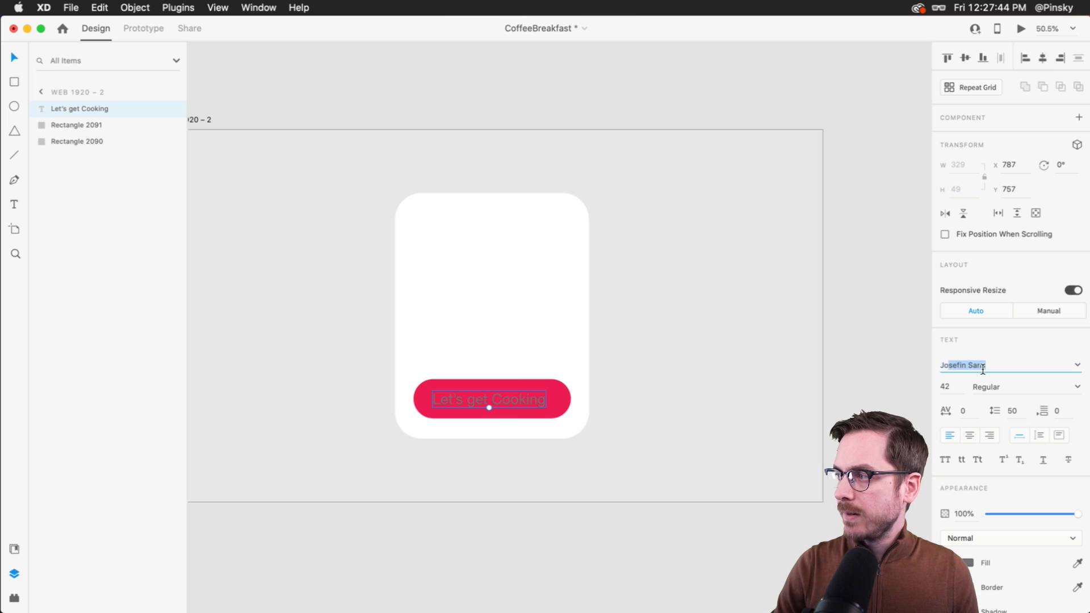
pyautogui.press('Return')
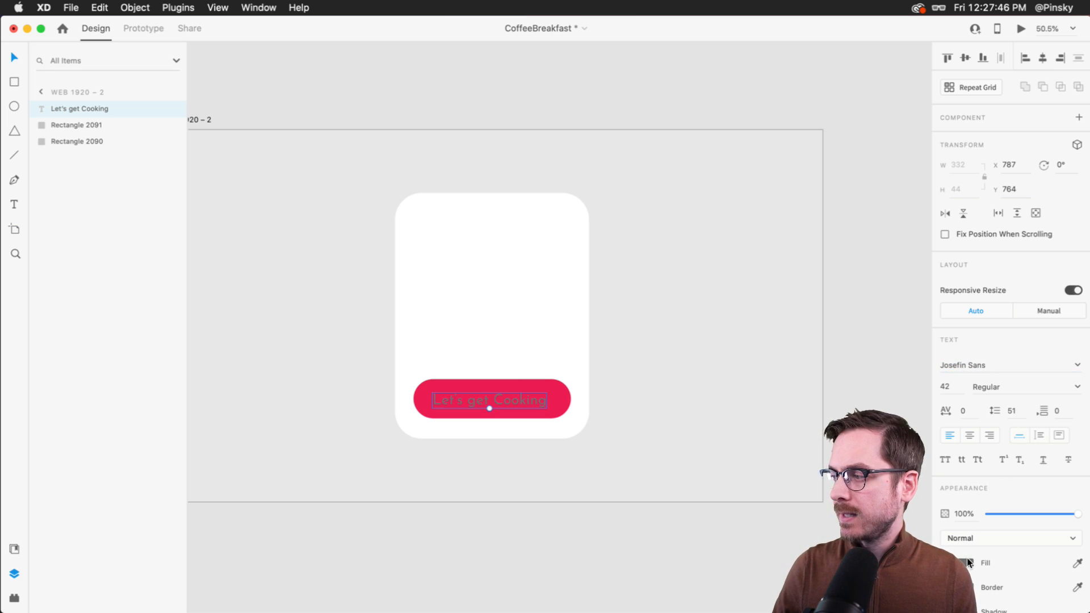
pyautogui.click(968, 562)
pyautogui.moveTo(845, 468); pyautogui.dragTo(706, 341)
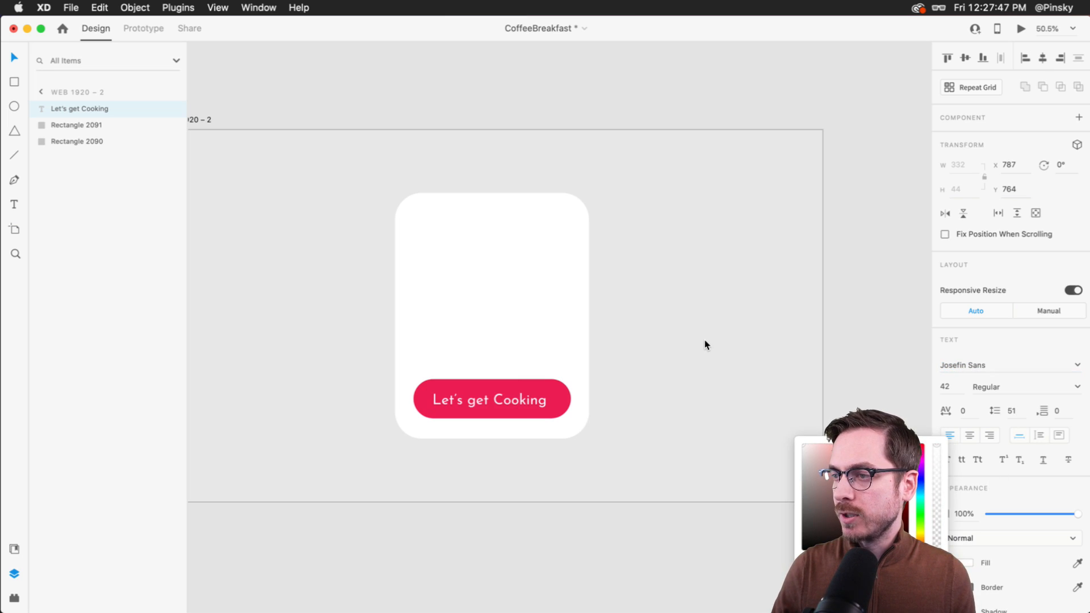
# Make the button text Bold with centred alignment and position it in the middle of the red button.
pyautogui.click(1077, 387)
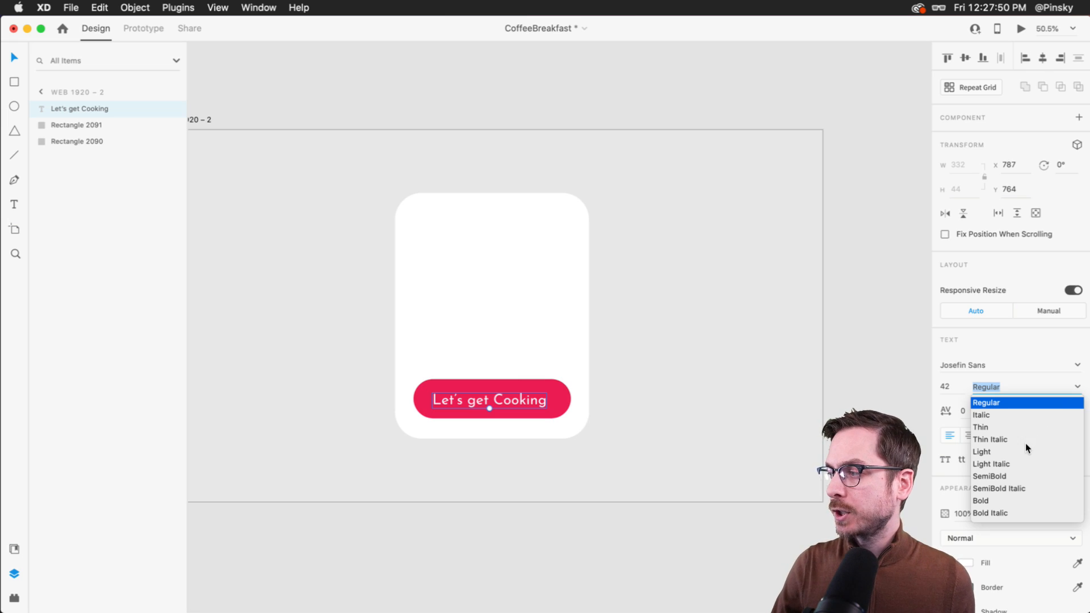
pyautogui.click(988, 476)
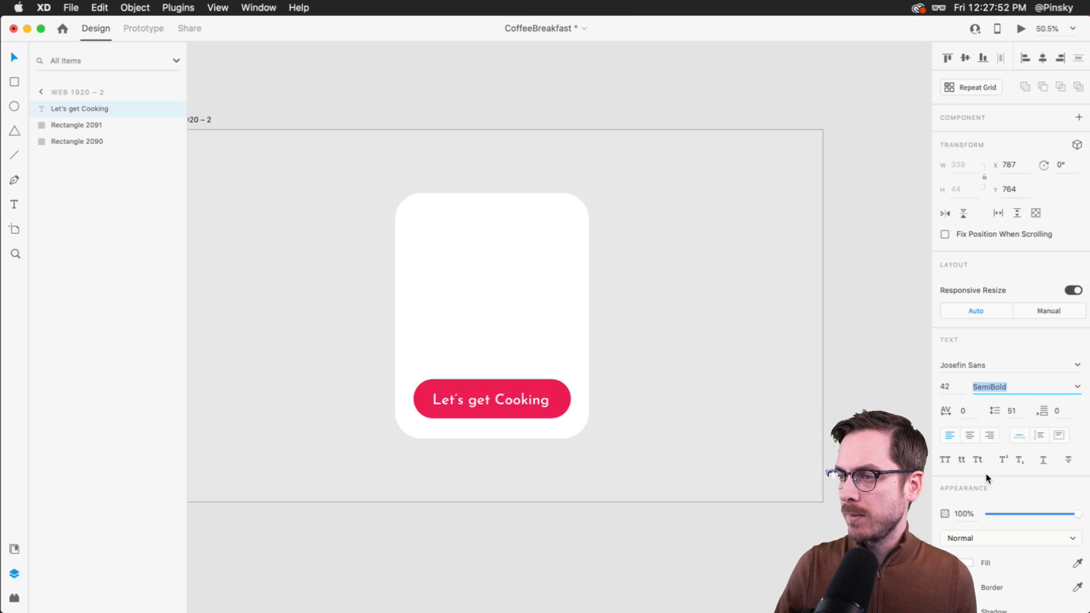
pyautogui.click(1065, 388)
pyautogui.click(990, 493)
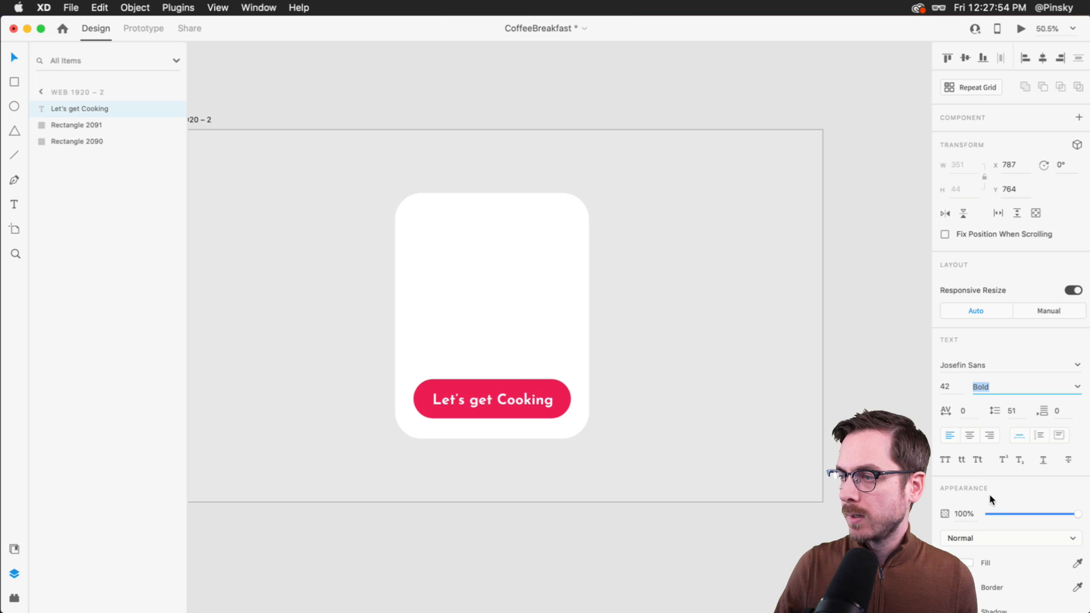
pyautogui.click(970, 437)
pyautogui.moveTo(515, 405); pyautogui.dragTo(514, 397)
# Group the text with the red button shape and name the group "Button".
pyautogui.keyDown('shift'); pyautogui.click(556, 387); pyautogui.keyUp('shift')
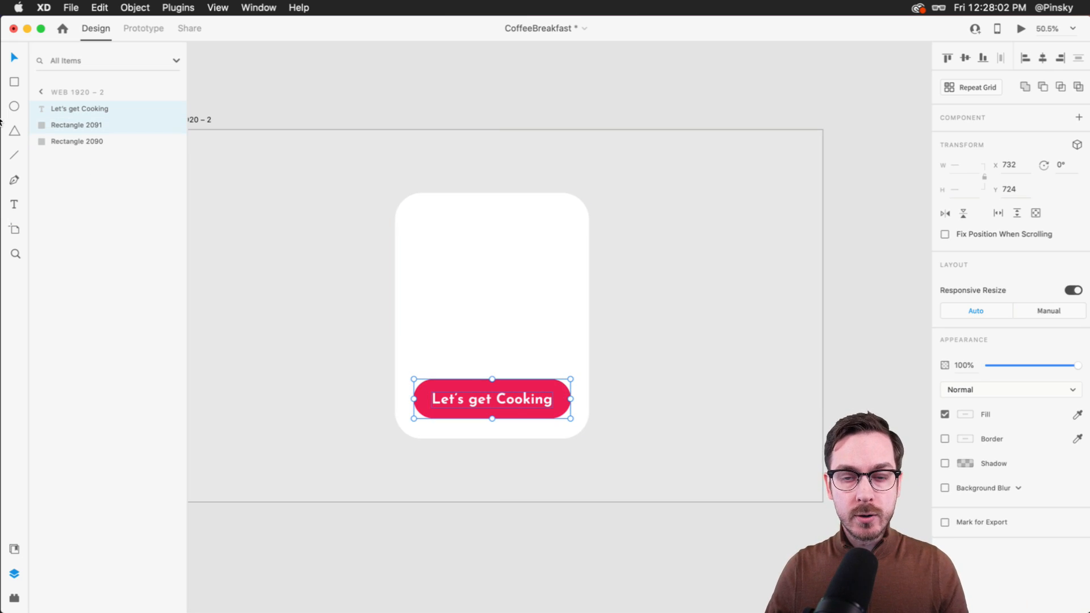
pyautogui.press('super+g')
pyautogui.doubleClick(66, 110)
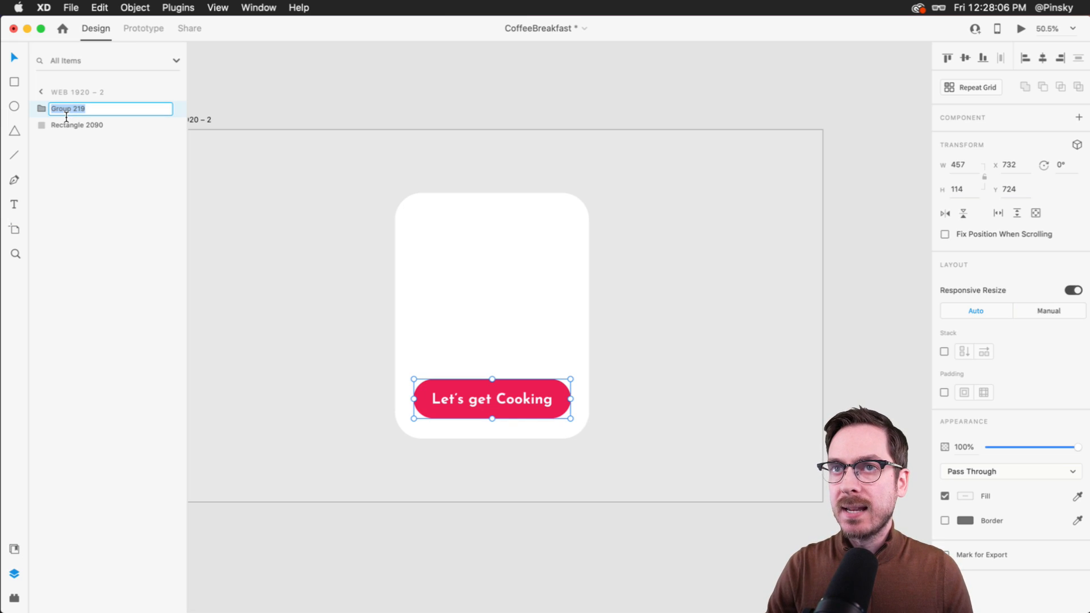
pyautogui.write('Button')
pyautogui.press('Return')
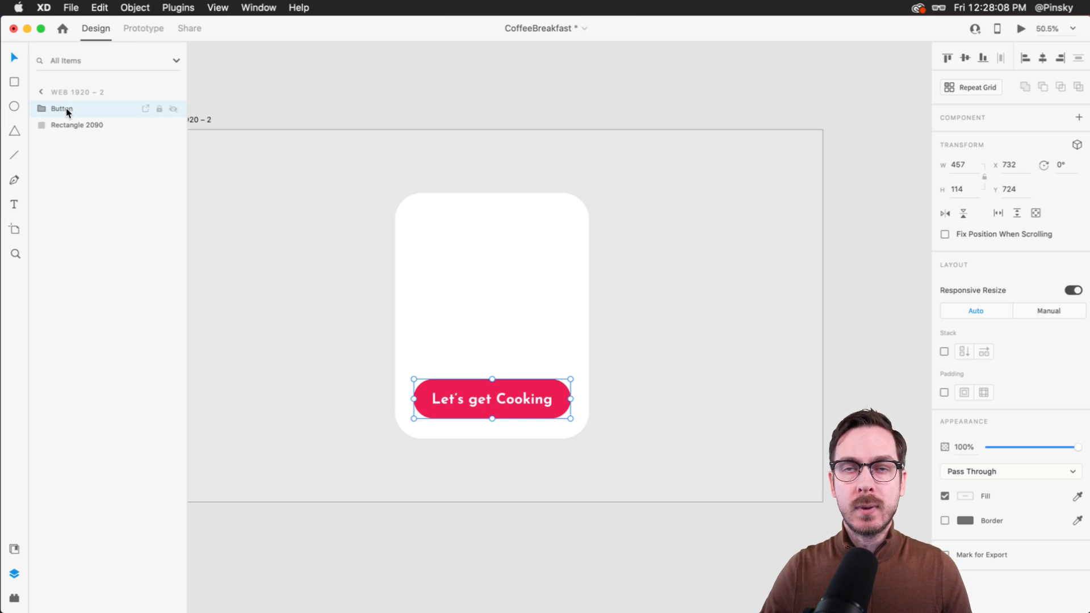
# Switch to Finder and open the Breakfast folder inside MAX 2020 Masterclass.
pyautogui.hscroll(1, 551, 379)
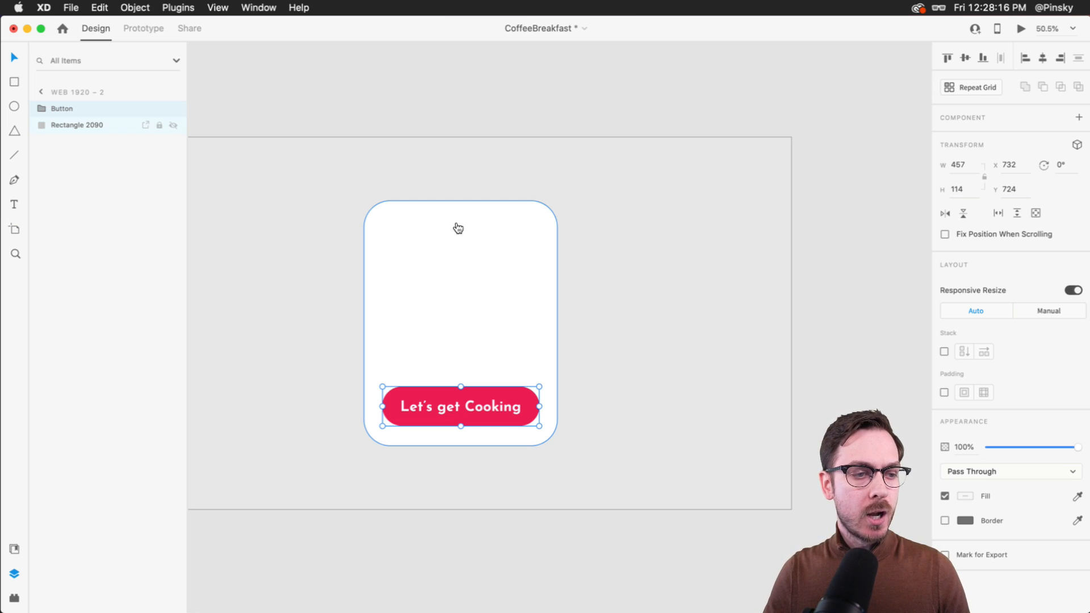
pyautogui.press('super+Tab')
pyautogui.click(573, 386)
pyautogui.click(209, 137)
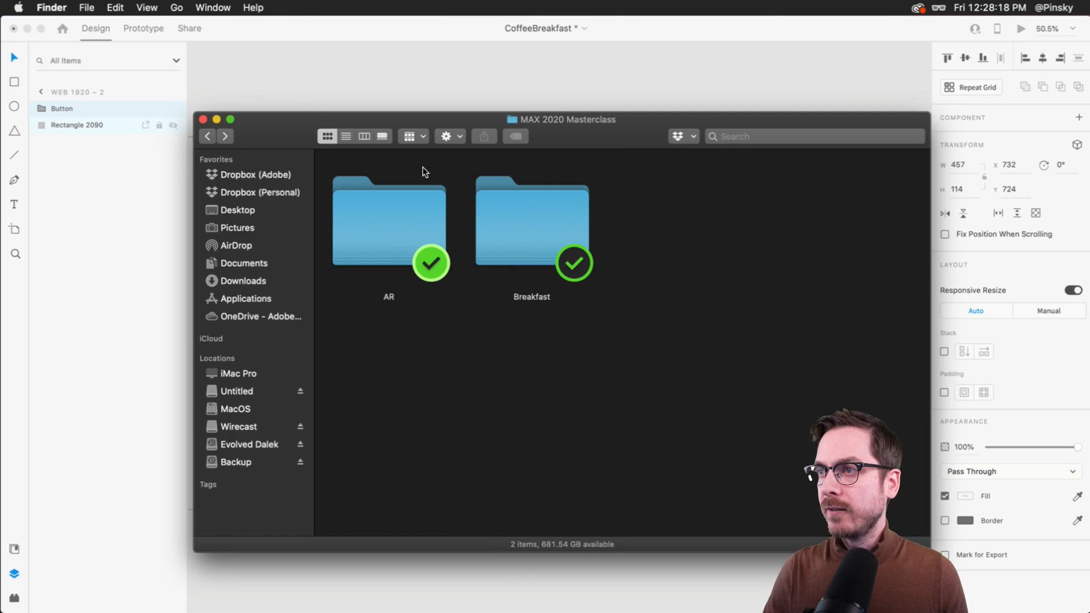
pyautogui.doubleClick(493, 222)
# Preview Egg.png and the AdobeStock_92128214.ai illustration among the breakfast images.
pyautogui.moveTo(750, 382); pyautogui.dragTo(354, 353)
pyautogui.click(393, 407)
pyautogui.click(362, 362)
pyautogui.press('space')
pyautogui.press('space')
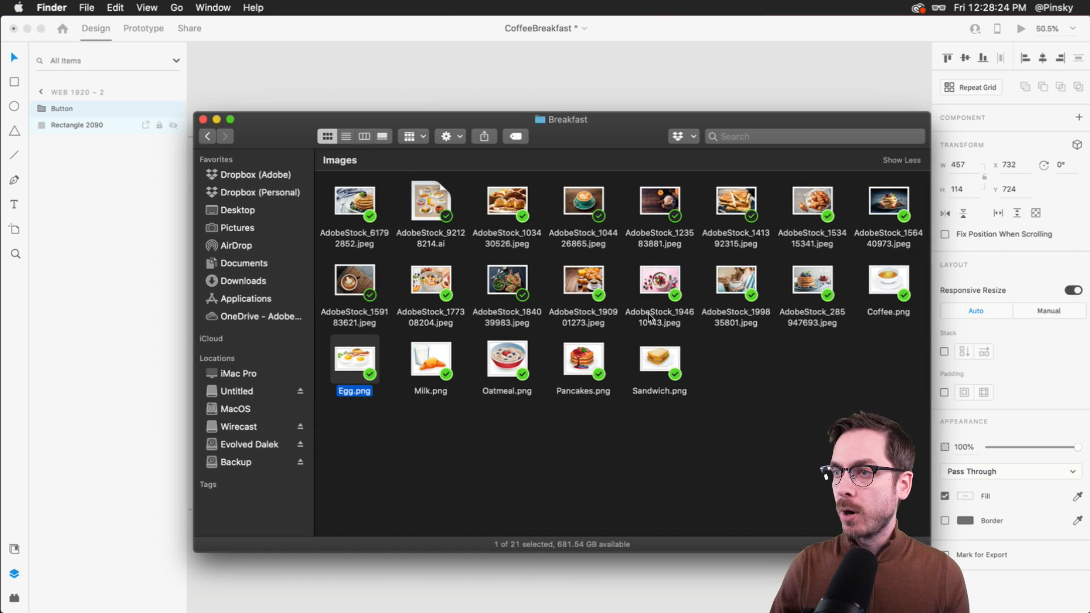
pyautogui.click(437, 187)
pyautogui.press('space')
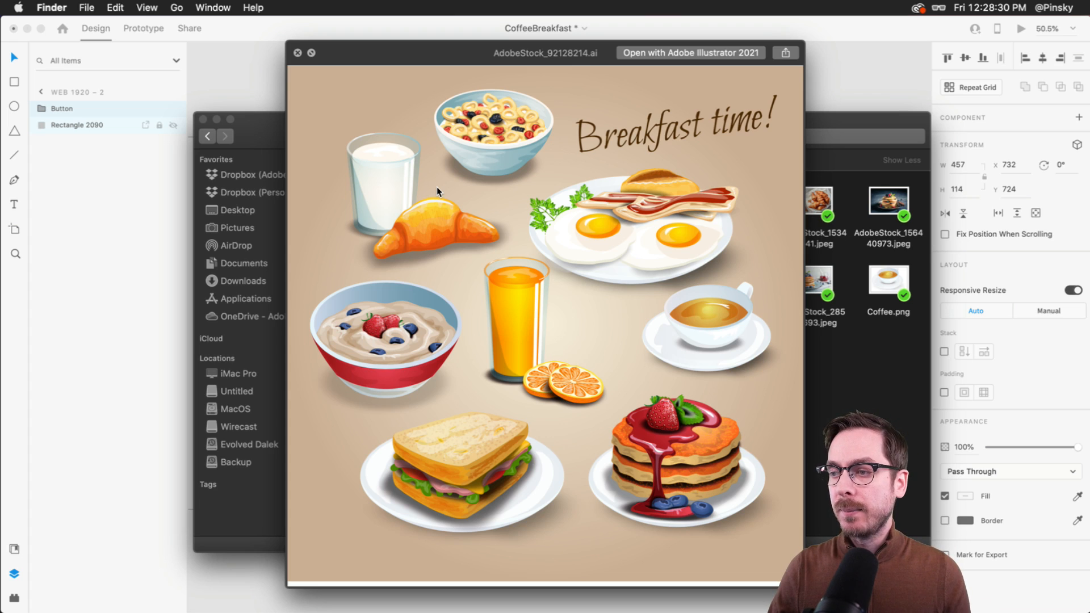
pyautogui.press('space')
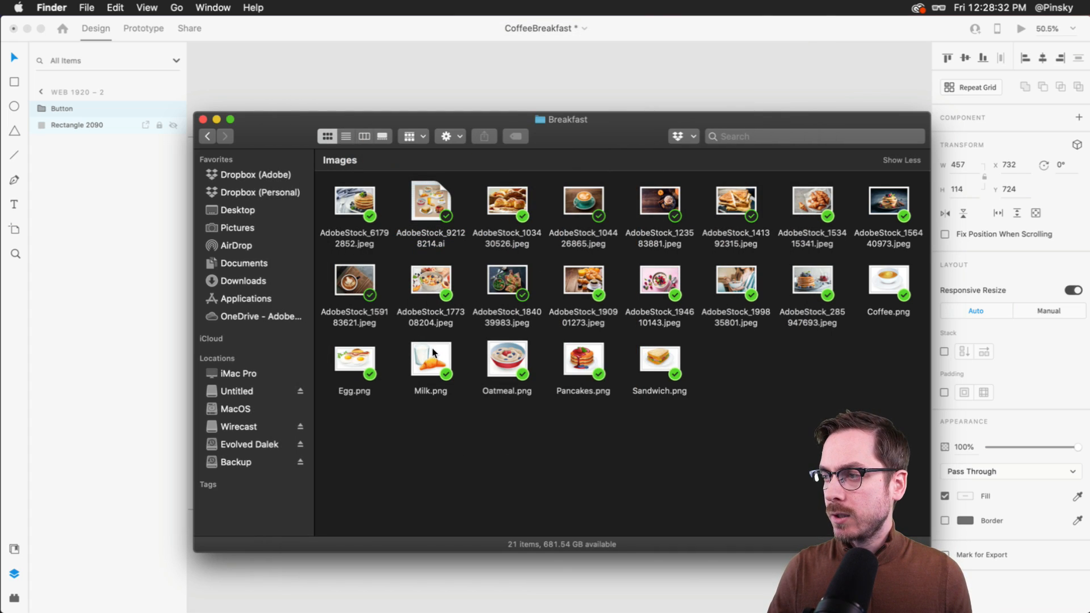
# Place Pancakes.png from the Breakfast folder over the card's upper edge, scaled to about 355 by 278.
pyautogui.moveTo(602, 357); pyautogui.dragTo(477, 222)
pyautogui.moveTo(605, 315); pyautogui.dragTo(554, 273)
pyautogui.moveTo(484, 230); pyautogui.dragTo(459, 209)
# Add the text "Stacked Pancakes" below the pancake image and fill it with black.
pyautogui.press('t')
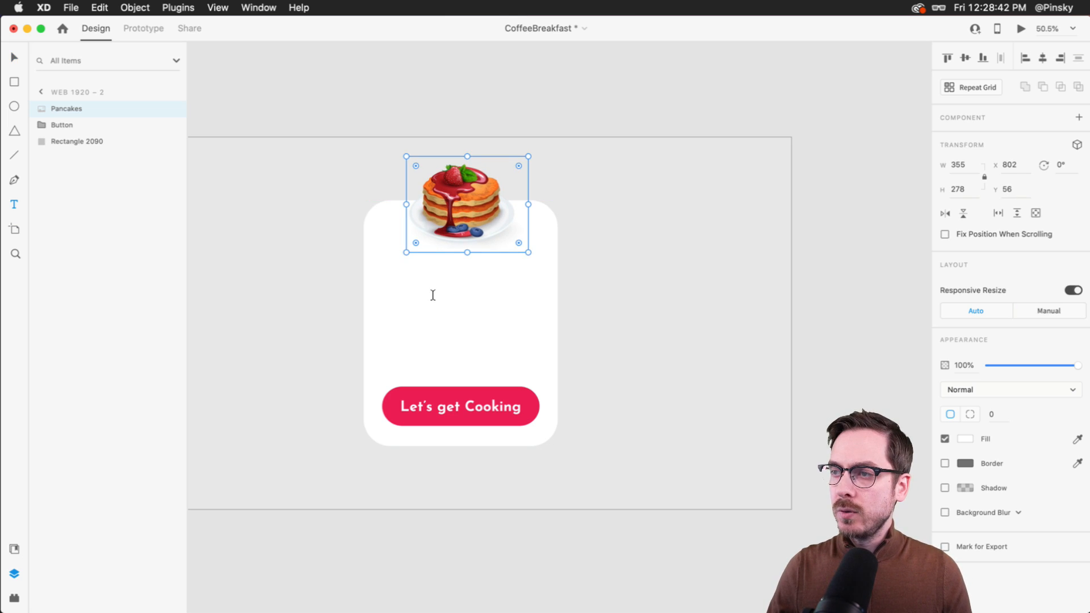
pyautogui.click(437, 293)
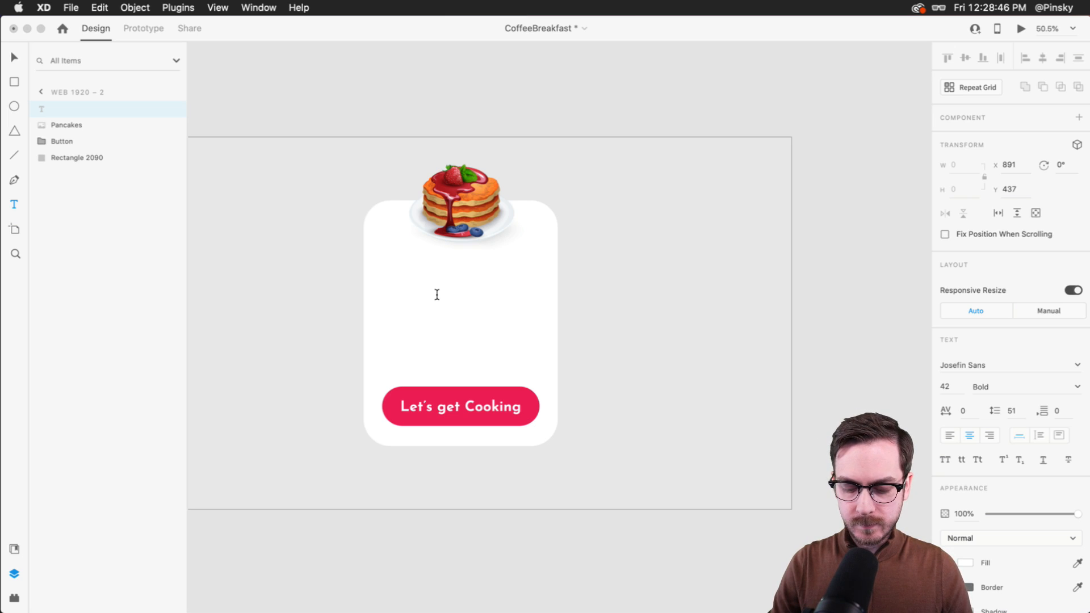
pyautogui.click(437, 294)
pyautogui.write('Stacked Pancakes')
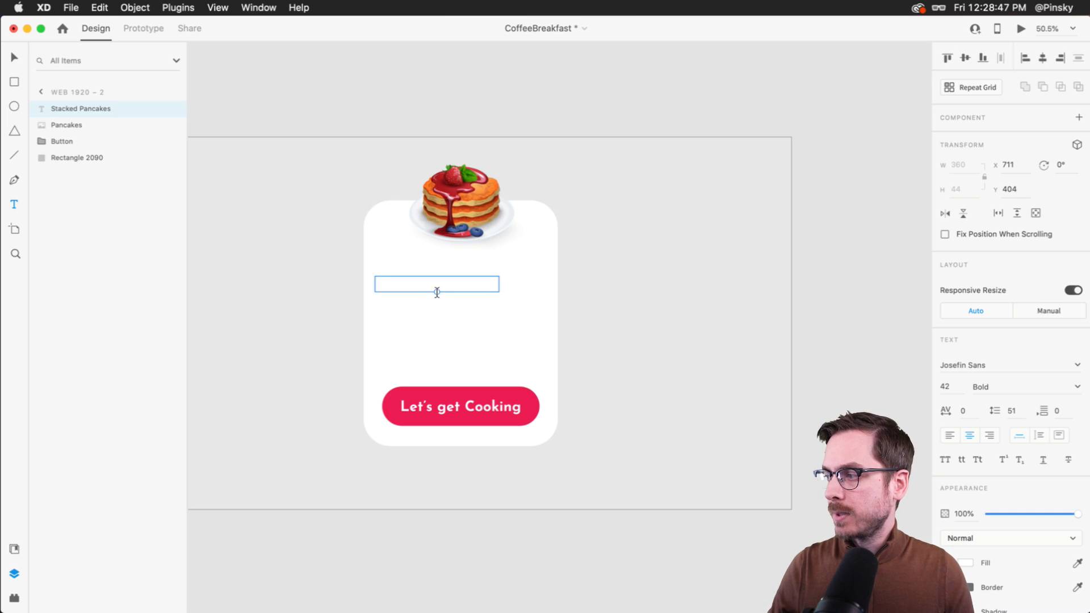
pyautogui.click(965, 563)
pyautogui.press('Escape')
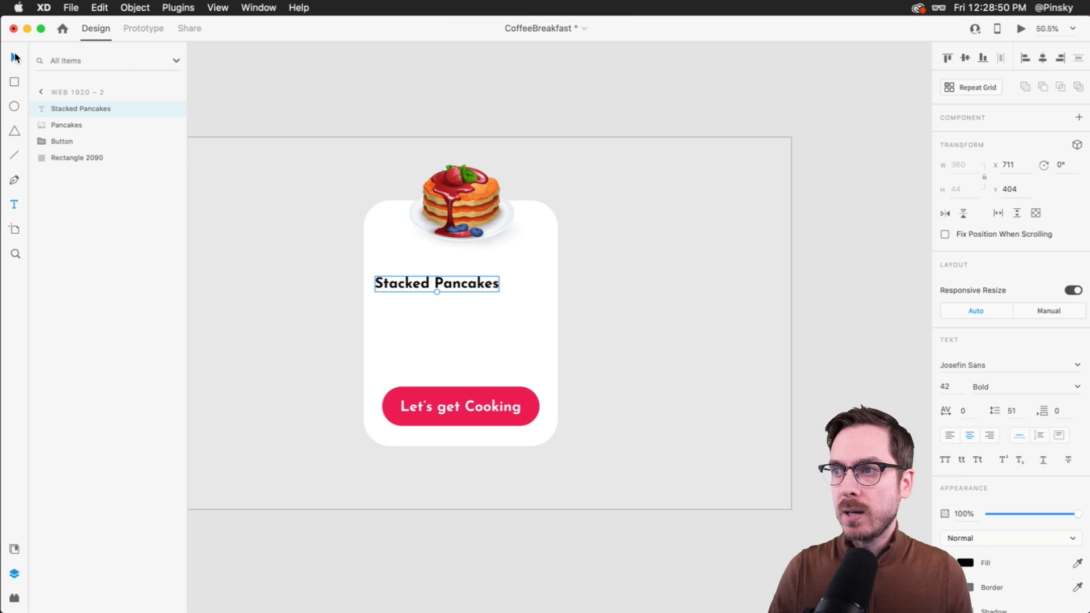
# Enlarge the heading to size 46 centered under the pancake image, and duplicate it just below.
pyautogui.click(469, 268)
pyautogui.moveTo(467, 280)
pyautogui.mouseDown()
pyautogui.moveTo(491, 258)
pyautogui.moveTo(462, 278)
pyautogui.moveTo(475, 291)
pyautogui.mouseUp()
pyautogui.press('alt')
# Replace the duplicated heading's text with "Group 'em and enable a Stack.".
pyautogui.doubleClick(474, 291)
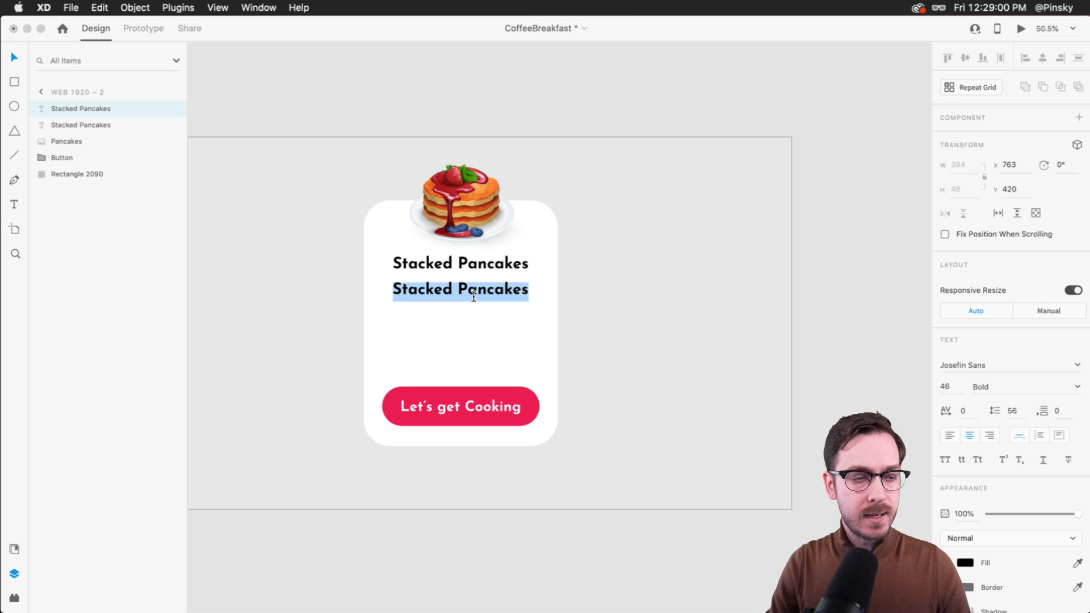
pyautogui.write('Group em')
pyautogui.press('BackSpace')
pyautogui.press('BackSpace')
pyautogui.write("'em and enable a Stock")
pyautogui.press('BackSpace')
pyautogui.press('BackSpace')
pyautogui.write('ack.')
pyautogui.press('Escape')
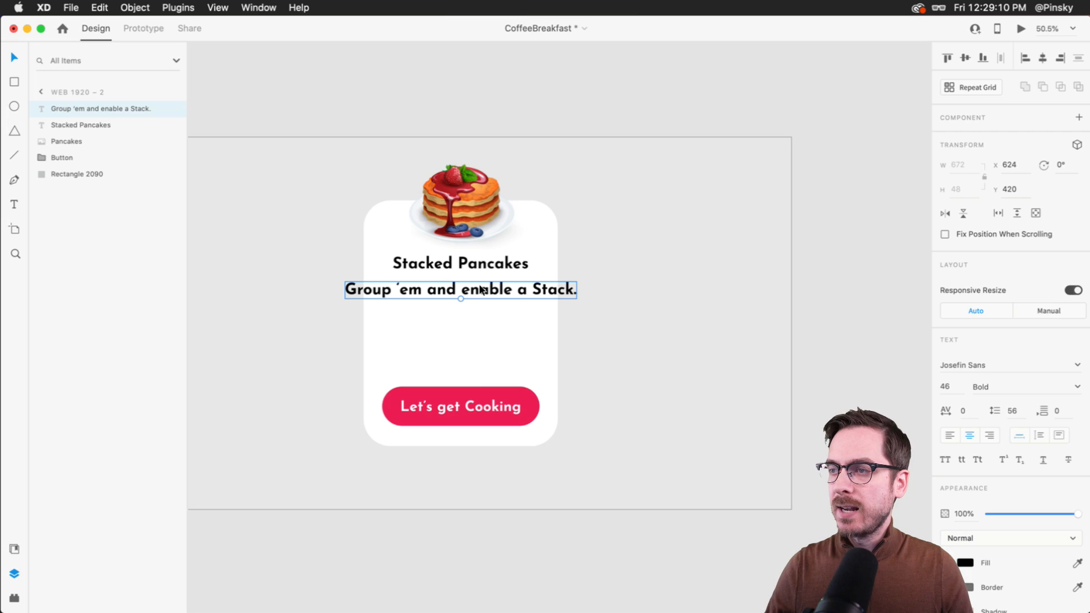
# Reduce the subtitle to font size 29 and give it an orange fill.
pyautogui.moveTo(461, 299); pyautogui.dragTo(462, 295)
pyautogui.click(964, 563)
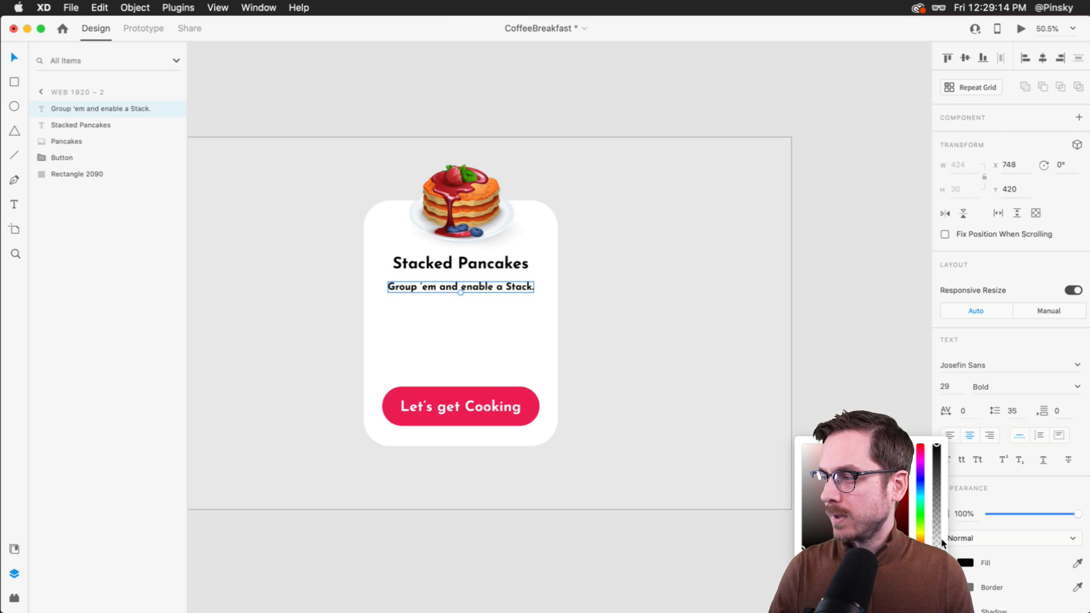
pyautogui.click(920, 536)
pyautogui.moveTo(903, 461); pyautogui.dragTo(907, 445)
pyautogui.click(920, 535)
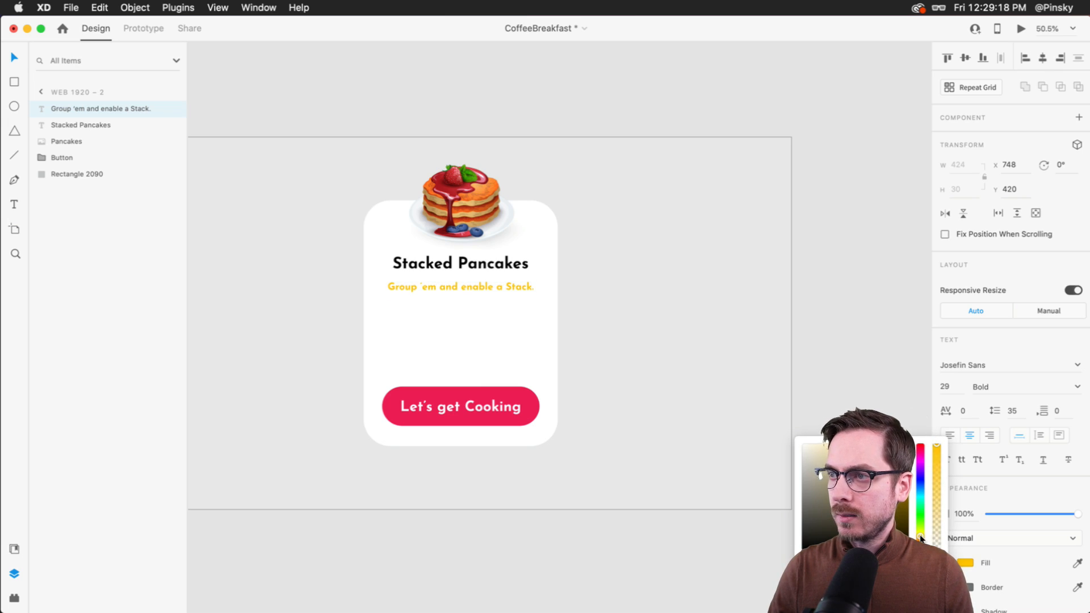
# Move the subtitle up to Y 401, closer to the heading, and set its font weight to SemiBold.
pyautogui.click(498, 290)
pyautogui.moveTo(498, 290); pyautogui.dragTo(497, 285)
pyautogui.click(1073, 387)
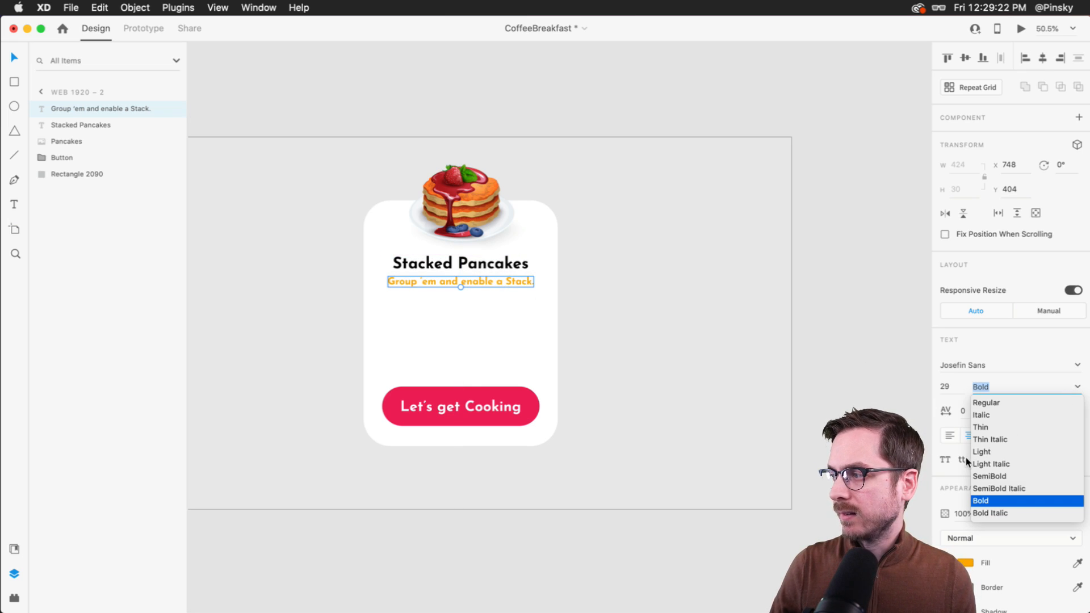
pyautogui.click(988, 476)
pyautogui.moveTo(510, 276); pyautogui.dragTo(509, 276)
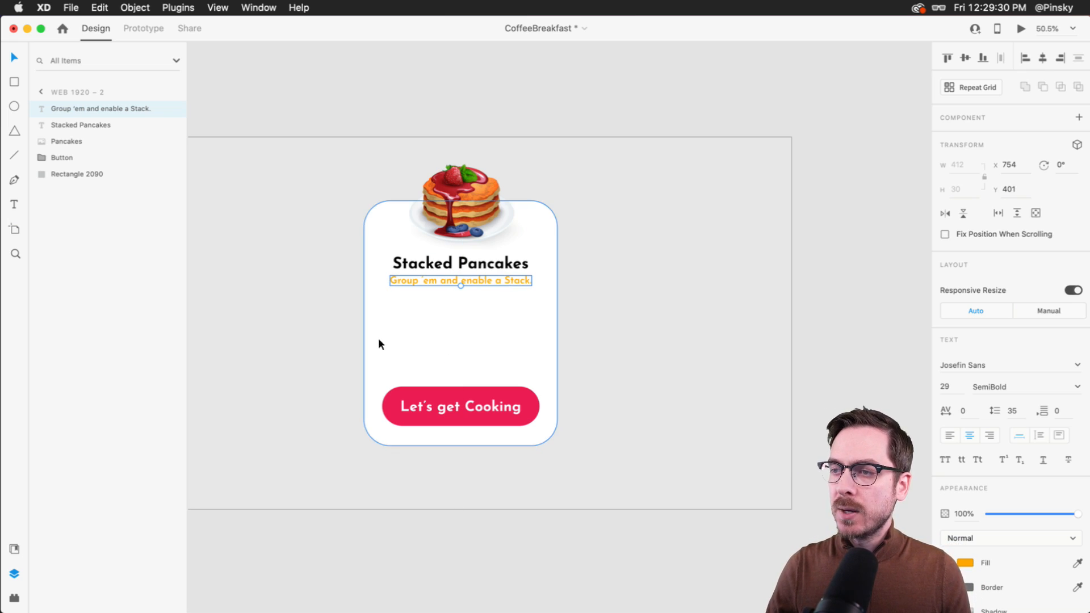
# Draw an image placeholder rectangle, about 291 by 177, between the subtitle and the button.
pyautogui.scroll(3, 436, 305)
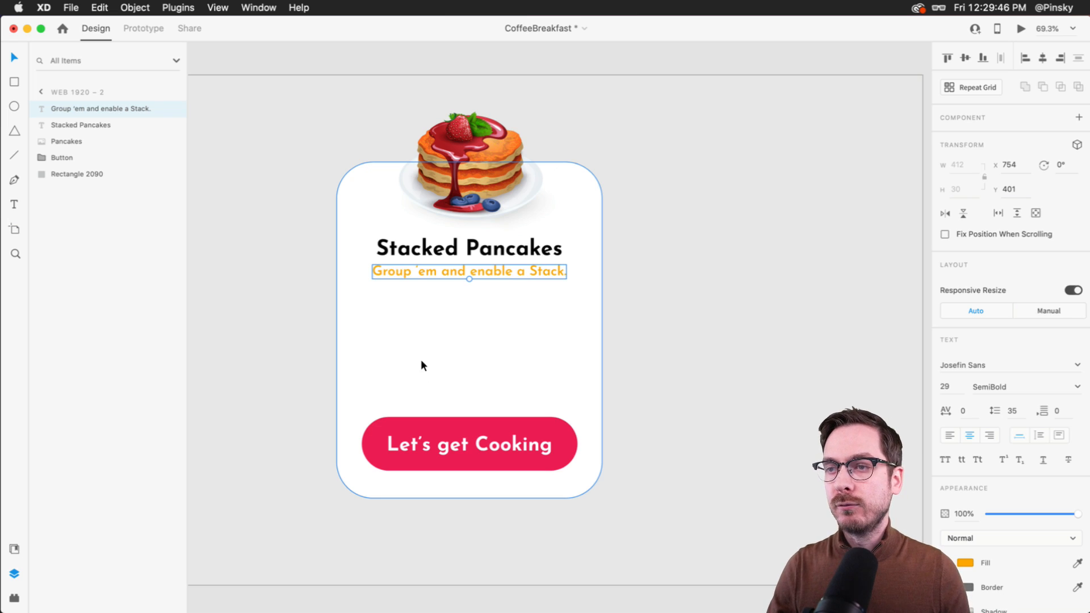
pyautogui.click(14, 82)
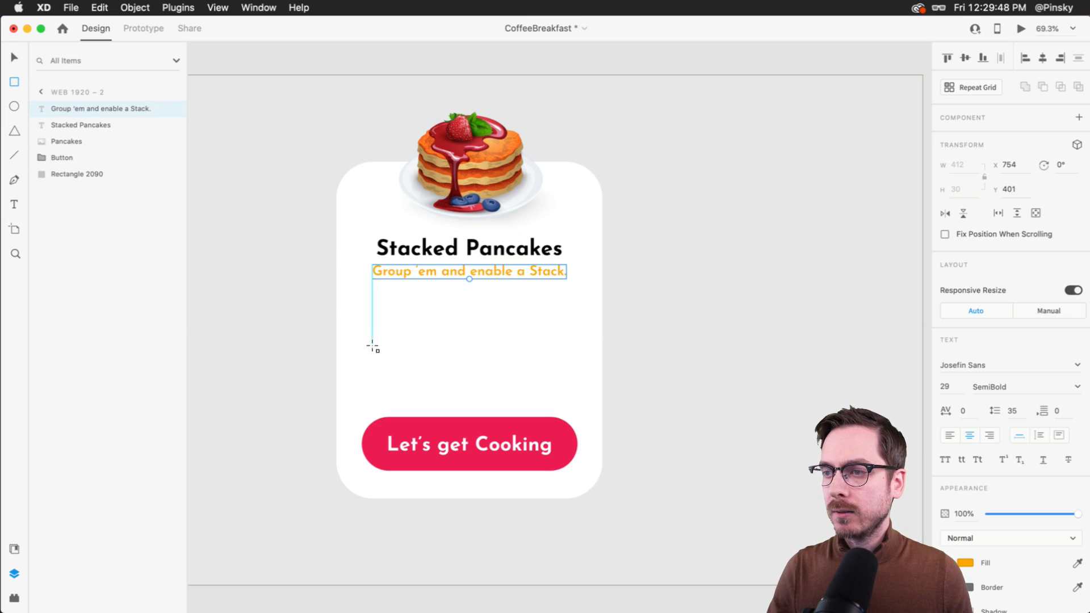
pyautogui.moveTo(361, 324)
pyautogui.mouseDown()
pyautogui.moveTo(400, 349)
pyautogui.moveTo(512, 372)
pyautogui.moveTo(499, 408)
pyautogui.moveTo(466, 363)
pyautogui.moveTo(486, 386)
pyautogui.mouseUp()
pyautogui.press('v')
# Remove the placeholder's border, fill it light grey and round its corners to a radius of 24.
pyautogui.click(944, 463)
pyautogui.click(966, 438)
pyautogui.moveTo(813, 388); pyautogui.dragTo(803, 387)
pyautogui.press('Escape')
pyautogui.click(448, 325)
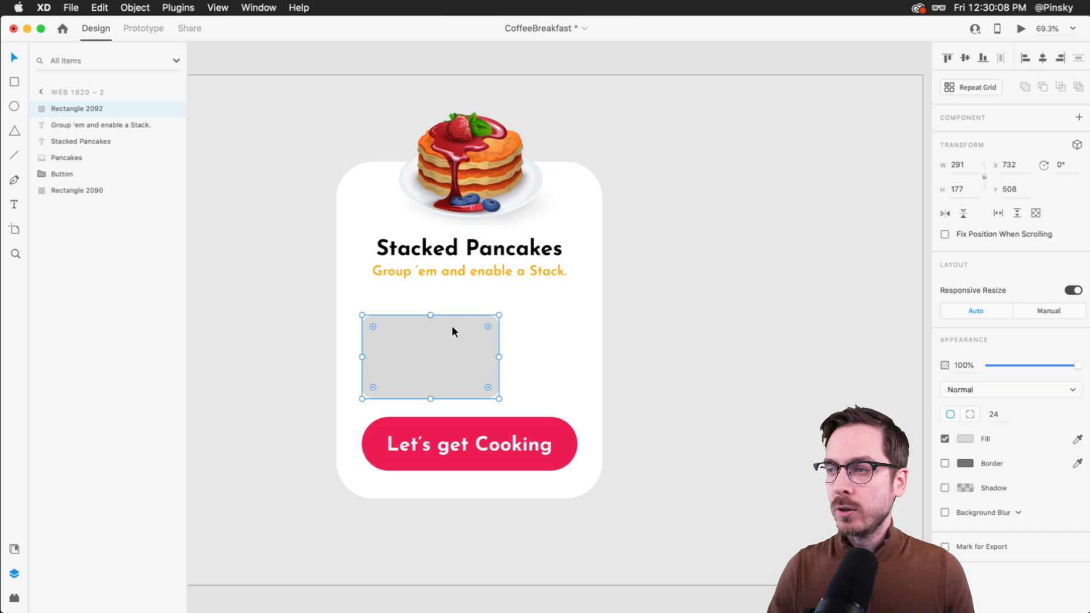
# Turn the placeholder into a Repeat Grid of three side-by-side copies and position the grid at Y 514.
pyautogui.click(977, 90)
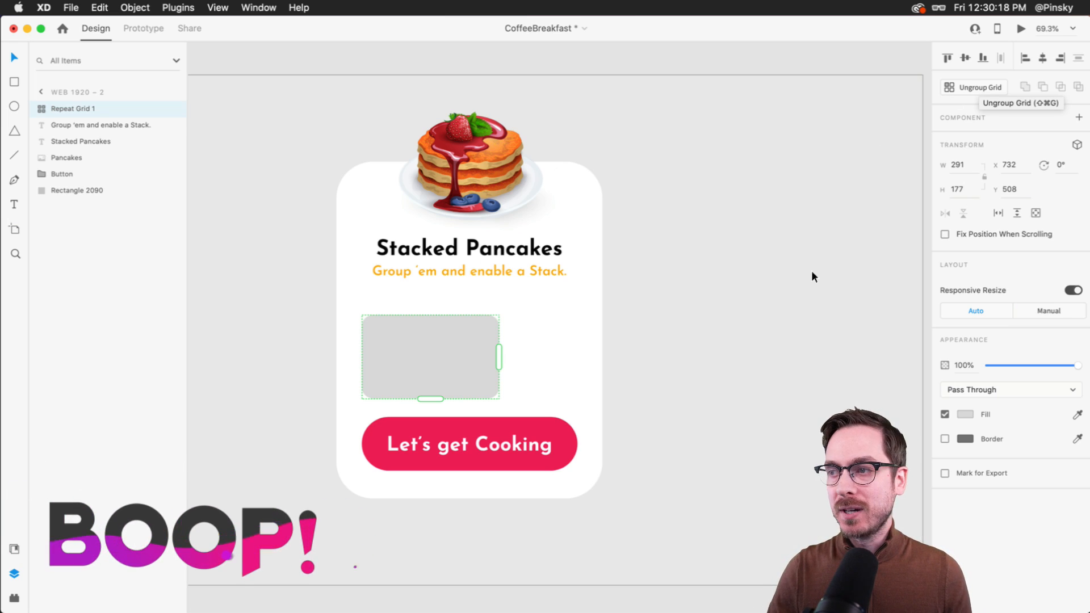
pyautogui.moveTo(498, 357); pyautogui.dragTo(793, 382)
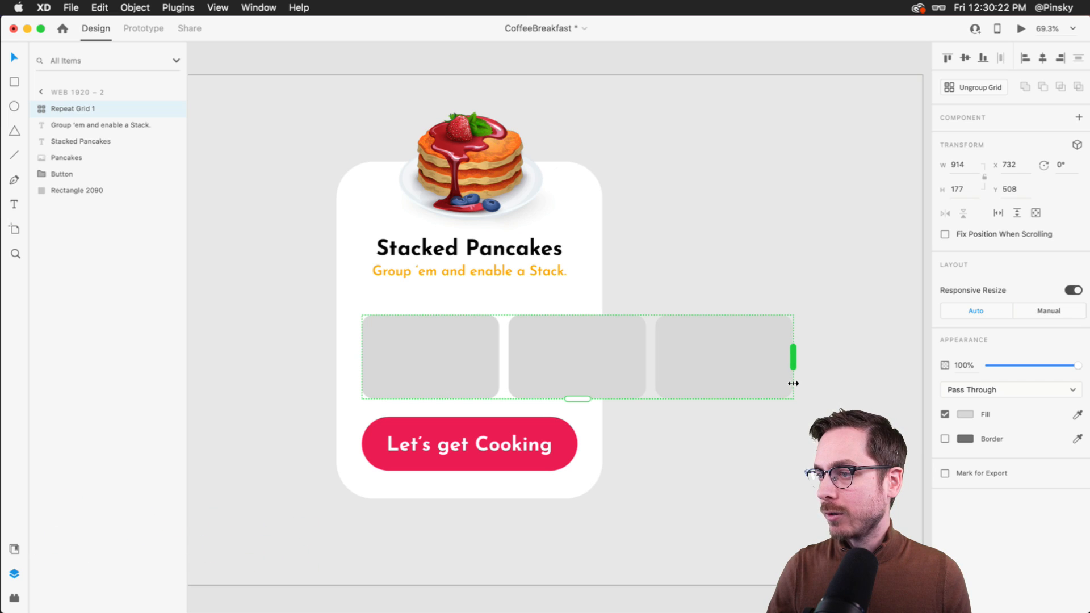
pyautogui.moveTo(394, 359); pyautogui.dragTo(396, 363)
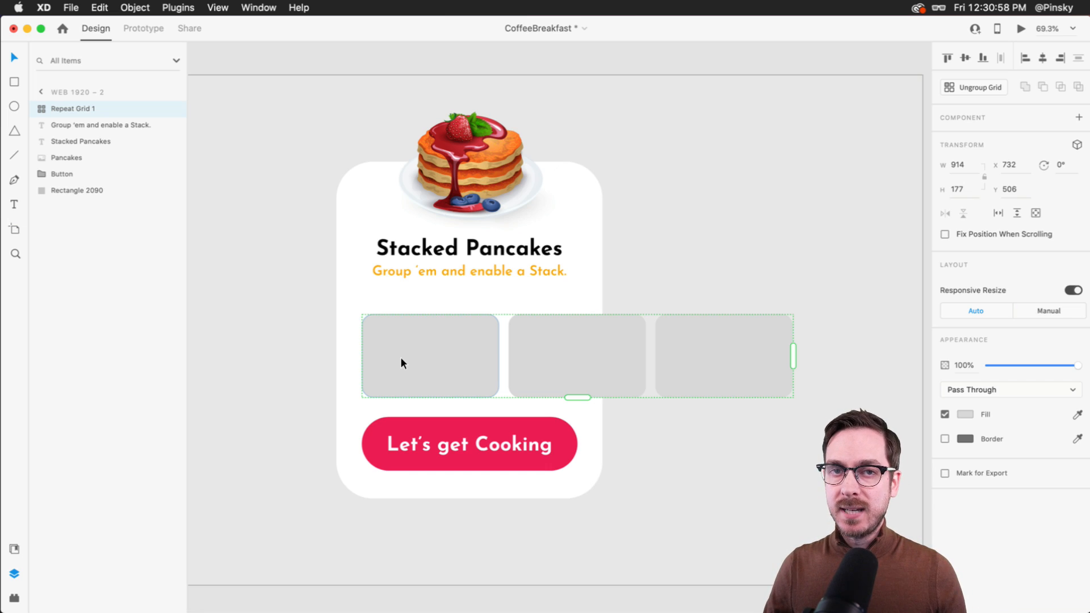
pyautogui.moveTo(401, 358); pyautogui.dragTo(401, 362)
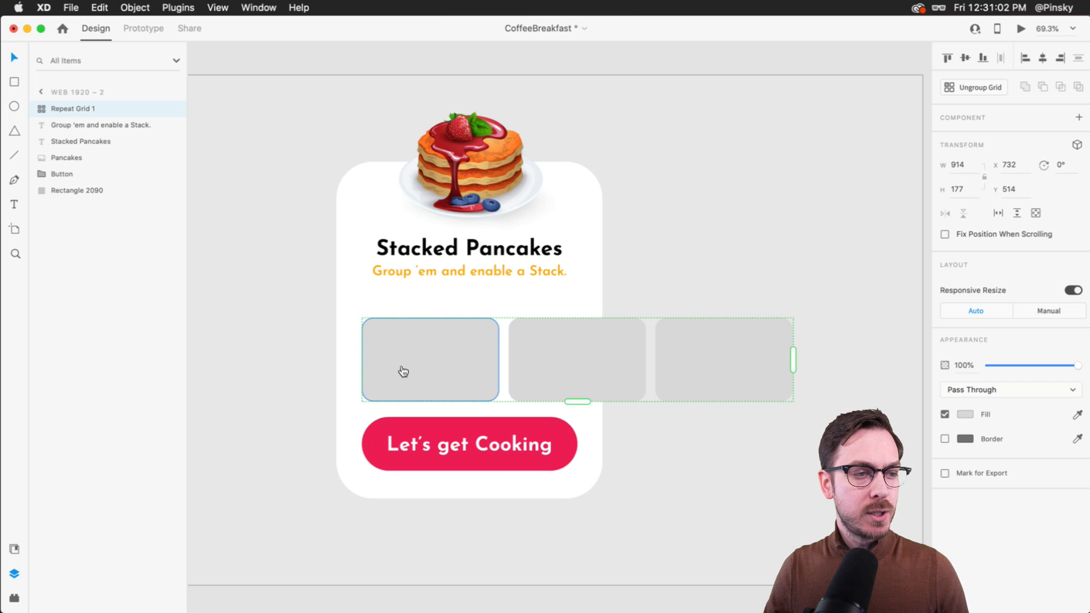
# Preview the stacked-pancake photos in the Breakfast folder in Finder to choose images for the grid.
pyautogui.press('super+Tab')
pyautogui.click(700, 461)
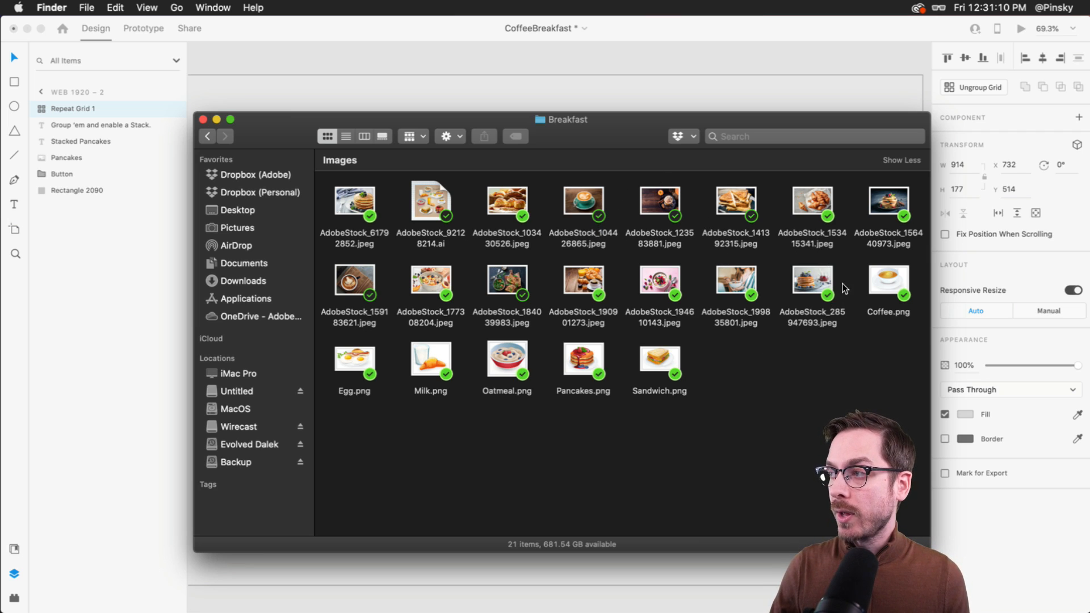
pyautogui.click(818, 280)
pyautogui.press('space')
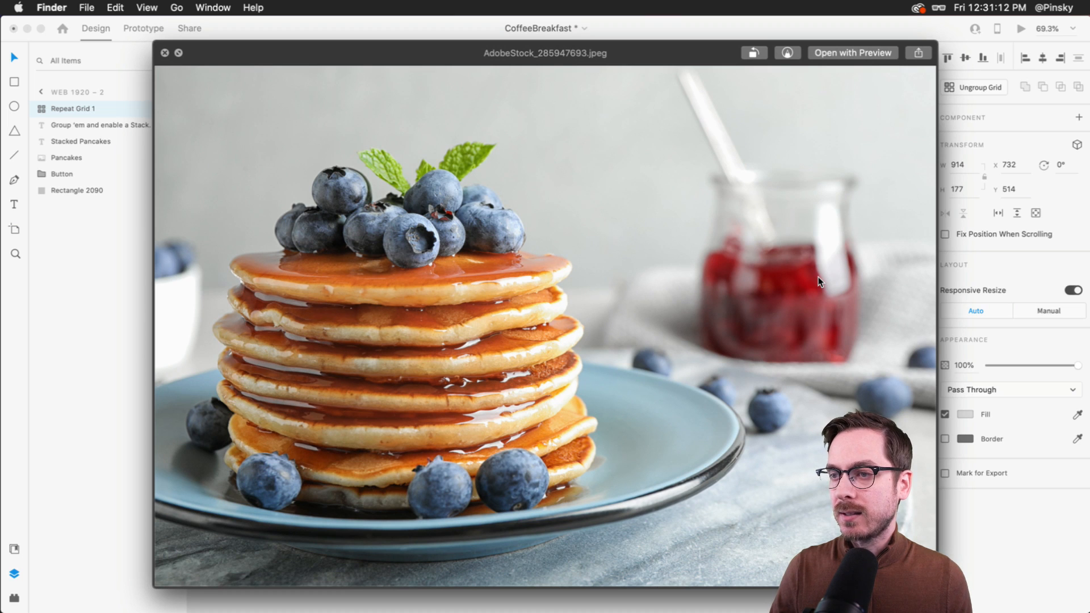
pyautogui.press('space')
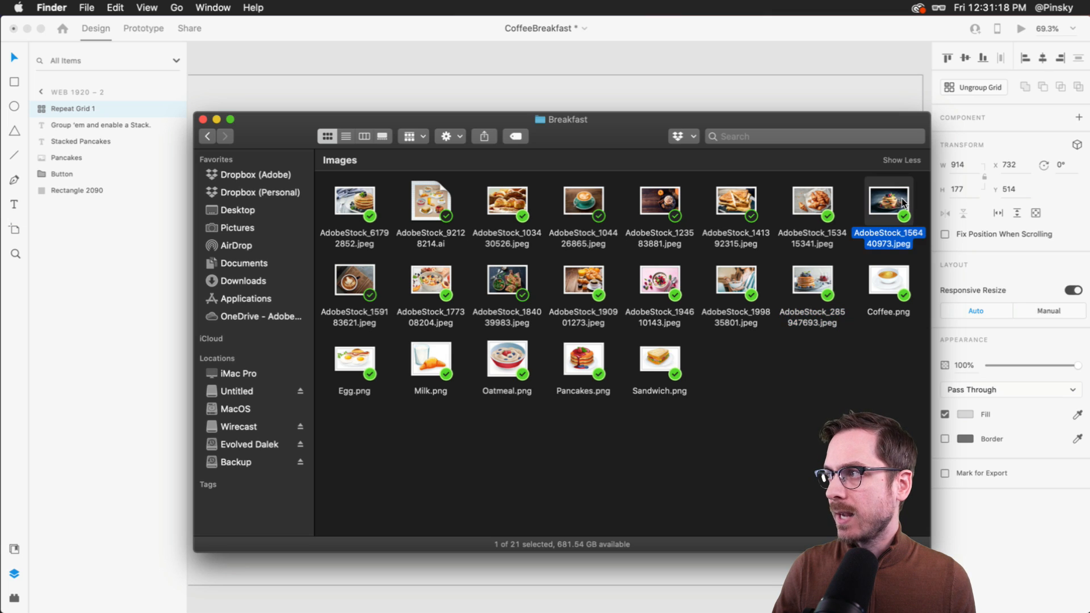
pyautogui.press('space')
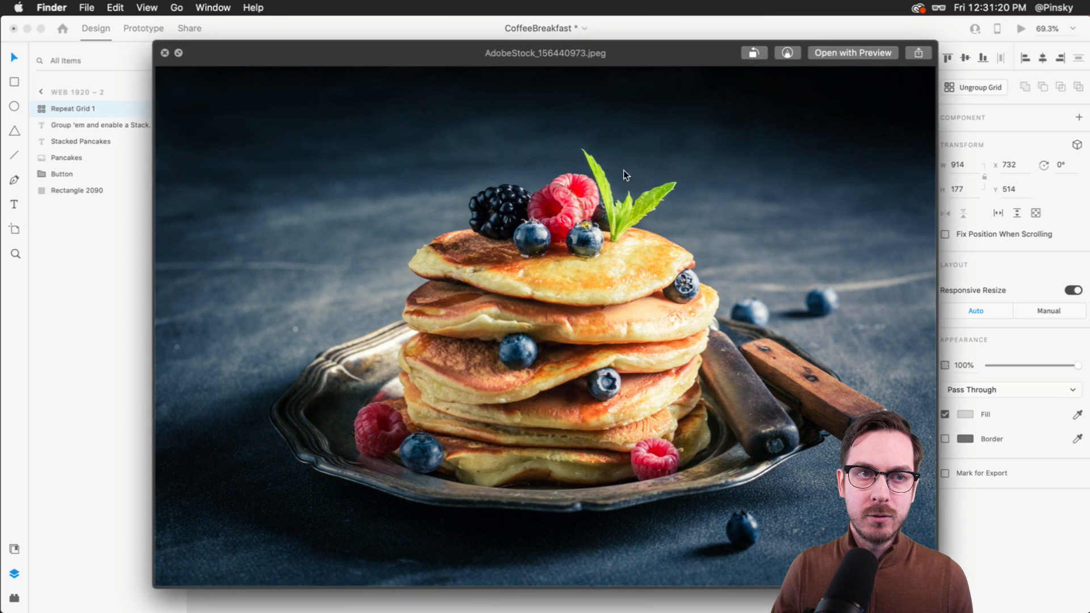
pyautogui.press('space')
pyautogui.click(347, 192)
pyautogui.press('space')
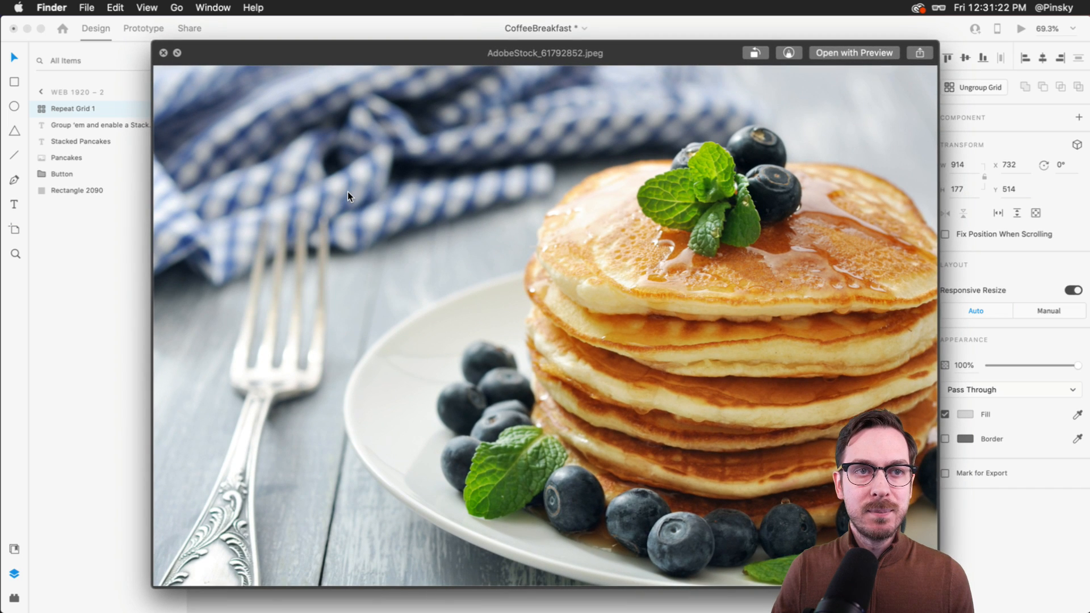
pyautogui.press('space')
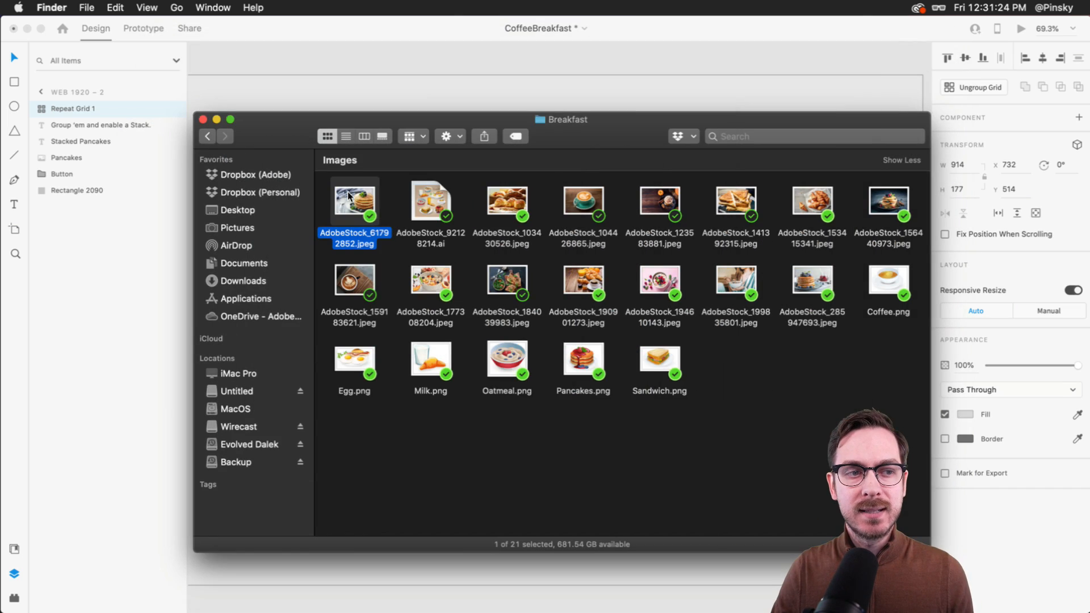
# Fill the Repeat Grid with AdobeStock_61792852, AdobeStock_156440973 and AdobeStock_285947693 from the Breakfast folder.
pyautogui.keyDown('super'); pyautogui.click(889, 203); pyautogui.keyUp('super')
pyautogui.keyDown('super'); pyautogui.click(811, 280); pyautogui.keyUp('super')
pyautogui.moveTo(812, 279); pyautogui.dragTo(419, 346)
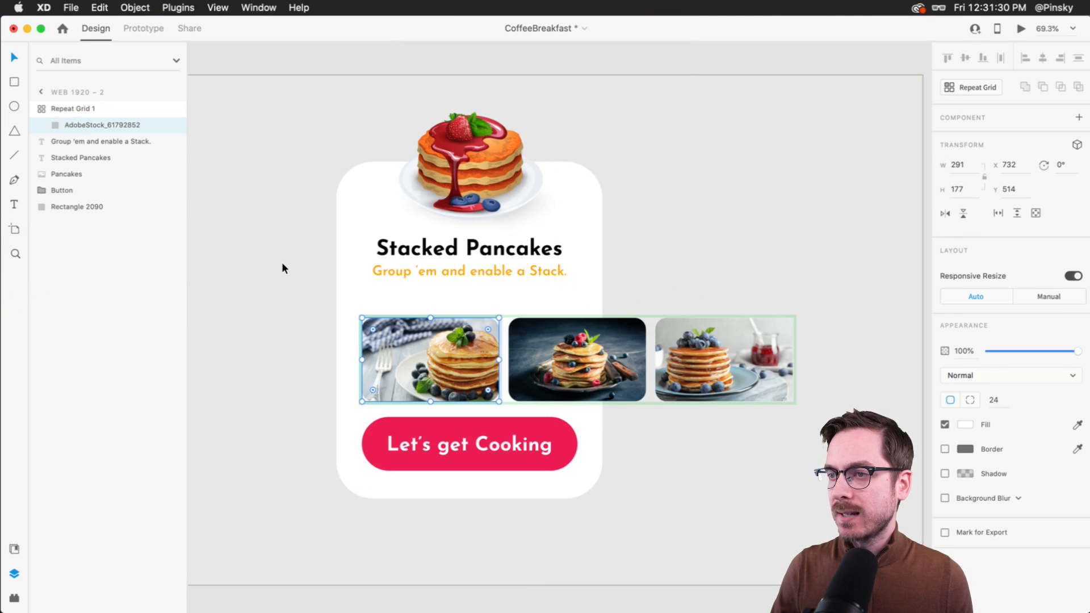
pyautogui.click(282, 268)
# Make the photo grid a horizontal scroll group with its viewport at X 696 and 546 wide, ending at the card's edge.
pyautogui.click(408, 339)
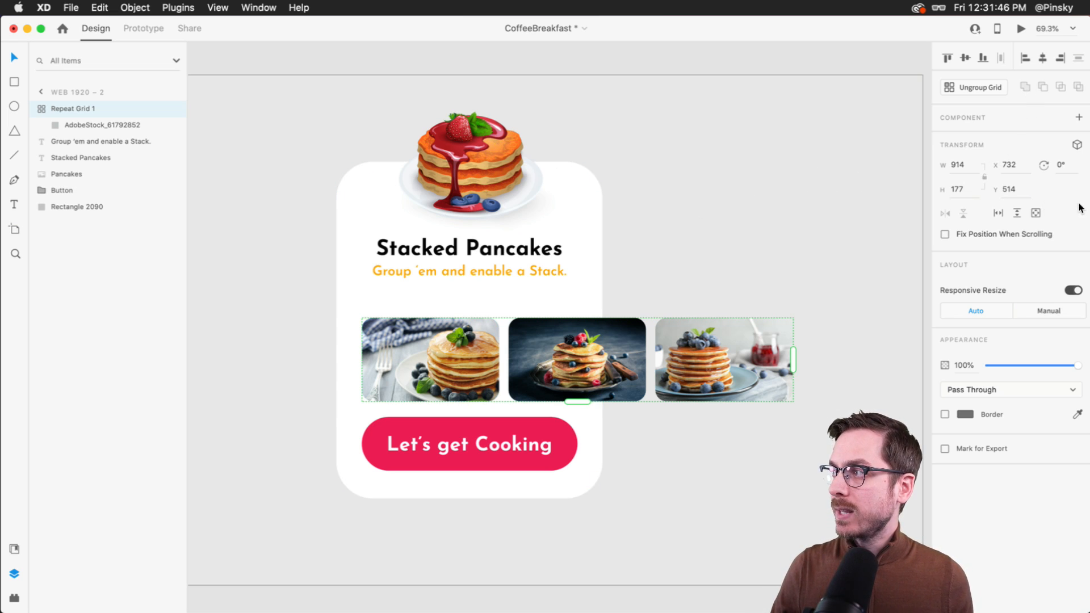
pyautogui.click(997, 217)
pyautogui.moveTo(382, 359); pyautogui.dragTo(344, 360)
pyautogui.moveTo(770, 359); pyautogui.dragTo(602, 361)
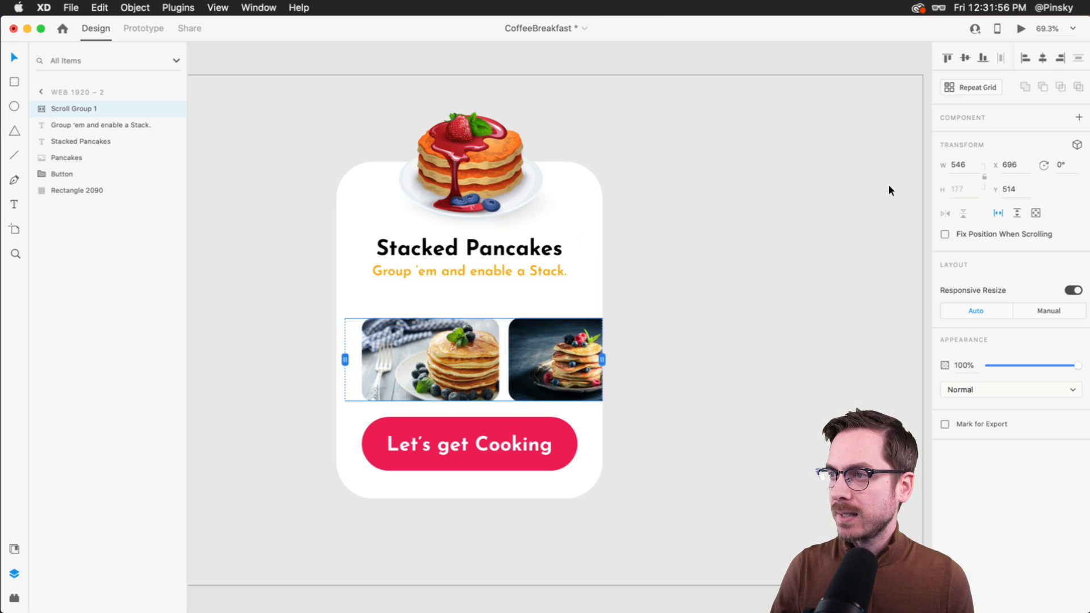
# Preview the artboard and test scrolling the photo row sideways, then close the preview.
pyautogui.click(1020, 32)
pyautogui.hscroll(5, 622, 369)
pyautogui.hscroll(-5, 622, 369)
pyautogui.hscroll(5, 622, 369)
pyautogui.hscroll(-5, 622, 369)
pyautogui.press('super+w')
# Move the heading and subtitle together slightly up to Y 334.
pyautogui.click(429, 256)
pyautogui.moveTo(430, 247); pyautogui.dragTo(429, 241)
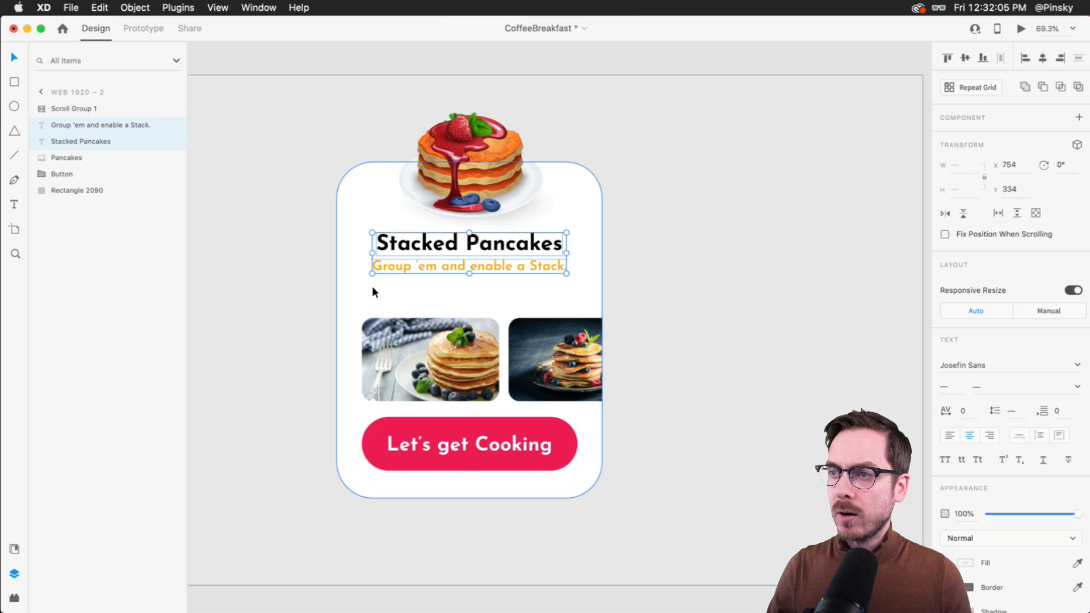
# Extend the card's height to 737 and shift the button and photo row down, with the row at Y 538.
pyautogui.click(475, 483)
pyautogui.moveTo(467, 498); pyautogui.dragTo(469, 509)
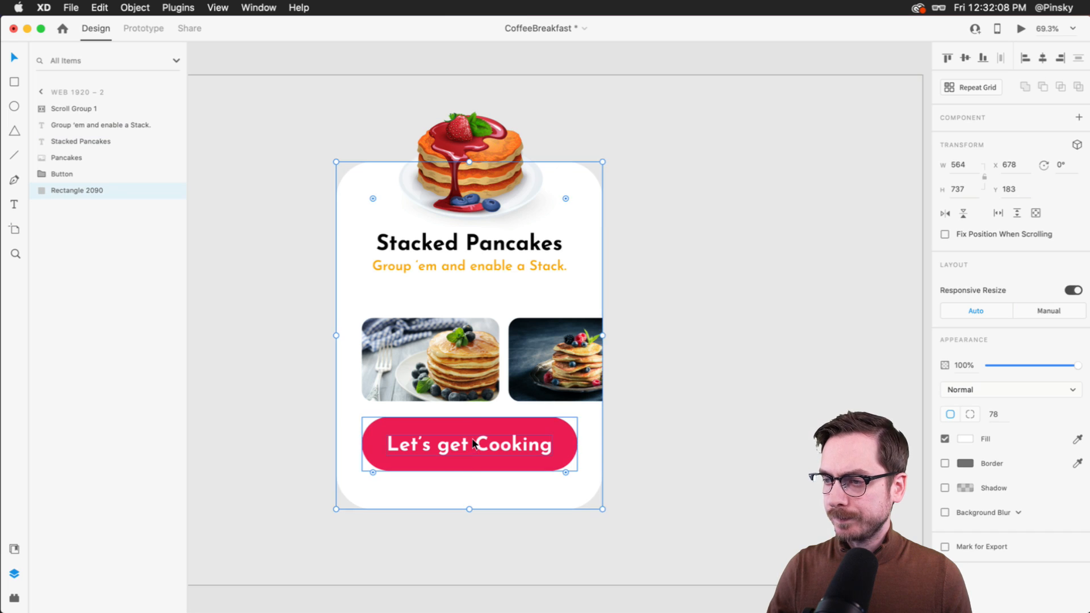
pyautogui.moveTo(472, 443); pyautogui.dragTo(472, 454)
pyautogui.moveTo(460, 354); pyautogui.dragTo(458, 358)
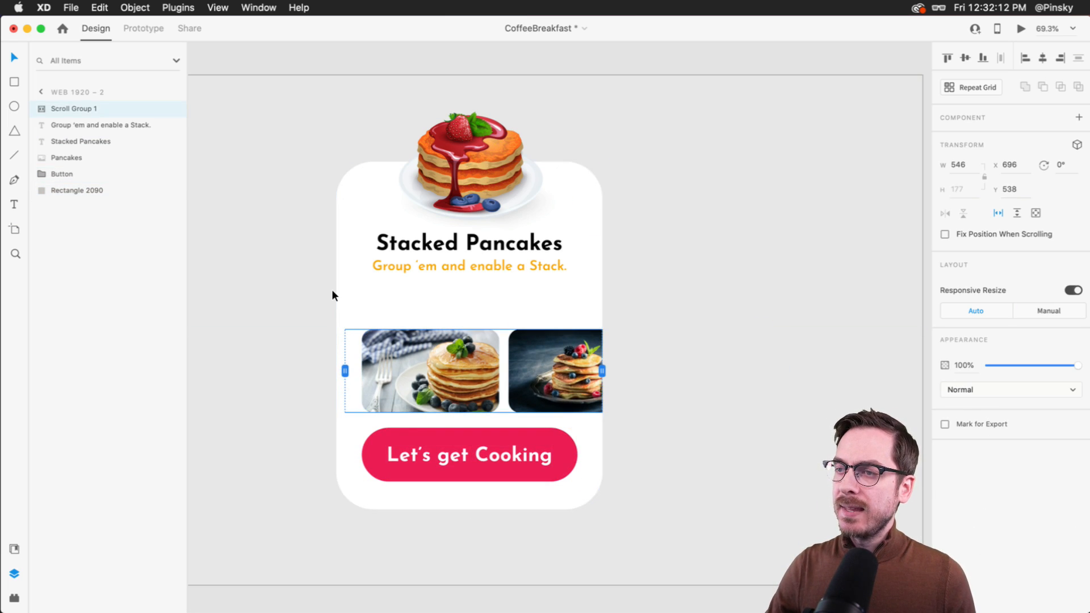
# Open the Icons 4 Design plugin.
pyautogui.scroll(5, 332, 290)
pyautogui.hscroll(2, 332, 291)
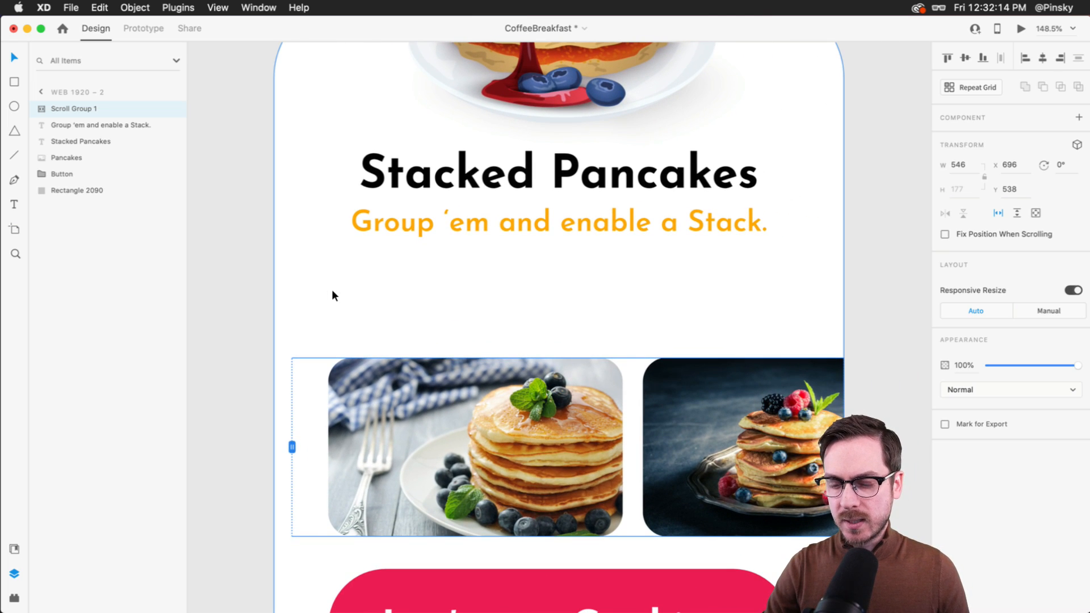
pyautogui.press('super+shift+p')
pyautogui.click(38, 57)
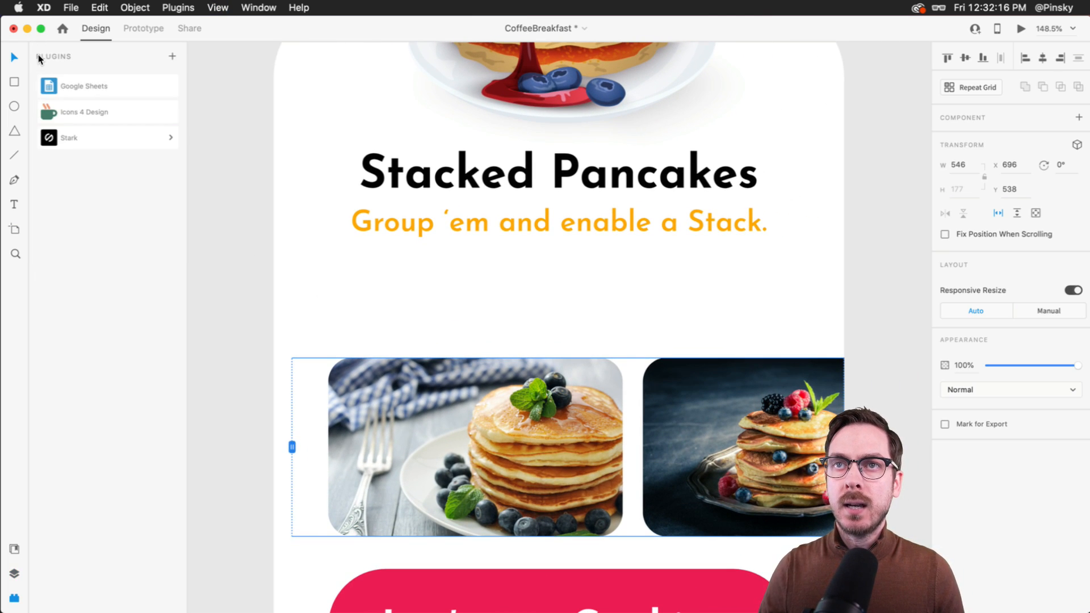
pyautogui.click(104, 113)
# Browse the available plugins and view the details of the Lists Plugin.
pyautogui.click(167, 4)
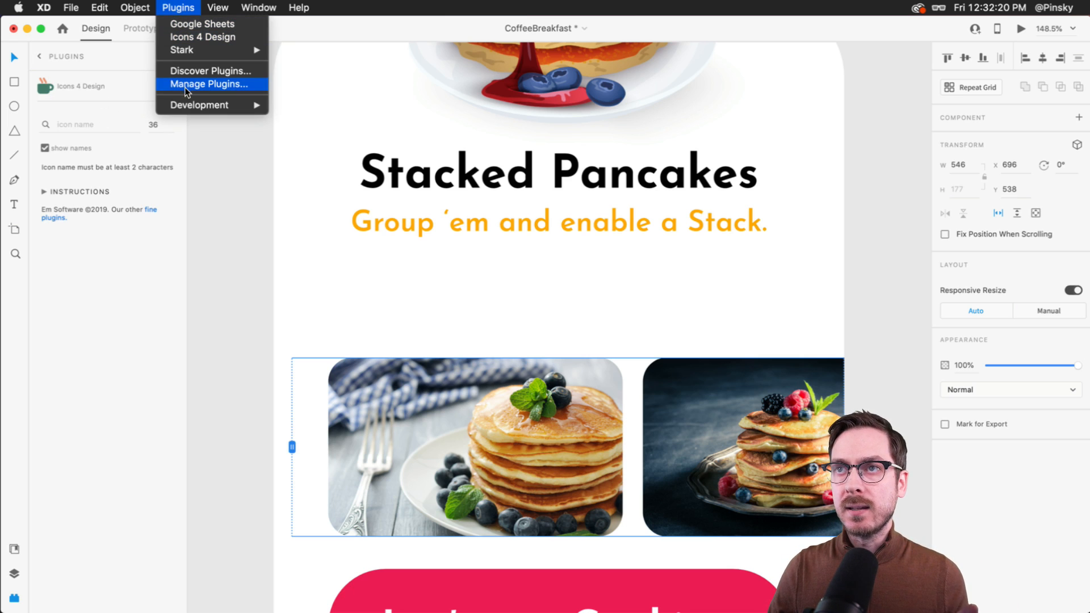
pyautogui.click(196, 69)
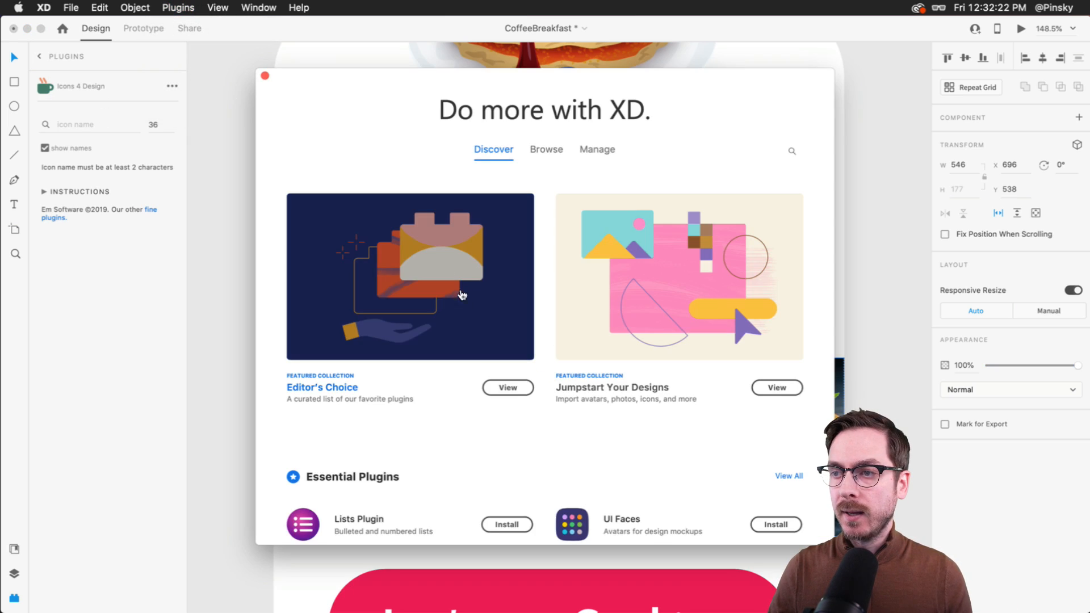
pyautogui.scroll(-3, 474, 403)
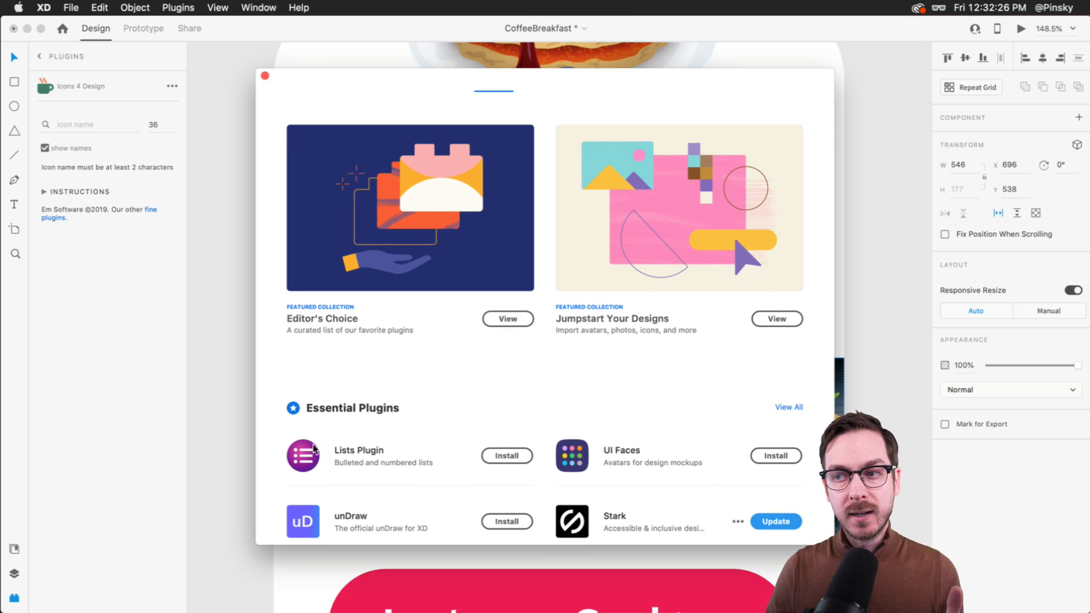
pyautogui.click(329, 451)
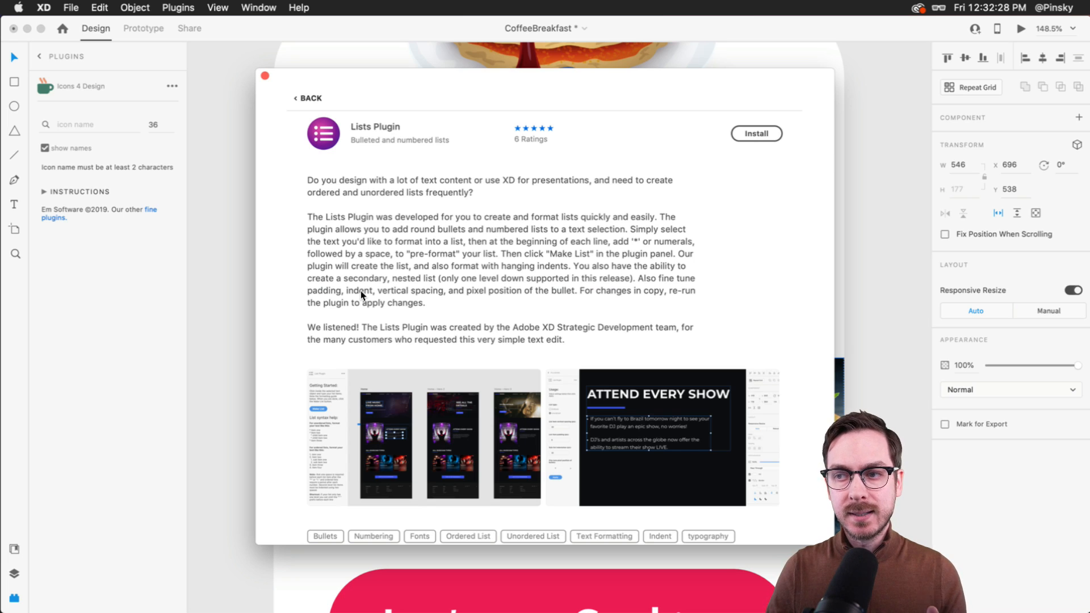
# Examine the Lists Plugin's description, preview images, ratings and developer details, and close the plugin browser.
pyautogui.scroll(-10, 360, 292)
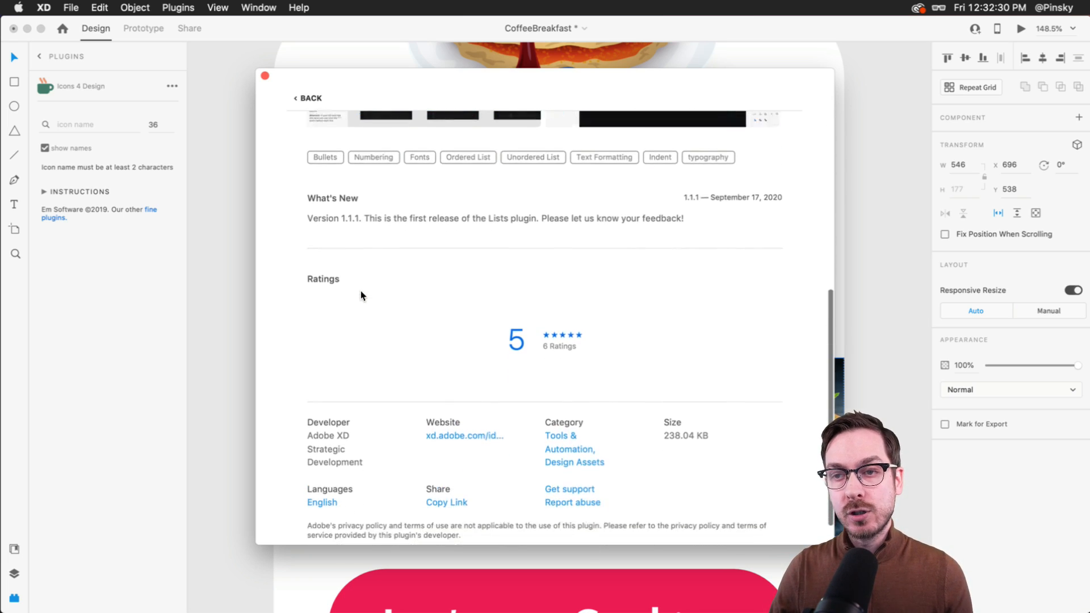
pyautogui.scroll(-2, 360, 291)
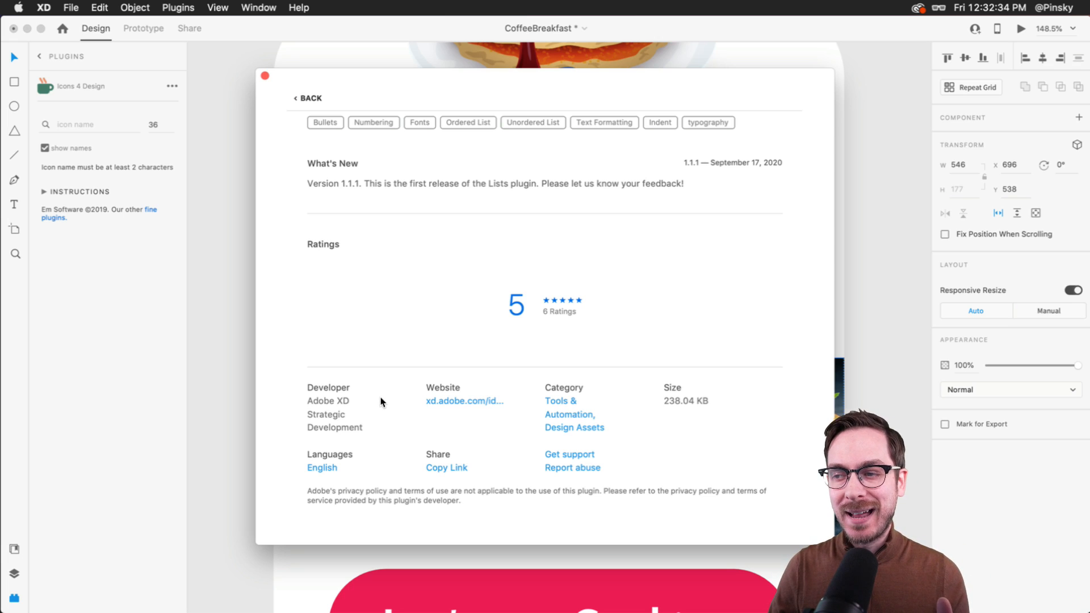
pyautogui.scroll(1, 380, 401)
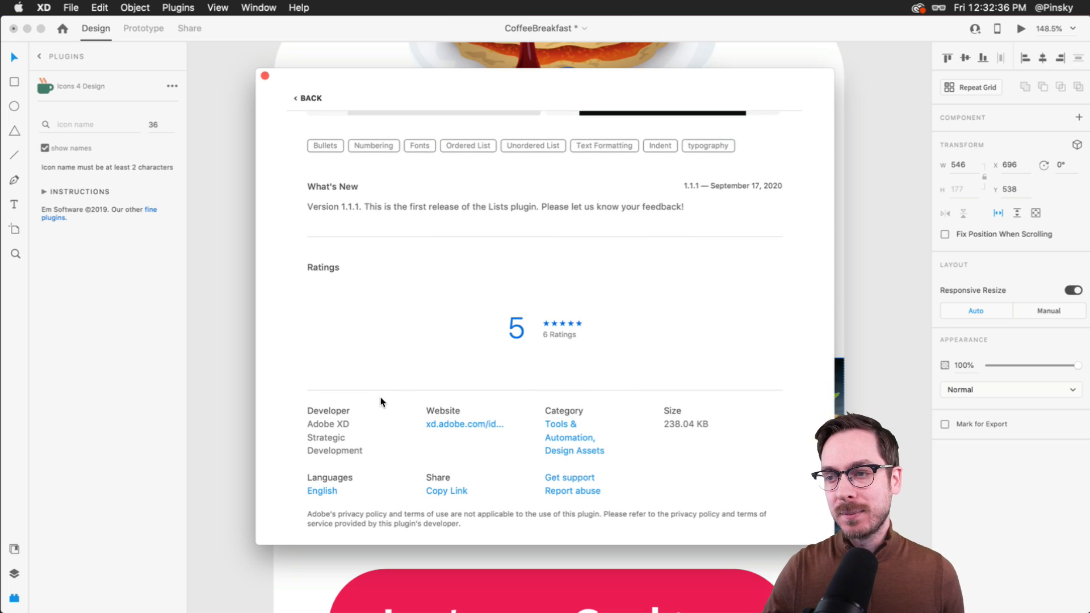
pyautogui.scroll(3, 380, 401)
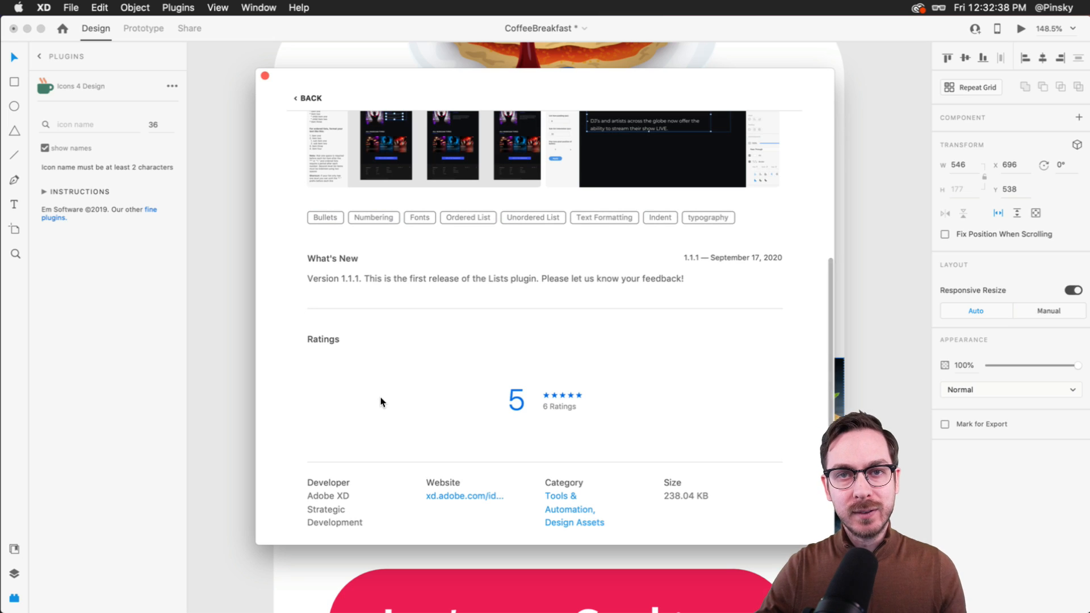
pyautogui.scroll(1, 380, 401)
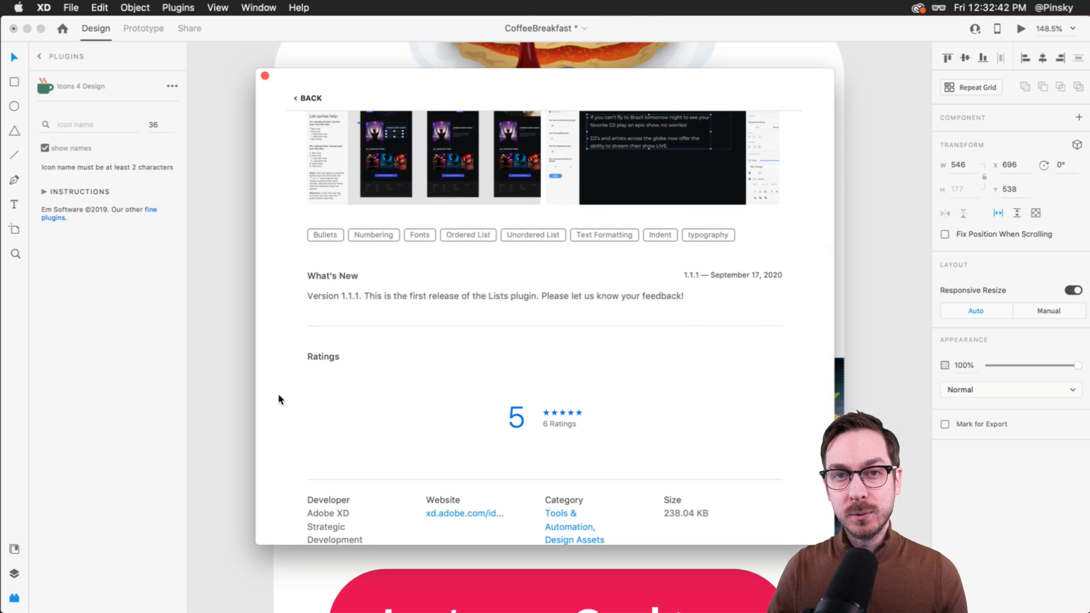
pyautogui.scroll(10, 290, 379)
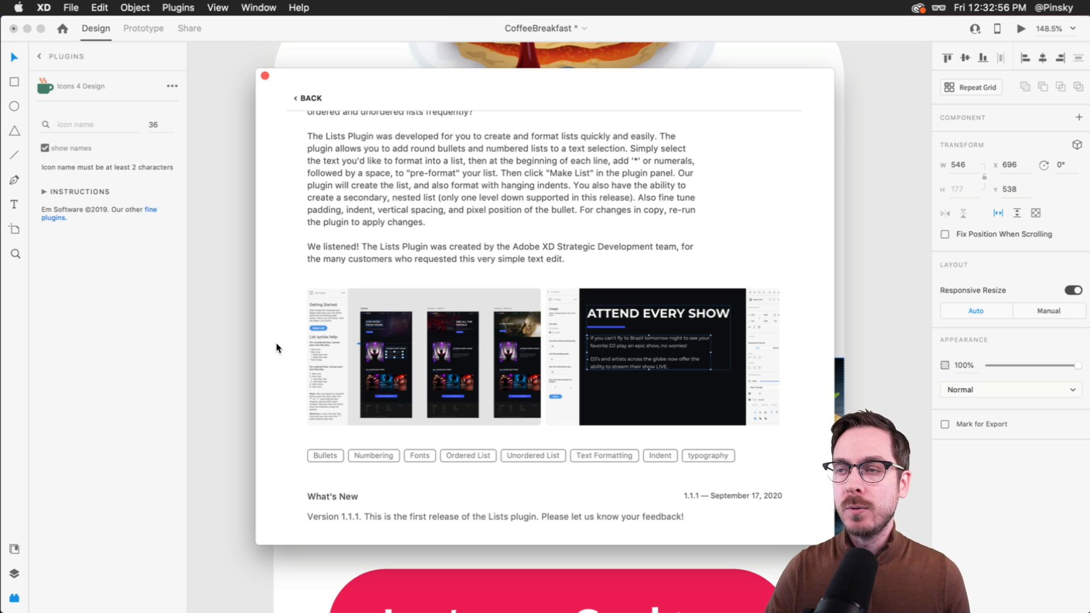
pyautogui.scroll(3, 276, 343)
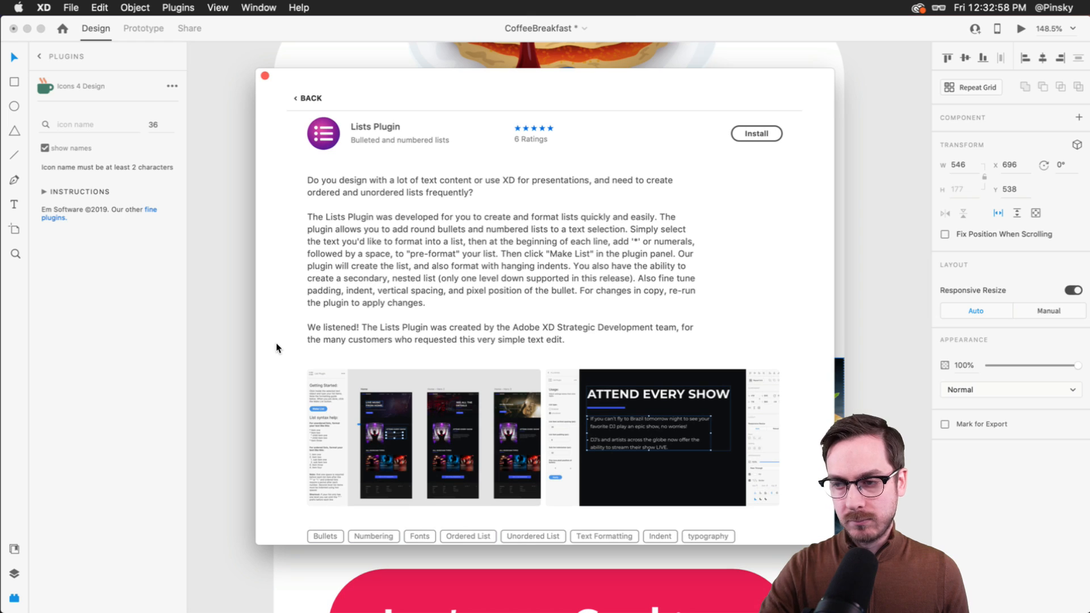
pyautogui.scroll(-5, 276, 343)
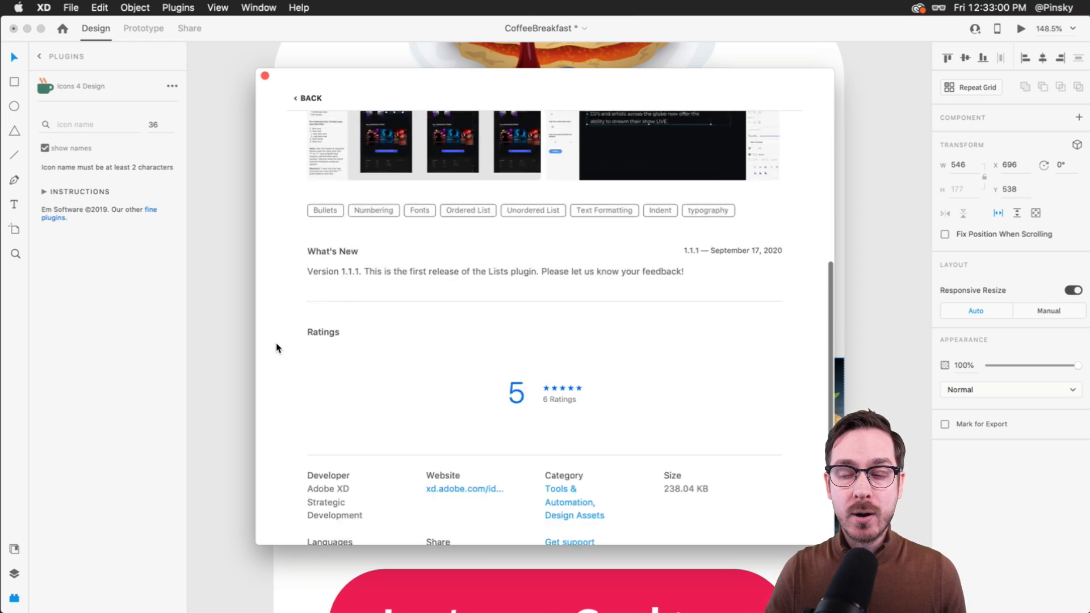
pyautogui.scroll(5, 275, 343)
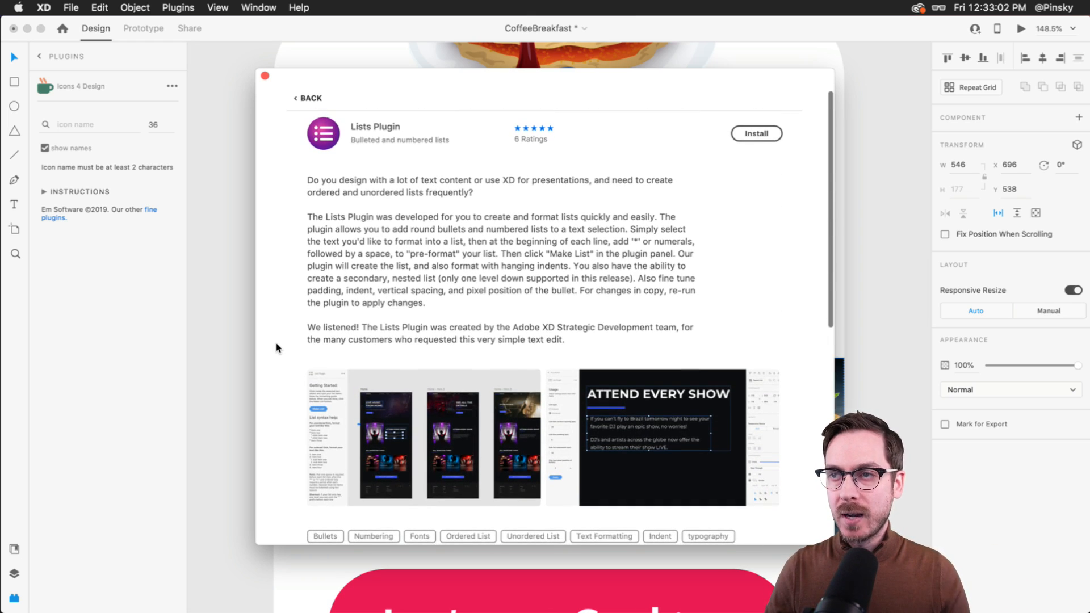
pyautogui.press('Escape')
# Search the icons for "clock", insert the Feather clock and place it below the subtitle at X 763, Y 447.
pyautogui.click(98, 129)
pyautogui.write('clock')
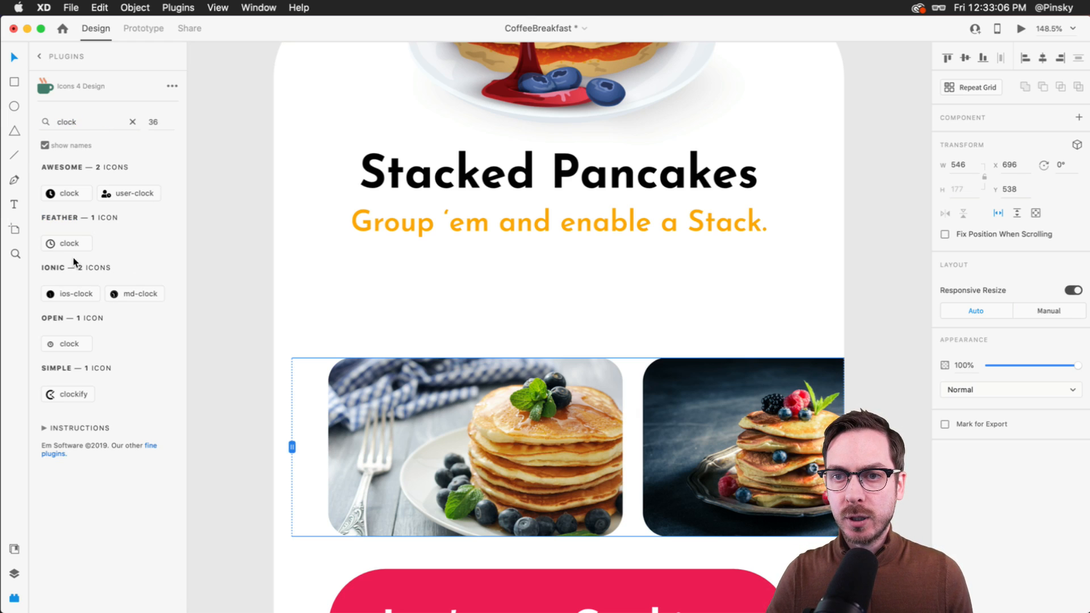
pyautogui.click(63, 243)
pyautogui.moveTo(560, 326); pyautogui.dragTo(487, 245)
pyautogui.scroll(-10, 713, 437)
pyautogui.hscroll(15, 713, 436)
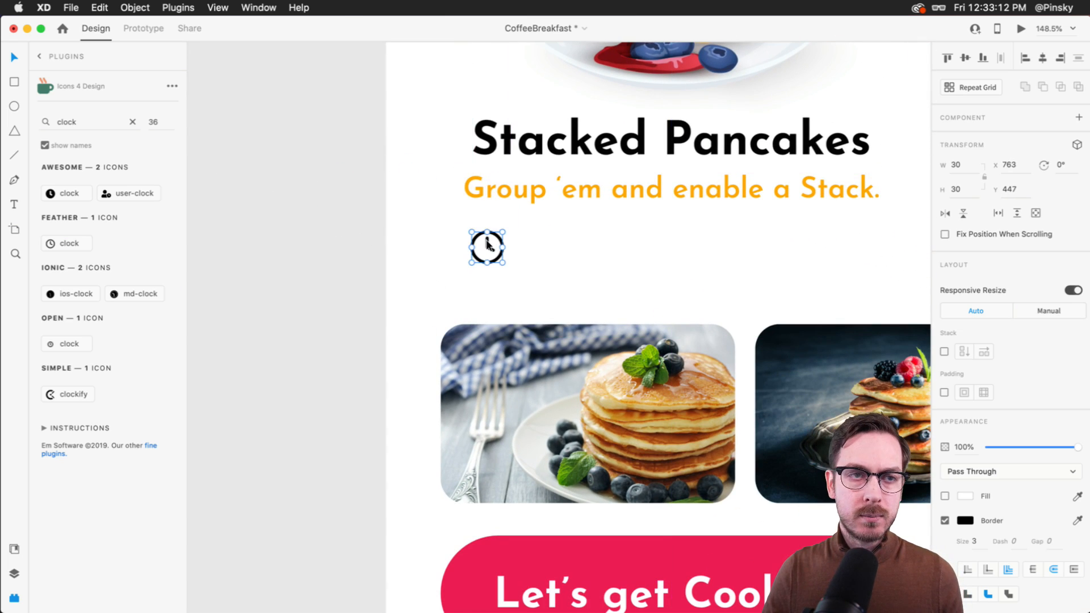
pyautogui.hscroll(4, 486, 244)
pyautogui.scroll(1, 486, 244)
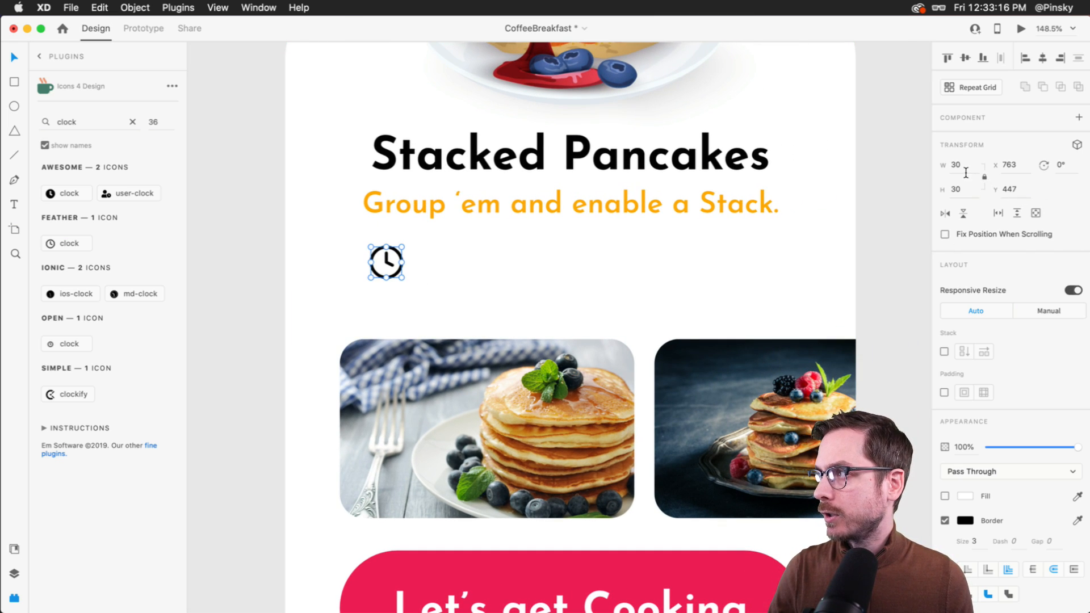
# Turn off responsive resize for the clock icon and scale it proportionally to 40 by 40.
pyautogui.click(1067, 293)
pyautogui.click(942, 167)
pyautogui.write('45')
pyautogui.press('Return')
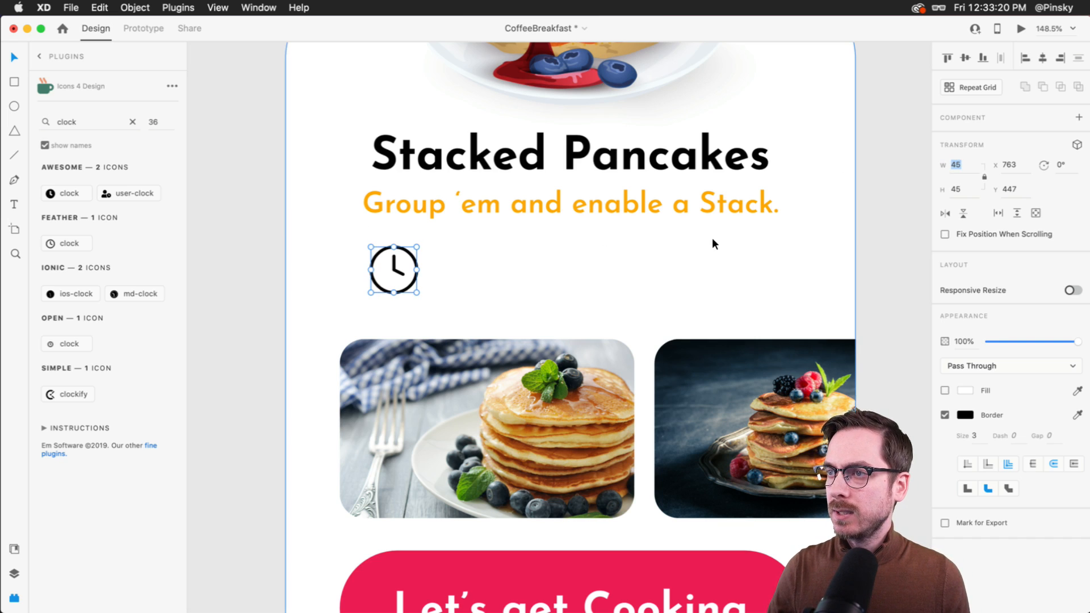
pyautogui.write('40')
pyautogui.press('Return')
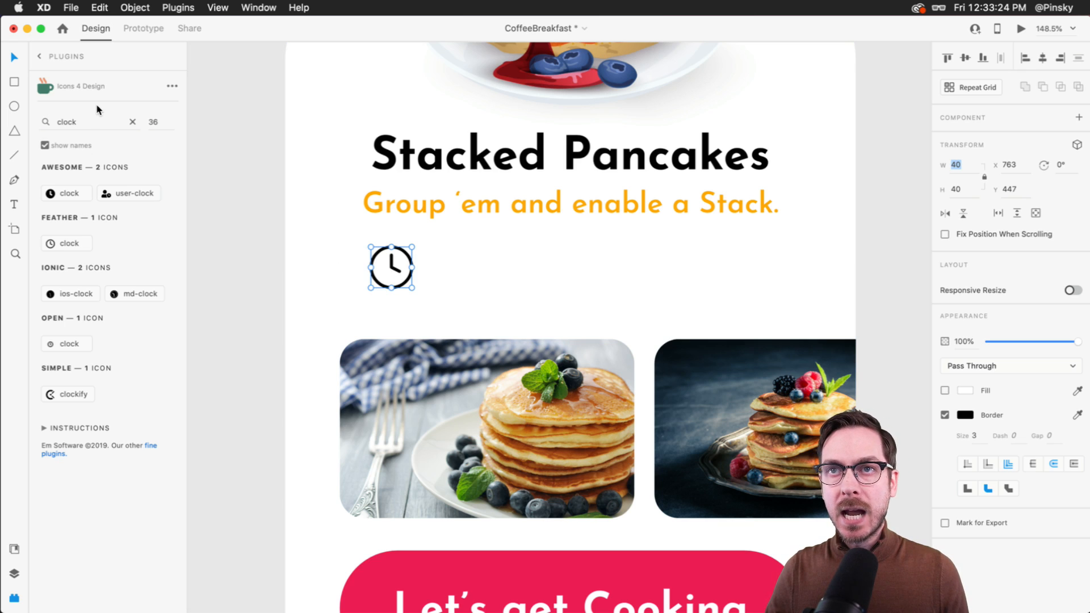
# Search the icons for "users" and insert the Feather users icon beside the clock.
pyautogui.press('Return')
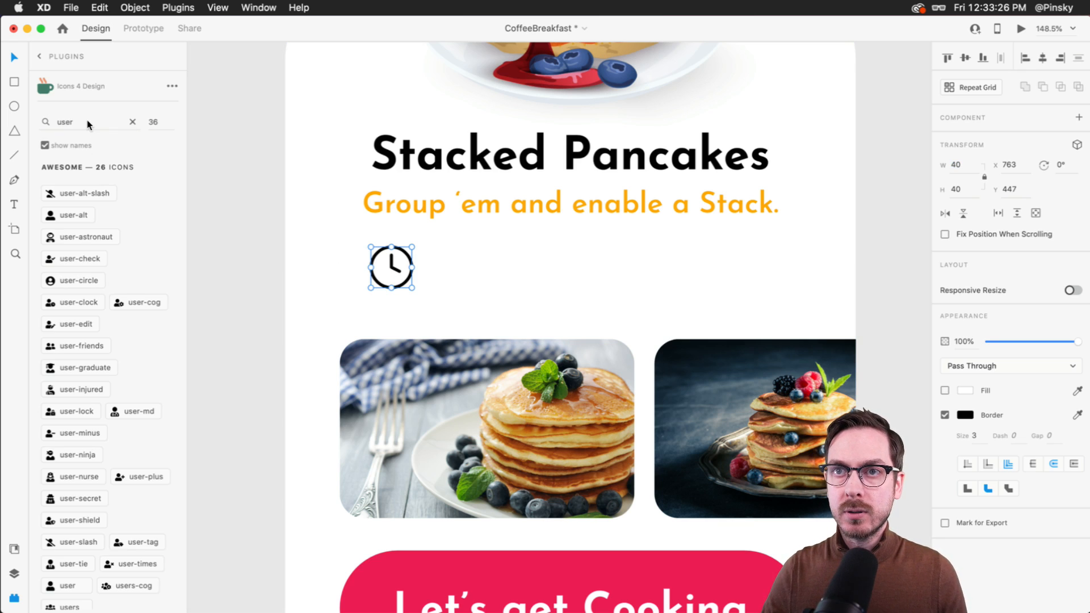
pyautogui.press('BackSpace')
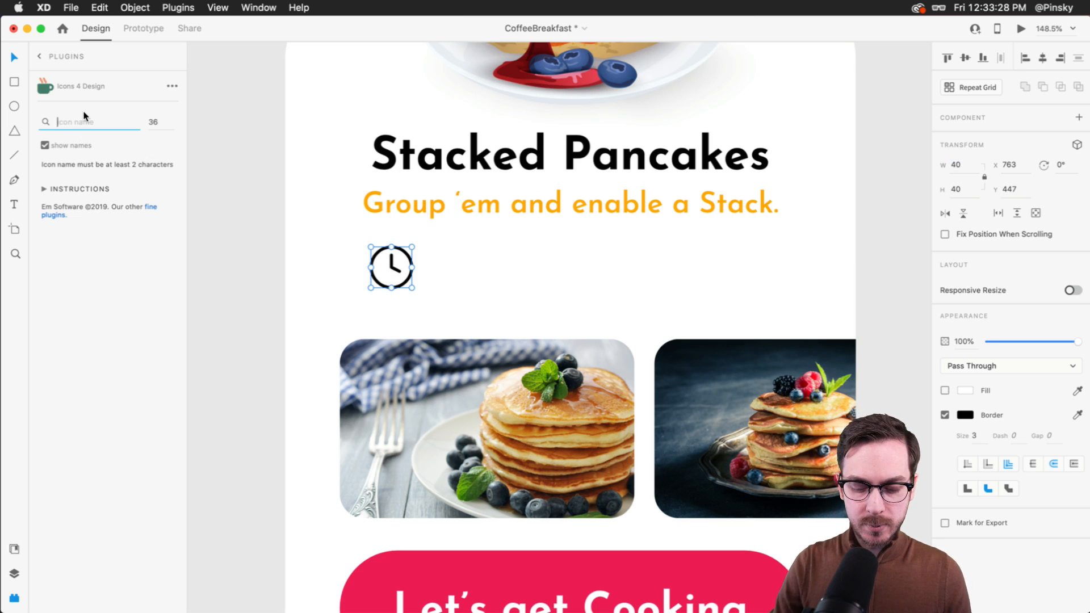
pyautogui.click(81, 243)
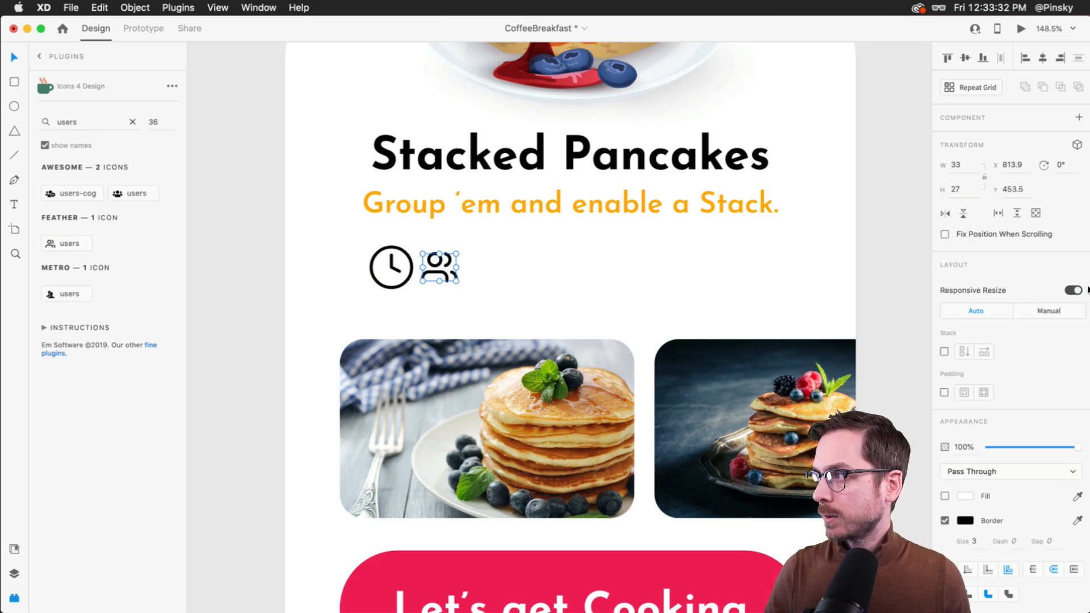
# Turn off responsive resize for the users icon, scale it proportionally to height 40 and move it to about X 881, Y 447.5.
pyautogui.click(1082, 290)
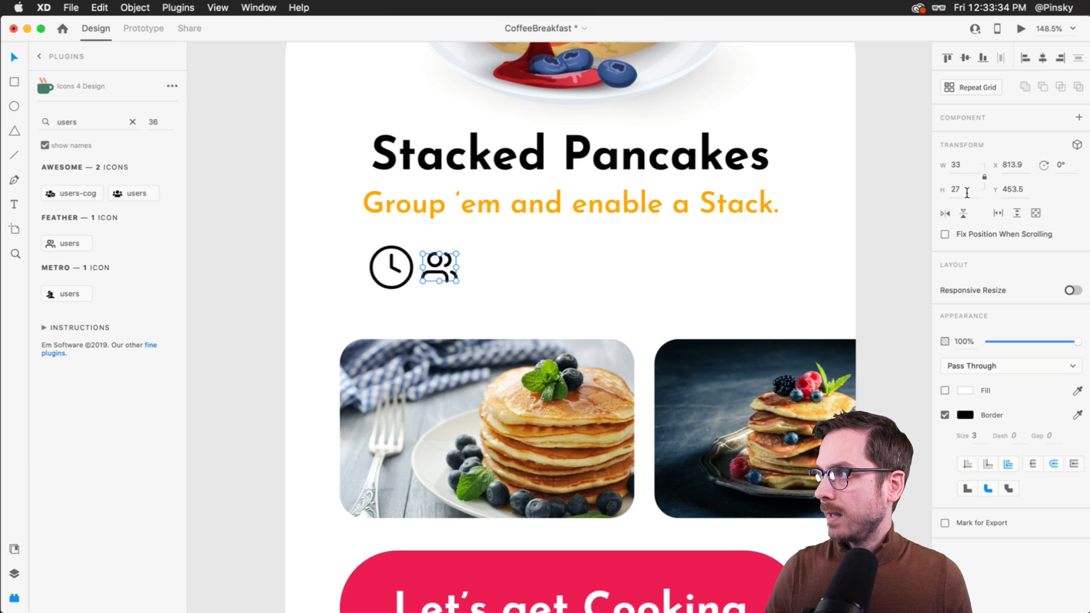
pyautogui.write('45')
pyautogui.press('Return')
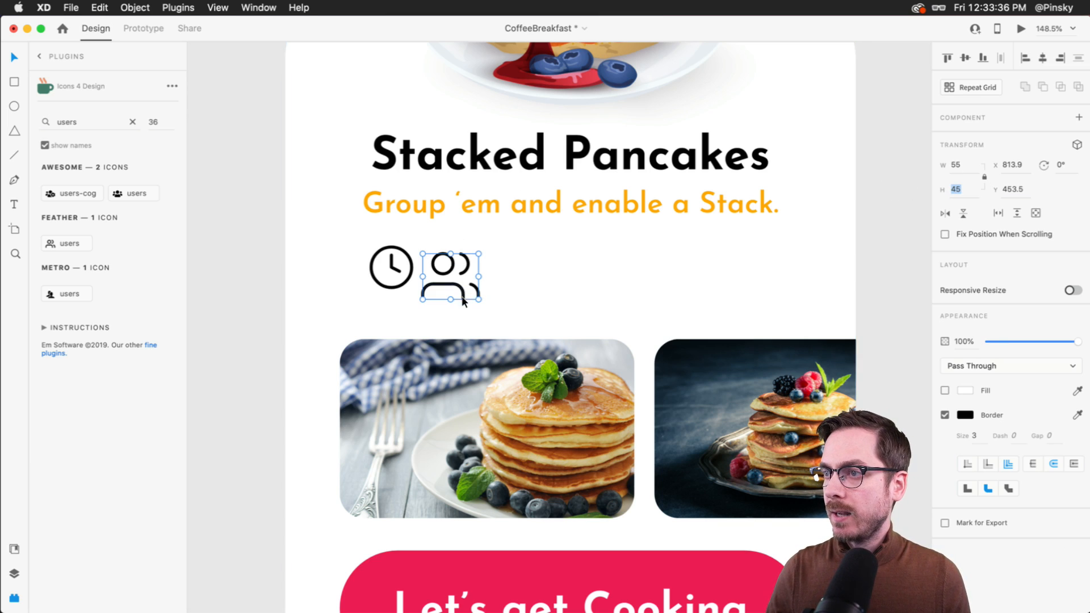
pyautogui.write('40')
pyautogui.press('Return')
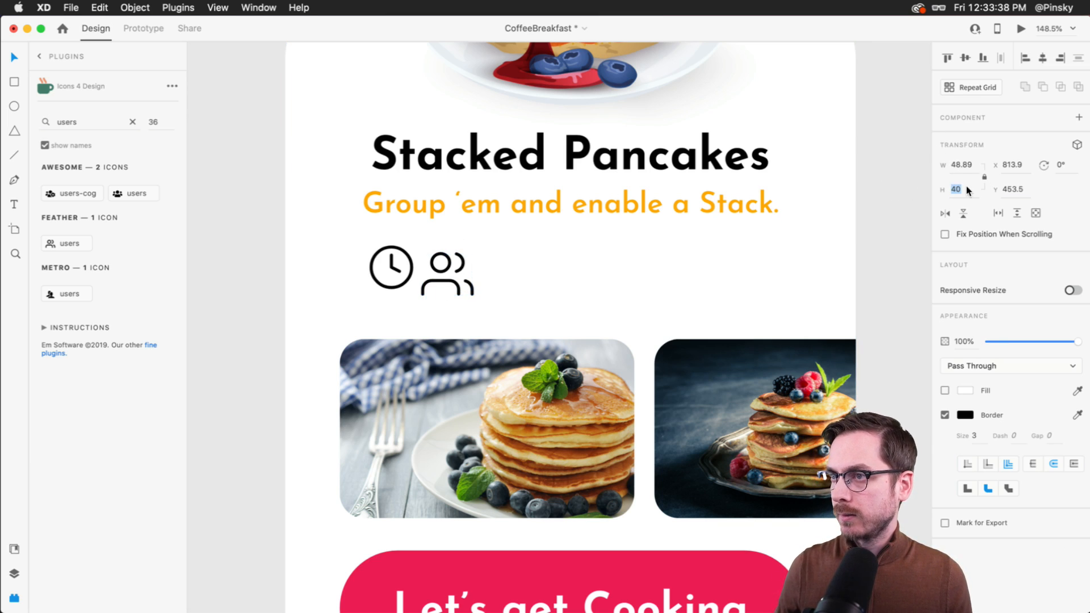
pyautogui.click(511, 288)
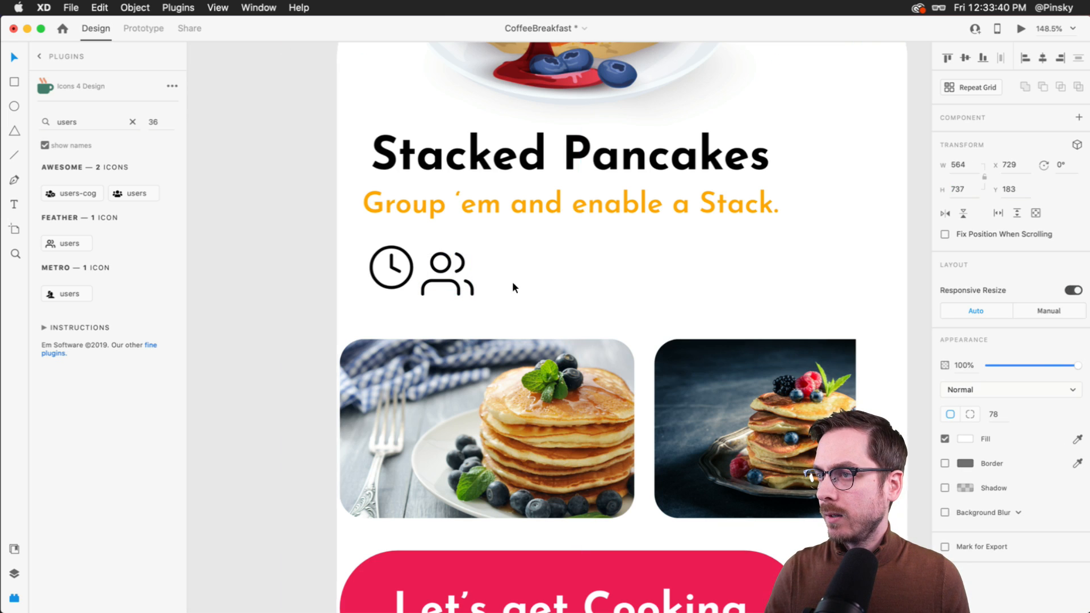
pyautogui.moveTo(460, 284); pyautogui.dragTo(526, 279)
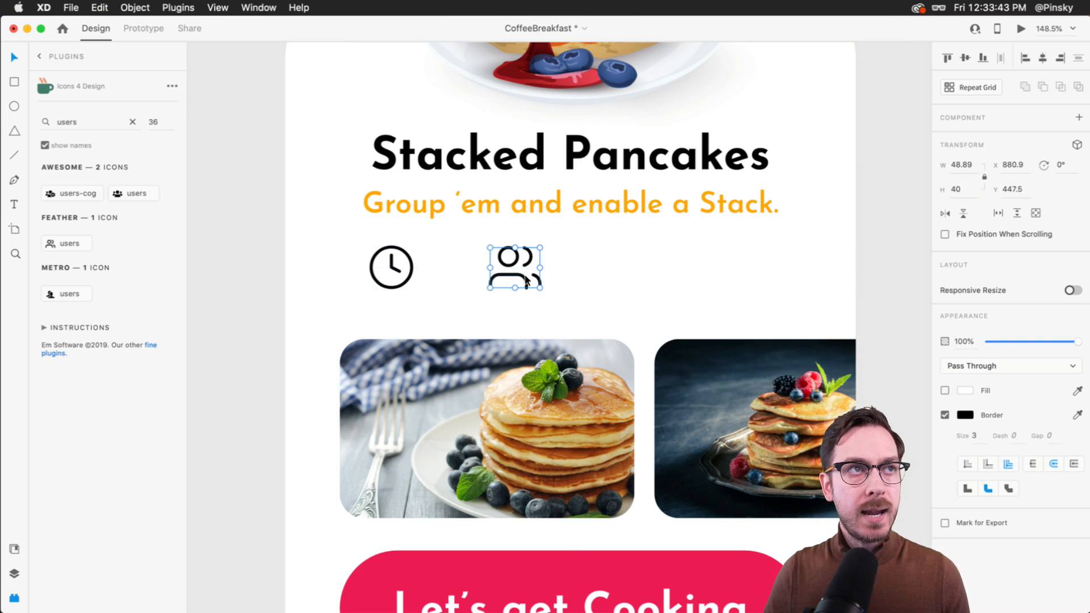
# Search the icon sets for "stars".
pyautogui.click(83, 125)
pyautogui.write('stars')
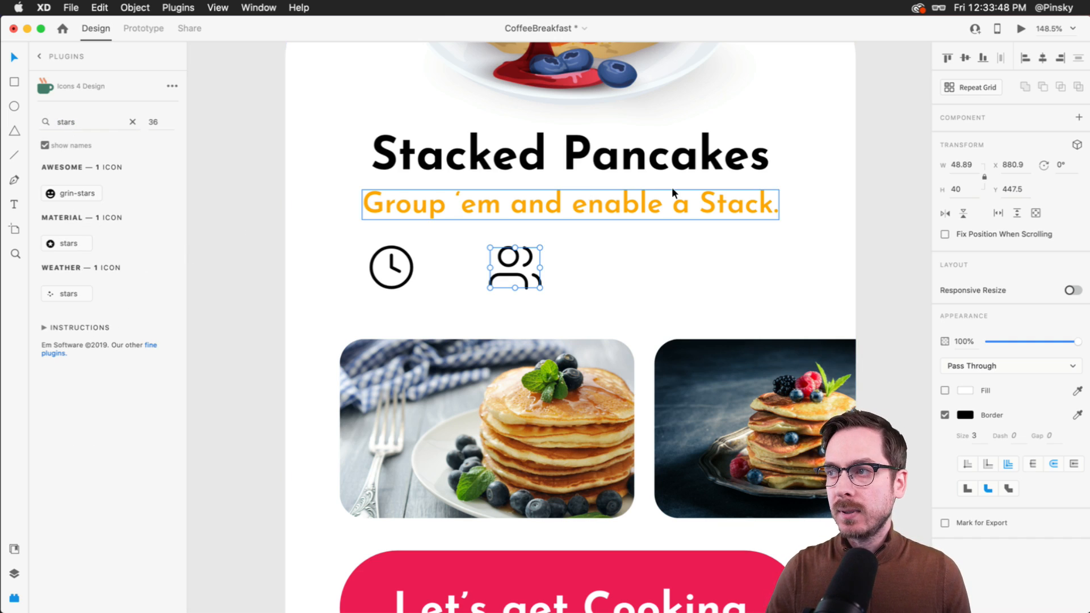
# Draw a polygon about 47 by 41 beside the users icon and shape it into a five-point star with 54% ratio and corner radius 2.
pyautogui.scroll(5, 704, 233)
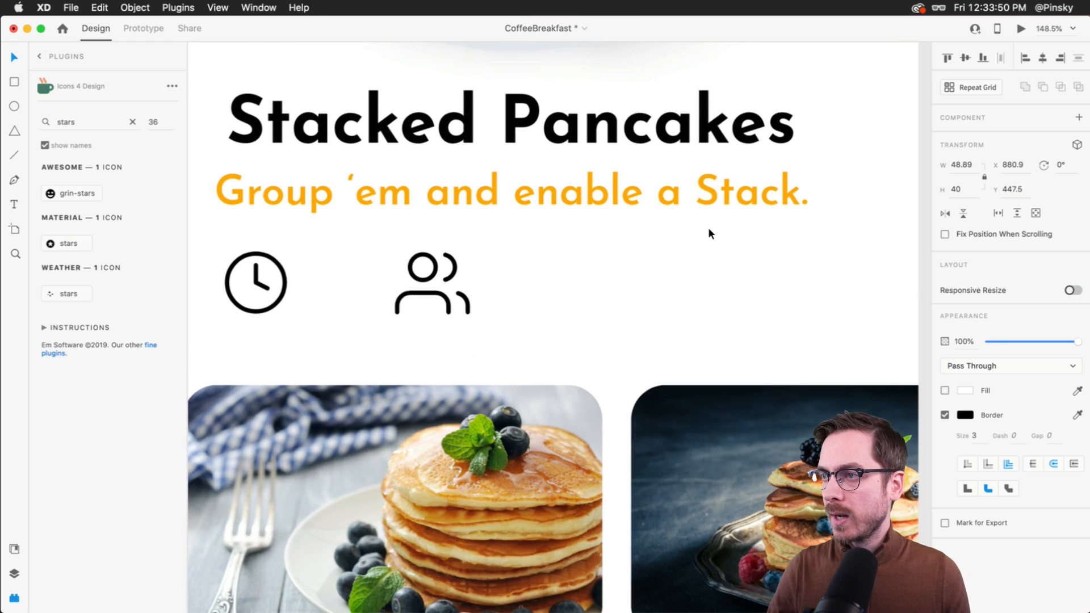
pyautogui.press('y')
pyautogui.moveTo(502, 245); pyautogui.dragTo(572, 306)
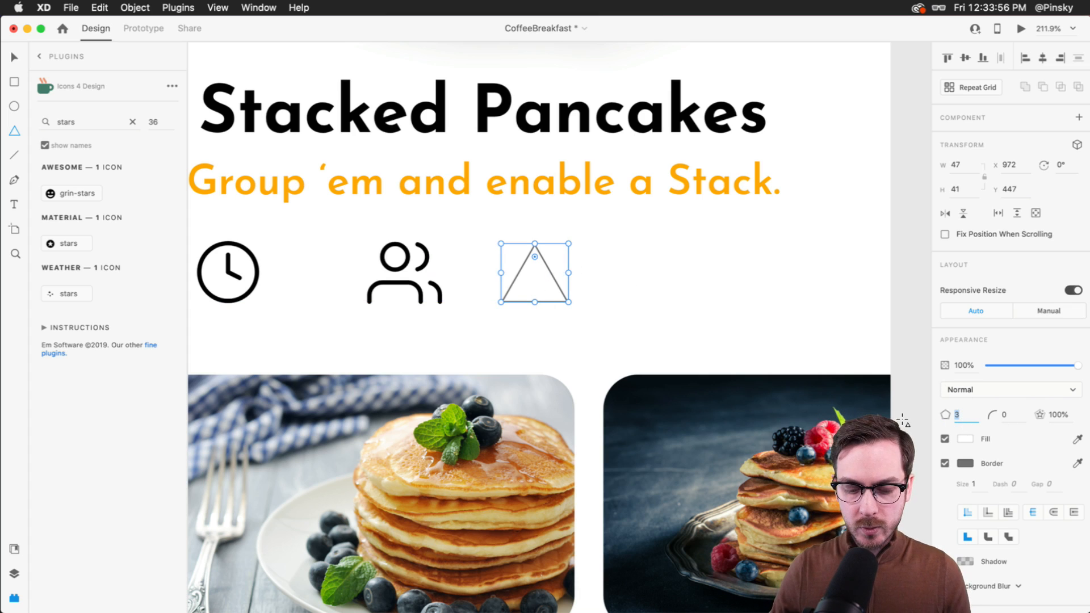
pyautogui.write('5')
pyautogui.press('Return')
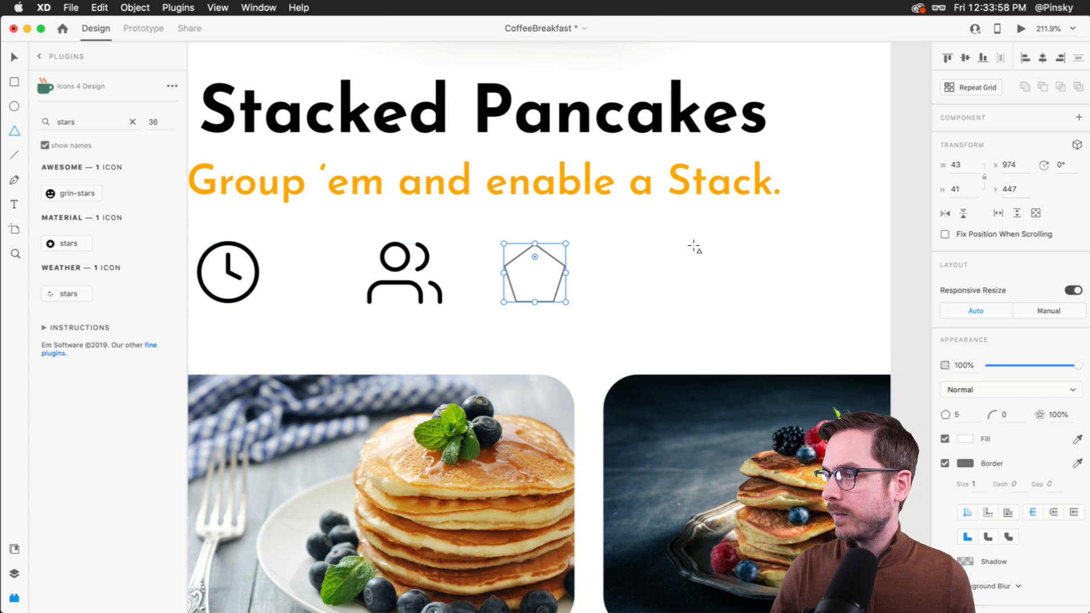
pyautogui.moveTo(550, 254); pyautogui.dragTo(536, 252)
# Give the star a black border of size 3 and remove its fill.
pyautogui.click(975, 486)
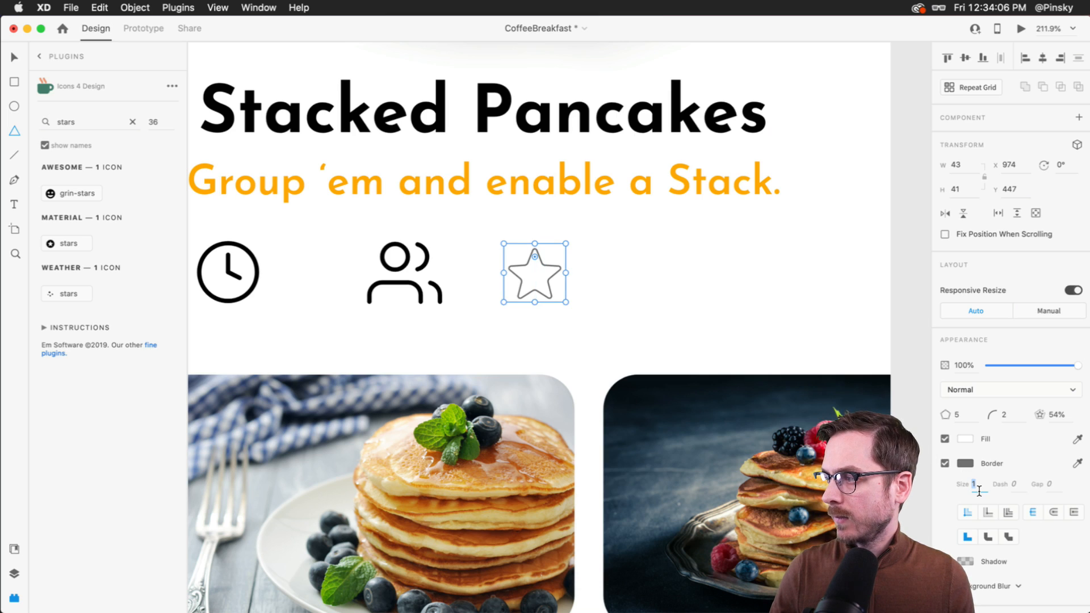
pyautogui.write('v')
pyautogui.press('Escape')
pyautogui.press('Escape')
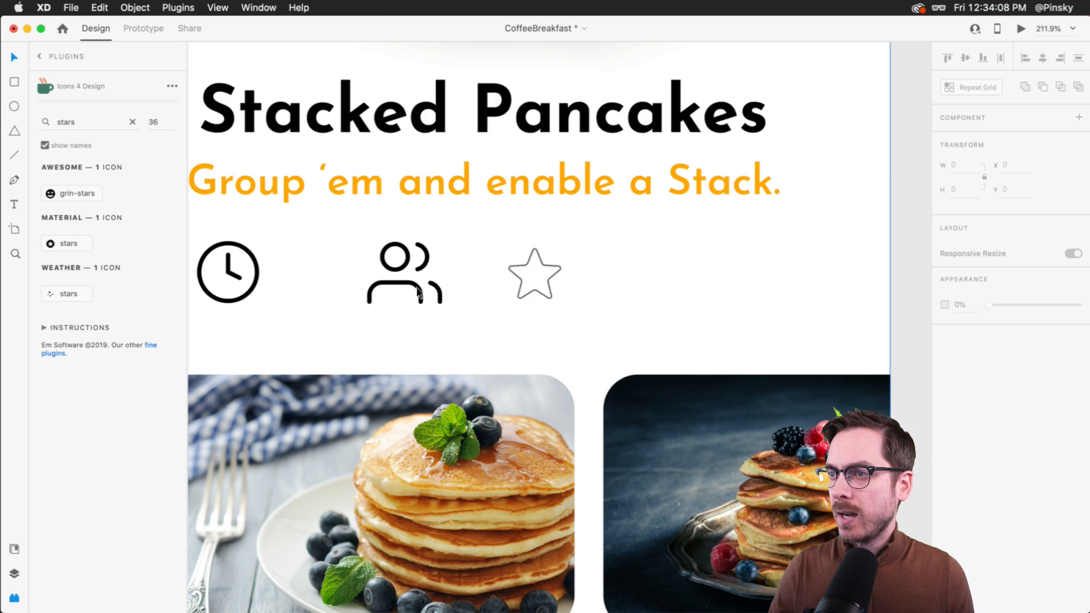
pyautogui.click(426, 292)
pyautogui.click(550, 279)
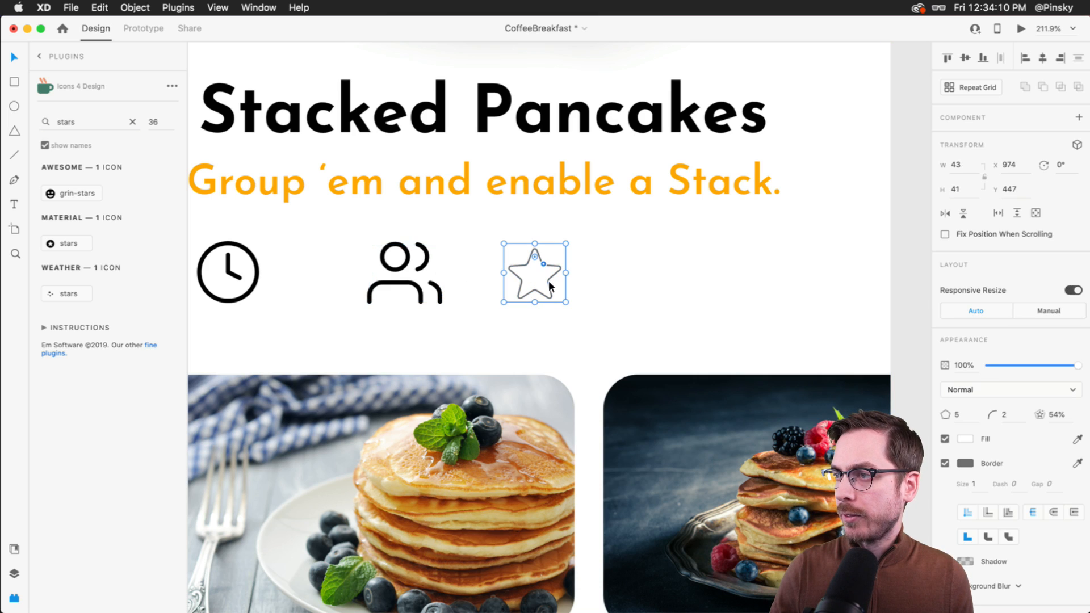
pyautogui.click(974, 483)
pyautogui.write('3')
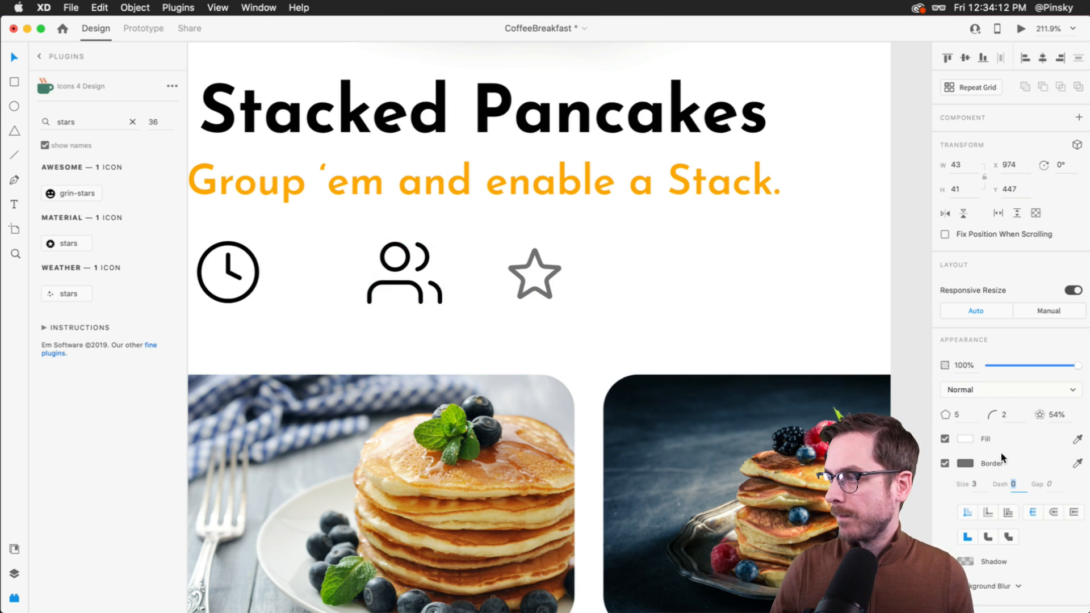
pyautogui.press('Tab')
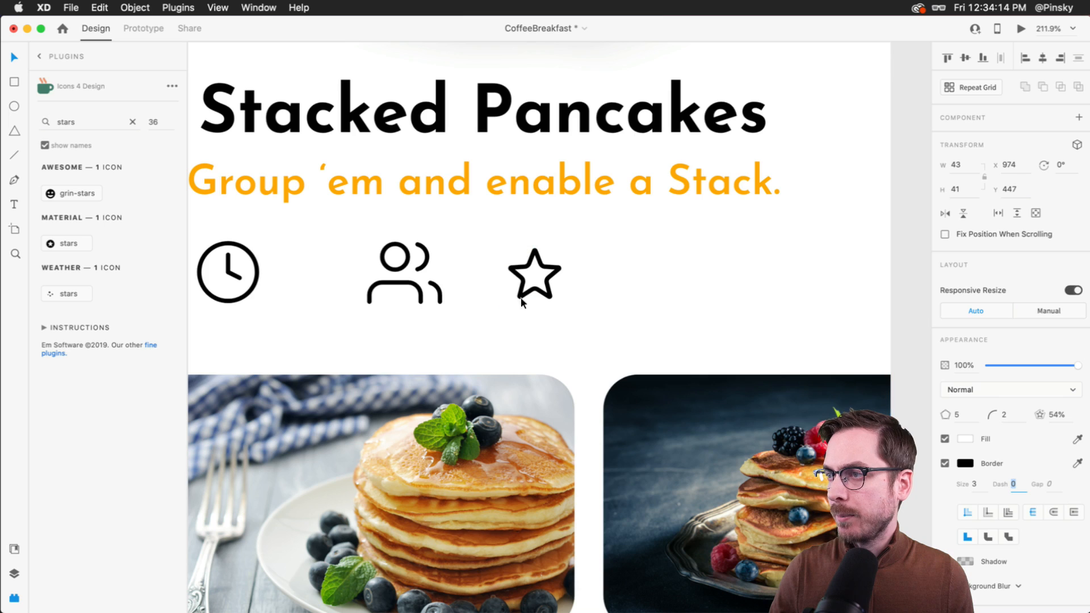
pyautogui.click(945, 438)
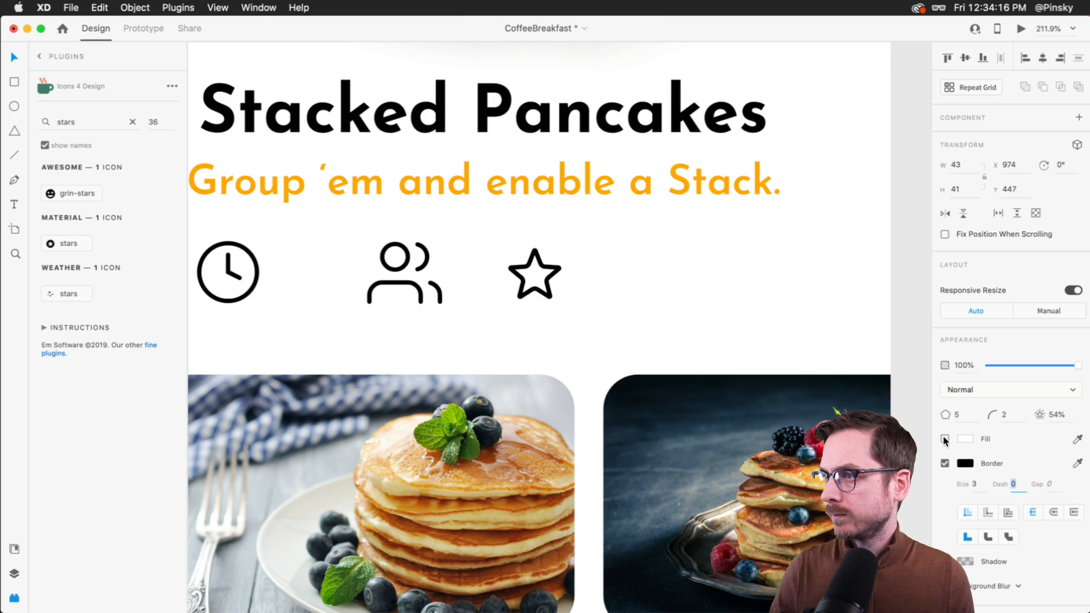
# Try a corner radius of 3 on the star and restore it to 2.
pyautogui.click(965, 421)
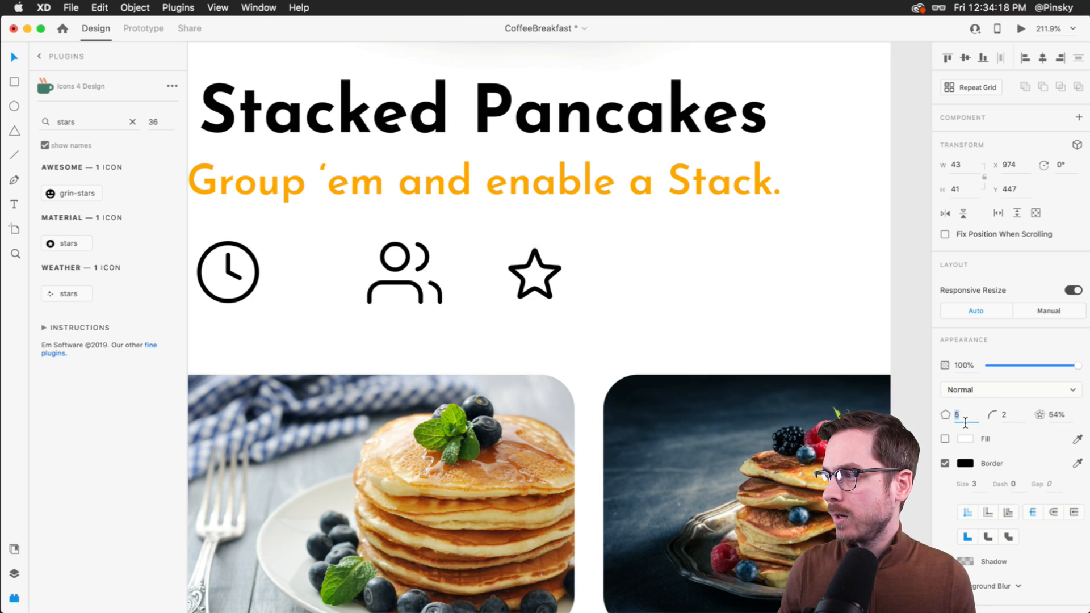
pyautogui.press('Tab')
pyautogui.press('Down')
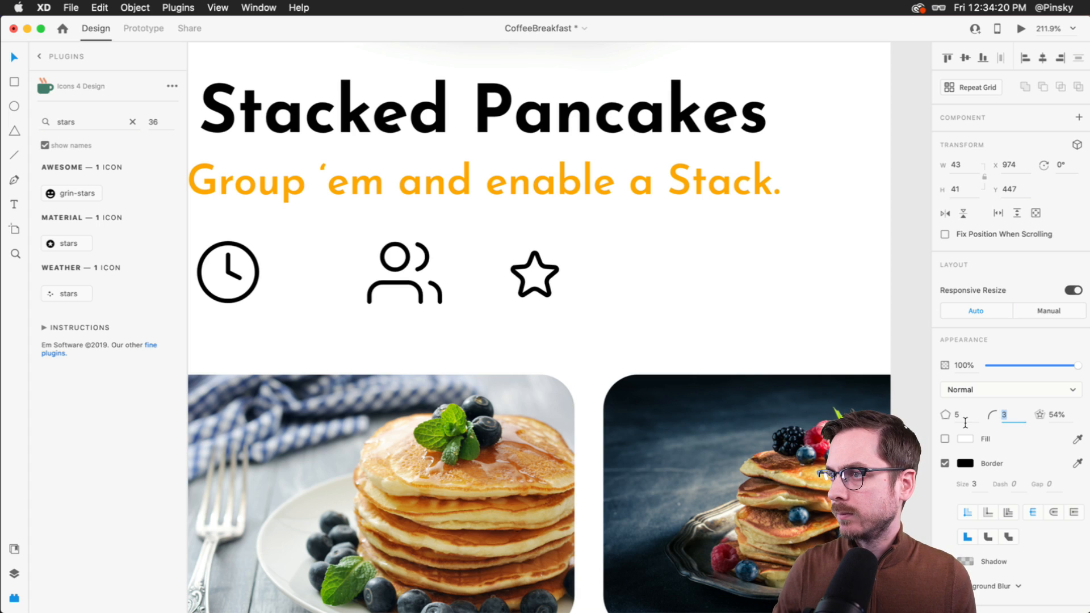
pyautogui.press('Up')
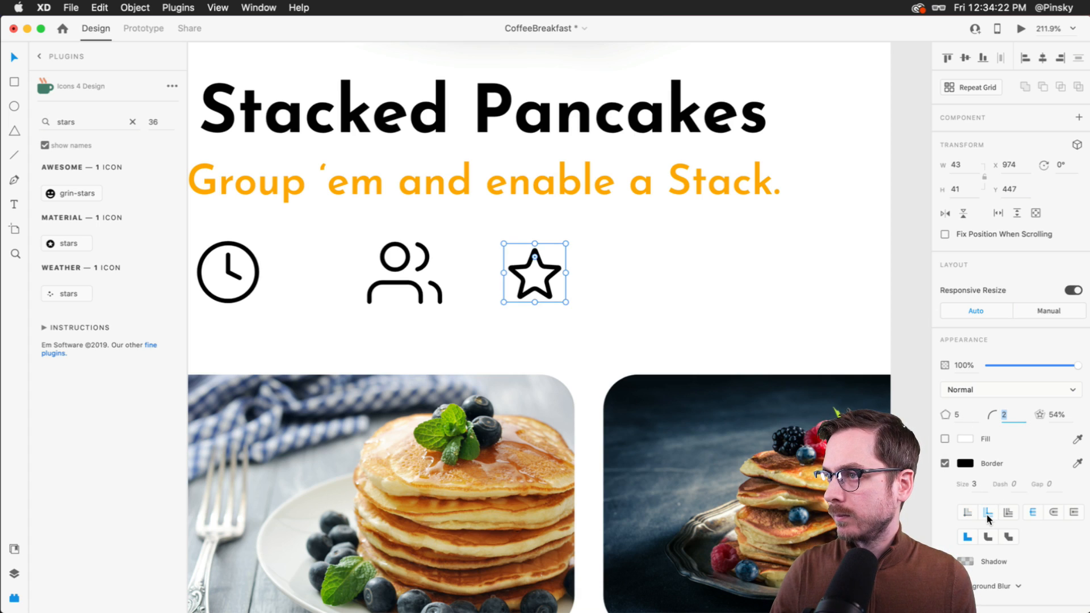
# Set the star's border to outer stroke and move the star to the card's right side at about X 1123.
pyautogui.click(987, 512)
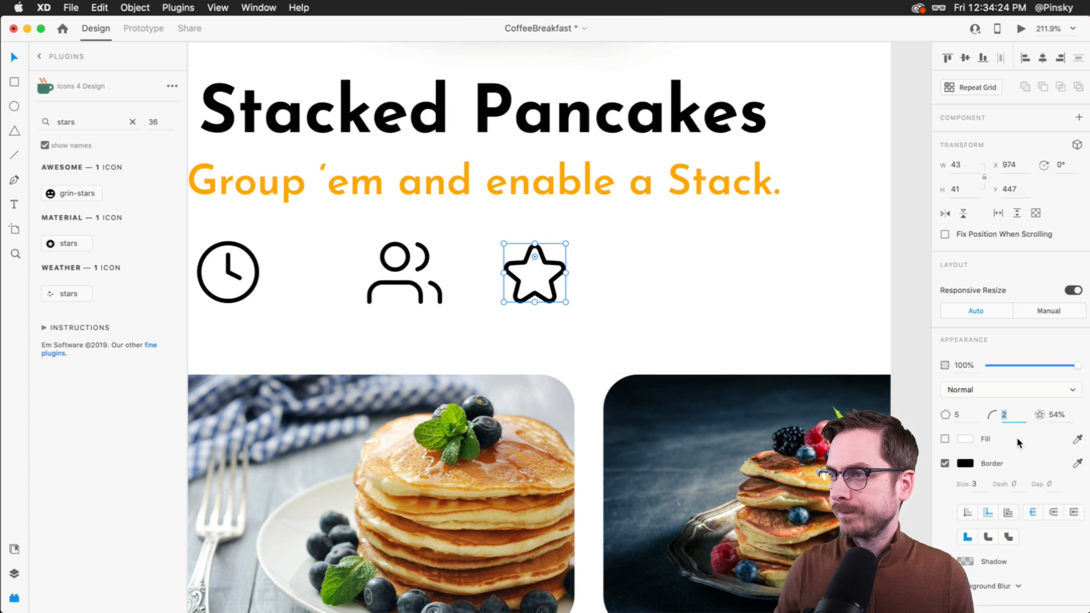
pyautogui.moveTo(556, 262); pyautogui.dragTo(767, 262)
pyautogui.hscroll(-3, 561, 251)
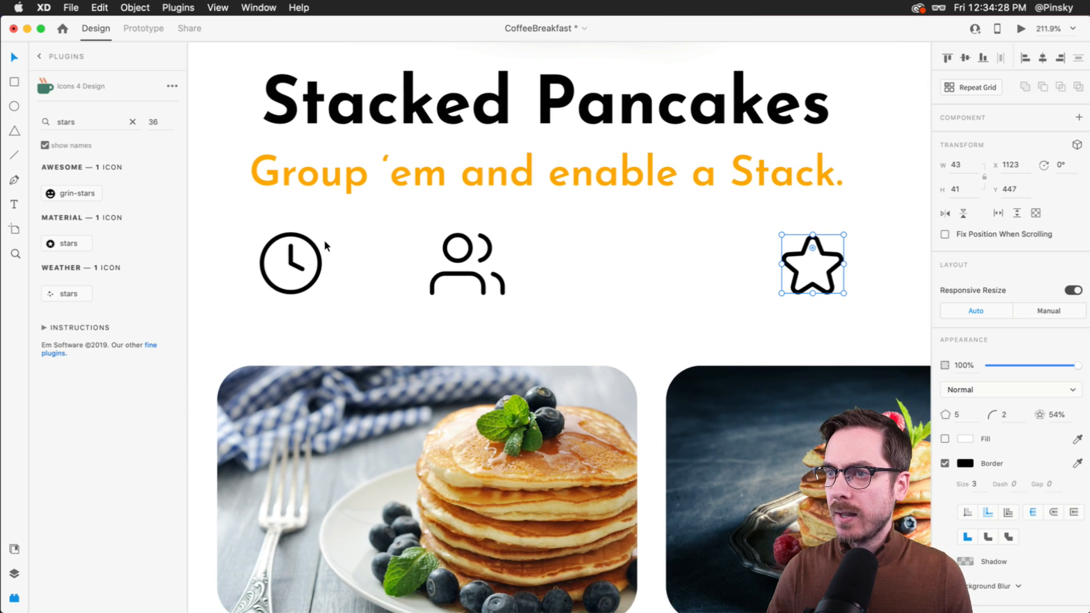
# Move the clock to about X 754 and the users icon toward the middle, and distribute the three icons horizontally.
pyautogui.click(315, 251)
pyautogui.moveTo(314, 250); pyautogui.dragTo(306, 244)
pyautogui.moveTo(492, 248); pyautogui.dragTo(596, 250)
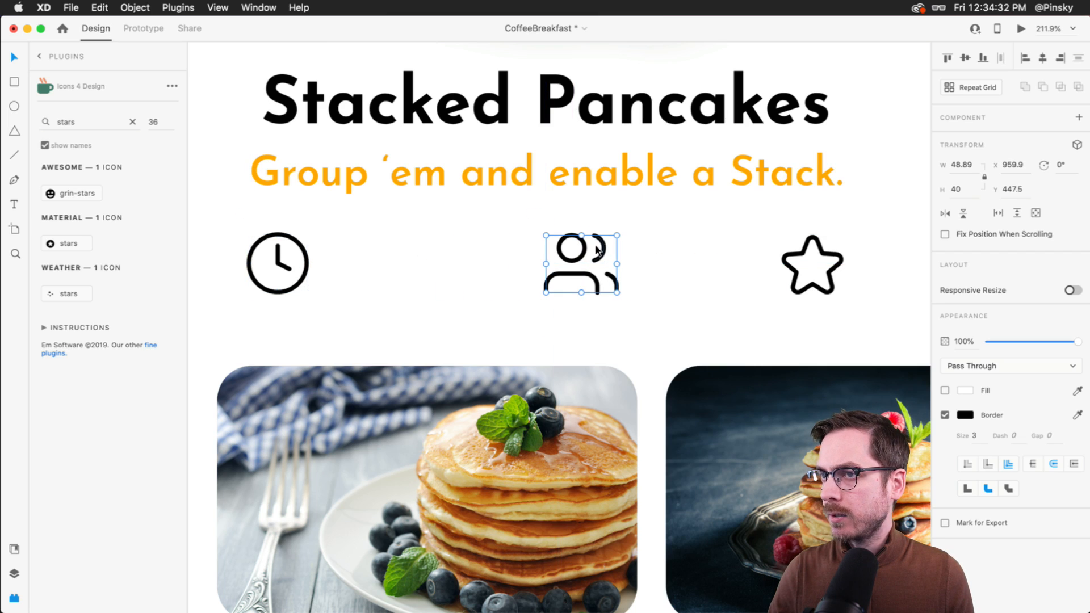
pyautogui.click(308, 257)
pyautogui.keyDown('shift'); pyautogui.click(607, 249); pyautogui.keyUp('shift')
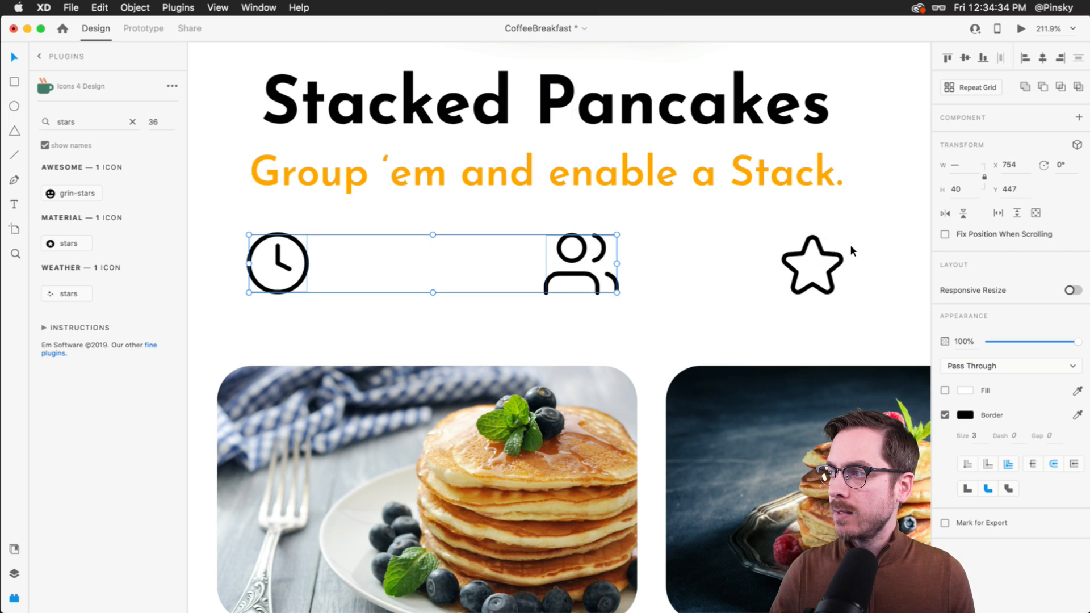
pyautogui.keyDown('shift'); pyautogui.click(838, 249); pyautogui.keyUp('shift')
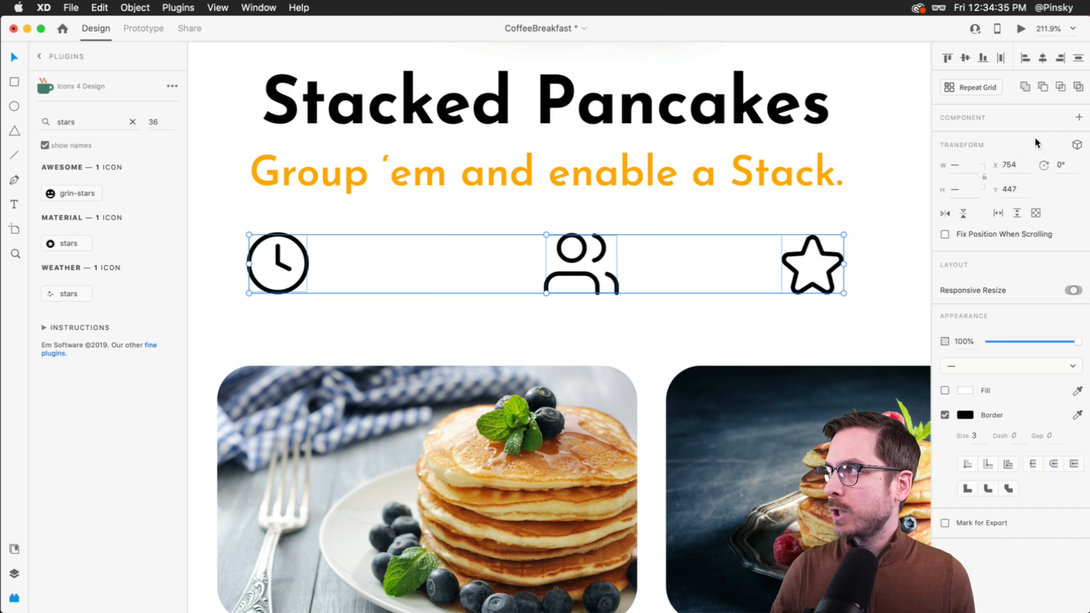
pyautogui.click(1001, 59)
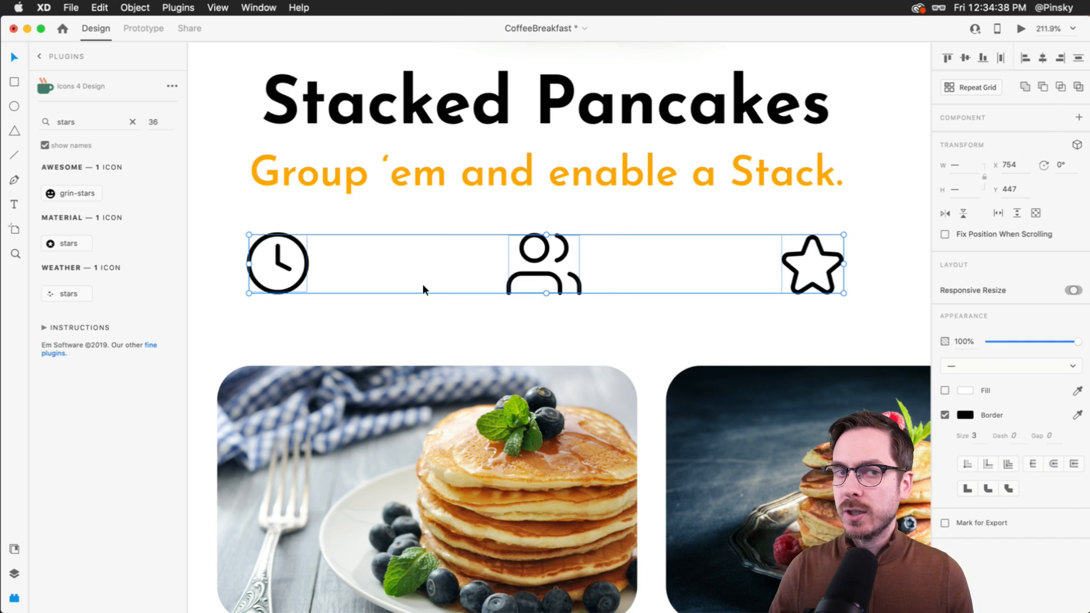
pyautogui.click(326, 307)
pyautogui.click(304, 274)
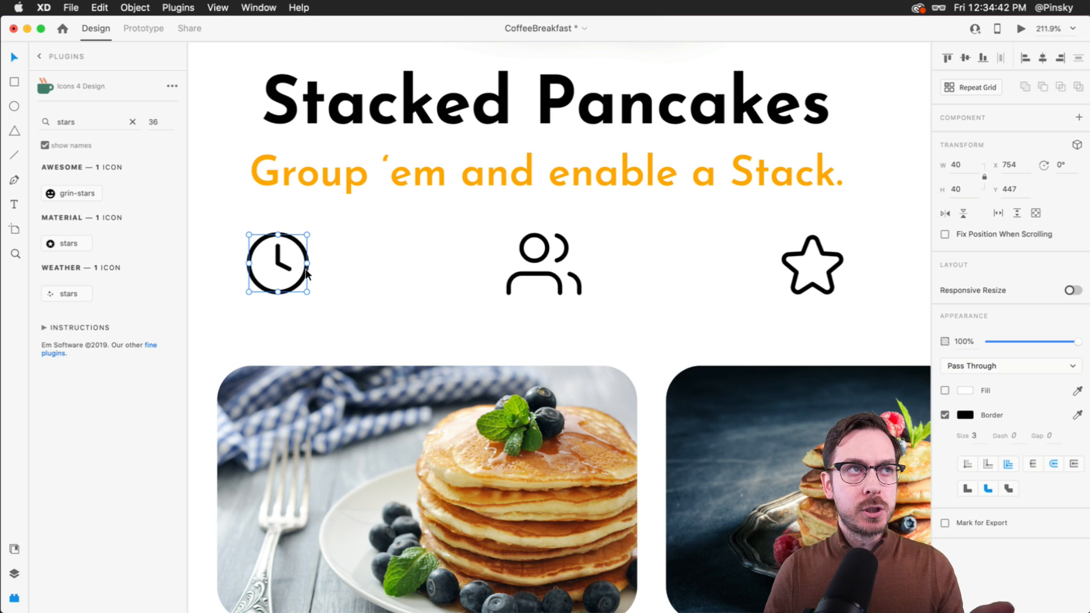
pyautogui.press('5')
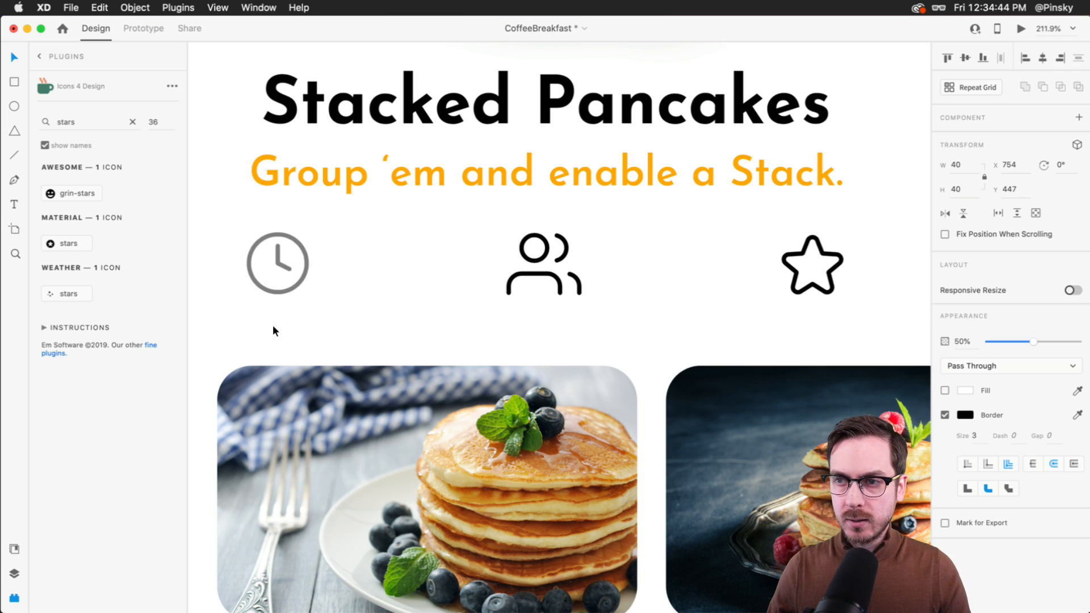
pyautogui.press('super+z')
# Add the text "15 min" below the clock icon and give it the icon's black colour.
pyautogui.press('t')
pyautogui.click(275, 324)
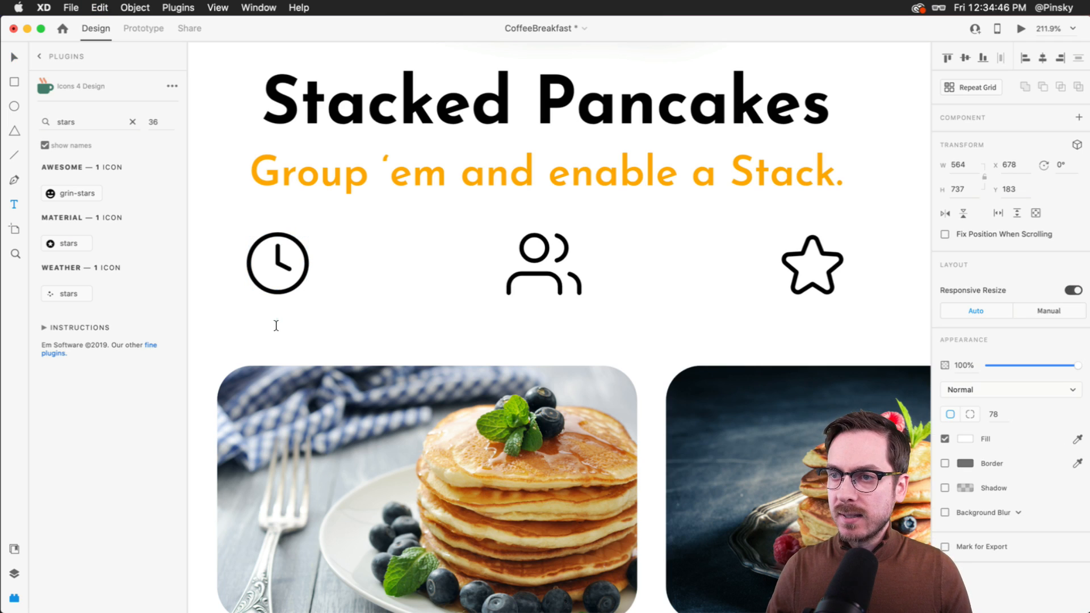
pyautogui.write('15 min')
pyautogui.press('Escape')
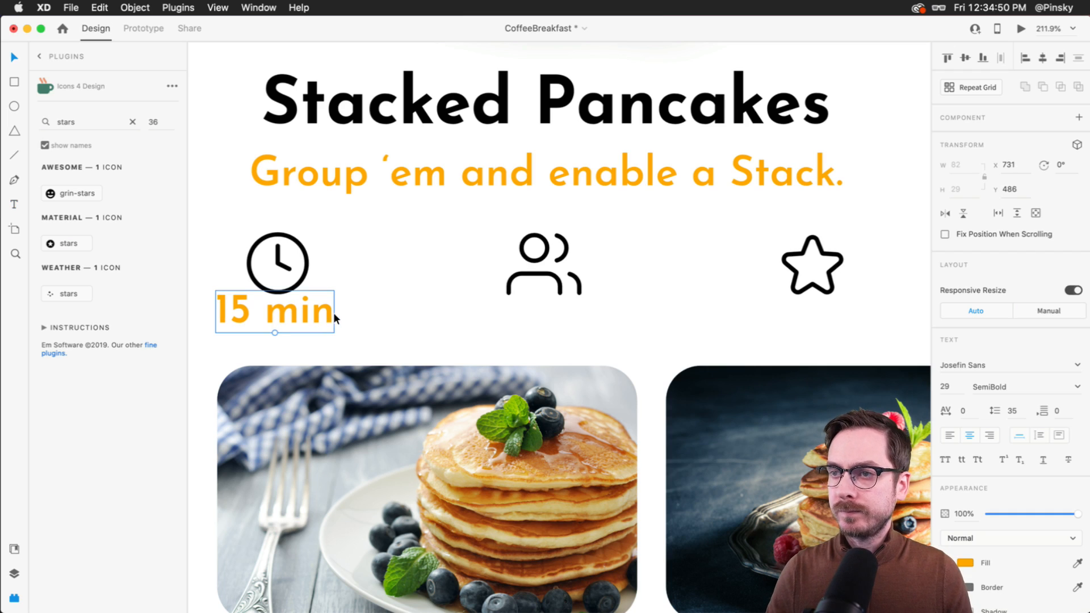
pyautogui.press('i')
pyautogui.click(305, 261)
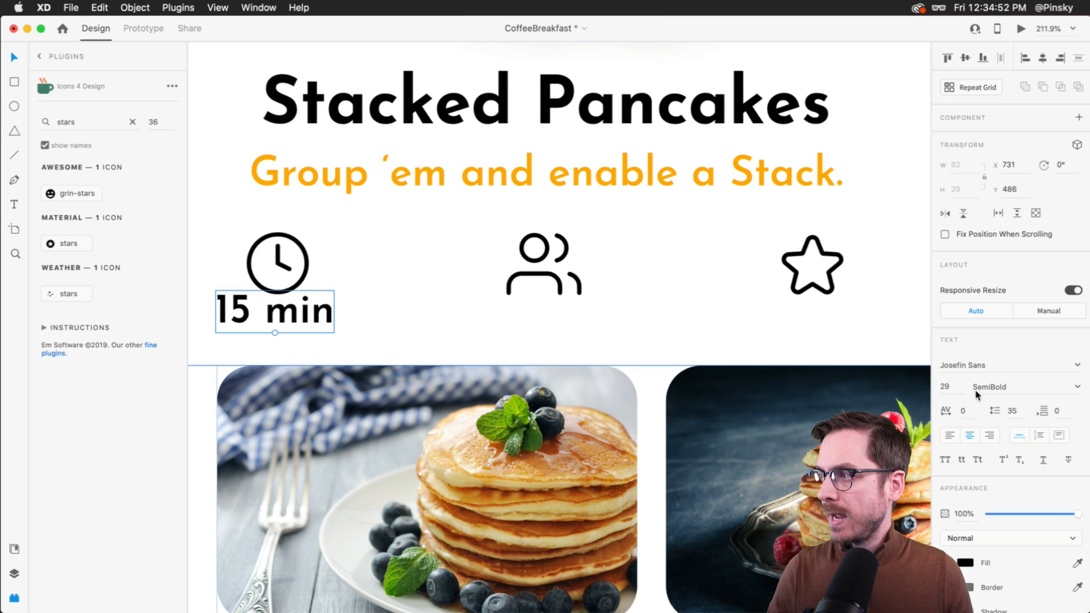
# Set the "15 min" label to font size 24 and Regular weight.
pyautogui.press('Down')
pyautogui.press('Down')
pyautogui.press('Down')
pyautogui.press('Down')
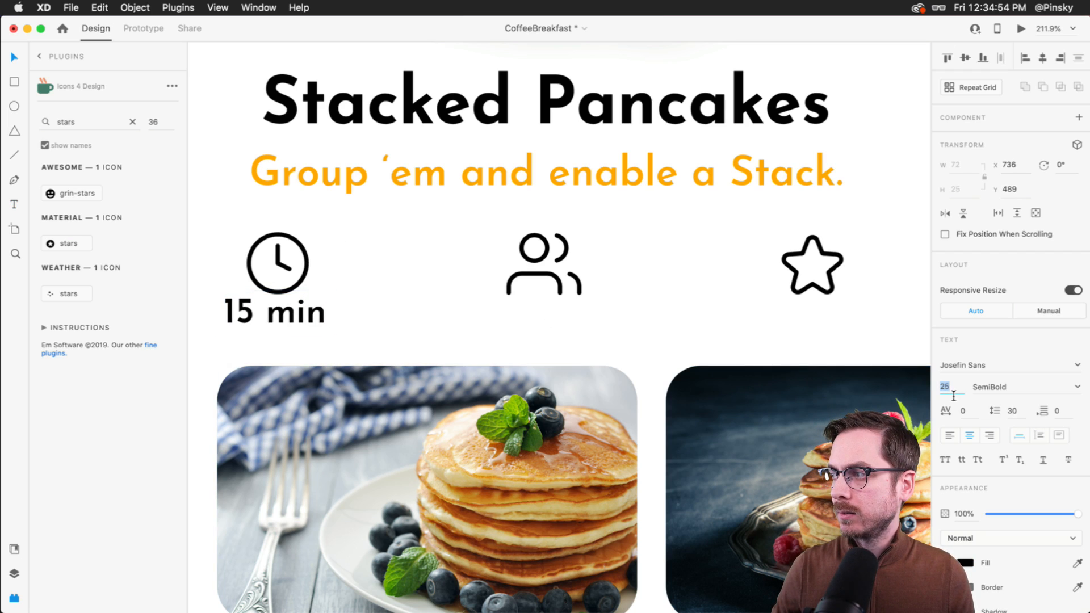
pyautogui.press('Down')
pyautogui.press('Return')
pyautogui.click(1078, 387)
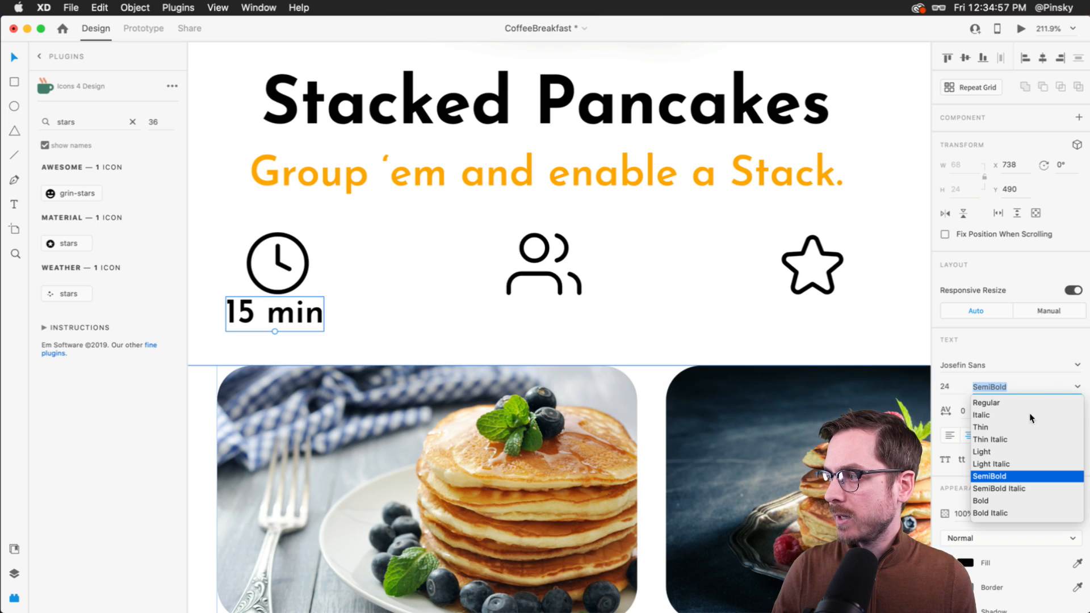
pyautogui.click(986, 402)
# Duplicate the "15 min" label below the users icon and change the copy's text to "2 people".
pyautogui.moveTo(306, 319); pyautogui.dragTo(526, 328)
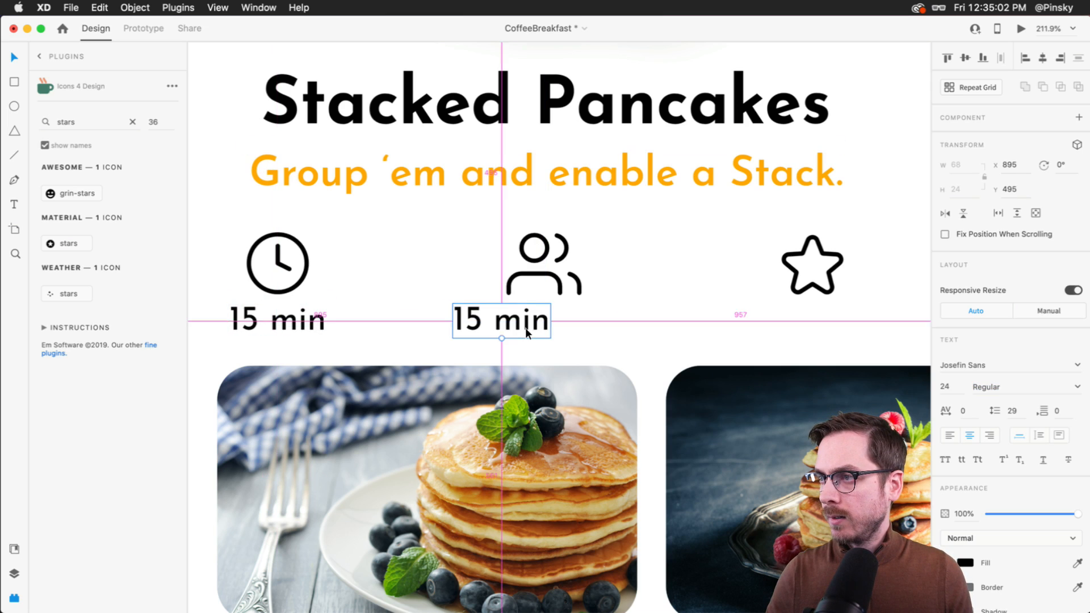
pyautogui.doubleClick(525, 328)
pyautogui.write('2 people')
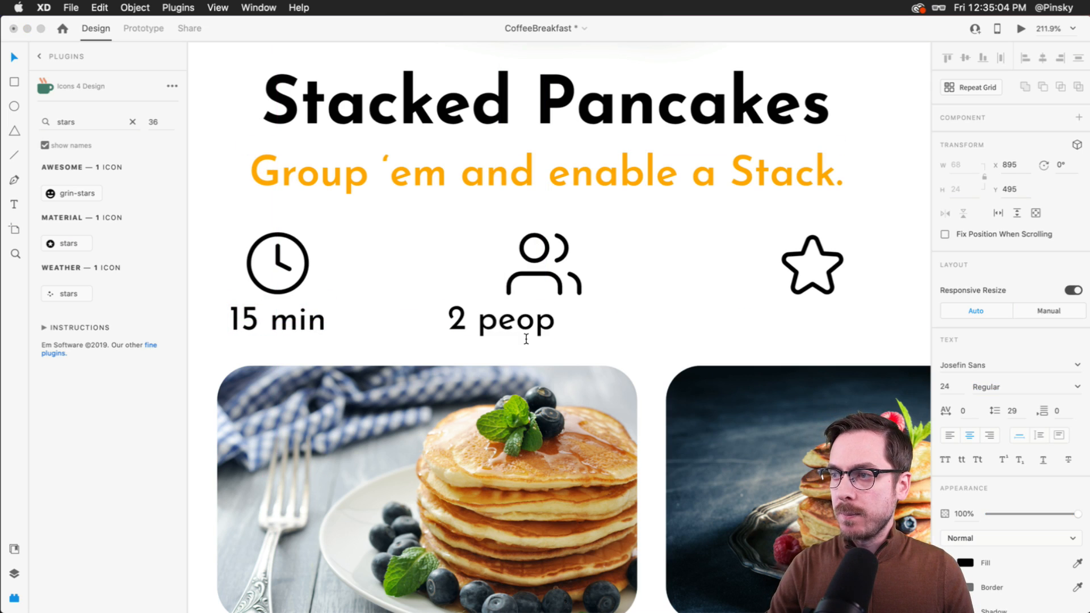
pyautogui.press('Escape')
pyautogui.moveTo(561, 327); pyautogui.dragTo(569, 328)
# Duplicate the "2 people" label below the star icon and change the copy's text to "4.5".
pyautogui.hscroll(5, 569, 327)
pyautogui.moveTo(437, 318); pyautogui.dragTo(673, 321)
pyautogui.doubleClick(656, 318)
pyautogui.write('4.5')
pyautogui.press('Escape')
# Group the clock, users and star icons together with their three labels.
pyautogui.press('super+0')
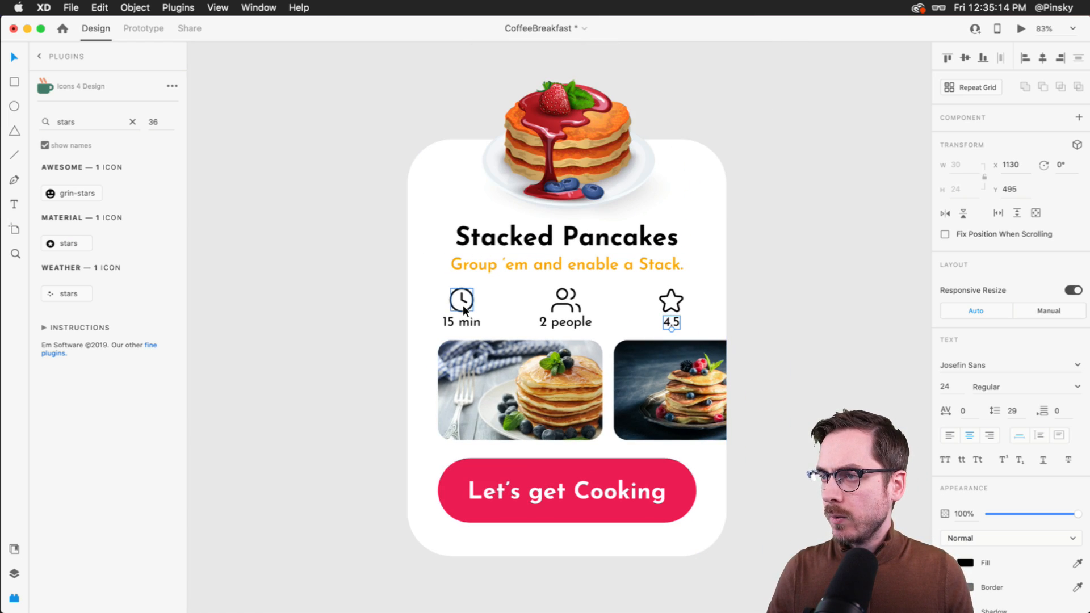
pyautogui.press('super+y')
pyautogui.moveTo(376, 297); pyautogui.dragTo(697, 322)
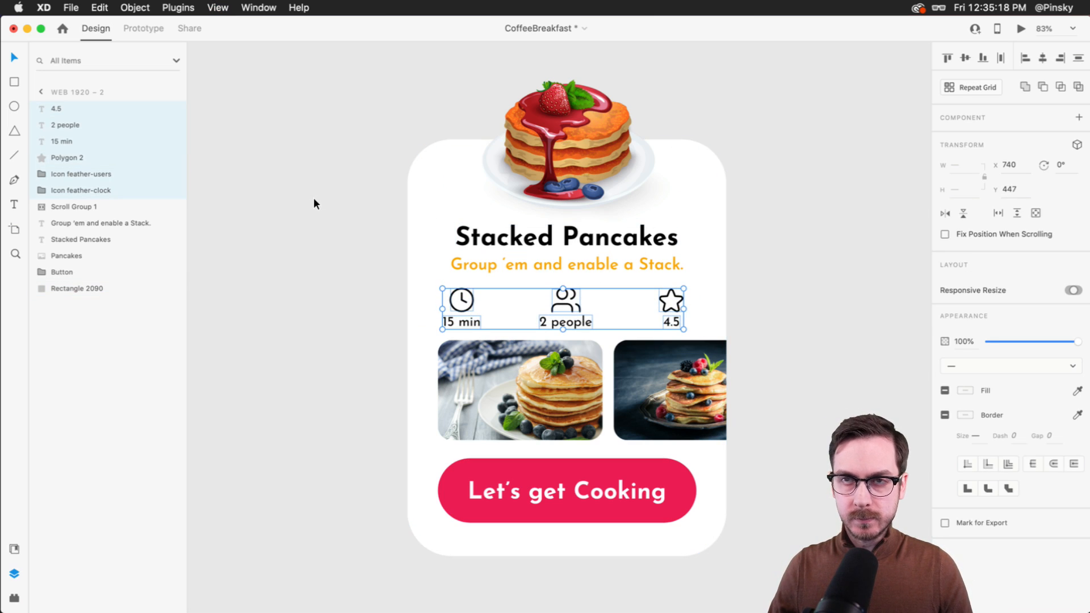
pyautogui.press('super+g')
# Try a Stack on the group of icons and labels and undo it.
pyautogui.click(944, 351)
pyautogui.click(41, 109)
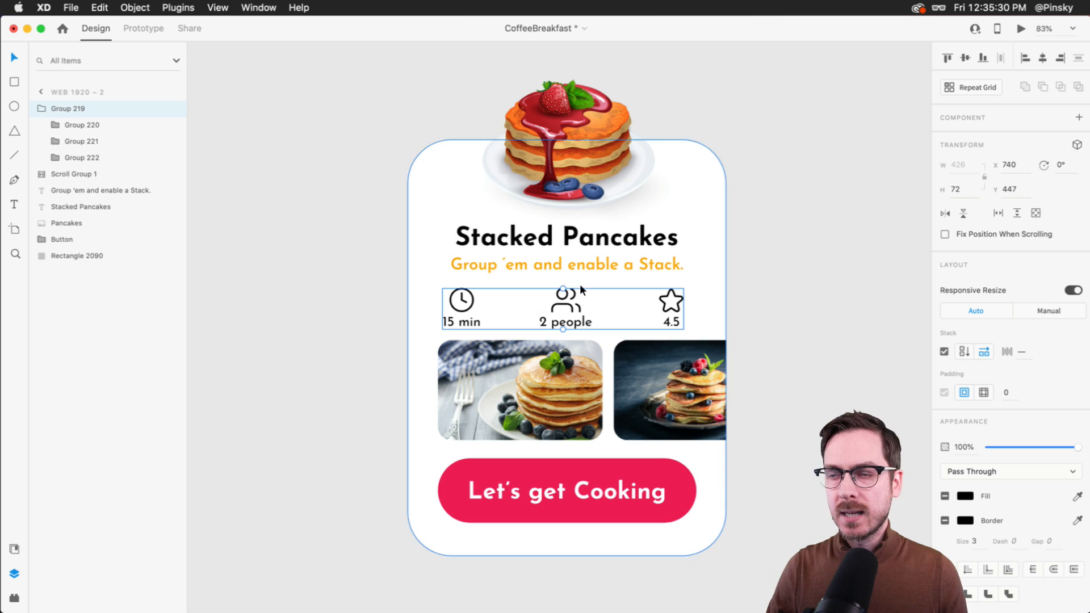
pyautogui.scroll(5, 584, 317)
pyautogui.press('super+z')
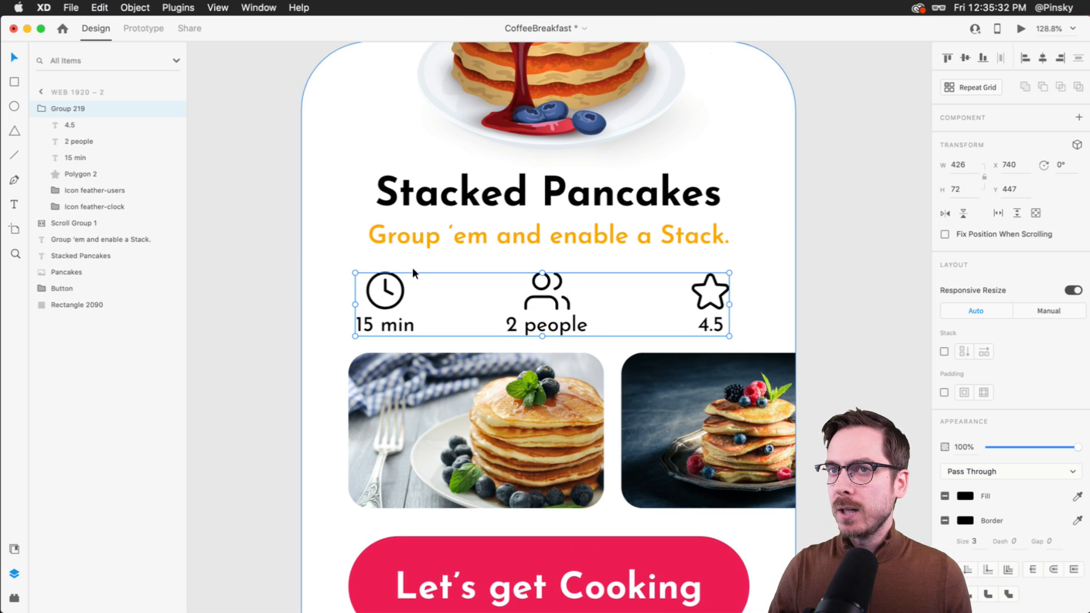
# Rename the group of icons and labels as Info.
pyautogui.doubleClick(64, 108)
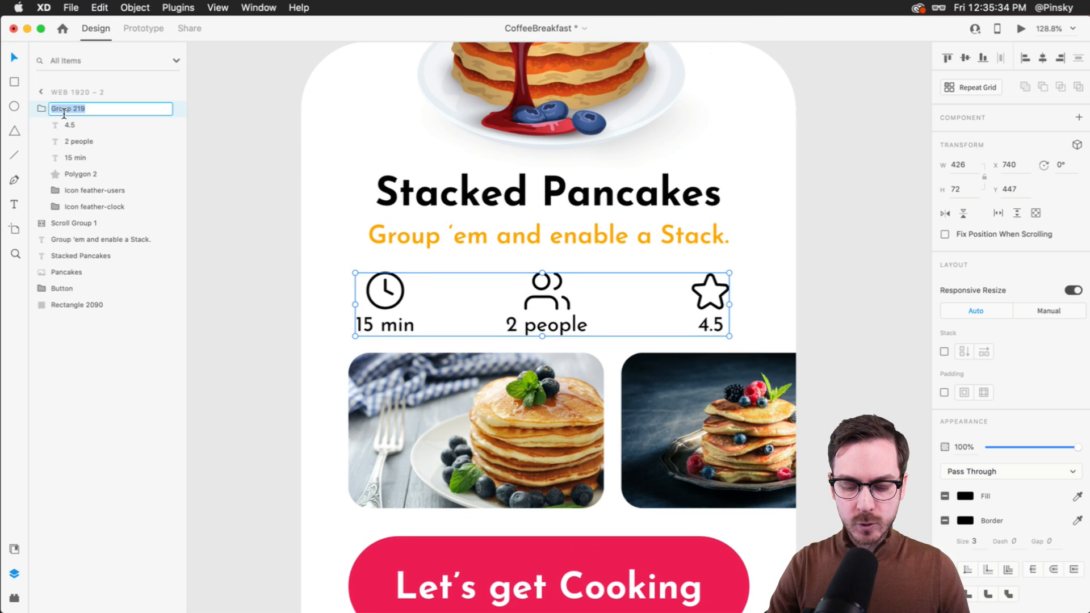
pyautogui.write('Info')
pyautogui.press('Return')
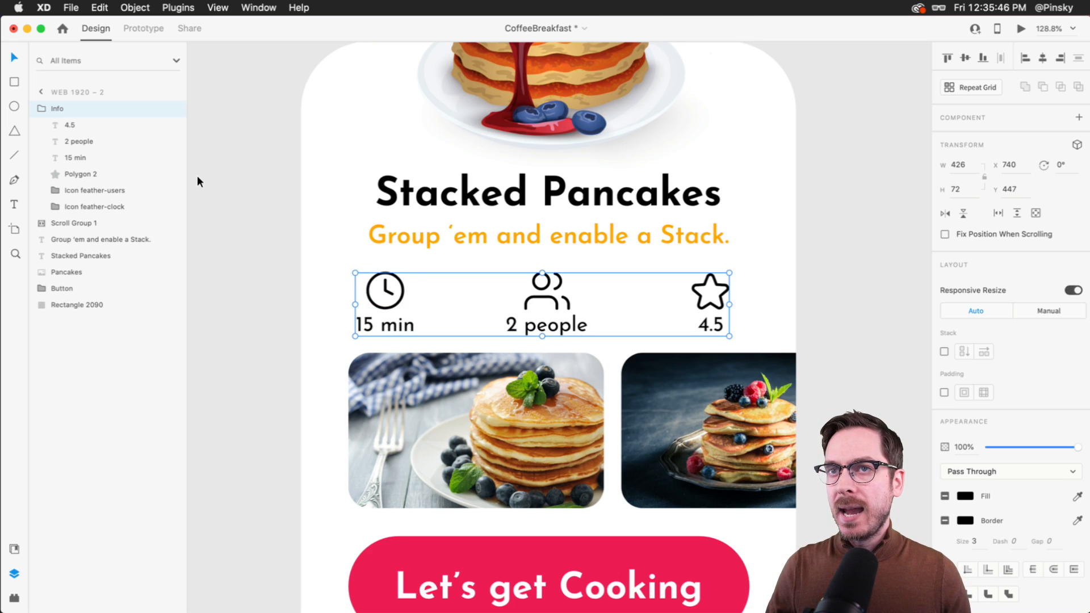
# Enable a horizontal Stack on the Info group so each icon and its label form one item.
pyautogui.click(101, 124)
pyautogui.click(386, 290)
pyautogui.keyDown('shift'); pyautogui.click(391, 324); pyautogui.keyUp('shift')
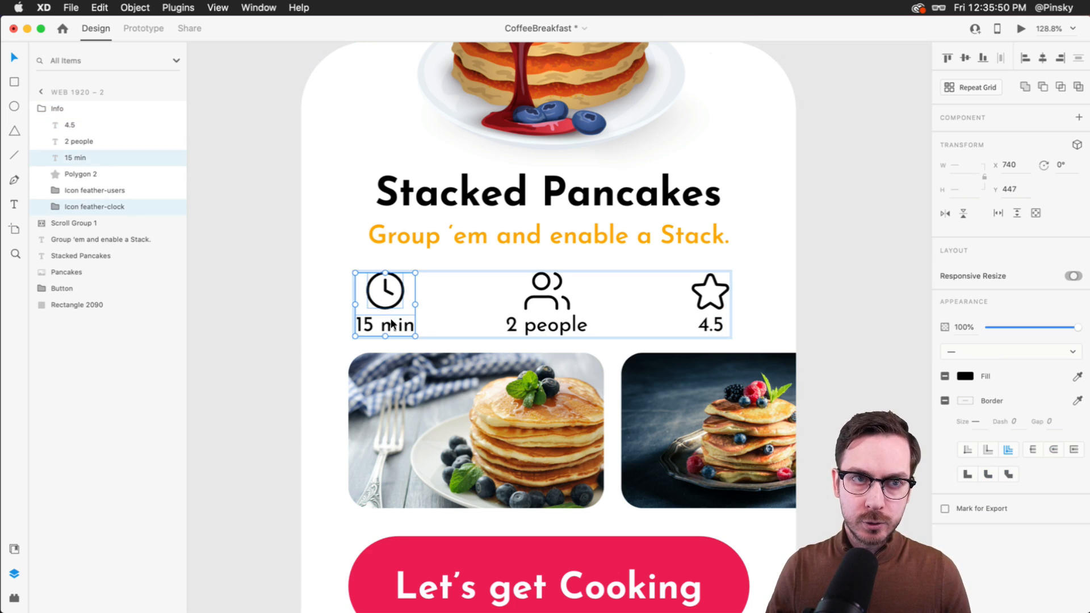
pyautogui.click(67, 108)
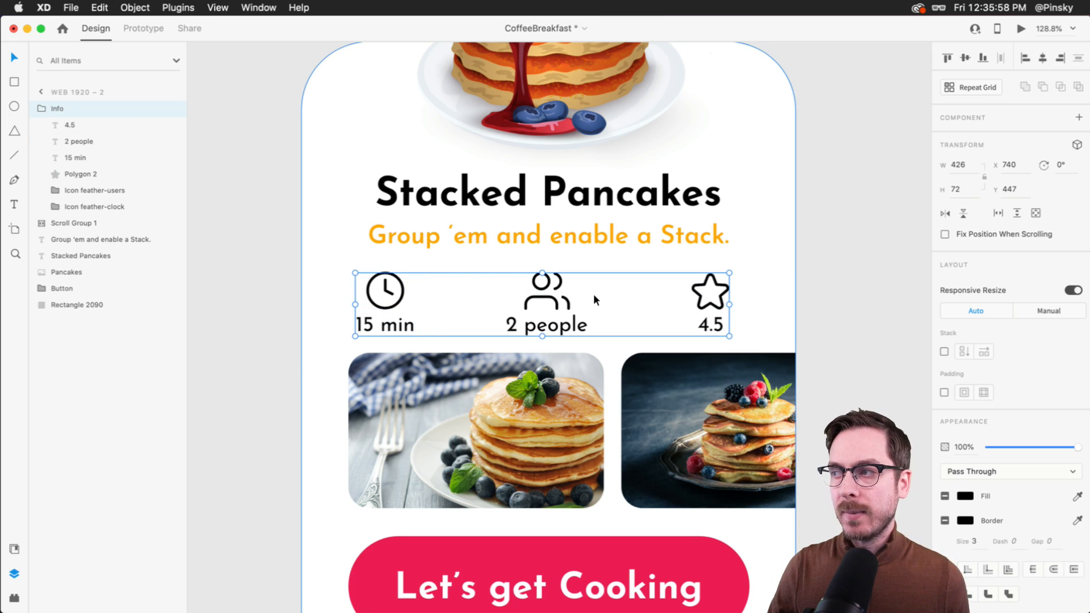
pyautogui.click(946, 349)
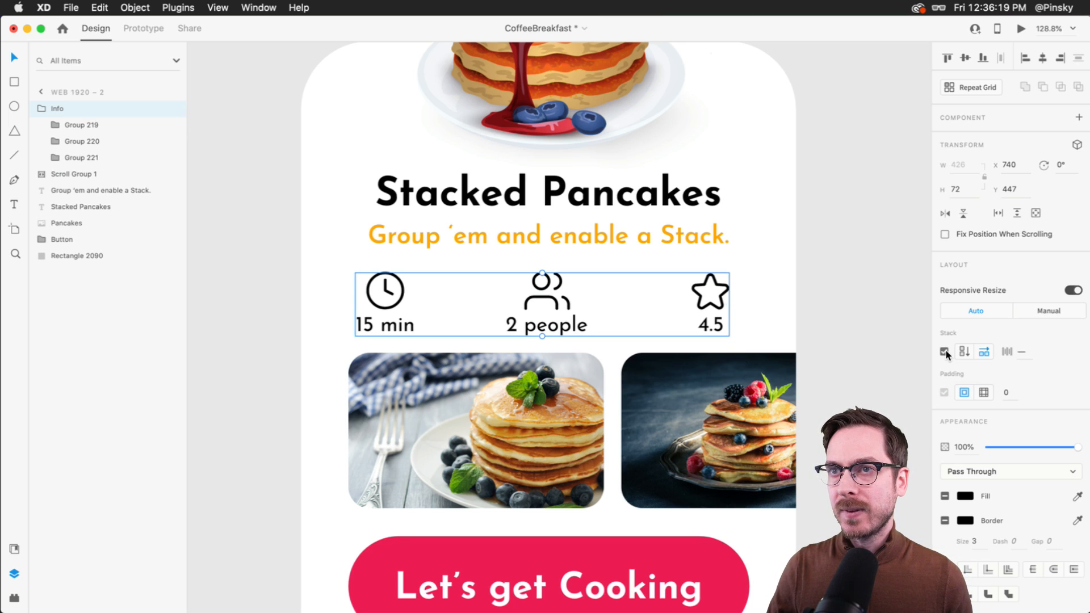
# Examine the stacked clock and users items inside the Info group and their place in the whole card.
pyautogui.doubleClick(386, 305)
pyautogui.moveTo(392, 311)
pyautogui.mouseDown()
pyautogui.moveTo(703, 295)
pyautogui.moveTo(379, 294)
pyautogui.moveTo(708, 295)
pyautogui.moveTo(387, 298)
pyautogui.mouseUp()
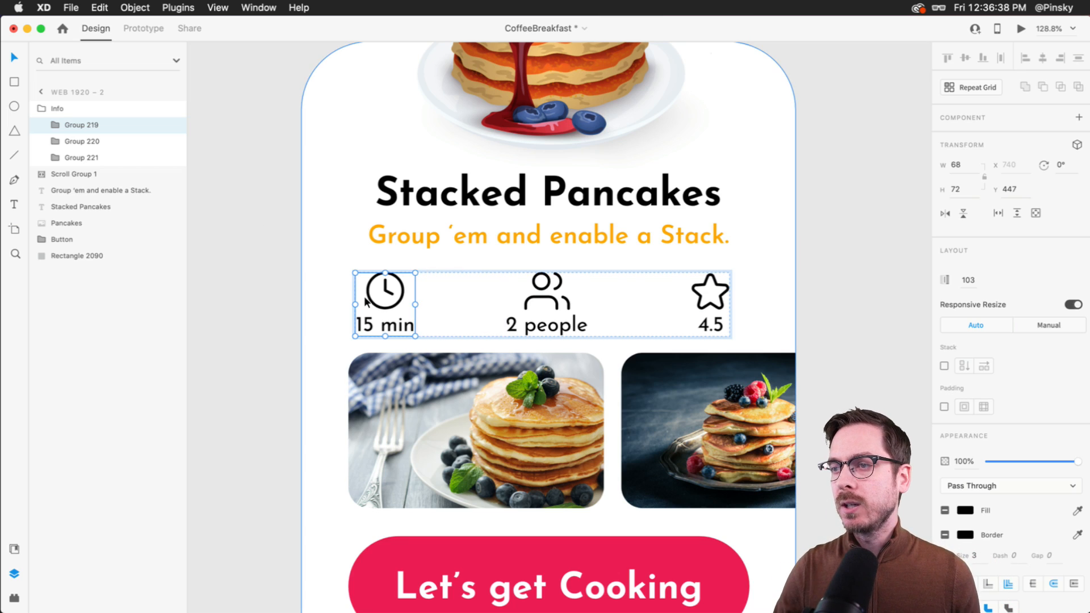
pyautogui.moveTo(380, 292)
pyautogui.mouseDown()
pyautogui.moveTo(709, 293)
pyautogui.moveTo(363, 294)
pyautogui.moveTo(375, 294)
pyautogui.mouseUp()
pyautogui.click(213, 325)
pyautogui.press('super+0')
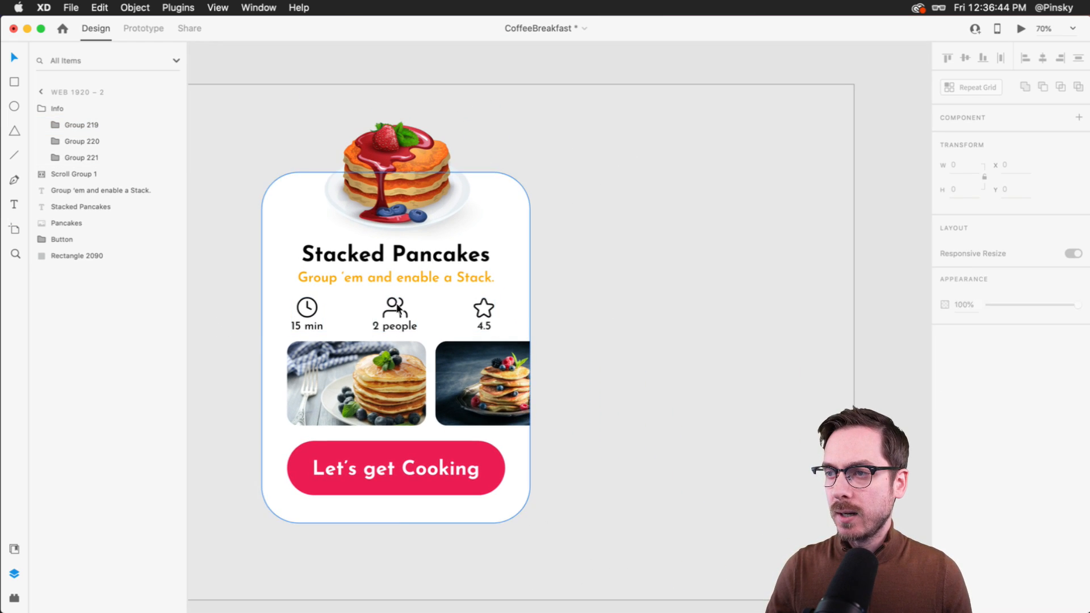
pyautogui.click(389, 292)
pyautogui.click(396, 307)
pyautogui.doubleClick(396, 306)
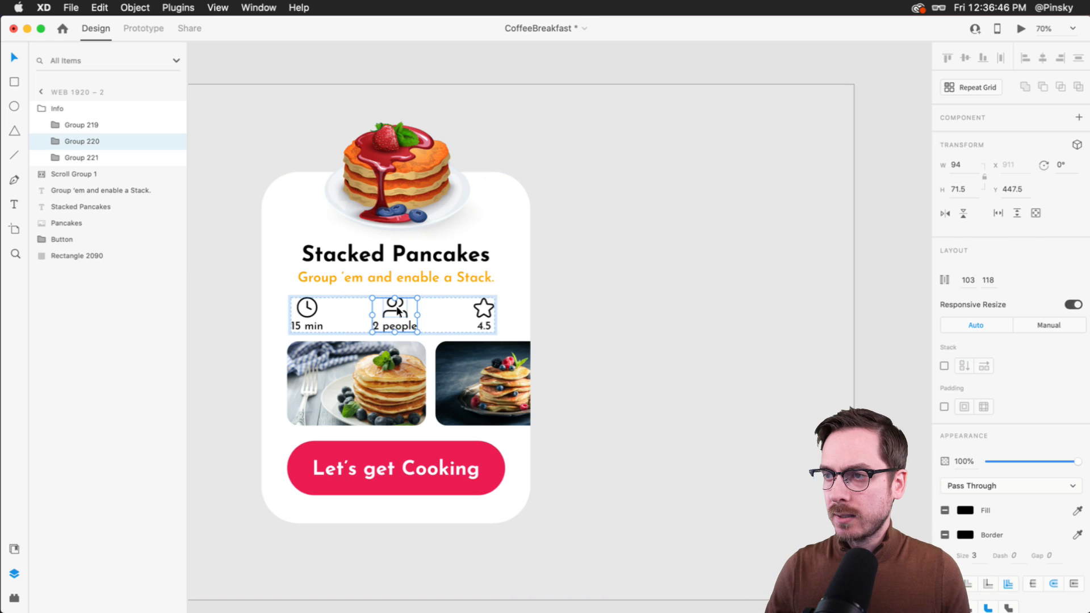
pyautogui.press('Escape')
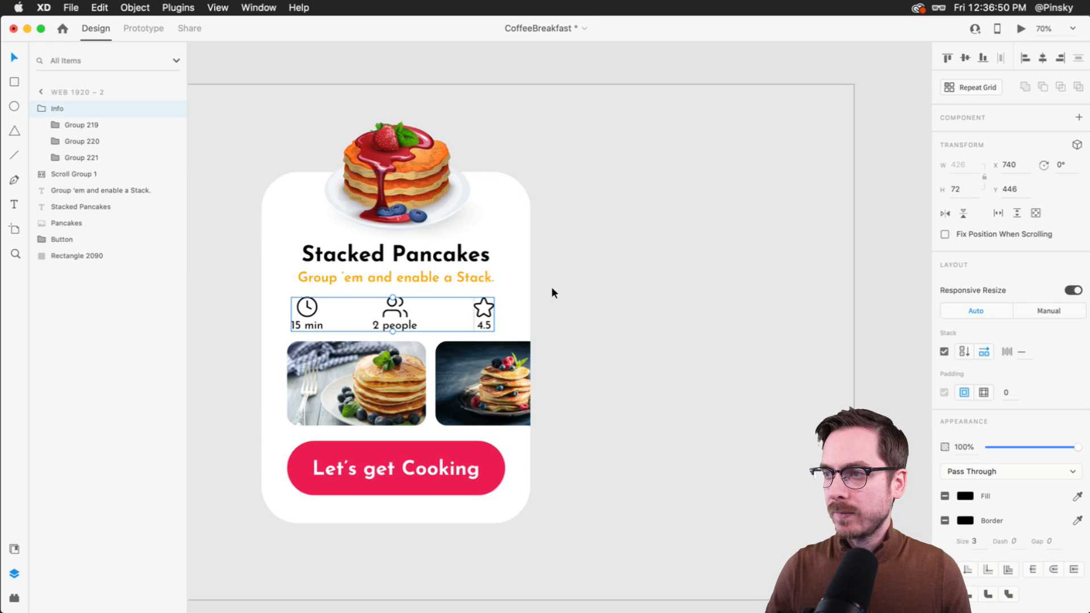
# Group all elements of the recipe card and rename the group as Pancakes.
pyautogui.scroll(-3, 624, 270)
pyautogui.moveTo(620, 196); pyautogui.dragTo(405, 416)
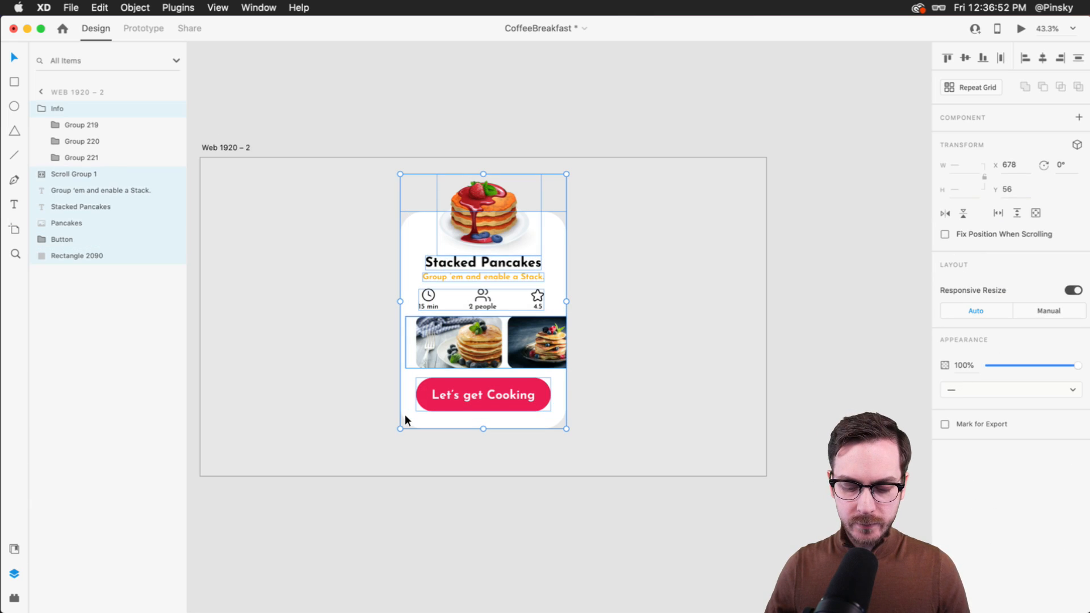
pyautogui.press('super+g')
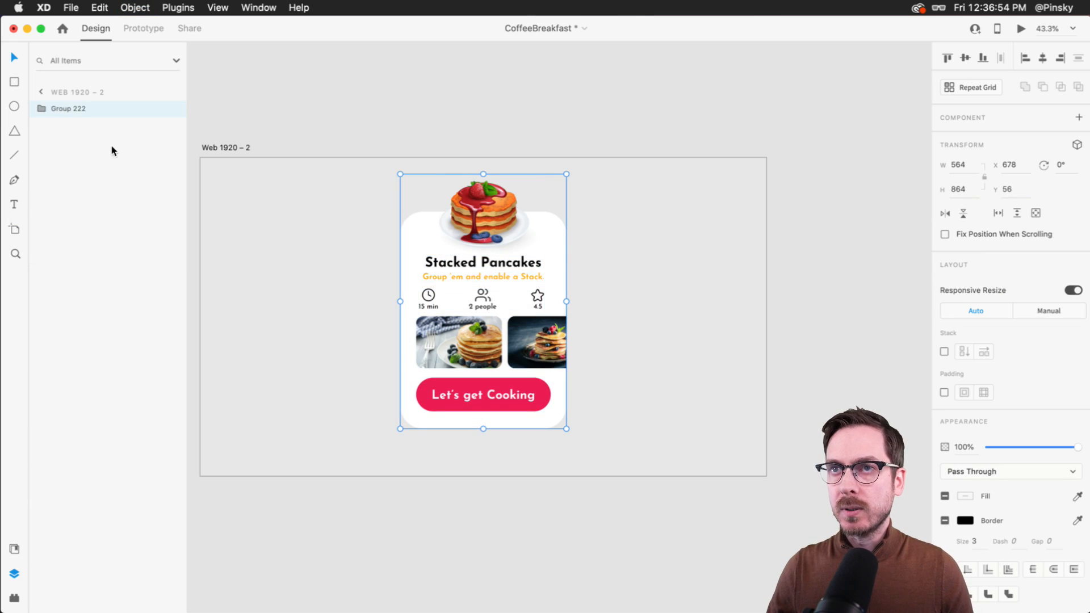
pyautogui.doubleClick(66, 108)
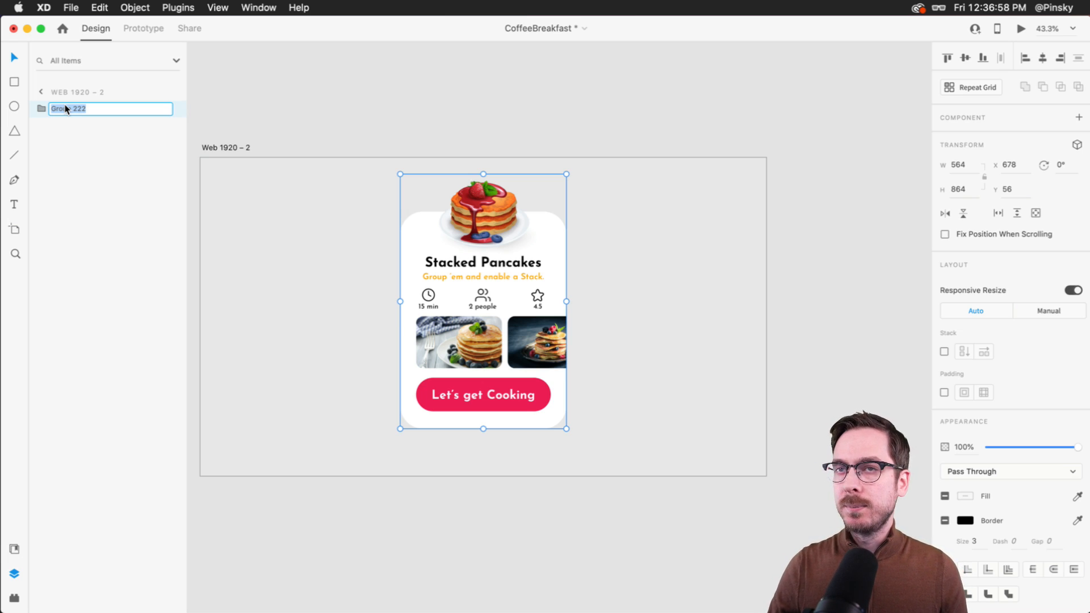
pyautogui.write('Pan')
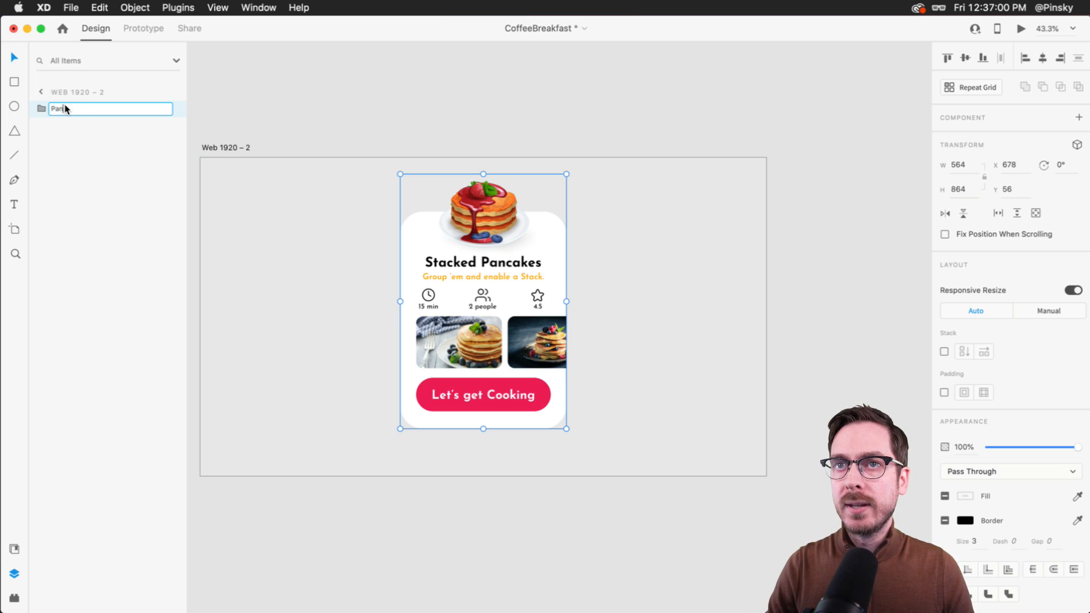
pyautogui.write('cakes')
pyautogui.press('Return')
# Duplicate the Pancakes card beside the original and change the copy's title to "Breakfast Sandwich".
pyautogui.moveTo(504, 361); pyautogui.dragTo(533, 299)
pyautogui.scroll(5, 598, 299)
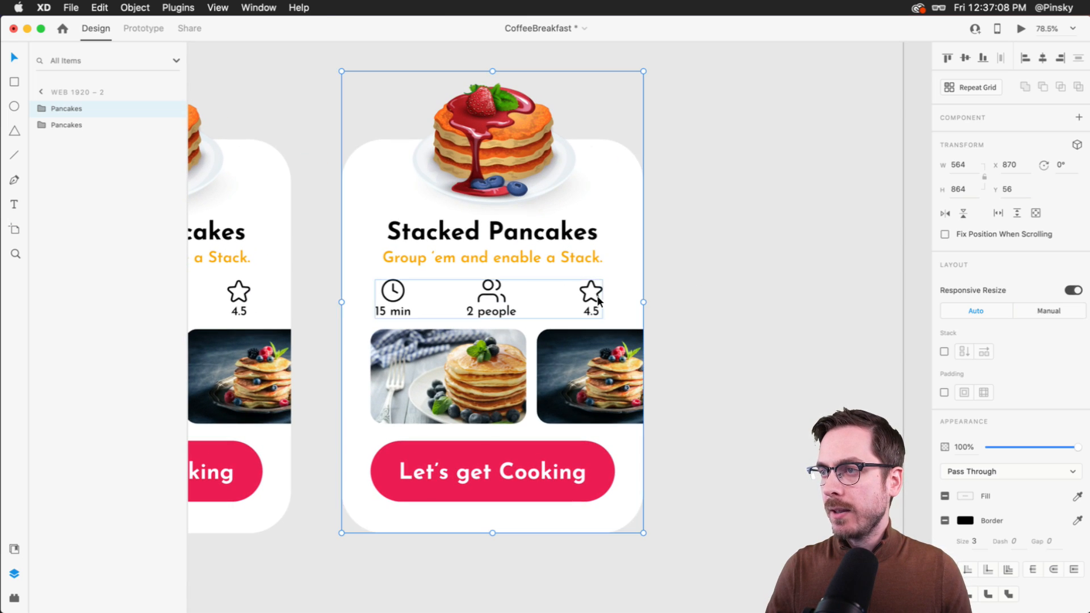
pyautogui.doubleClick(430, 232)
pyautogui.press('Return')
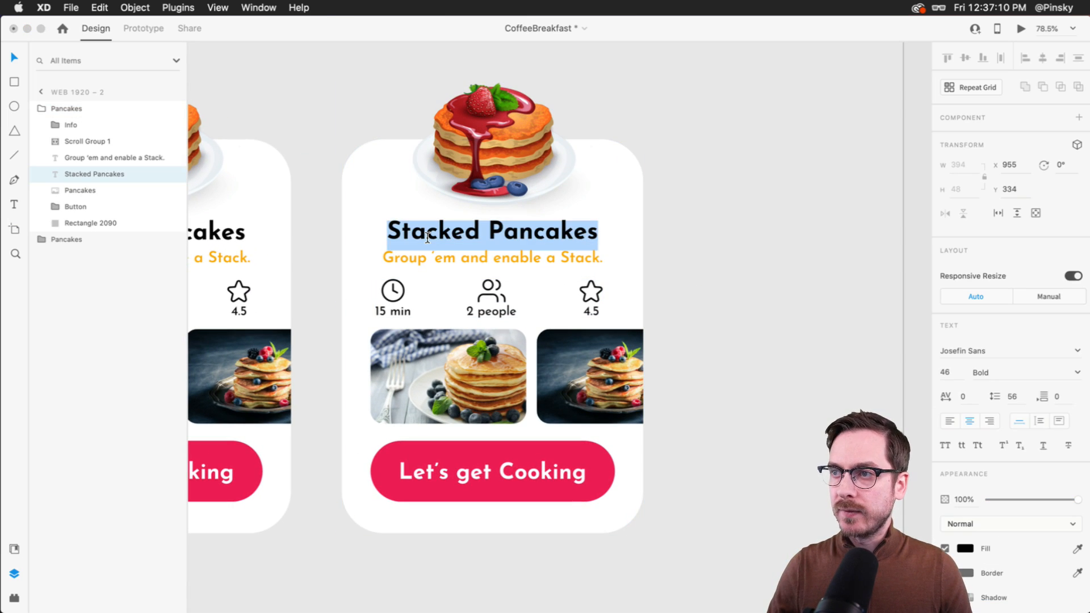
pyautogui.write('Breakfast')
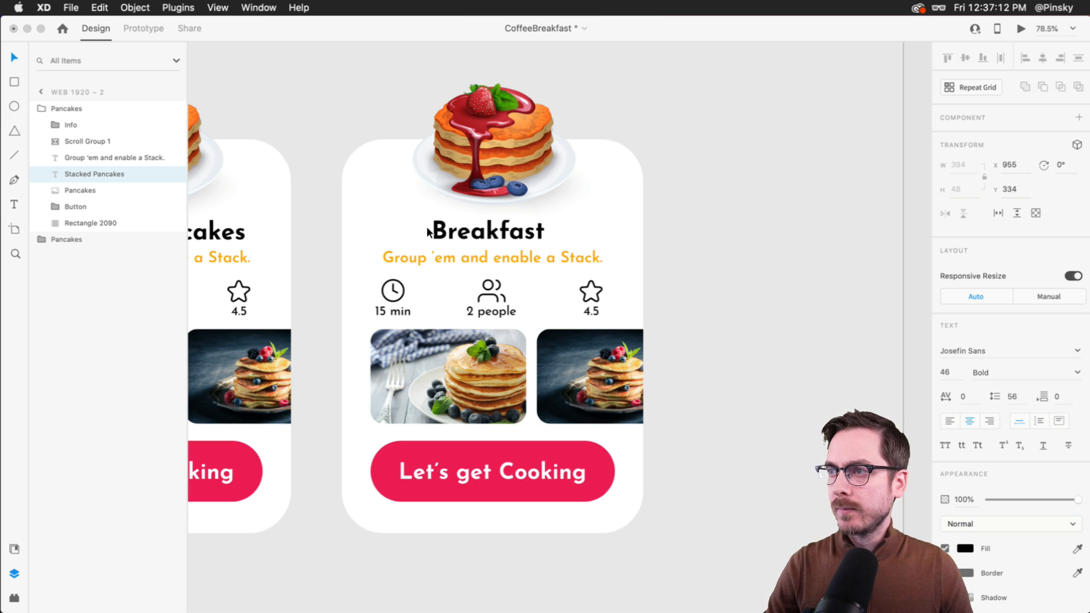
pyautogui.write(' Sandwi')
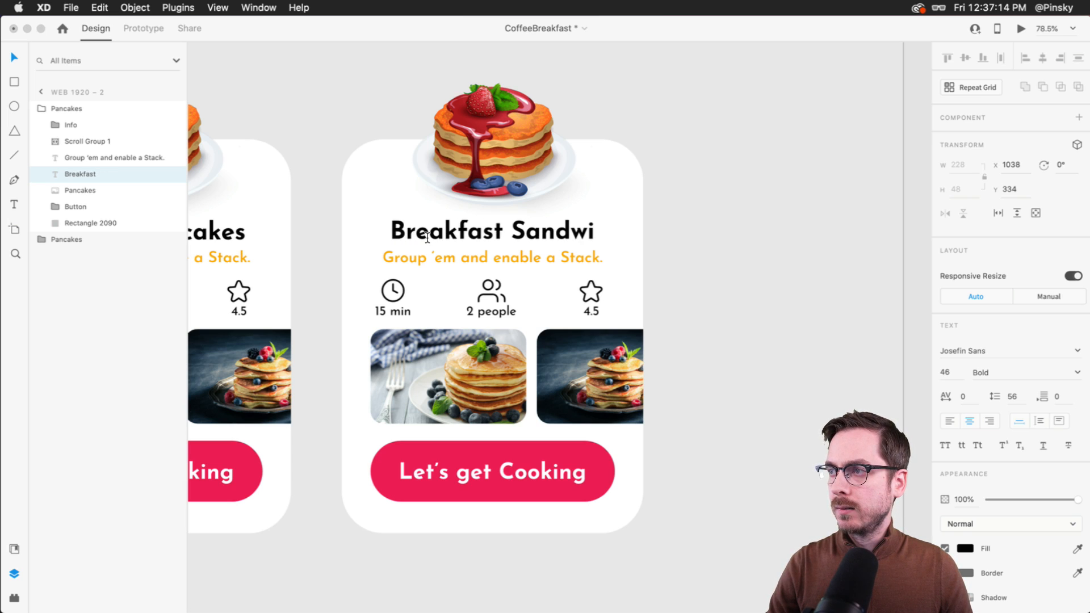
pyautogui.write('gh')
pyautogui.press('Escape')
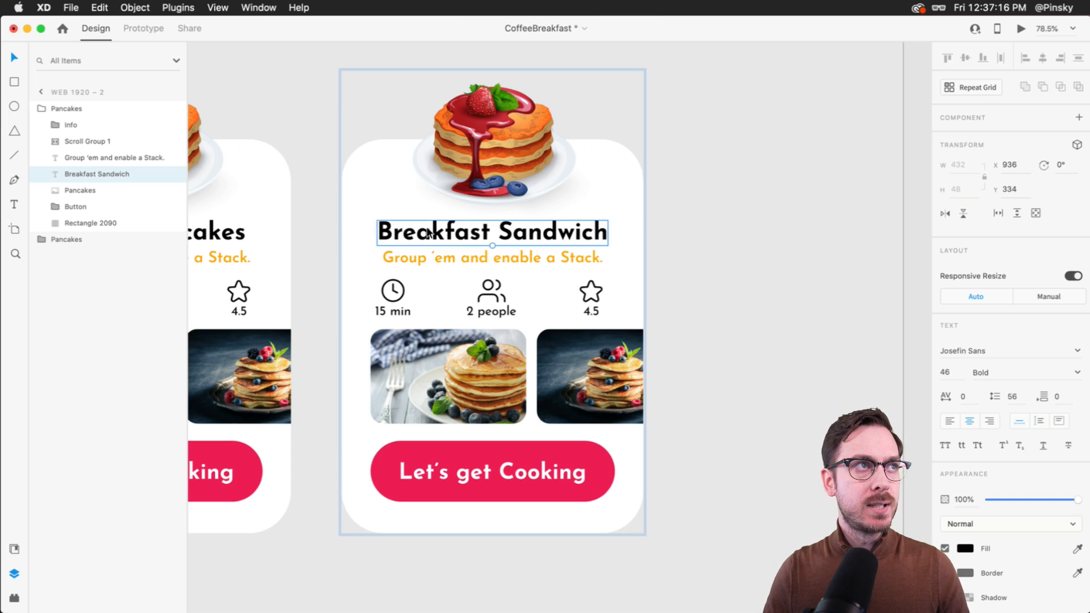
# Change the orange subtitle under the Breakfast Sandwich title to "Wake up your tastebuds. And your face.".
pyautogui.click(420, 253)
pyautogui.doubleClick(420, 253)
pyautogui.write('Wake up your')
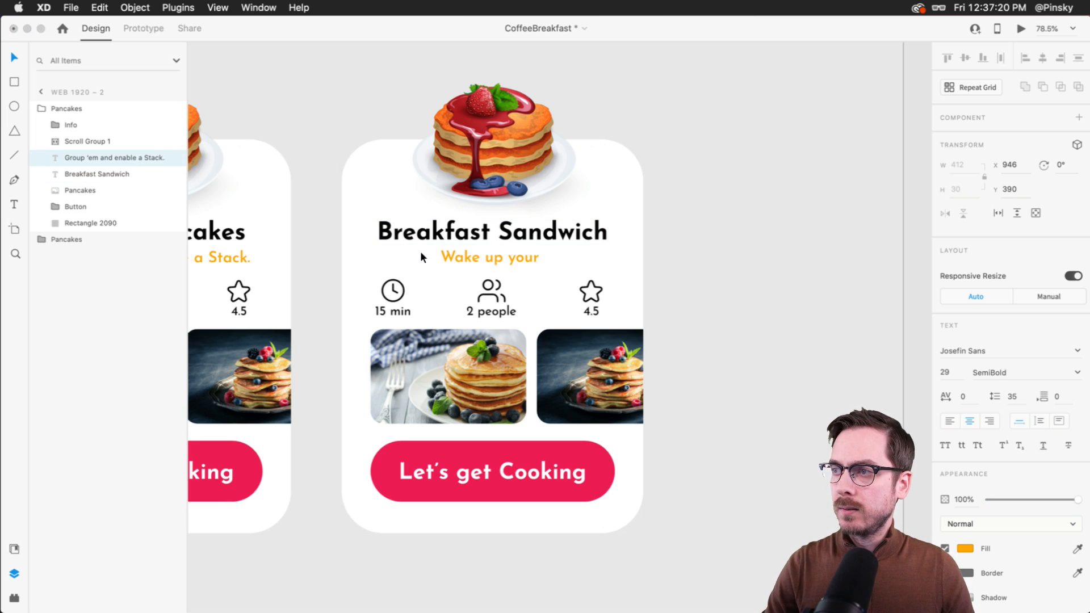
pyautogui.write(' tastebugs')
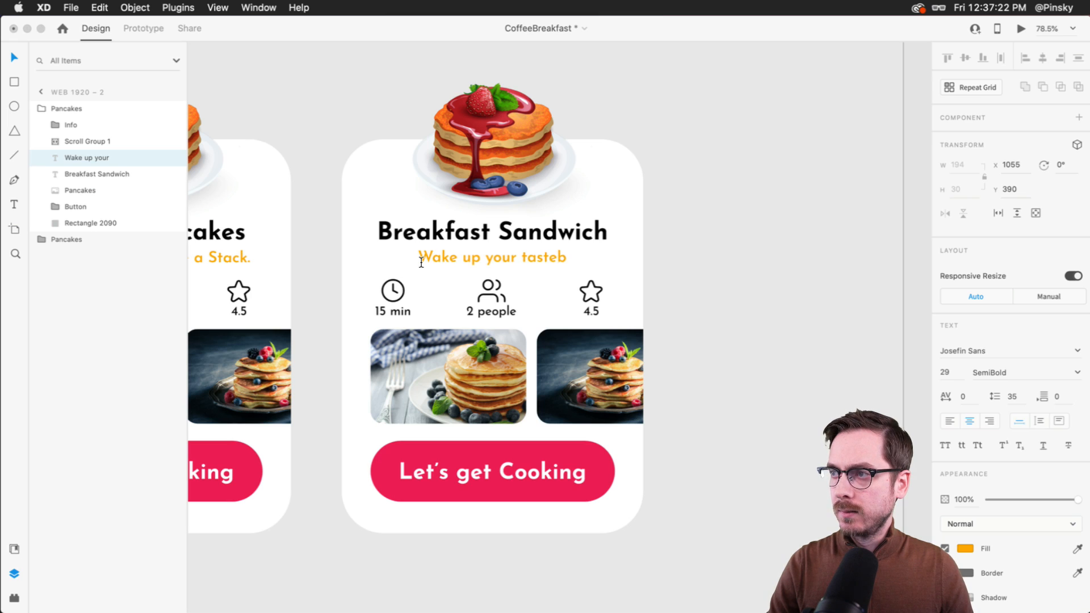
pyautogui.press('BackSpace')
pyautogui.press('BackSpace')
pyautogui.write('ds')
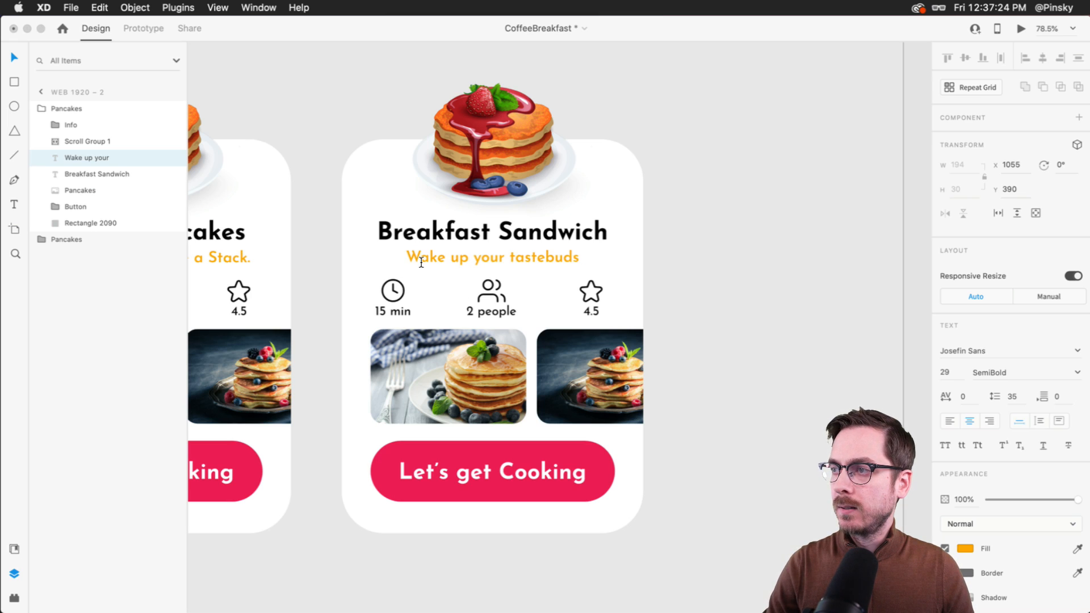
pyautogui.write('. And your face.')
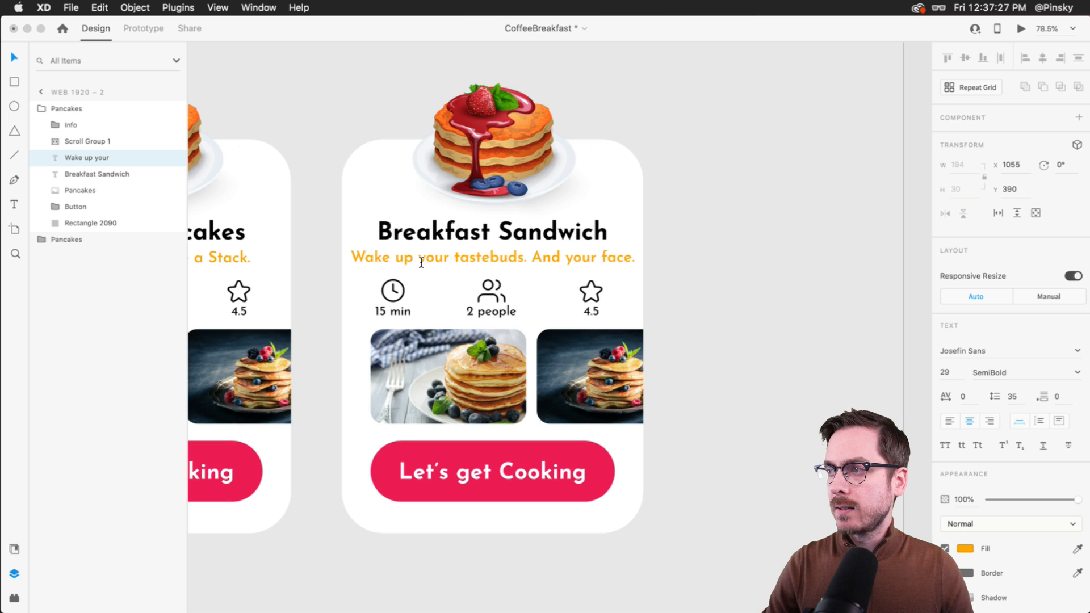
pyautogui.press('Escape')
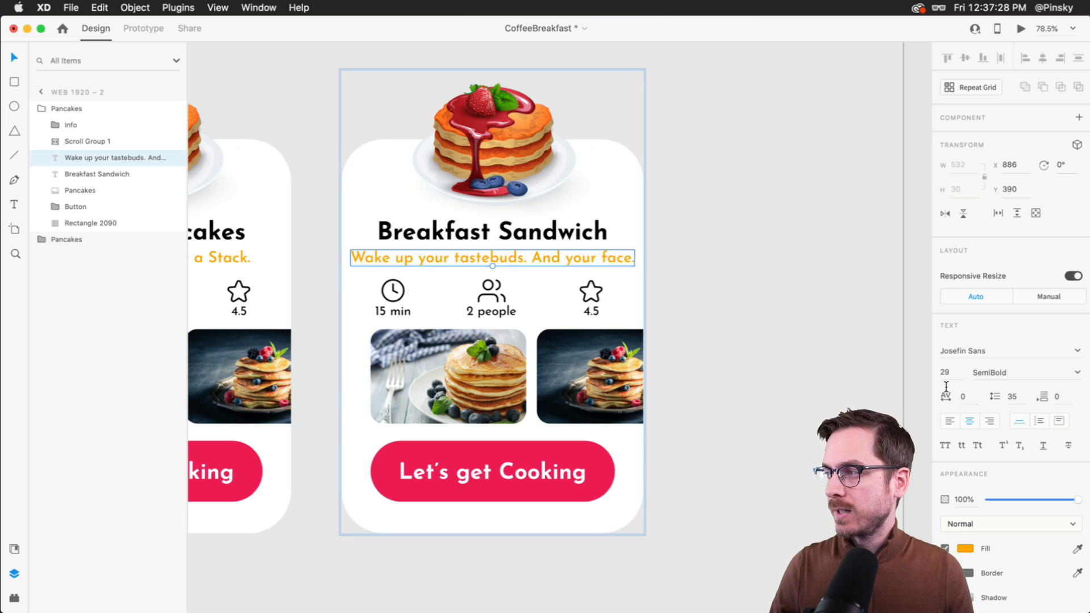
# Reduce the Breakfast Sandwich subtitle's font size to 26.
pyautogui.press('Down')
pyautogui.press('Down')
pyautogui.press('Down')
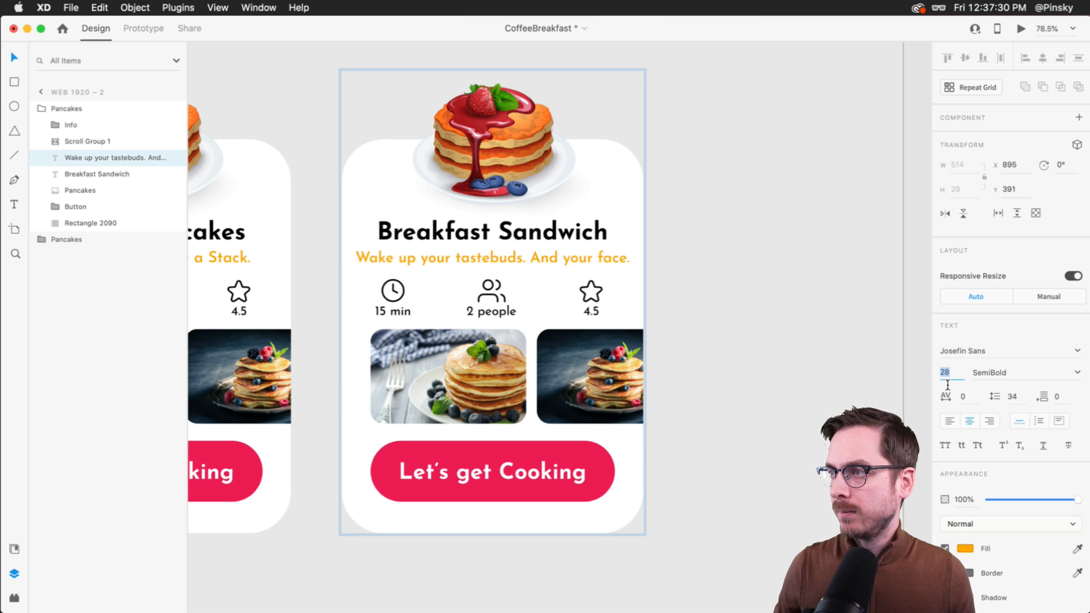
pyautogui.press('Return')
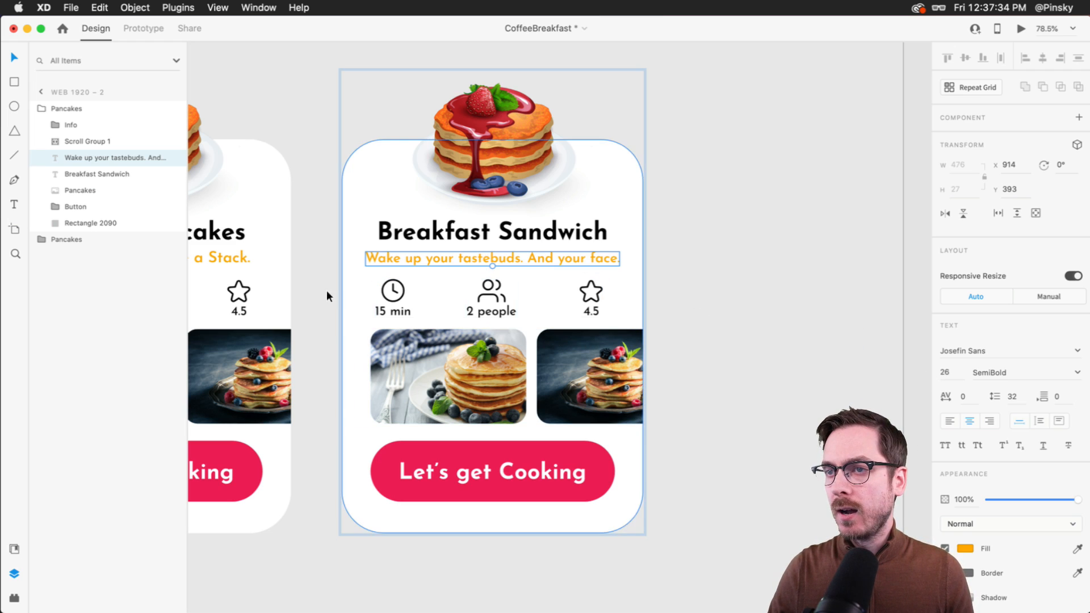
# Search the Icons 4 Design plugin for "clock" and "users" icons, and return to the plugin list.
pyautogui.hscroll(-8, 340, 291)
pyautogui.click(310, 294)
pyautogui.hotkey('alt', 'shift', 'p')
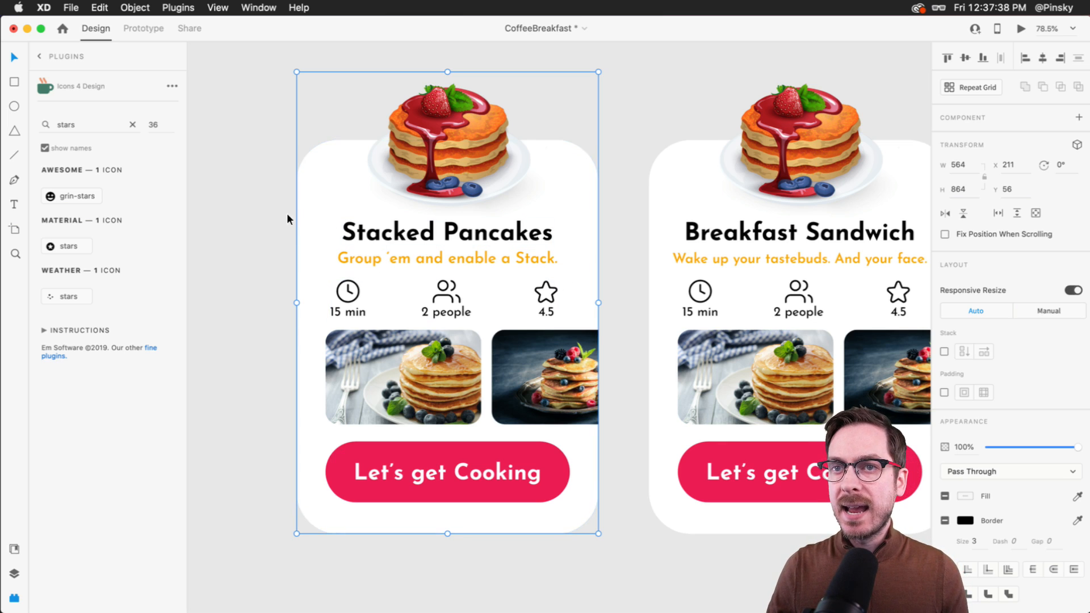
pyautogui.doubleClick(82, 124)
pyautogui.write('clock')
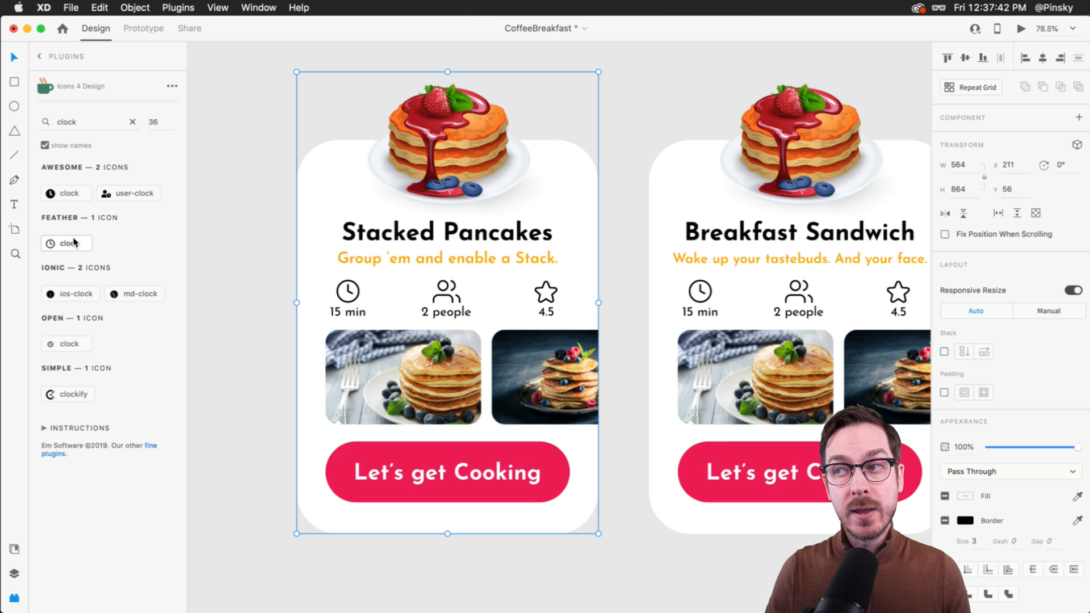
pyautogui.doubleClick(74, 126)
pyautogui.write('users')
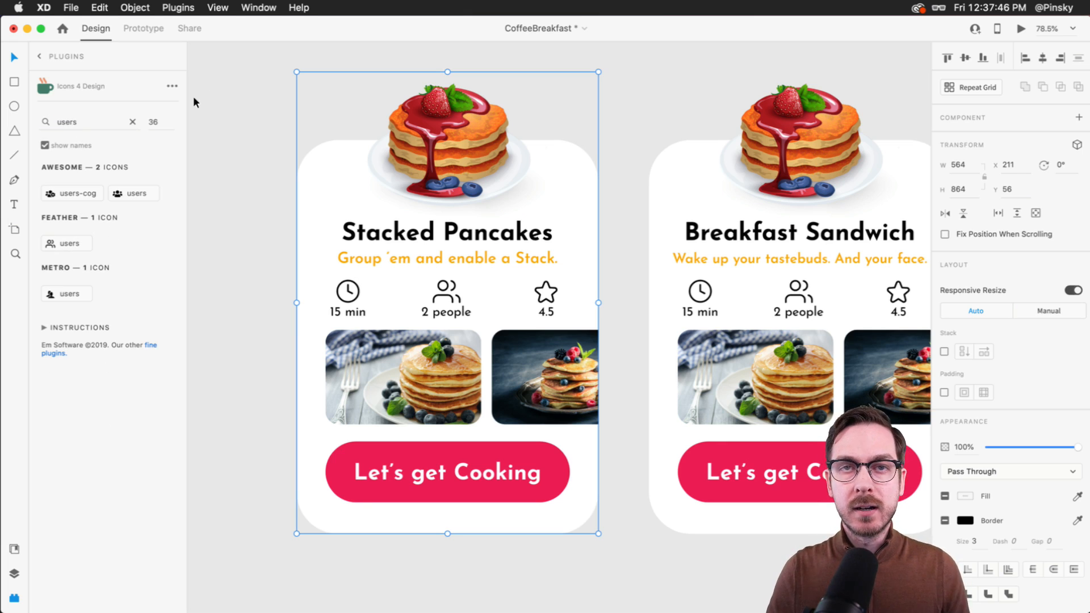
pyautogui.click(40, 57)
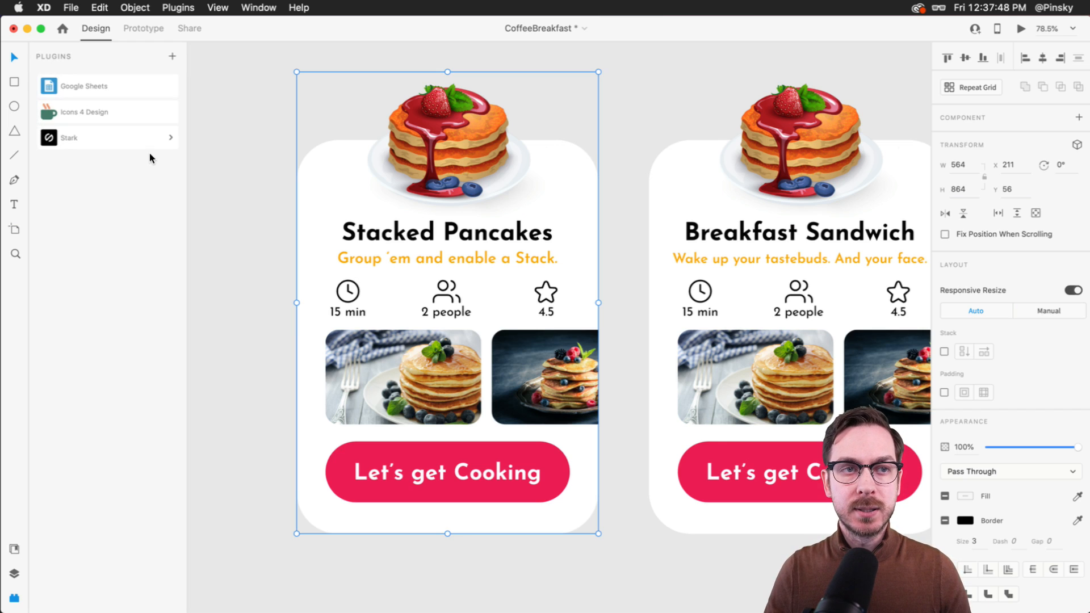
# Fill the Breakfast Sandwich card's scrolling image row with AdobeStock_141392315.jpeg, AdobeStock_184039983.jpeg and AdobeStock_103430526.jpeg from the Breakfast folder in Finder.
pyautogui.hscroll(6, 384, 205)
pyautogui.click(383, 205)
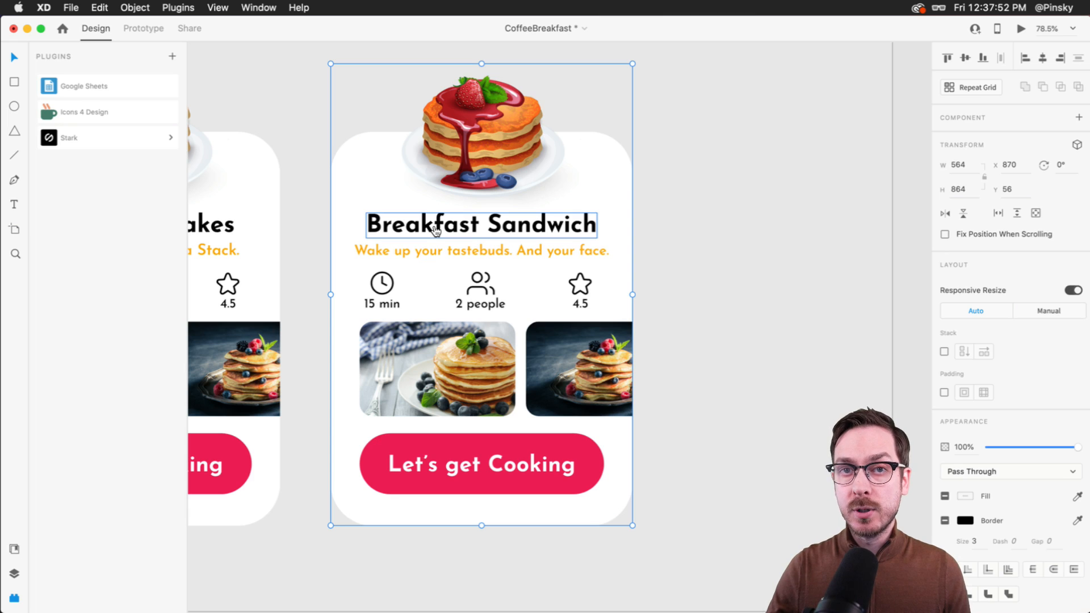
pyautogui.press('super+Tab')
pyautogui.click(676, 457)
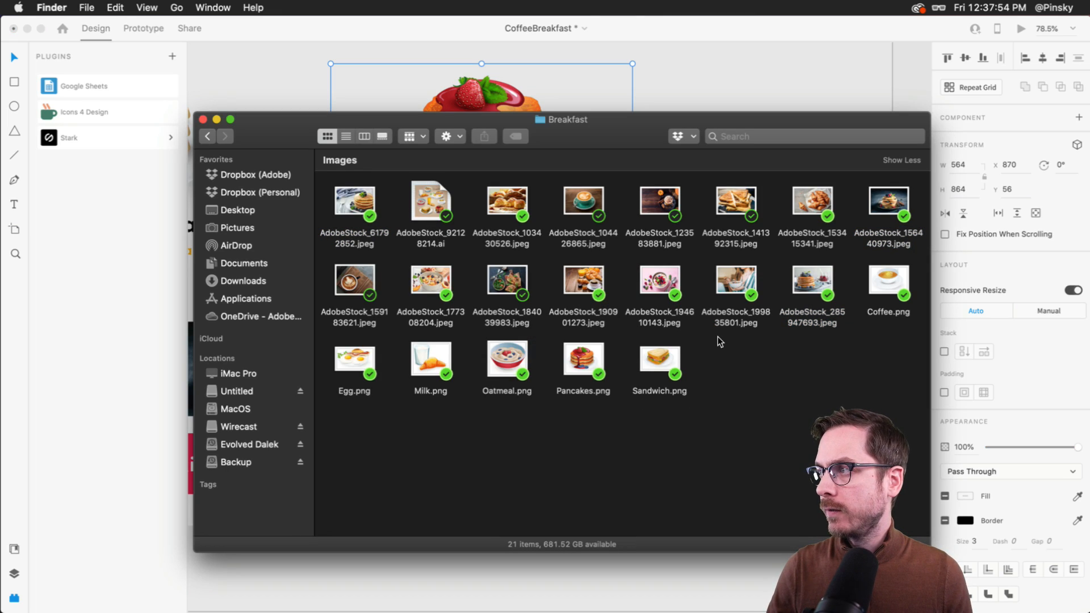
pyautogui.click(740, 193)
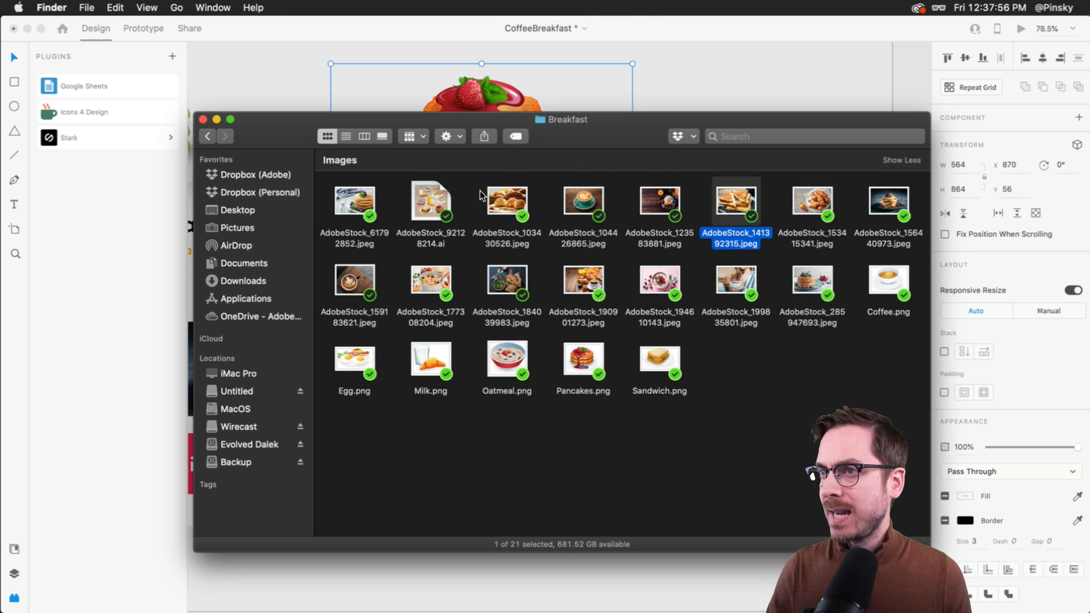
pyautogui.keyDown('super'); pyautogui.click(510, 286); pyautogui.keyUp('super')
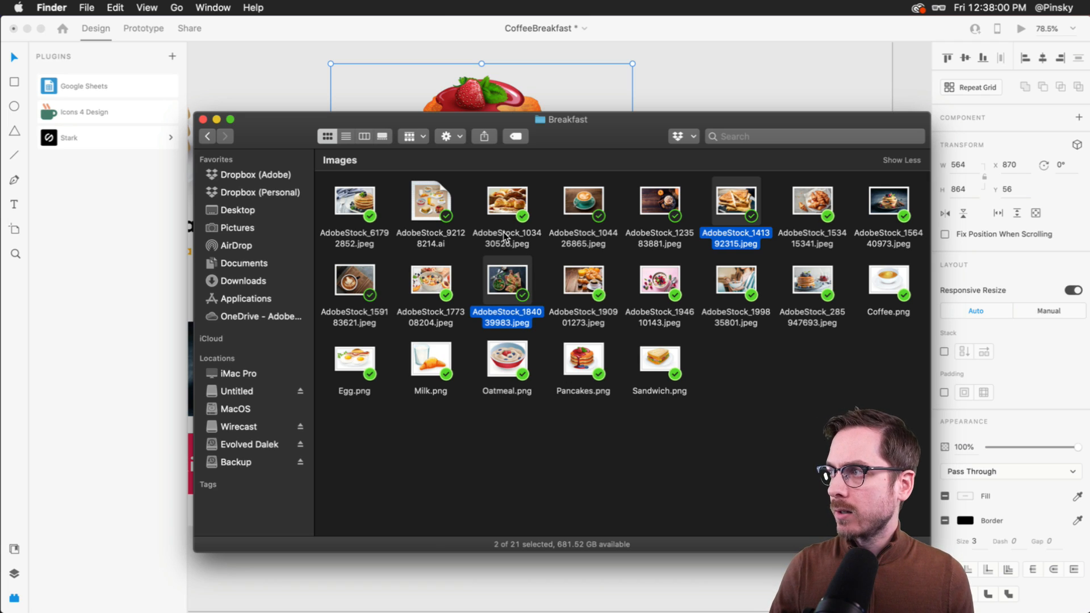
pyautogui.keyDown('super'); pyautogui.click(507, 204); pyautogui.keyUp('super')
pyautogui.moveTo(504, 205); pyautogui.dragTo(438, 343)
pyautogui.press('super+Tab')
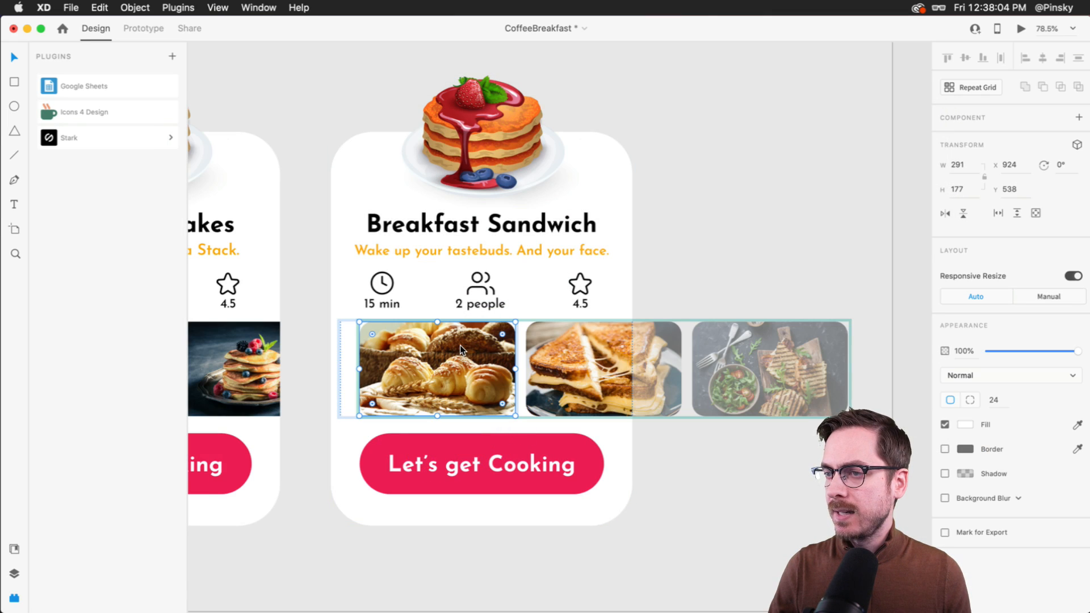
# Change the label under the clock icon on the Breakfast Sandwich card to "5 min".
pyautogui.doubleClick(383, 303)
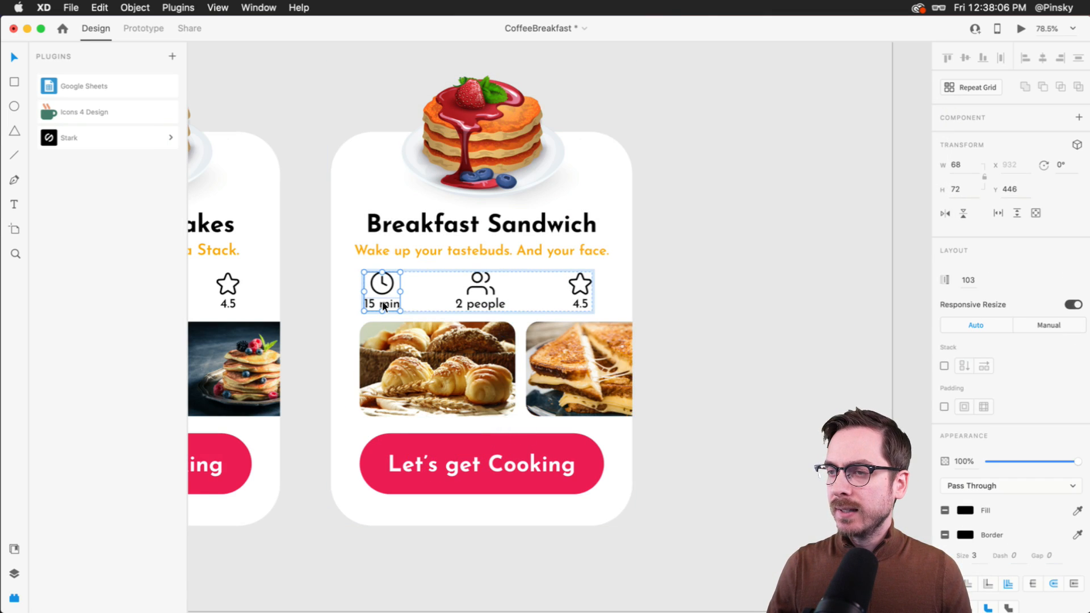
pyautogui.scroll(5, 380, 301)
pyautogui.doubleClick(380, 301)
pyautogui.doubleClick(381, 304)
pyautogui.click(368, 306)
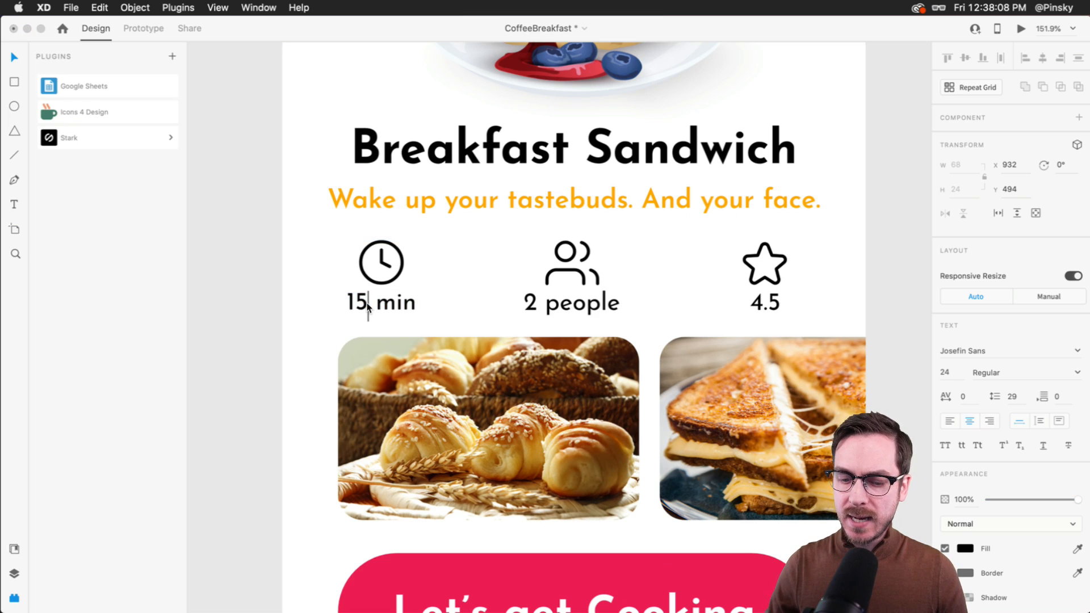
pyautogui.press('BackSpace')
# Change the rating under the star icon on the Breakfast Sandwich card to 3.5.
pyautogui.click(568, 305)
pyautogui.doubleClick(568, 305)
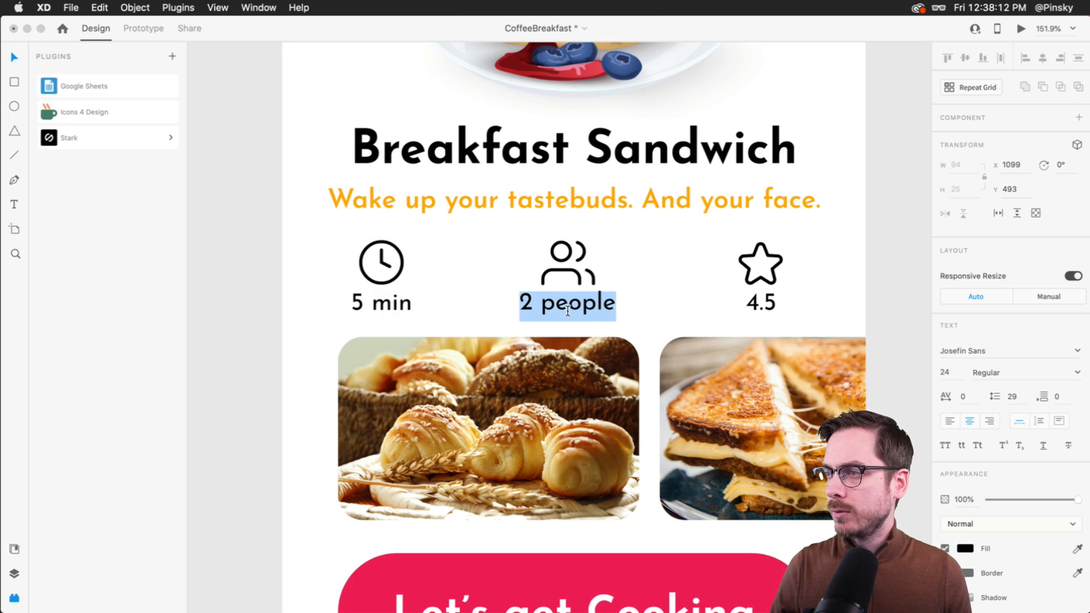
pyautogui.click(771, 304)
pyautogui.doubleClick(770, 309)
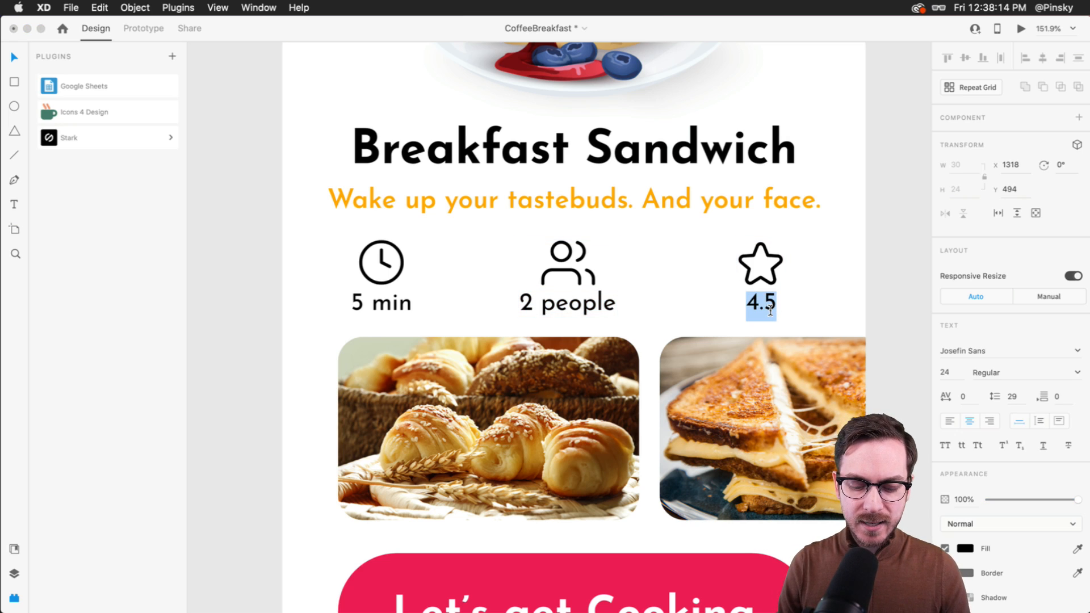
pyautogui.write('3')
pyautogui.press('Escape')
pyautogui.press('Escape')
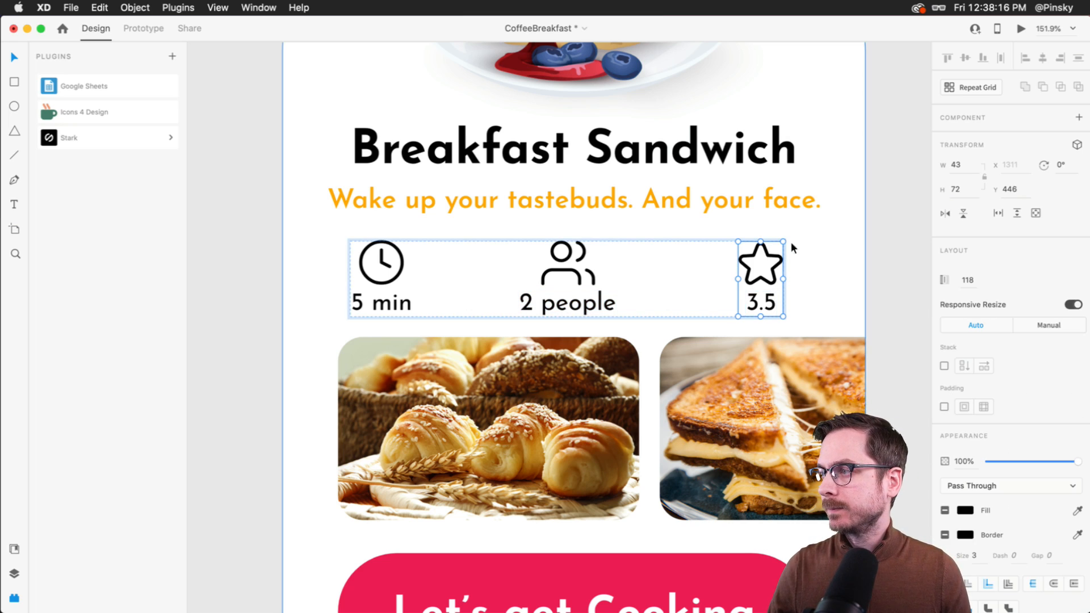
# Select the Info group in the Breakfast Sandwich card's layers and move it horizontally to X 943, centred on the card.
pyautogui.press('super+y')
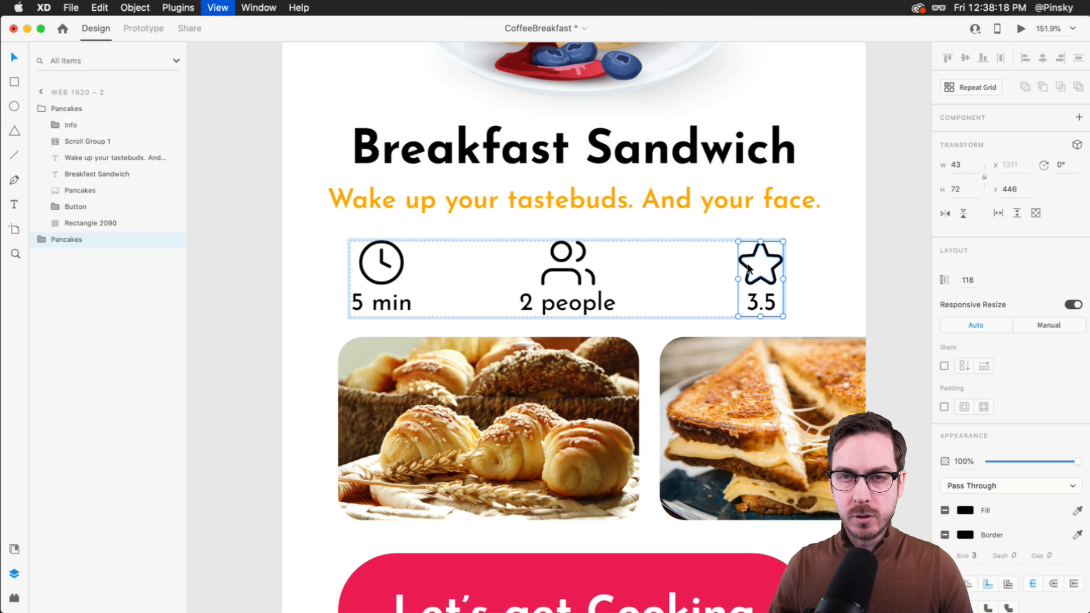
pyautogui.press('Escape')
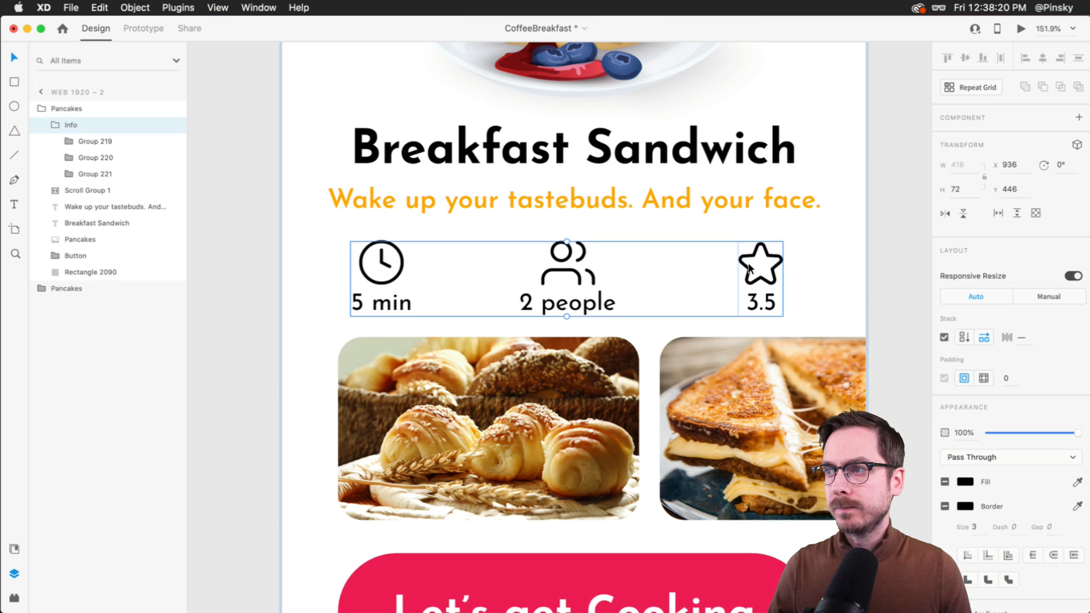
pyautogui.moveTo(748, 268); pyautogui.dragTo(754, 269)
pyautogui.scroll(-5, 754, 263)
pyautogui.hscroll(2, 754, 262)
pyautogui.scroll(4, 754, 262)
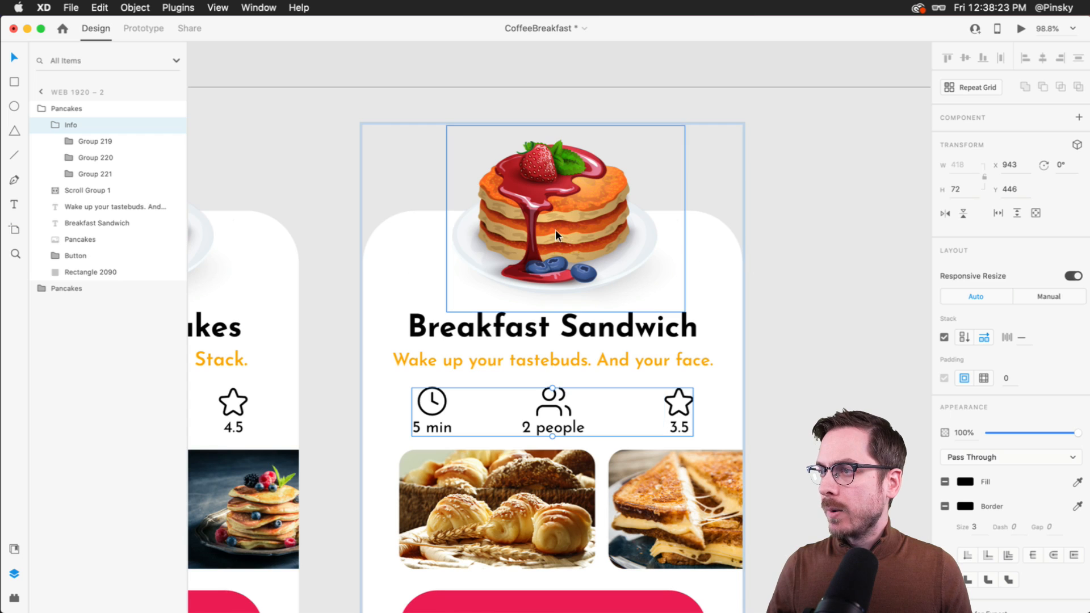
# Replace the pancake picture above the Breakfast Sandwich title with Sandwich.png from the Breakfast folder in Finder.
pyautogui.click(505, 232)
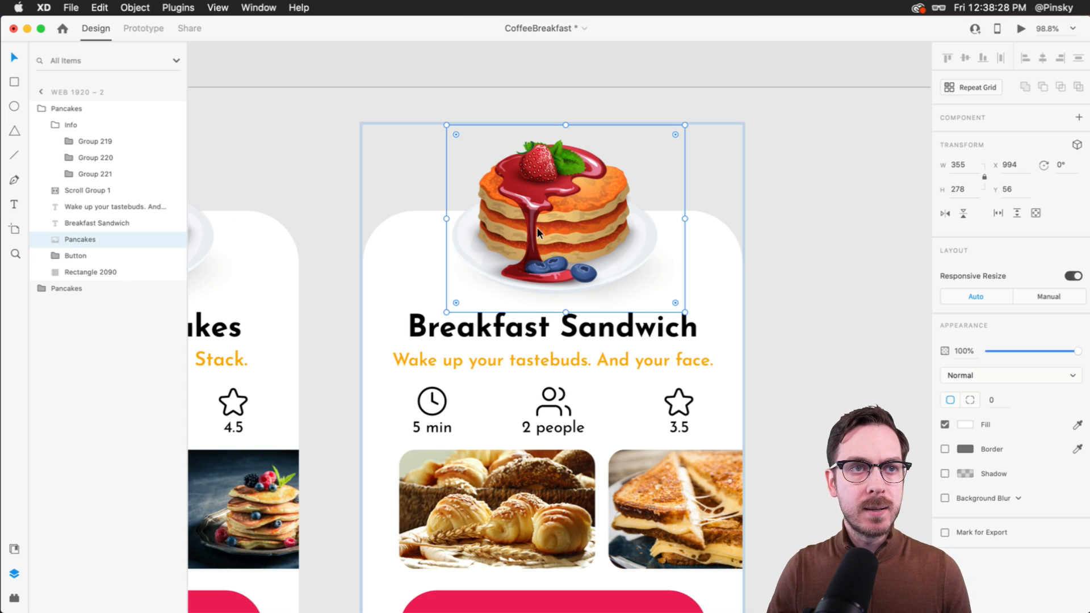
pyautogui.press('super+Tab')
pyautogui.click(673, 479)
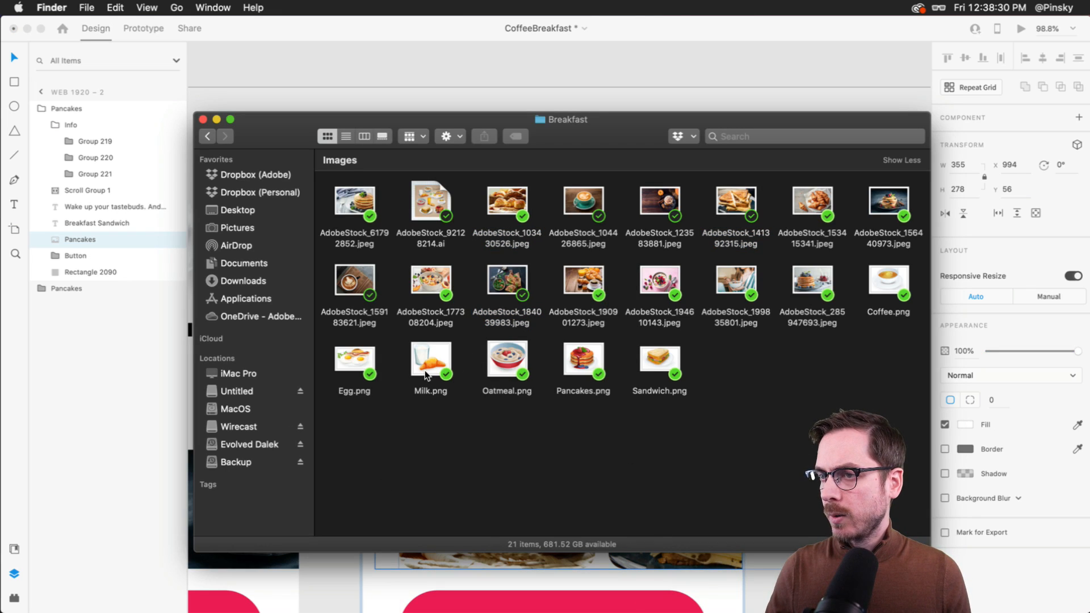
pyautogui.moveTo(653, 360); pyautogui.dragTo(532, 239)
pyautogui.press('super+Tab')
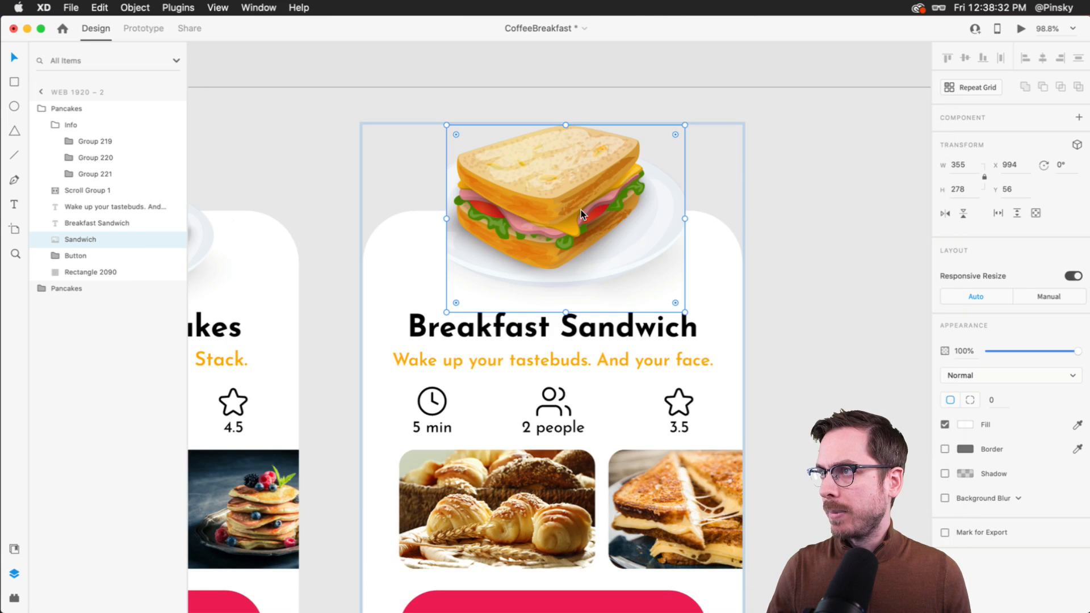
# Scale the sandwich image down inside its frame so the whole plate fits, and deselect it to view both cards.
pyautogui.click(843, 201)
pyautogui.click(643, 205)
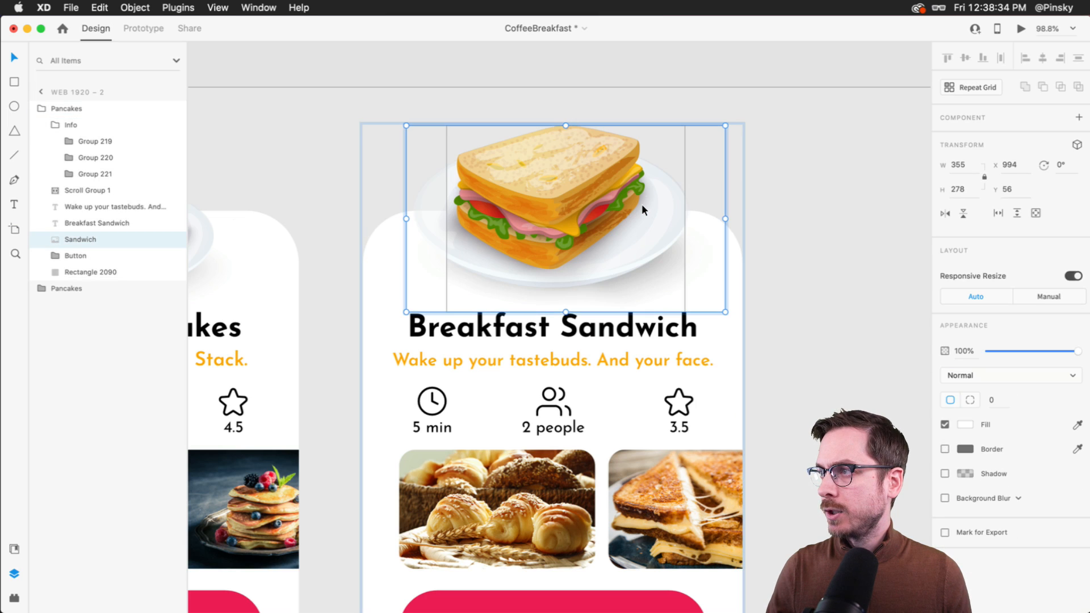
pyautogui.moveTo(726, 125); pyautogui.dragTo(691, 139)
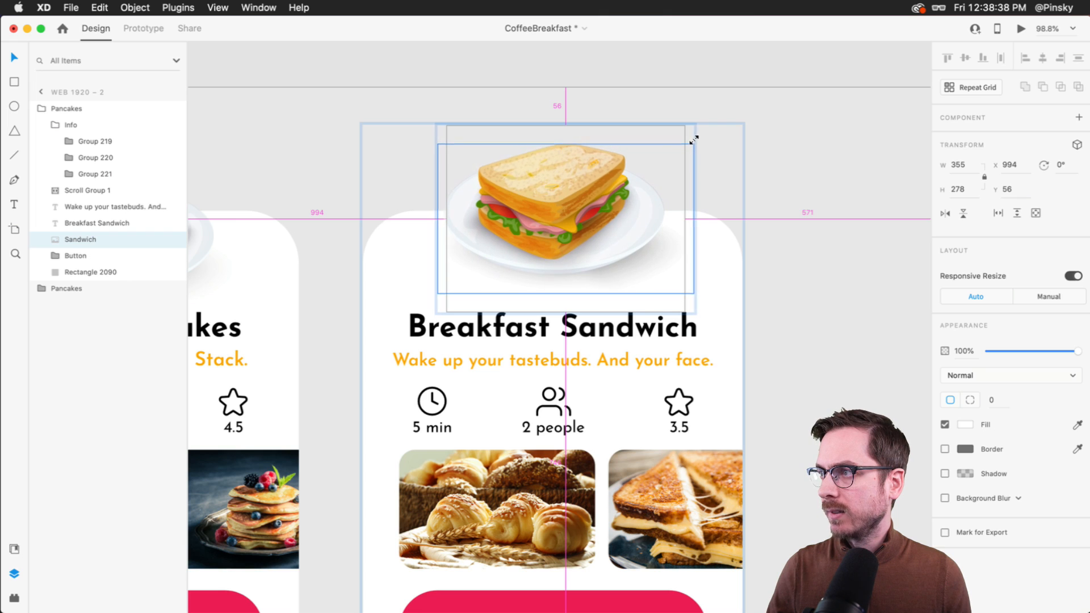
pyautogui.click(851, 193)
pyautogui.press('super+0')
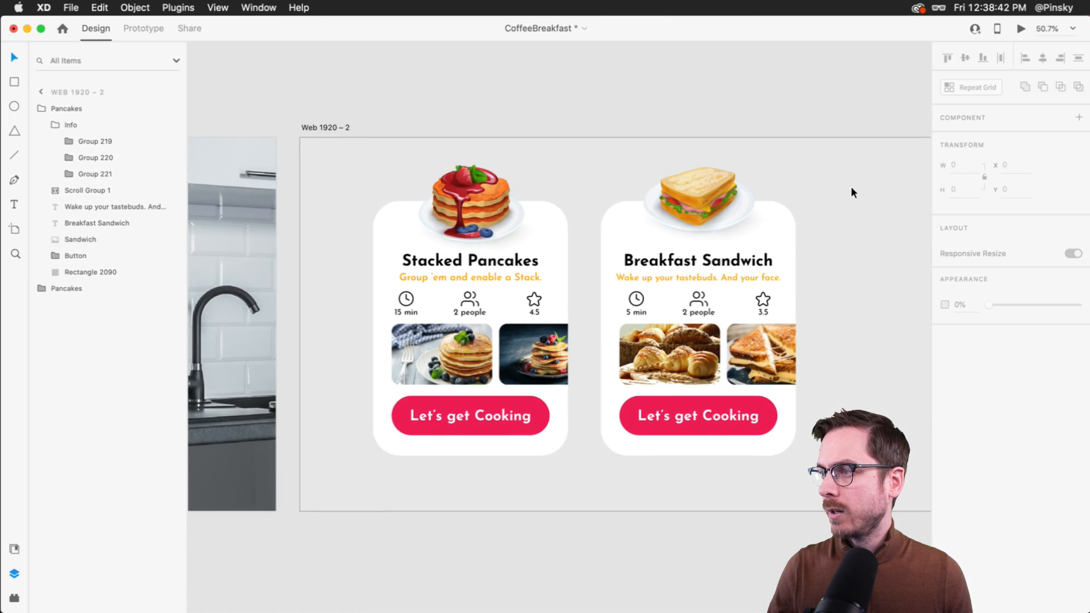
# Move the Stacked Pancakes and Breakfast Sandwich cards together toward the artboard's left edge to free space for another card.
pyautogui.click(614, 233)
pyautogui.click(404, 292)
pyautogui.keyDown('shift'); pyautogui.click(653, 287); pyautogui.keyUp('shift')
pyautogui.moveTo(653, 287); pyautogui.dragTo(589, 287)
# Duplicate the Breakfast Sandwich card and place the copy to its right at X 1254, Y 56.
pyautogui.click(676, 288)
pyautogui.moveTo(478, 288); pyautogui.dragTo(719, 288)
pyautogui.hscroll(5, 720, 288)
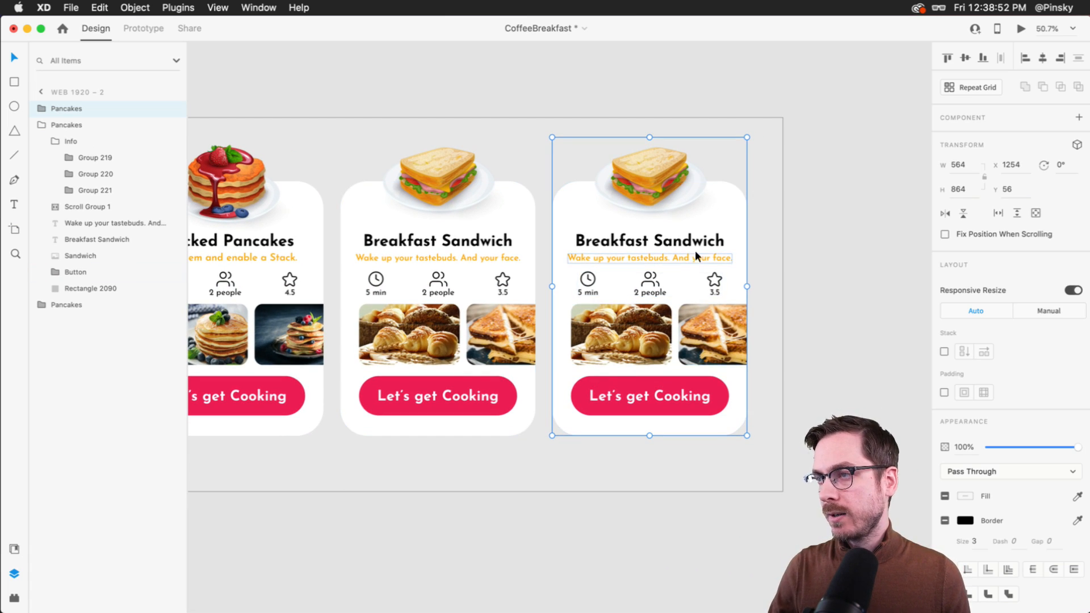
# Change the title on the third card to "Pumpkin Spice Latte".
pyautogui.doubleClick(654, 244)
pyautogui.doubleClick(654, 249)
pyautogui.write('Pumpkin Spide')
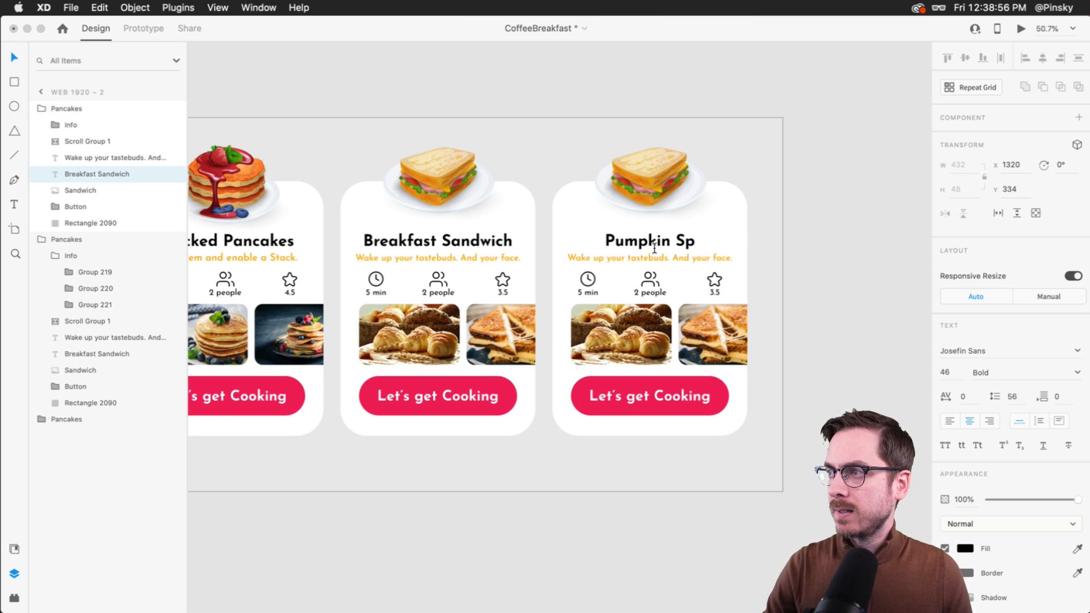
pyautogui.press('BackSpace')
pyautogui.press('BackSpace')
pyautogui.write('ce Latte')
pyautogui.press('Escape')
# Change the orange subtitle on the Pumpkin Spice Latte card to "Yes, it's that time of year again.".
pyautogui.doubleClick(634, 250)
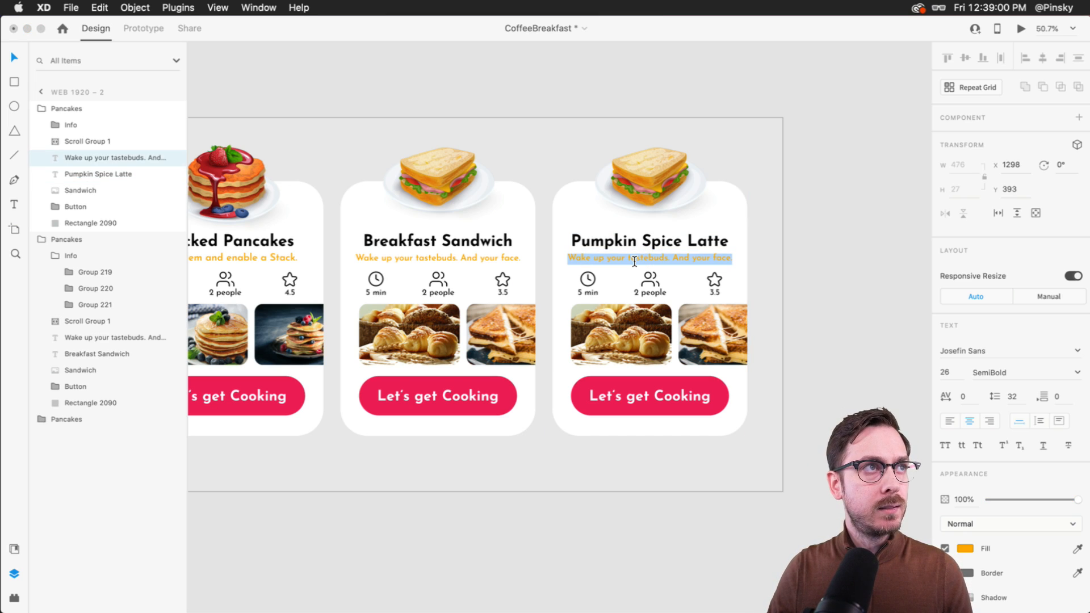
pyautogui.write("Yes, it's that time of year again.")
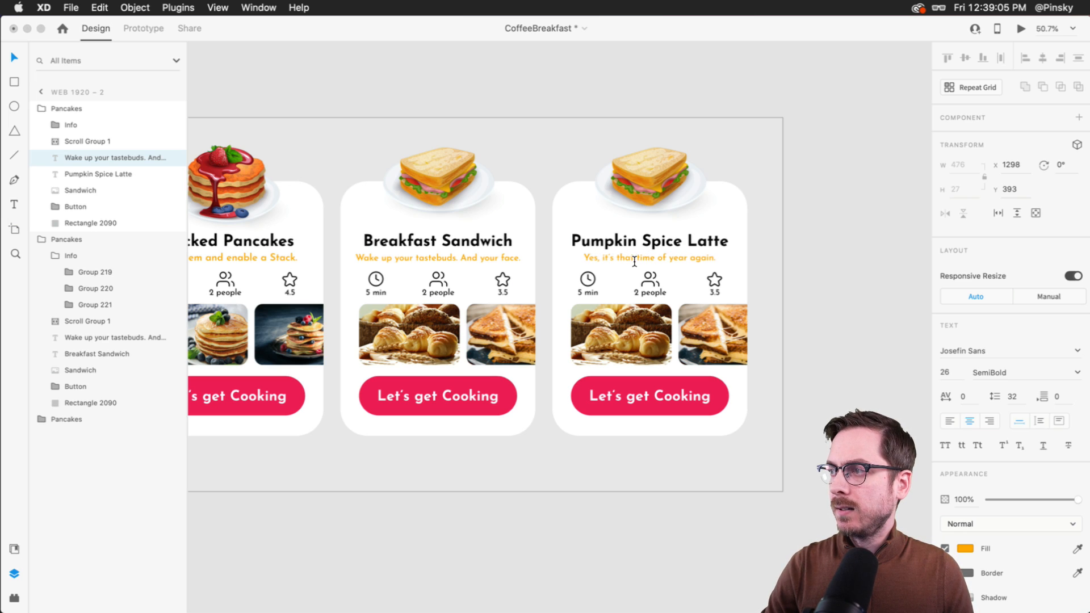
pyautogui.press('Escape')
# Change the rating under the star icon on the Pumpkin Spice Latte card to 5.0.
pyautogui.scroll(5, 724, 308)
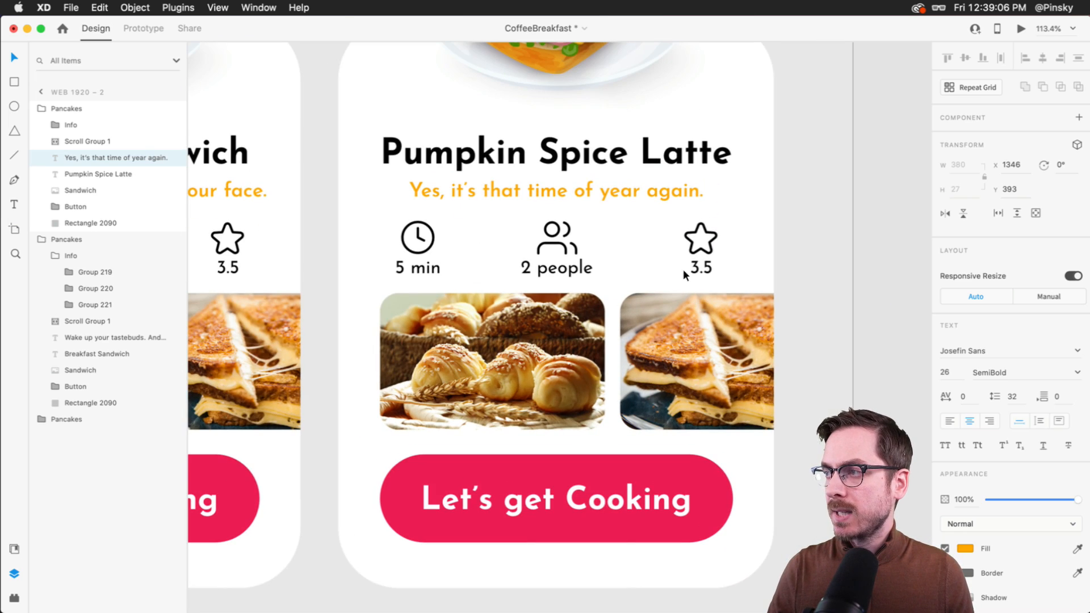
pyautogui.doubleClick(705, 275)
pyautogui.doubleClick(706, 277)
pyautogui.doubleClick(706, 279)
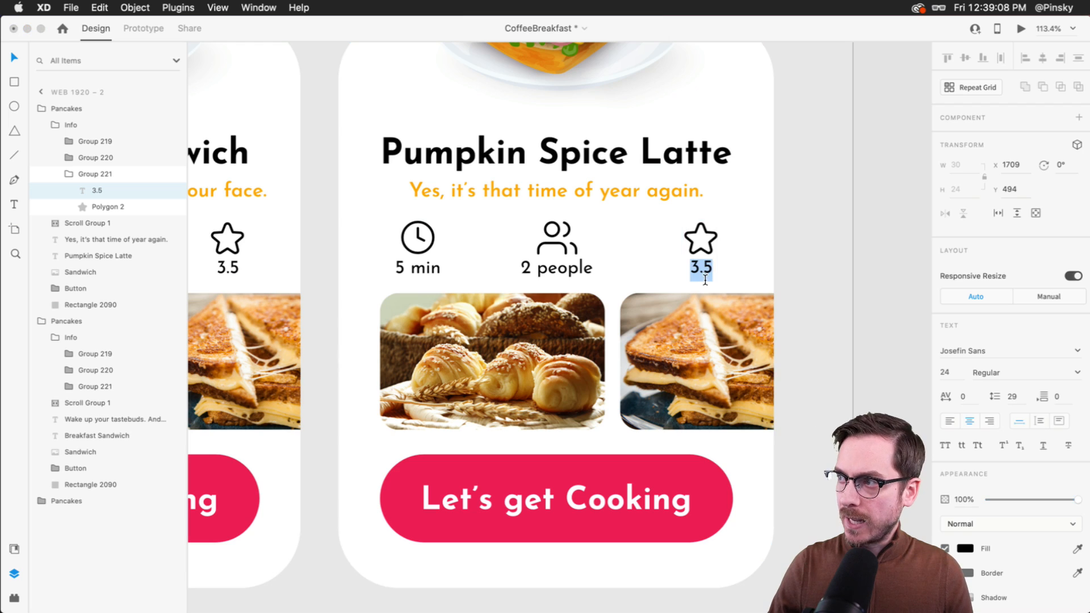
pyautogui.press('Escape')
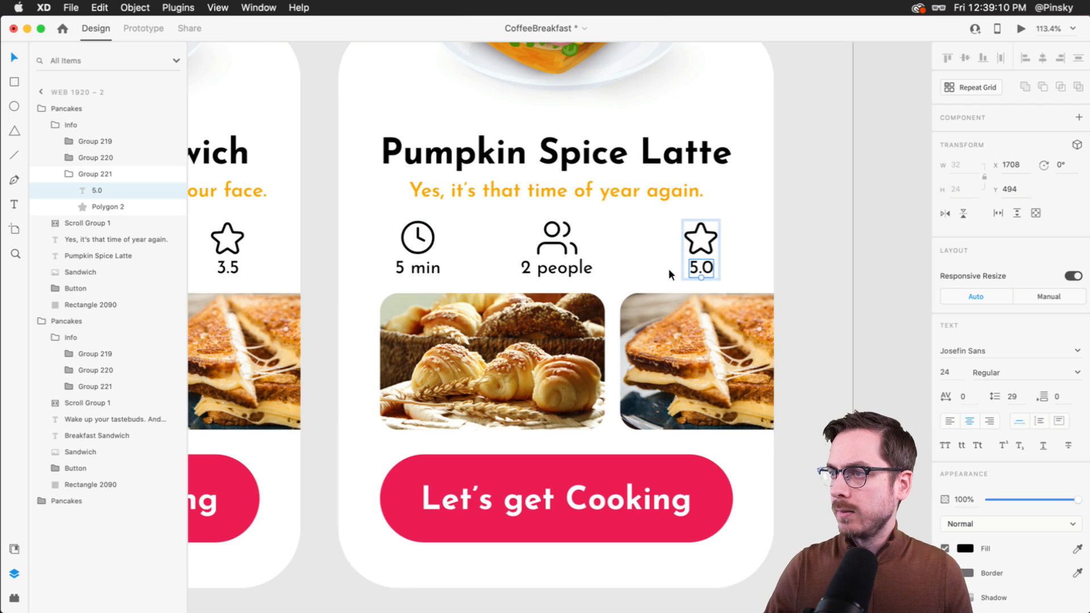
# Change the serving label under the people icon on the Pumpkin Spice Latte card to "1 person".
pyautogui.doubleClick(553, 269)
pyautogui.doubleClick(527, 274)
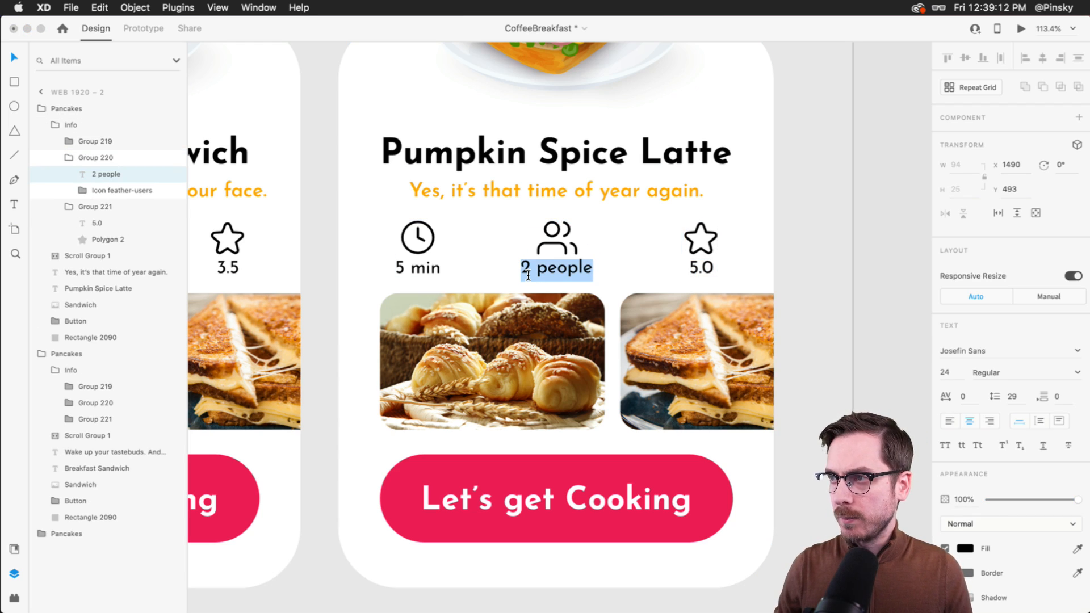
pyautogui.press('Right')
pyautogui.press('Left')
pyautogui.press('Left')
pyautogui.press('BackSpace')
pyautogui.write('1')
pyautogui.hotkey('shift', 'End')
pyautogui.write('person')
pyautogui.press('Escape')
pyautogui.click(435, 266)
pyautogui.doubleClick(435, 267)
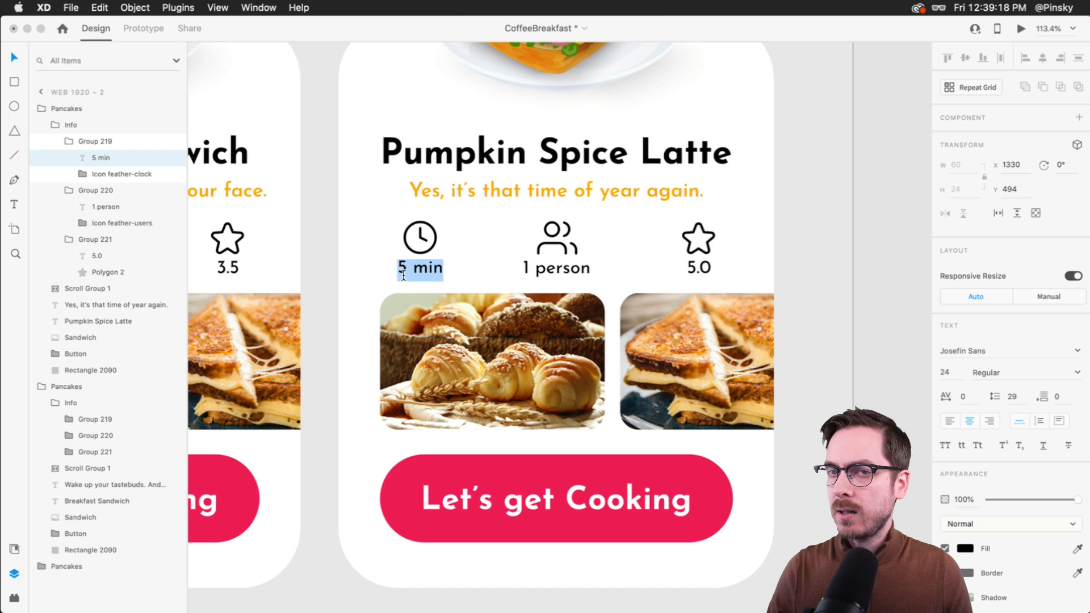
pyautogui.press('Escape')
pyautogui.press('Escape')
pyautogui.press('Escape')
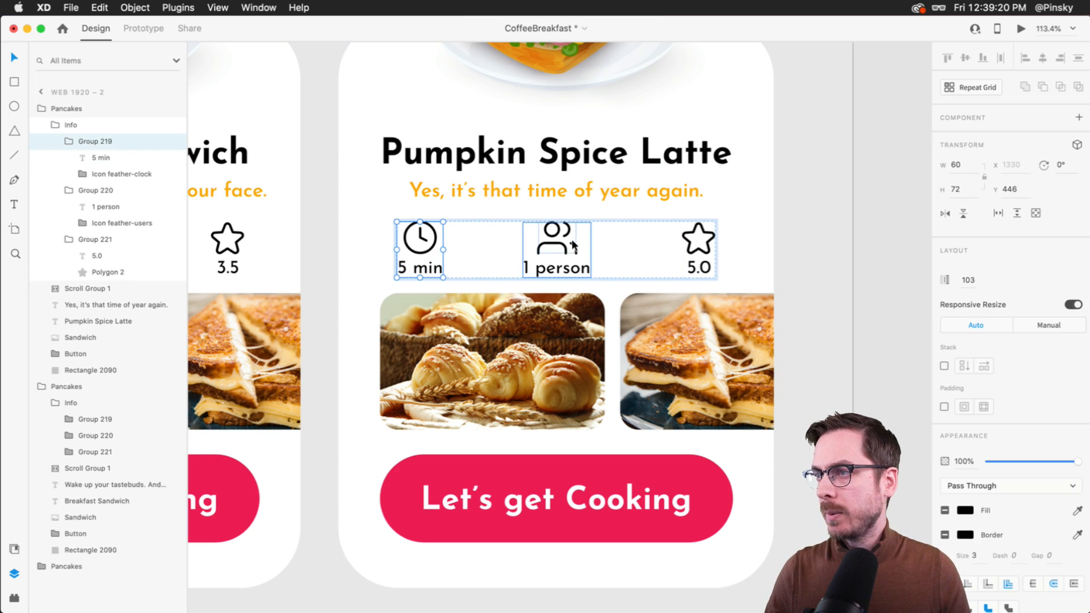
pyautogui.moveTo(565, 245); pyautogui.dragTo(573, 269)
pyautogui.doubleClick(569, 268)
pyautogui.doubleClick(574, 269)
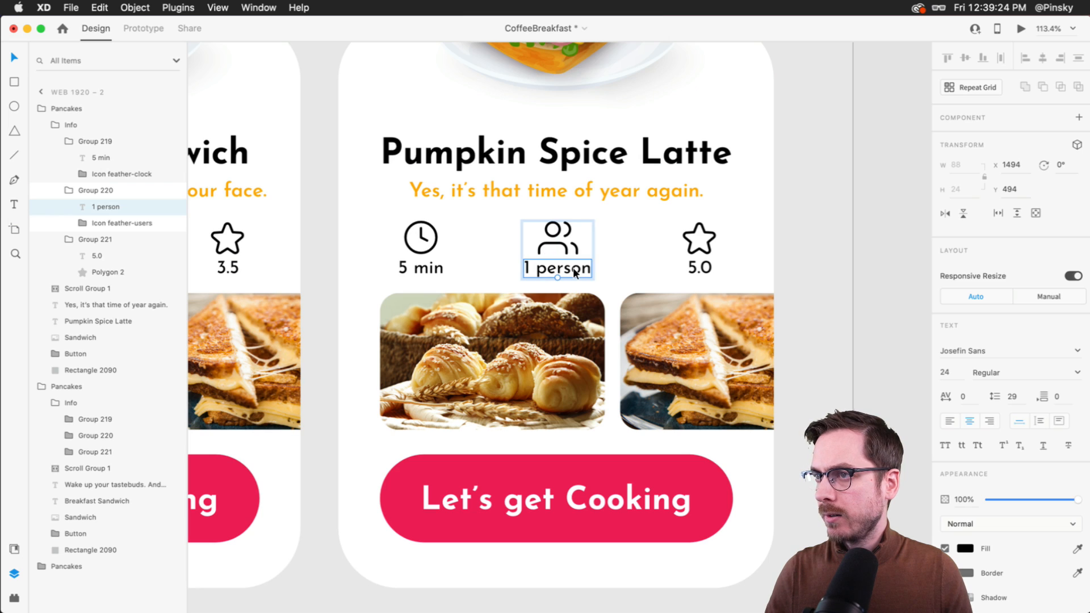
pyautogui.press('Escape')
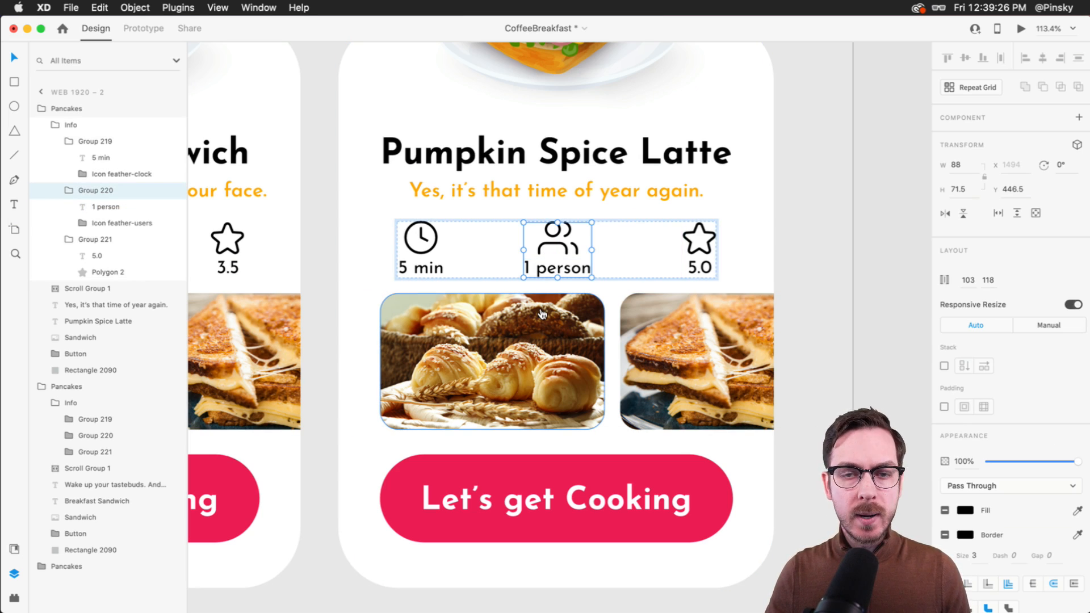
# Fill the Pumpkin Spice Latte card's photo grid with three coffee images from Finder: AdobeStock_159183621.jpeg, AdobeStock_104426865.jpeg and AdobeStock_123583881.jpeg.
pyautogui.press('super+Tab')
pyautogui.click(764, 389)
pyautogui.click(379, 274)
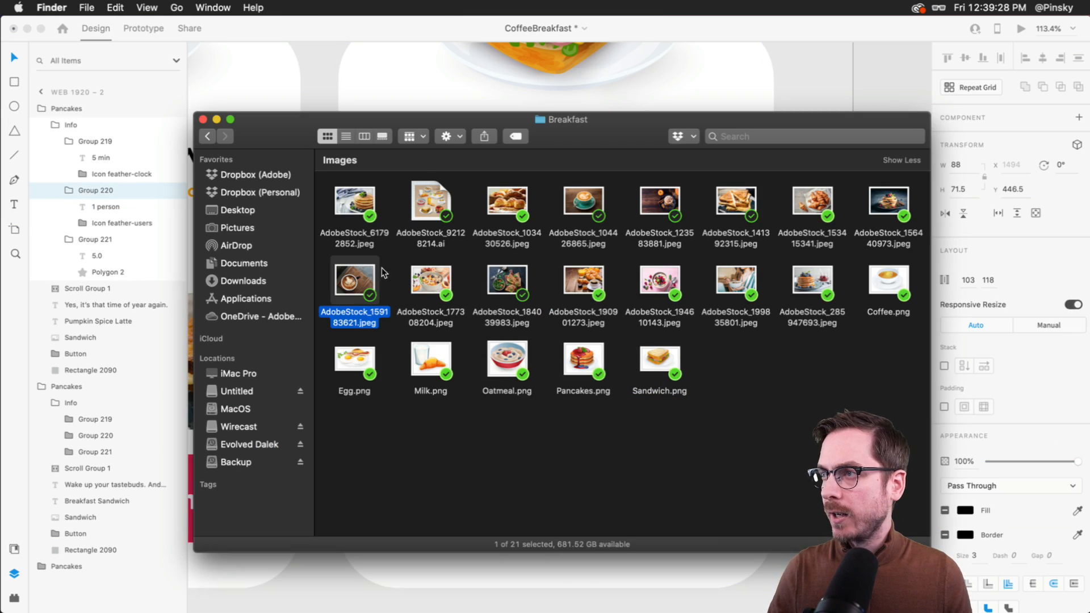
pyautogui.keyDown('super'); pyautogui.click(578, 204); pyautogui.keyUp('super')
pyautogui.keyDown('super'); pyautogui.click(659, 202); pyautogui.keyUp('super')
pyautogui.moveTo(660, 202); pyautogui.dragTo(466, 374)
# Replace the sandwich picture above the Pumpkin Spice Latte title with Coffee.png from Finder, and scale it down slightly inside its frame.
pyautogui.scroll(5, 663, 267)
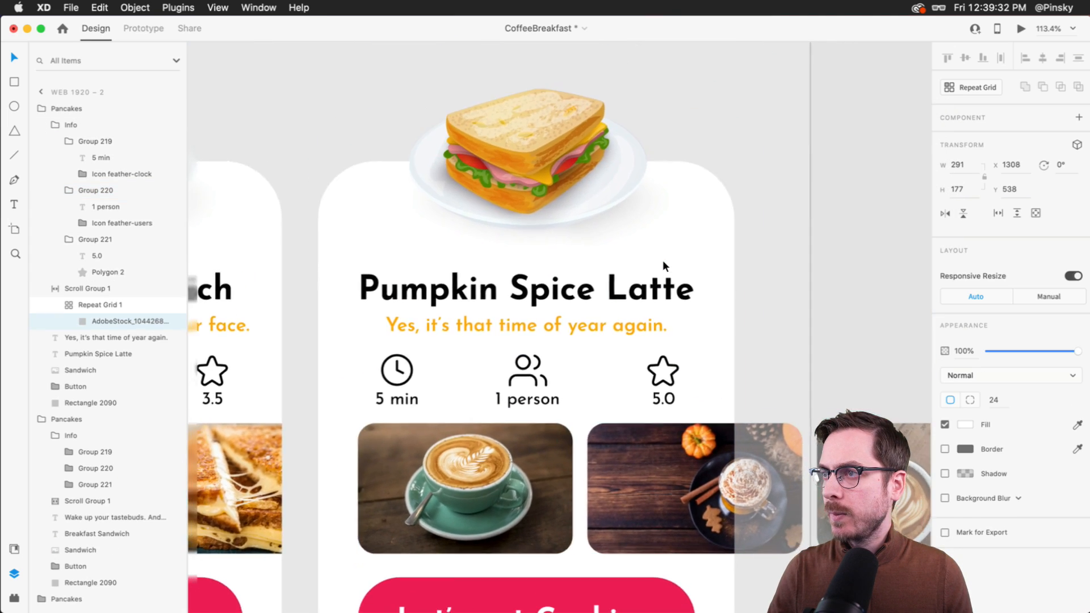
pyautogui.press('super+Tab')
pyautogui.click(466, 459)
pyautogui.moveTo(901, 278); pyautogui.dragTo(517, 168)
pyautogui.moveTo(685, 97); pyautogui.dragTo(668, 109)
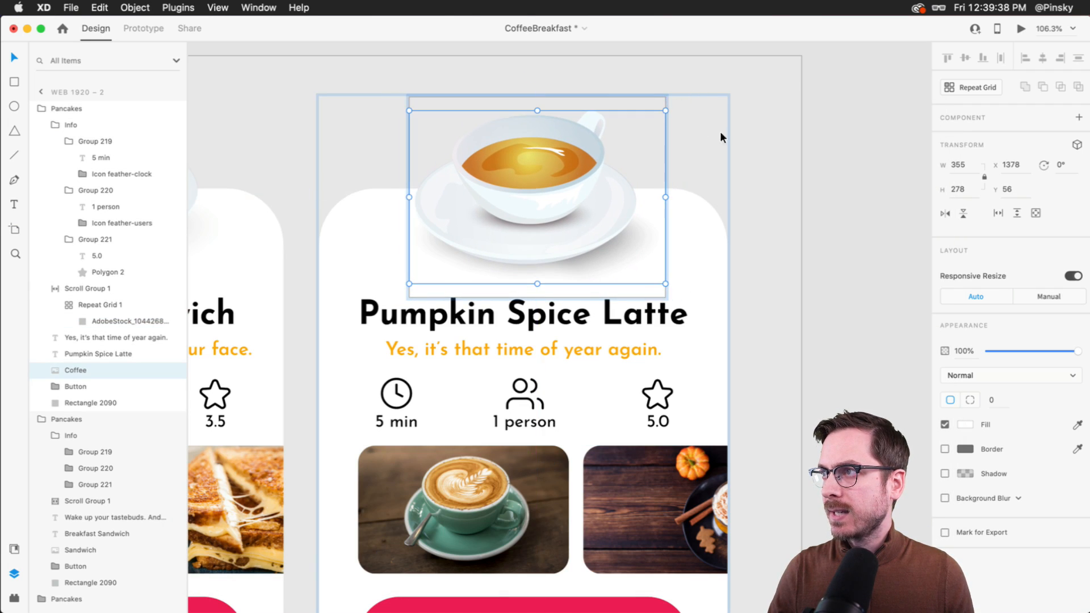
pyautogui.click(754, 153)
pyautogui.press('super+0')
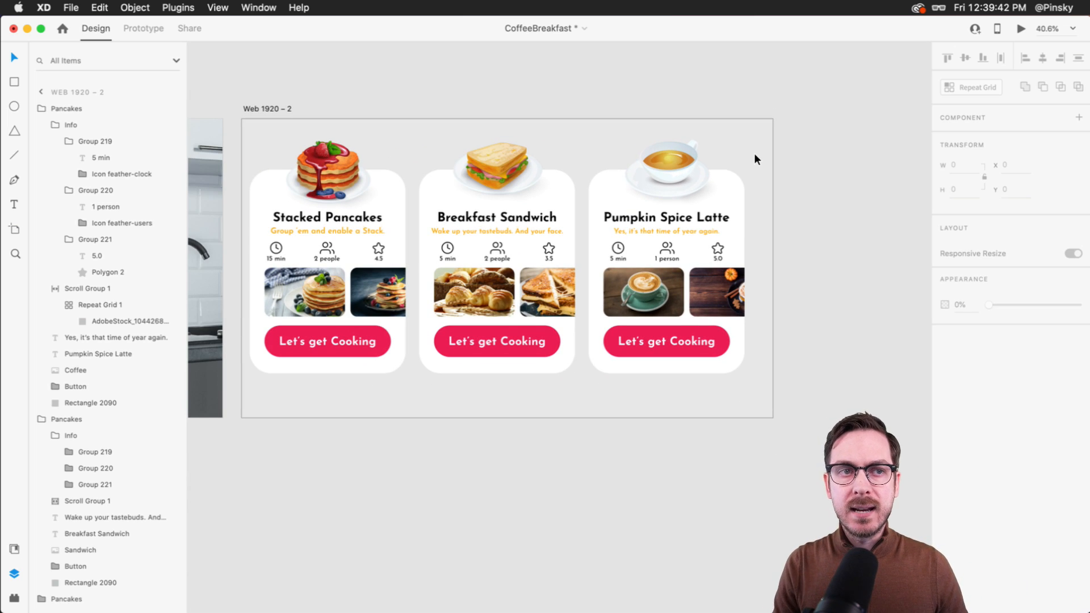
# Move all three recipe cards together to the right so the pancake card starts at X 564, and deselect them.
pyautogui.click(655, 247)
pyautogui.keyDown('shift'); pyautogui.click(489, 250); pyautogui.keyUp('shift')
pyautogui.keyDown('shift'); pyautogui.click(366, 253); pyautogui.keyUp('shift')
pyautogui.moveTo(366, 253); pyautogui.dragTo(513, 253)
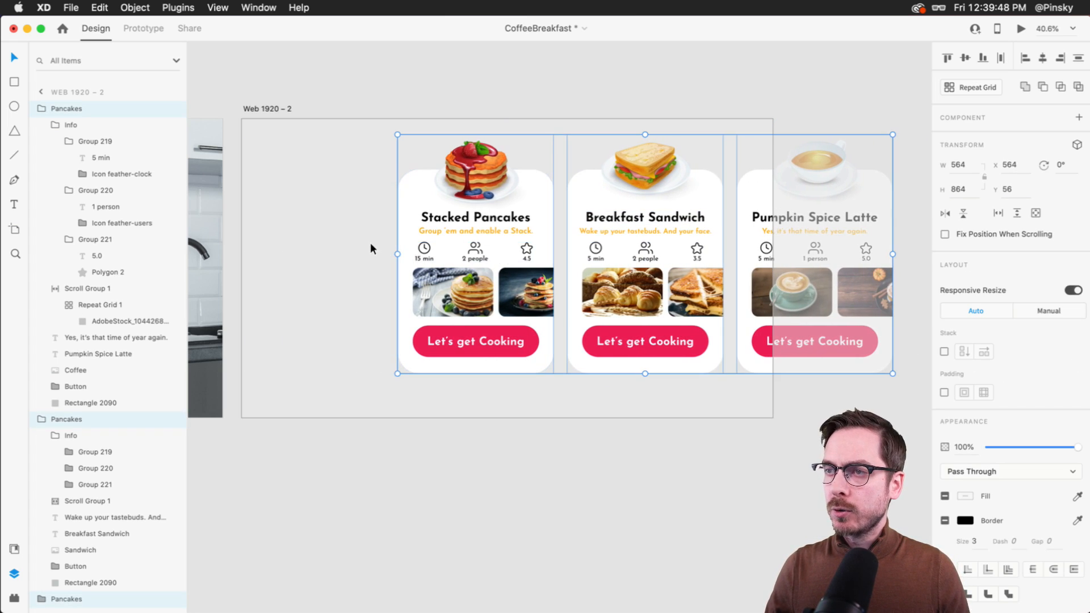
pyautogui.click(336, 300)
# Draw a 267 × 267 circle in the empty space beside the Stacked Pancakes card at X 231, Y 407, and remove its border.
pyautogui.press('e')
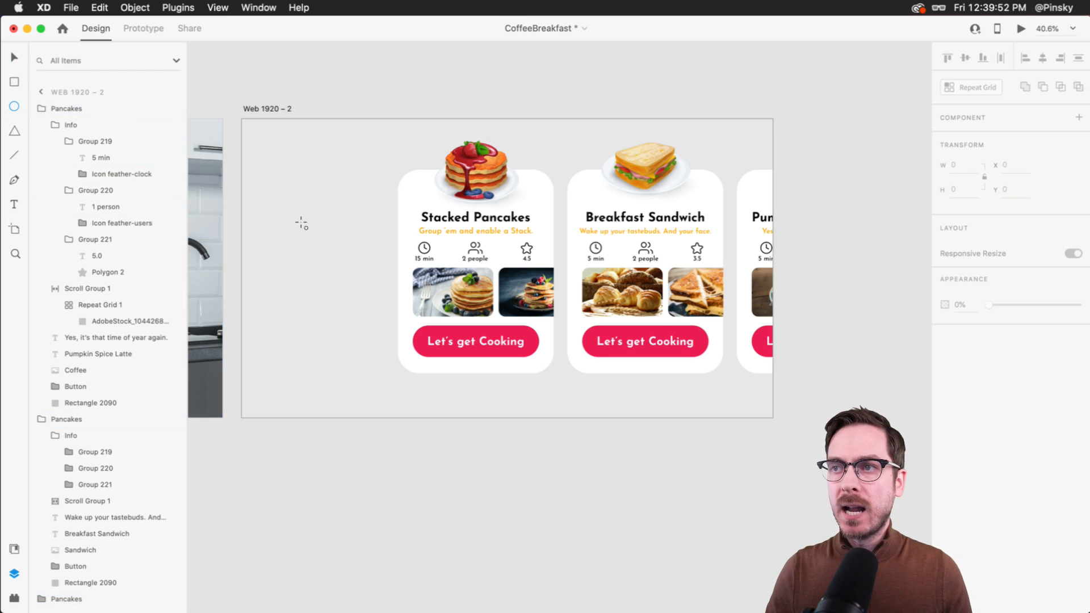
pyautogui.moveTo(378, 229); pyautogui.dragTo(304, 303)
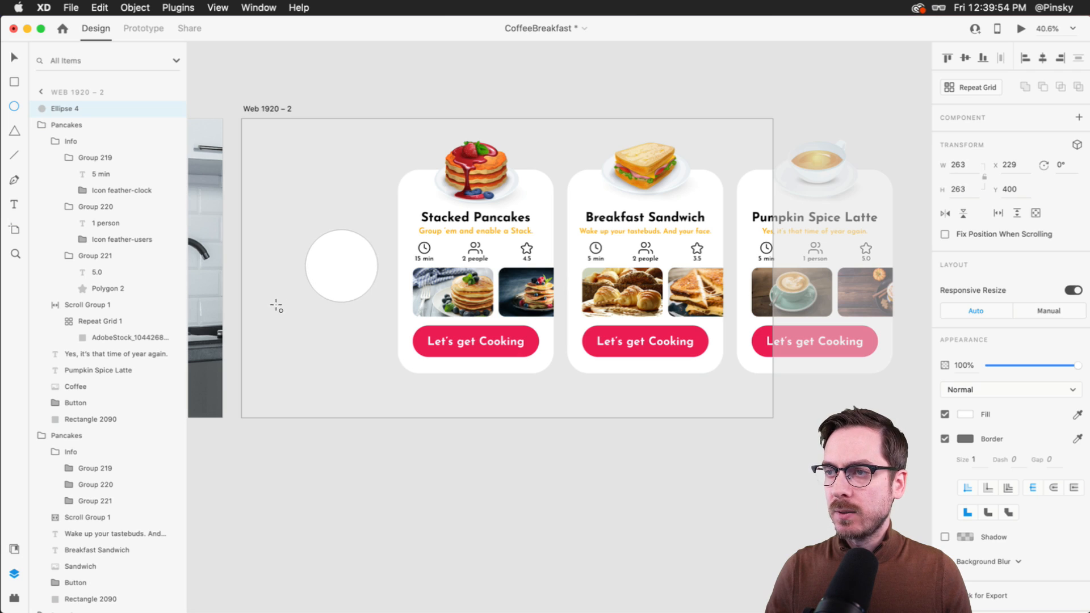
pyautogui.moveTo(341, 265)
pyautogui.mouseDown()
pyautogui.moveTo(347, 249)
pyautogui.moveTo(348, 262)
pyautogui.mouseUp()
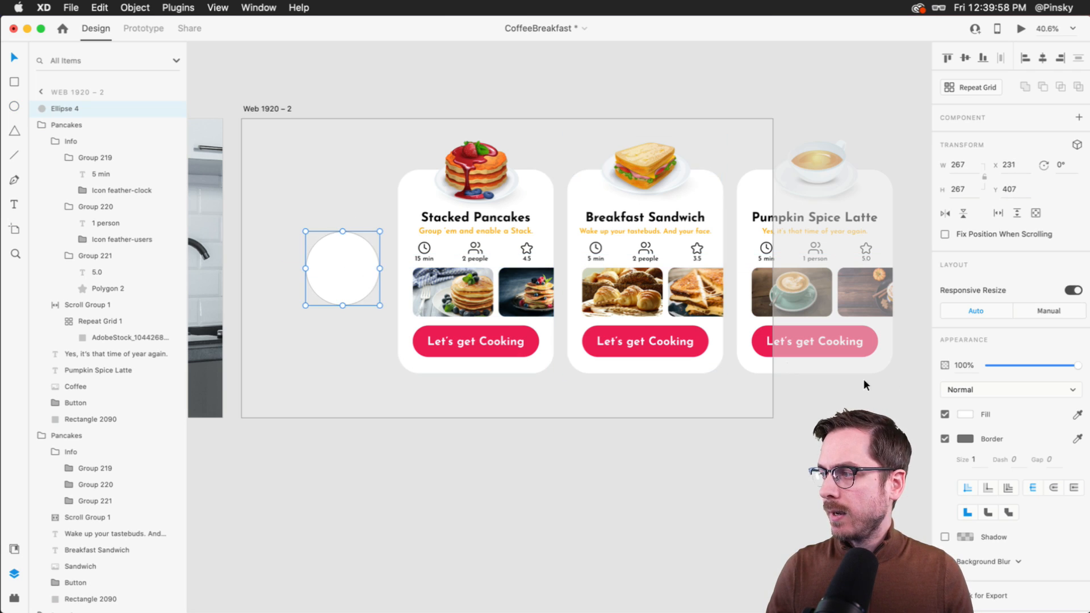
pyautogui.click(945, 440)
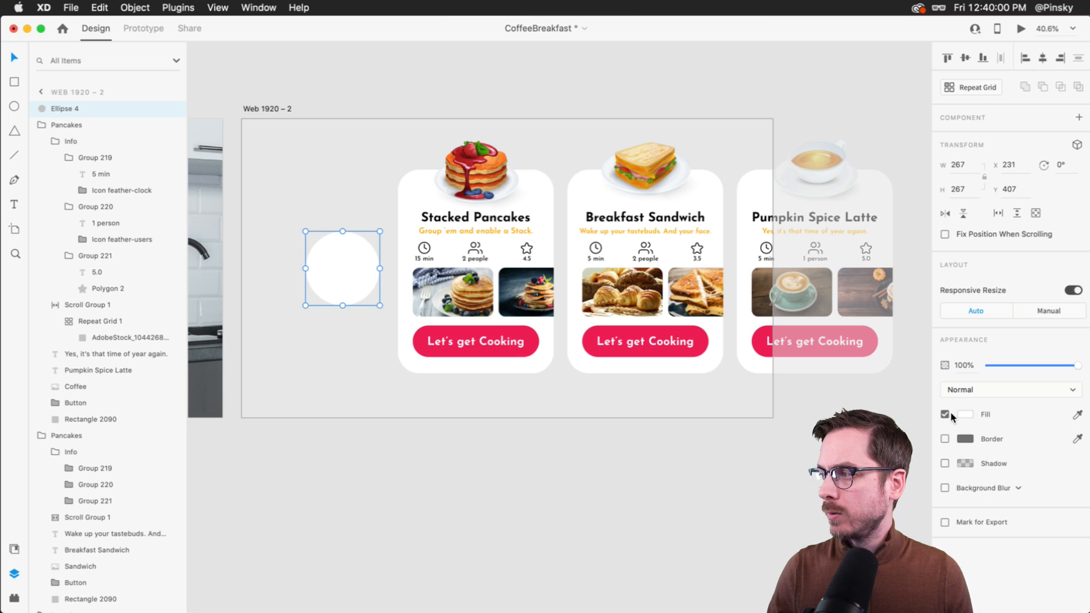
# Fill the circle with the pink sampled from the cooking button, and shift that fill to a light sky blue.
pyautogui.click(1077, 415)
pyautogui.click(461, 334)
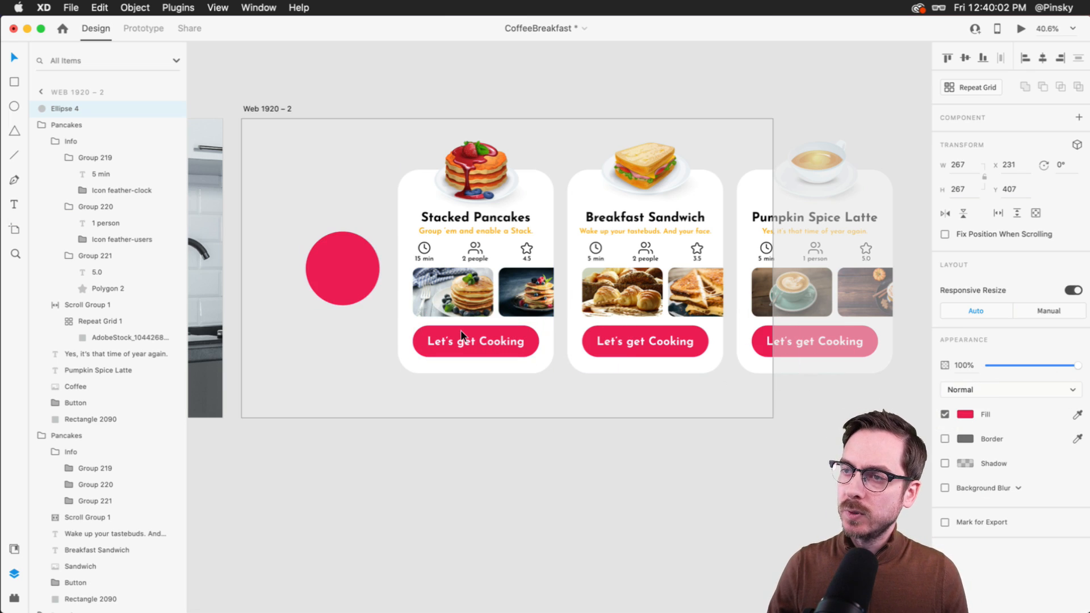
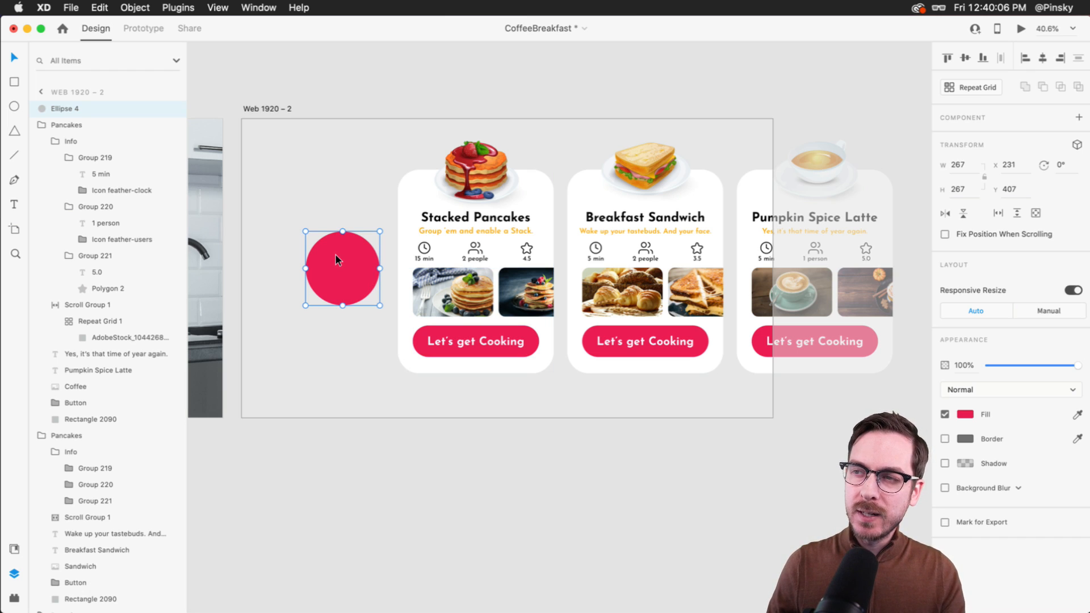
pyautogui.click(965, 413)
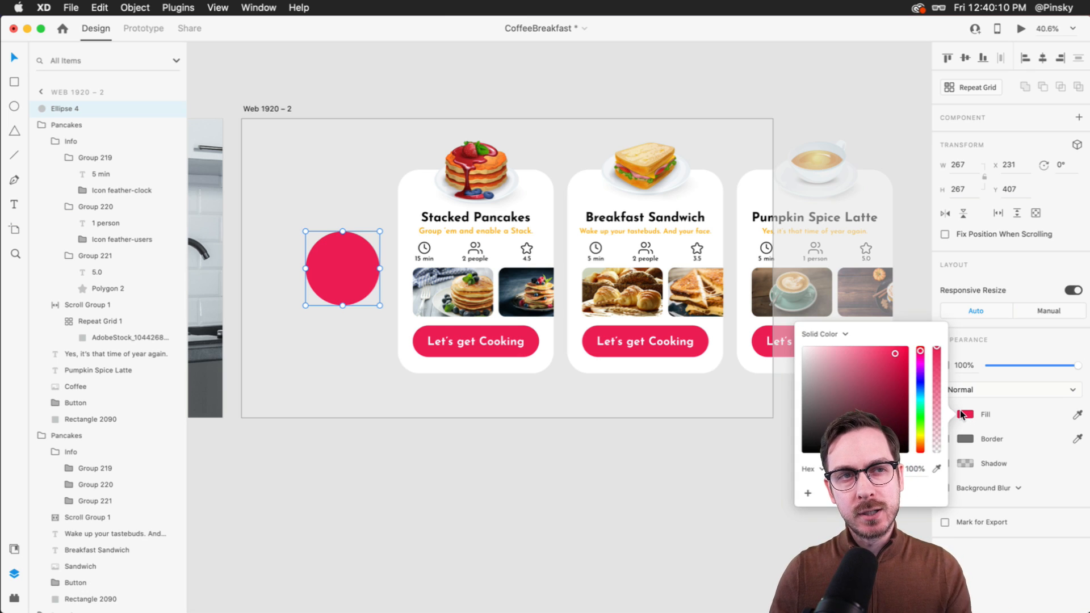
pyautogui.moveTo(920, 377); pyautogui.dragTo(917, 393)
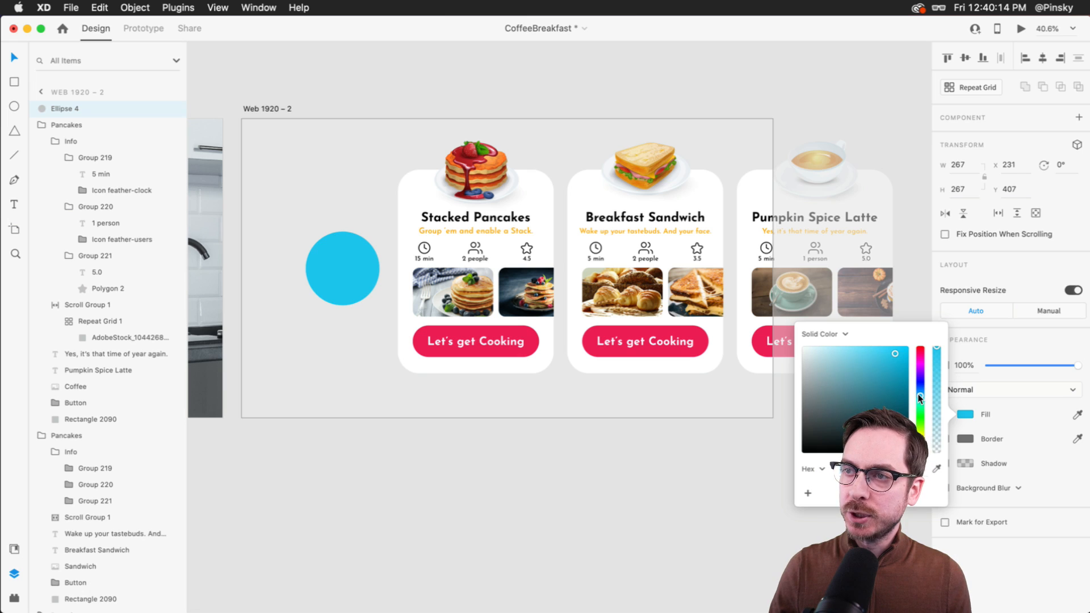
pyautogui.moveTo(894, 353); pyautogui.dragTo(873, 352)
pyautogui.click(337, 250)
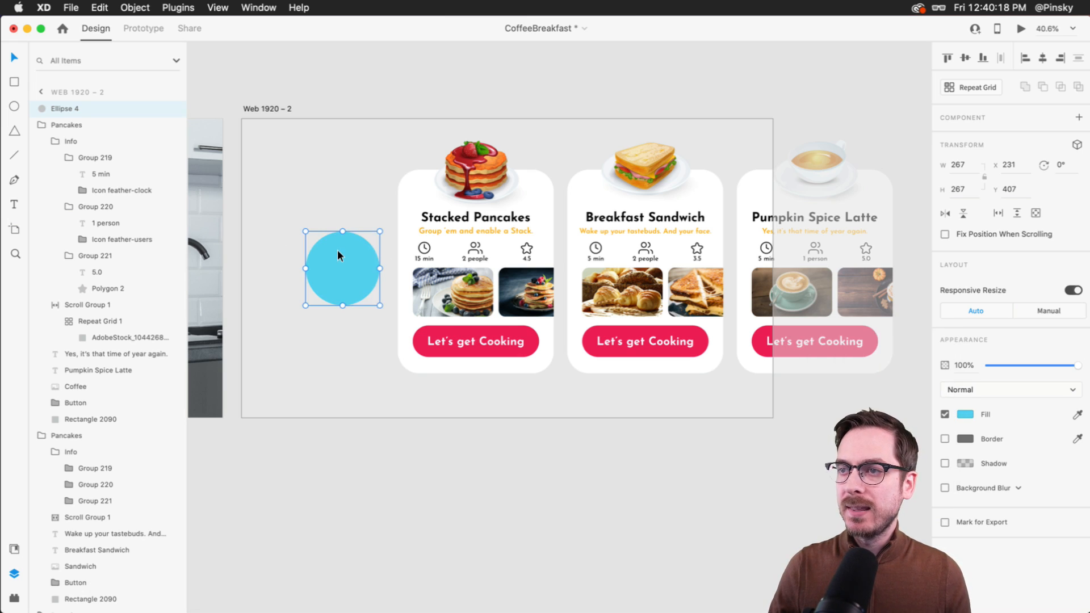
# Add a text label reading "Home" in the lower half of the blue circle.
pyautogui.scroll(5, 337, 250)
pyautogui.press('t')
pyautogui.click(338, 321)
pyautogui.write('Home')
pyautogui.press('Escape')
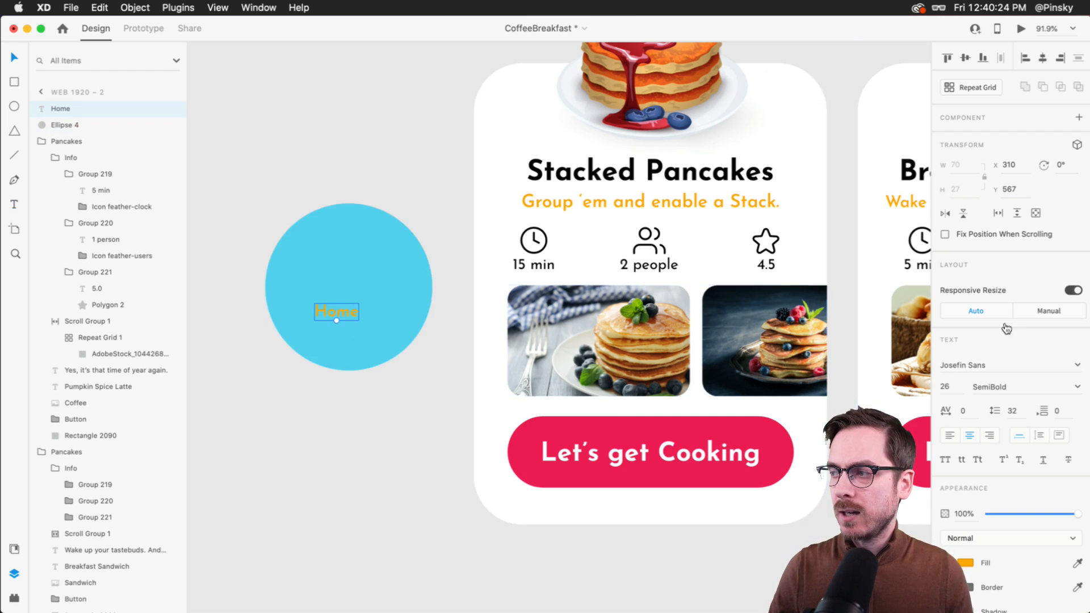
# Recolour the Home label white and enlarge it to font size 48, centred in the circle.
pyautogui.click(966, 563)
pyautogui.moveTo(860, 474); pyautogui.dragTo(750, 379)
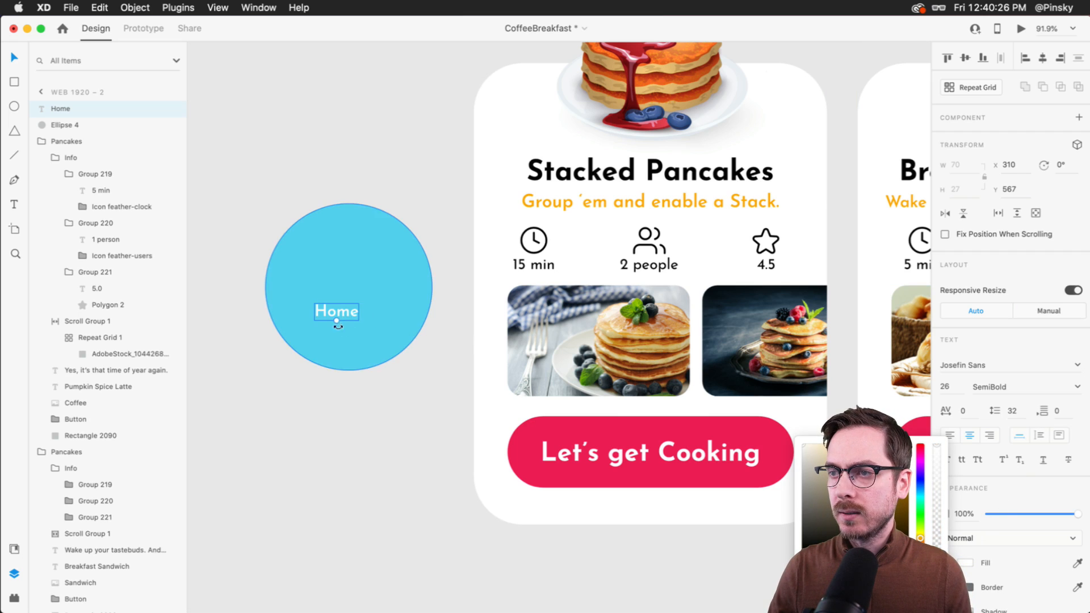
pyautogui.click(336, 324)
pyautogui.moveTo(335, 327); pyautogui.dragTo(378, 308)
# Search the Icons 4 Design plugin for "home" and insert the Awesome set's home icon.
pyautogui.press('shift+super+p')
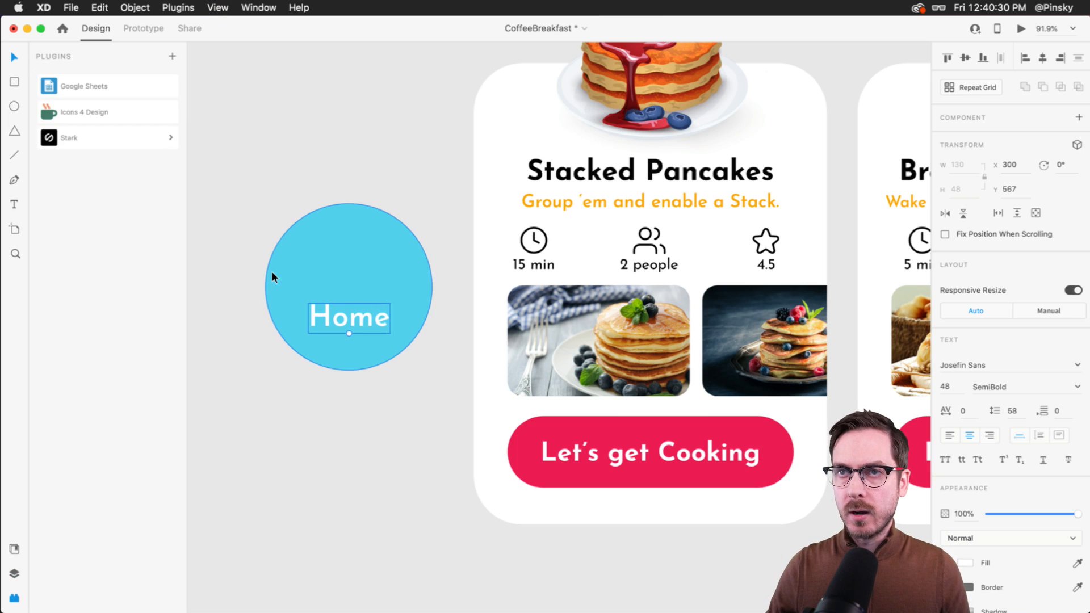
pyautogui.click(74, 112)
pyautogui.doubleClick(74, 123)
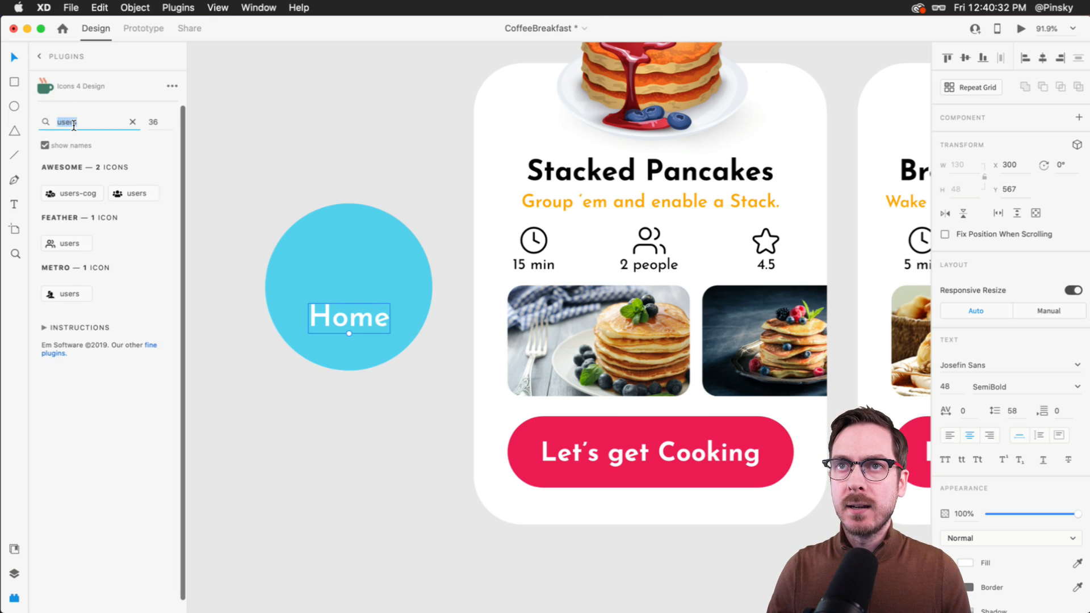
pyautogui.write('home')
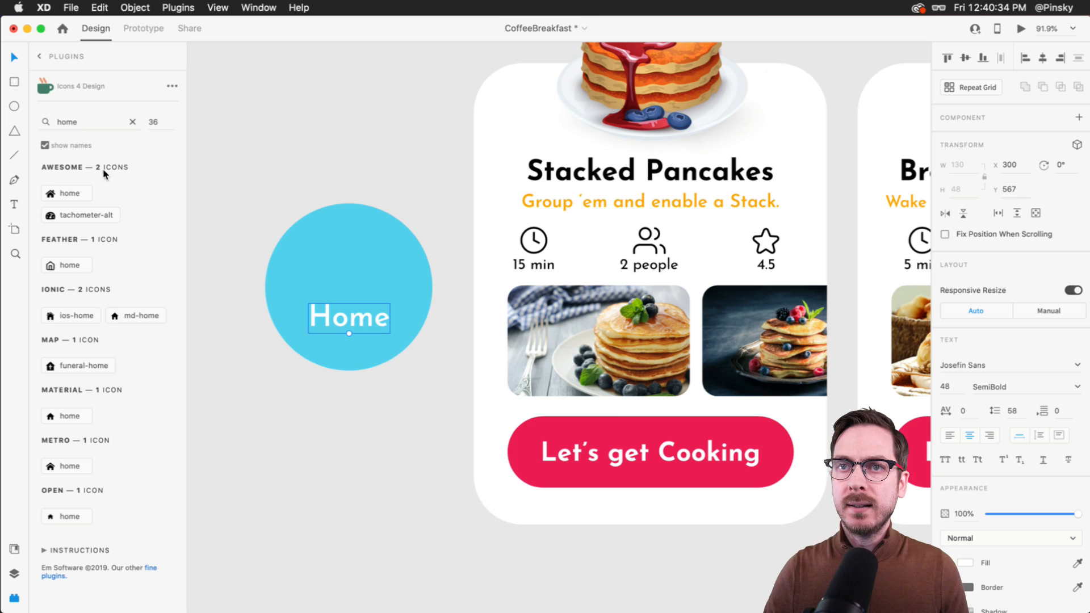
pyautogui.click(69, 190)
# Place the house icon in the blue circle above the Home label and enlarge it to about 108 × 84.
pyautogui.scroll(7, 258, 240)
pyautogui.hscroll(-7, 257, 241)
pyautogui.moveTo(567, 328); pyautogui.dragTo(636, 328)
pyautogui.scroll(-5, 774, 523)
pyautogui.hscroll(2, 774, 523)
pyautogui.hscroll(4, 635, 328)
pyautogui.press('alt')
pyautogui.moveTo(419, 328); pyautogui.dragTo(437, 345)
# Recolour the house icon white and nudge the icon and Home label into position inside the circle.
pyautogui.click(970, 415)
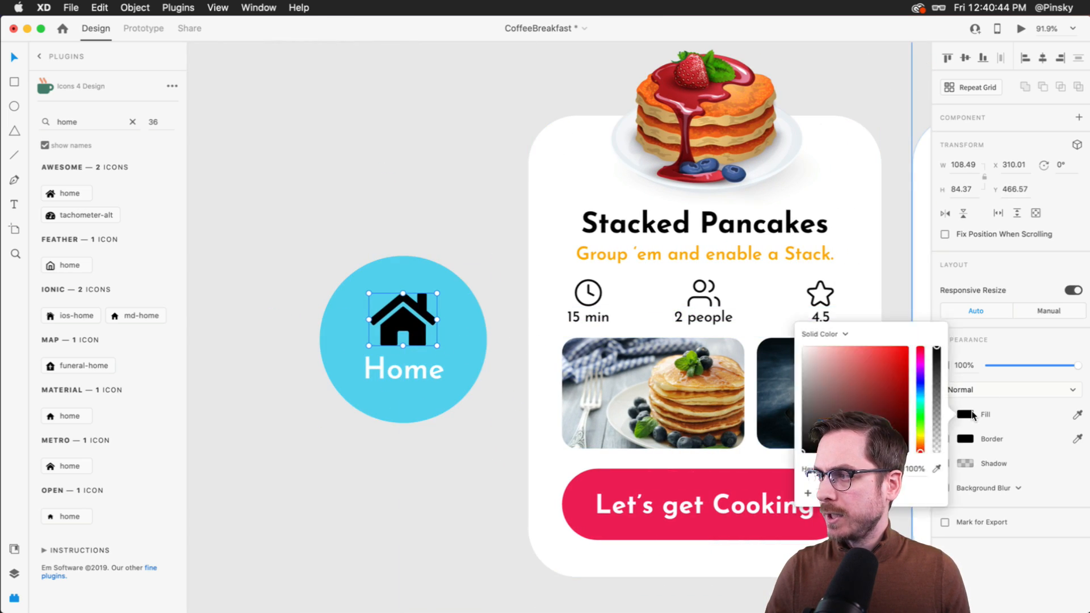
pyautogui.moveTo(874, 386); pyautogui.dragTo(684, 257)
pyautogui.moveTo(411, 333)
pyautogui.mouseDown()
pyautogui.moveTo(410, 373)
pyautogui.moveTo(413, 333)
pyautogui.mouseUp()
pyautogui.click(411, 370)
pyautogui.keyDown('shift'); pyautogui.click(413, 341); pyautogui.keyUp('shift')
# Group the circle, house icon and label, and rename the group "Home" in the layers.
pyautogui.moveTo(472, 237); pyautogui.dragTo(320, 448)
pyautogui.press('super+g')
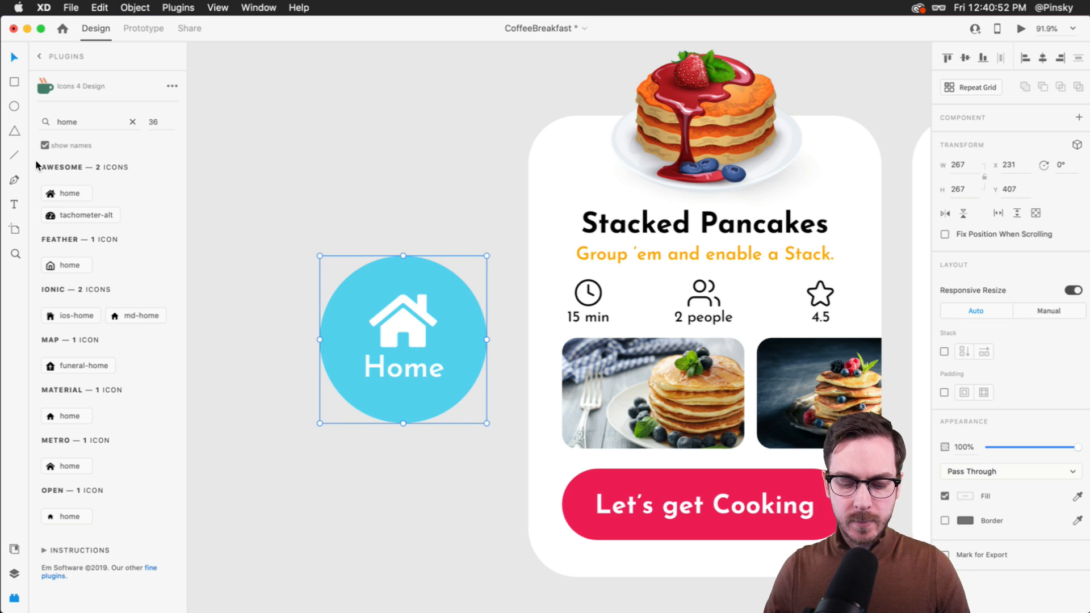
pyautogui.press('super+y')
pyautogui.doubleClick(69, 107)
pyautogui.write('Home')
pyautogui.press('Return')
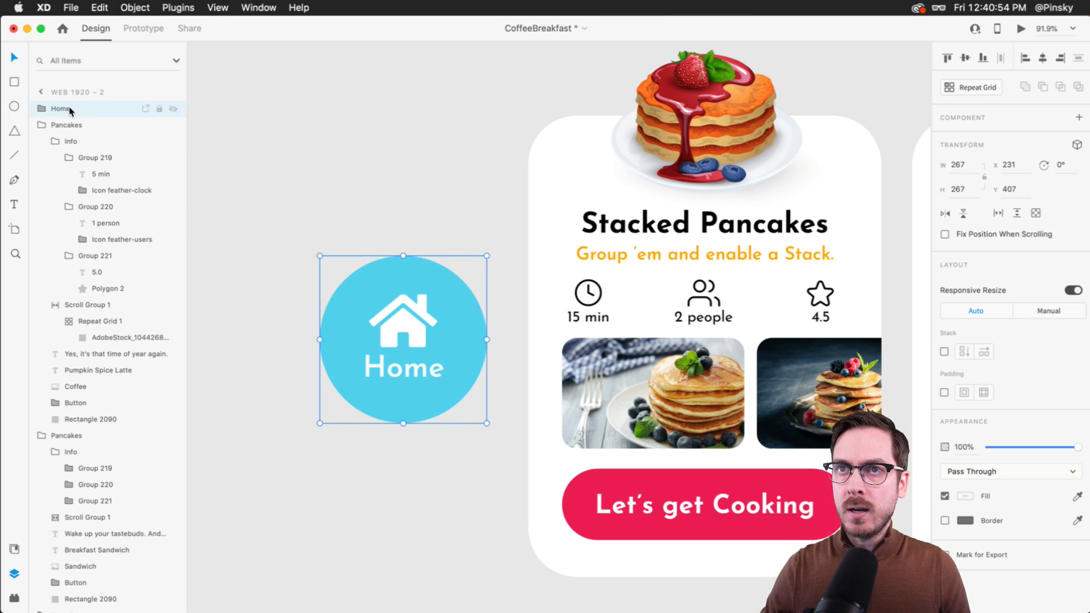
# Collapse the expanded card groups in the layers and rename the Breakfast Sandwich card's group "Sandwich".
pyautogui.scroll(-10, 393, 258)
pyautogui.hscroll(5, 392, 257)
pyautogui.click(263, 248)
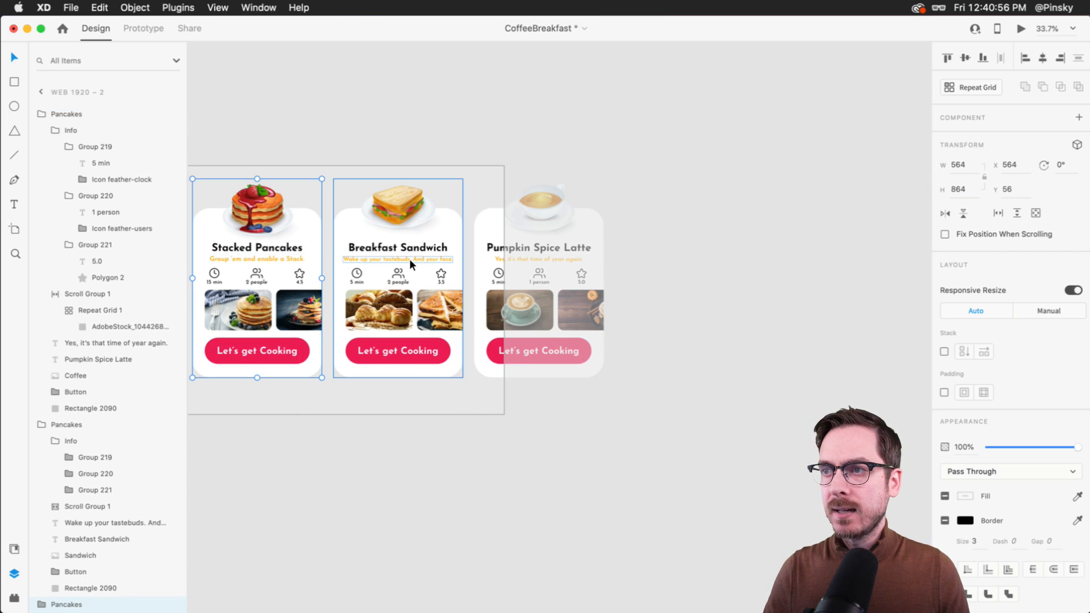
pyautogui.click(40, 116)
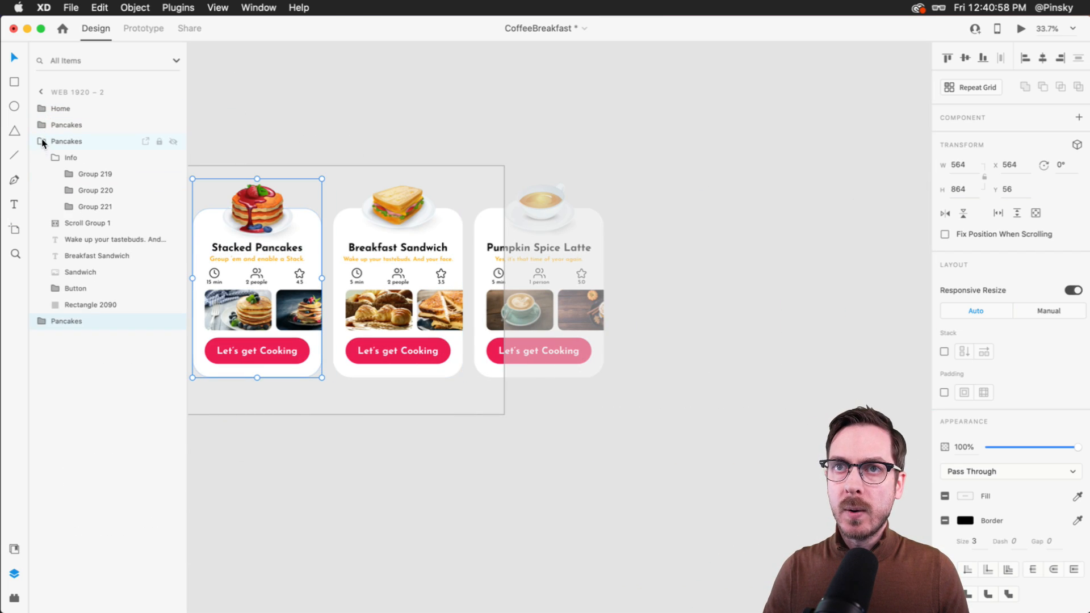
pyautogui.click(42, 141)
pyautogui.click(359, 224)
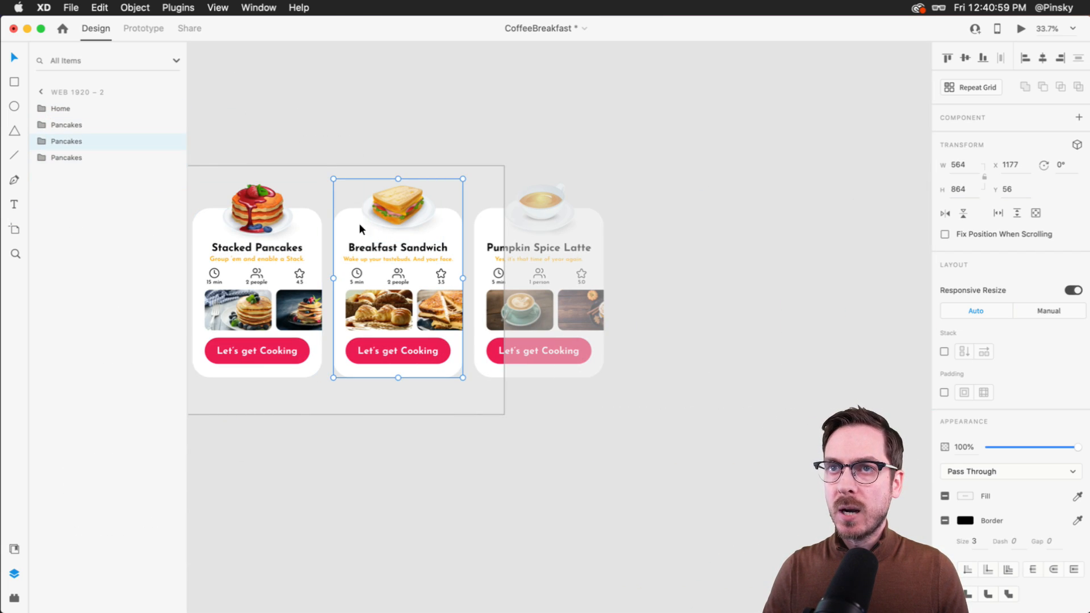
pyautogui.doubleClick(67, 140)
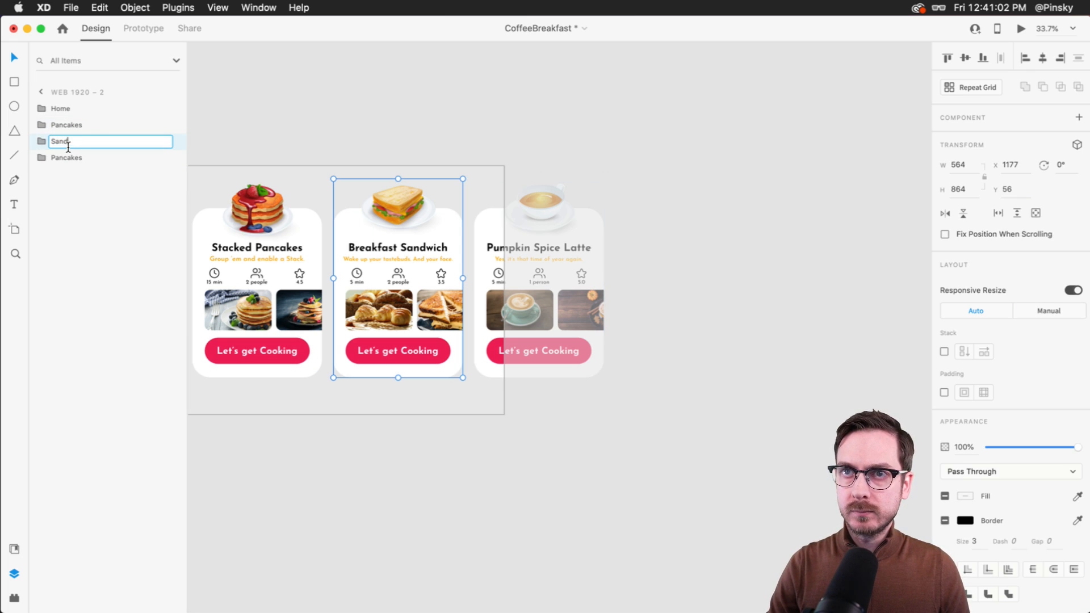
pyautogui.press('Return')
# Rename the Pumpkin Spice Latte card's group "Pumkpin" and clear the selection.
pyautogui.click(490, 266)
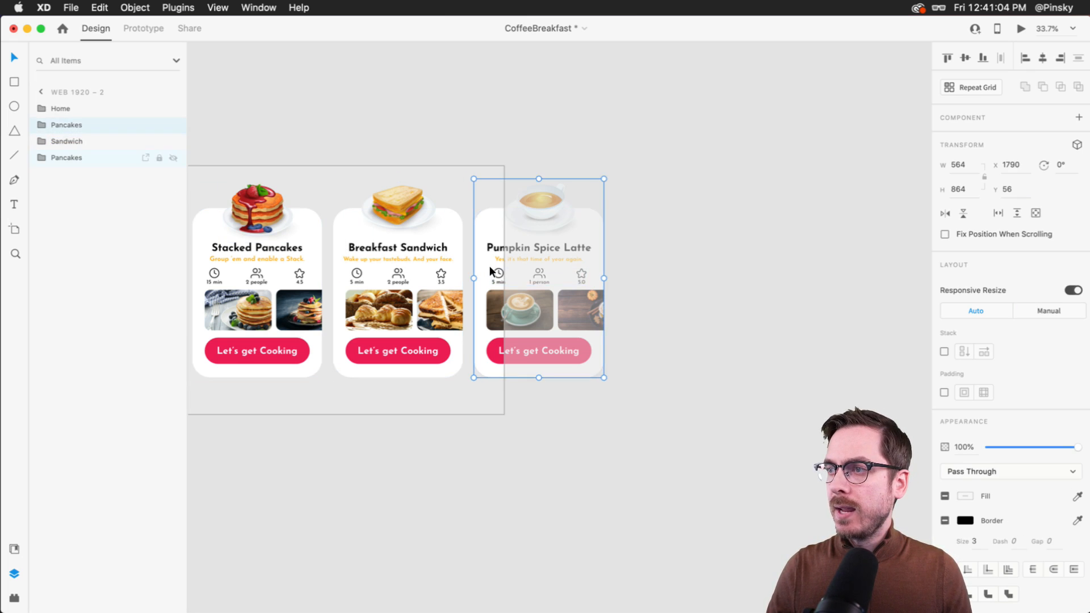
pyautogui.doubleClick(67, 125)
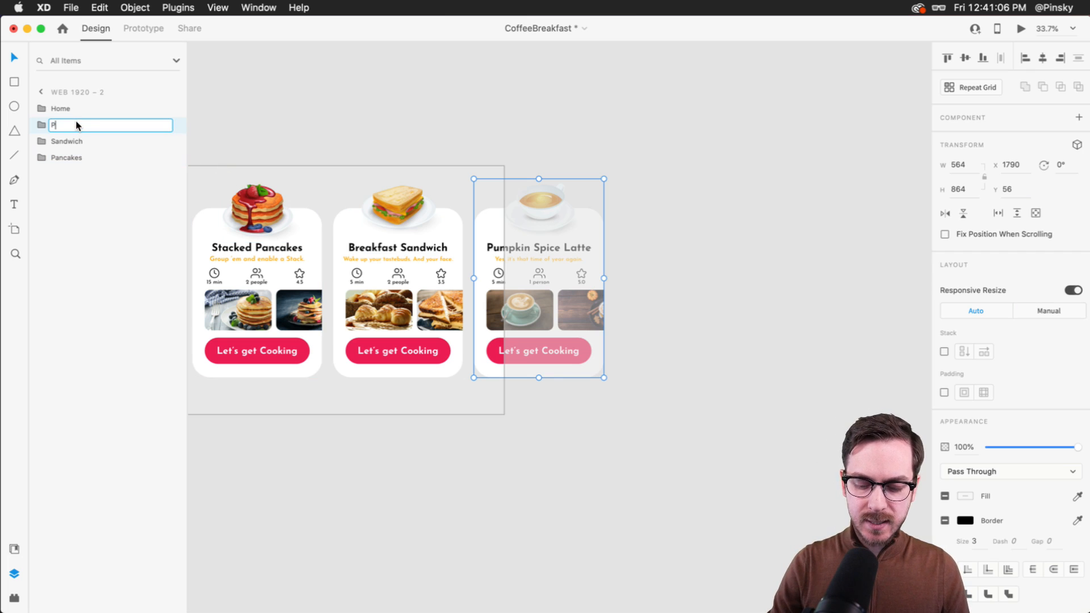
pyautogui.write('Pumpkin')
pyautogui.press('Return')
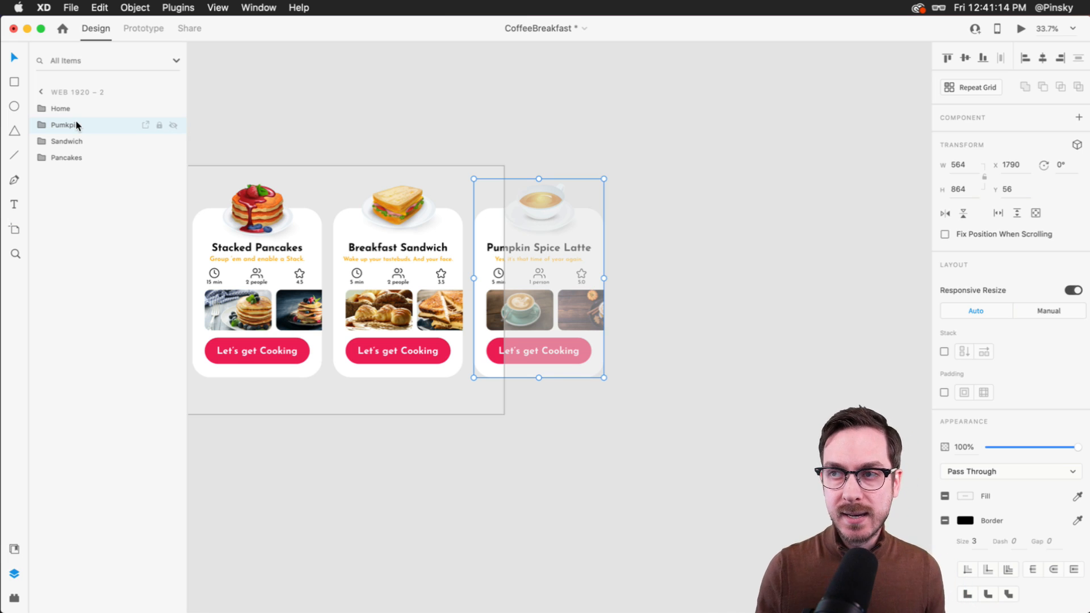
pyautogui.hscroll(-5, 413, 120)
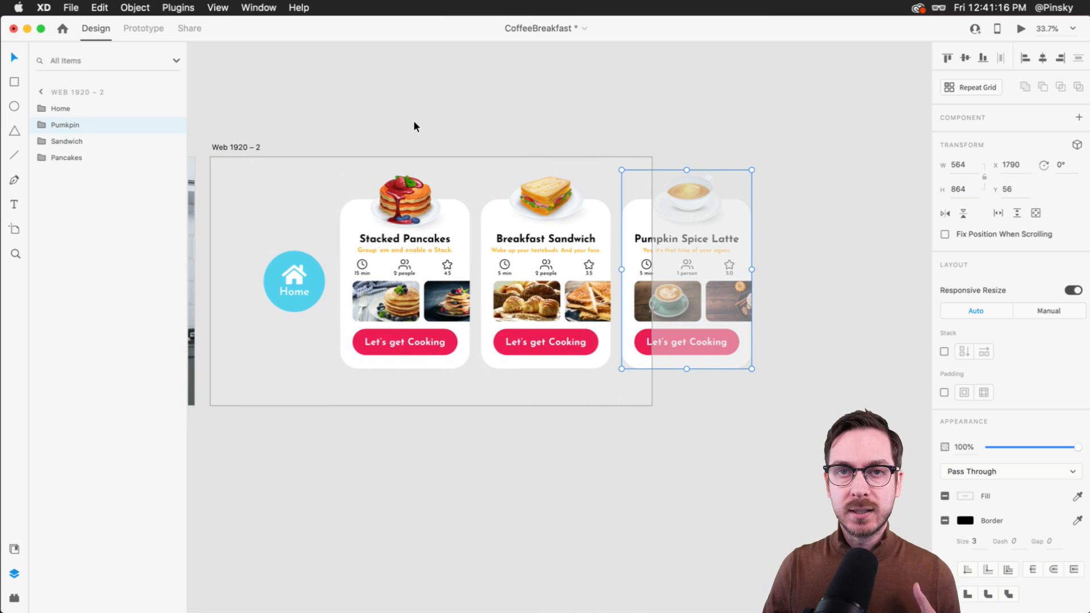
pyautogui.click(436, 120)
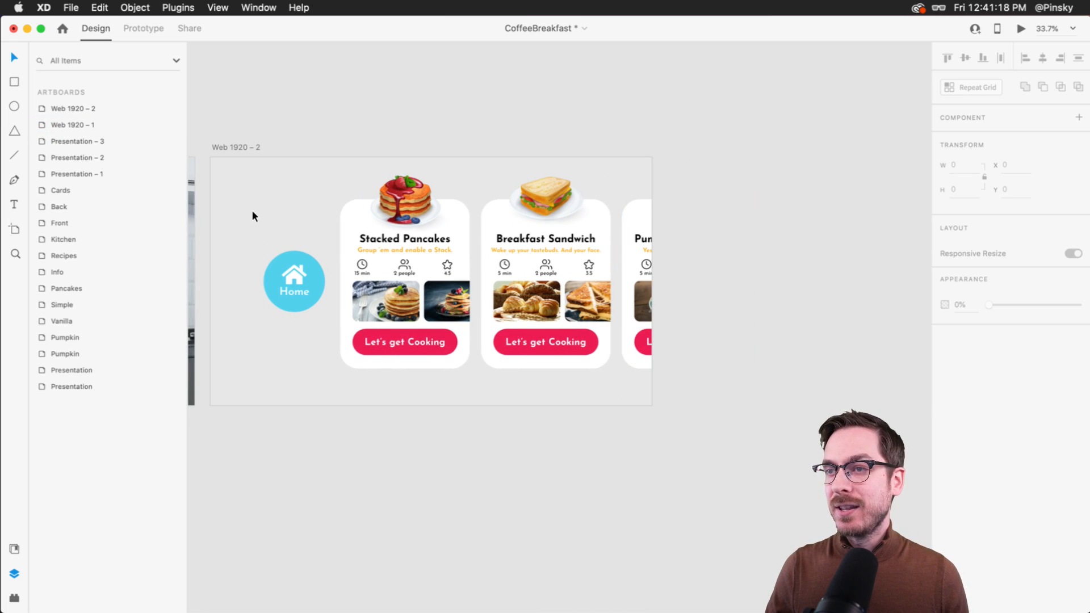
# Select the house icon and Home label inside the blue circle and move them together up by 1 px.
pyautogui.click(305, 276)
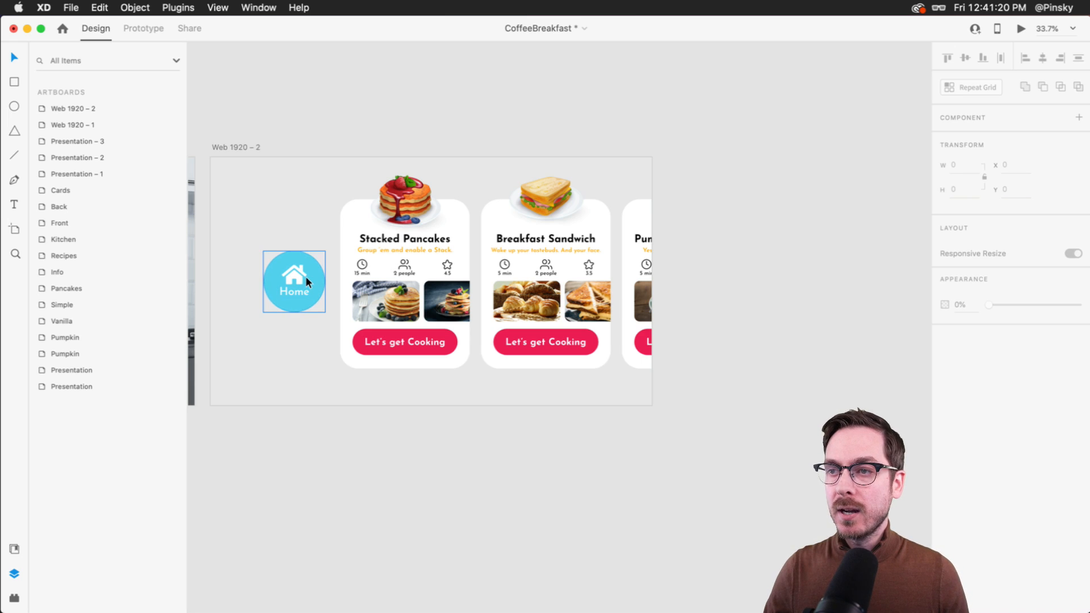
pyautogui.scroll(5, 306, 275)
pyautogui.doubleClick(321, 268)
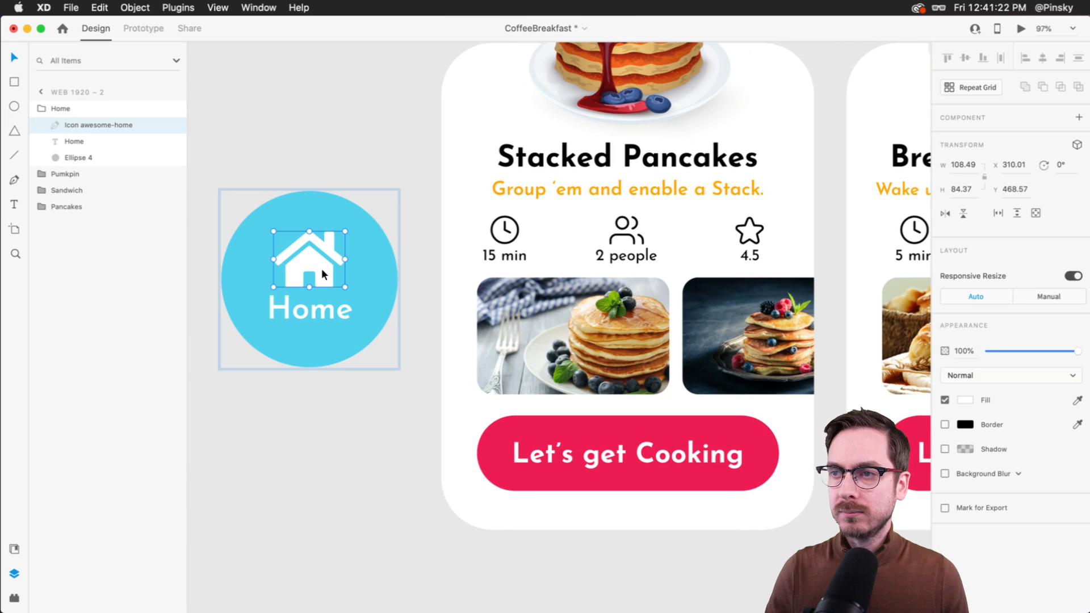
pyautogui.click(315, 312)
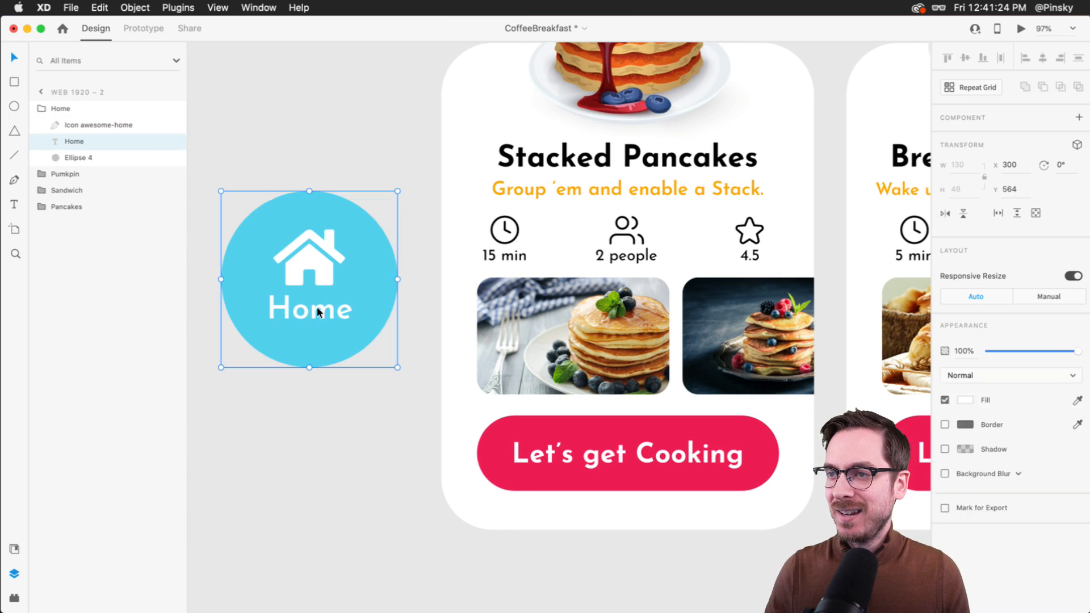
pyautogui.press('Escape')
pyautogui.doubleClick(326, 265)
pyautogui.keyDown('shift'); pyautogui.click(320, 303); pyautogui.keyUp('shift')
pyautogui.moveTo(321, 277); pyautogui.dragTo(323, 275)
pyautogui.scroll(-5, 322, 269)
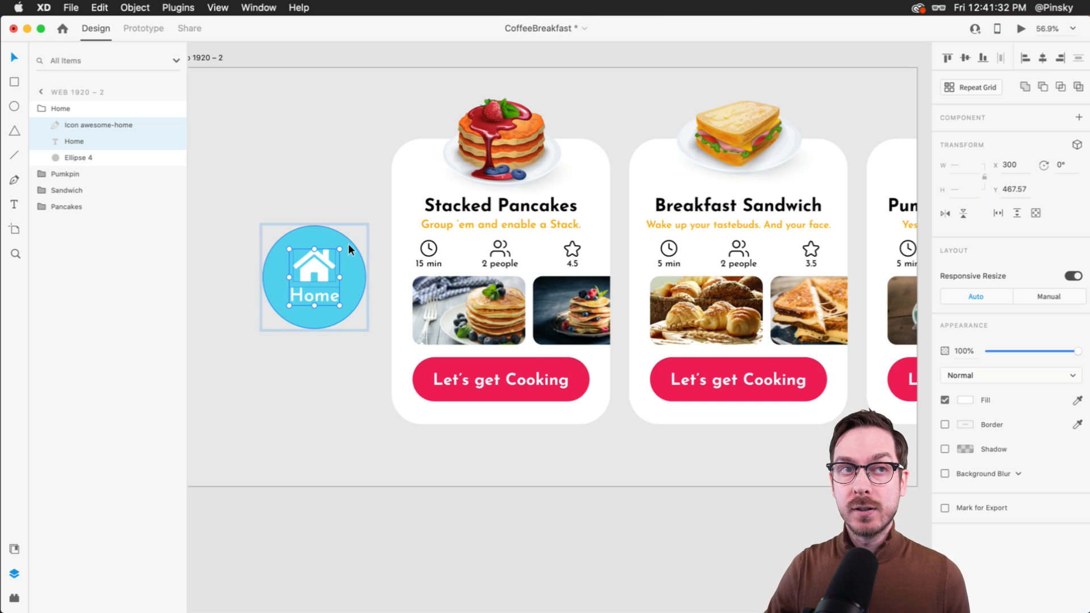
pyautogui.click(428, 476)
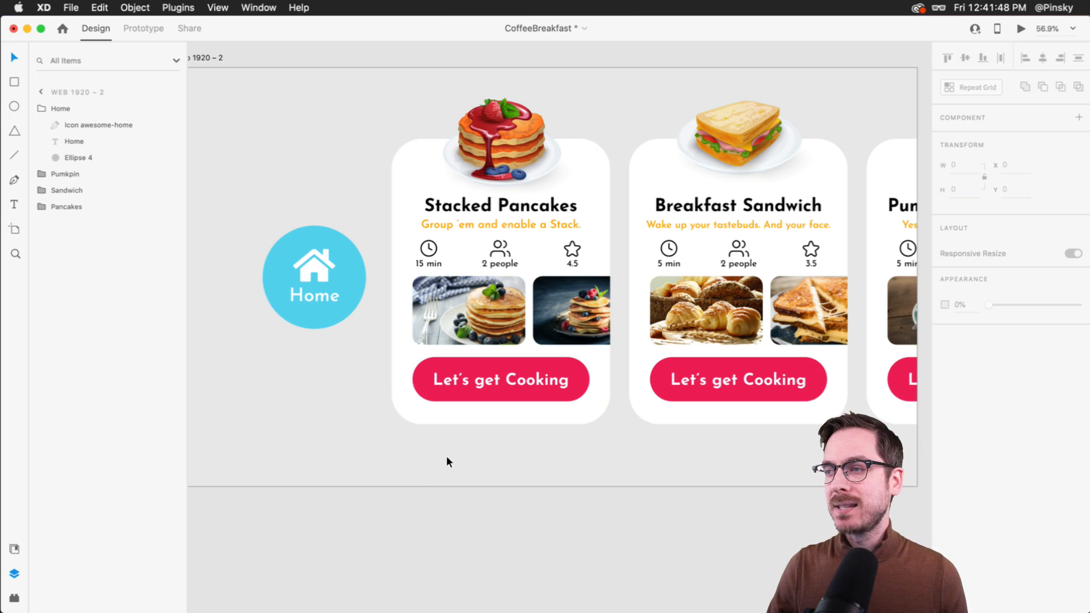
# Group the Home button with the three recipe cards and rename the group "Recipies".
pyautogui.scroll(-5, 448, 457)
pyautogui.moveTo(366, 343); pyautogui.dragTo(370, 343)
pyautogui.click(340, 275)
pyautogui.moveTo(359, 295); pyautogui.dragTo(725, 390)
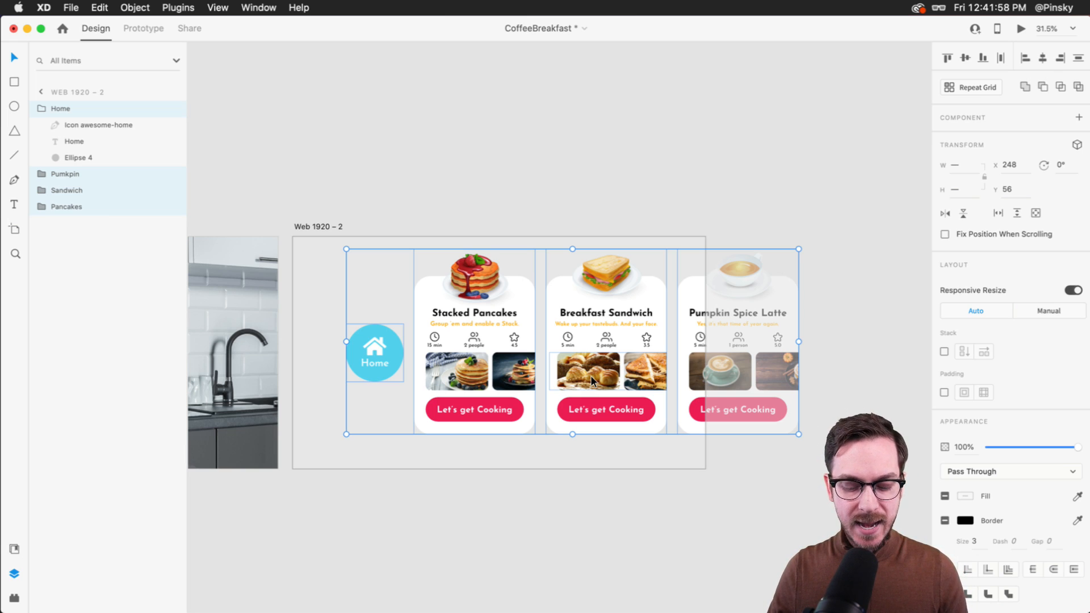
pyautogui.press('super+g')
pyautogui.doubleClick(55, 109)
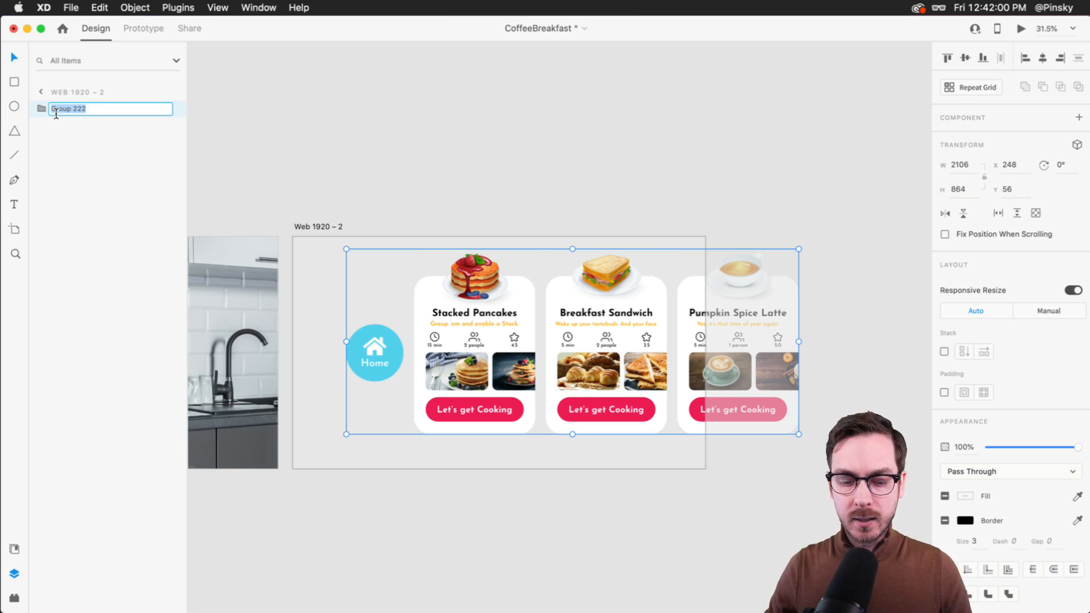
pyautogui.press('Return')
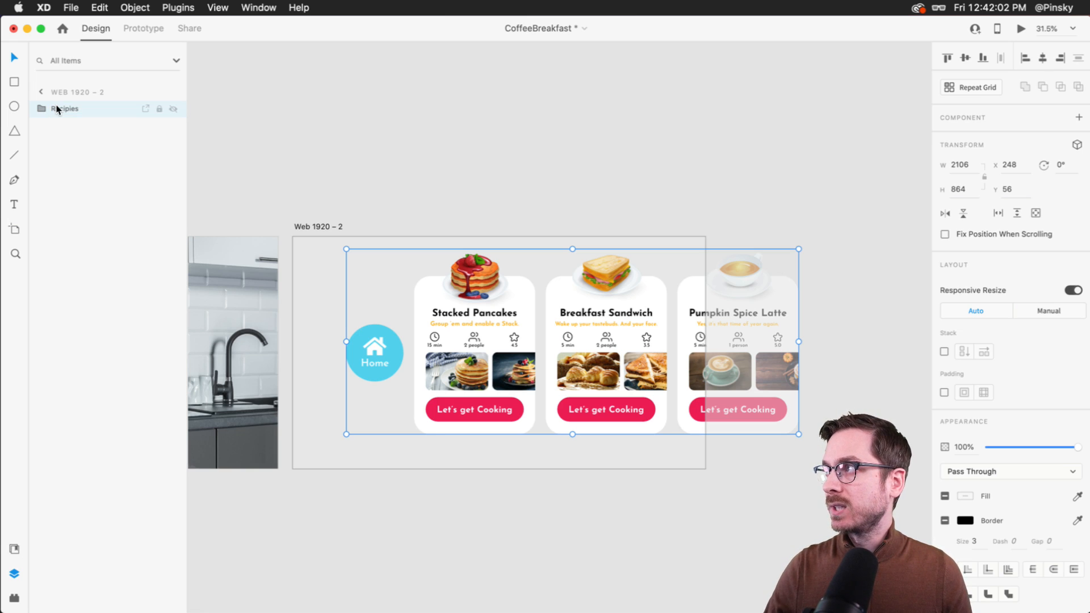
# Turn on a horizontal stack for the Recipies group and set its spacing to 48.
pyautogui.moveTo(549, 370); pyautogui.dragTo(504, 363)
pyautogui.click(944, 350)
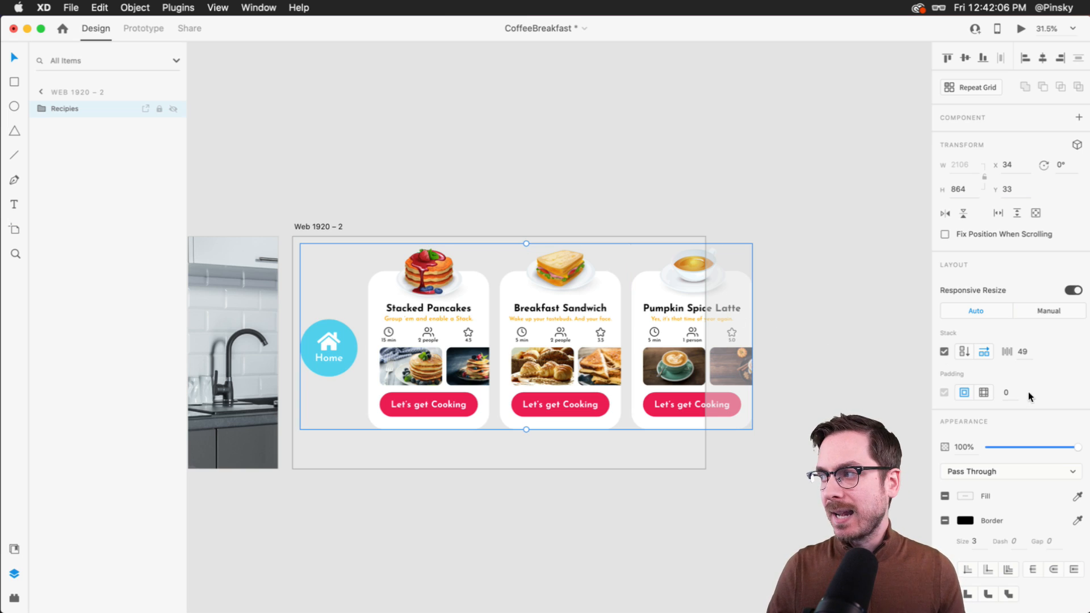
pyautogui.click(1021, 352)
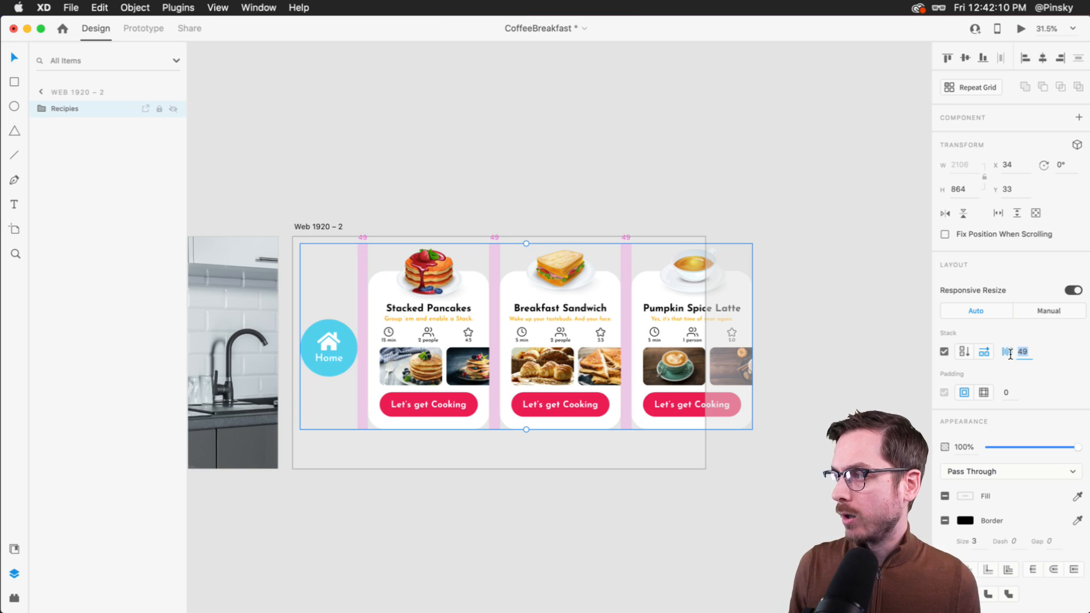
pyautogui.press('Down')
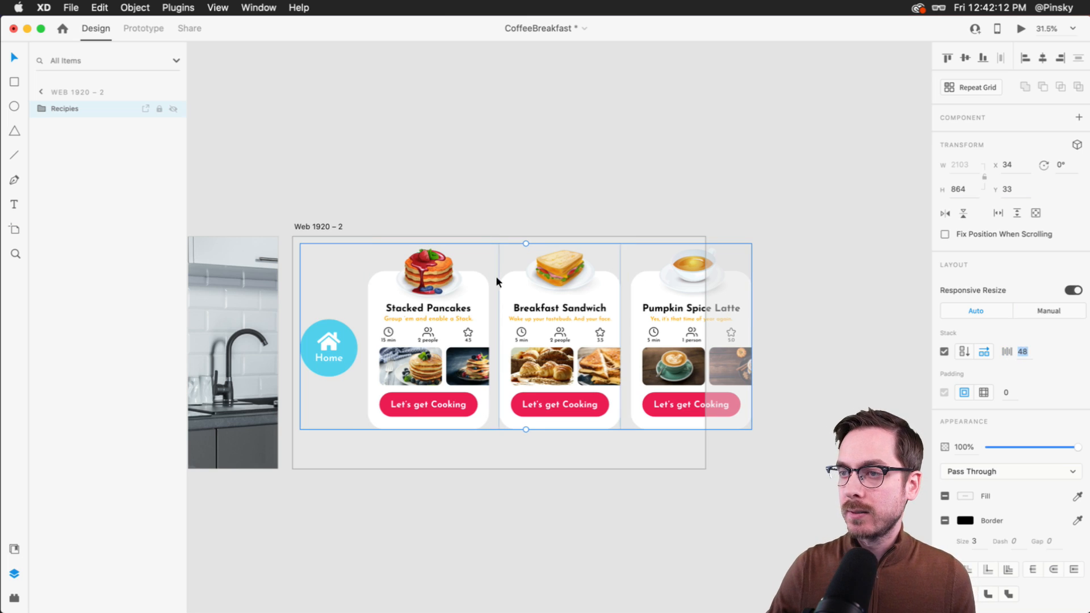
# Place the Recipies group at X 82, Y 75 and widen the Web 1920 – 2 artboard to about 2289 so it holds all the cards.
pyautogui.moveTo(565, 340); pyautogui.dragTo(575, 349)
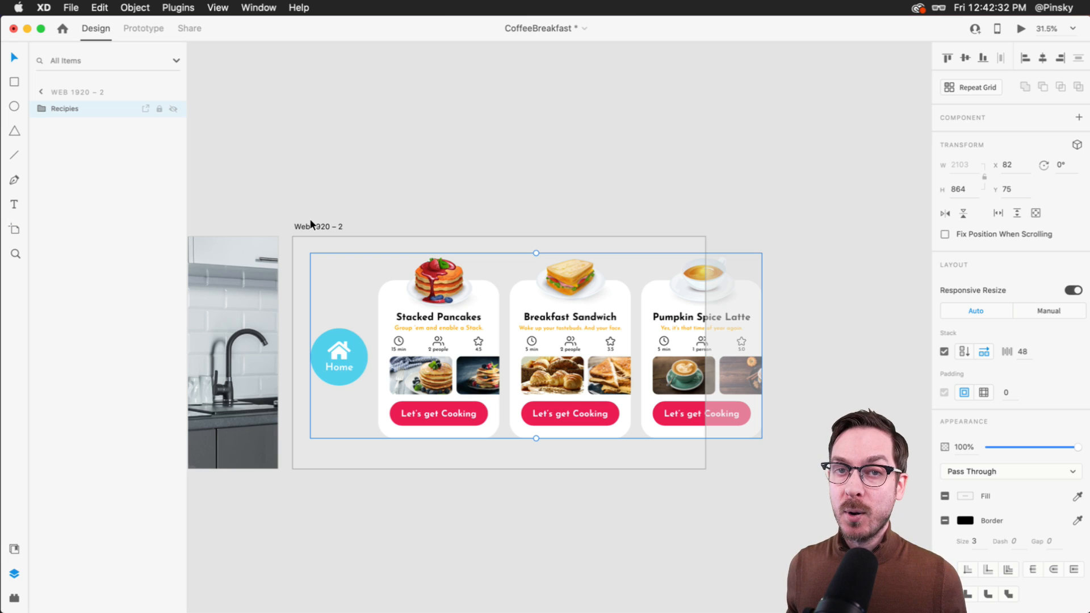
pyautogui.hscroll(-2, 466, 301)
pyautogui.click(514, 127)
pyautogui.click(492, 298)
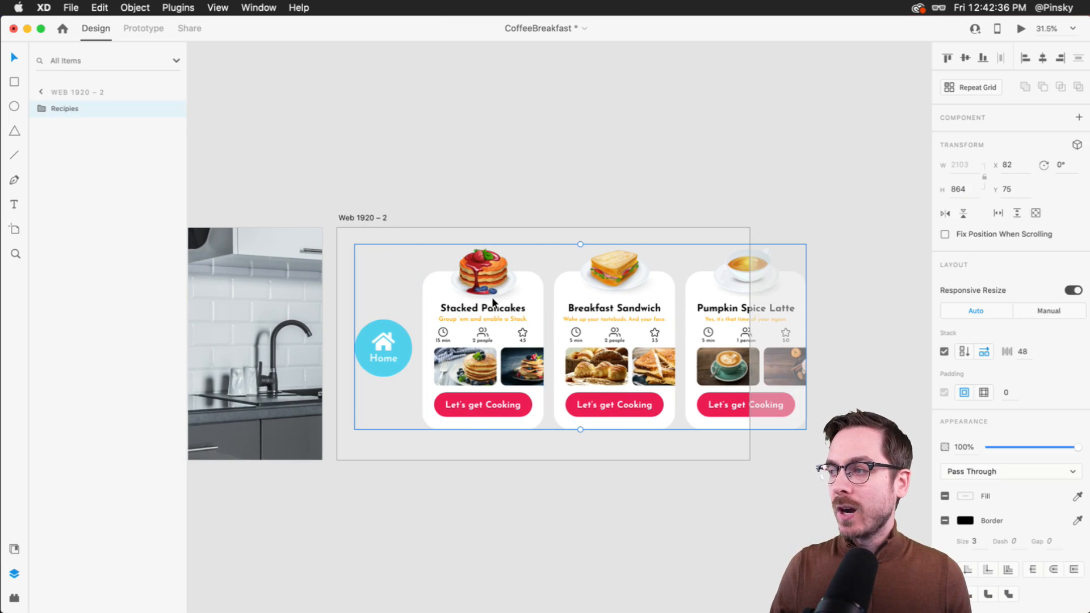
pyautogui.click(329, 216)
pyautogui.moveTo(749, 344); pyautogui.dragTo(829, 345)
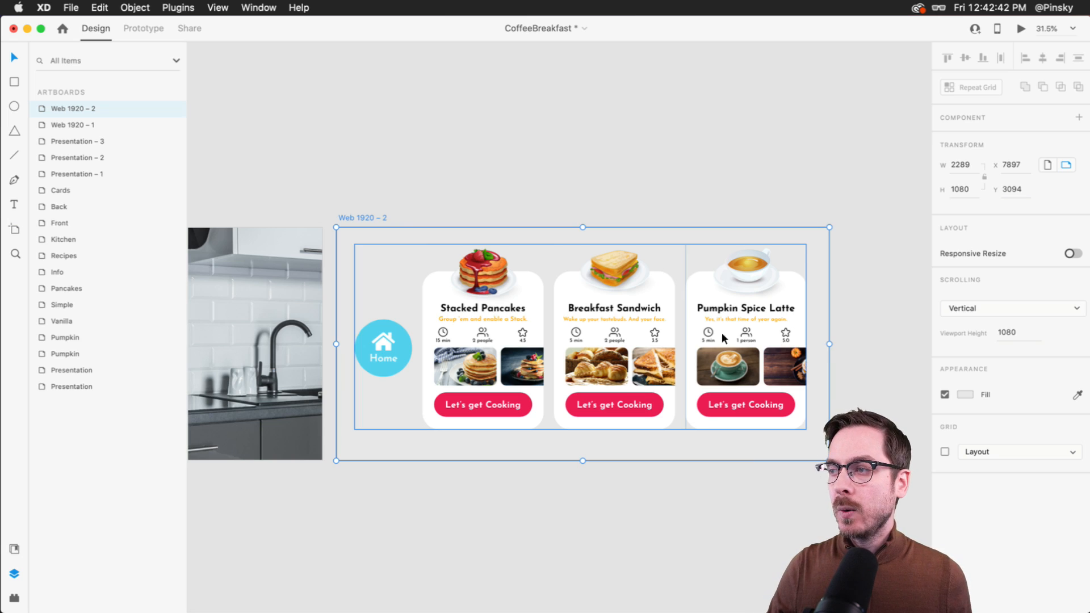
# Turn the Recipies group into a component.
pyautogui.click(599, 321)
pyautogui.rightClick(600, 324)
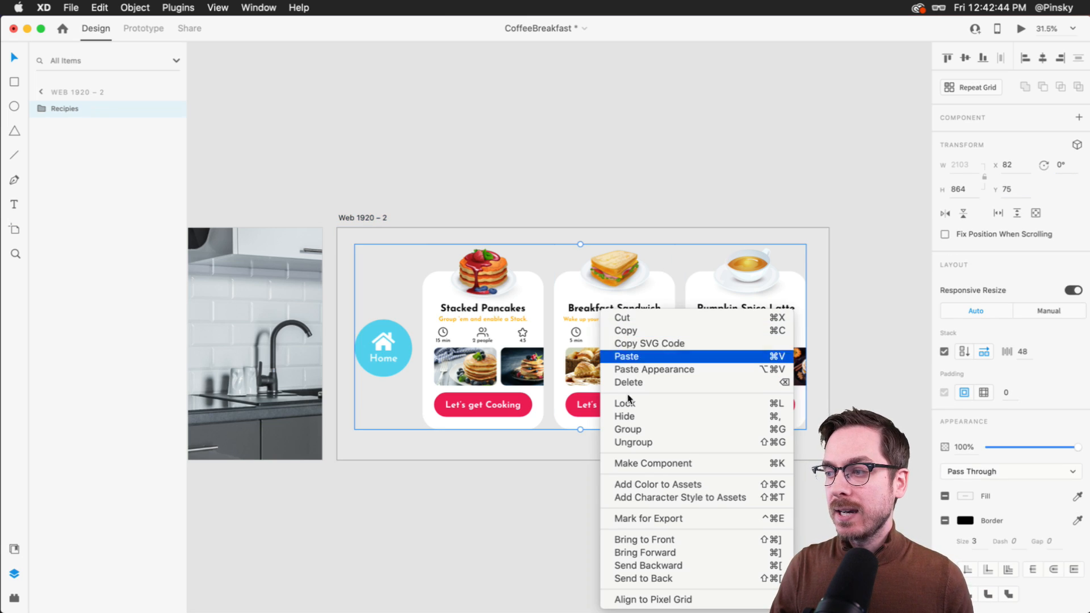
pyautogui.click(645, 464)
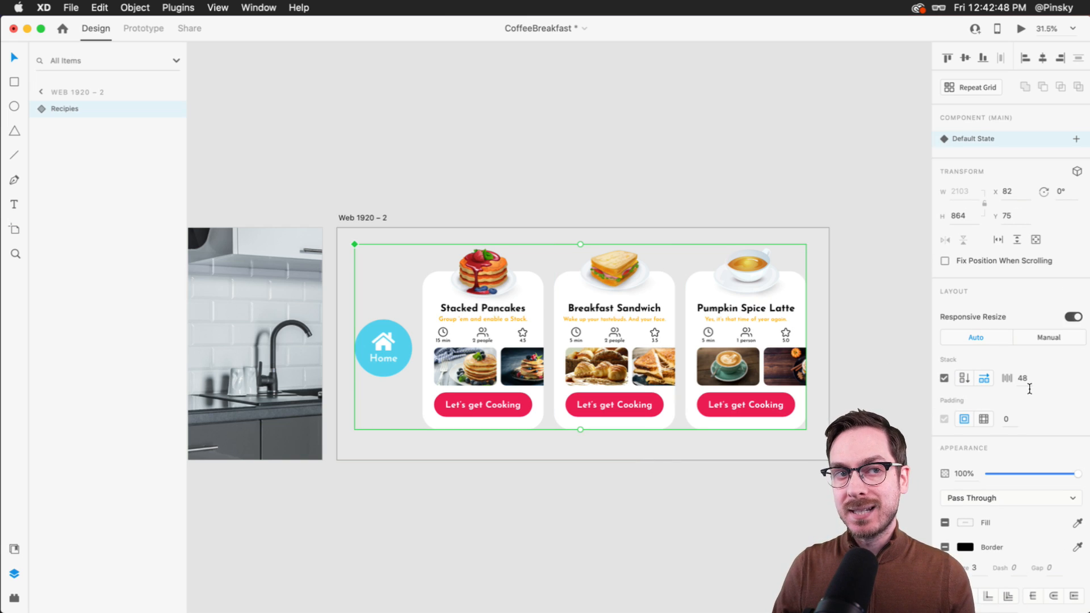
# Place a copy of the Recipies component on the Web 1920 – 1 kitchen artboard, at about X -376, Y 42.
pyautogui.hscroll(-5, 822, 327)
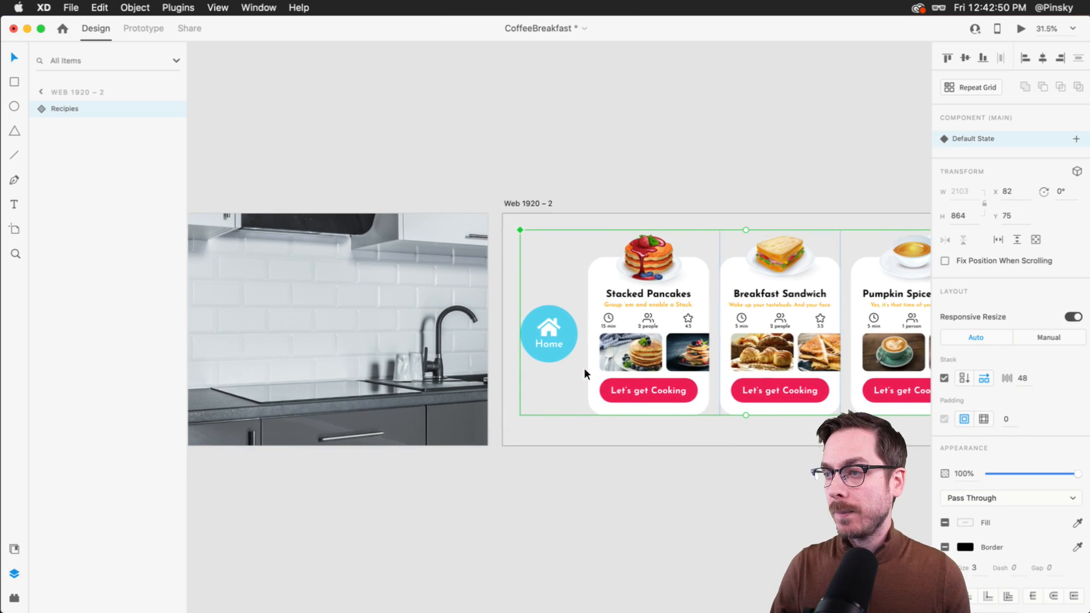
pyautogui.moveTo(846, 334); pyautogui.dragTo(323, 322)
pyautogui.hscroll(-4, 369, 321)
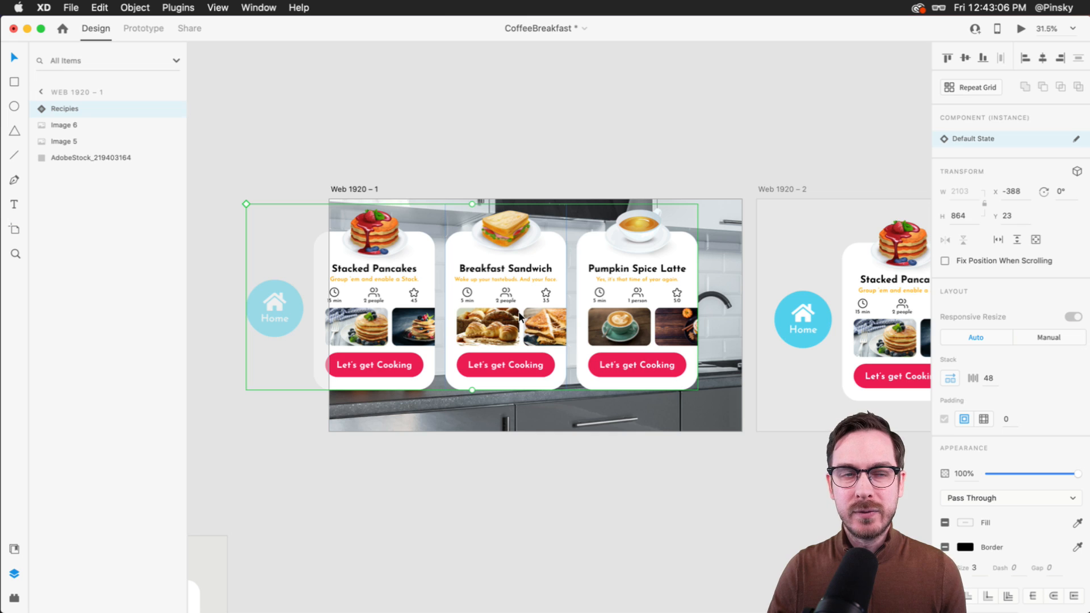
pyautogui.moveTo(509, 291)
pyautogui.mouseDown()
pyautogui.moveTo(472, 312)
pyautogui.moveTo(527, 335)
pyautogui.moveTo(500, 329)
pyautogui.moveTo(511, 261)
pyautogui.moveTo(512, 308)
pyautogui.mouseUp()
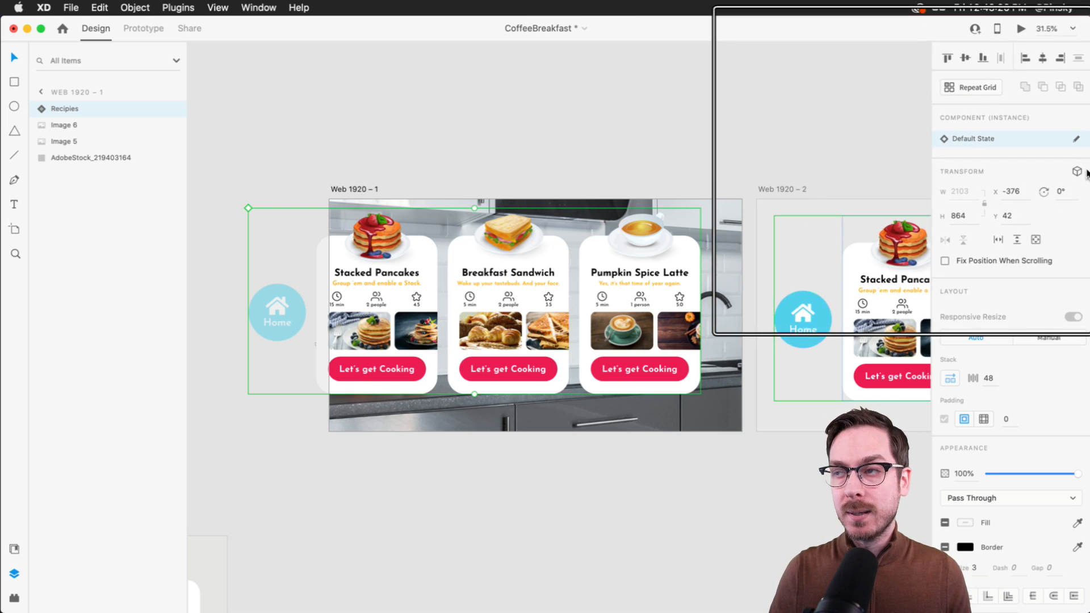
# Apply 3D transforms to the Recipies instance: rotate it 8° around the vertical axis, push it back to Z about -220 and position it at X about -45.
pyautogui.moveTo(480, 306); pyautogui.dragTo(512, 254)
pyautogui.moveTo(542, 341)
pyautogui.mouseDown()
pyautogui.moveTo(510, 340)
pyautogui.moveTo(554, 337)
pyautogui.mouseUp()
pyautogui.scroll(2, 690, 344)
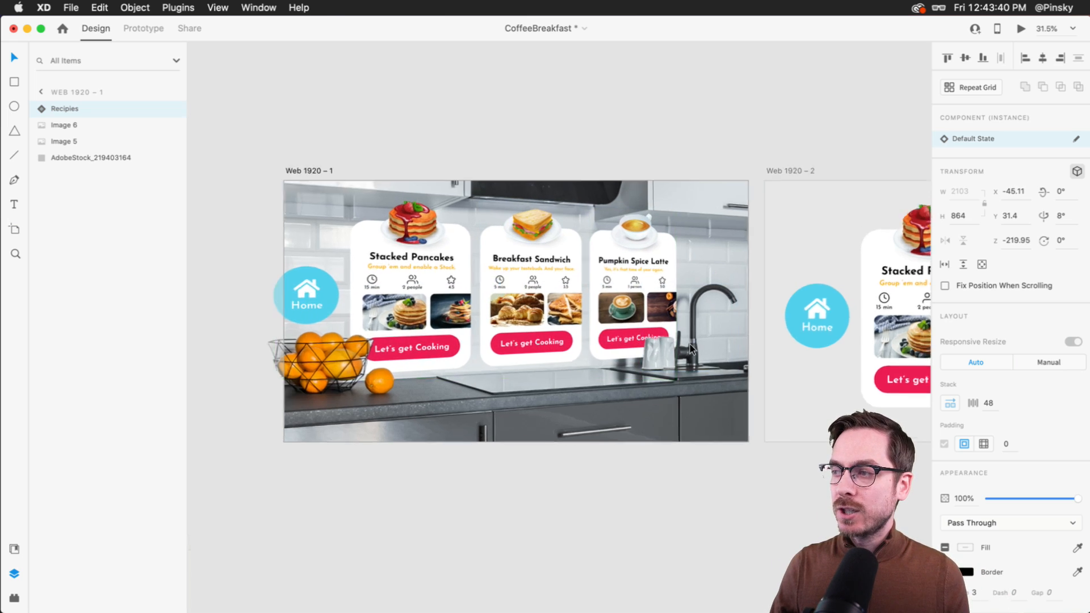
pyautogui.scroll(5, 689, 344)
# Slide the Recipies instance left across the kitchen scene to X about -280, leaving the whole instance selected.
pyautogui.moveTo(662, 349)
pyautogui.mouseDown()
pyautogui.moveTo(656, 359)
pyautogui.moveTo(669, 363)
pyautogui.moveTo(664, 339)
pyautogui.mouseUp()
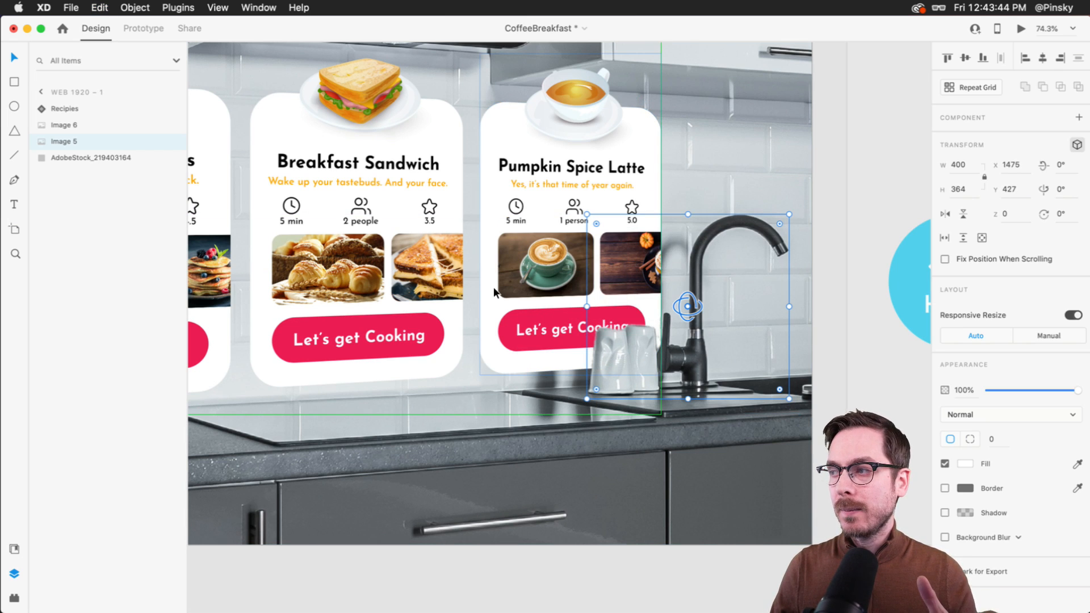
pyautogui.hscroll(-10, 493, 287)
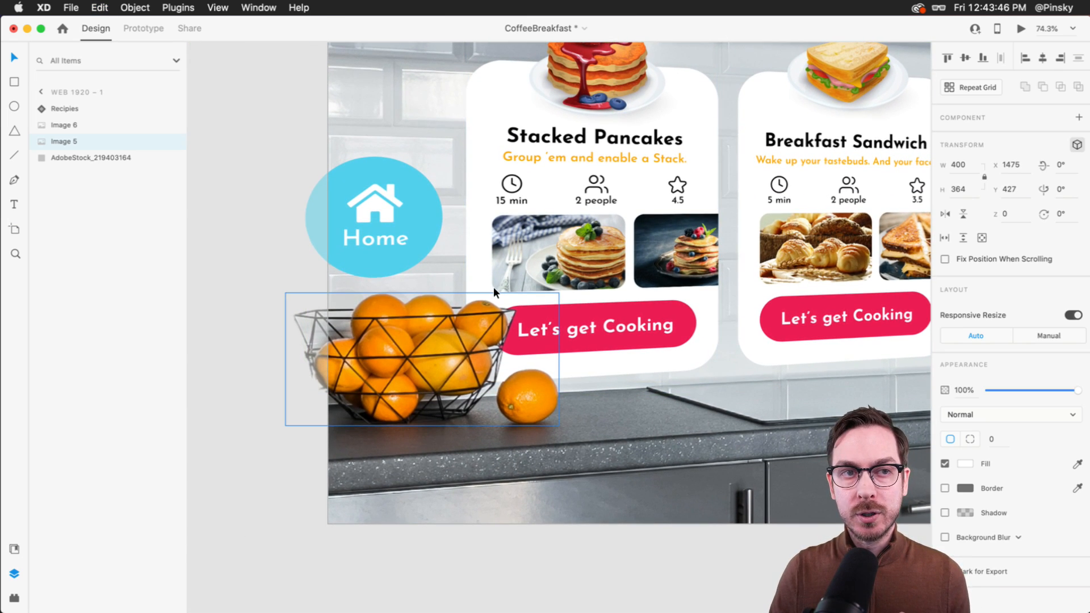
pyautogui.press('super+minus')
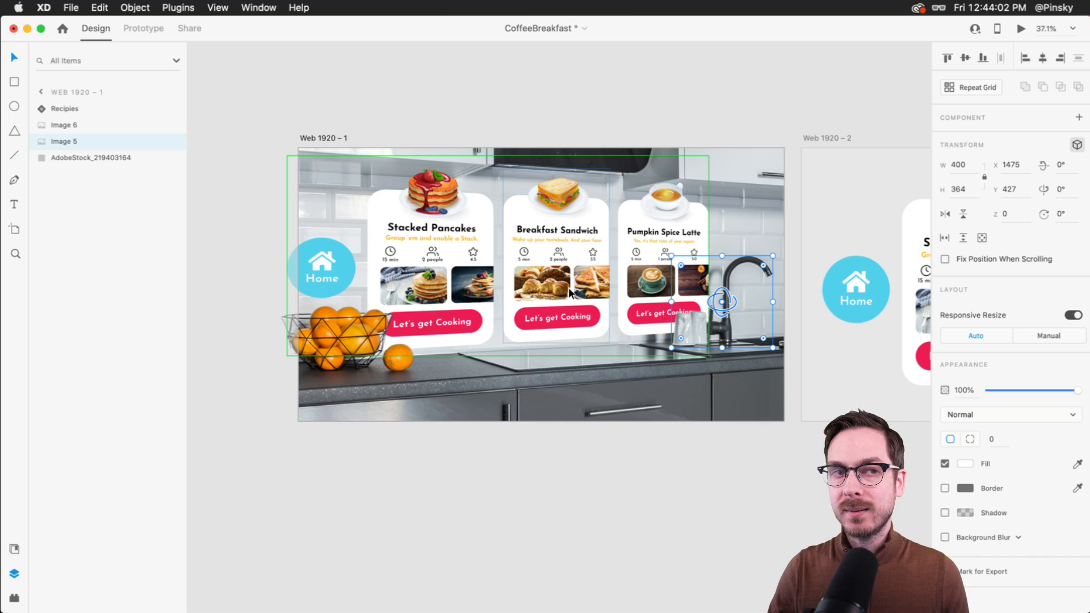
pyautogui.scroll(5, 565, 286)
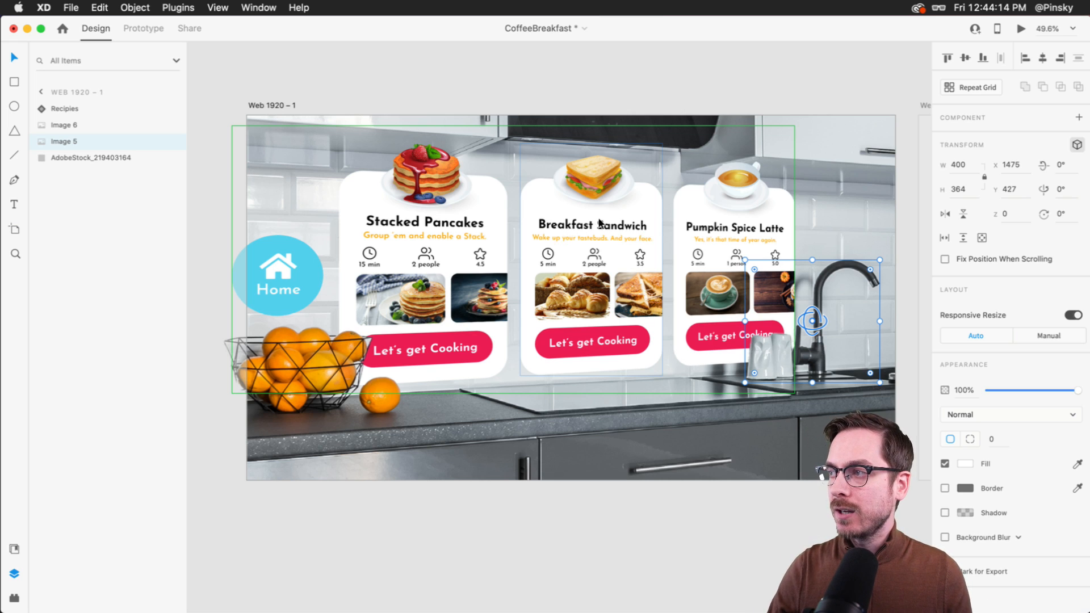
pyautogui.click(605, 257)
pyautogui.moveTo(655, 277); pyautogui.dragTo(576, 276)
pyautogui.doubleClick(641, 270)
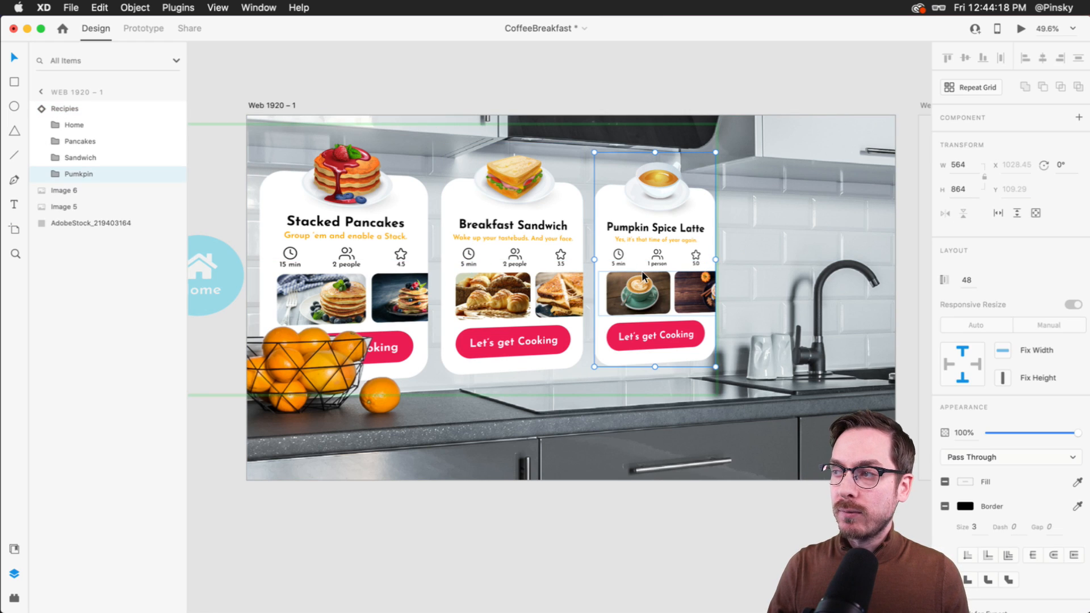
pyautogui.press('Escape')
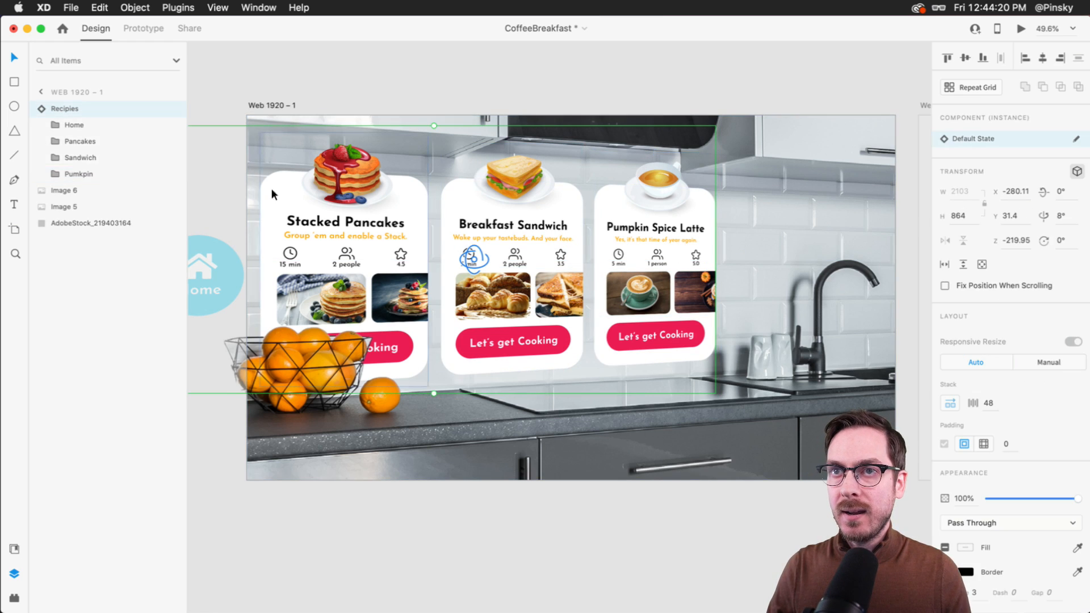
# Ungroup the Recipies component instance on the Web 1920 – 1 artboard.
pyautogui.rightClick(91, 109)
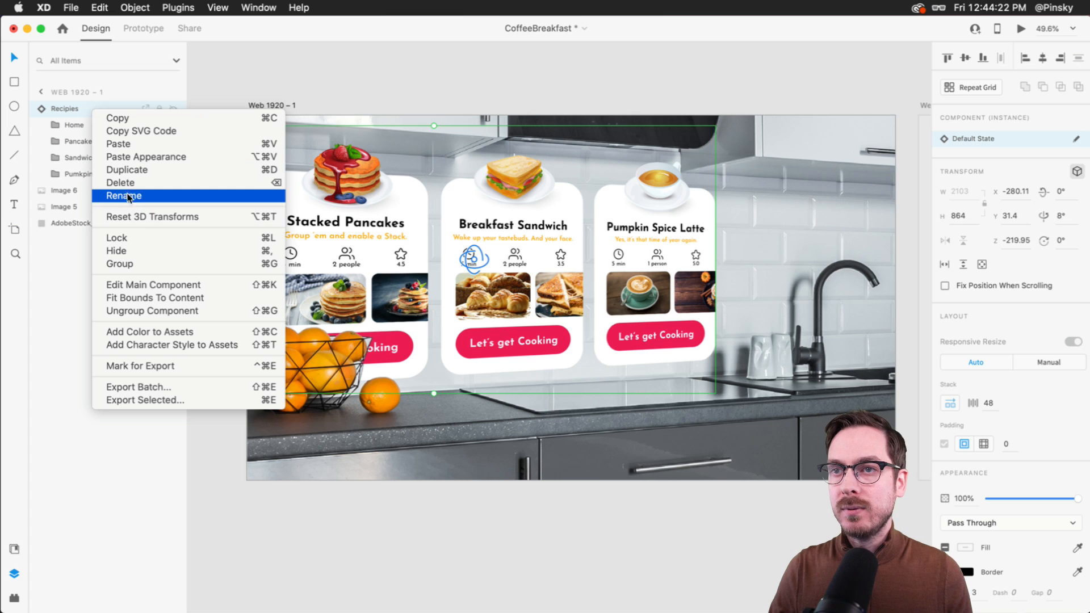
pyautogui.click(80, 104)
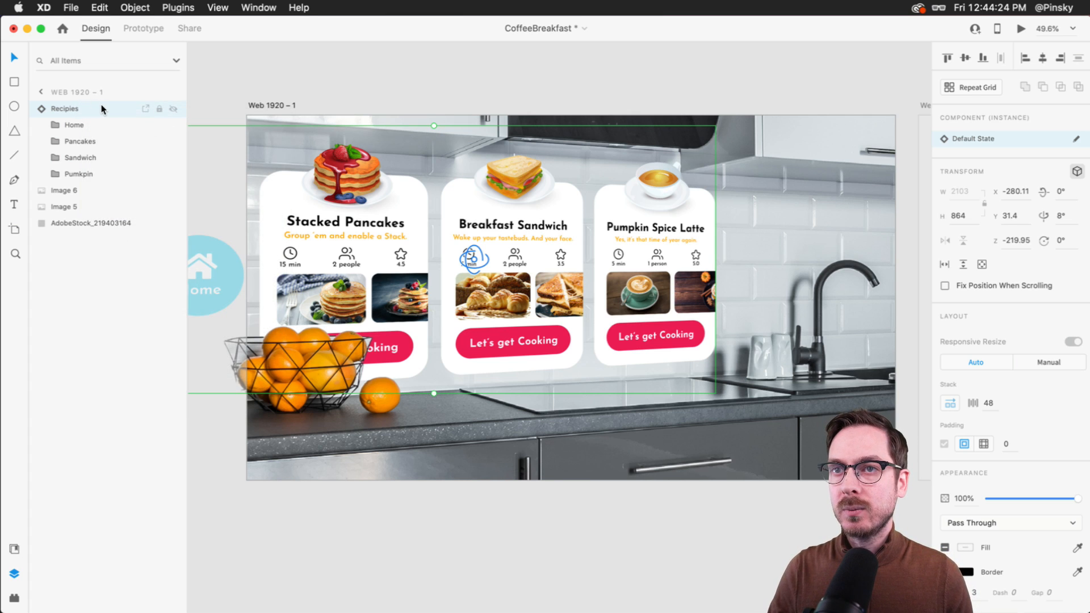
pyautogui.rightClick(103, 109)
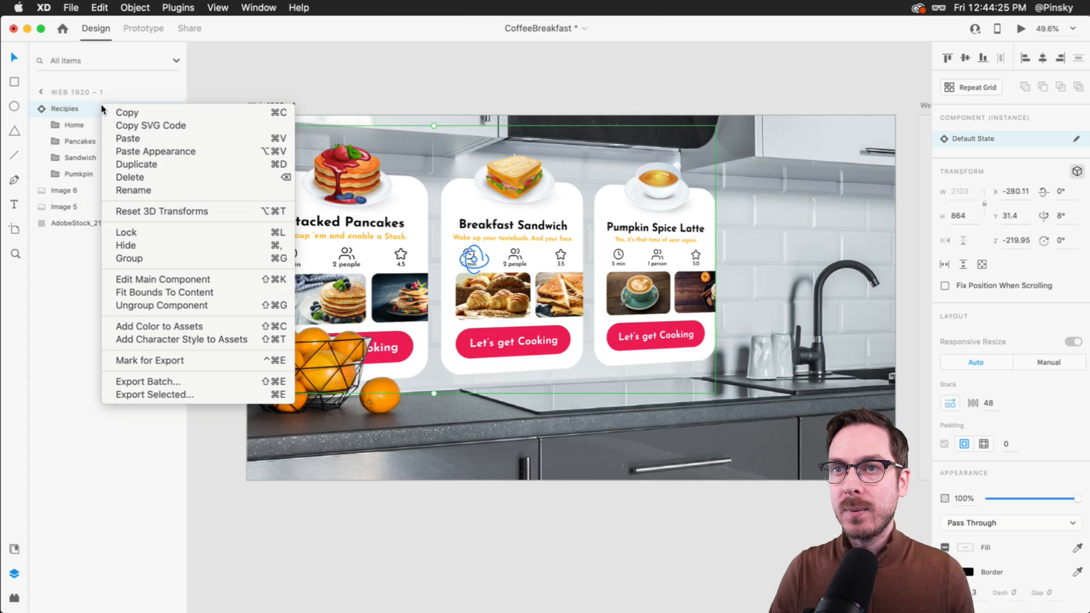
pyautogui.click(150, 307)
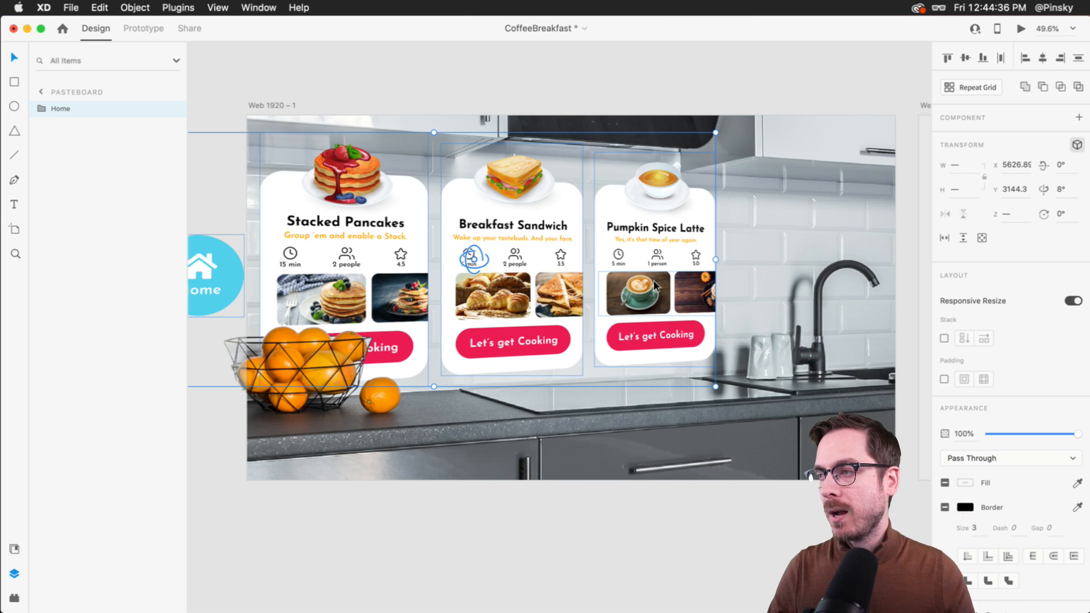
# Try to bring the Pumpkin Spice Latte card forward in depth to Z about -61.
pyautogui.doubleClick(657, 262)
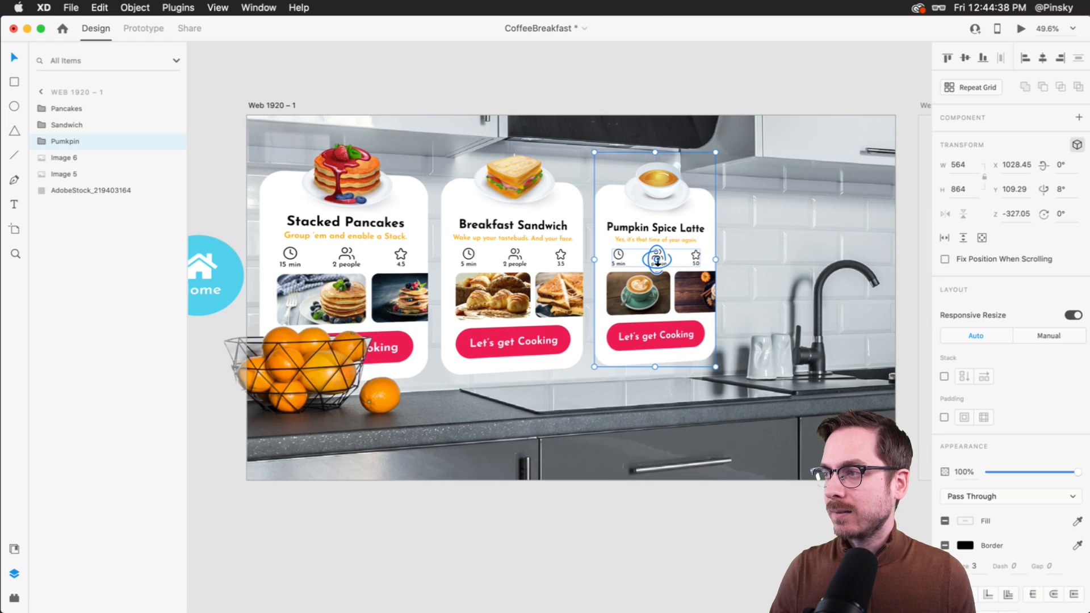
pyautogui.press('Escape')
pyautogui.click(682, 245)
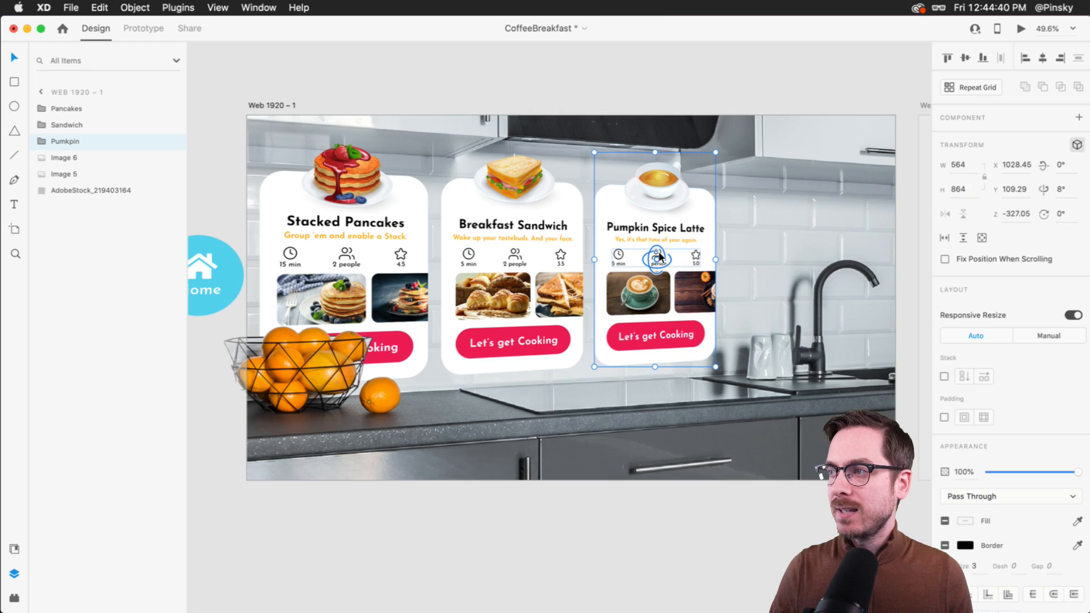
pyautogui.moveTo(659, 256); pyautogui.dragTo(613, 349)
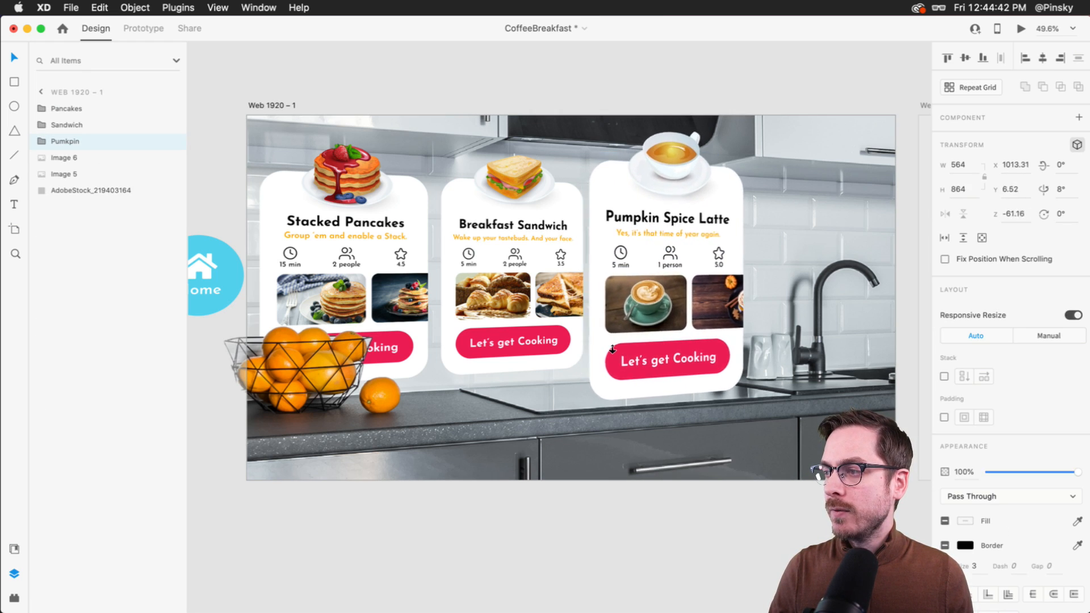
# Undo the card's depth change, the ungrouping and the last slide of the Recipies instance.
pyautogui.press('super+z')
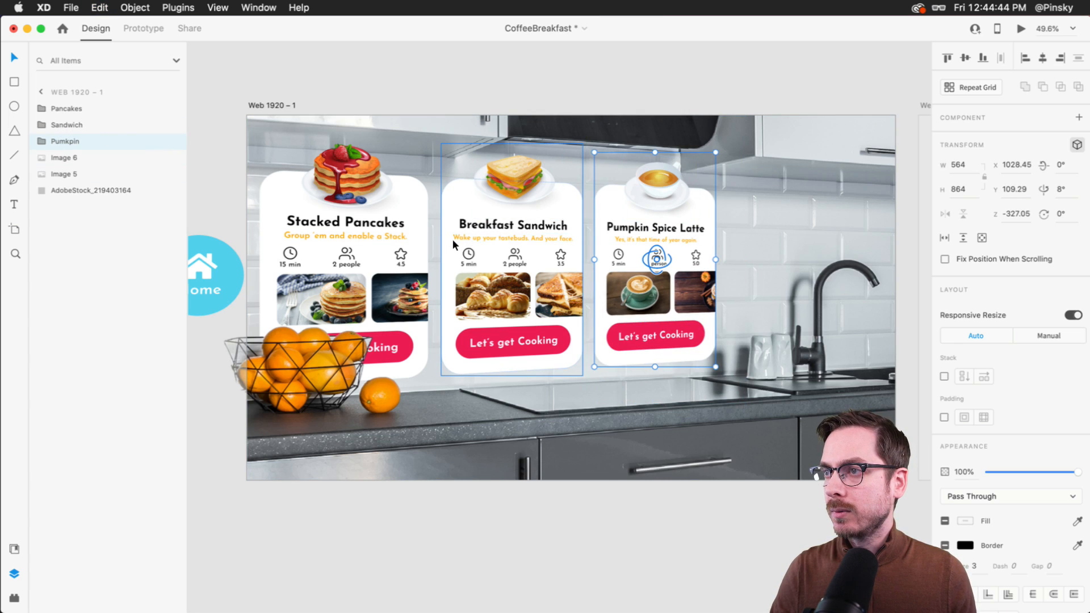
pyautogui.press('super+z')
pyautogui.press('super+z')
pyautogui.press('super+z')
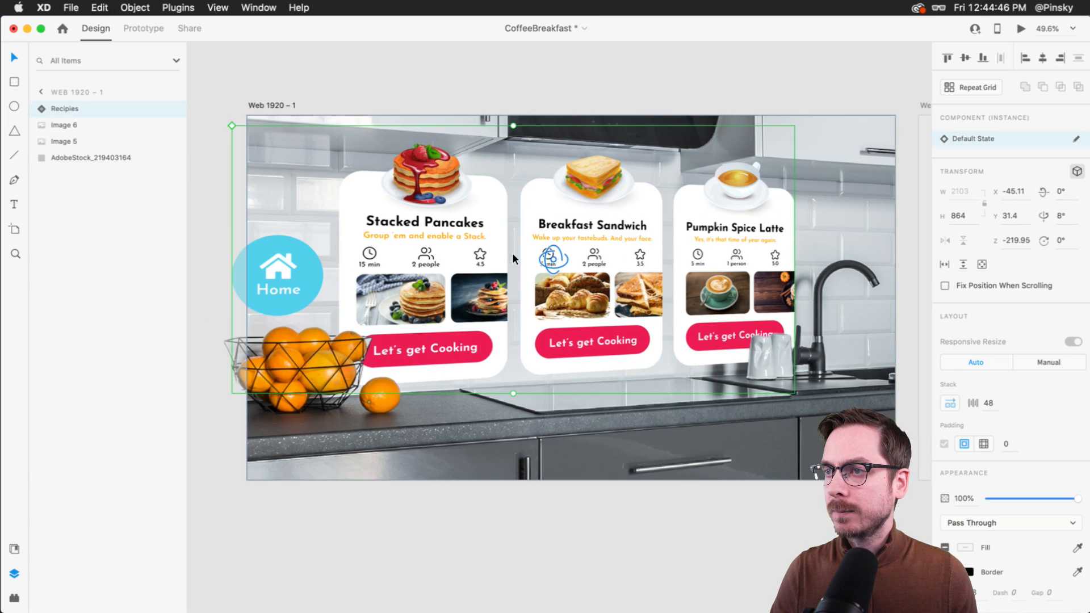
# Ungroup the Recipies instance, then regroup the Home button and three cards as a stacked group.
pyautogui.rightClick(361, 243)
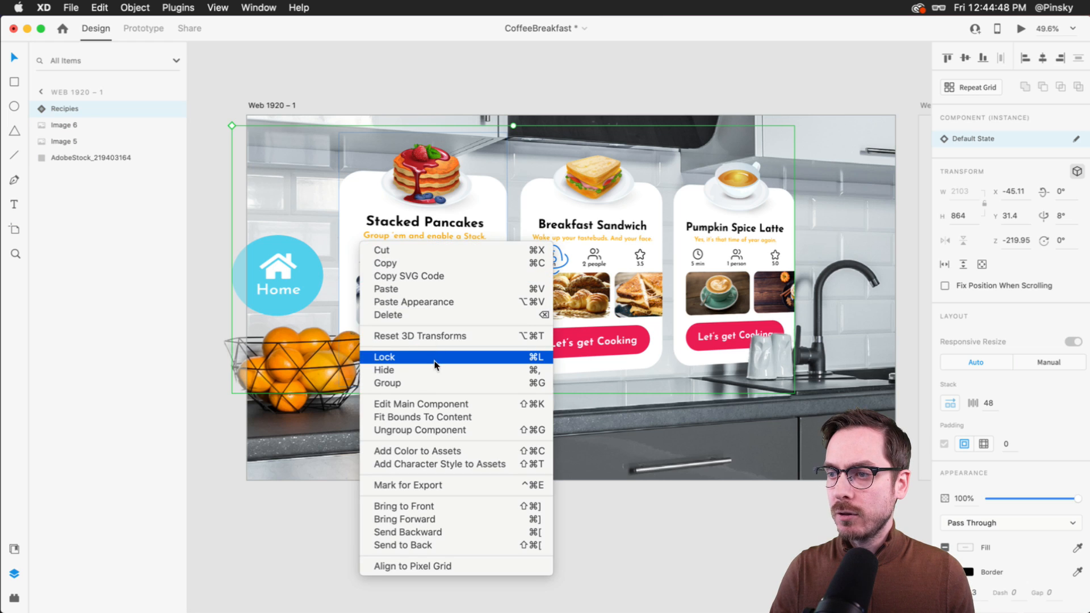
pyautogui.click(409, 425)
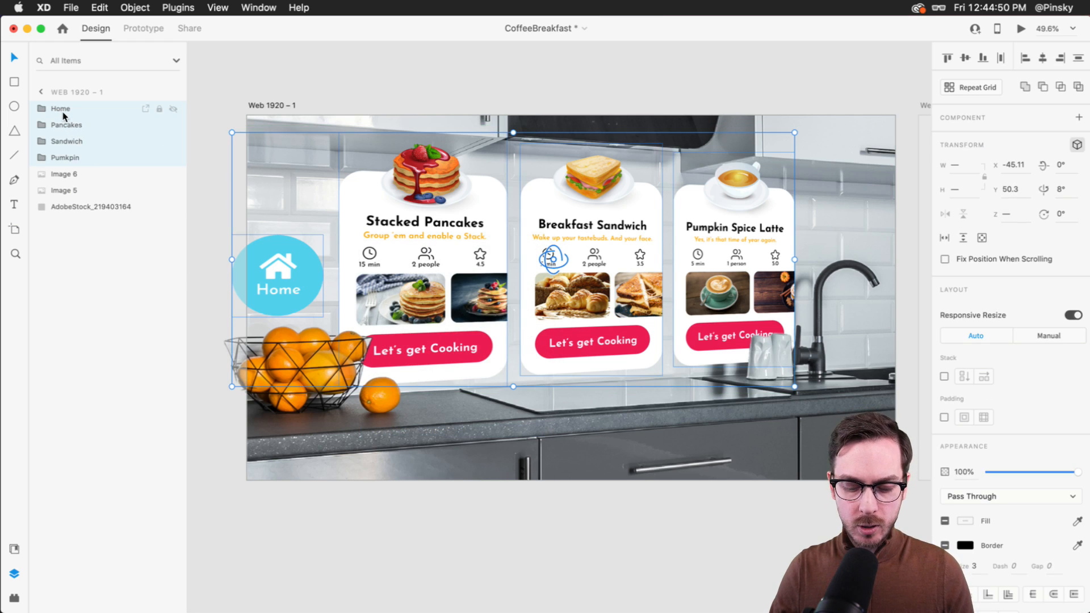
pyautogui.press('super+g')
pyautogui.click(943, 377)
# Try to bring the Pumpkin card forward within the stacked group and slide the group left to X about -646.
pyautogui.doubleClick(724, 283)
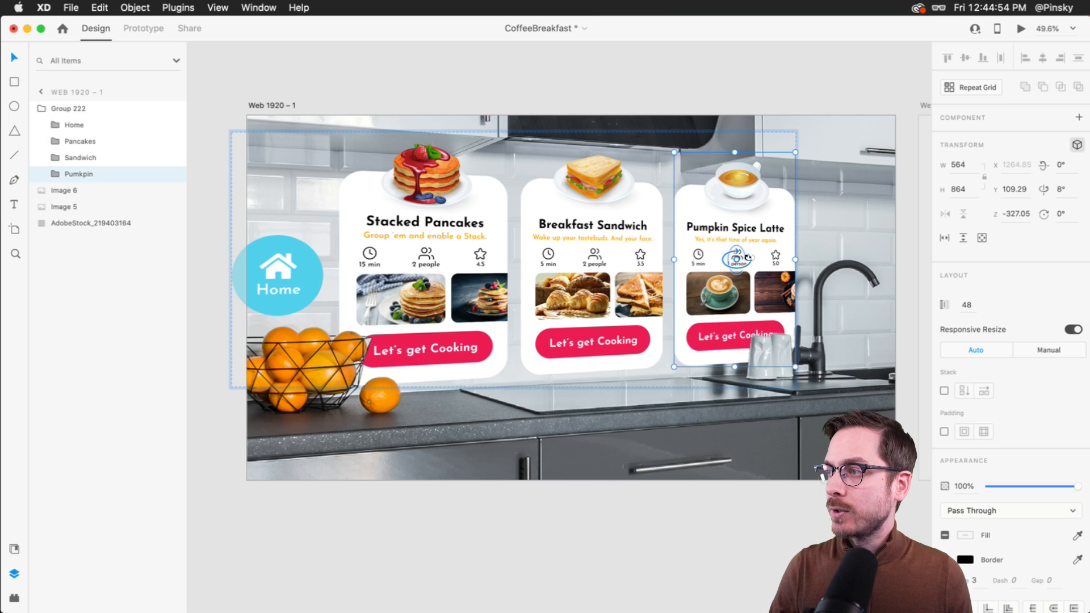
pyautogui.moveTo(748, 257); pyautogui.dragTo(532, 397)
pyautogui.press('super+z')
pyautogui.scroll(-5, 629, 343)
pyautogui.moveTo(622, 310); pyautogui.dragTo(520, 308)
pyautogui.press('Escape')
pyautogui.doubleClick(612, 300)
pyautogui.moveTo(612, 300); pyautogui.dragTo(575, 373)
pyautogui.press('Escape')
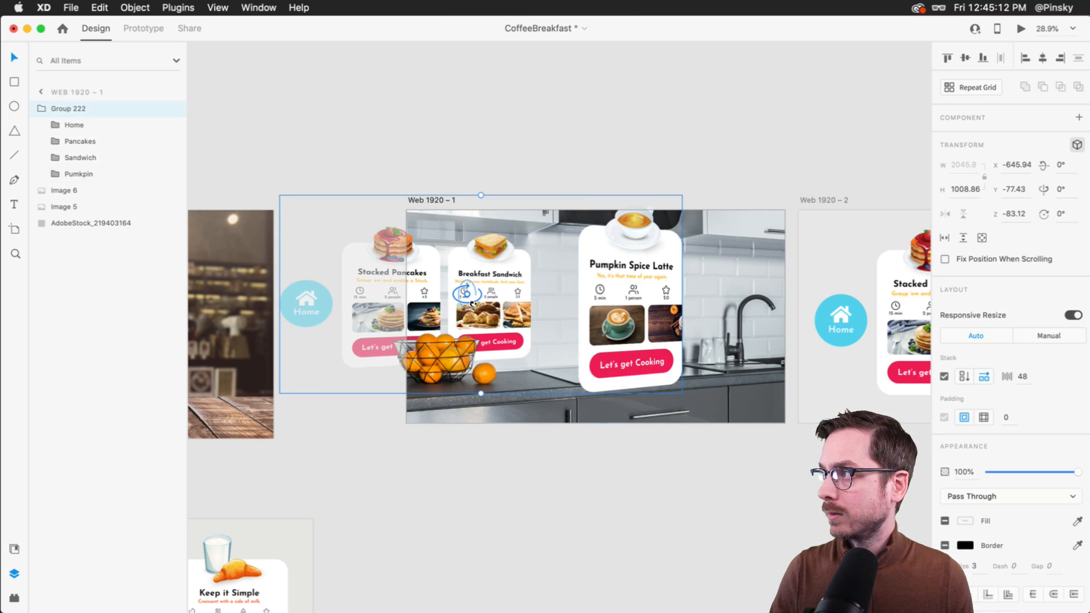
# Undo the depth, position and grouping changes back to the intact Recipies component instance.
pyautogui.press('super+z')
pyautogui.press('super+z')
pyautogui.press('super+z')
pyautogui.press('super+z')
pyautogui.press('super+z')
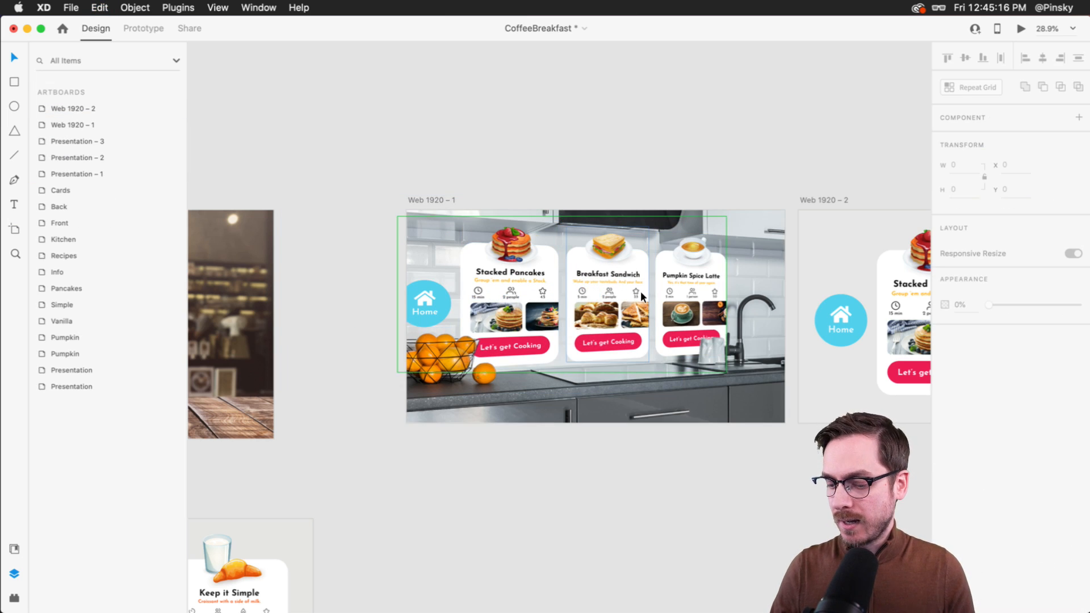
# Delete the Recipies instance from the Web 1920 – 1 kitchen artboard.
pyautogui.hscroll(2, 629, 292)
pyautogui.click(586, 292)
pyautogui.press('Delete')
# Ungroup the main Recipies component on Web 1920 – 2 and regroup its contents under the name Recipes.
pyautogui.hscroll(5, 765, 302)
pyautogui.click(714, 300)
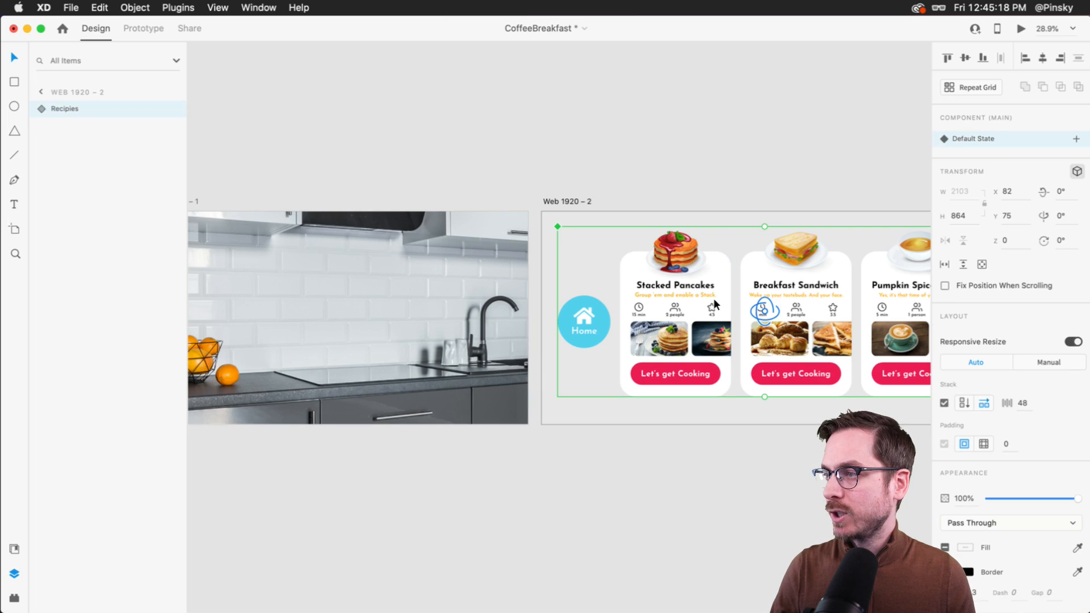
pyautogui.hscroll(3, 713, 298)
pyautogui.rightClick(514, 284)
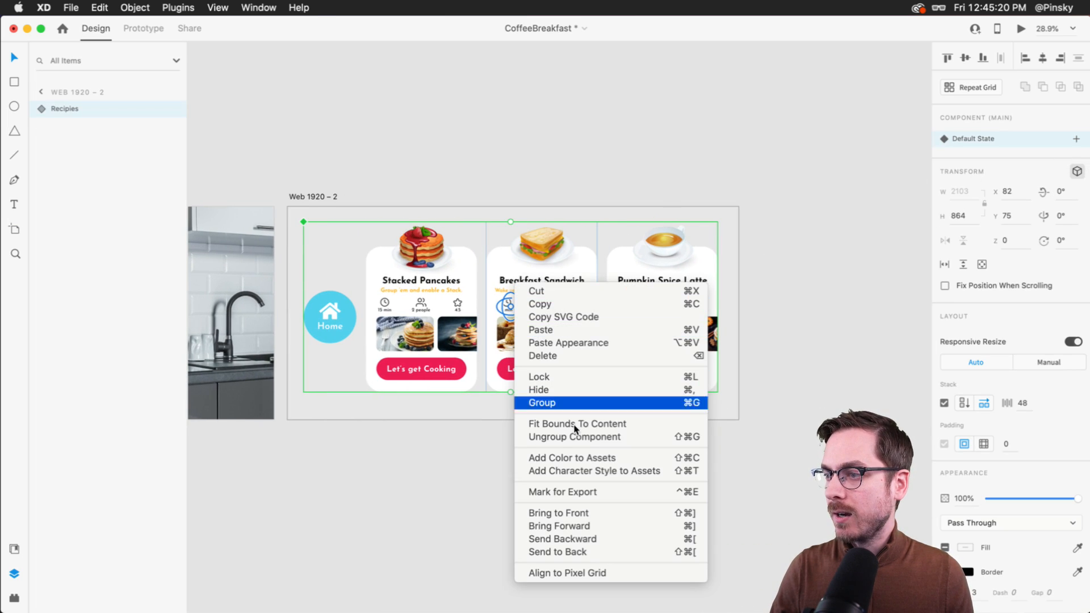
pyautogui.click(574, 435)
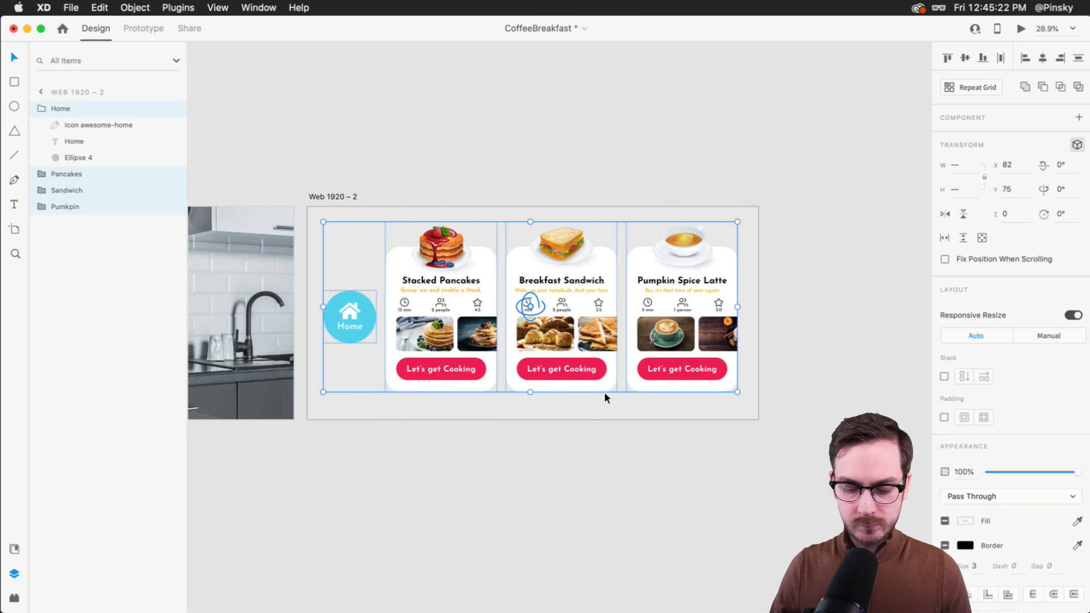
pyautogui.press('super+g')
pyautogui.write('Recipes')
pyautogui.press('Return')
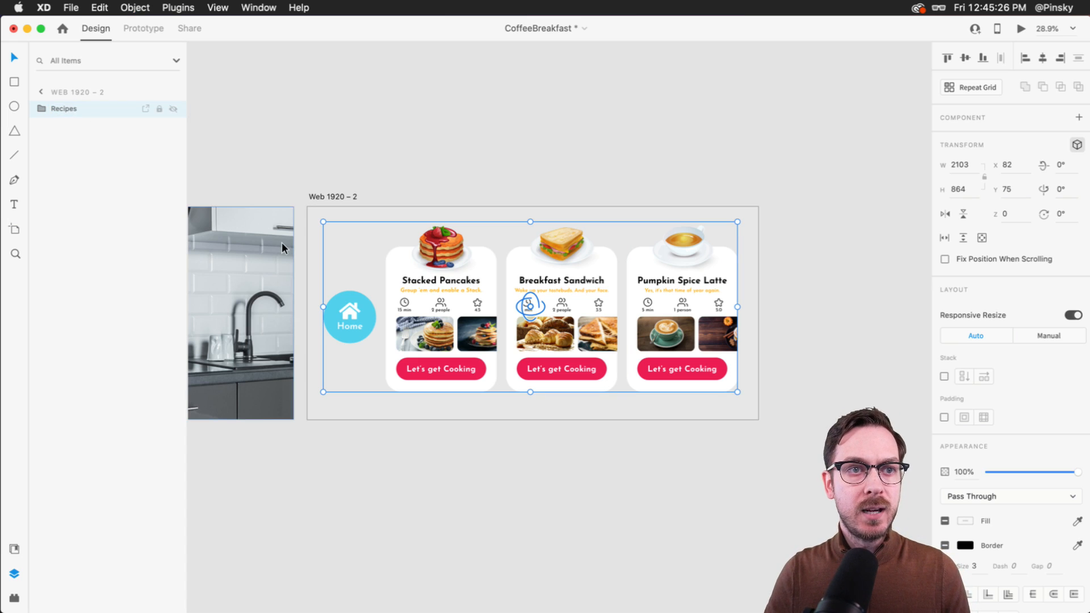
# Enable a horizontal stack on the Recipes group and place a copy on Web 1920 – 1 at about X -508, Y 49.
pyautogui.hscroll(-2, 435, 222)
pyautogui.hscroll(-1, 435, 218)
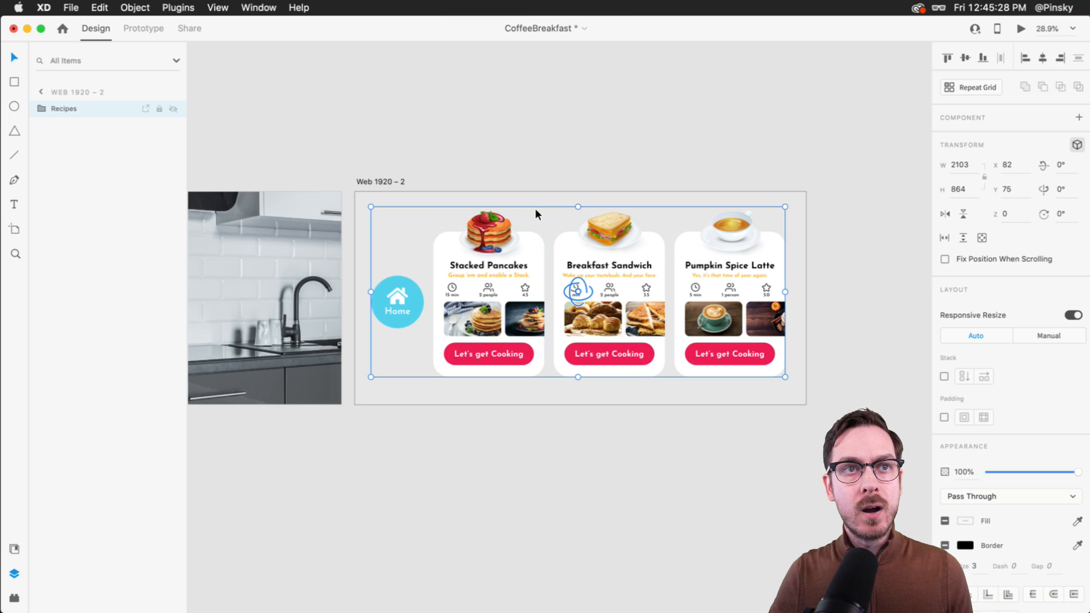
pyautogui.hscroll(-5, 536, 211)
pyautogui.hscroll(-5, 534, 215)
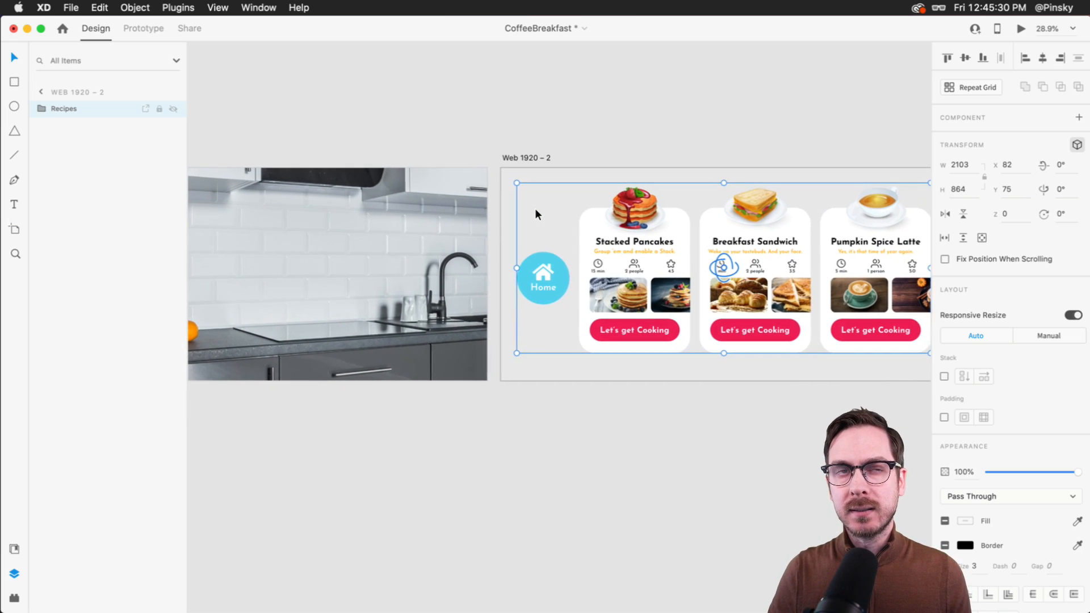
pyautogui.hscroll(4, 672, 221)
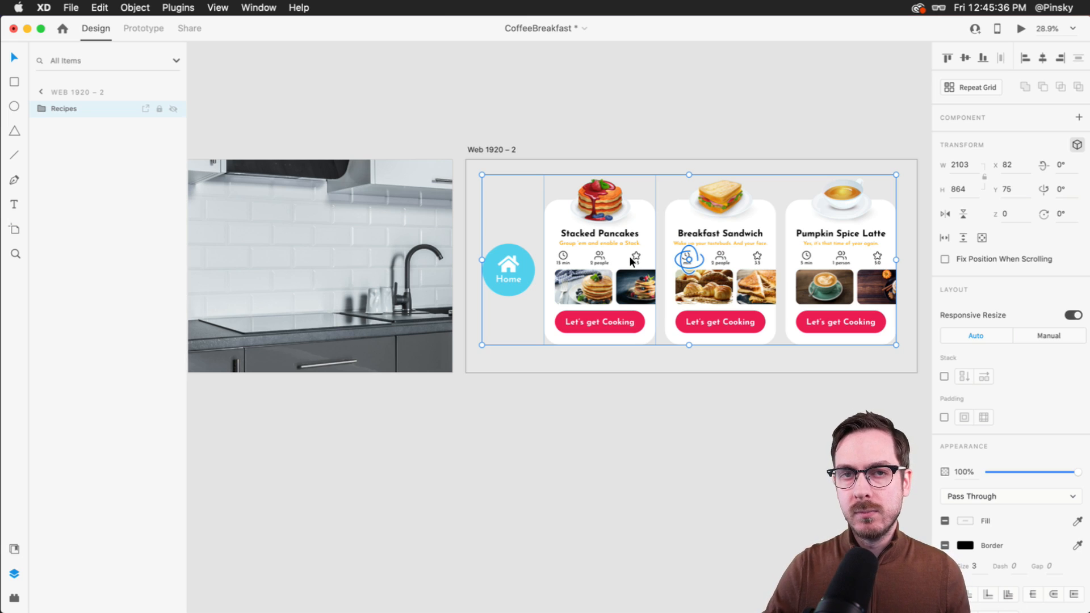
pyautogui.hscroll(-5, 580, 250)
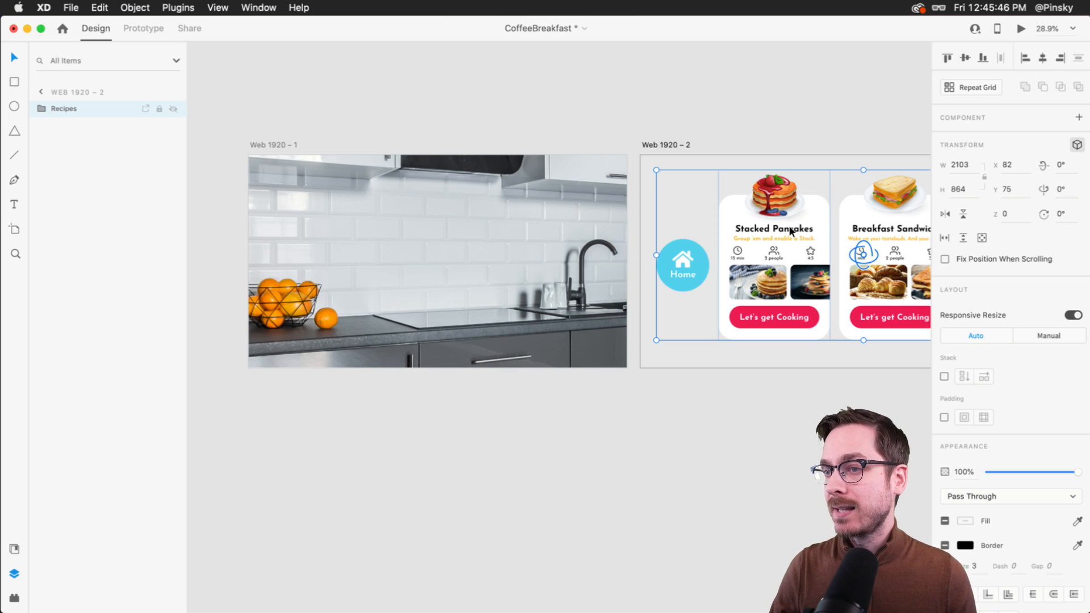
pyautogui.hscroll(1, 791, 231)
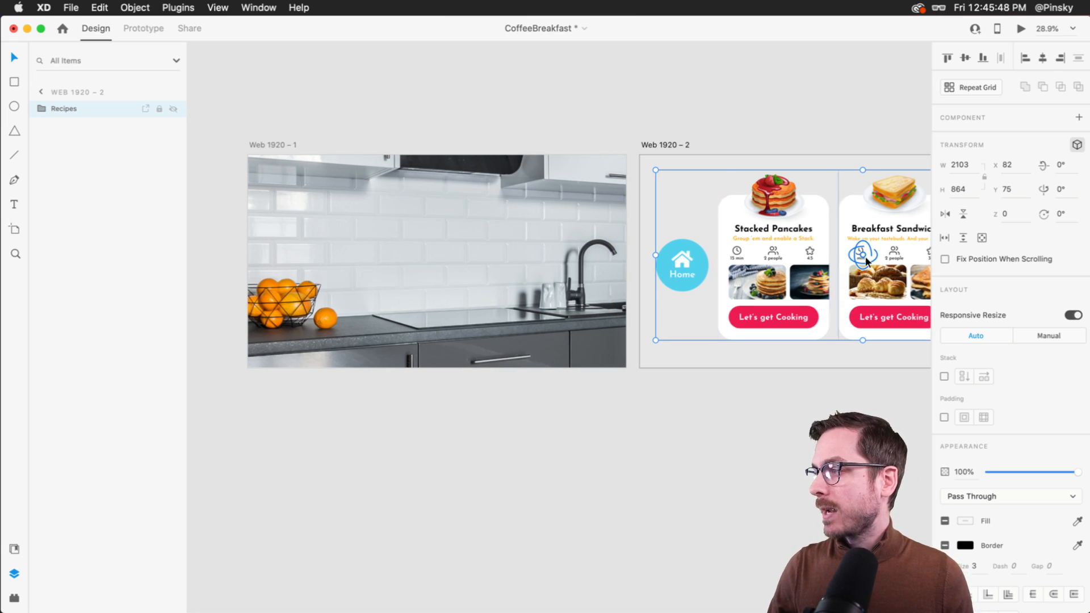
pyautogui.click(945, 376)
pyautogui.moveTo(778, 250); pyautogui.dragTo(278, 257)
pyautogui.scroll(5, 360, 251)
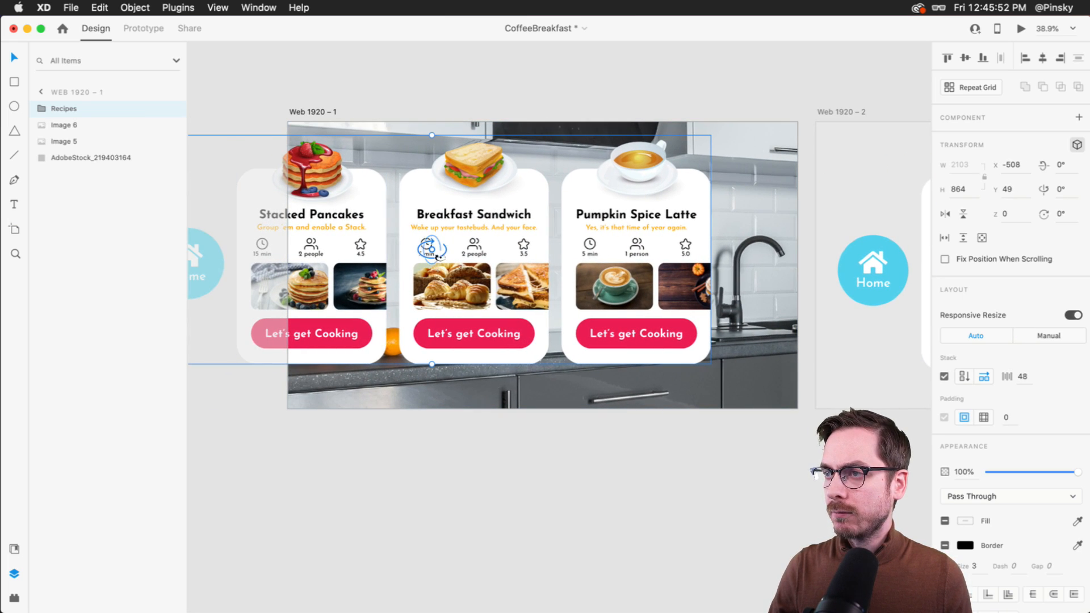
# Push the Recipes copy back with an 8° rotation around the vertical axis, and bring its Pumpkin card forward to Z about 350.
pyautogui.moveTo(441, 259); pyautogui.dragTo(455, 190)
pyautogui.moveTo(573, 242); pyautogui.dragTo(517, 332)
pyautogui.doubleClick(567, 236)
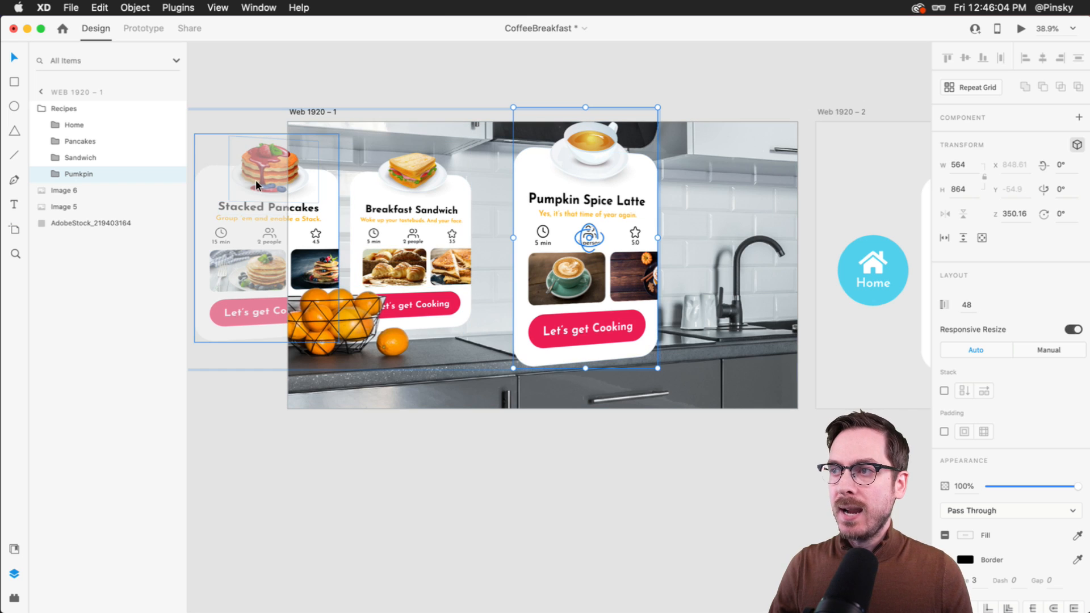
# Turn off the Recipes group's stack and shift the Sandwich card to X about 370, Pancakes to about -196 and Home to about -527.
pyautogui.click(94, 109)
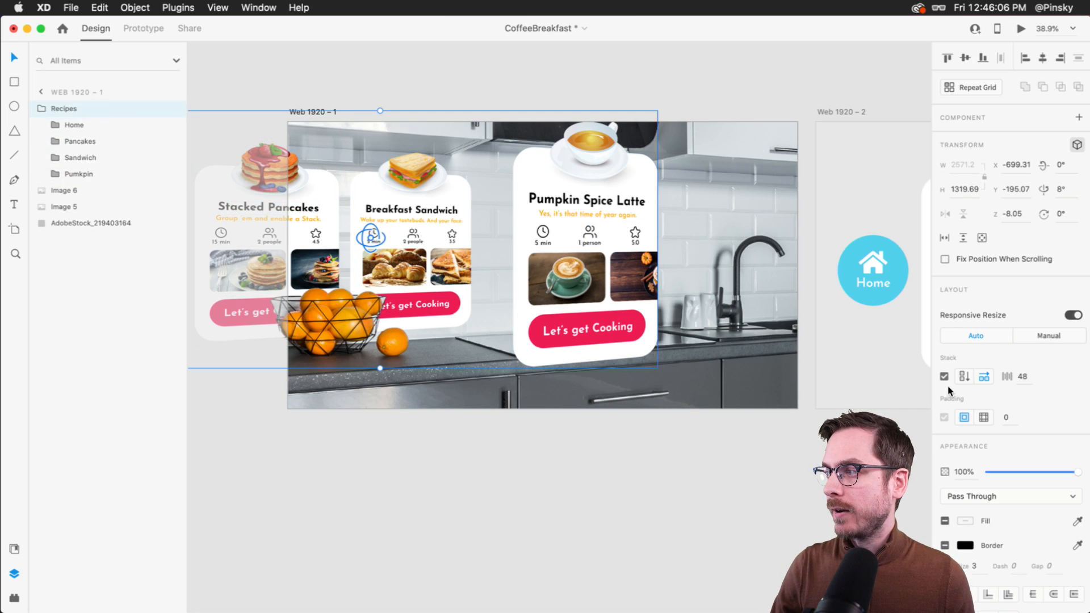
pyautogui.click(412, 234)
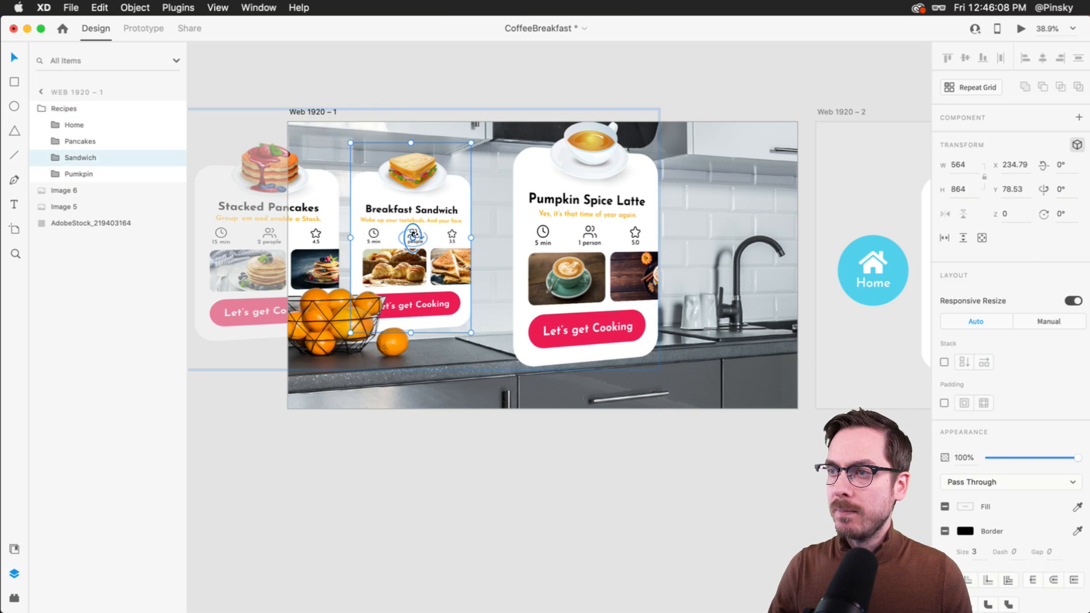
pyautogui.moveTo(427, 212); pyautogui.dragTo(462, 214)
pyautogui.click(346, 212)
pyautogui.moveTo(346, 212); pyautogui.dragTo(392, 234)
pyautogui.hscroll(-7, 351, 212)
pyautogui.hscroll(10, 454, 233)
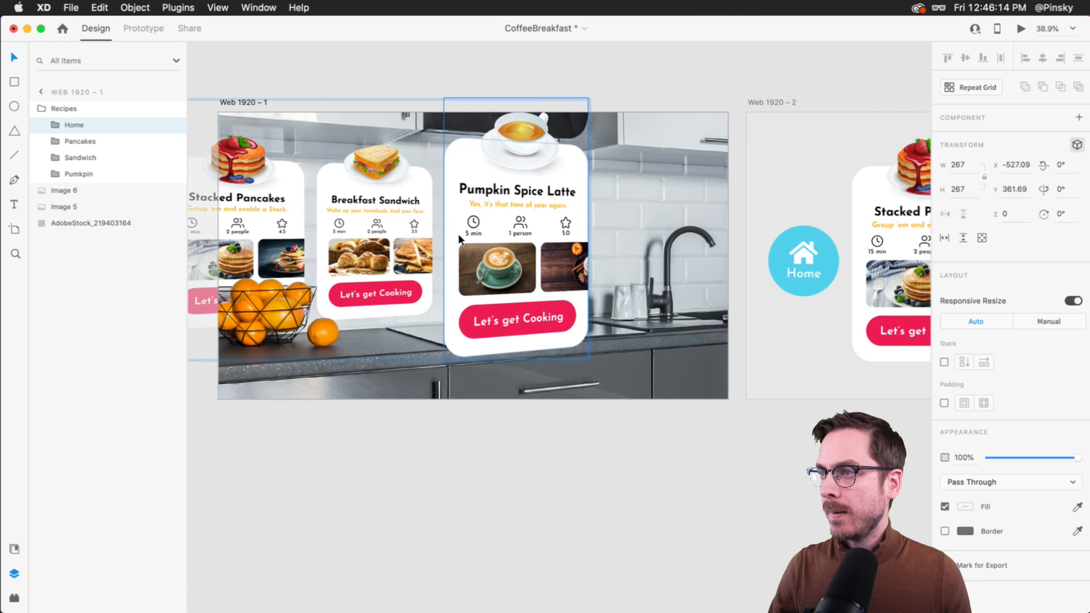
# Set the Pumpkin card's opacity to 80% and the Sandwich card, Pancakes card and Home button to 40%.
pyautogui.click(456, 230)
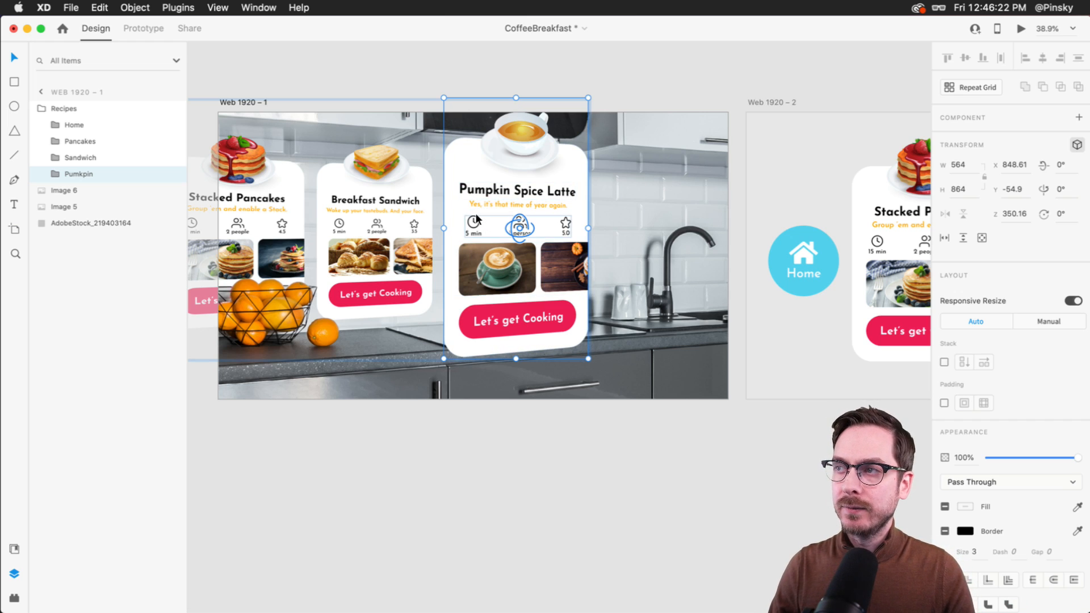
pyautogui.press('8')
pyautogui.click(377, 227)
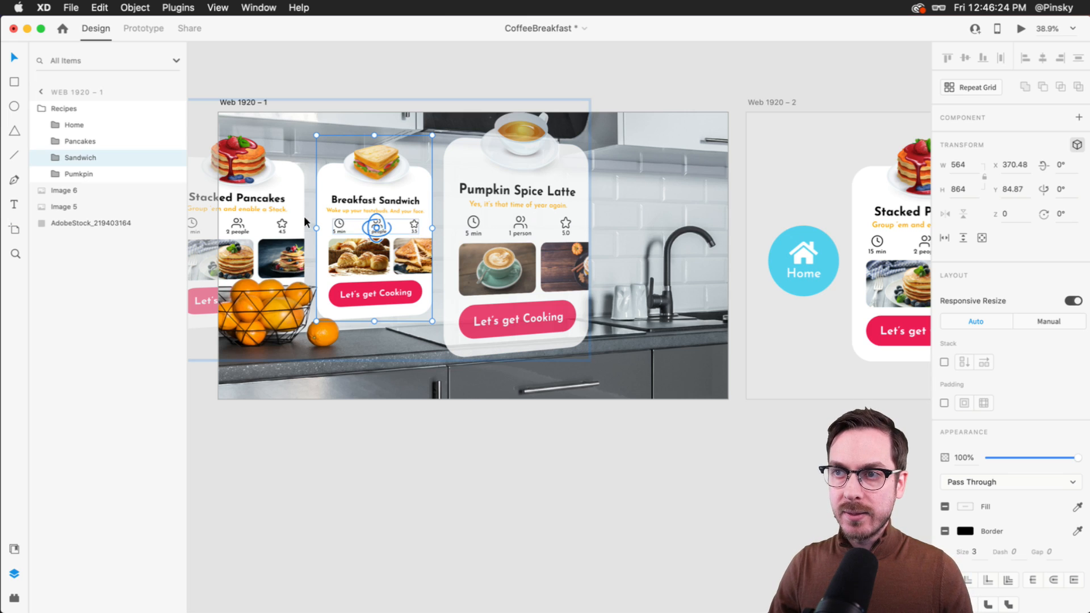
pyautogui.keyDown('shift'); pyautogui.click(266, 219); pyautogui.keyUp('shift')
pyautogui.hscroll(-5, 267, 217)
pyautogui.keyDown('shift'); pyautogui.click(295, 227); pyautogui.keyUp('shift')
pyautogui.press('4')
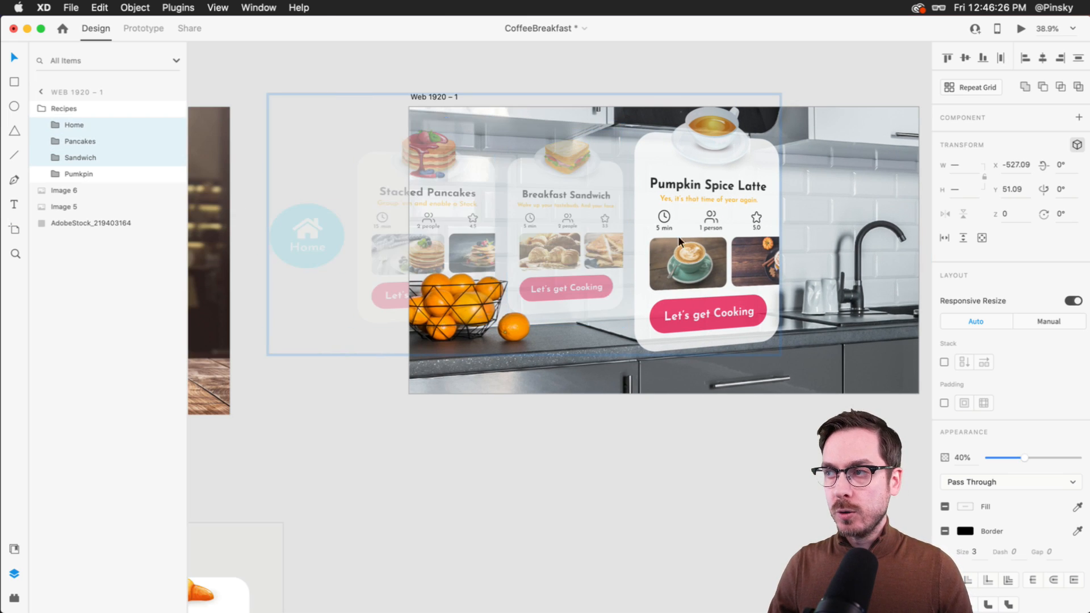
# Preview the kitchen artboard to check the card depth and transparency, then close the preview.
pyautogui.hscroll(5, 641, 229)
pyautogui.press('super+Return')
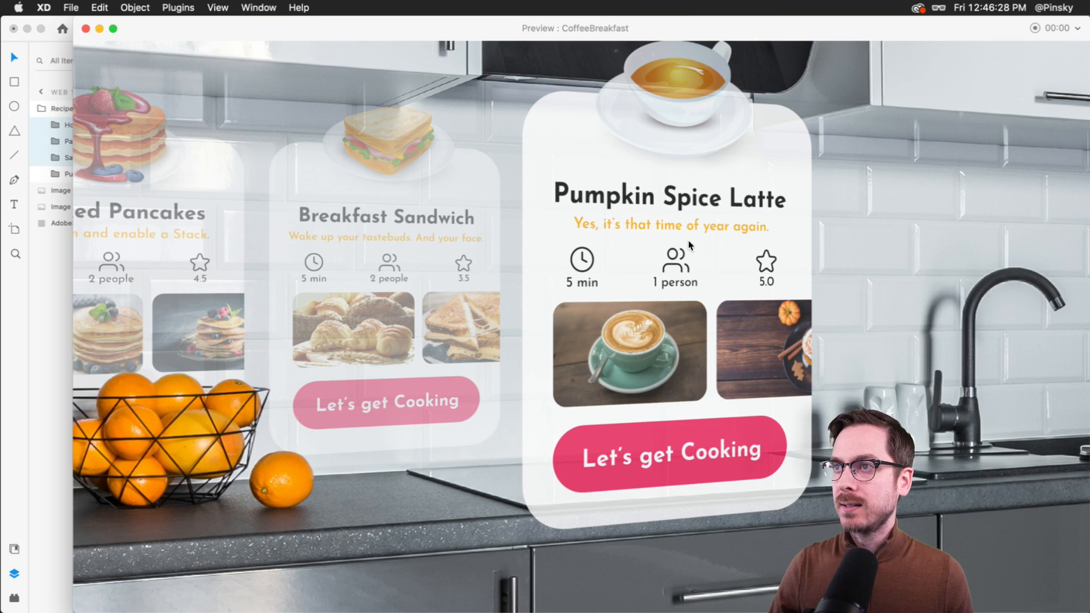
pyautogui.press('super+w')
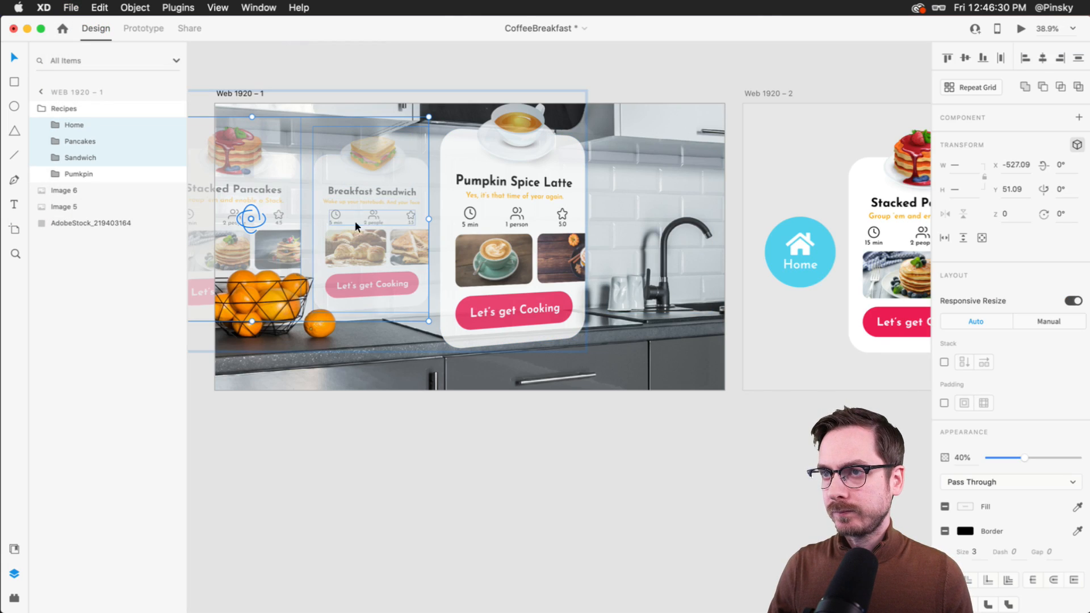
pyautogui.doubleClick(372, 219)
pyautogui.keyDown('shift'); pyautogui.click(274, 219); pyautogui.keyUp('shift')
pyautogui.hscroll(-5, 284, 222)
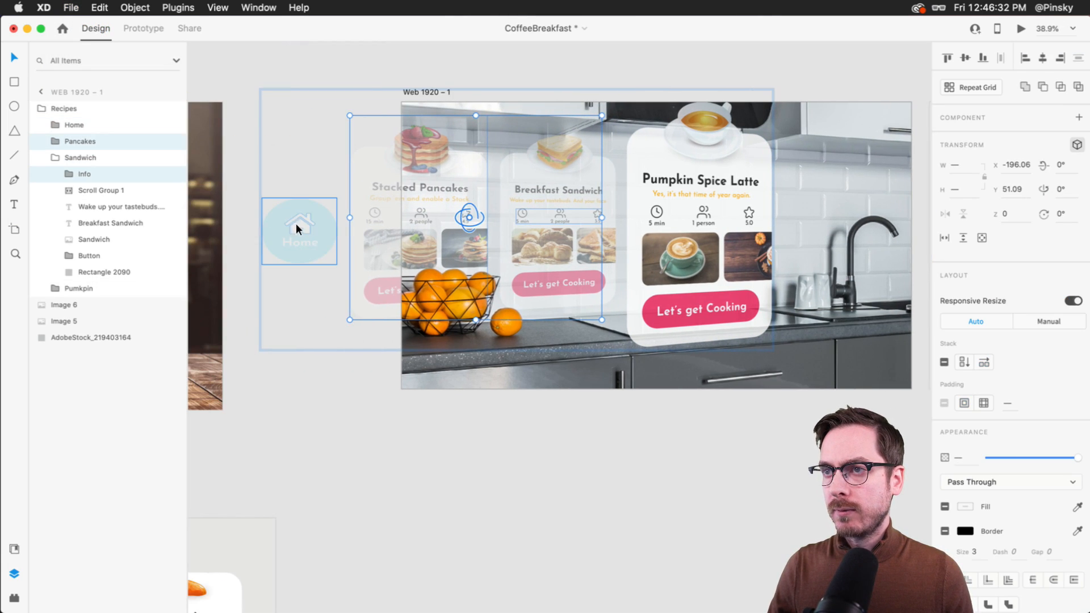
pyautogui.keyDown('shift'); pyautogui.click(294, 224); pyautogui.keyUp('shift')
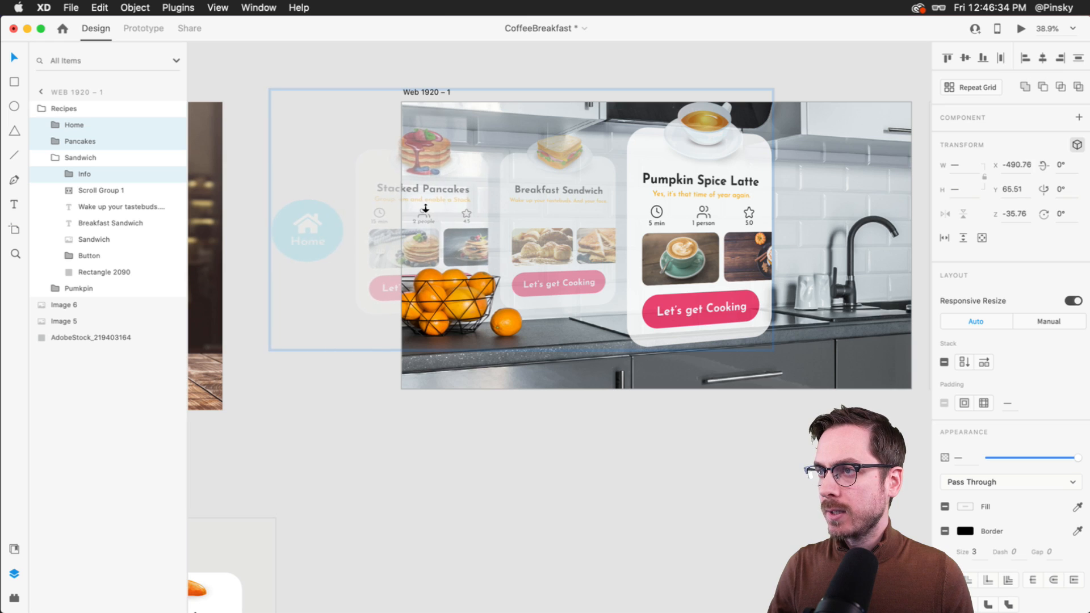
pyautogui.press('Escape')
# Push the Sandwich card back to Z about -58, set the Pancakes card deeper, and move Home to Z about -39 at X about -458.
pyautogui.doubleClick(580, 183)
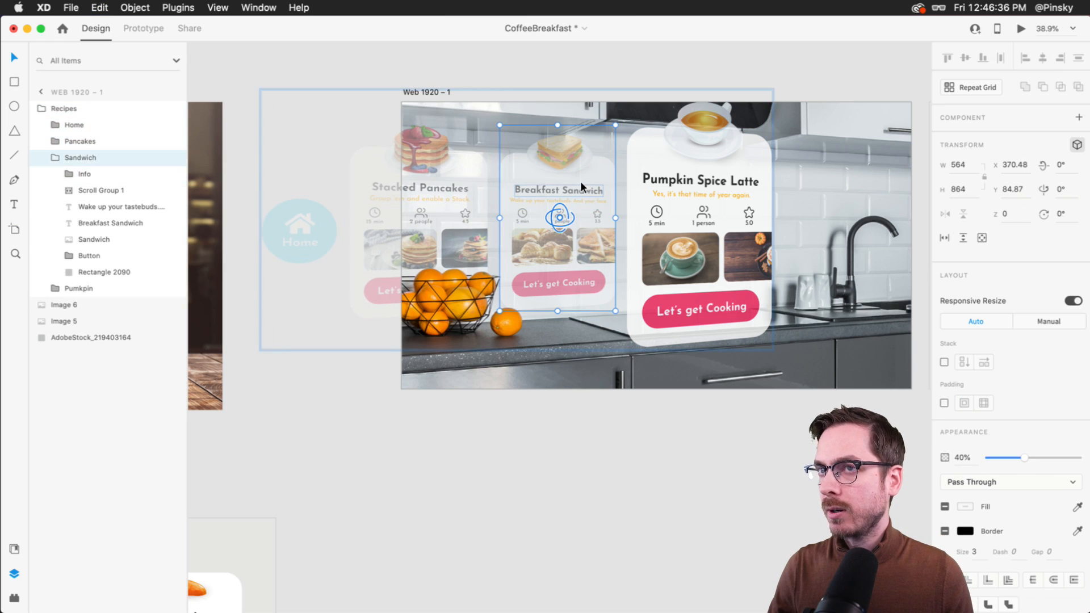
pyautogui.moveTo(558, 226); pyautogui.dragTo(535, 243)
pyautogui.click(433, 225)
pyautogui.moveTo(421, 219); pyautogui.dragTo(454, 185)
pyautogui.click(311, 229)
pyautogui.moveTo(326, 237); pyautogui.dragTo(305, 218)
pyautogui.hscroll(2, 529, 258)
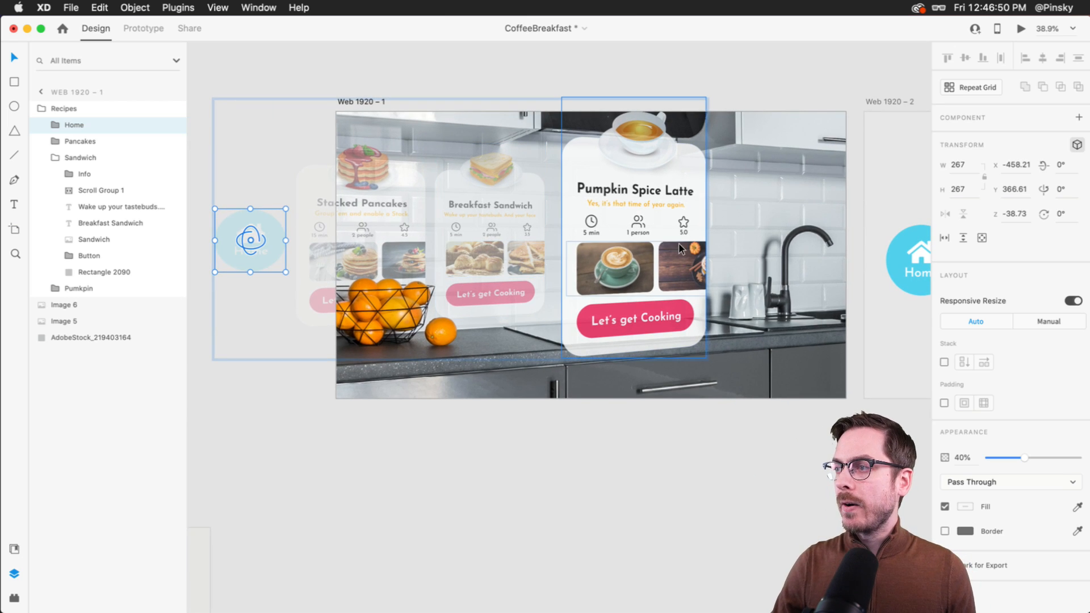
# Move the Web 1920 – 2 artboard directly beneath Web 1920 – 1, aligned with its edge.
pyautogui.moveTo(866, 103); pyautogui.dragTo(345, 434)
pyautogui.click(276, 360)
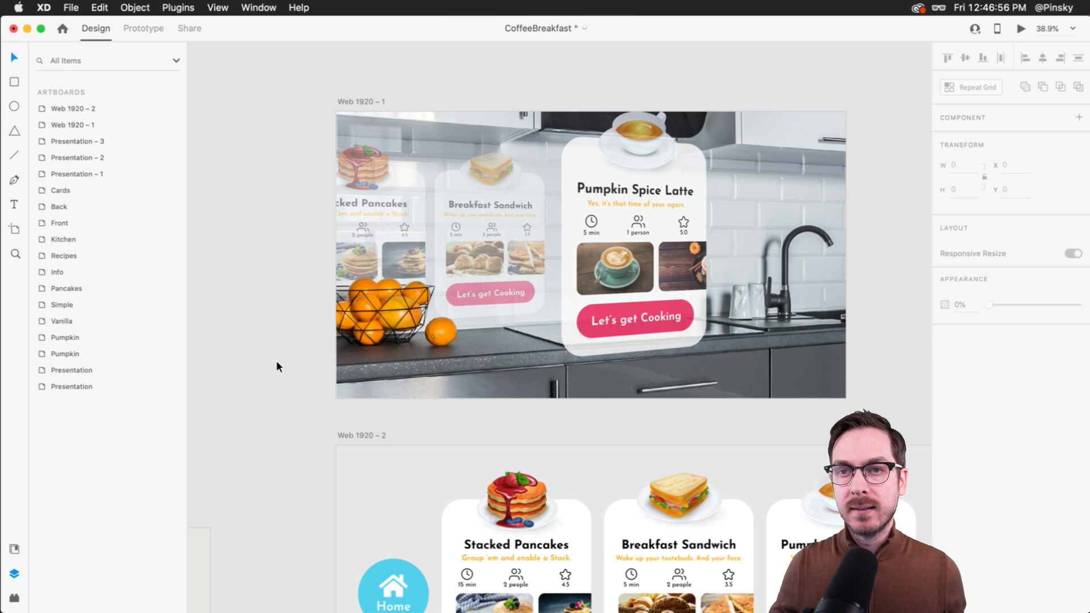
pyautogui.hscroll(4, 430, 240)
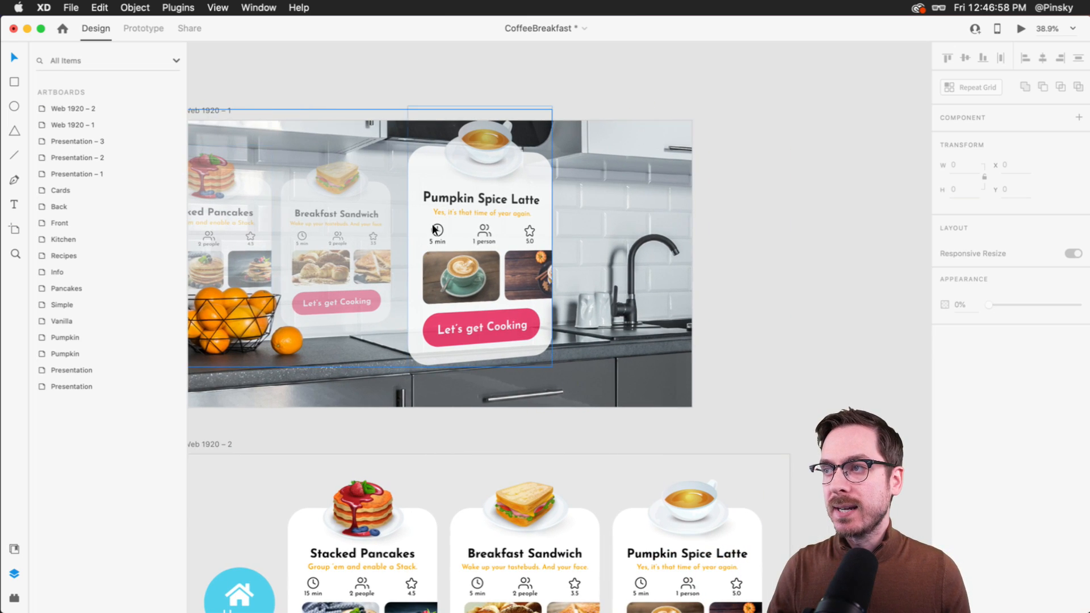
# Duplicate the Web 1920 – 1 kitchen artboard.
pyautogui.hscroll(-2, 454, 203)
pyautogui.click(265, 100)
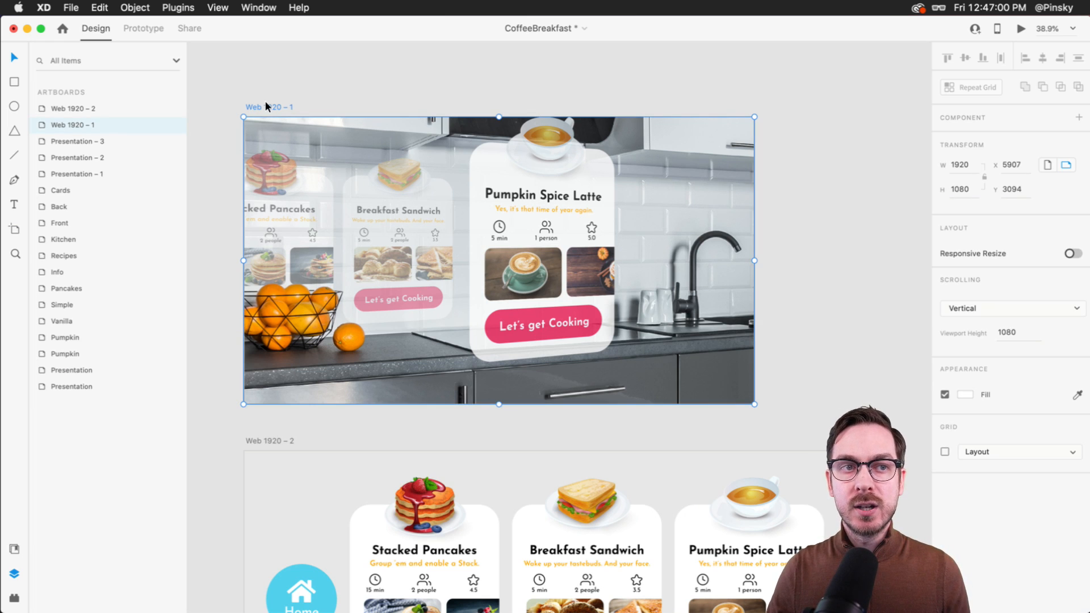
pyautogui.press('super+d')
pyautogui.hscroll(3, 595, 238)
# On Web 1920 – 3, push the Pumpkin card back to Z about -35 at X about 1373 and set its opacity to 45%.
pyautogui.doubleClick(509, 278)
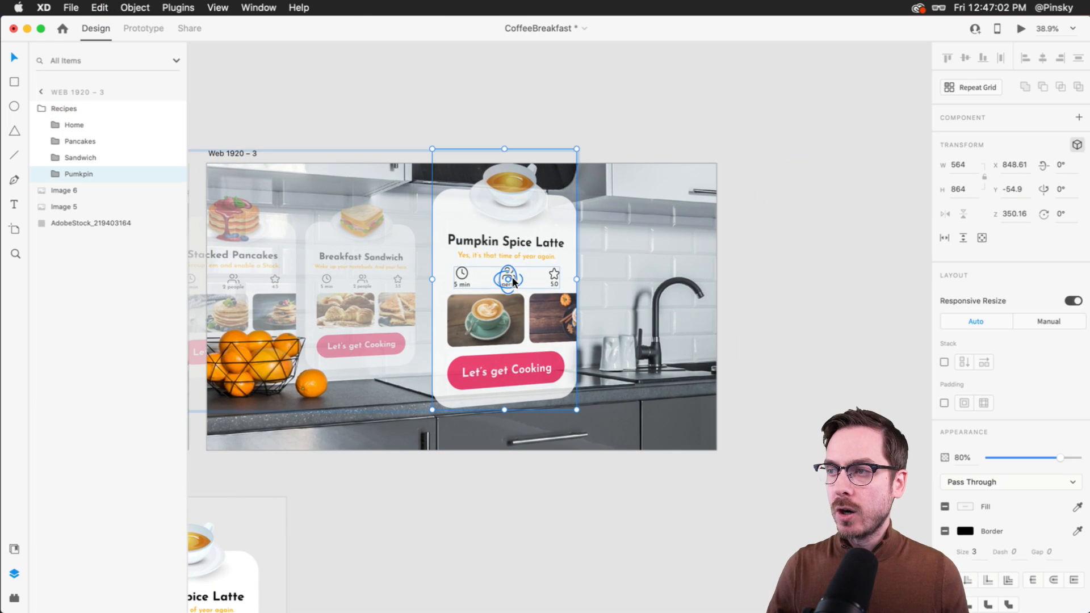
pyautogui.click(362, 281)
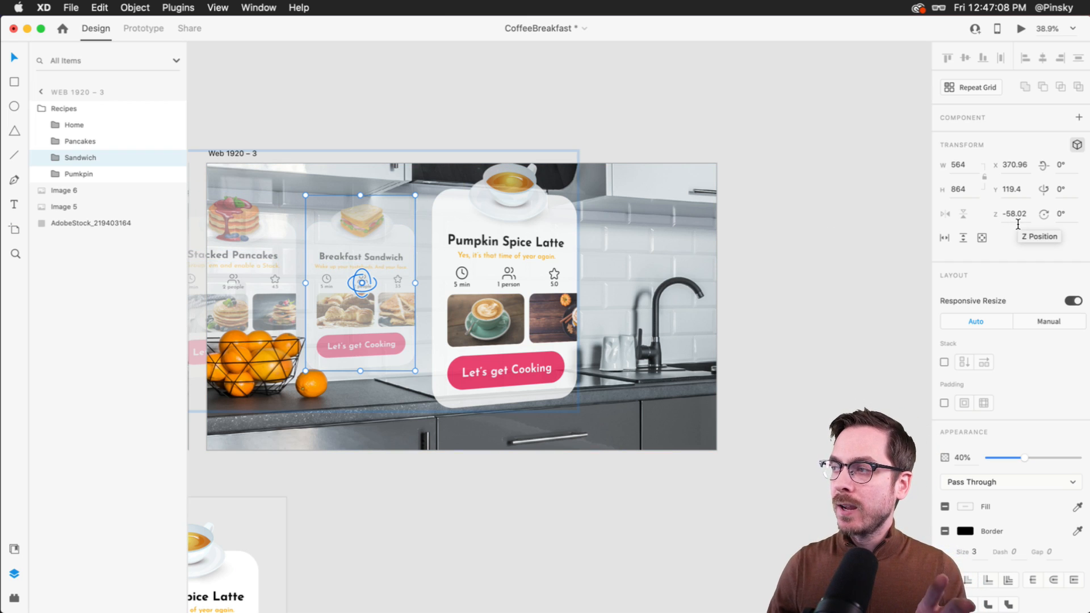
pyautogui.click(494, 281)
pyautogui.moveTo(508, 277); pyautogui.dragTo(651, 177)
pyautogui.press('4')
pyautogui.press('5')
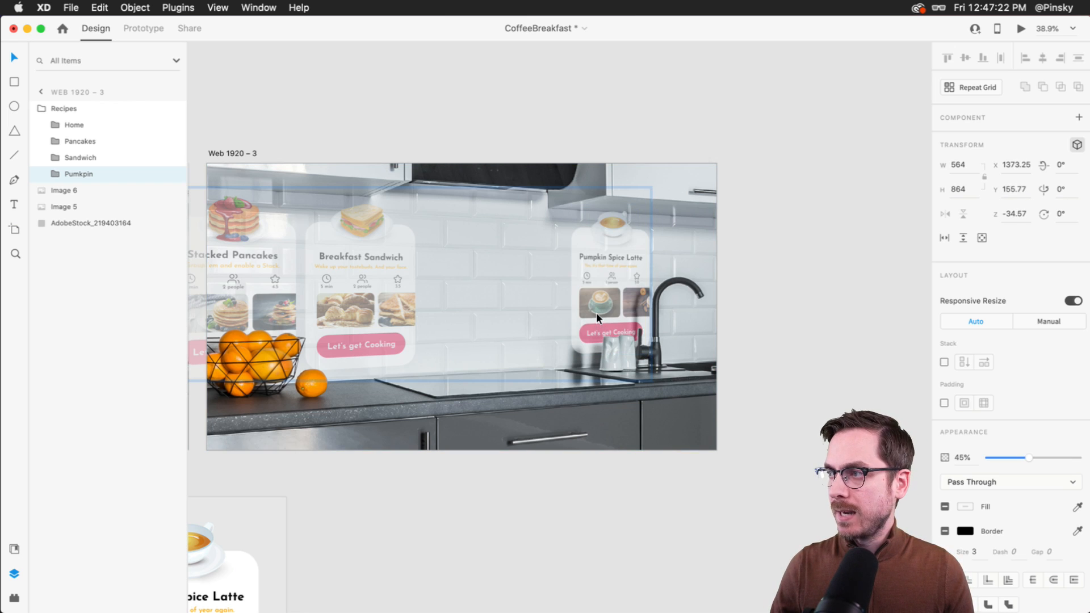
pyautogui.click(597, 297)
pyautogui.press('super+z')
pyautogui.moveTo(593, 255); pyautogui.dragTo(594, 251)
pyautogui.press('super+z')
pyautogui.doubleClick(596, 247)
# Bring the Sandwich card forward to Z about 326 at X about 779 and set its opacity to 80%.
pyautogui.click(341, 280)
pyautogui.moveTo(363, 282); pyautogui.dragTo(491, 380)
pyautogui.press('8')
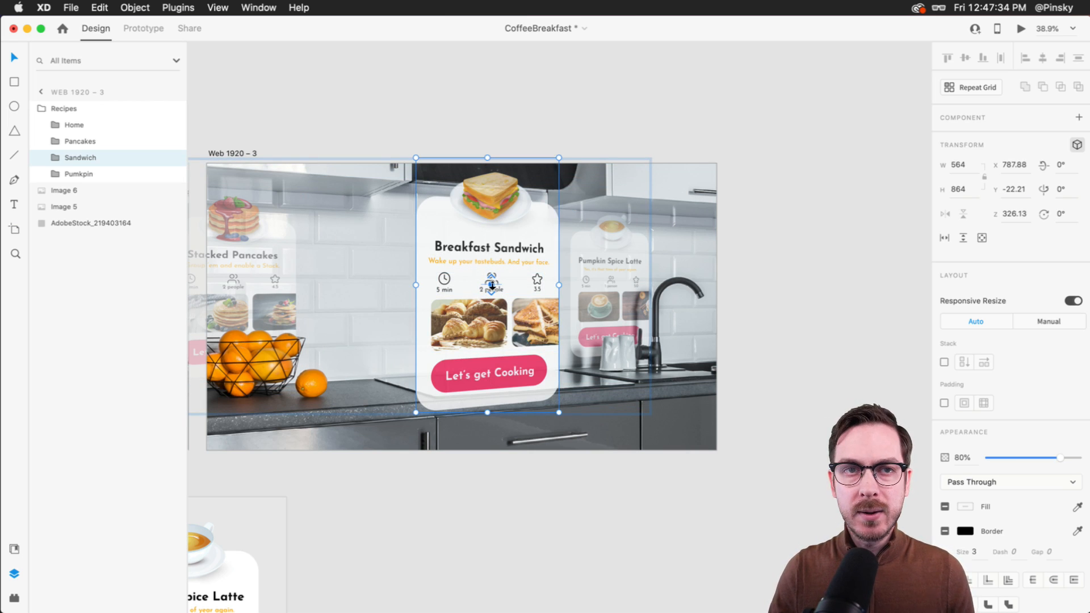
pyautogui.moveTo(491, 284); pyautogui.dragTo(515, 318)
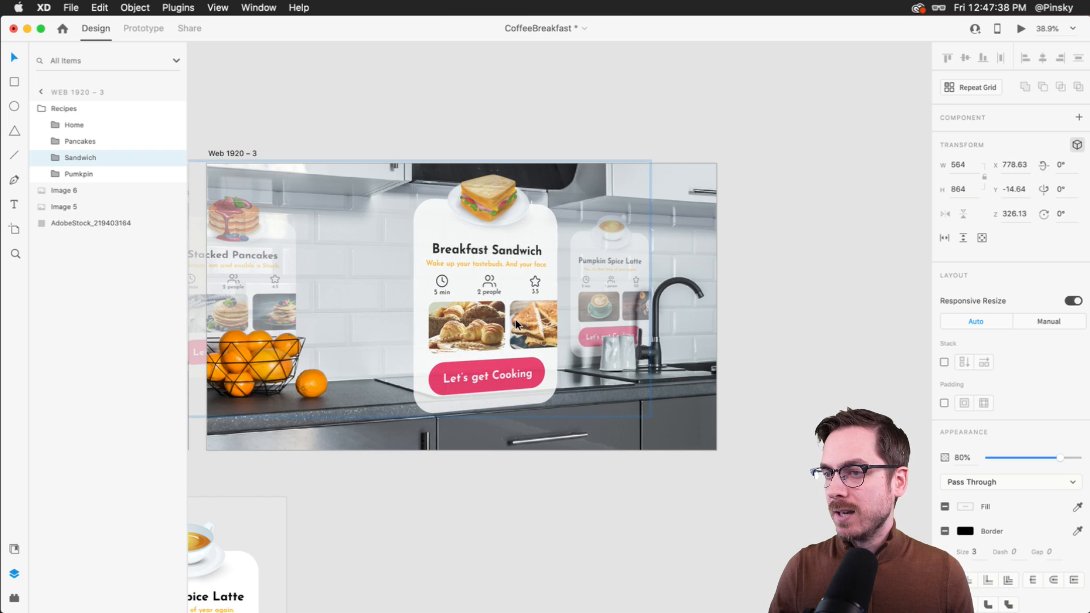
# Shift the Pancakes card into the space beside the Sandwich card and move the Home button to X about 42.
pyautogui.click(234, 277)
pyautogui.moveTo(254, 285); pyautogui.dragTo(396, 271)
pyautogui.hscroll(-5, 368, 288)
pyautogui.click(323, 271)
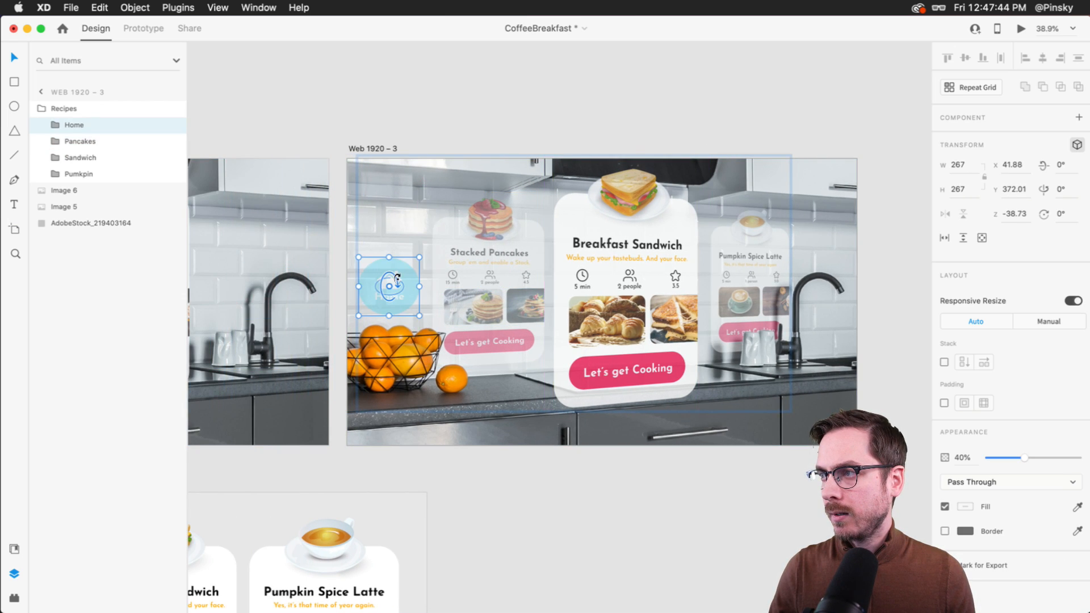
# Duplicate the Web 1920 – 3 artboard and push the copy's Sandwich card back in depth at X about 995.
pyautogui.click(363, 145)
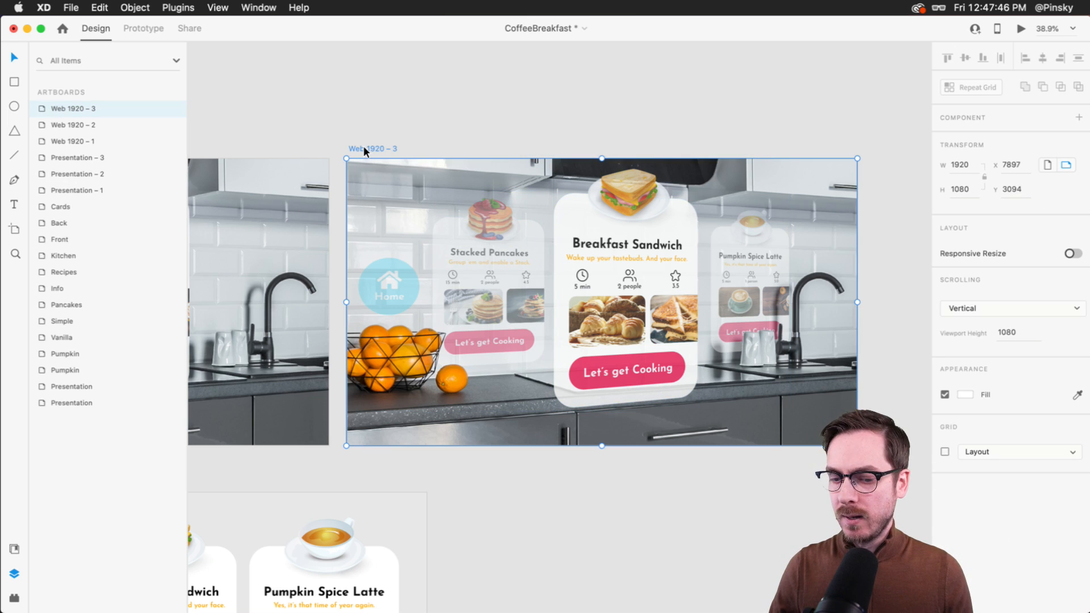
pyautogui.press('super+d')
pyautogui.doubleClick(534, 315)
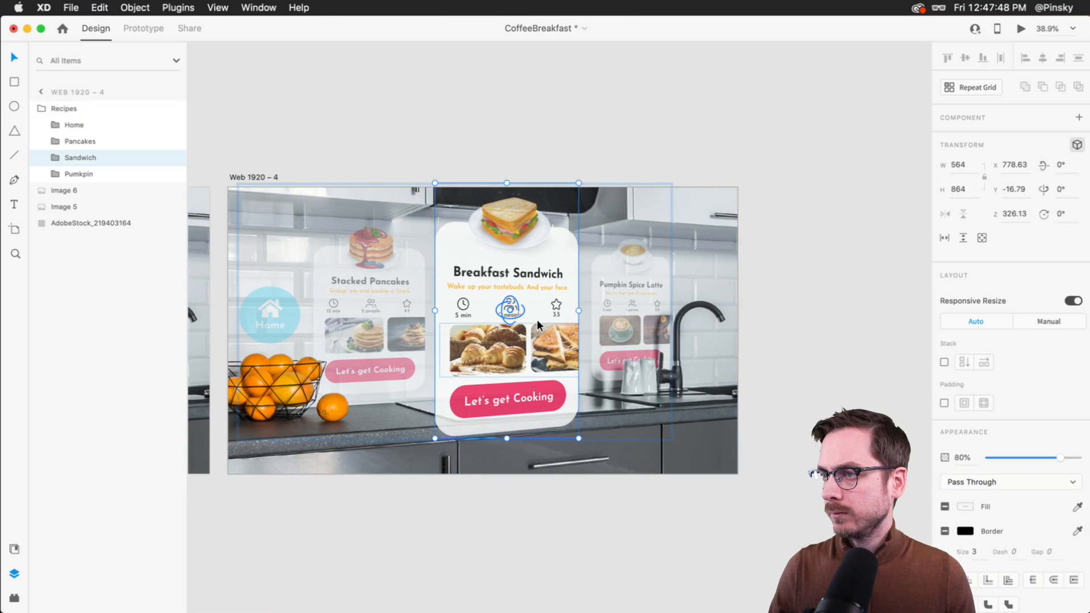
pyautogui.moveTo(511, 311); pyautogui.dragTo(575, 222)
# Shift the Sandwich and Pumpkin cards together toward the faucet and set the Sandwich card's opacity to 40%.
pyautogui.keyDown('shift'); pyautogui.click(620, 282); pyautogui.keyUp('shift')
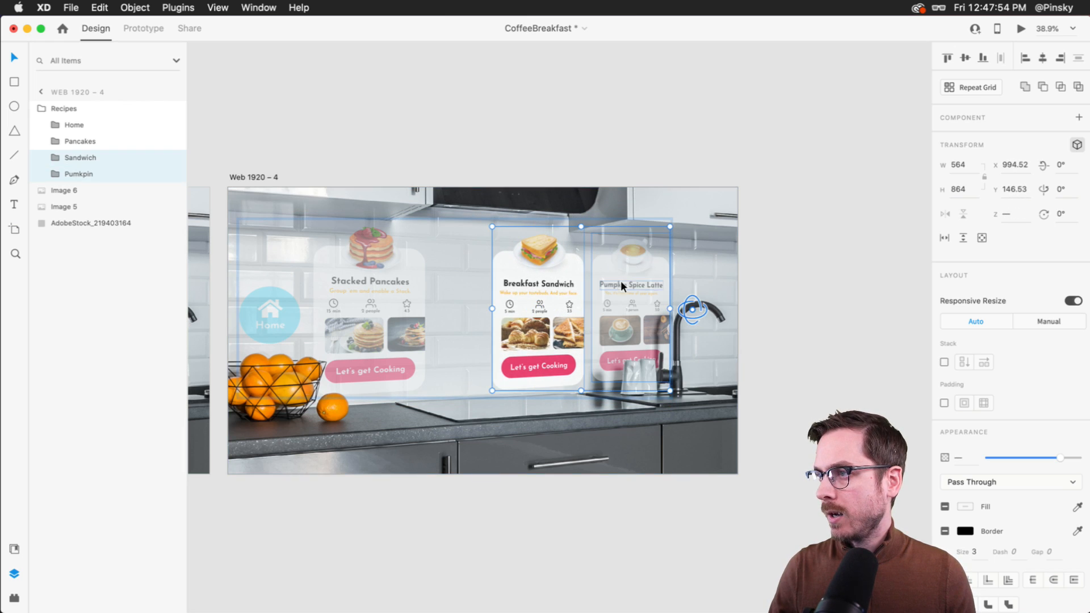
pyautogui.rightClick(615, 295)
pyautogui.click(601, 287)
pyautogui.moveTo(600, 287); pyautogui.dragTo(657, 288)
pyautogui.press('Escape')
pyautogui.doubleClick(608, 290)
pyautogui.press('4')
# Bring the Pancakes card forward to Z about 326 at X about 683, move Home to X about 443, and set both to 100% opacity.
pyautogui.click(374, 290)
pyautogui.moveTo(367, 298); pyautogui.dragTo(492, 400)
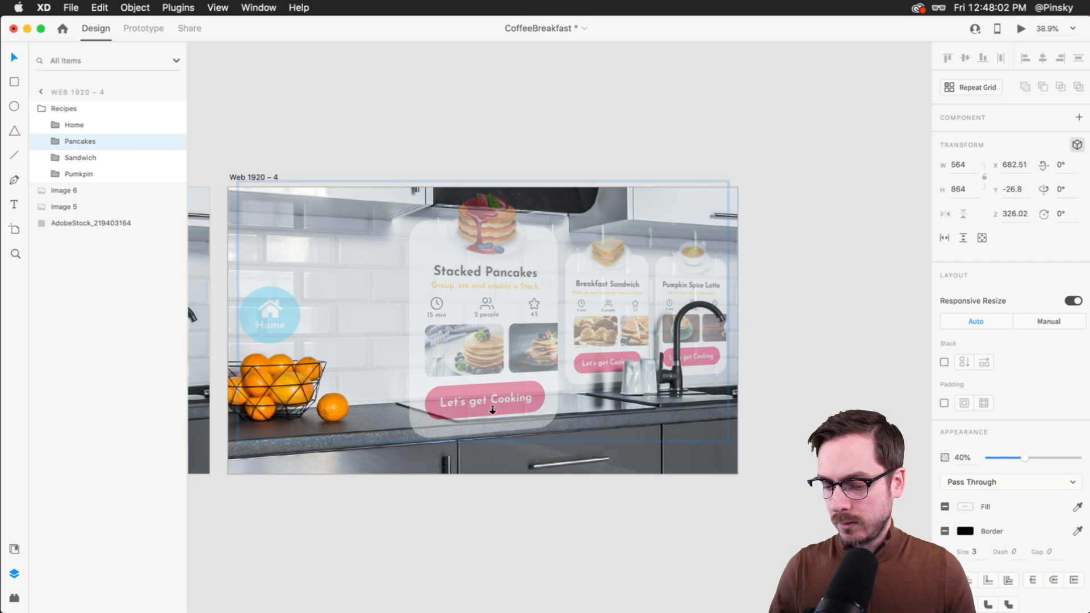
pyautogui.press('0')
pyautogui.moveTo(277, 313); pyautogui.dragTo(375, 327)
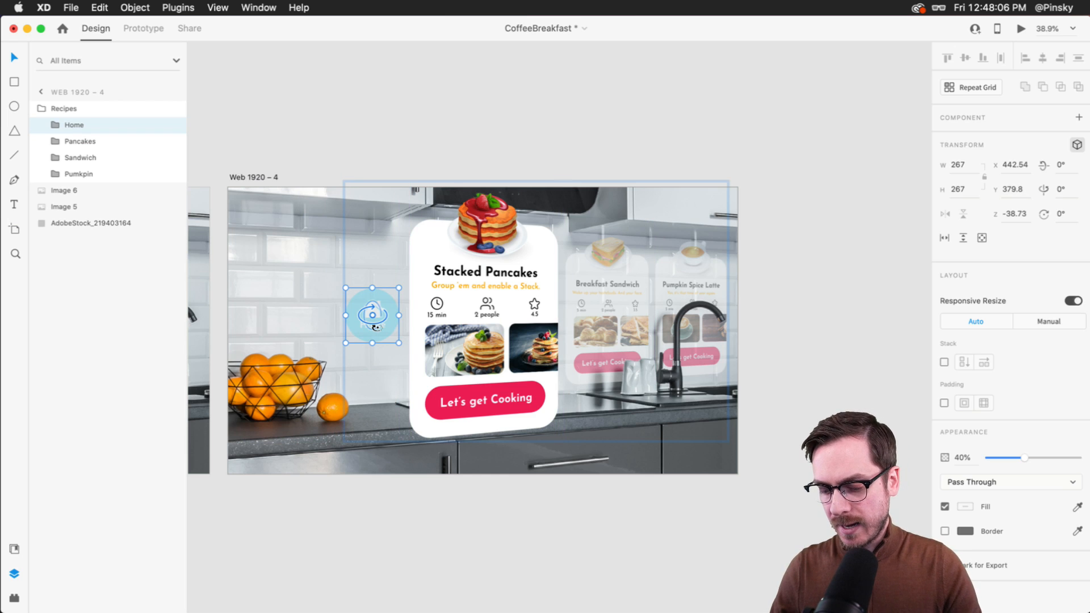
pyautogui.press('0')
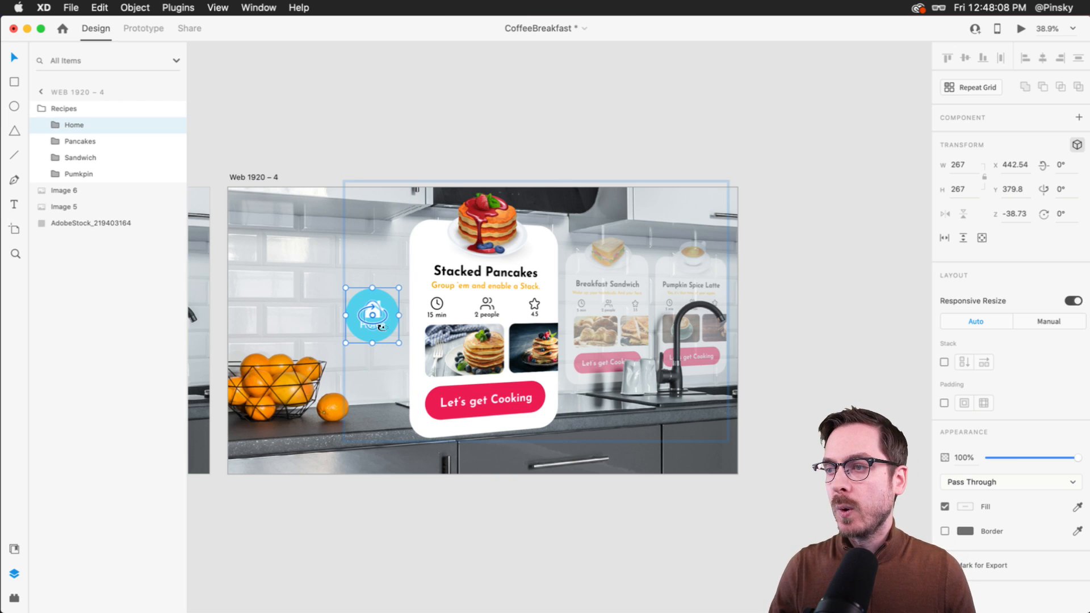
# Look over the kitchen artboards Web 1920 – 4, 3 and 1 to compare their card arrangements.
pyautogui.hscroll(-5, 471, 278)
pyautogui.scroll(-2, 471, 280)
pyautogui.click(490, 140)
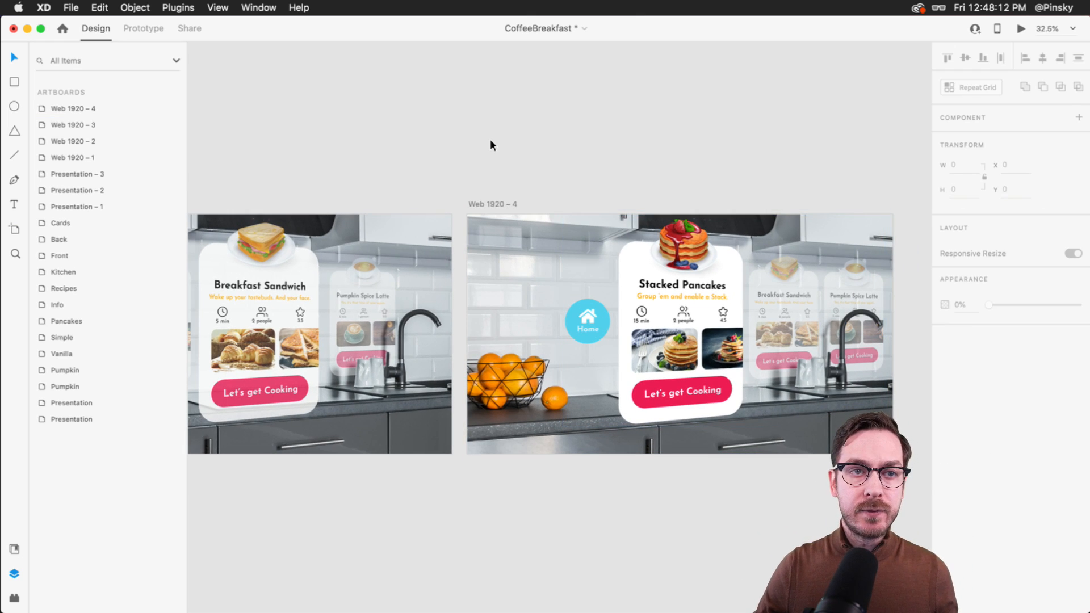
pyautogui.hscroll(-2, 492, 145)
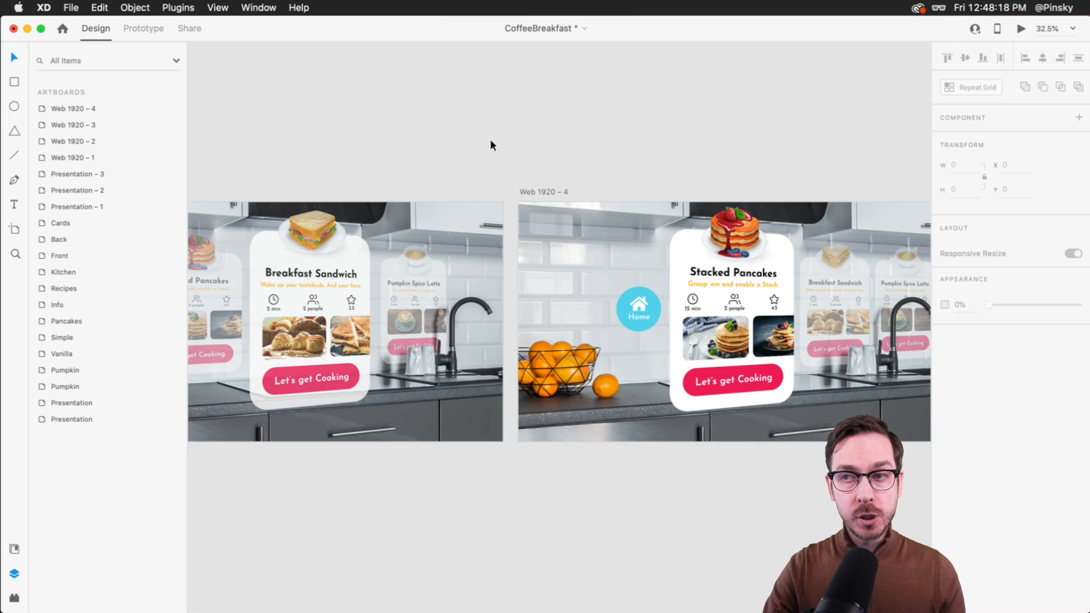
pyautogui.hscroll(-5, 492, 145)
pyautogui.hscroll(-5, 492, 145)
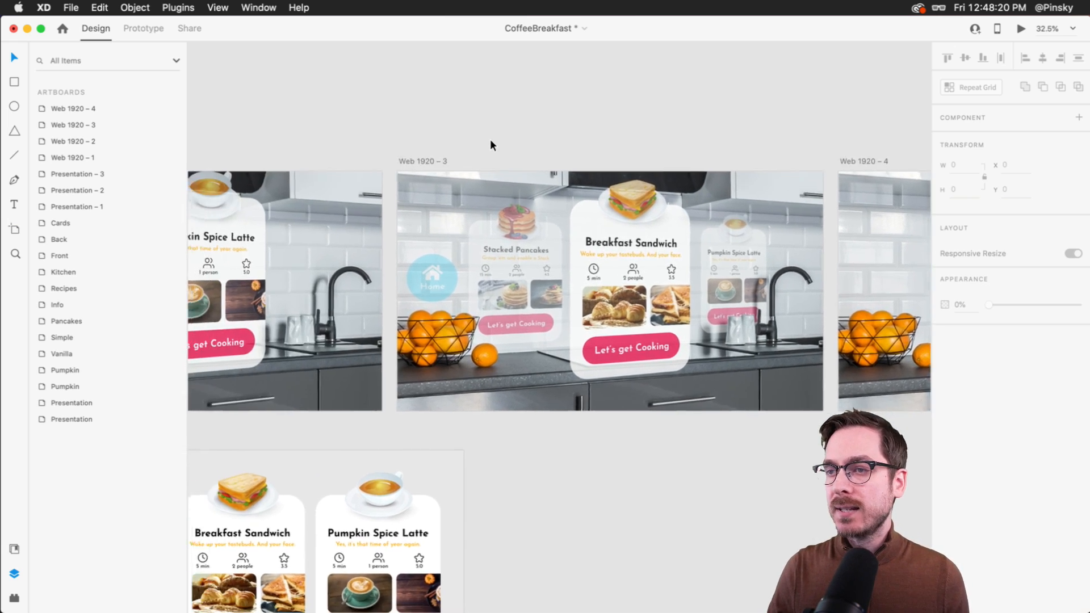
pyautogui.hscroll(-3, 491, 142)
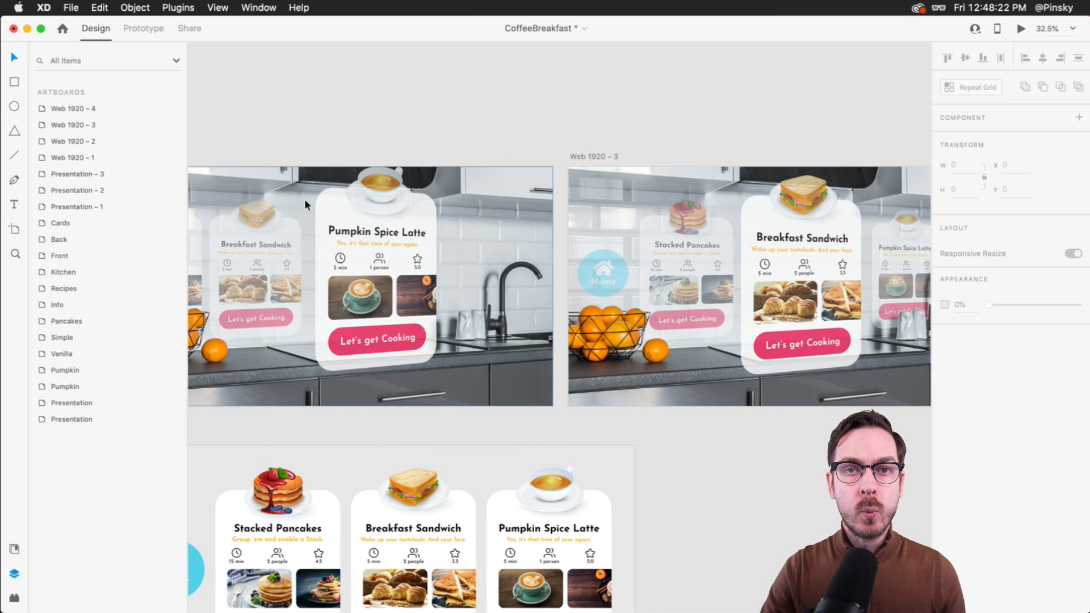
pyautogui.hscroll(-3, 304, 198)
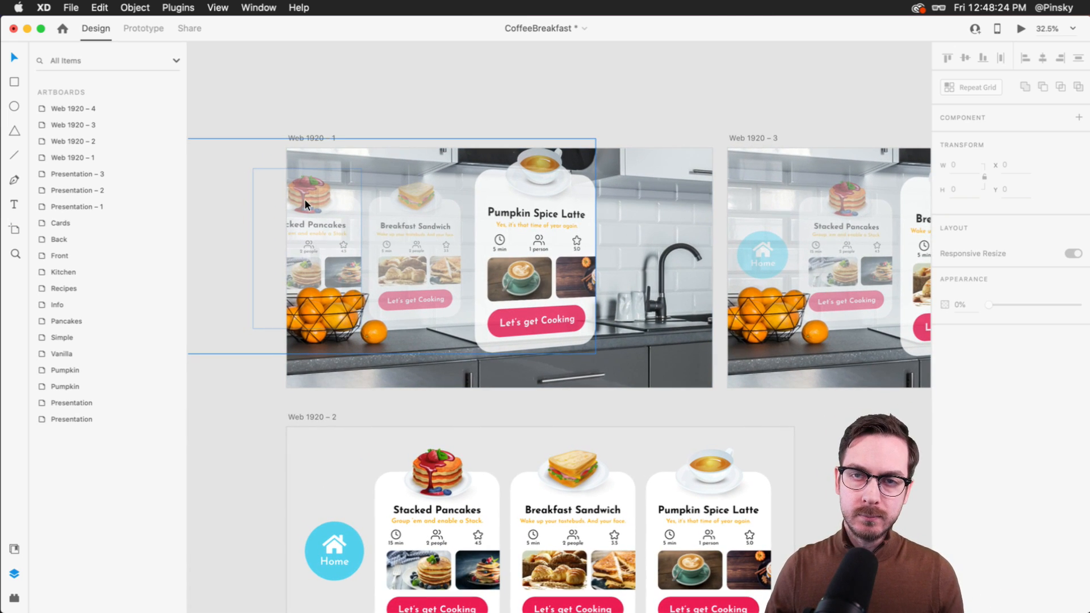
# In Prototype mode, link the Sandwich card on Web 1920 – 1 to Web 1920 – 3 with a Tap-triggered Auto-Animate.
pyautogui.click(312, 137)
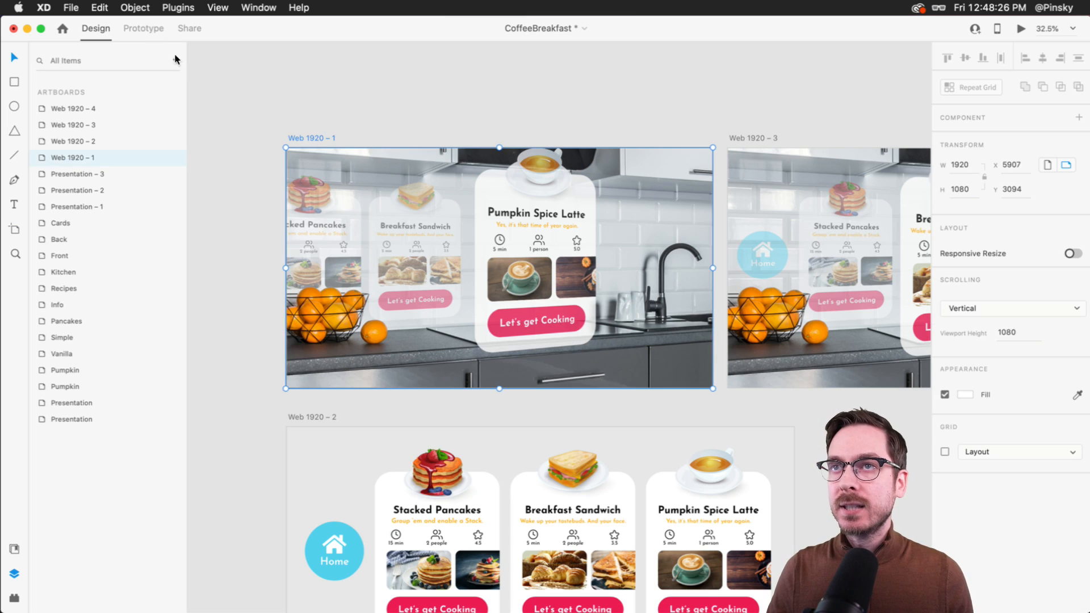
pyautogui.click(140, 29)
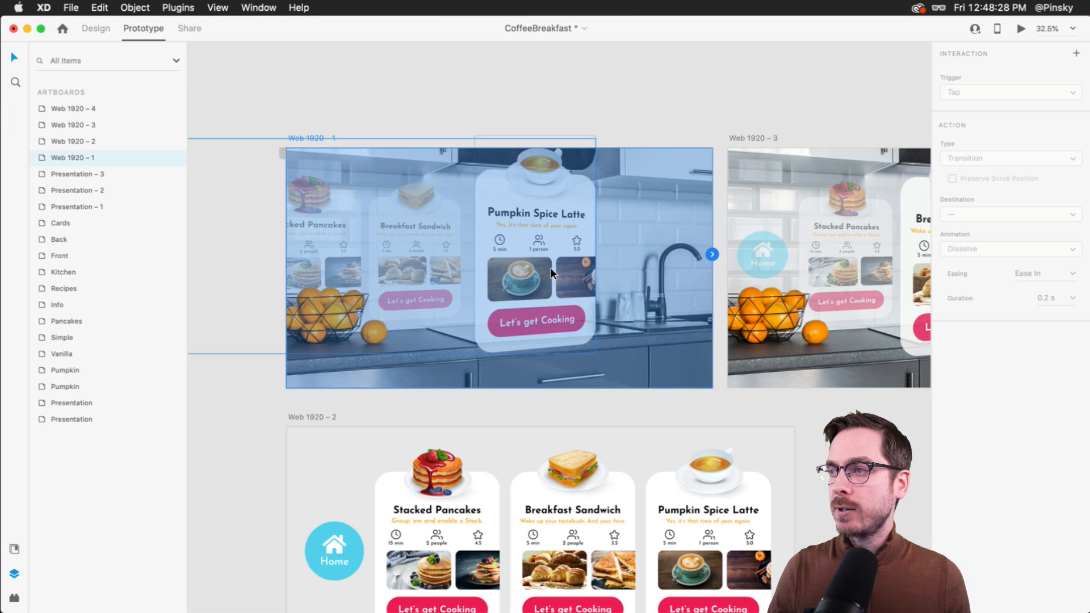
pyautogui.doubleClick(416, 239)
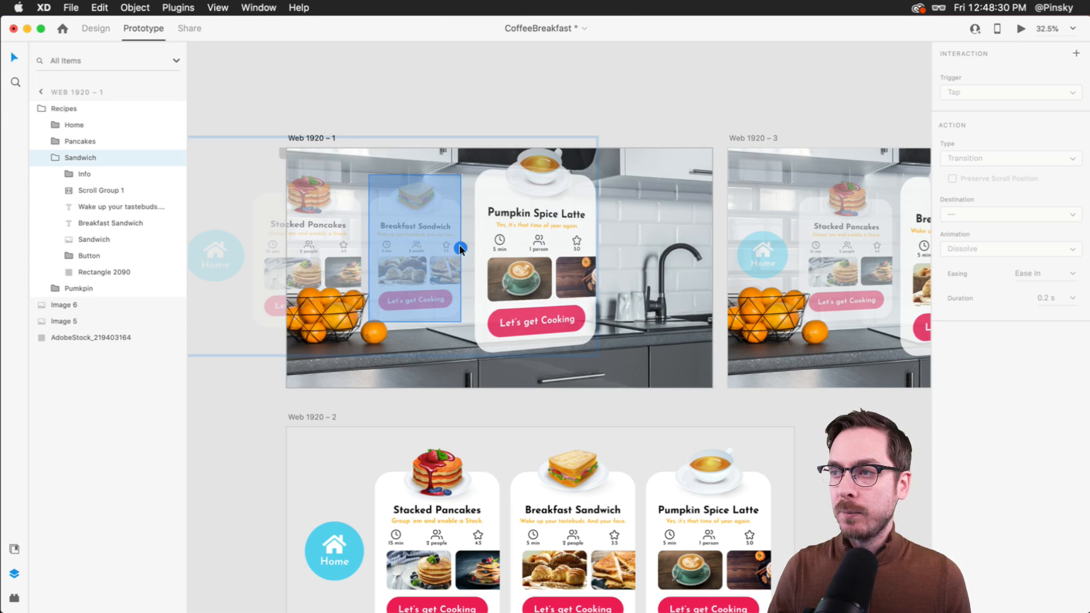
pyautogui.moveTo(459, 248); pyautogui.dragTo(637, 267)
pyautogui.hscroll(3, 637, 268)
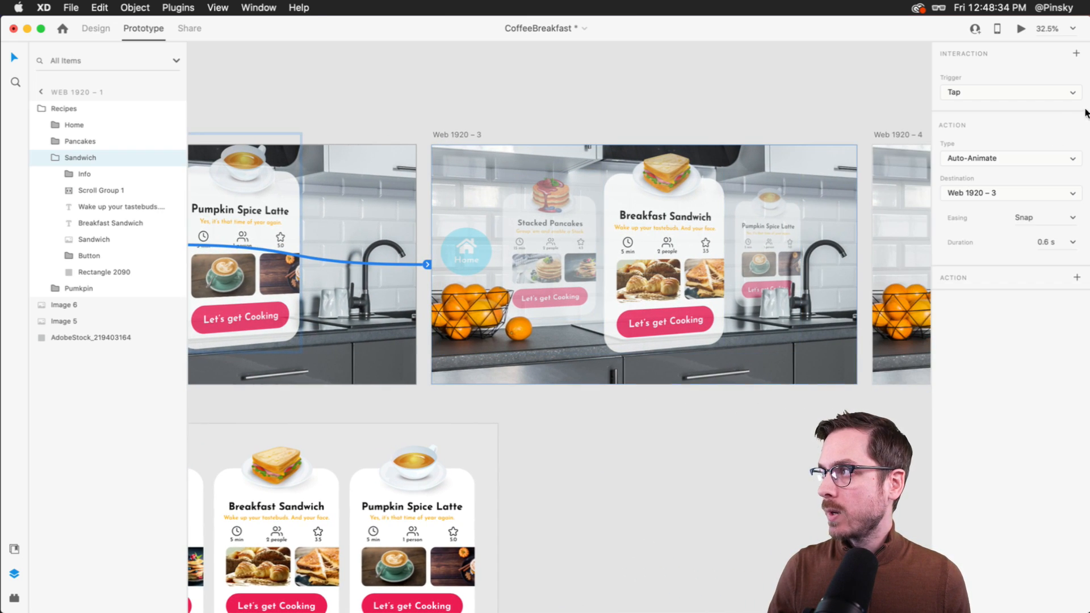
# Try a 0.4 s duration with Snap easing, preview the transition from the Sandwich card, and close the preview.
pyautogui.click(1073, 219)
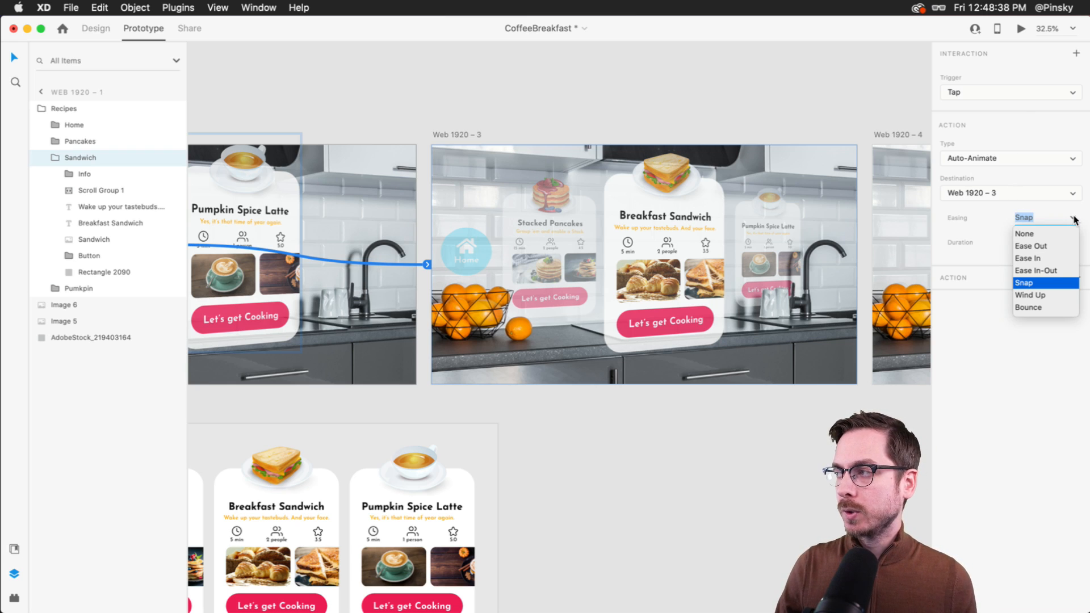
pyautogui.click(1074, 221)
pyautogui.click(1073, 244)
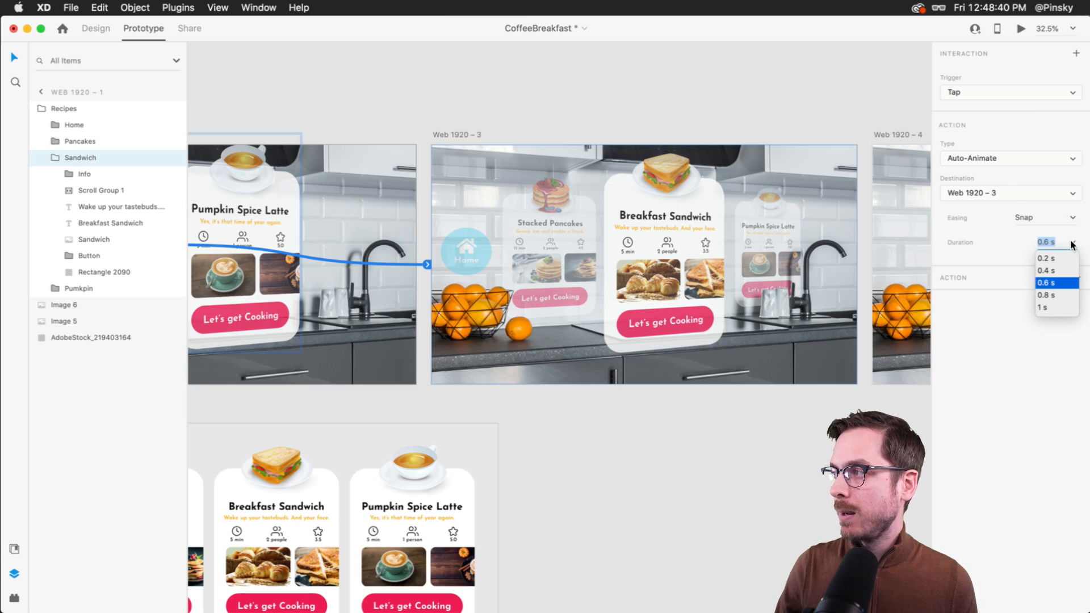
pyautogui.click(1051, 270)
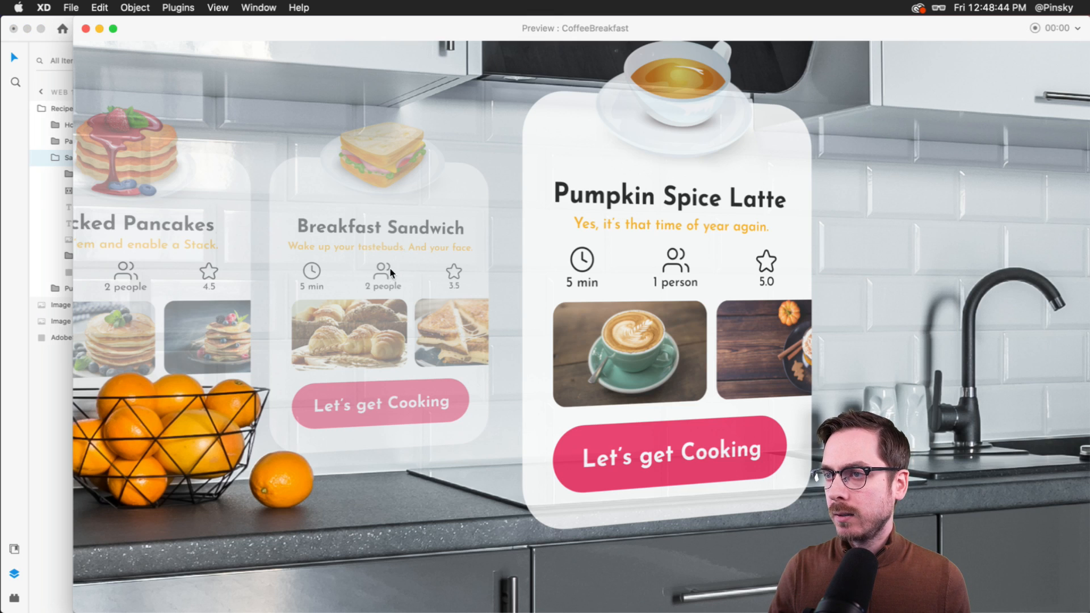
pyautogui.click(391, 272)
pyautogui.press('super+w')
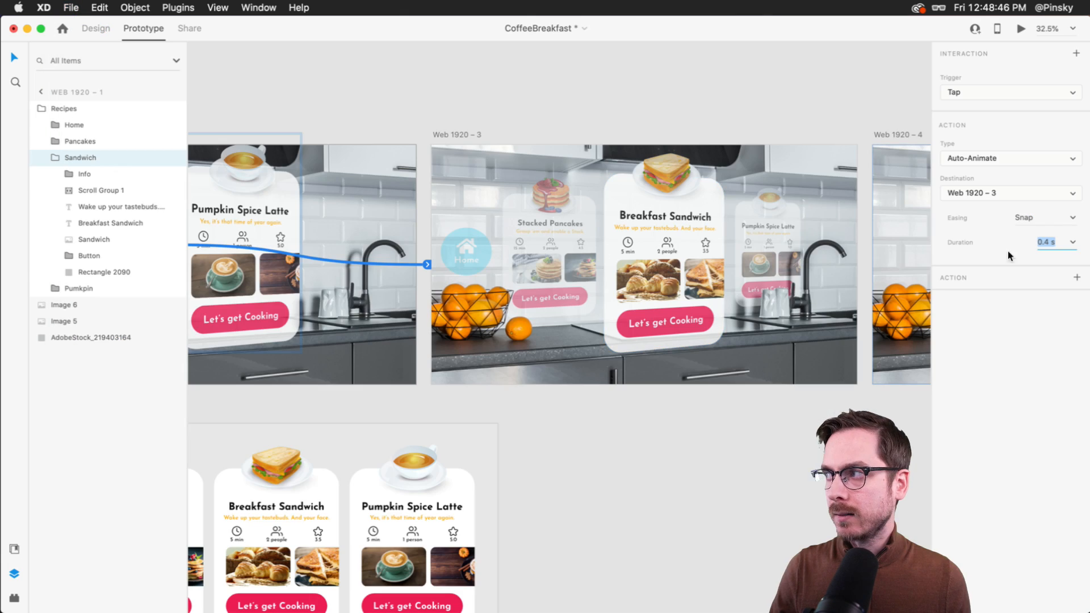
# Set the transition's duration to 0.6 s, preview it by tapping the Sandwich card, and close the preview.
pyautogui.click(1072, 244)
pyautogui.click(1059, 282)
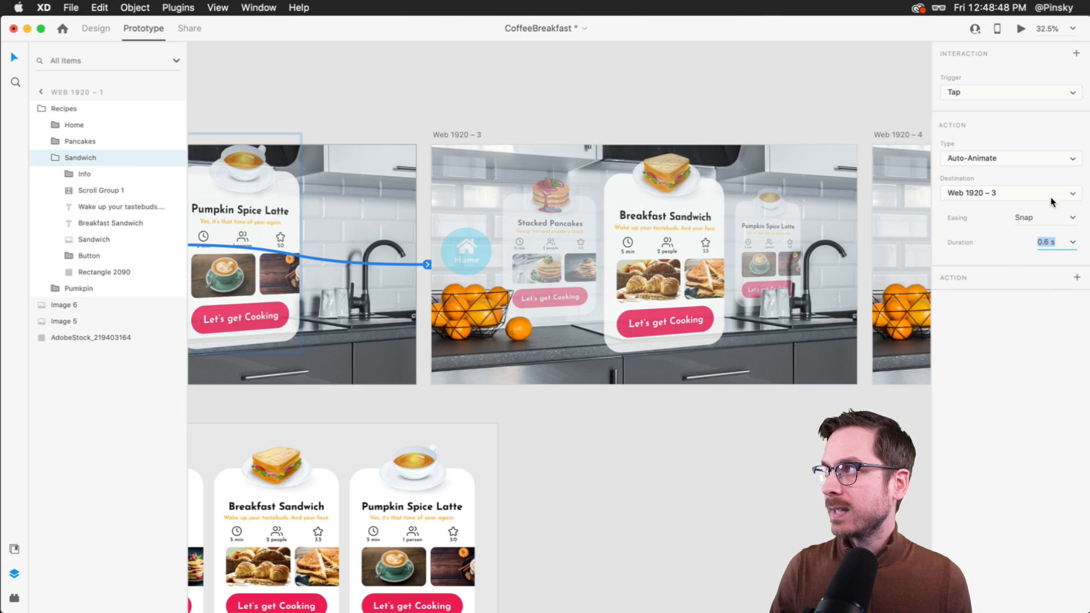
pyautogui.click(1020, 29)
pyautogui.click(379, 267)
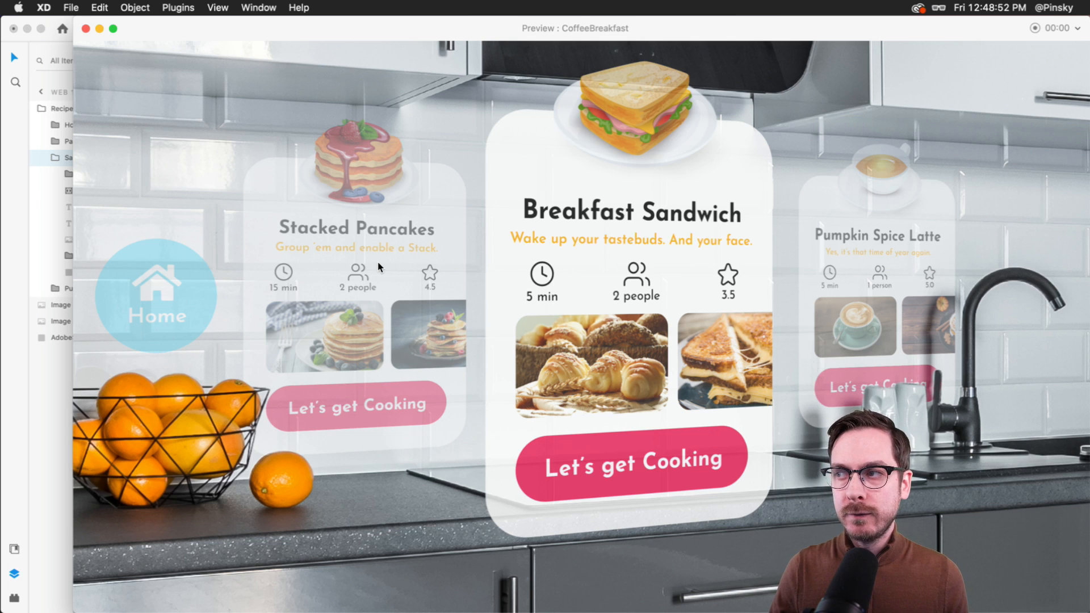
pyautogui.press('super+w')
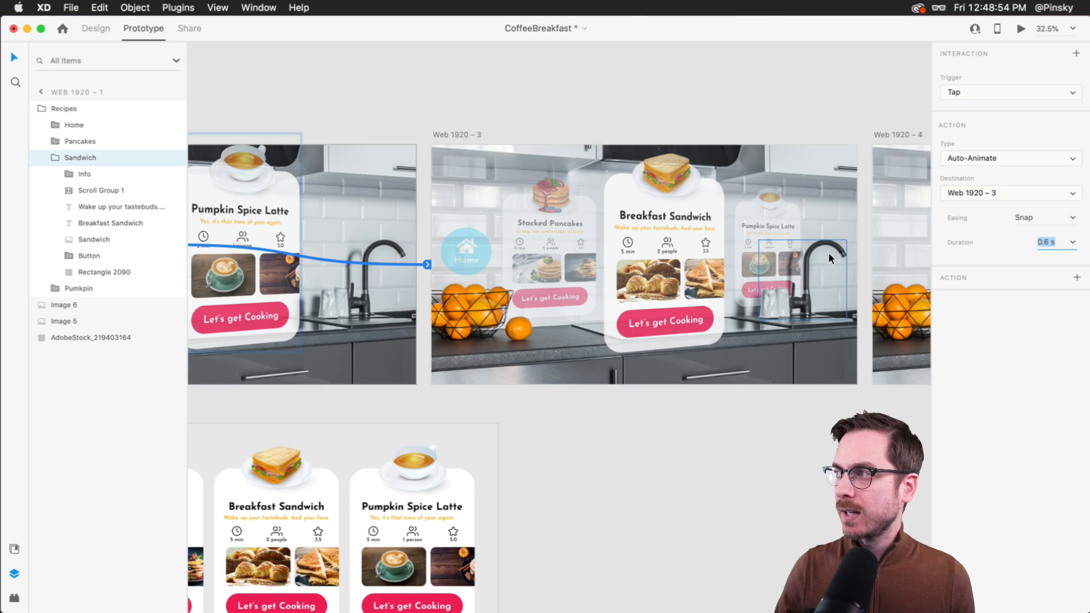
# Set the duration of the Sandwich card's transition on Web 1920 – 1 to 0.4 s.
pyautogui.click(1072, 243)
pyautogui.click(1050, 271)
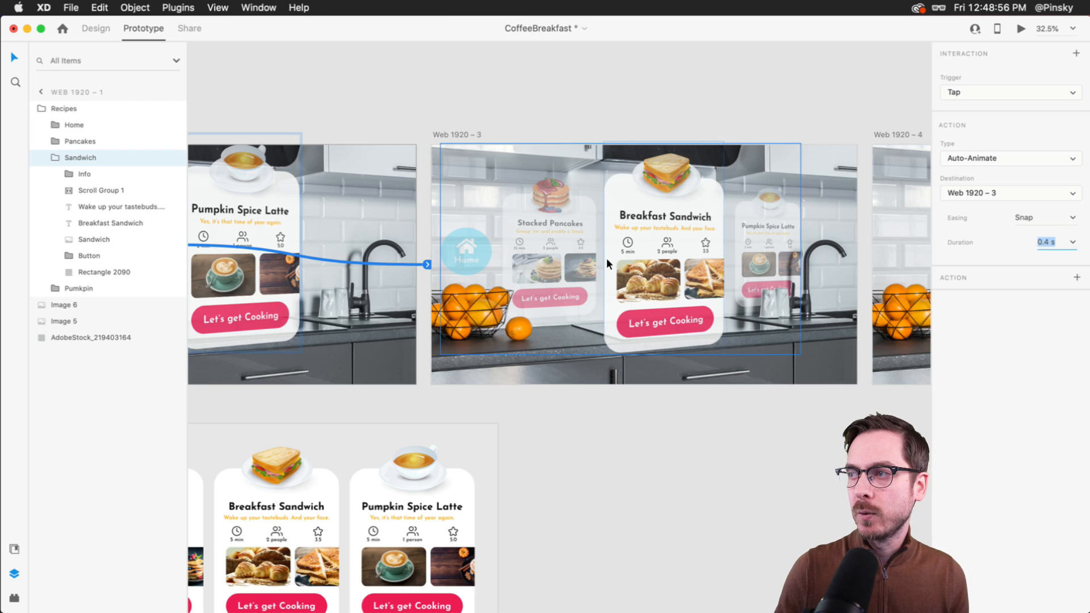
# On Web 1920 – 3, link the Pumpkin card to Web 1920 – 1 and the Pancakes card to Web 1920 – 4.
pyautogui.hscroll(5, 606, 258)
pyautogui.click(518, 253)
pyautogui.click(492, 222)
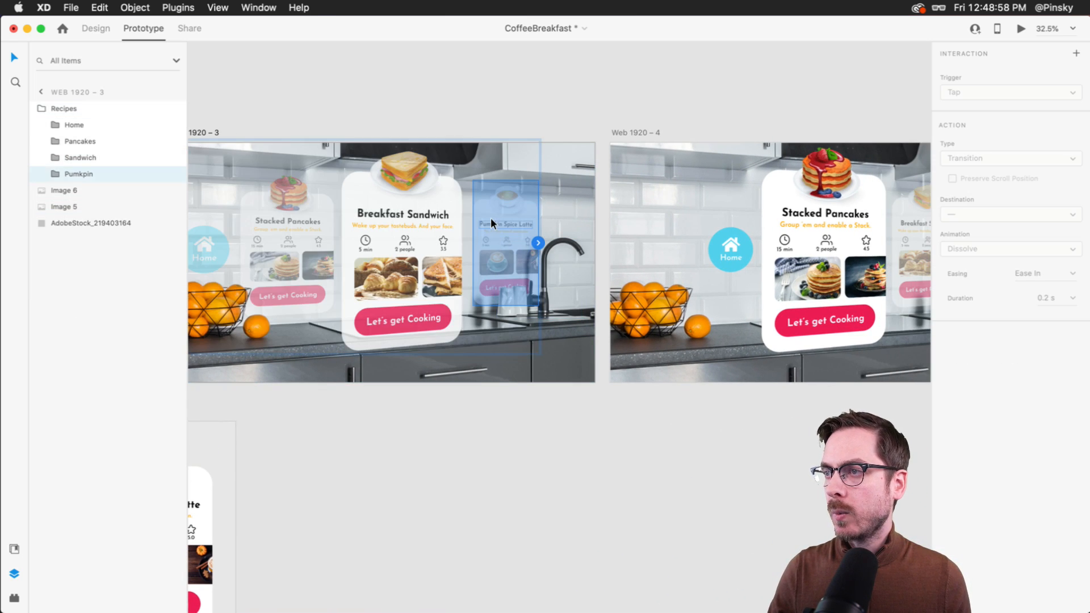
pyautogui.hscroll(-5, 490, 217)
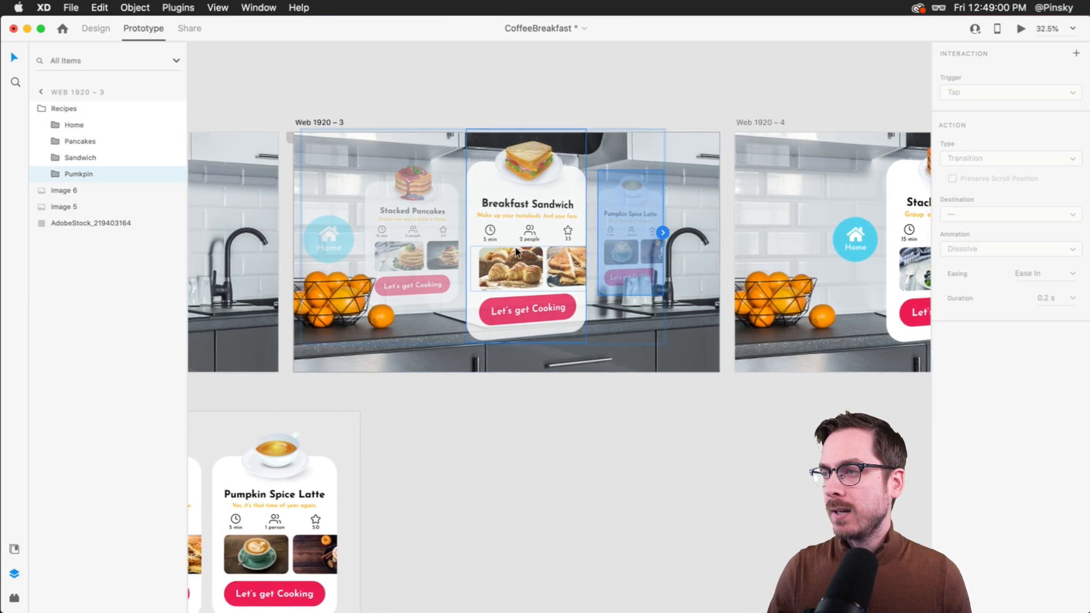
pyautogui.moveTo(706, 238); pyautogui.dragTo(253, 290)
pyautogui.click(489, 223)
pyautogui.moveTo(529, 240); pyautogui.dragTo(849, 272)
# On Web 1920 – 4, link the Sandwich card to Web 1920 – 3 and the Home button to Web 1920 – 1.
pyautogui.click(744, 200)
pyautogui.doubleClick(745, 200)
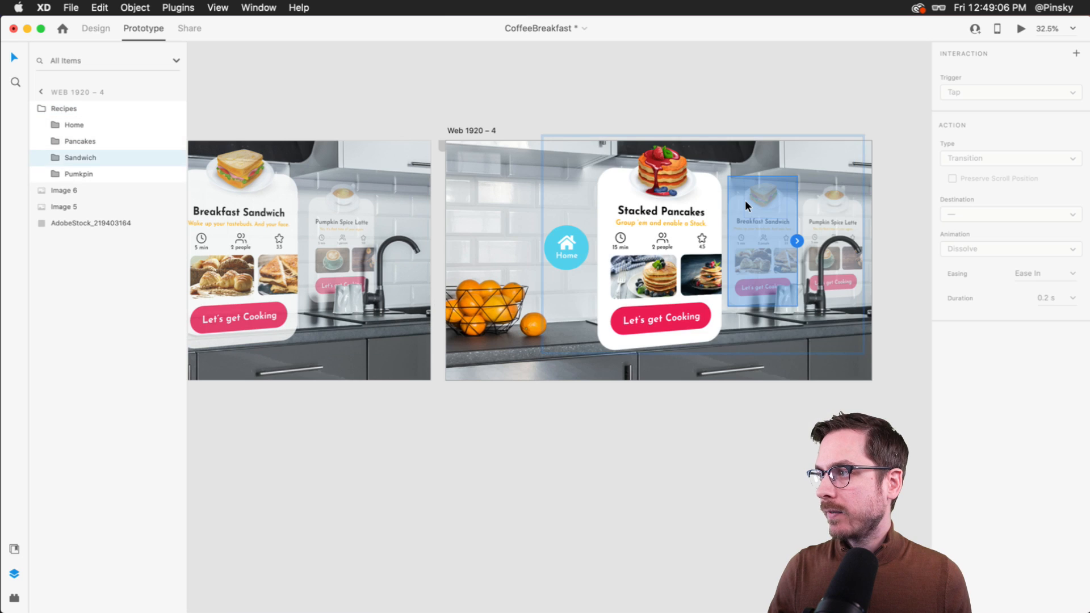
pyautogui.moveTo(795, 240); pyautogui.dragTo(363, 267)
pyautogui.click(559, 234)
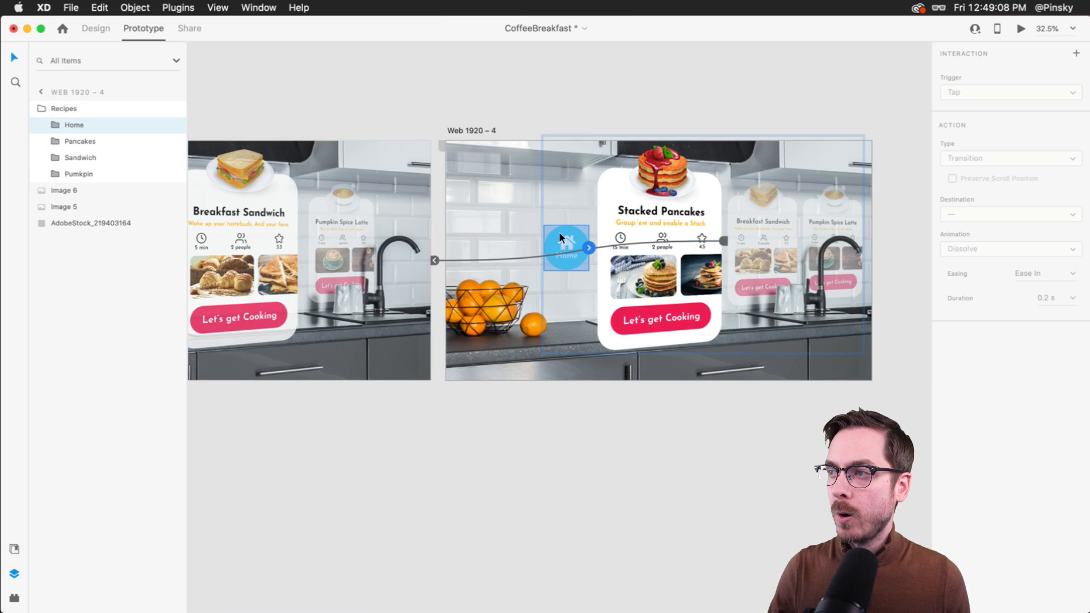
pyautogui.moveTo(590, 247); pyautogui.dragTo(337, 276)
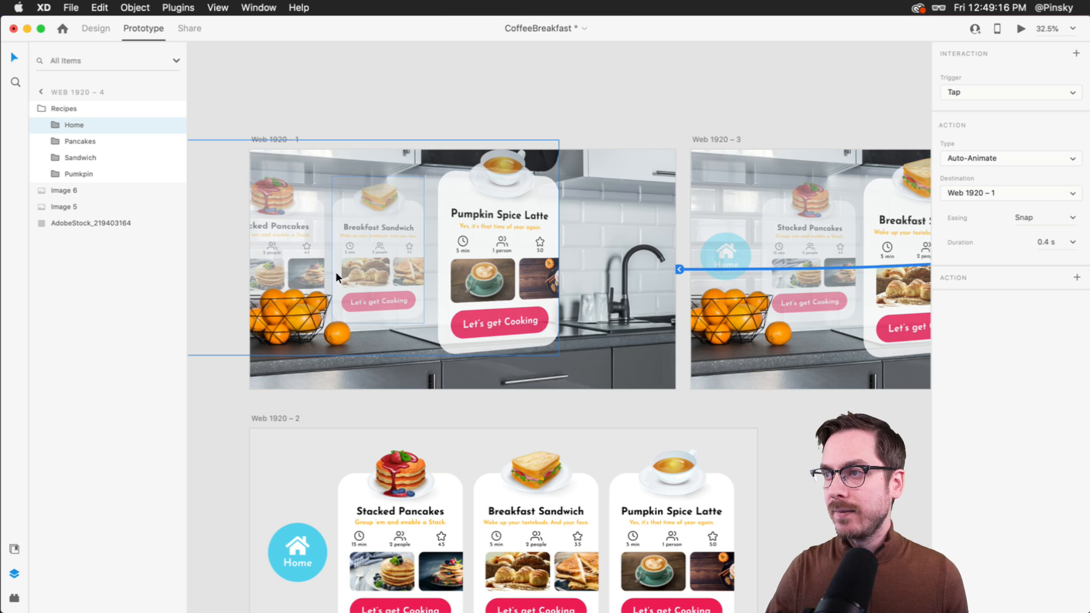
# In Design mode, set the opacity of the Pancakes card on Web 1920 – 4 to 80%.
pyautogui.hscroll(12, 547, 225)
pyautogui.click(633, 191)
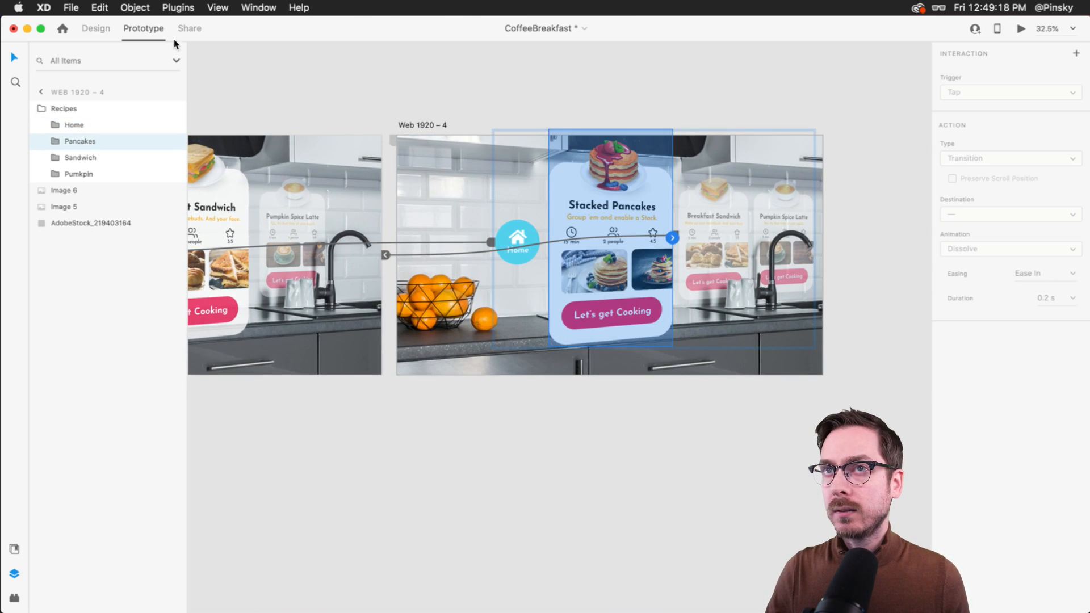
pyautogui.click(104, 32)
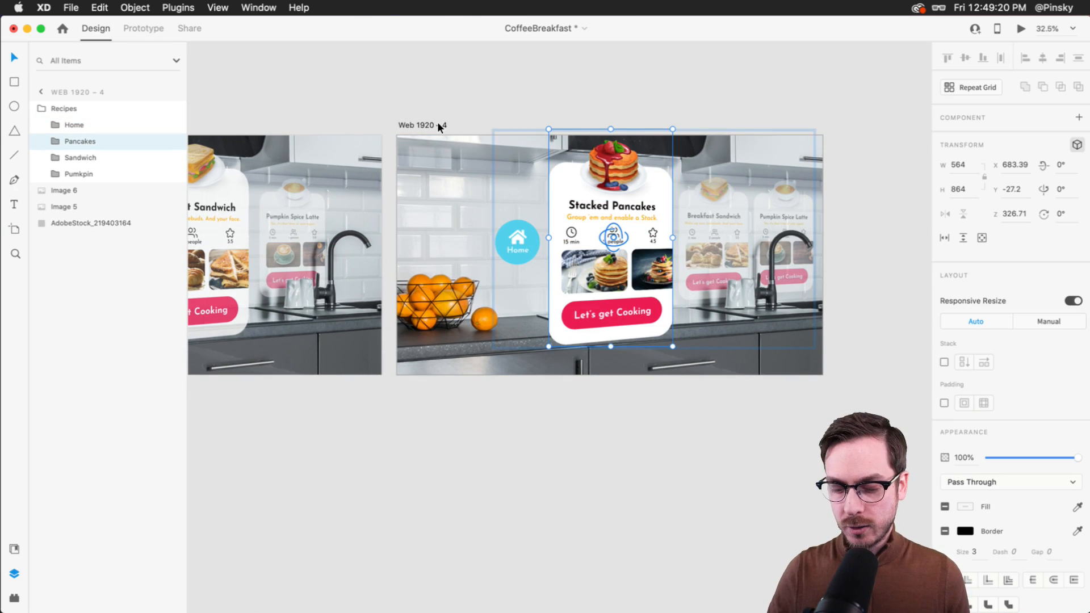
pyautogui.press('8')
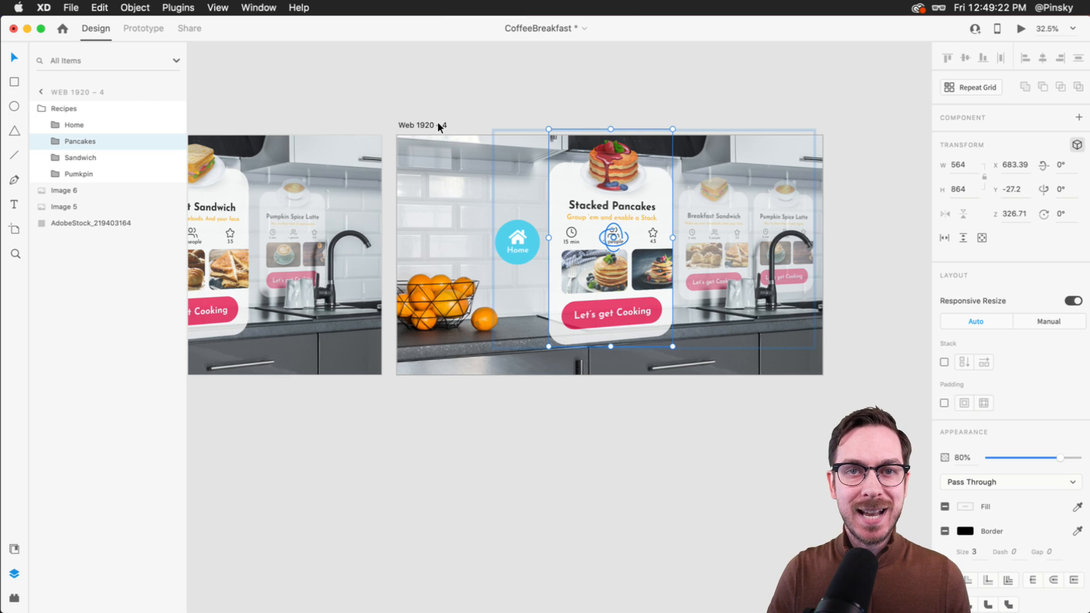
# Preview the prototype from Web 1920 – 1, going through the Breakfast Sandwich card, the Stacked Pancakes card and Home.
pyautogui.hscroll(-14, 322, 195)
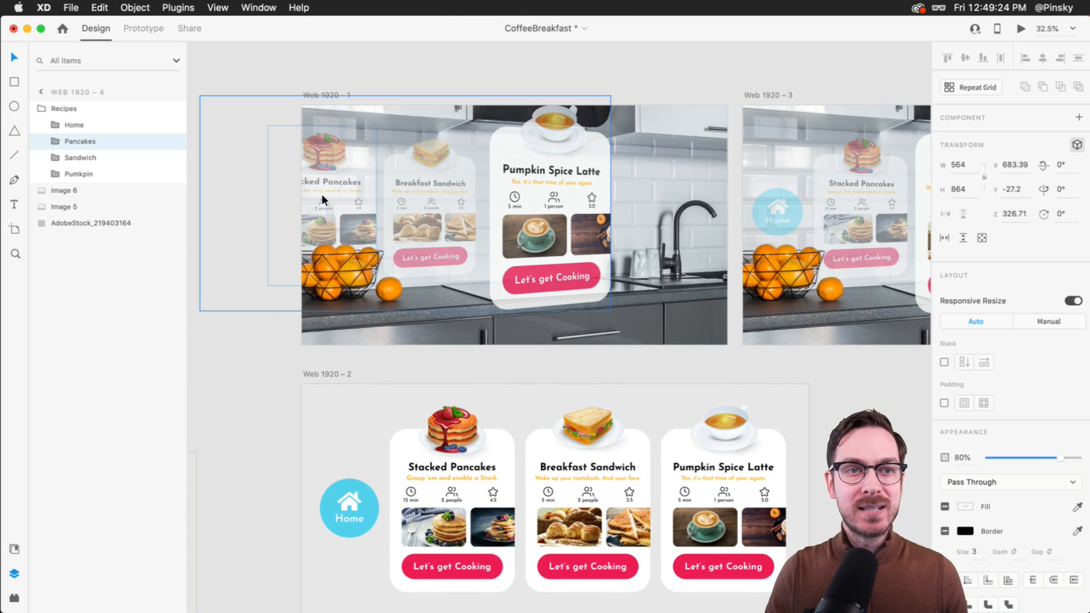
pyautogui.click(370, 175)
pyautogui.click(325, 95)
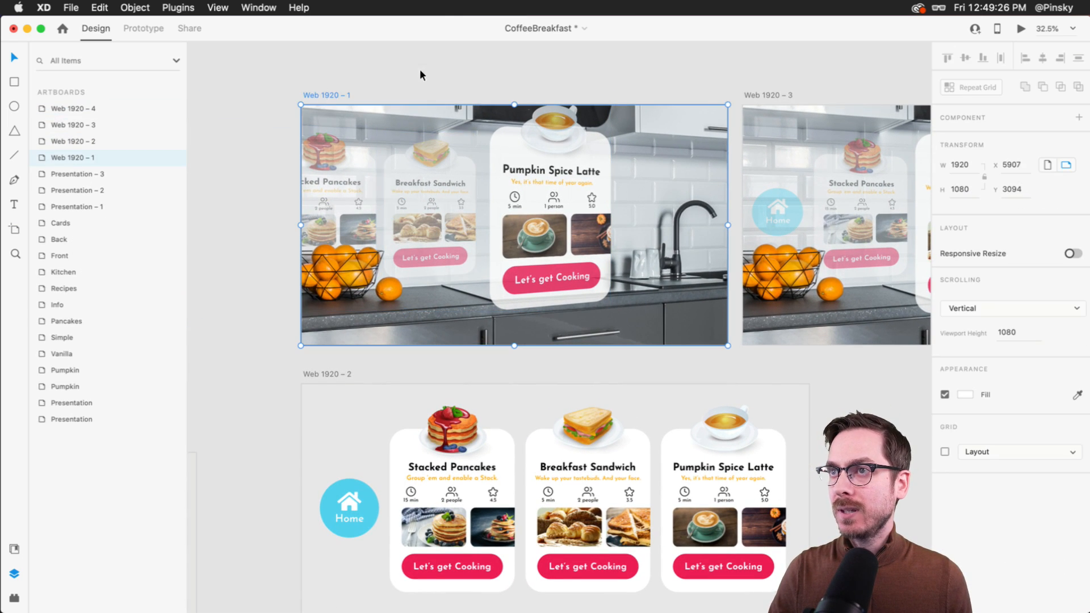
pyautogui.click(1021, 29)
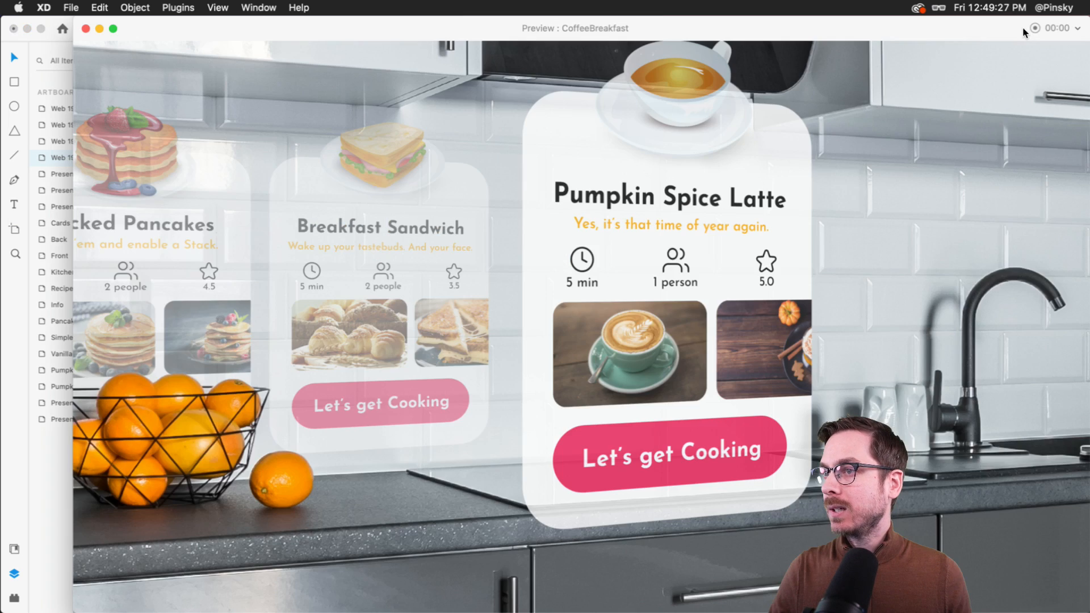
pyautogui.click(401, 220)
pyautogui.click(443, 286)
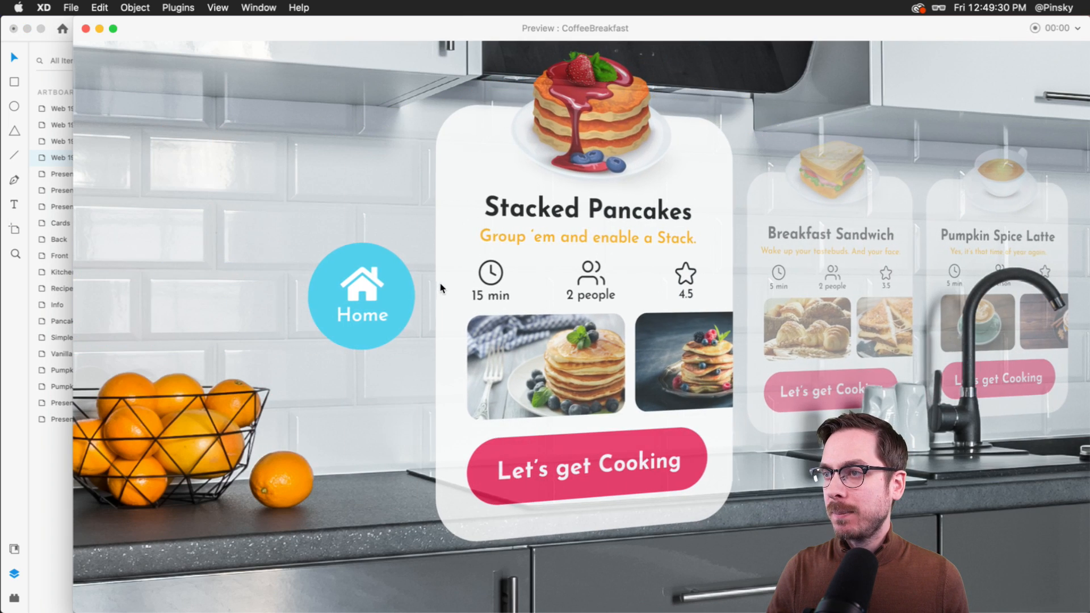
pyautogui.click(377, 307)
# Test the links in both directions between the Sandwich, Pumpkin Spice Latte and Pancakes cards in the preview.
pyautogui.click(337, 266)
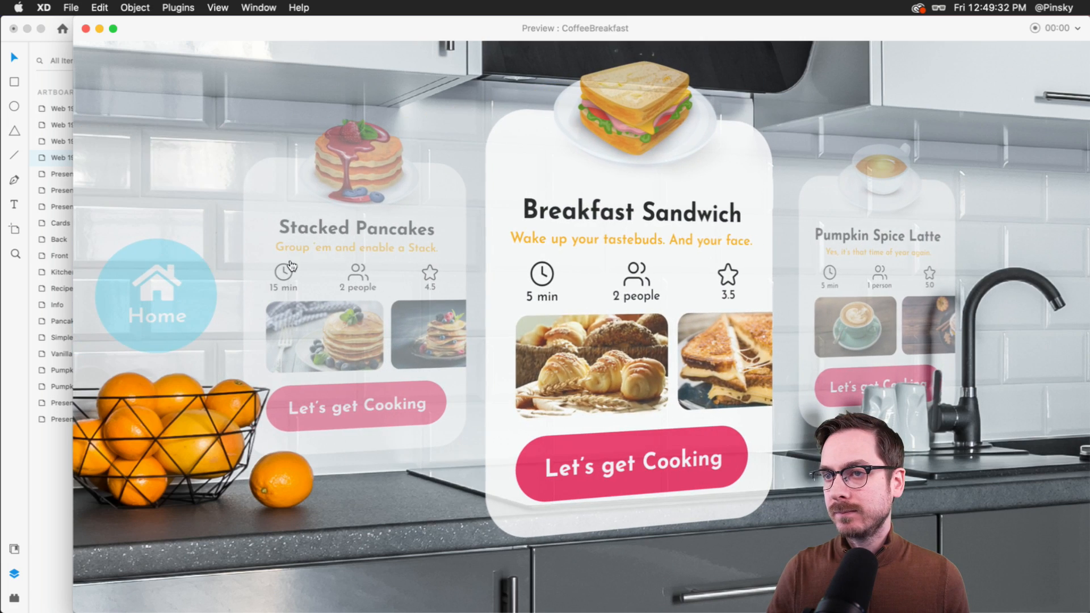
pyautogui.click(829, 286)
pyautogui.click(424, 233)
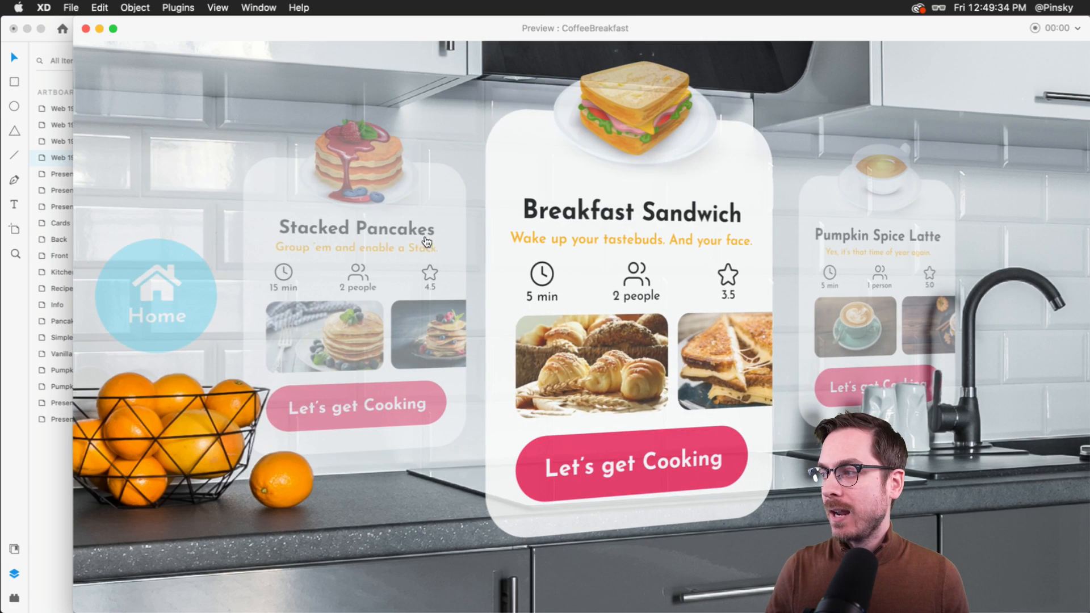
pyautogui.click(386, 287)
pyautogui.click(378, 313)
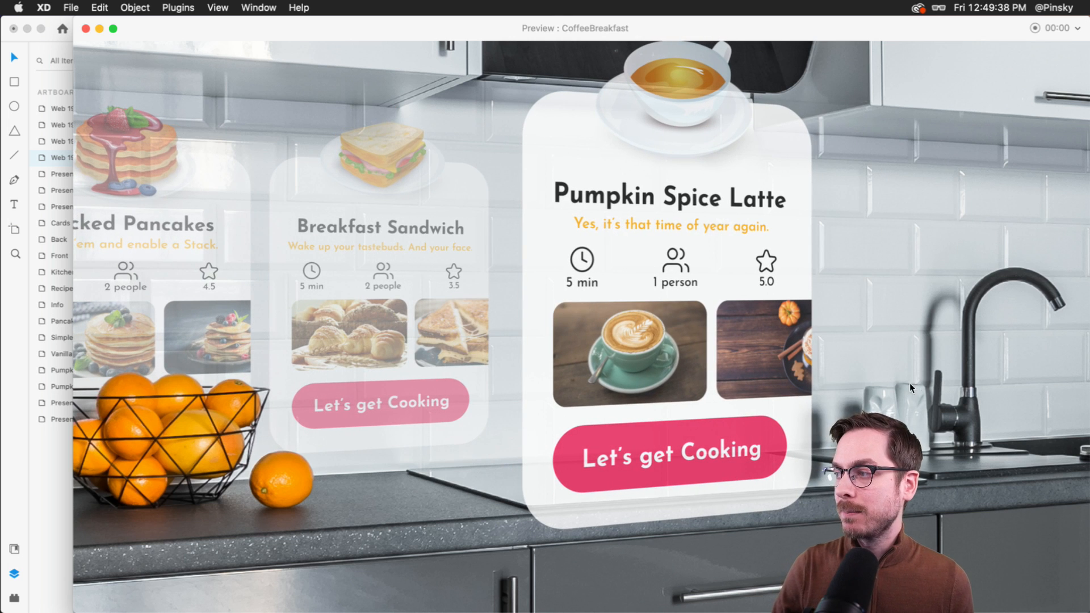
pyautogui.click(372, 315)
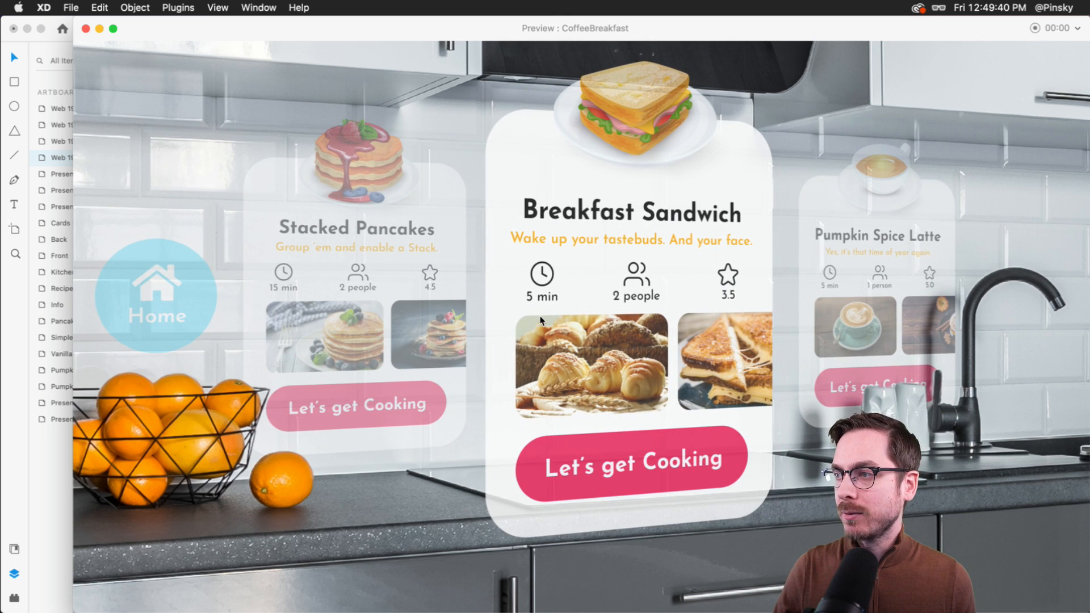
pyautogui.click(322, 277)
pyautogui.click(796, 291)
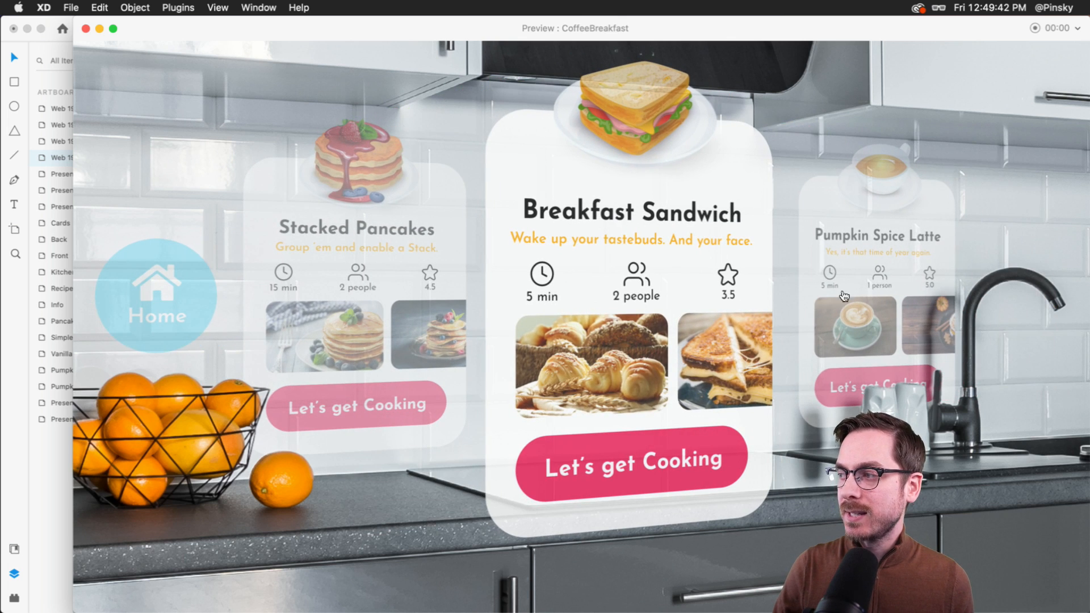
pyautogui.click(884, 306)
pyautogui.click(397, 309)
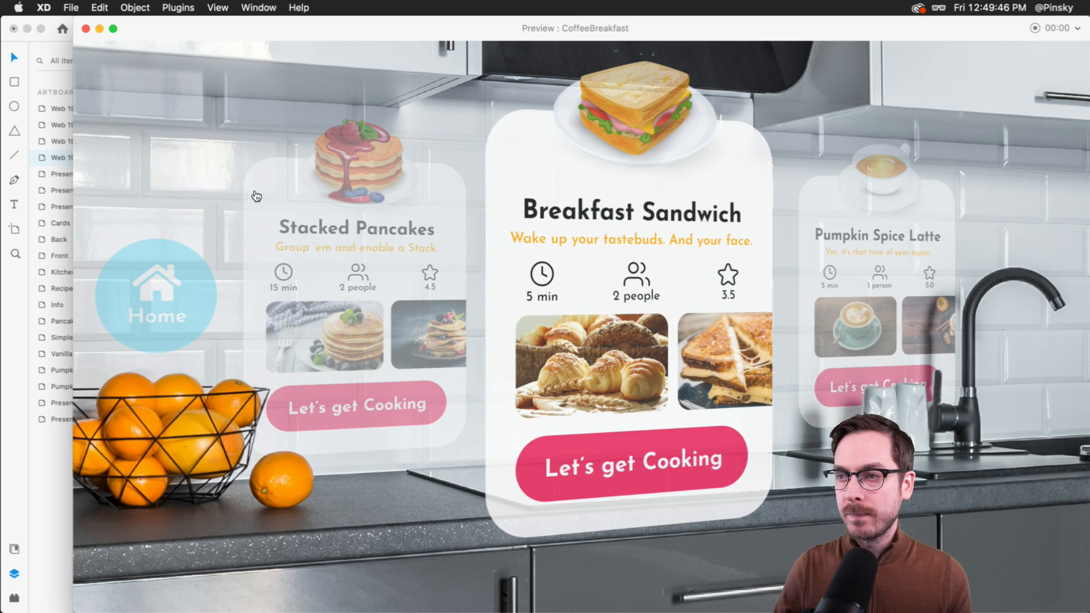
# Replay the loop from the Pancakes card through Home and the Sandwich card, and close the preview.
pyautogui.click(386, 270)
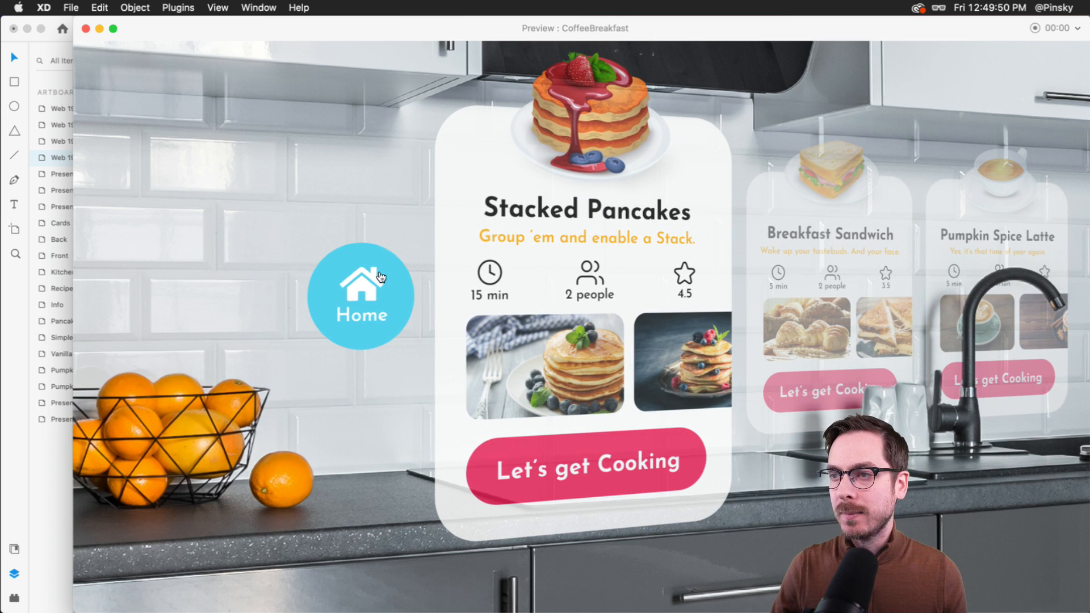
pyautogui.click(380, 276)
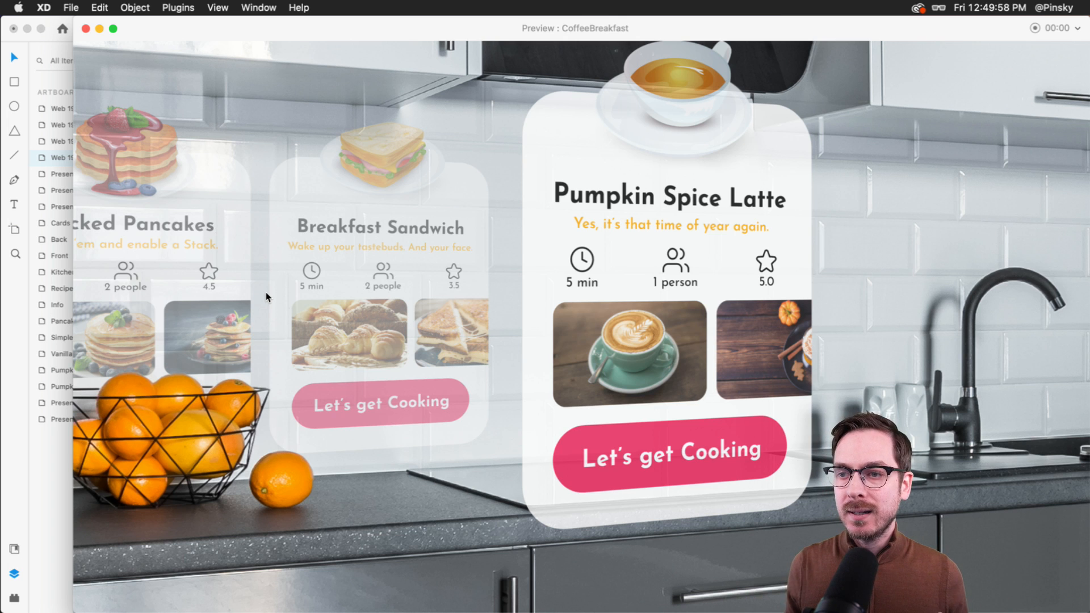
pyautogui.click(385, 253)
pyautogui.click(352, 272)
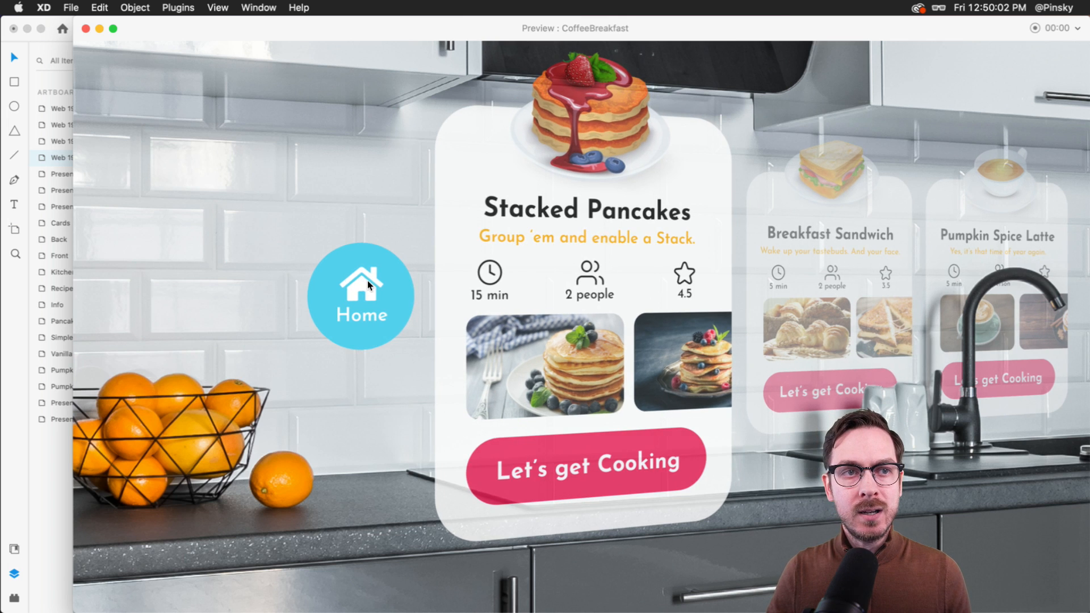
pyautogui.click(367, 286)
pyautogui.press('Escape')
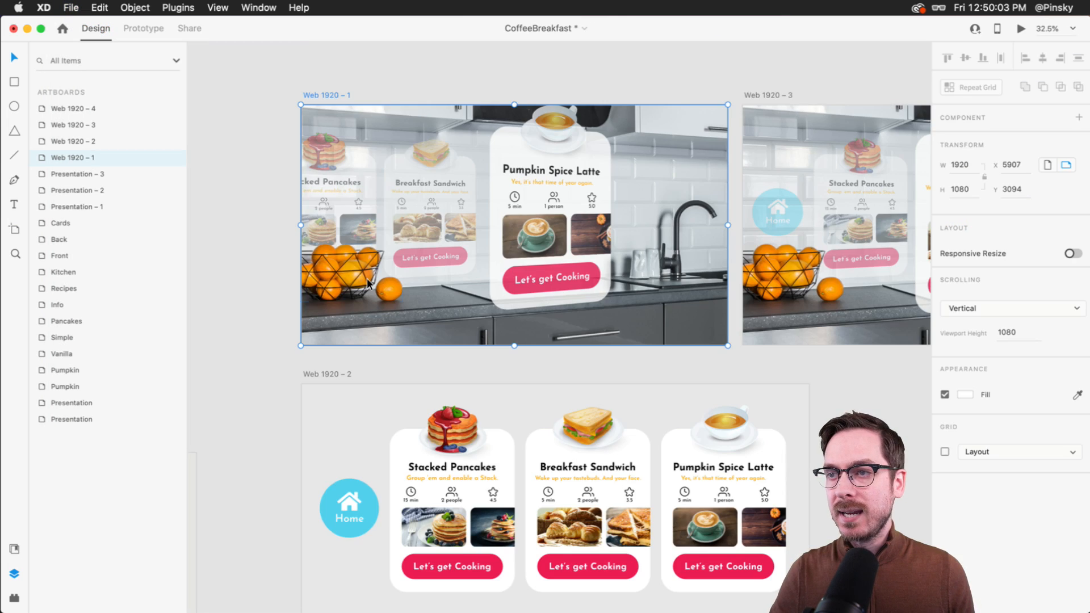
# In Prototype mode, set the Sandwich card's transition on Web 1920 – 1 to a duration of 0.6 s.
pyautogui.click(145, 37)
pyautogui.click(612, 214)
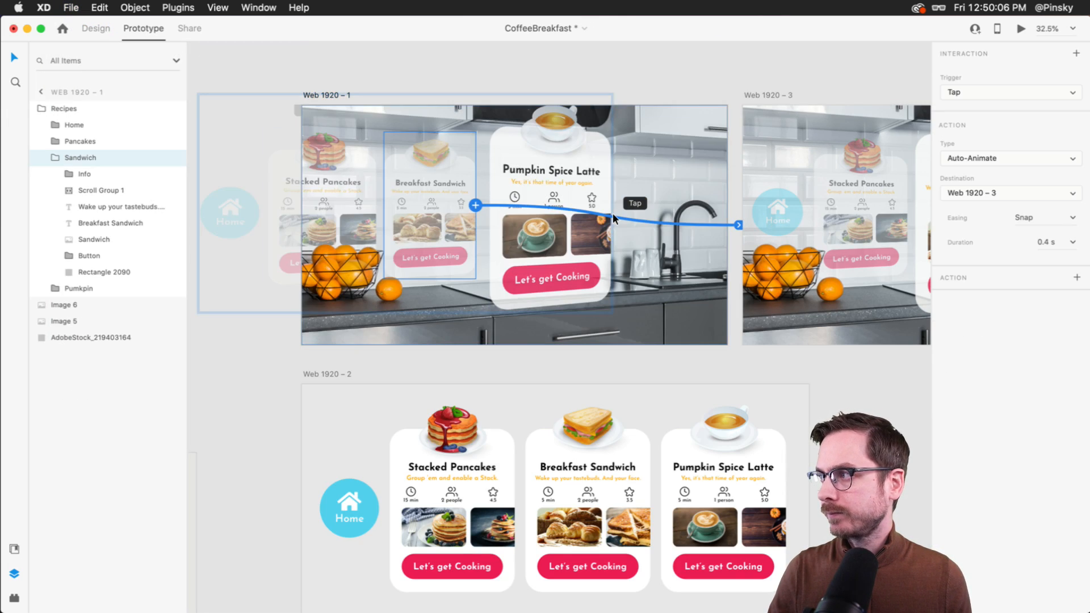
pyautogui.hscroll(5, 611, 213)
pyautogui.click(1072, 242)
pyautogui.click(1060, 287)
# Select both card links on Web 1920 – 3 together and set their duration to 0.6 s.
pyautogui.click(634, 203)
pyautogui.click(588, 211)
pyautogui.keyDown('shift'); pyautogui.click(770, 216); pyautogui.keyUp('shift')
pyautogui.click(1072, 242)
pyautogui.click(1055, 285)
# Select the Home and Sandwich links on Web 1920 – 4 and set their duration to 0.6 s.
pyautogui.hscroll(8, 725, 260)
pyautogui.click(725, 260)
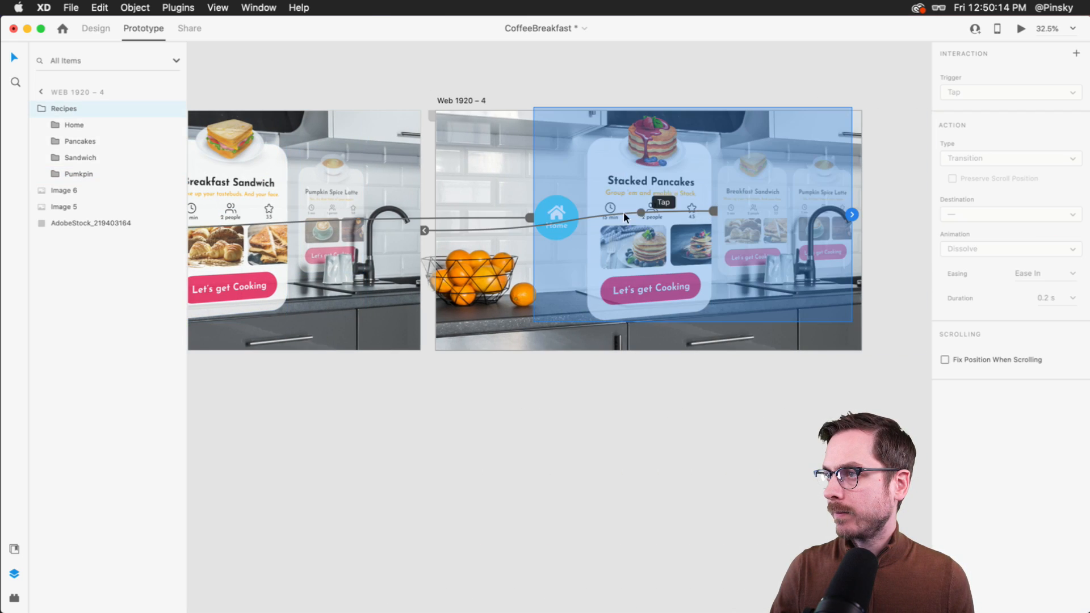
pyautogui.click(558, 218)
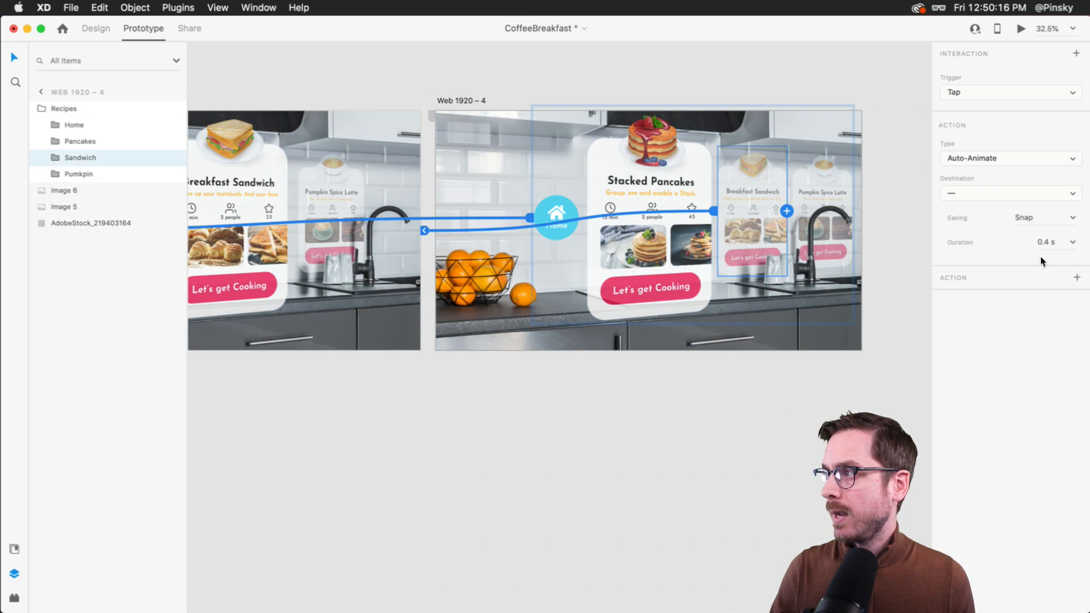
pyautogui.click(1072, 242)
pyautogui.click(1047, 298)
# Preview from Web 1920 – 1 and cycle through the Sandwich, Pancakes and Home links to check the slower transitions.
pyautogui.hscroll(5, 529, 291)
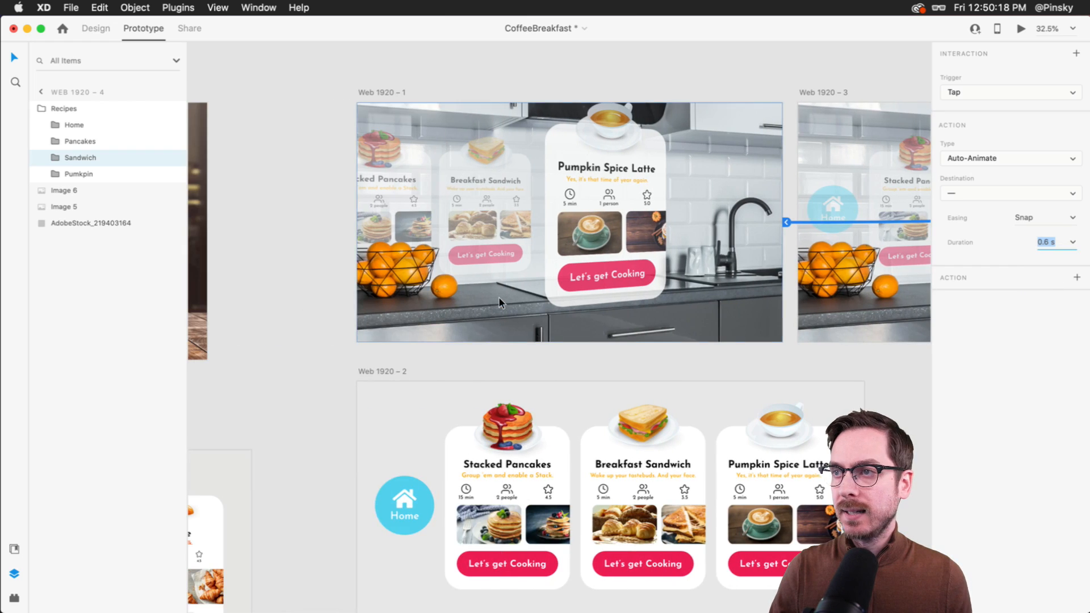
pyautogui.click(436, 257)
pyautogui.press('super+Return')
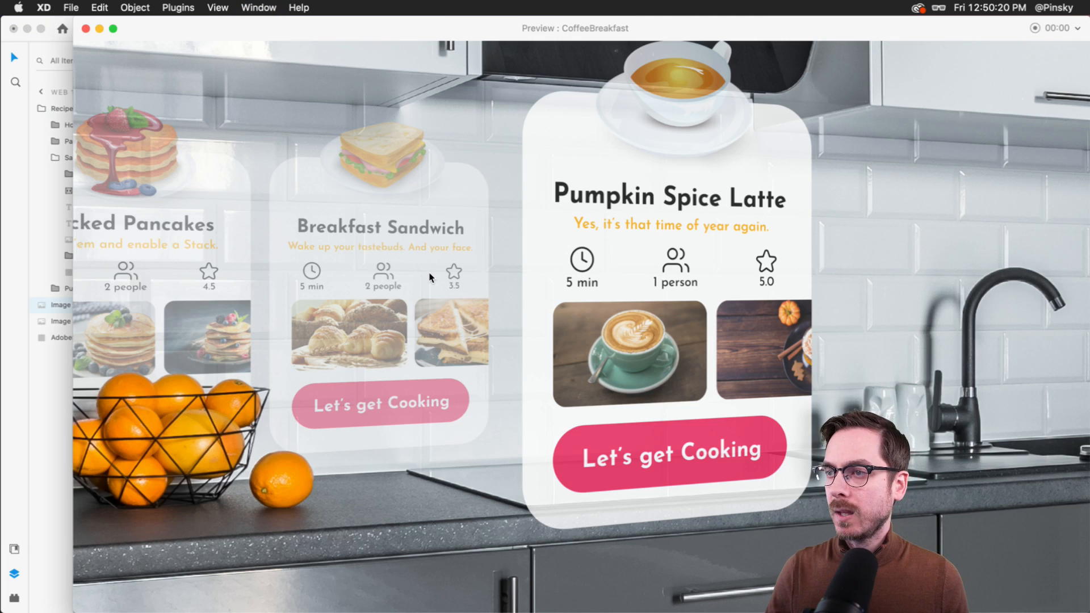
pyautogui.click(433, 278)
pyautogui.click(430, 292)
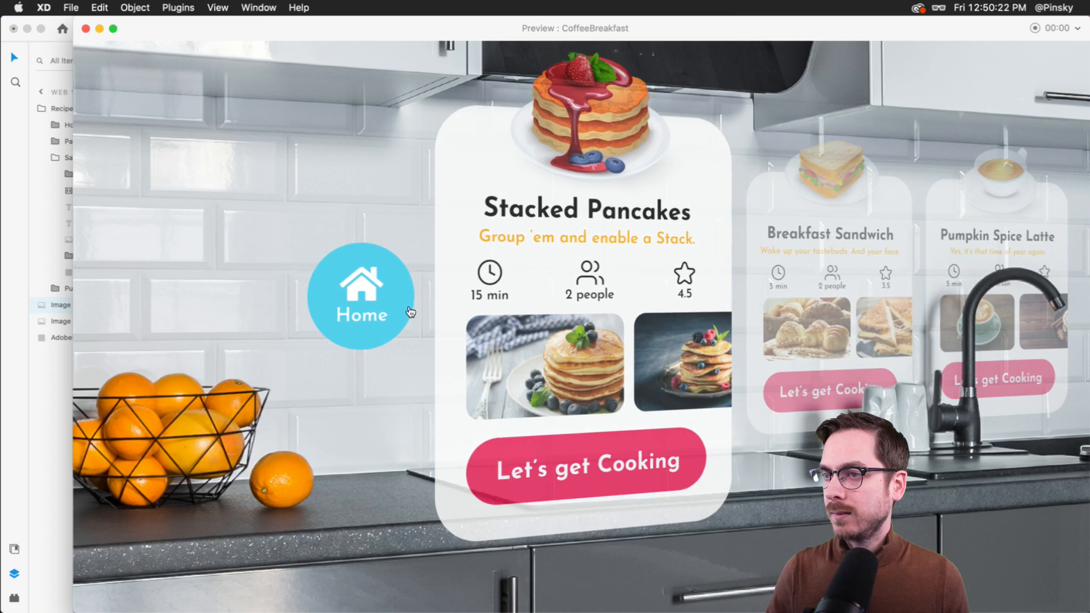
pyautogui.click(387, 310)
pyautogui.click(389, 304)
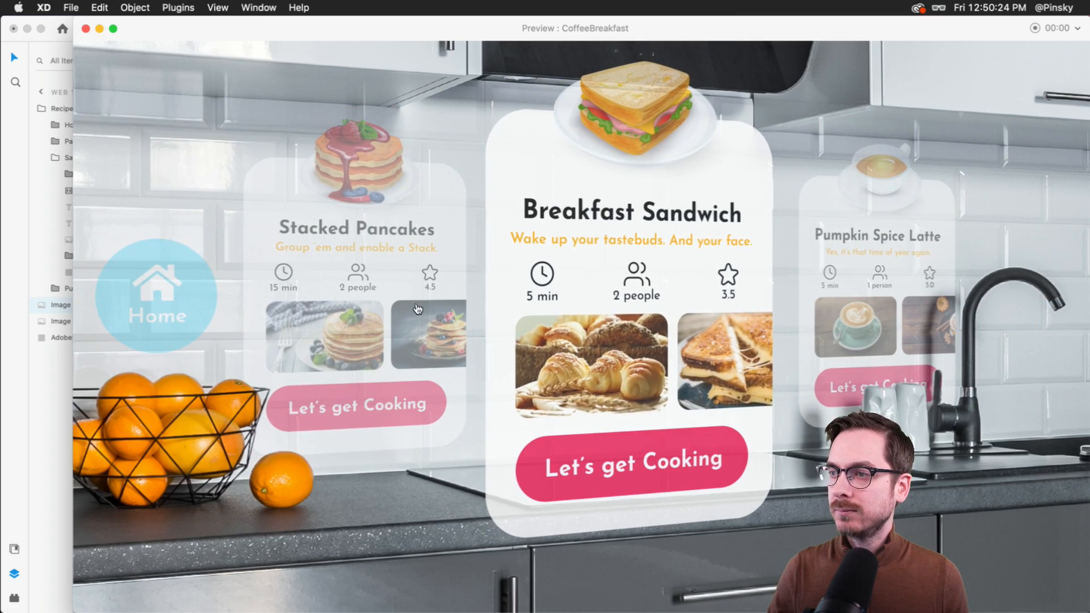
pyautogui.click(406, 291)
pyautogui.click(406, 288)
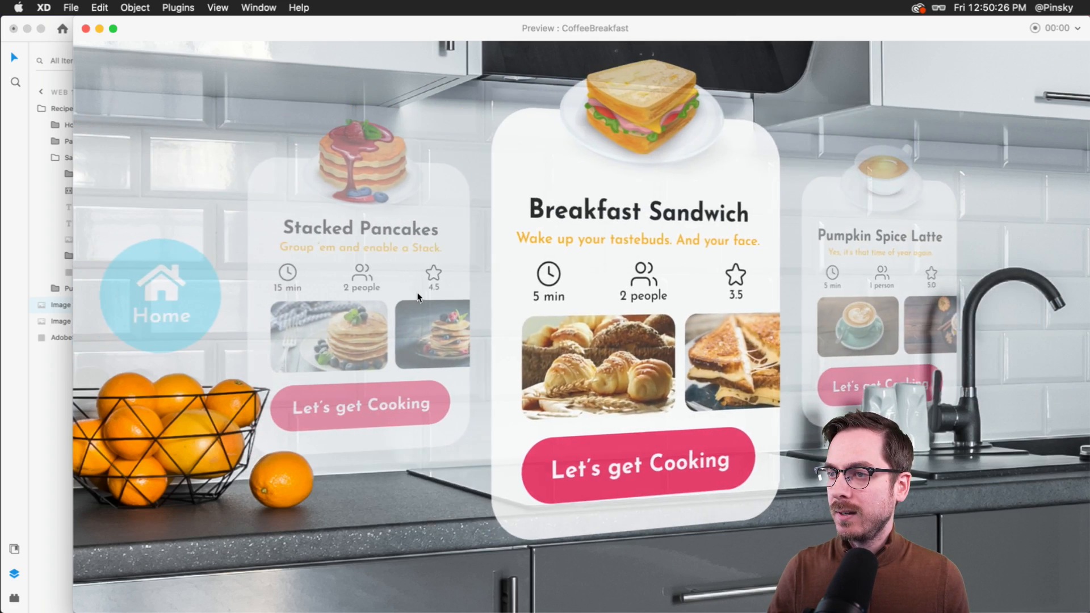
pyautogui.click(348, 270)
pyautogui.click(805, 267)
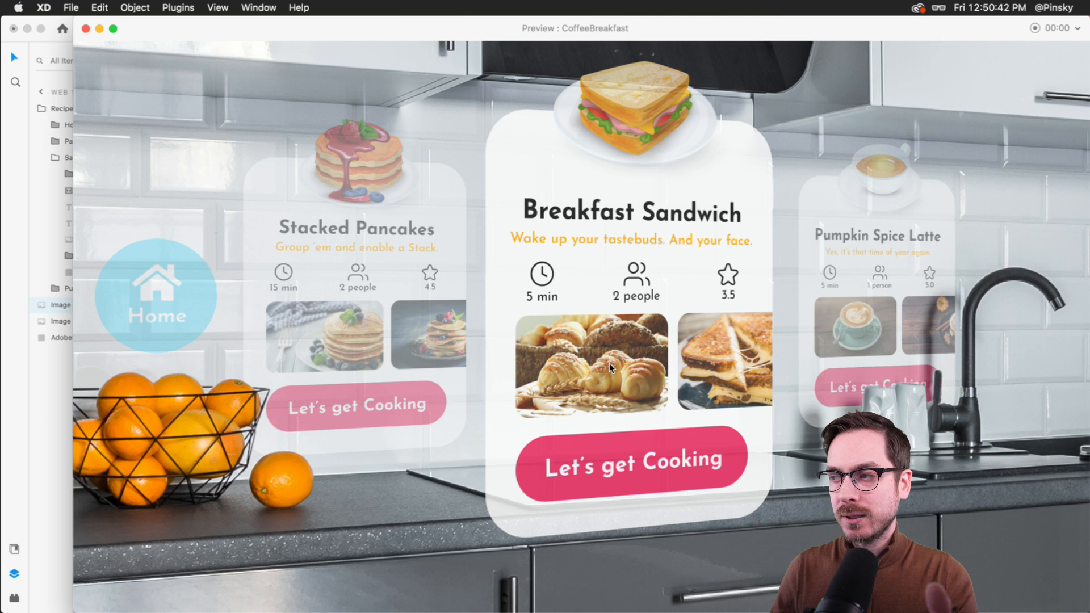
# Test scrolling the photo strips on the recipe cards in the preview, including on the Stacked Pancakes card brought to the front.
pyautogui.hscroll(3, 647, 362)
pyautogui.hscroll(2, 656, 362)
pyautogui.hscroll(-5, 656, 362)
pyautogui.hscroll(6, 656, 363)
pyautogui.hscroll(-5, 656, 363)
pyautogui.hscroll(3, 656, 363)
pyautogui.hscroll(-3, 656, 362)
pyautogui.hscroll(3, 656, 363)
pyautogui.hscroll(-3, 656, 362)
pyautogui.hscroll(2, 369, 322)
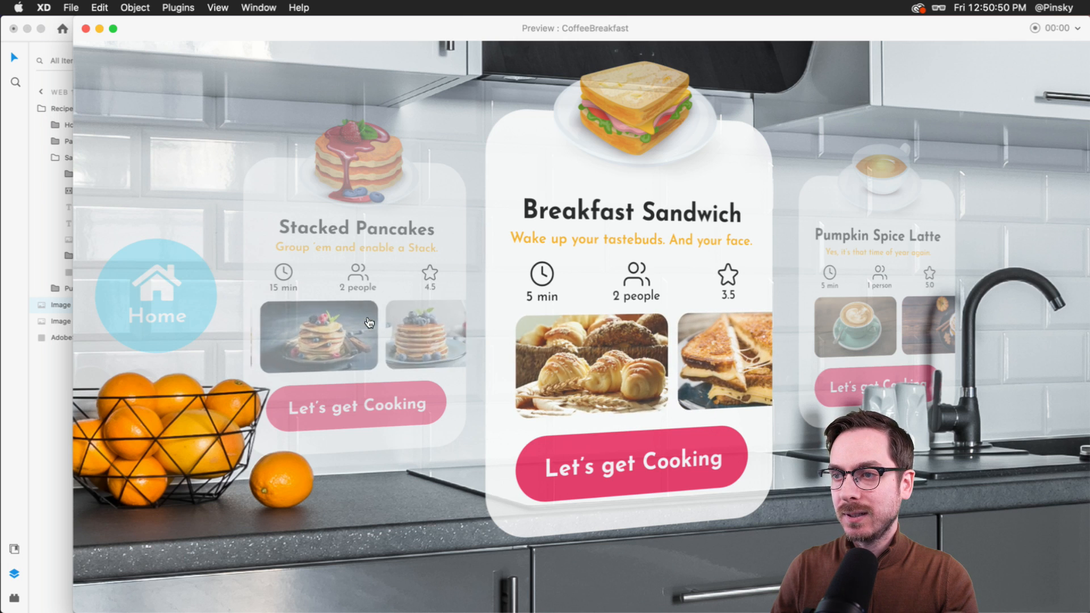
pyautogui.hscroll(-4, 369, 323)
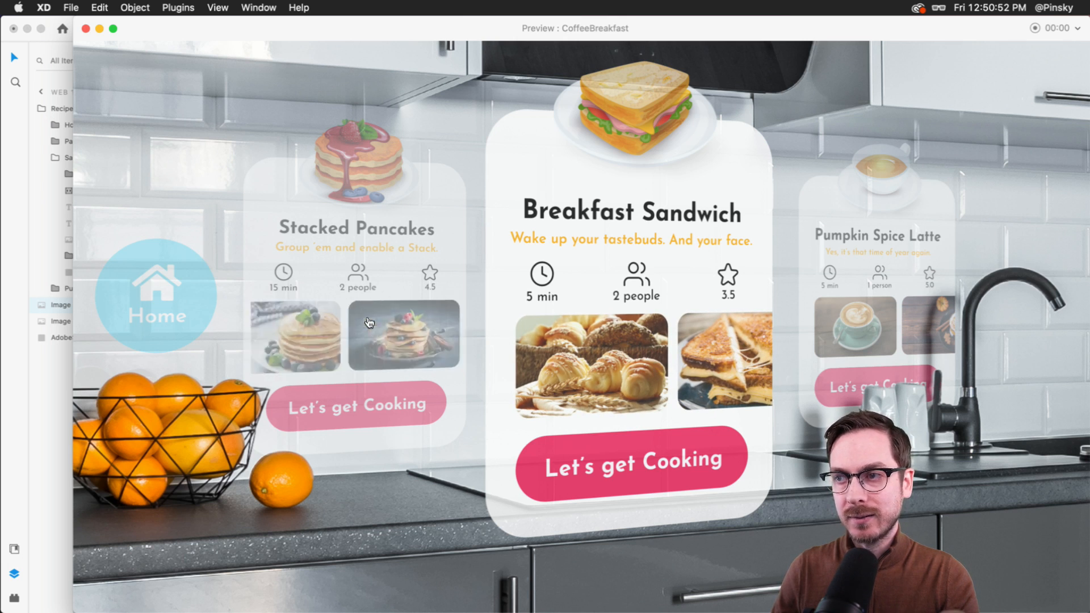
pyautogui.click(290, 223)
pyautogui.hscroll(3, 632, 332)
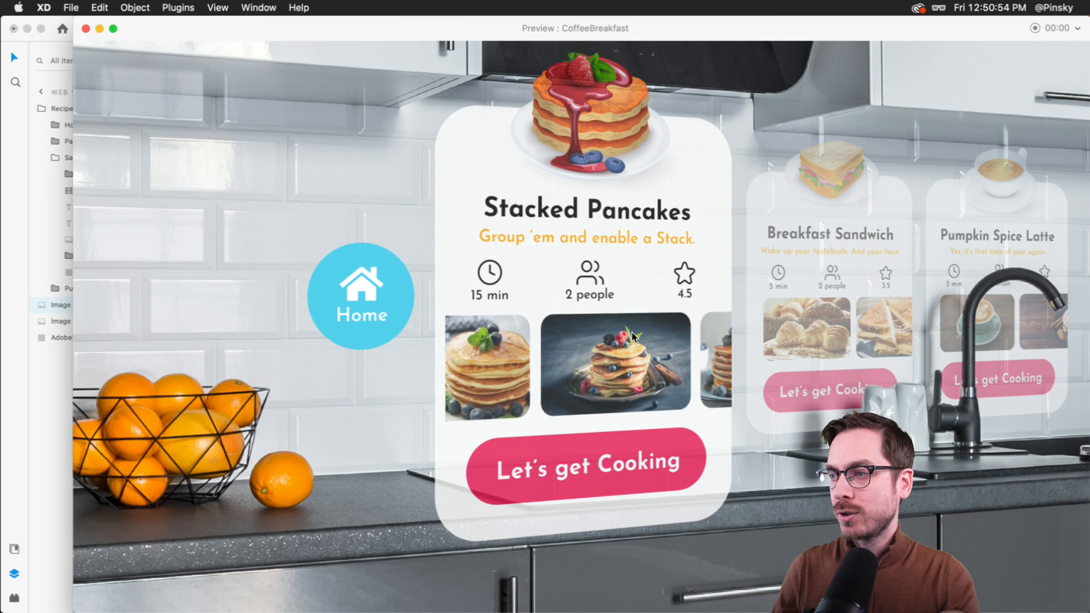
# In the preview, scroll the Stacked Pancakes photos, bring the Sandwich and Latte cards forward in turn, and scroll the Latte photos.
pyautogui.hscroll(-3, 632, 332)
pyautogui.hscroll(3, 632, 332)
pyautogui.hscroll(-3, 631, 332)
pyautogui.hscroll(3, 631, 332)
pyautogui.hscroll(-3, 632, 332)
pyautogui.click(810, 234)
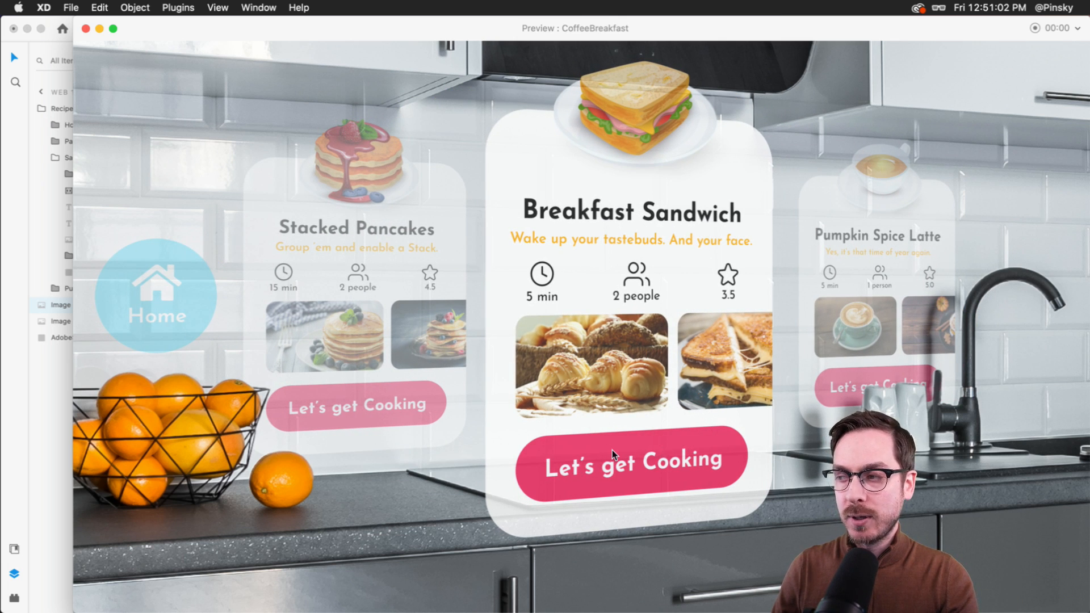
pyautogui.click(818, 233)
pyautogui.hscroll(3, 701, 363)
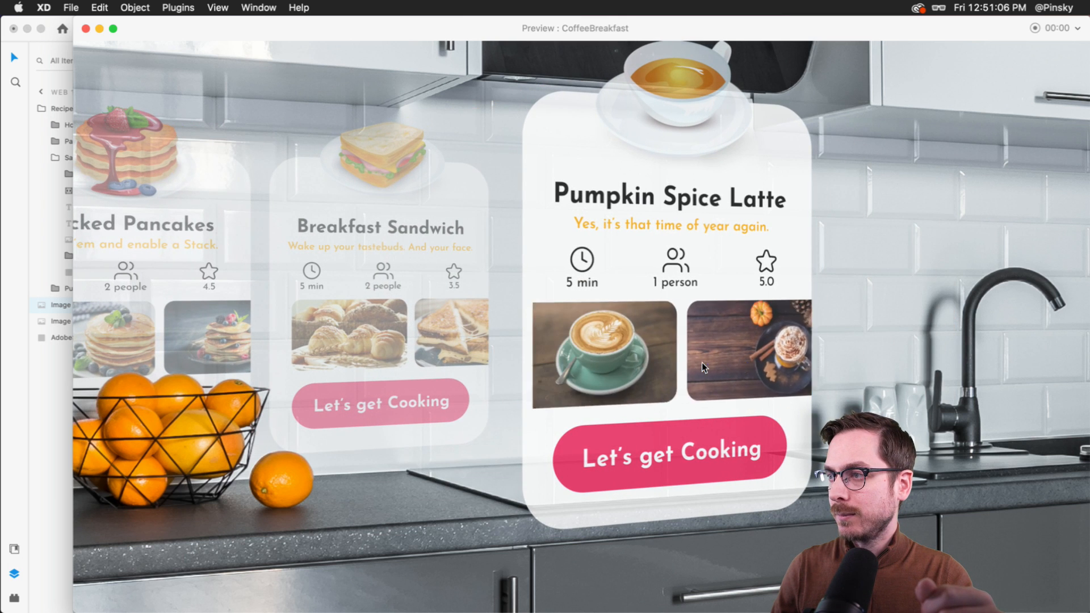
# Cycle back and forth between the Sandwich, Latte and Pancakes cards in the preview and close it.
pyautogui.click(361, 222)
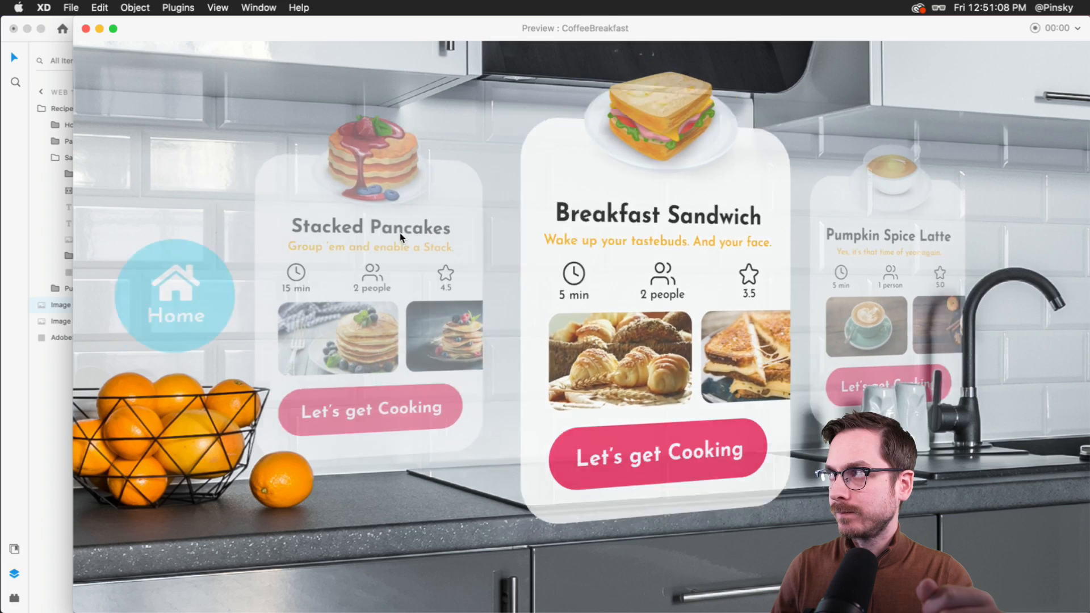
pyautogui.click(400, 237)
pyautogui.click(370, 284)
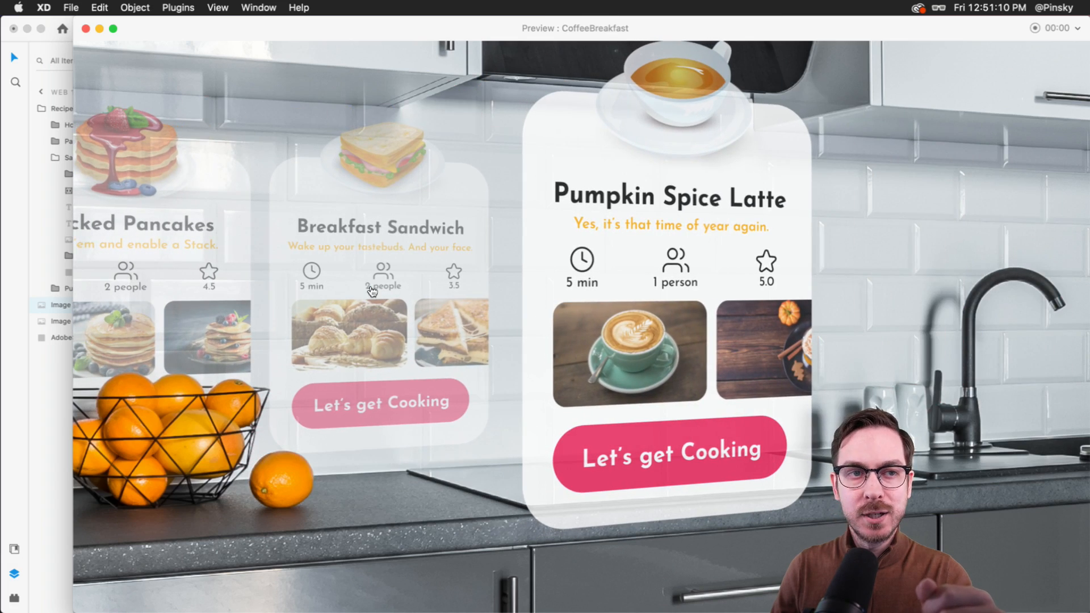
pyautogui.click(425, 258)
pyautogui.click(386, 251)
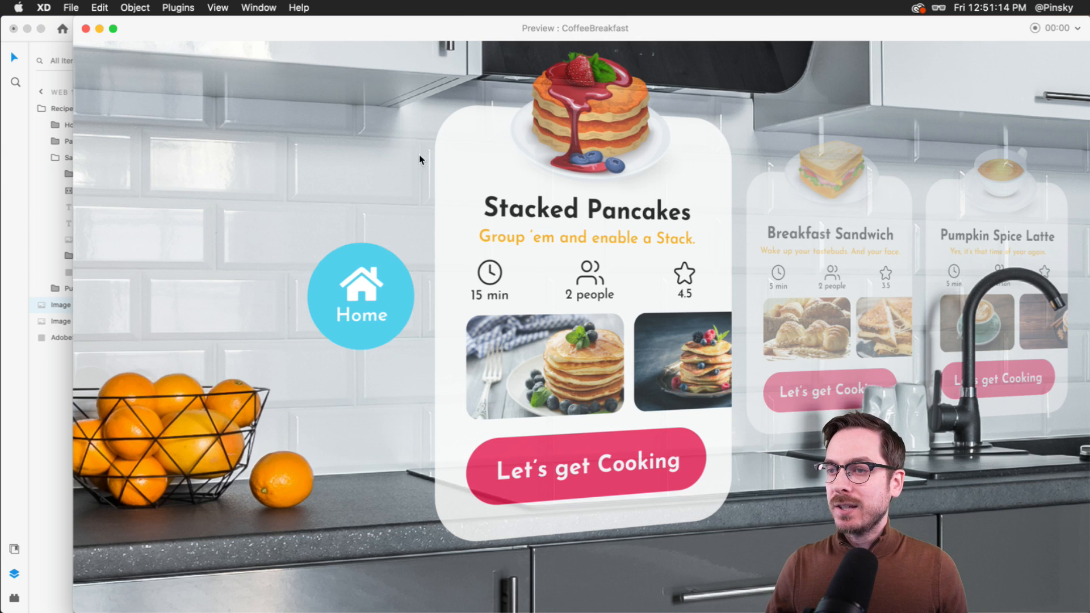
pyautogui.press('Escape')
pyautogui.click(297, 343)
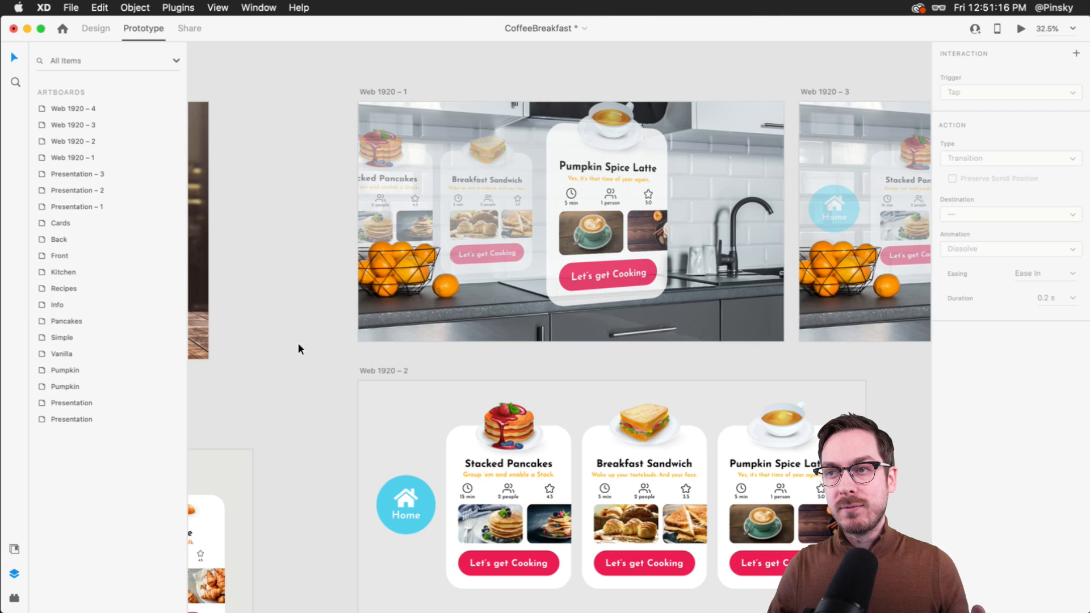
# Return to Design mode and look over the Pumpkin, Presentation, Recipes, Kitchen and Front/Back artboards down to the Cards artboard.
pyautogui.click(95, 28)
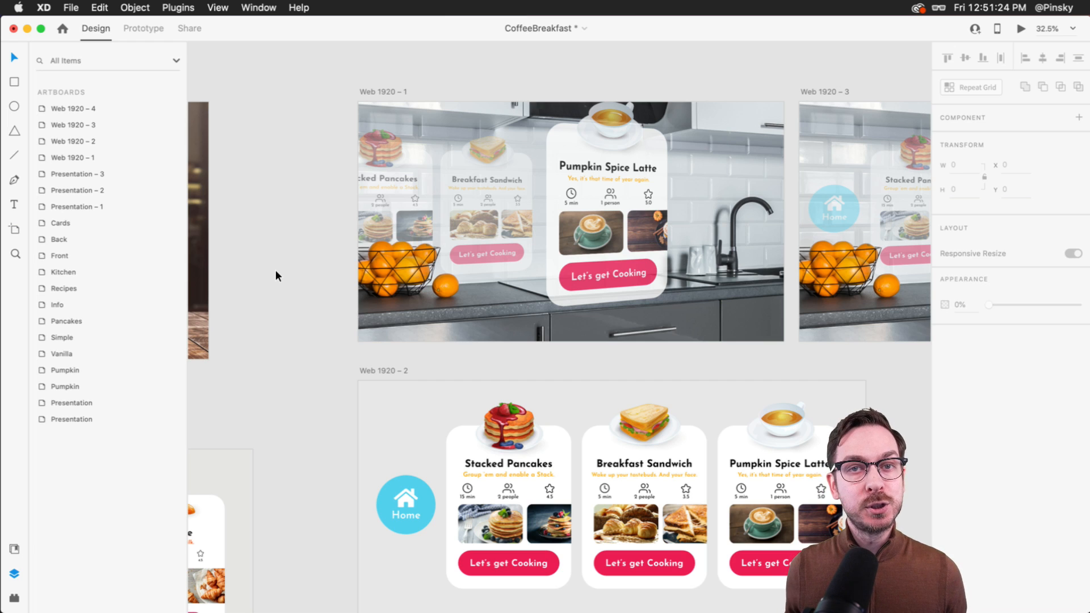
pyautogui.scroll(-5, 275, 272)
pyautogui.hscroll(-7, 275, 271)
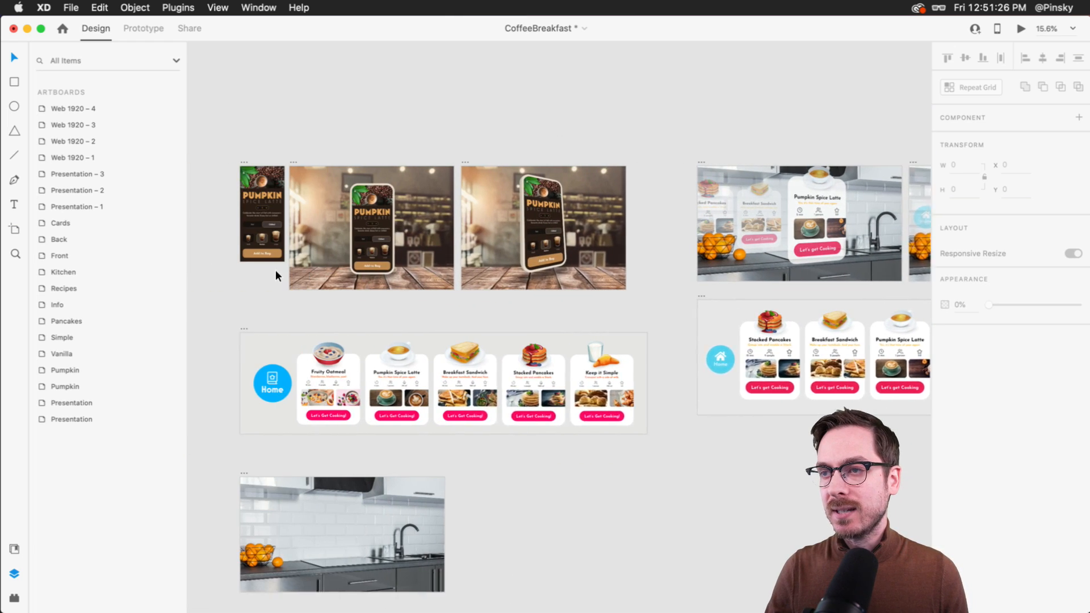
pyautogui.scroll(5, 293, 194)
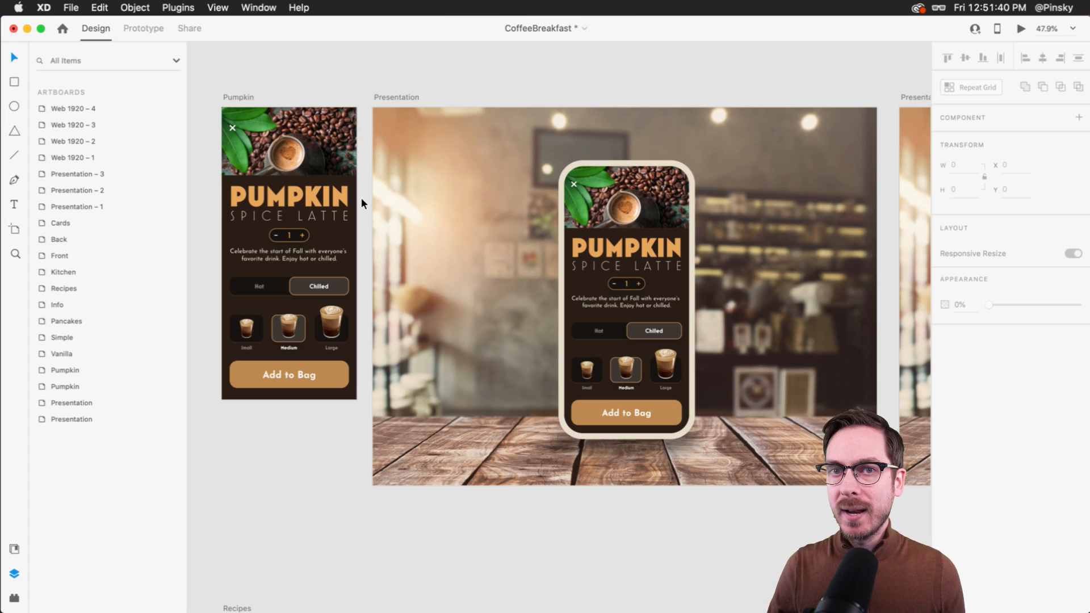
pyautogui.scroll(-15, 361, 203)
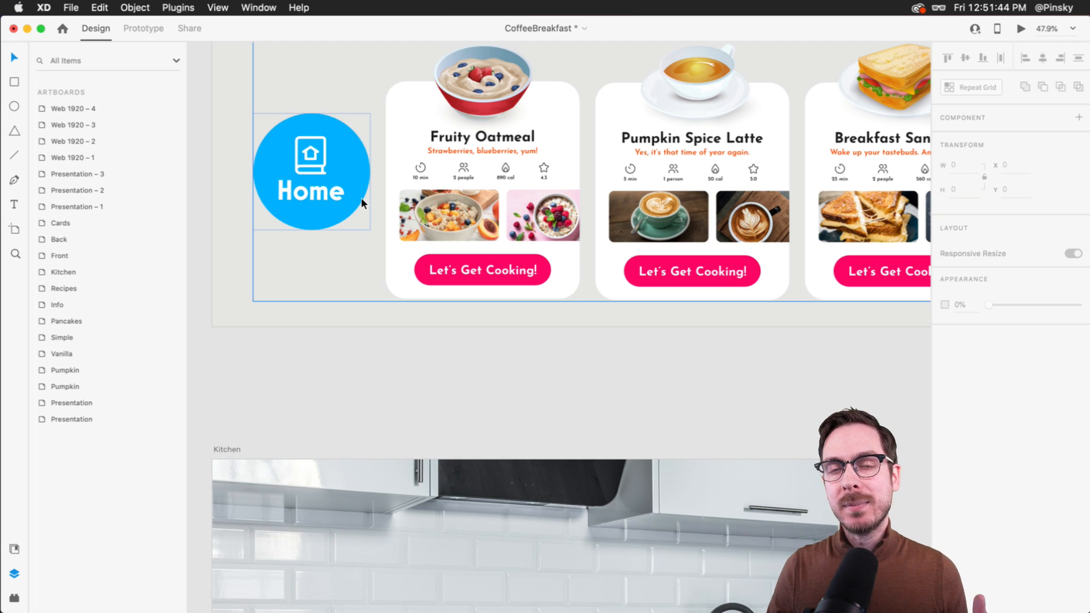
pyautogui.scroll(-5, 361, 197)
pyautogui.scroll(-10, 361, 197)
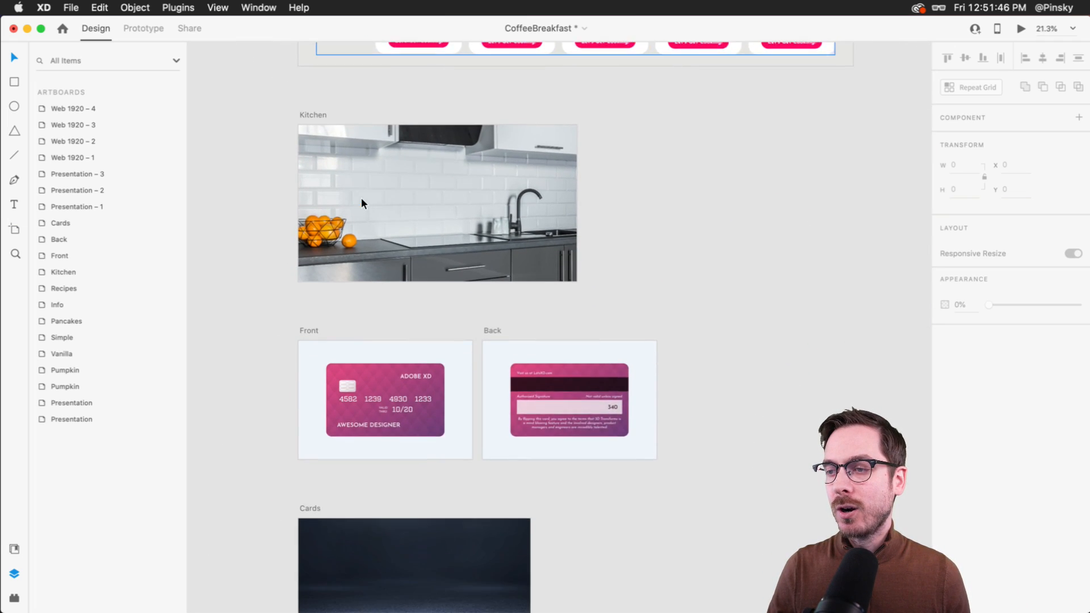
pyautogui.scroll(5, 355, 401)
pyautogui.scroll(-10, 355, 401)
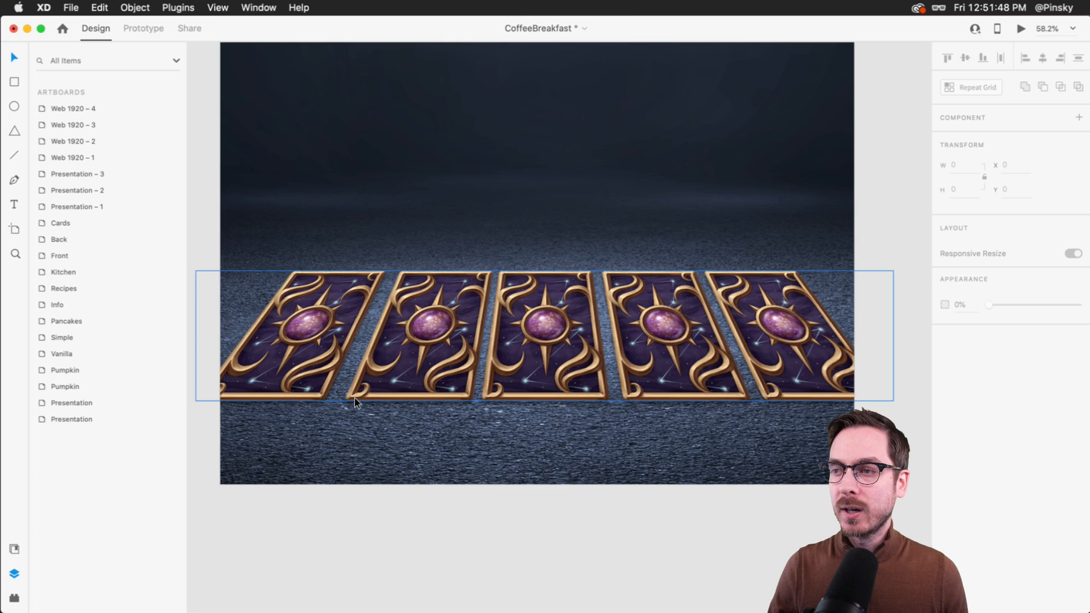
pyautogui.scroll(-3, 355, 401)
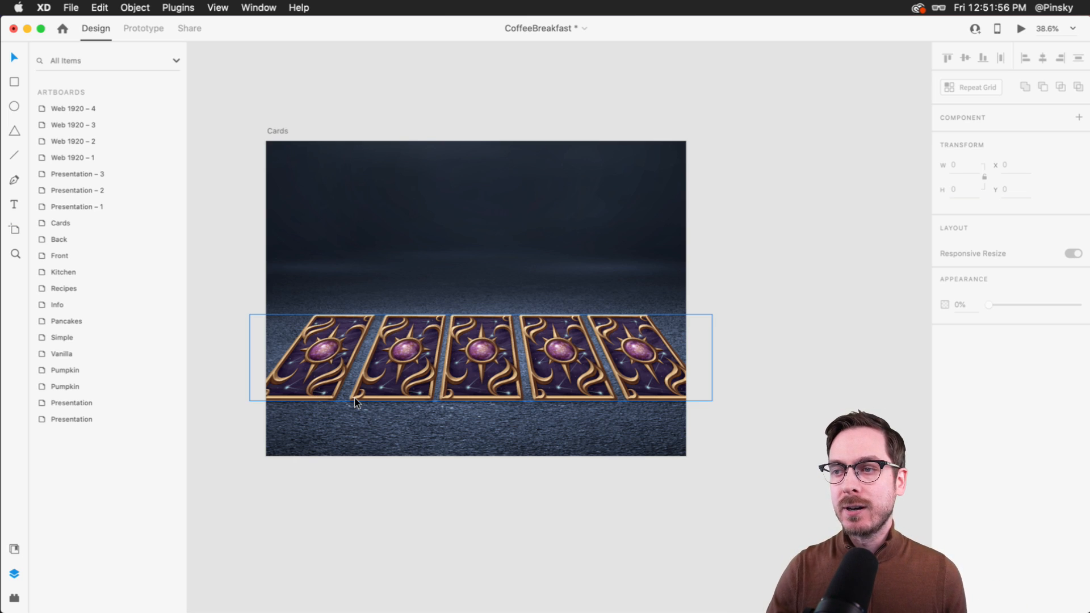
# Ungroup the five cards on the Cards artboard and delete all but the middle one.
pyautogui.click(390, 342)
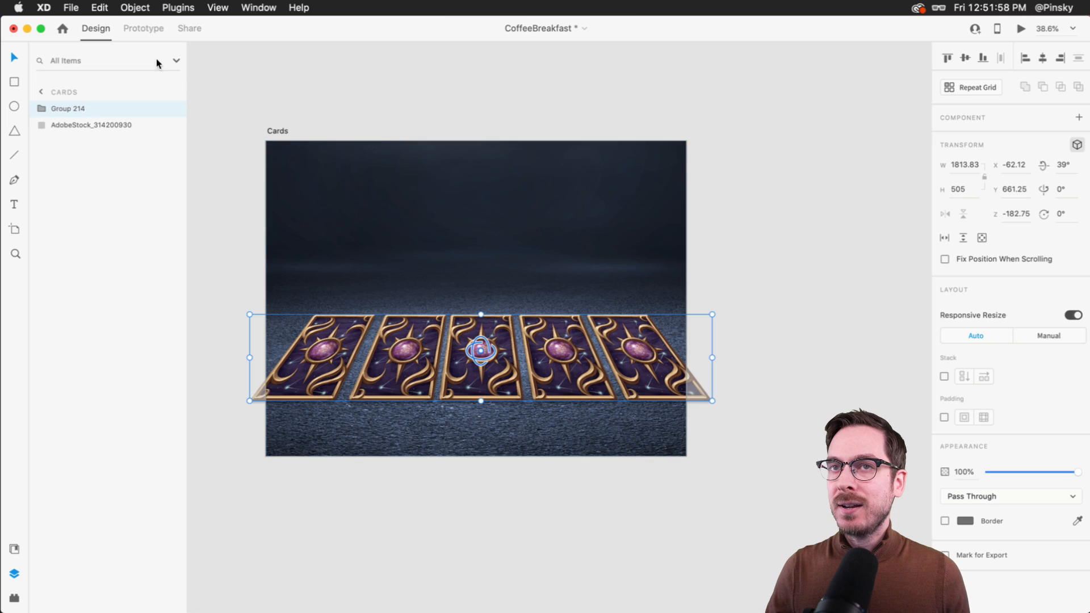
pyautogui.rightClick(78, 110)
pyautogui.click(113, 269)
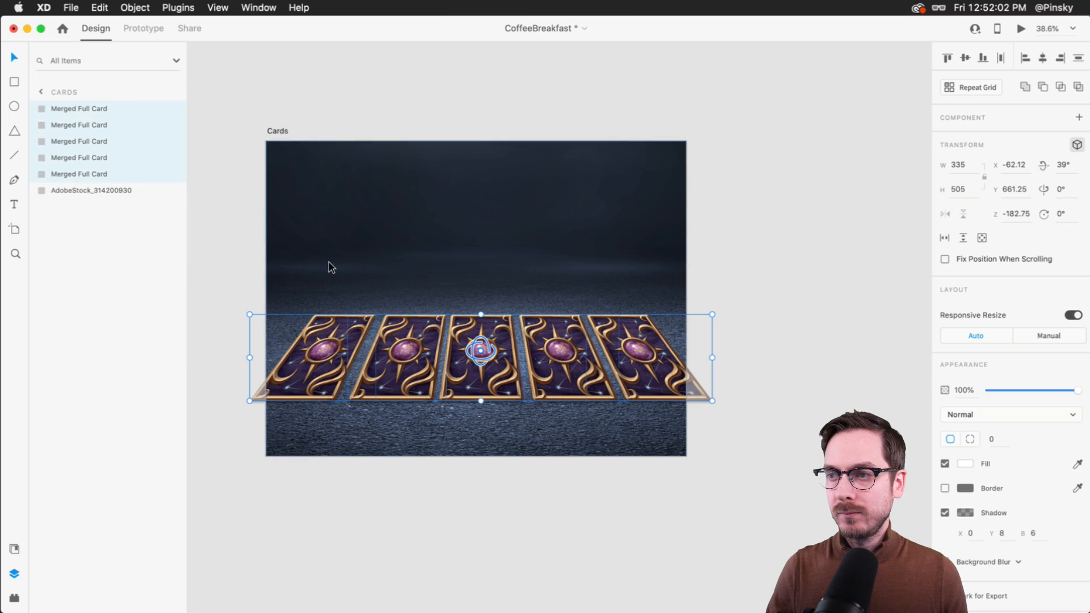
pyautogui.click(81, 157)
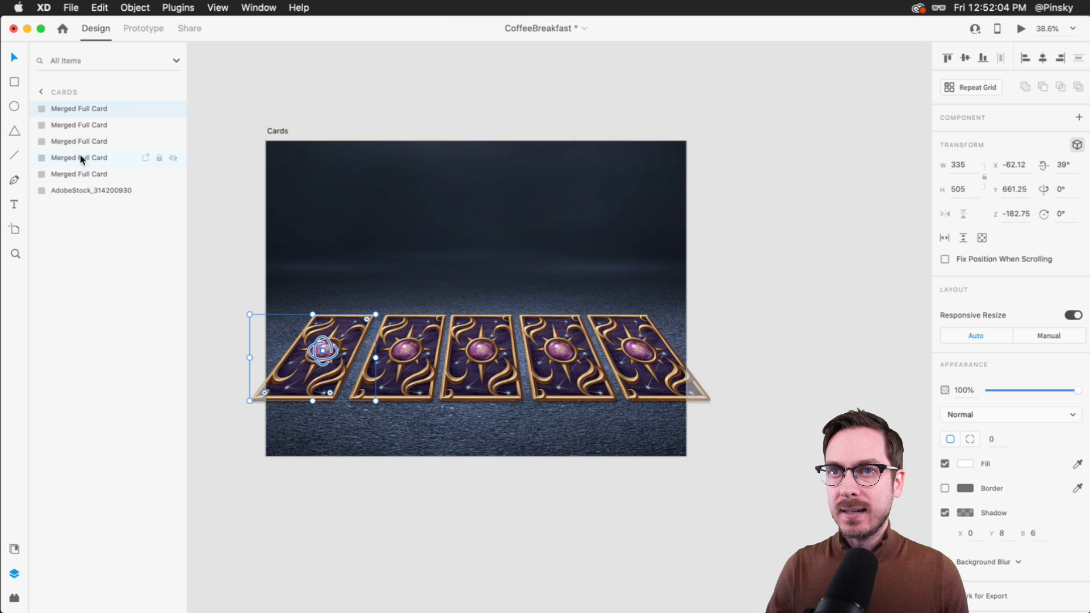
pyautogui.press('Delete')
pyautogui.click(89, 108)
pyautogui.keyDown('shift'); pyautogui.click(85, 141); pyautogui.keyUp('shift')
pyautogui.press('Delete')
pyautogui.click(87, 107)
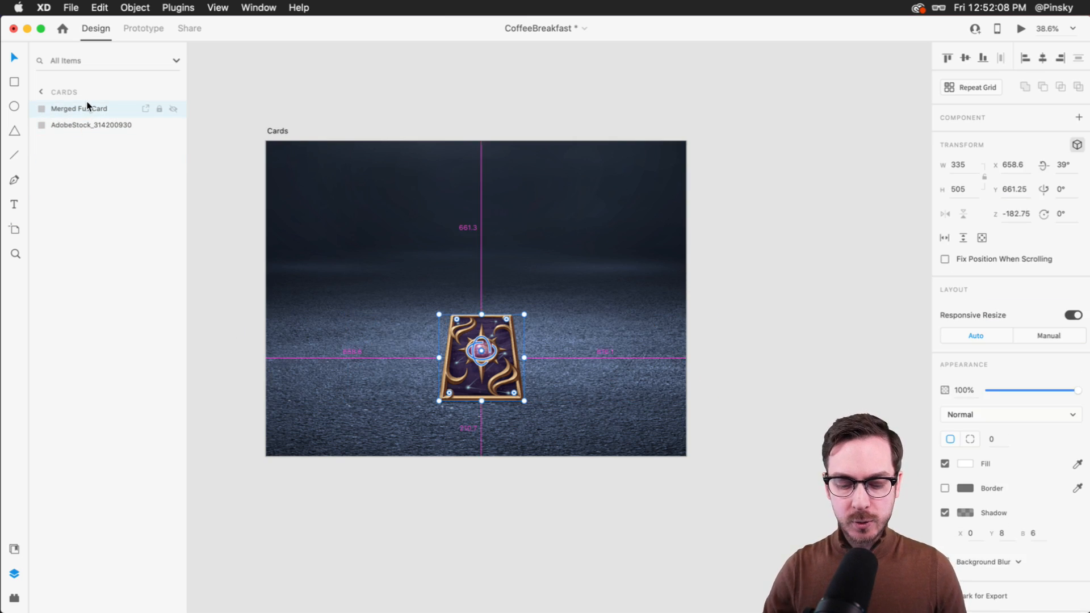
# Reset the remaining card's 3D transforms and shift it up to Y 500.26.
pyautogui.press('alt+super+t')
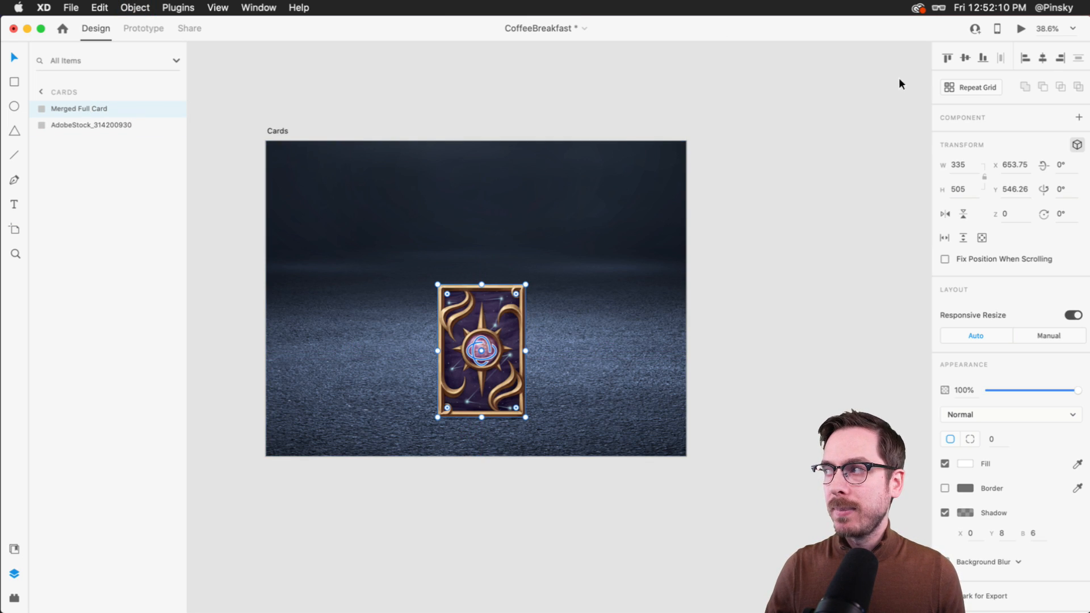
pyautogui.moveTo(484, 309); pyautogui.dragTo(489, 278)
pyautogui.press('super+z')
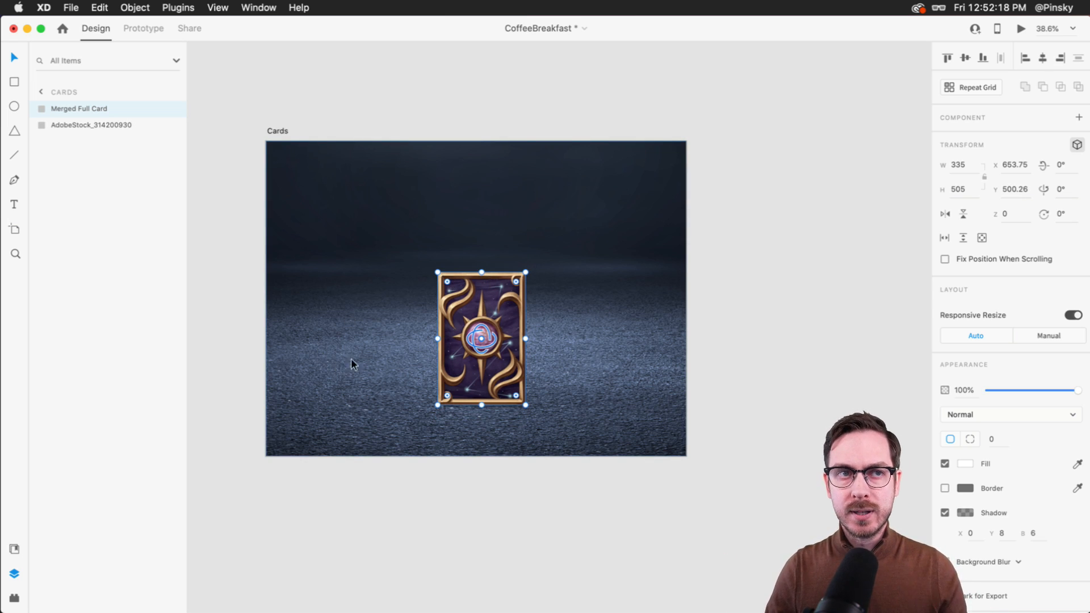
# Try tilting the single ungrouped card back 44° and copying it to its left, and undo both the copy and the tilt.
pyautogui.scroll(5, 494, 331)
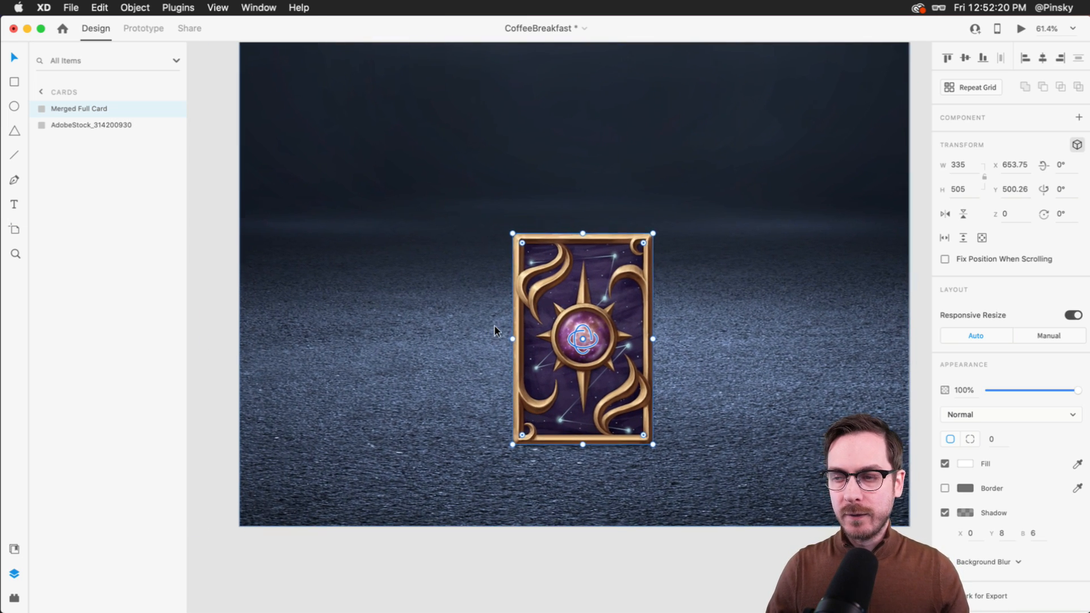
pyautogui.scroll(3, 494, 330)
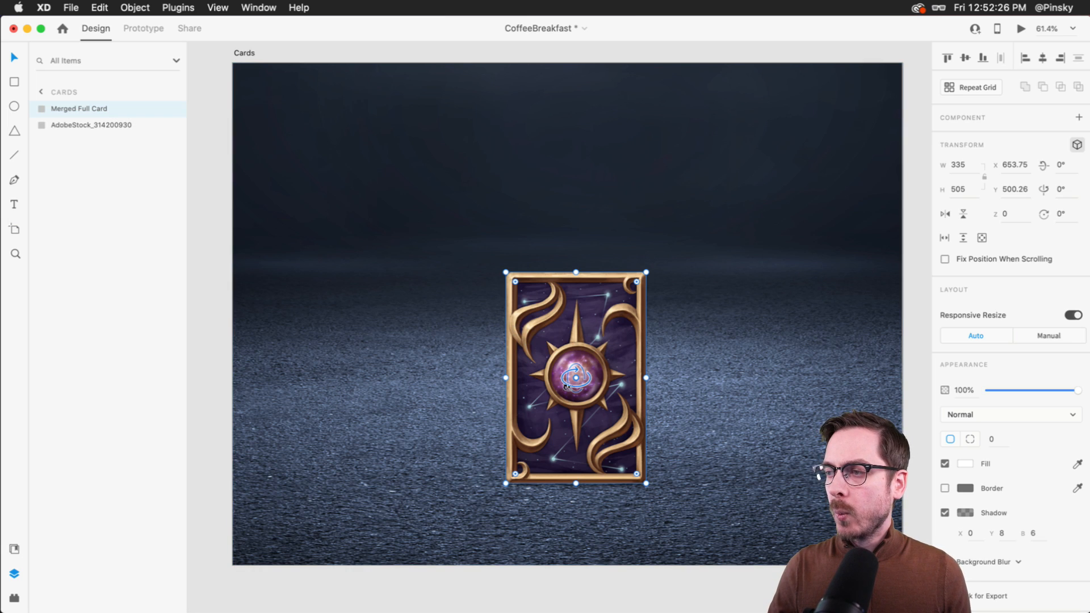
pyautogui.moveTo(569, 380); pyautogui.dragTo(570, 329)
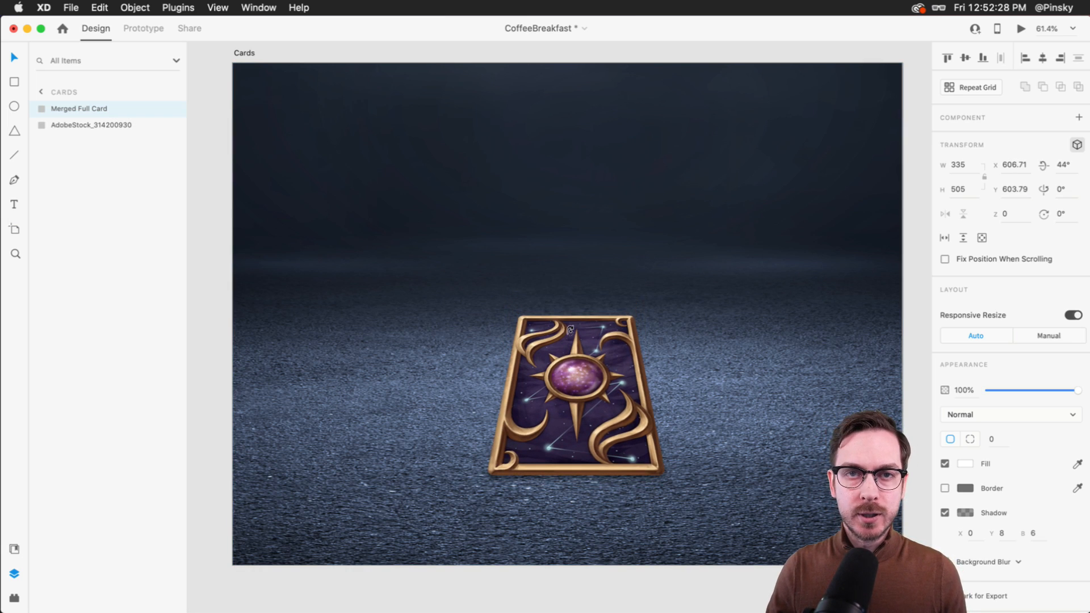
pyautogui.moveTo(611, 366); pyautogui.dragTo(612, 372)
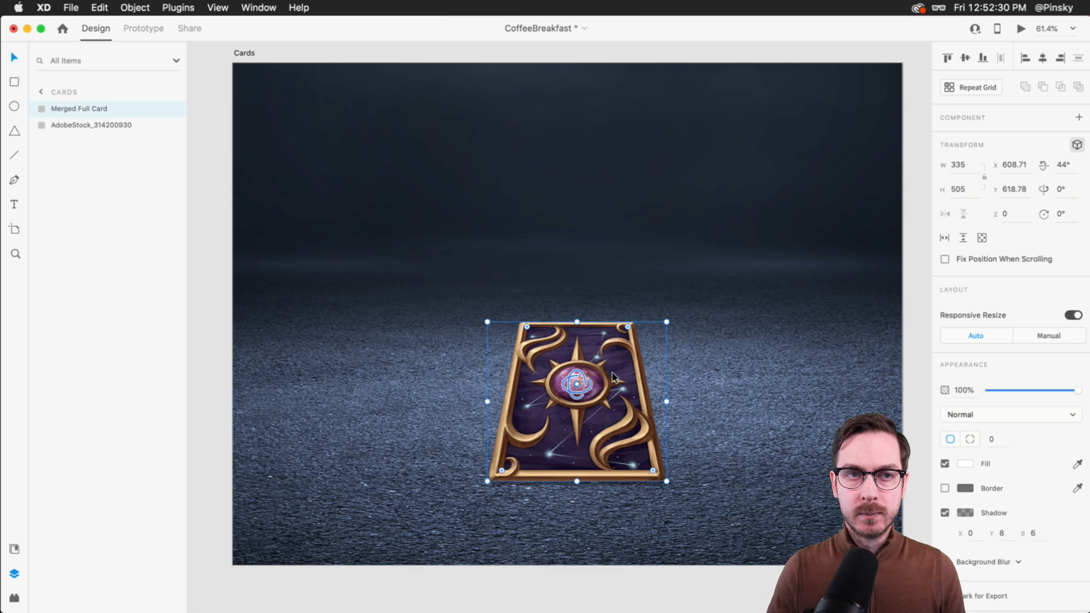
pyautogui.moveTo(616, 384); pyautogui.dragTo(442, 412)
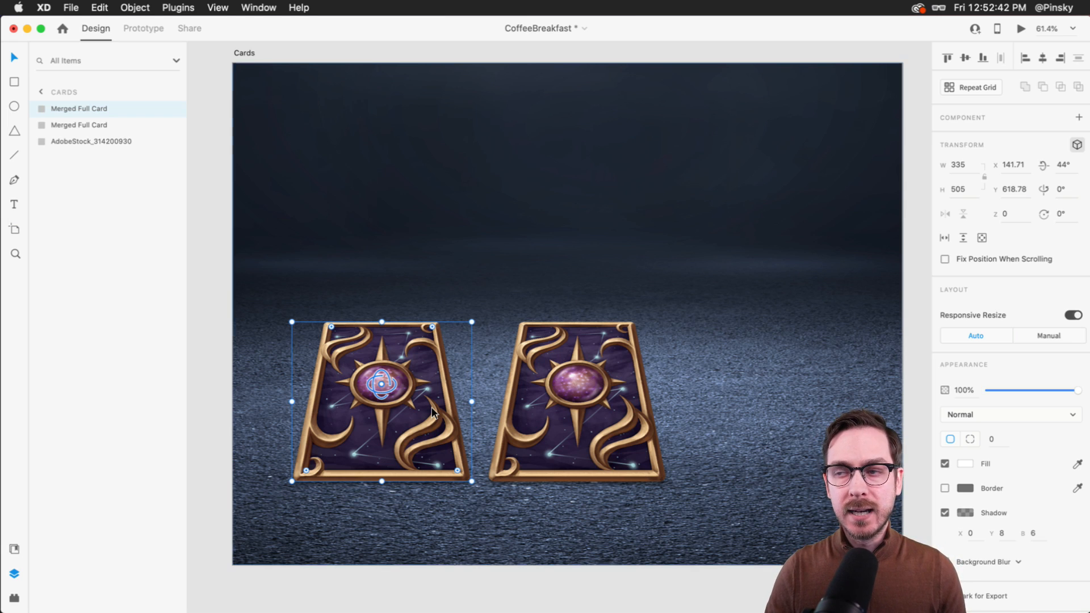
pyautogui.press('super+z')
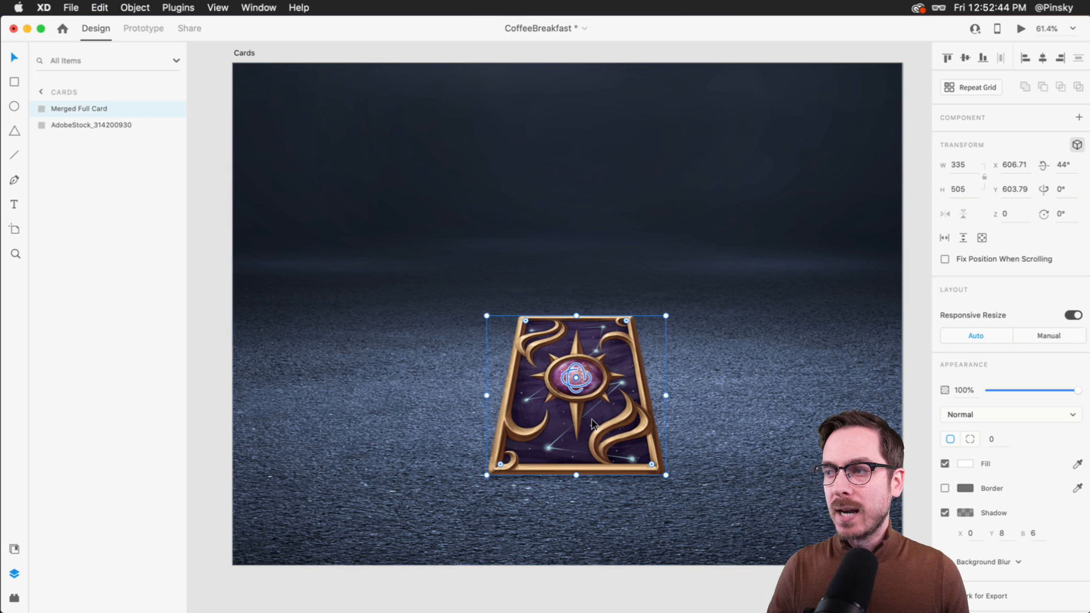
pyautogui.press('super+z')
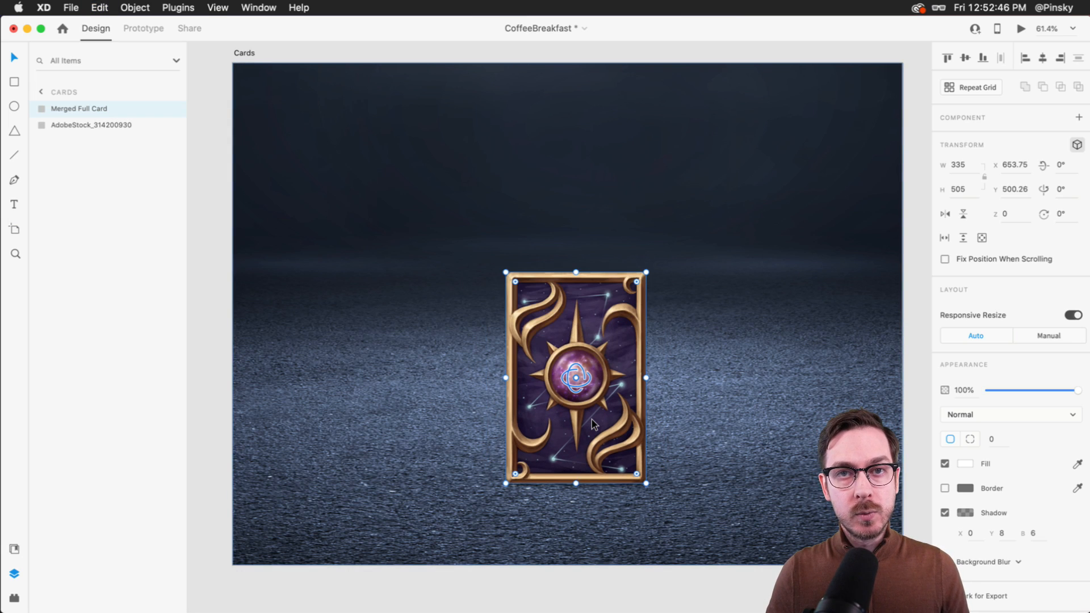
# Group the card, tilting the group back 49°, and place two copies of the card to its left inside the group.
pyautogui.press('super+g')
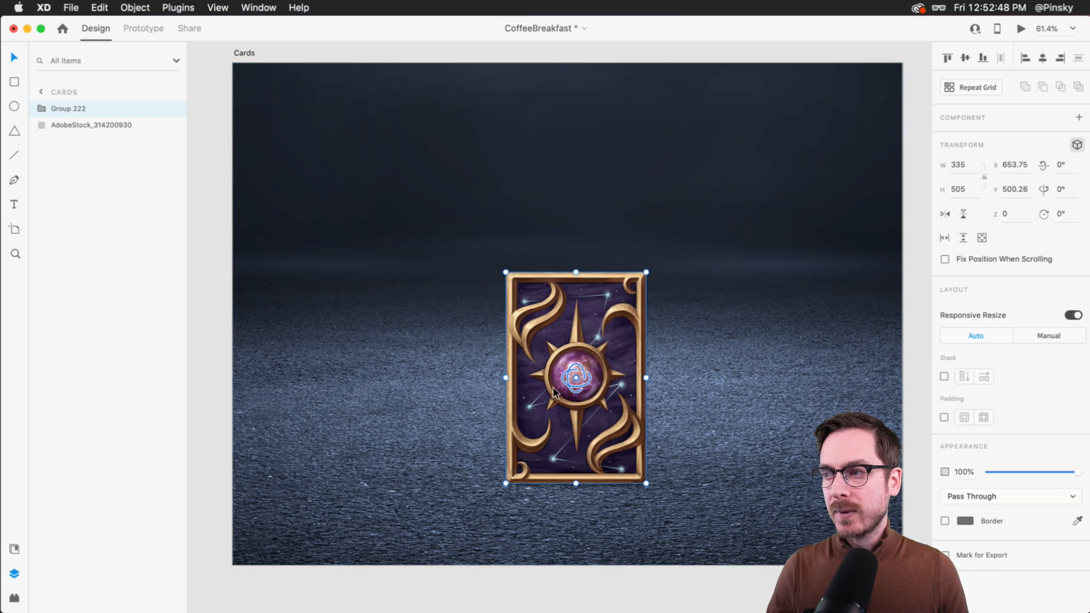
pyautogui.moveTo(565, 377); pyautogui.dragTo(566, 322)
pyautogui.moveTo(618, 402); pyautogui.dragTo(281, 396)
pyautogui.doubleClick(613, 406)
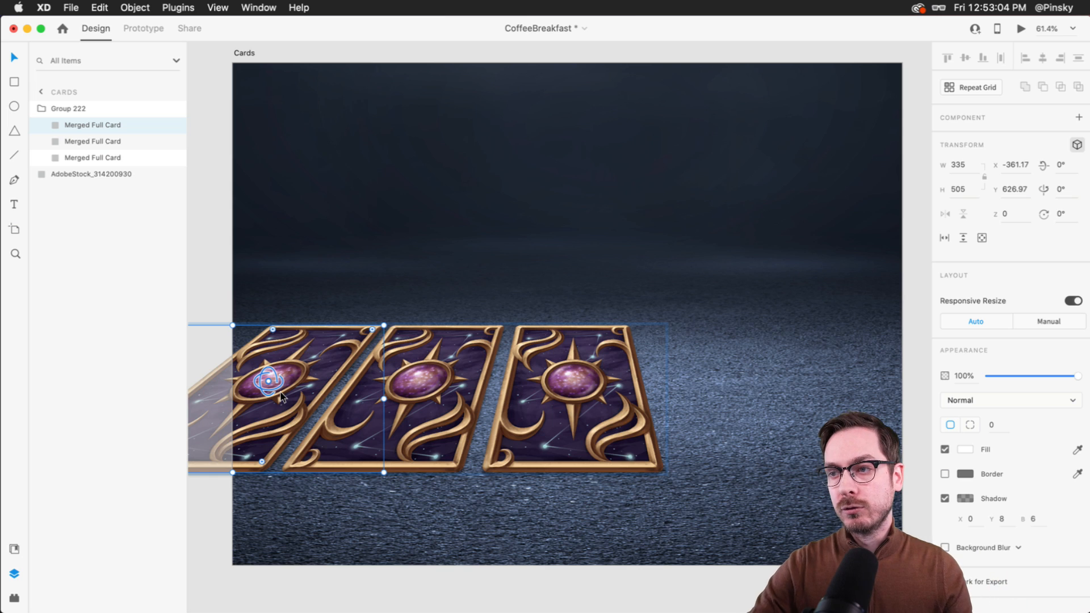
# Push the two left card copies back in depth, the outermost to Z about -183, and arrange them as a receding row.
pyautogui.click(420, 392)
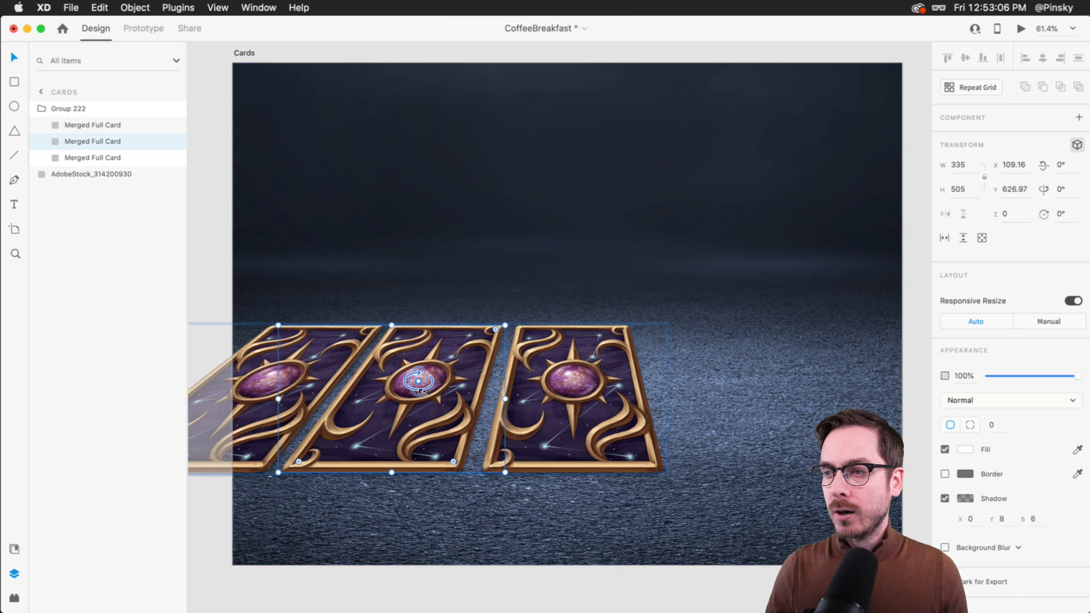
pyautogui.moveTo(418, 380); pyautogui.dragTo(450, 414)
pyautogui.click(287, 385)
pyautogui.moveTo(268, 383); pyautogui.dragTo(261, 264)
pyautogui.moveTo(303, 400); pyautogui.dragTo(313, 352)
# Try copying both left cards together to the right of the centre card, and delete the two copies.
pyautogui.hscroll(3, 313, 352)
pyautogui.click(352, 372)
pyautogui.keyDown('shift'); pyautogui.click(272, 322); pyautogui.keyUp('shift')
pyautogui.moveTo(272, 321); pyautogui.dragTo(614, 370)
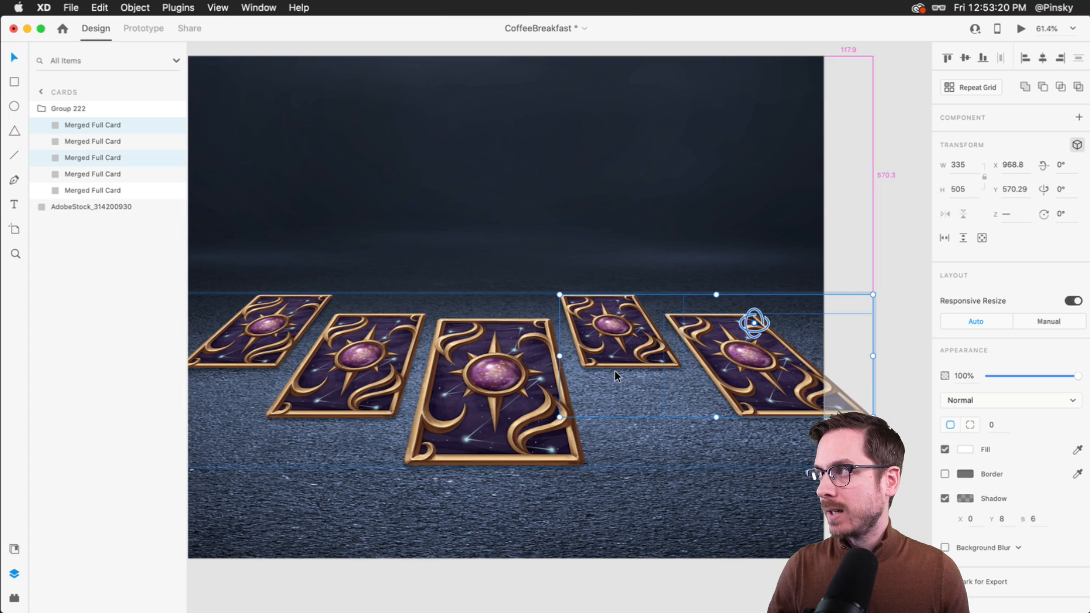
pyautogui.click(646, 438)
pyautogui.click(612, 297)
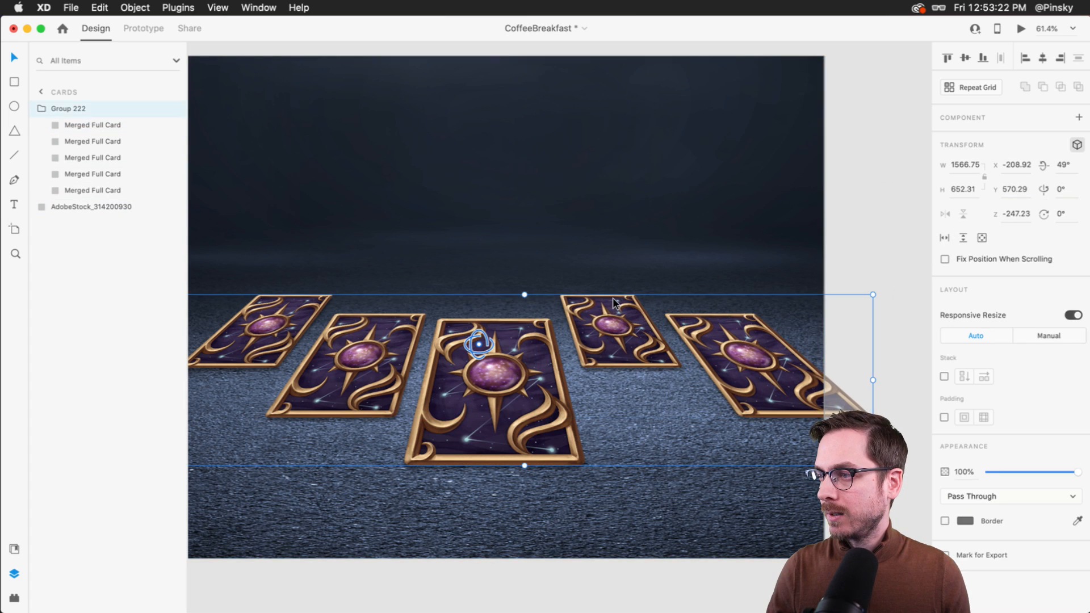
pyautogui.click(612, 297)
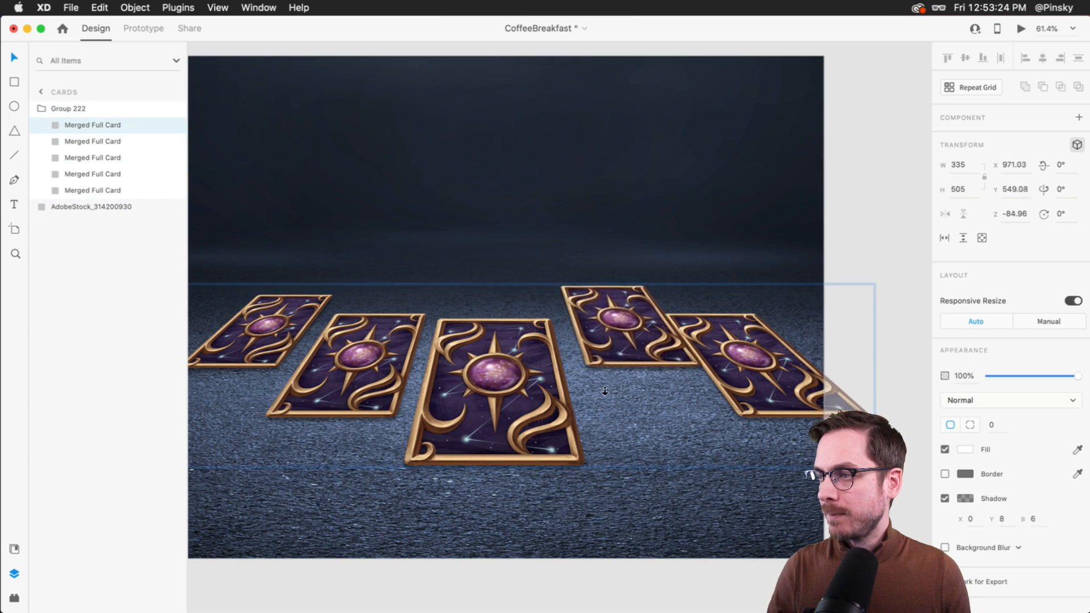
pyautogui.press('Delete')
pyautogui.click(761, 338)
pyautogui.press('Delete')
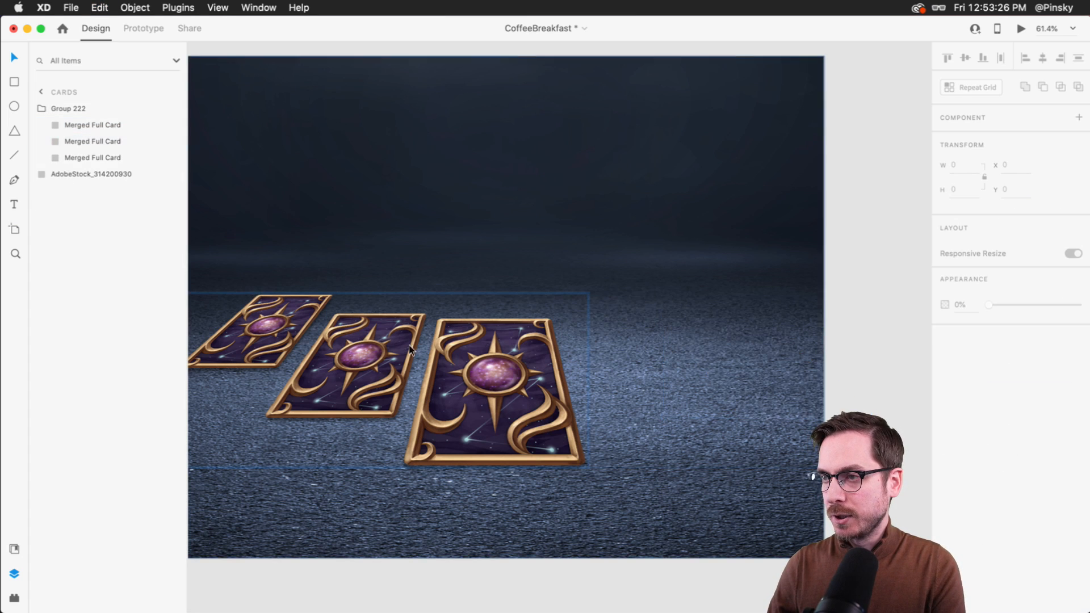
# Mirror the arrangement by copying the inner left card beside the centre card and the outer left card to about X 1195, Y 570.
pyautogui.click(375, 370)
pyautogui.moveTo(374, 370); pyautogui.dragTo(647, 399)
pyautogui.moveTo(286, 322); pyautogui.dragTo(720, 378)
pyautogui.hscroll(-2, 720, 378)
pyautogui.scroll(1, 720, 378)
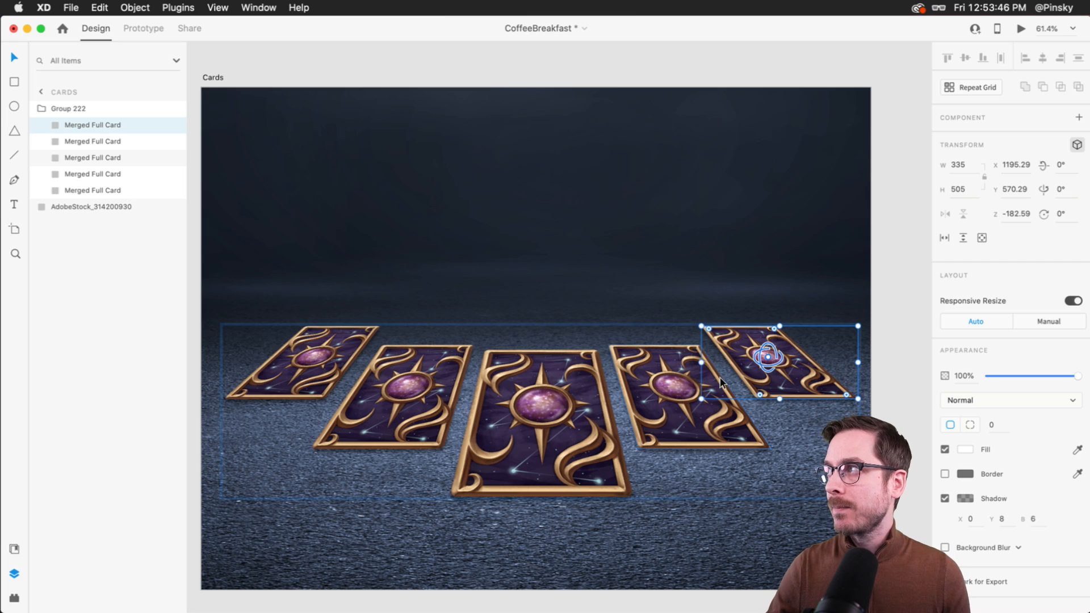
pyautogui.click(556, 284)
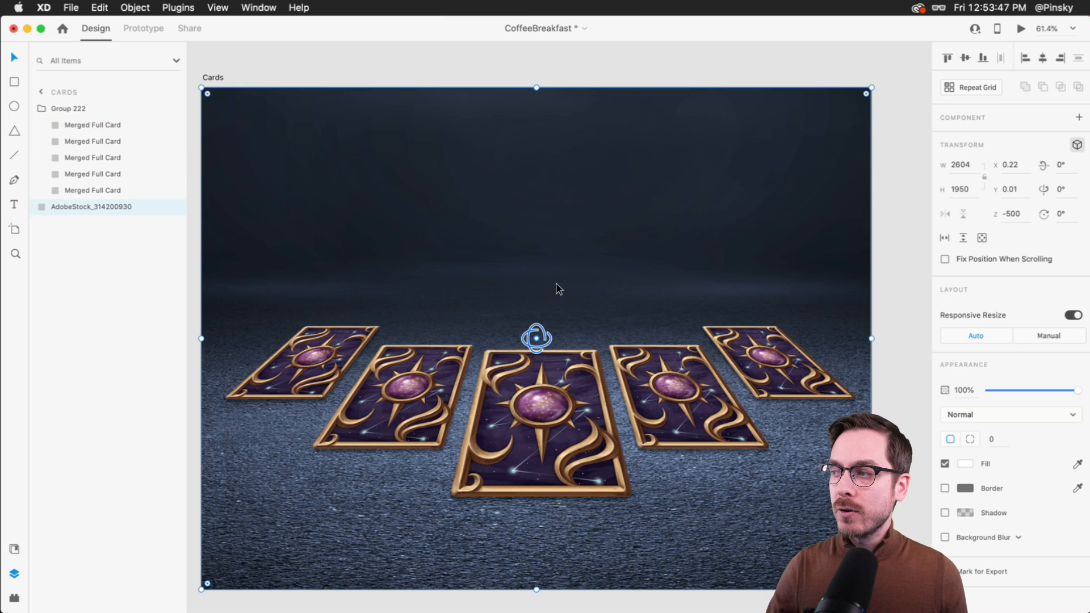
# Duplicate the Cards artboard and, in the copy, stand the centre card up to -44° and bring it forward to Z 137.81.
pyautogui.click(553, 384)
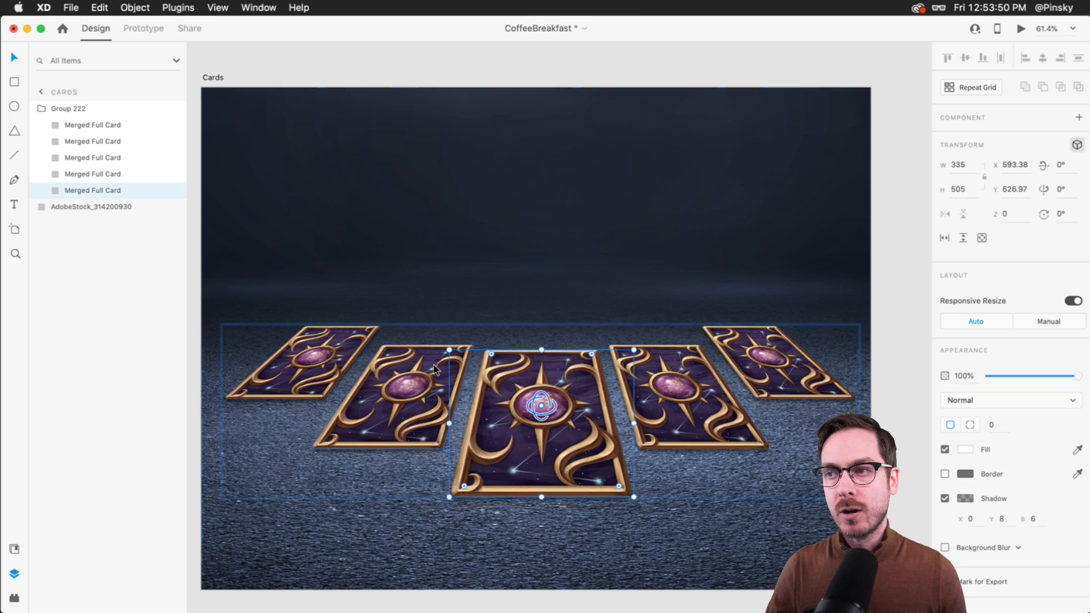
pyautogui.click(214, 77)
pyautogui.press('cmd+d')
pyautogui.hscroll(1, 786, 390)
pyautogui.doubleClick(470, 390)
pyautogui.moveTo(469, 392); pyautogui.dragTo(461, 436)
pyautogui.press('super+z')
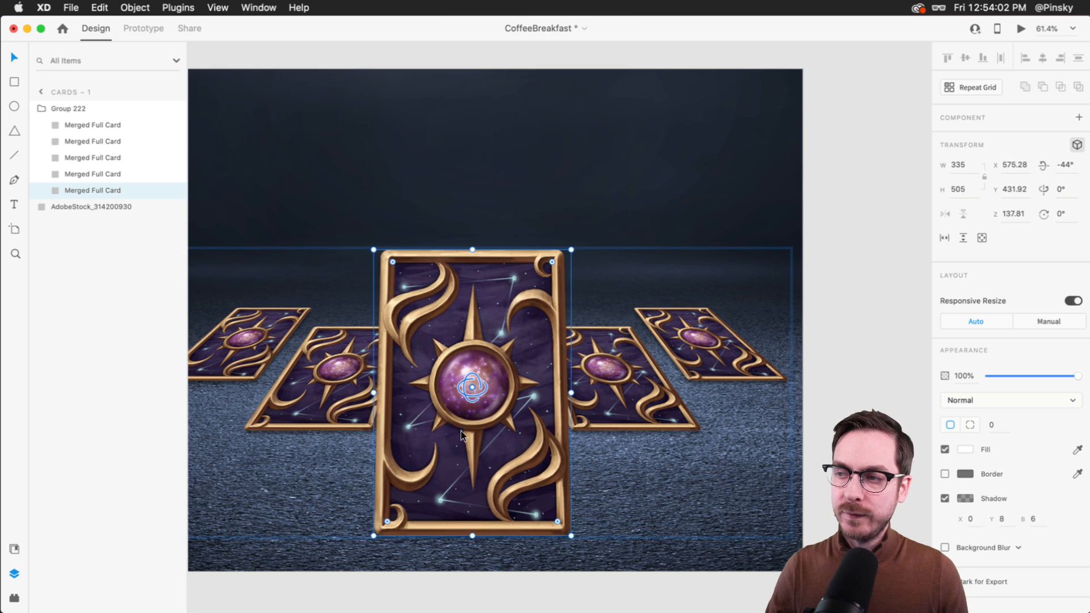
# Try spinning the raised centre card about its vertical axis to -160°, and undo the changes.
pyautogui.moveTo(471, 398); pyautogui.dragTo(357, 380)
pyautogui.press('super+z')
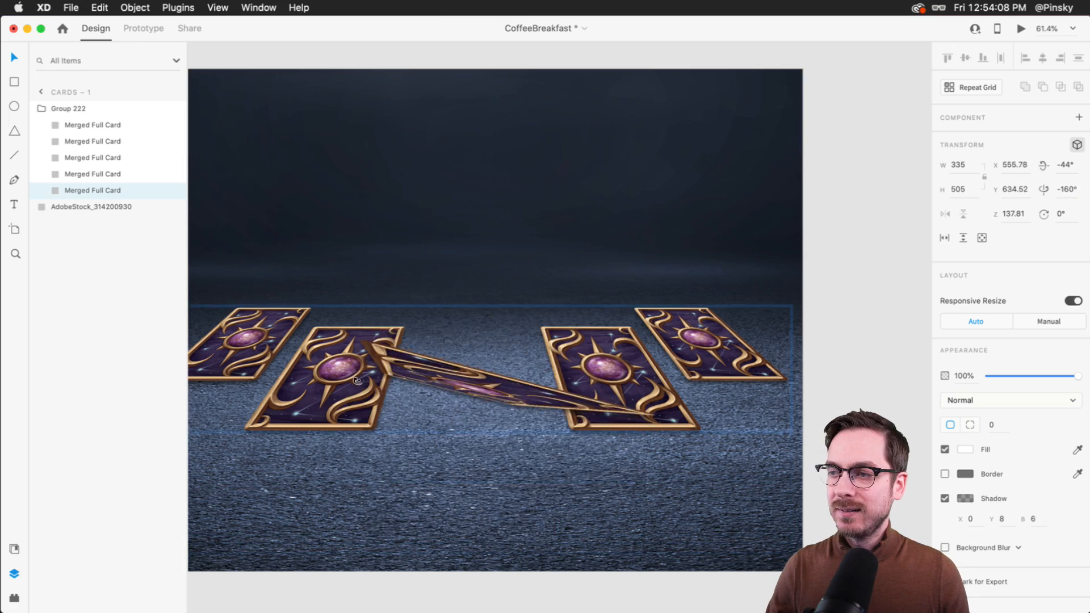
pyautogui.press('super+z')
# Move the raised centre card up on the duplicate artboard to about X 604, Y 383.
pyautogui.moveTo(510, 352); pyautogui.dragTo(506, 303)
pyautogui.scroll(-3, 506, 304)
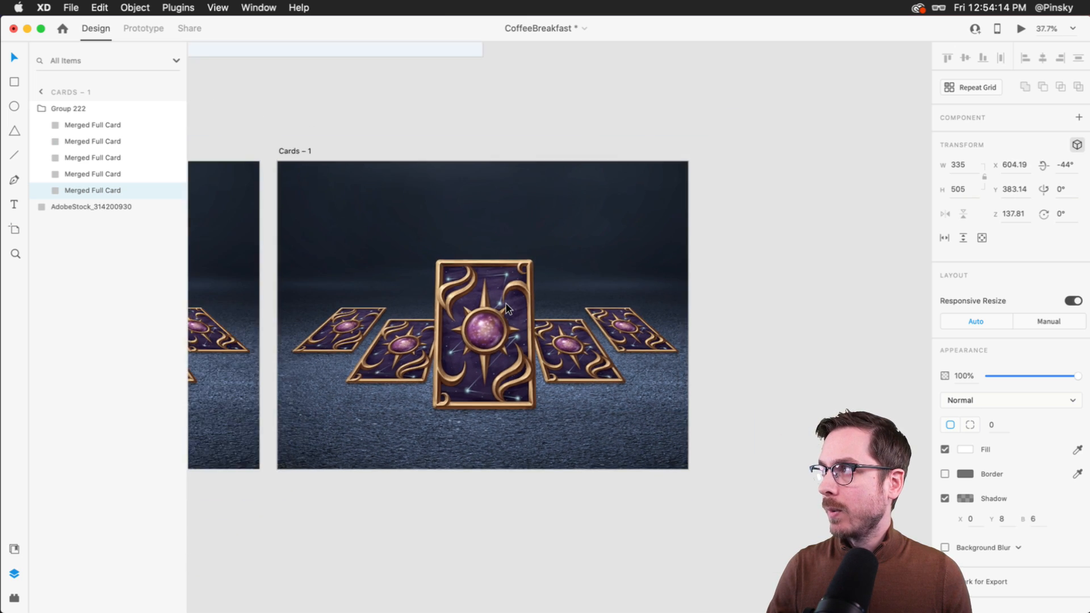
pyautogui.hscroll(-5, 331, 177)
# Link the Cards artboard to Cards – 1 with a Tap-triggered Auto-Animate interaction using Ease In-Out easing.
pyautogui.click(206, 142)
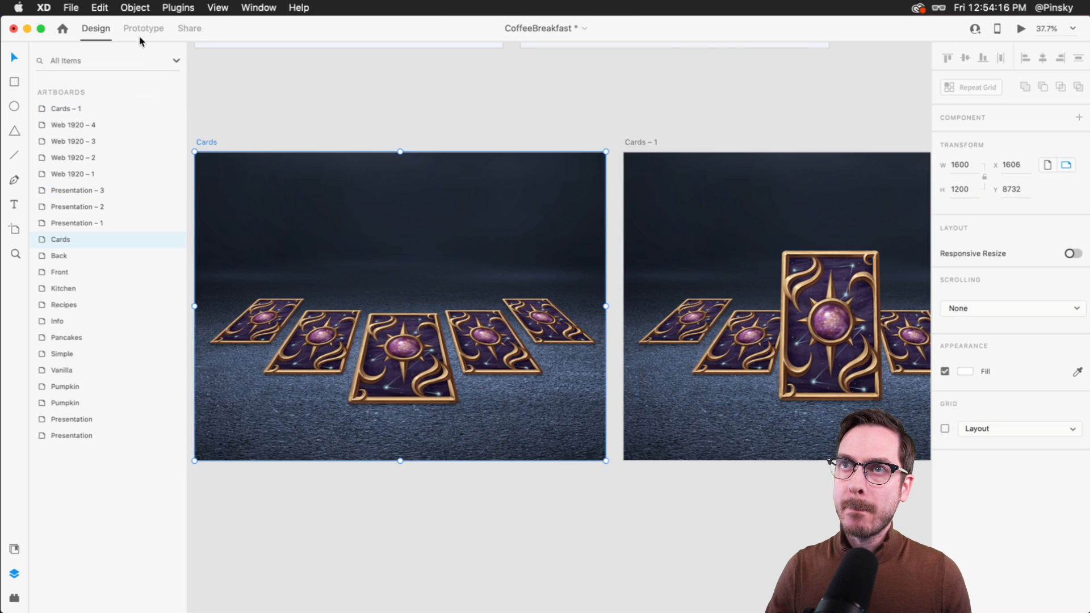
pyautogui.click(143, 30)
pyautogui.moveTo(605, 293); pyautogui.dragTo(750, 292)
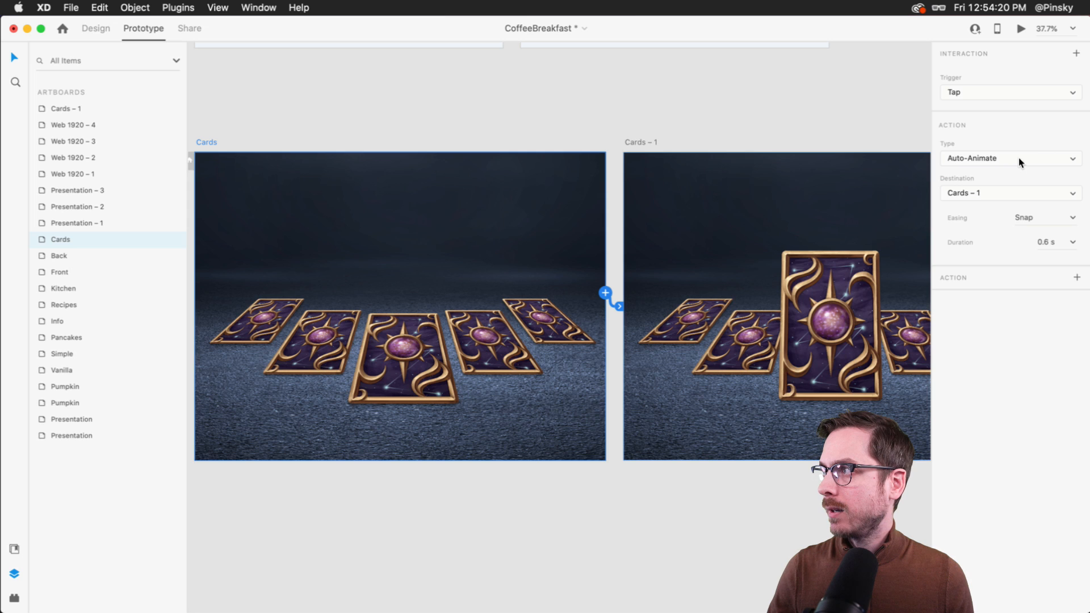
pyautogui.click(1072, 218)
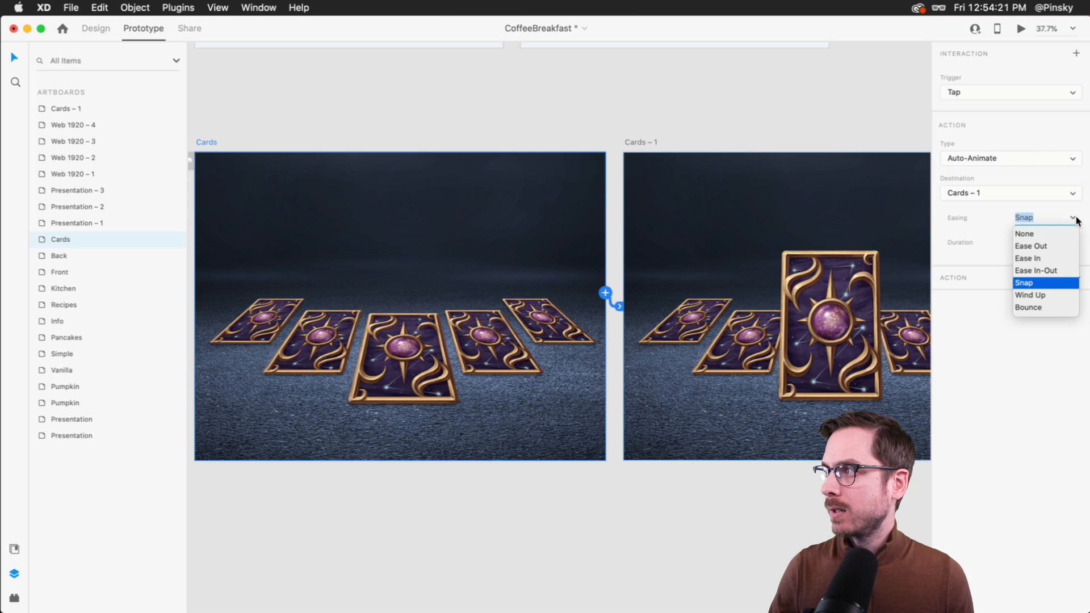
pyautogui.click(1047, 265)
# Preview the prototype from the Cards artboard, play the centre card's rising animation, and close the preview.
pyautogui.press('super+Return')
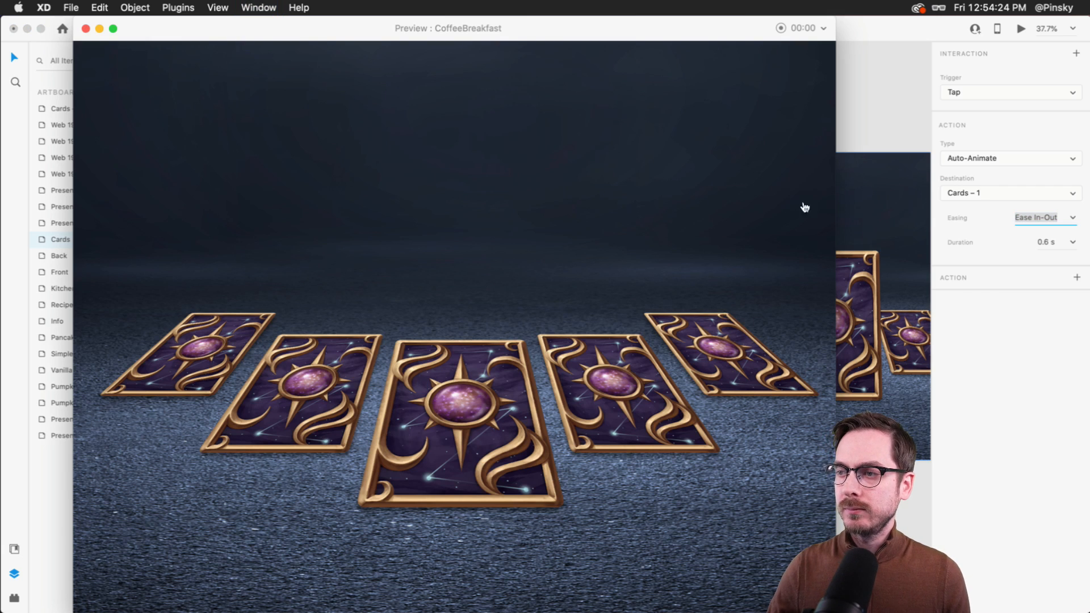
pyautogui.click(460, 386)
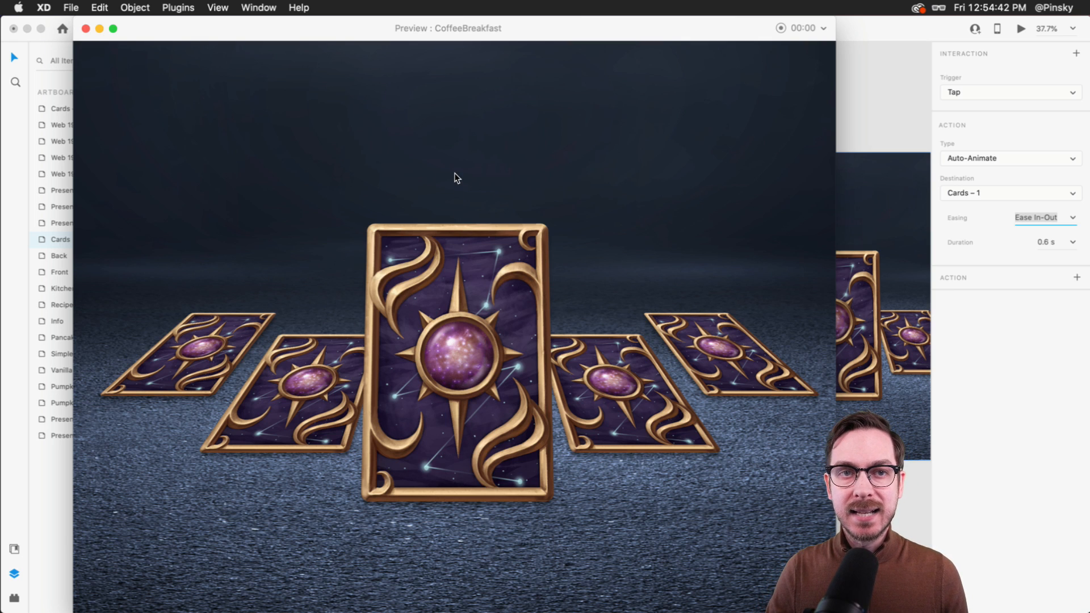
pyautogui.press('super+w')
pyautogui.hscroll(-1, 498, 128)
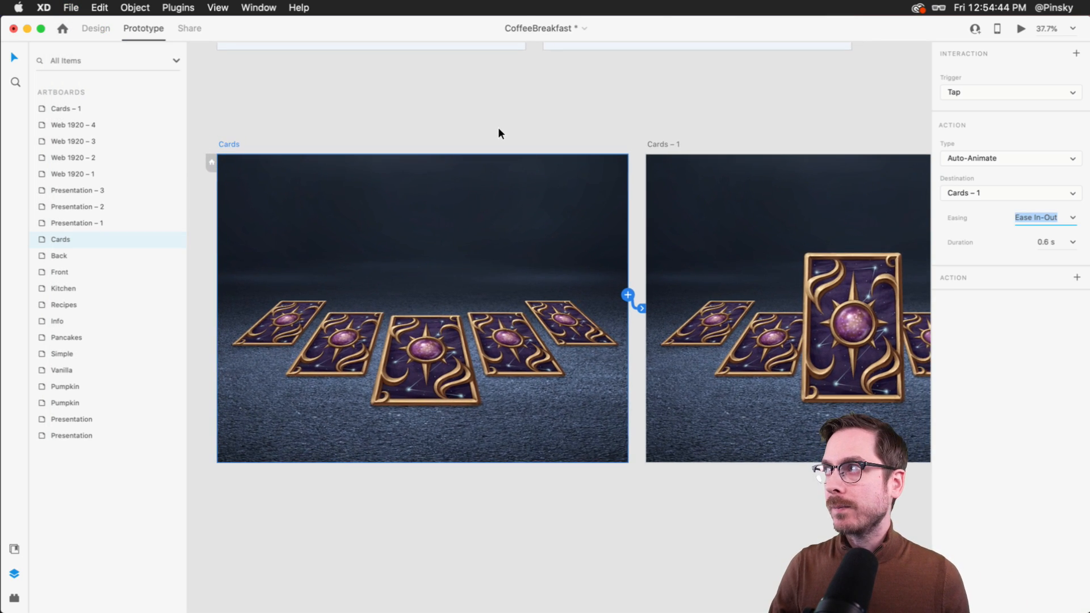
pyautogui.click(498, 128)
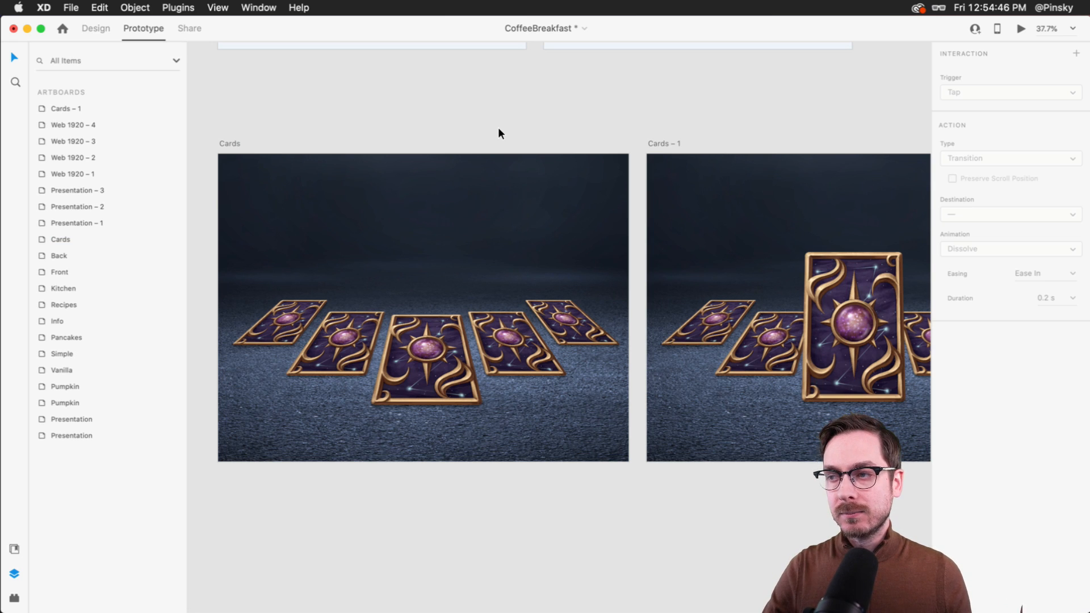